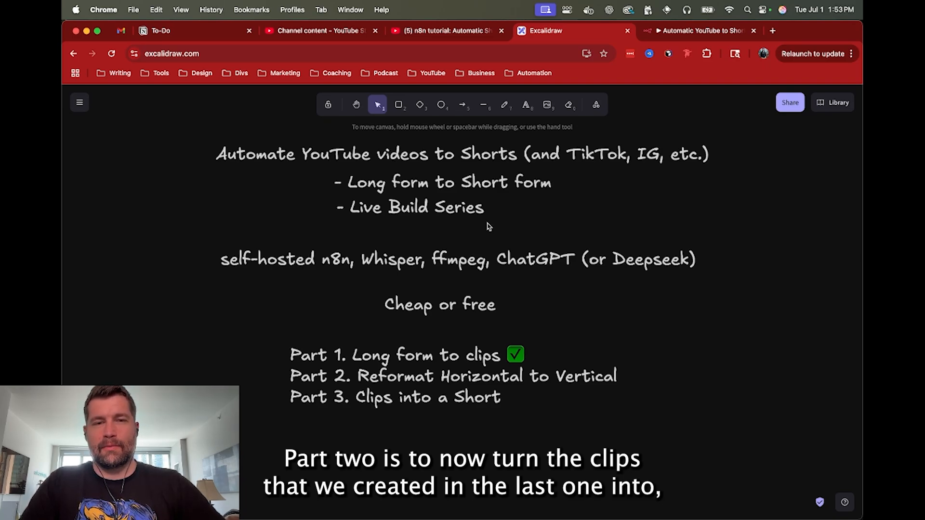
Bring up the Automatic YouTube to Shorts workflow, switch to Terminal, stop the running n8n server and clear the session.
left_click(692, 33)
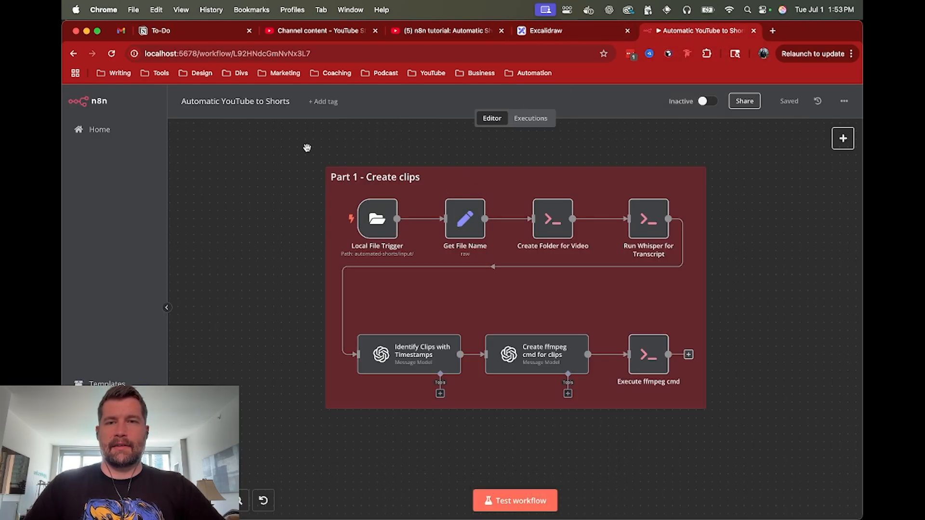
key("super+Tab")
key("super+Tab")
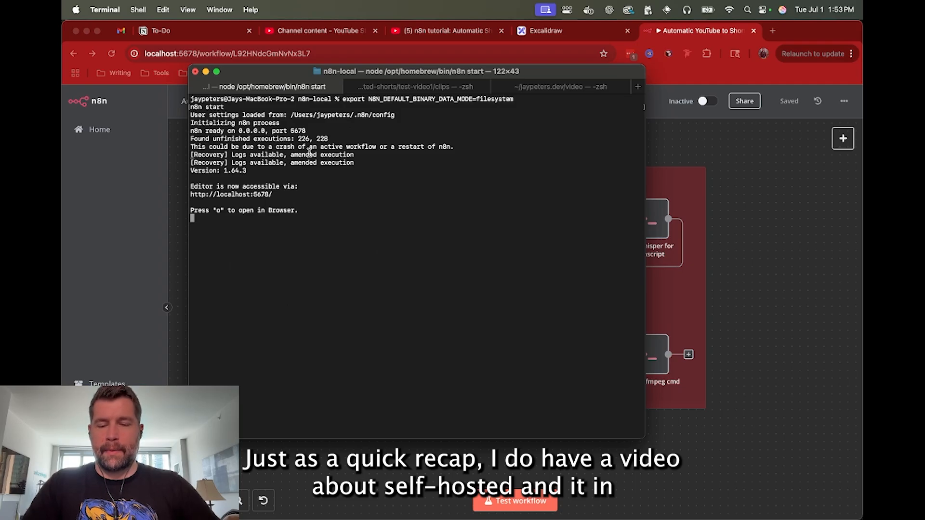
key("ctrl+c")
key("Up")
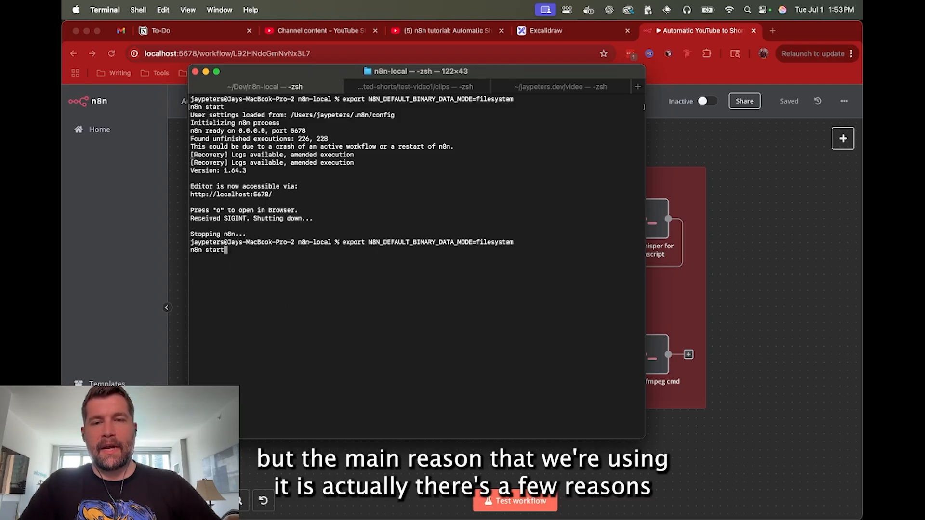
key("Down")
type("clear")
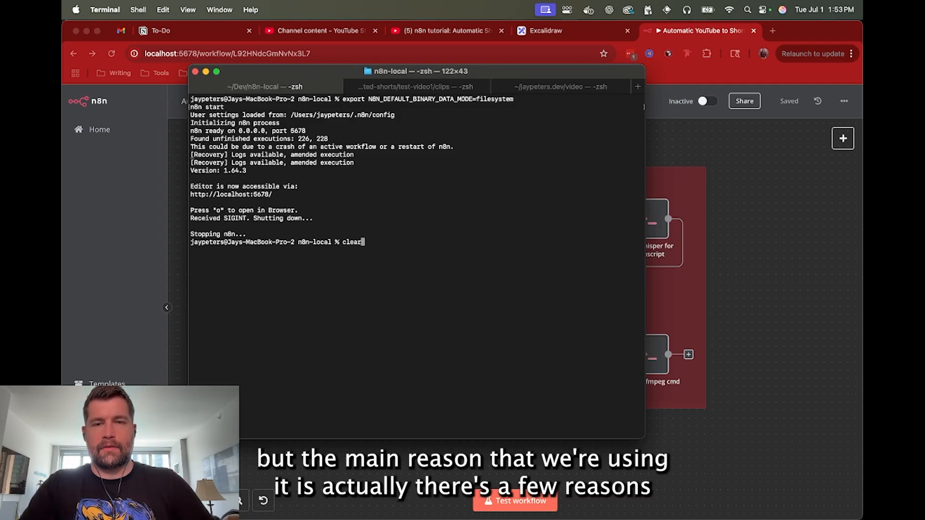
key("Return")
Restart n8n with export N8N_DEFAULT_BINARY_DATA_MODE=filesystem followed by n8n start.
key("Up")
key("Up")
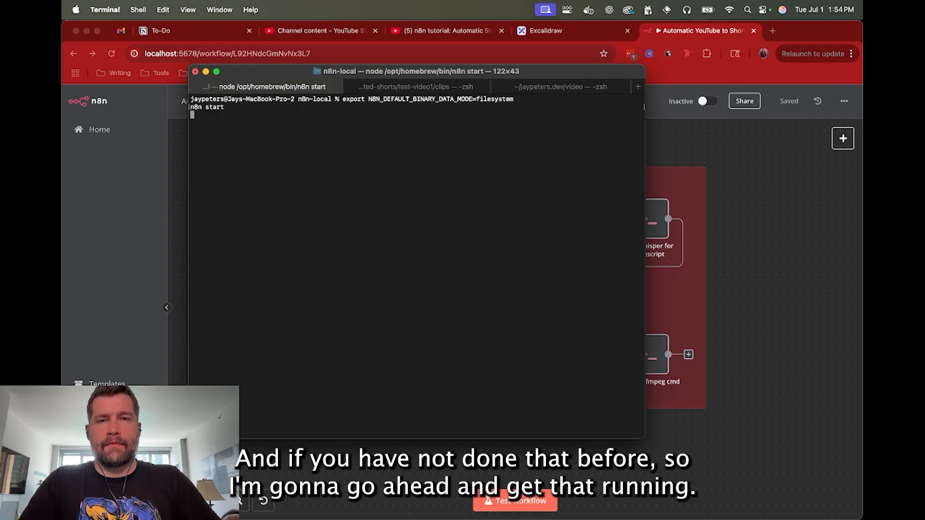
key("Return")
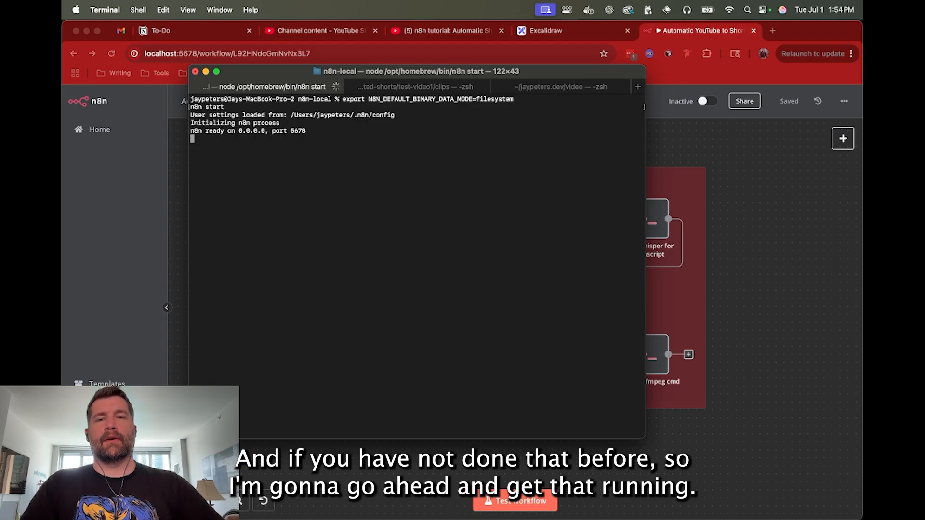
Return to Chrome and look over the Part 1 - Create clips workflow.
left_click(770, 161)
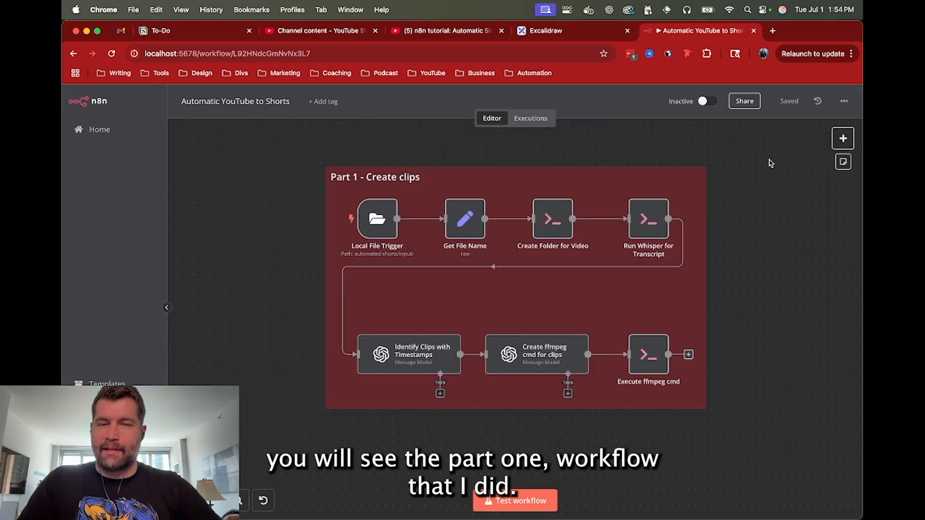
scroll(727, 152, "right", 1)
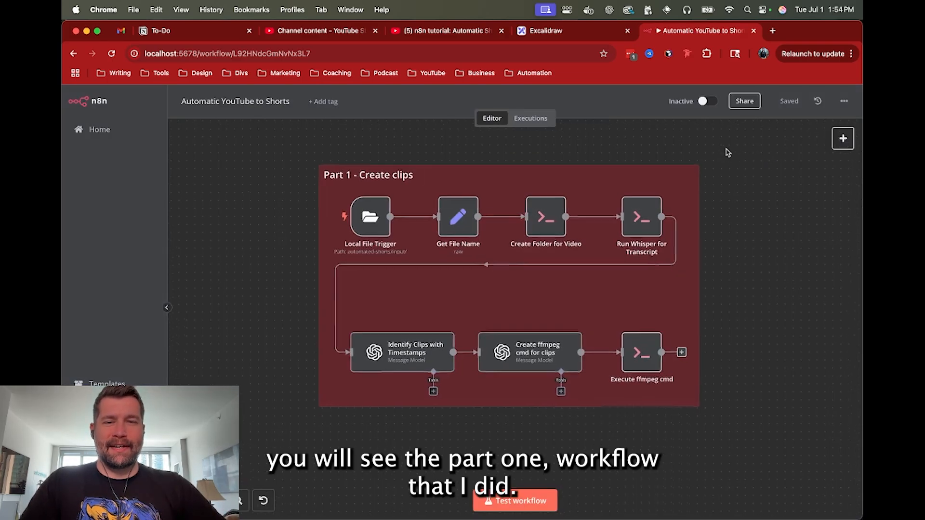
scroll(727, 153, "up", 1)
scroll(728, 153, "down", 1)
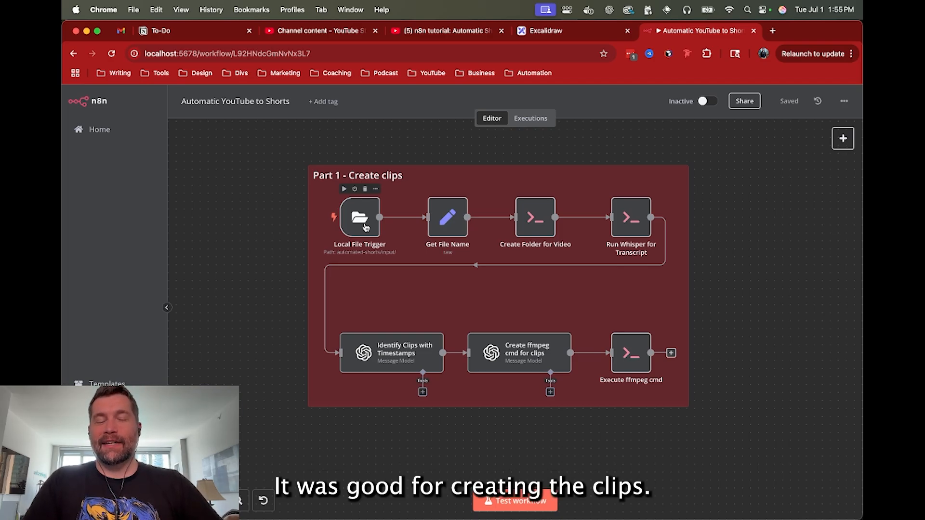
Switch to Finder and list the contents of the automated-shorts folder inside n8n-local.
key("super+Tab")
key("super+Tab")
key("super+Tab")
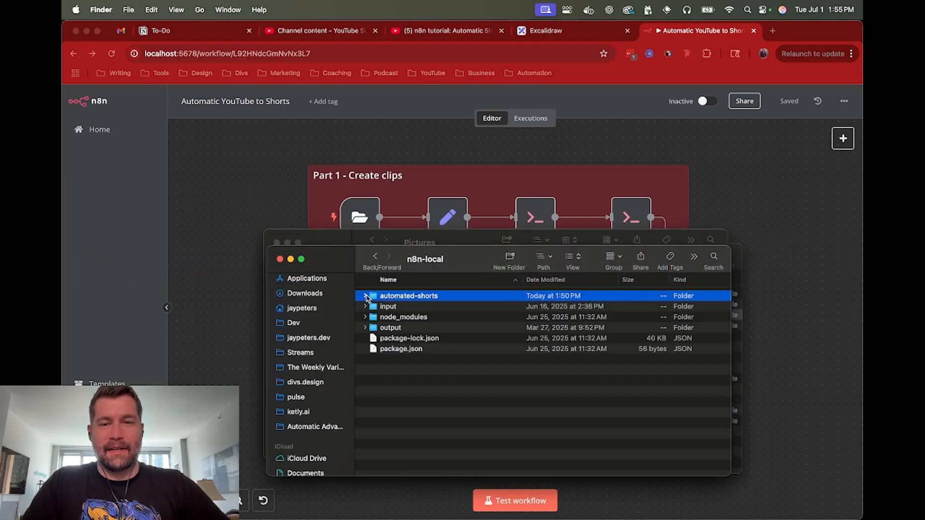
left_click(366, 296)
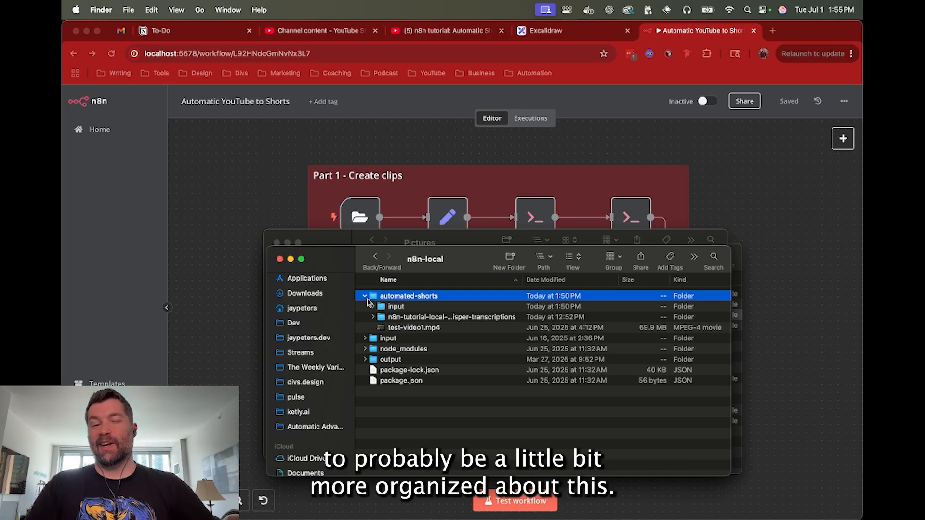
Select the Local File Trigger node in Chrome and locate its watched input folder inside automated-shorts in Finder.
key("super+Tab")
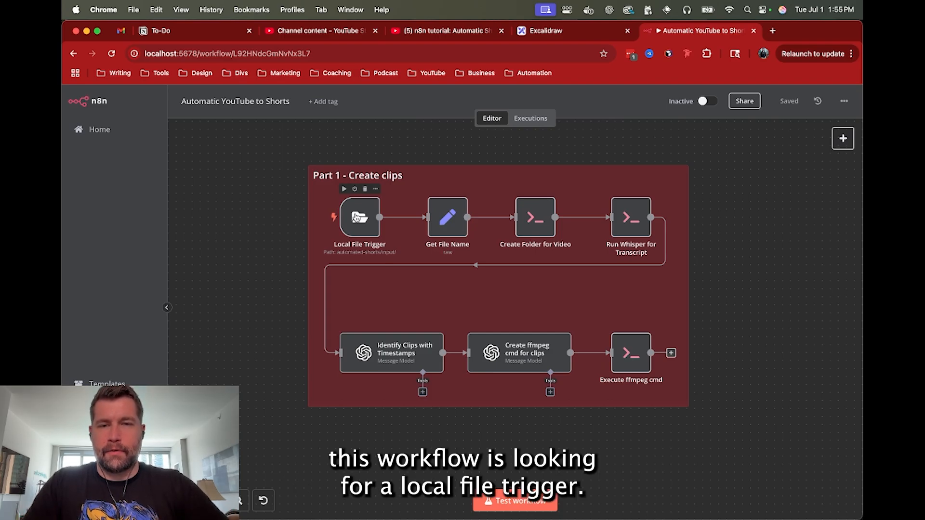
left_click(357, 218)
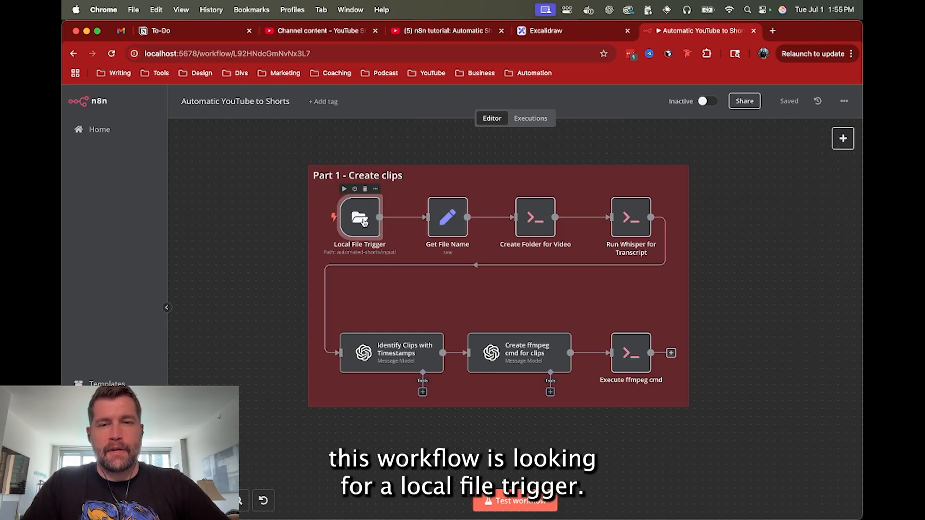
key("super+Tab")
left_click(365, 296)
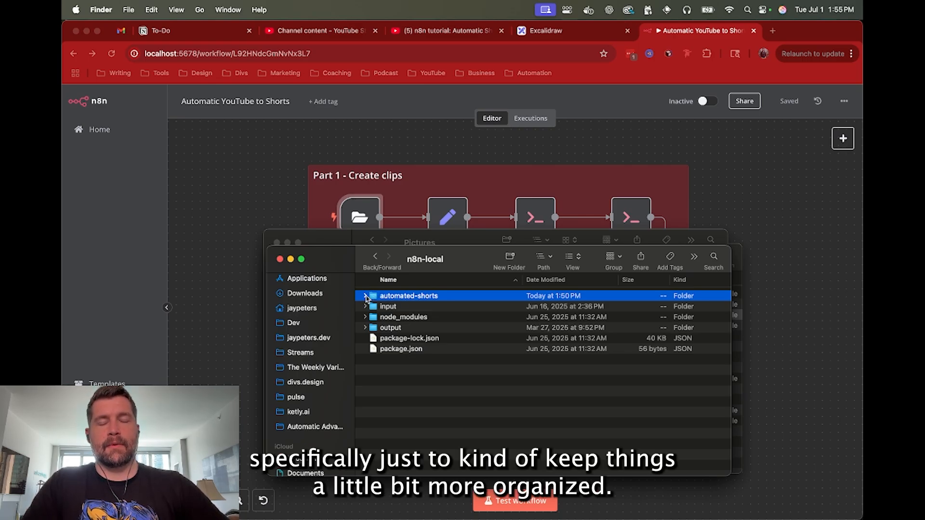
double_click(407, 297)
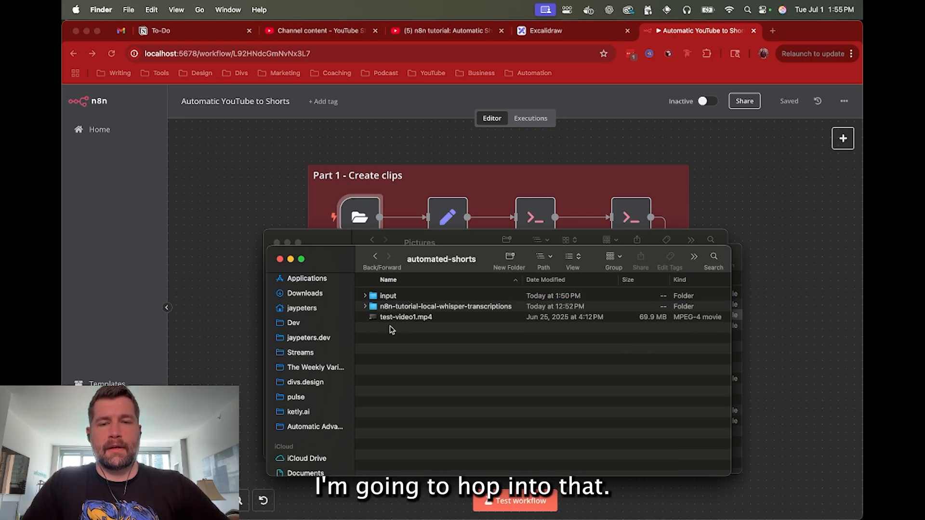
left_click(401, 297)
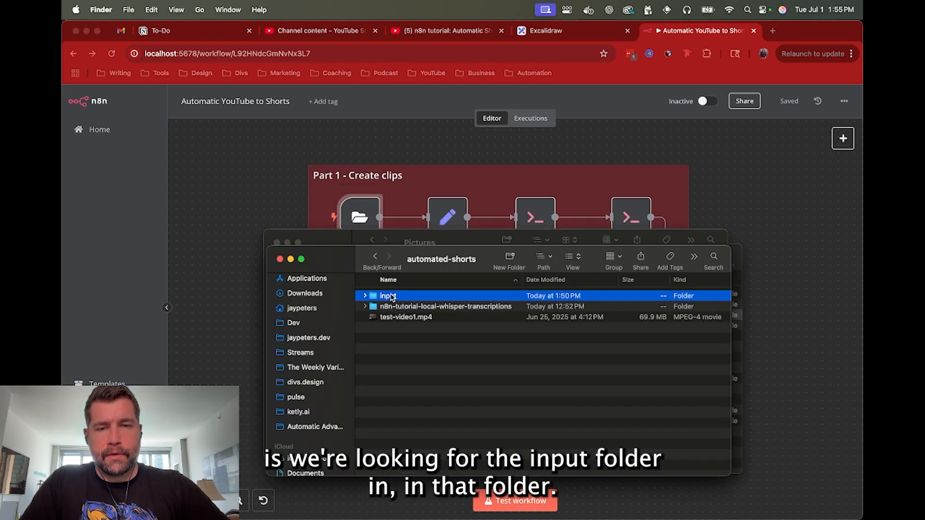
Compare the trigger's path with the input folder in Finder and select the Execute ffmpeg cmd node in the Chrome workflow.
key("super+Tab")
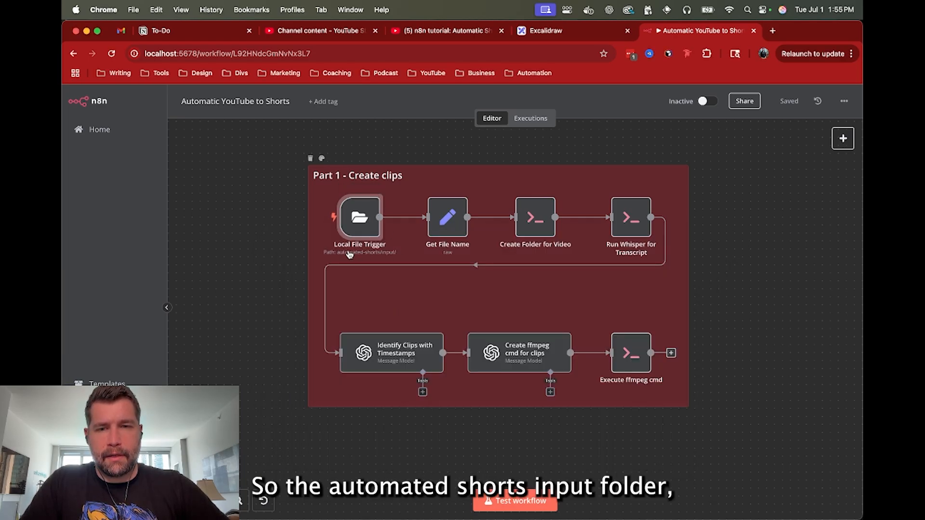
key("super+Tab")
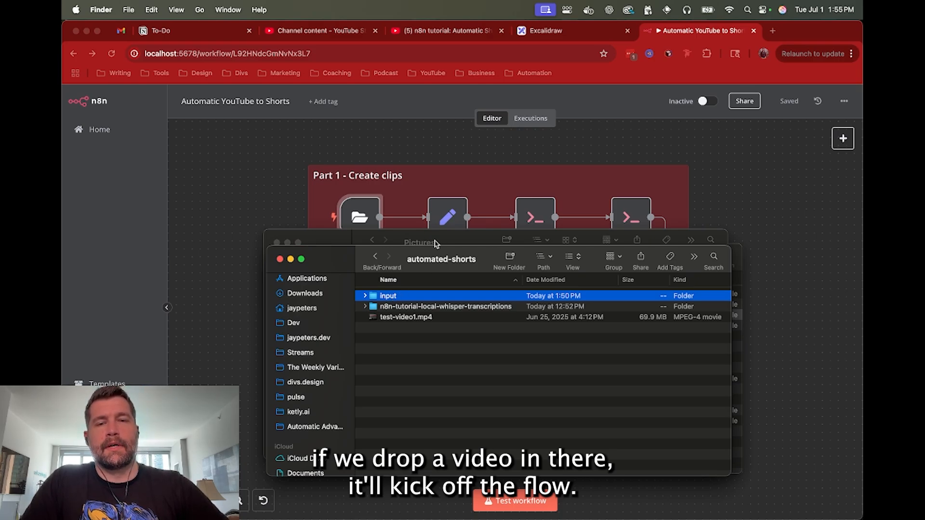
key("super+Tab")
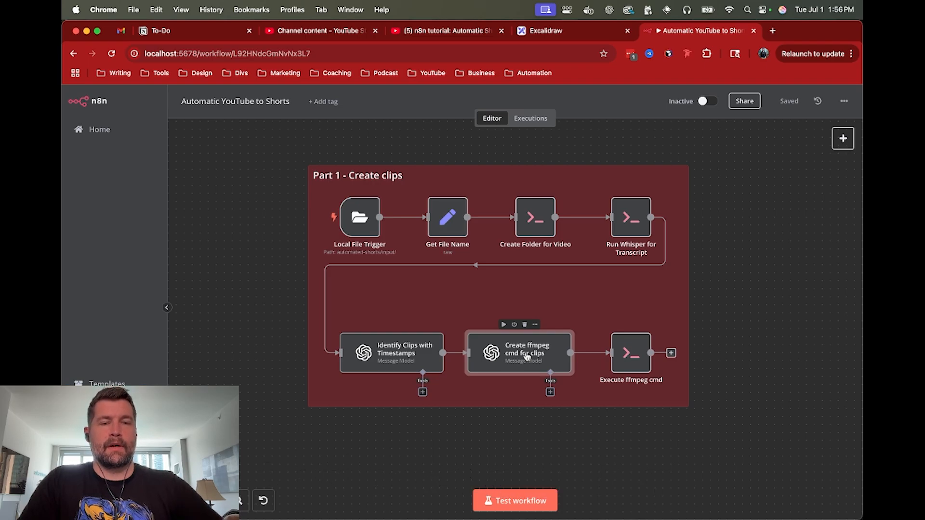
left_click(623, 352)
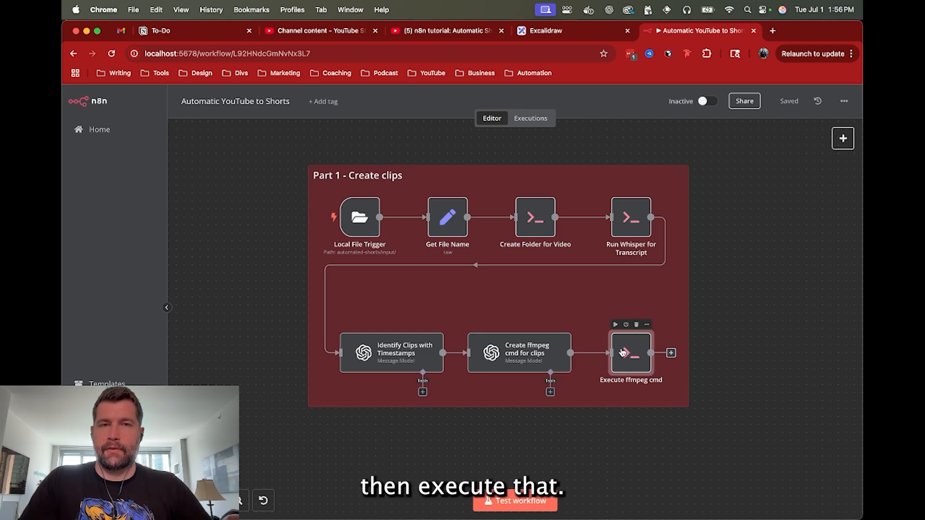
In Finder, list the source video in the input folder and the clips in n8n-tutorial-local-whisper-transcriptions.
key("super+Tab")
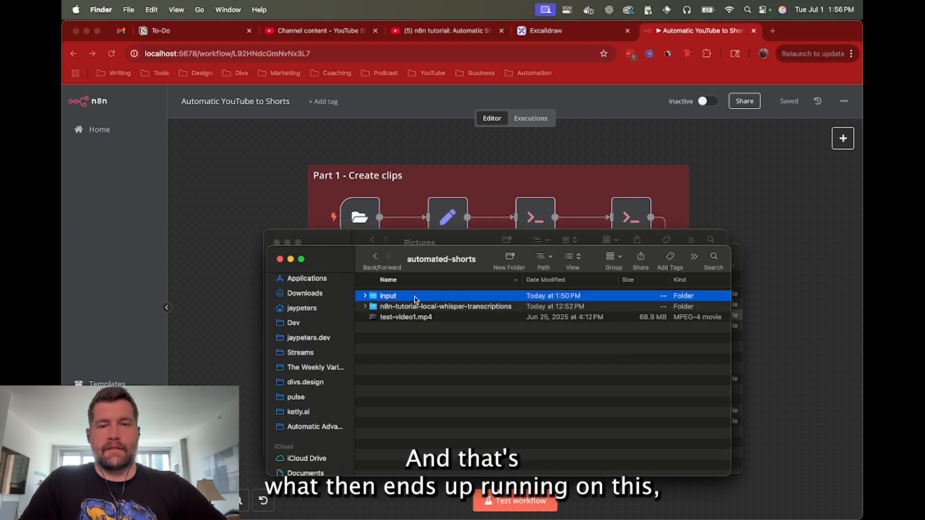
left_click(365, 307)
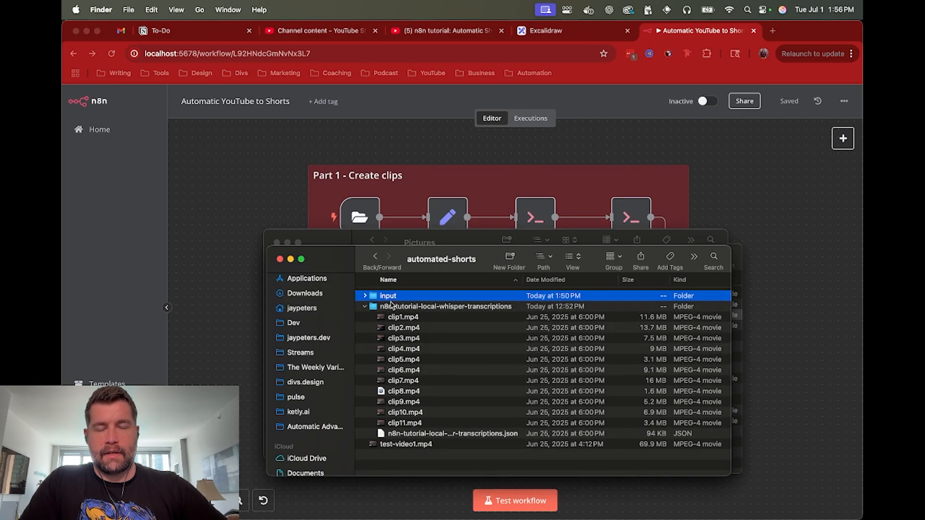
left_click(365, 296)
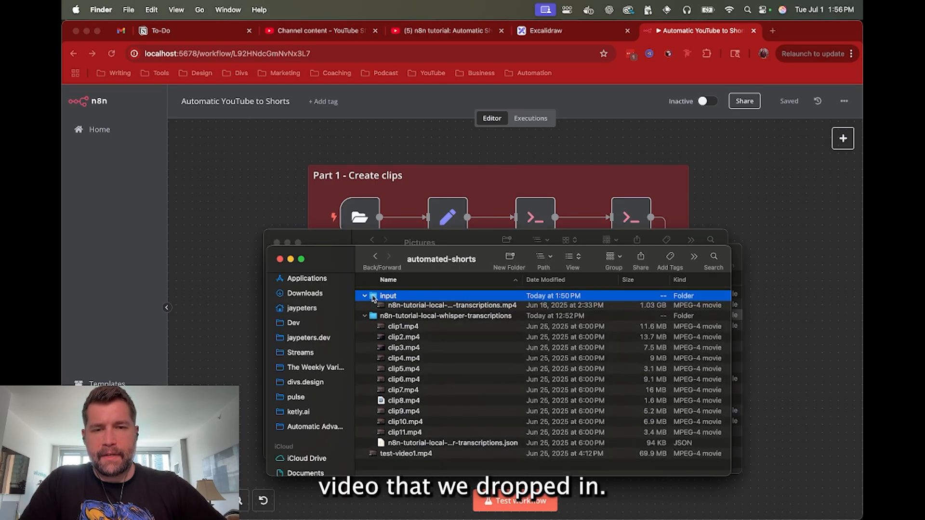
left_click(415, 309)
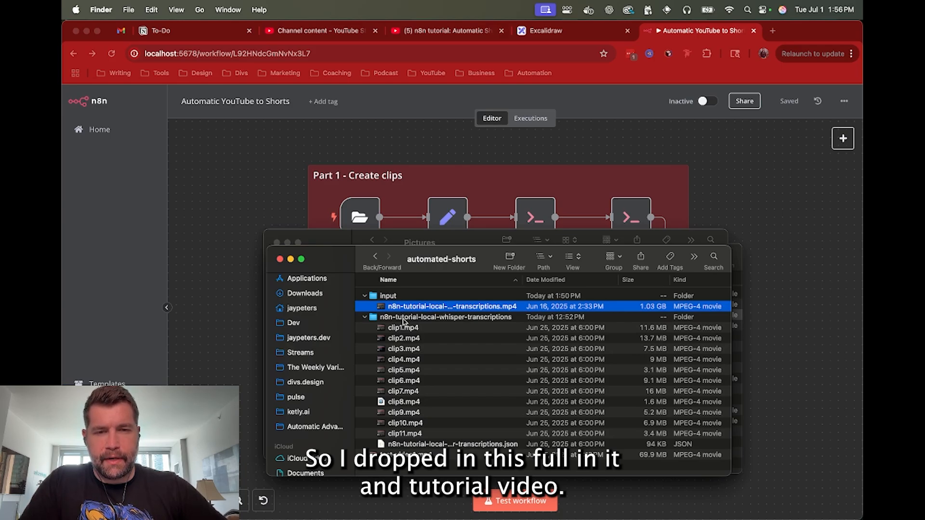
left_click(404, 331)
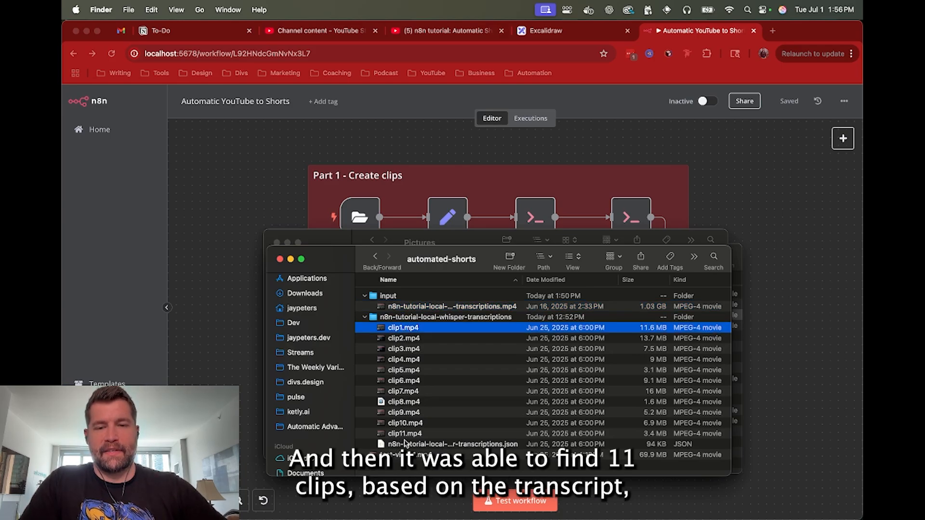
Review the clips folder's flat structure once more and collapse both it and the input folder.
left_click(365, 317)
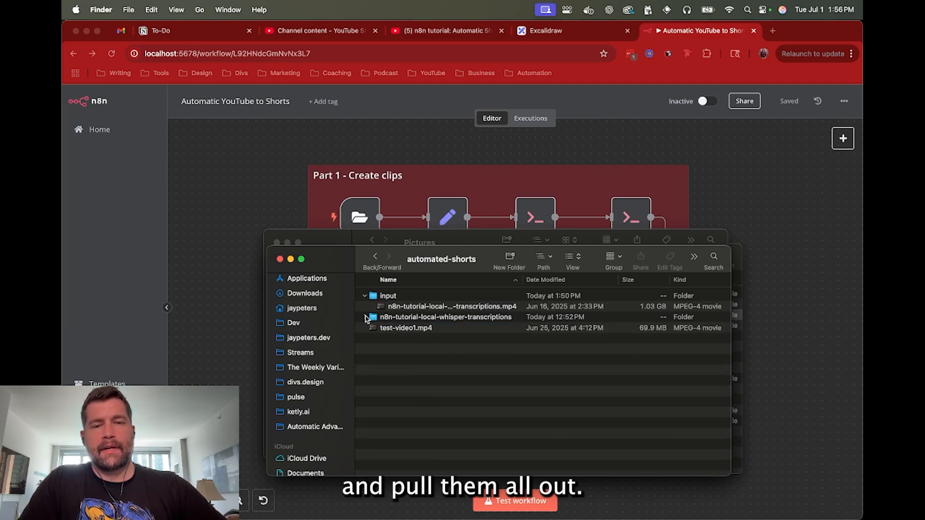
left_click(370, 318)
left_click(365, 317)
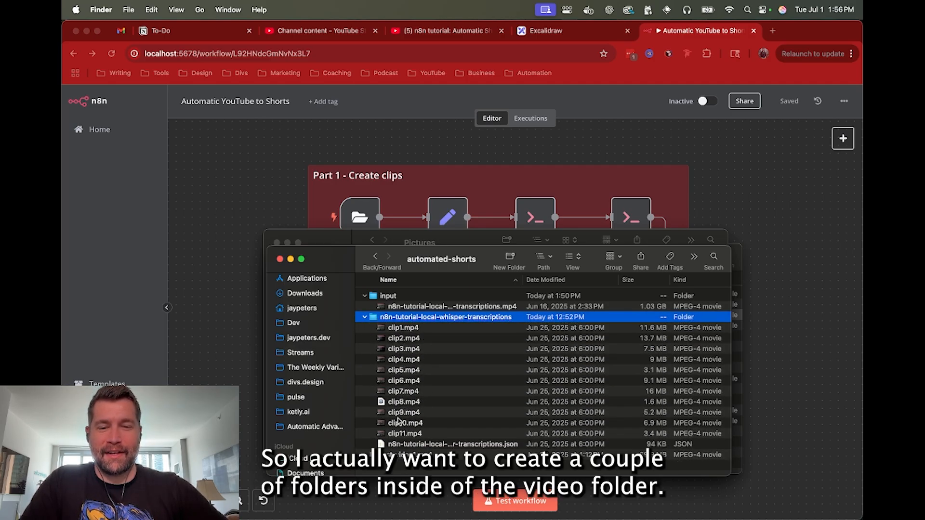
left_click(365, 317)
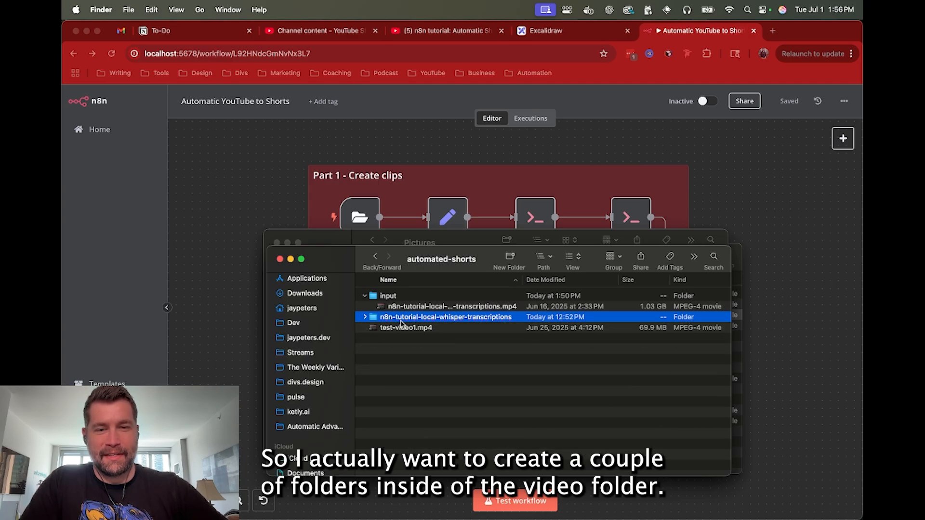
left_click(365, 296)
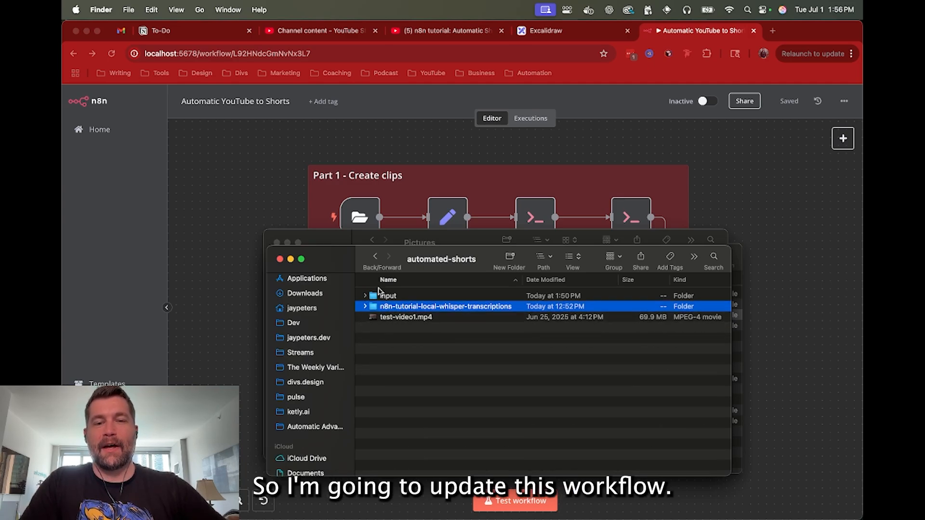
Back in Chrome, duplicate the Create Folder for Video node and move the copy into the gap before Run Whisper for Transcript.
left_click(726, 193)
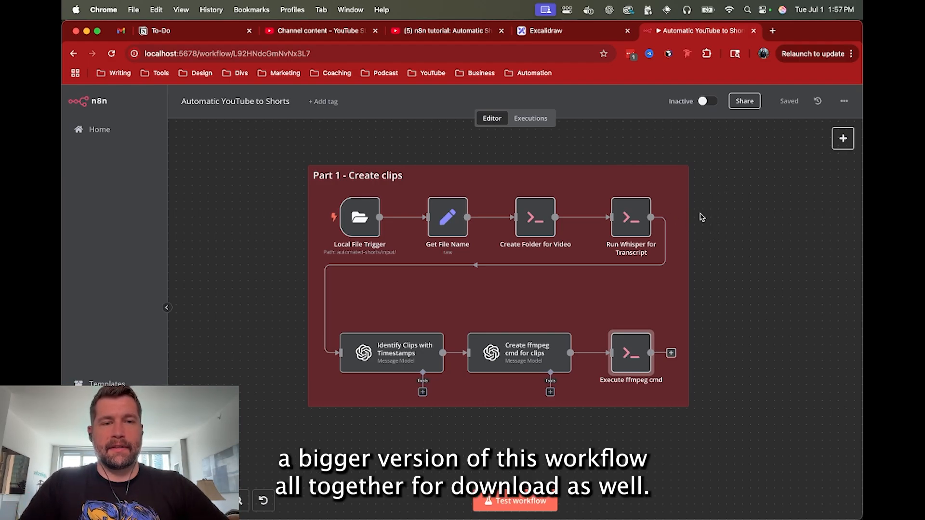
scroll(712, 216, "right", 1)
scroll(711, 215, "left", 1)
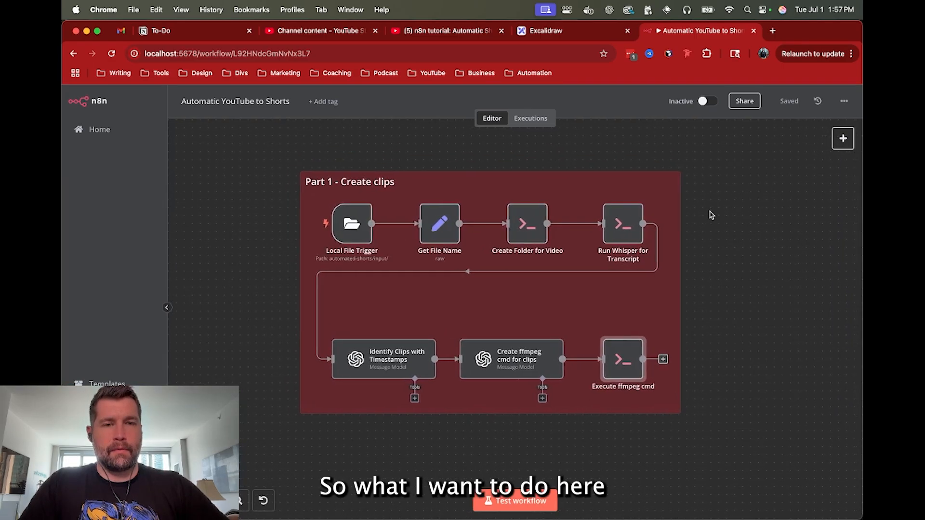
left_click(528, 222)
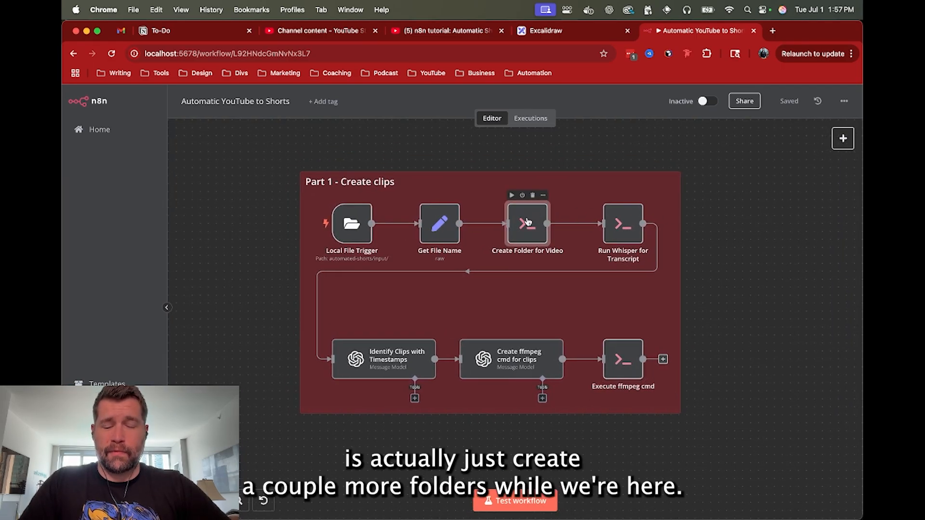
key("super+c")
key("super+c")
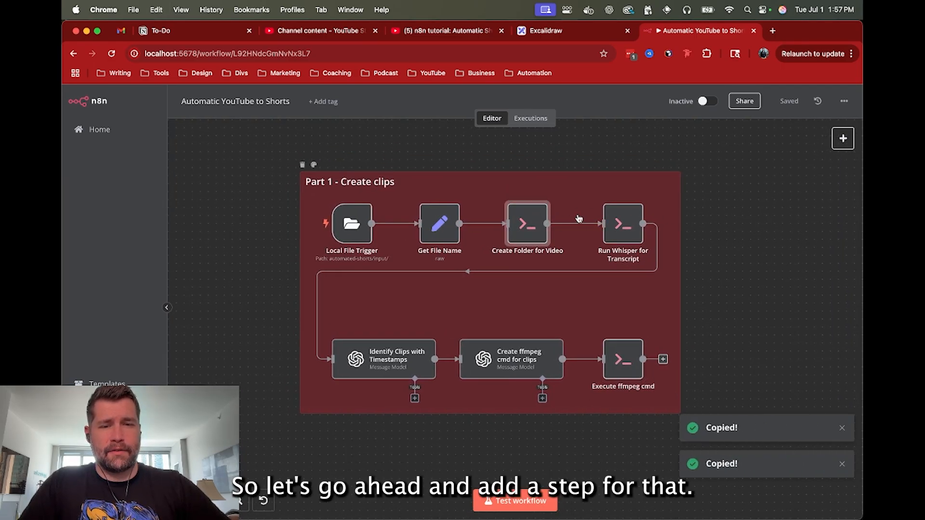
key("super+v")
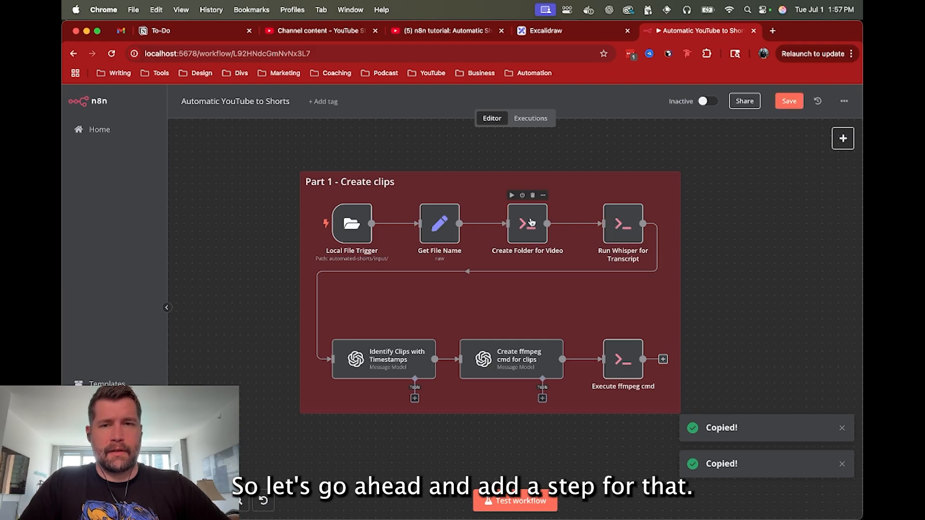
scroll(532, 223, "left", 3)
left_click_drag(230, 242, 669, 234)
scroll(669, 235, "right", 4)
scroll(668, 233, "right", 1)
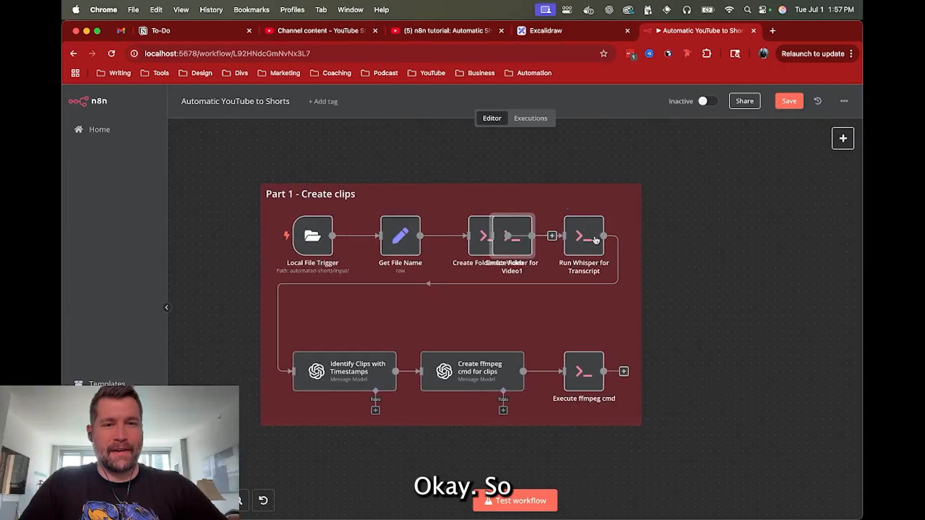
Space out the Run Whisper for Transcript node and the duplicated folder node, and delete the connection between them.
left_click_drag(581, 244, 662, 245)
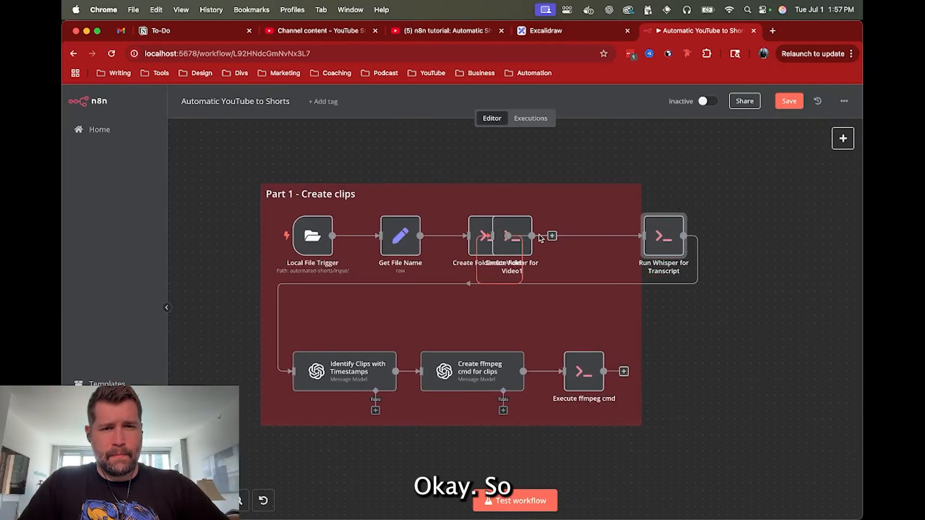
left_click_drag(514, 229, 554, 230)
left_click(553, 229)
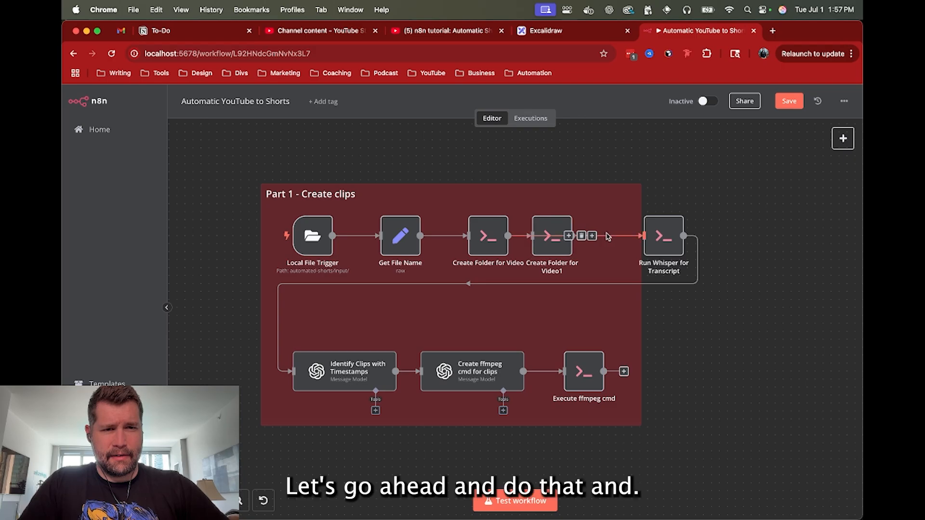
left_click(581, 236)
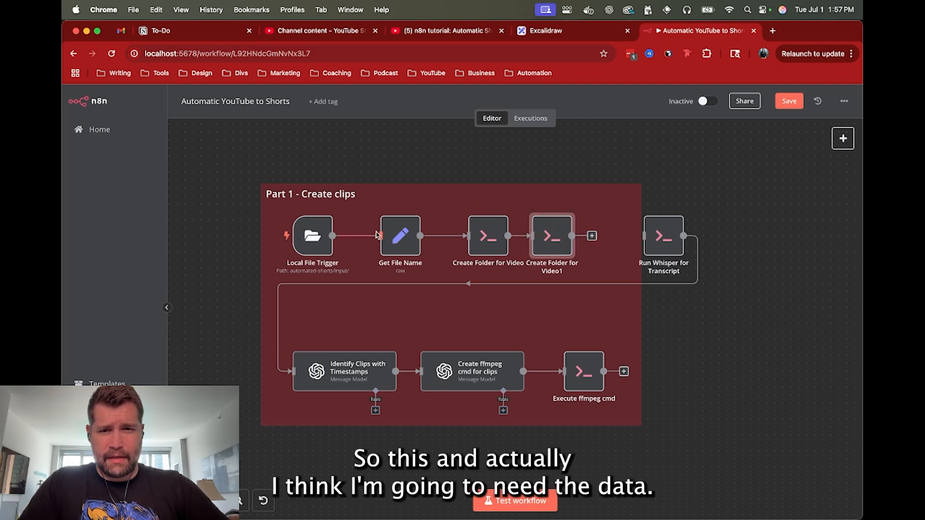
Open the Local File Trigger node and test it so that it listens for added files.
left_click(314, 235)
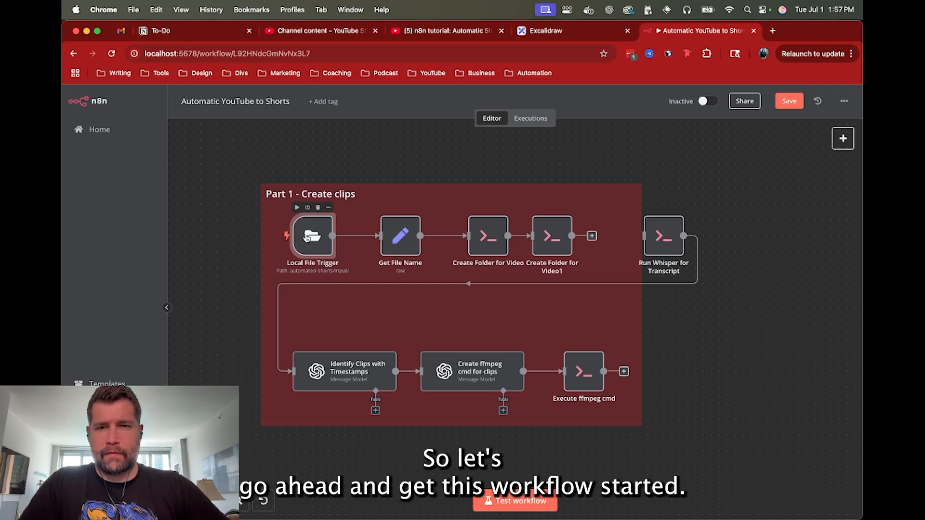
double_click(306, 237)
left_click(432, 118)
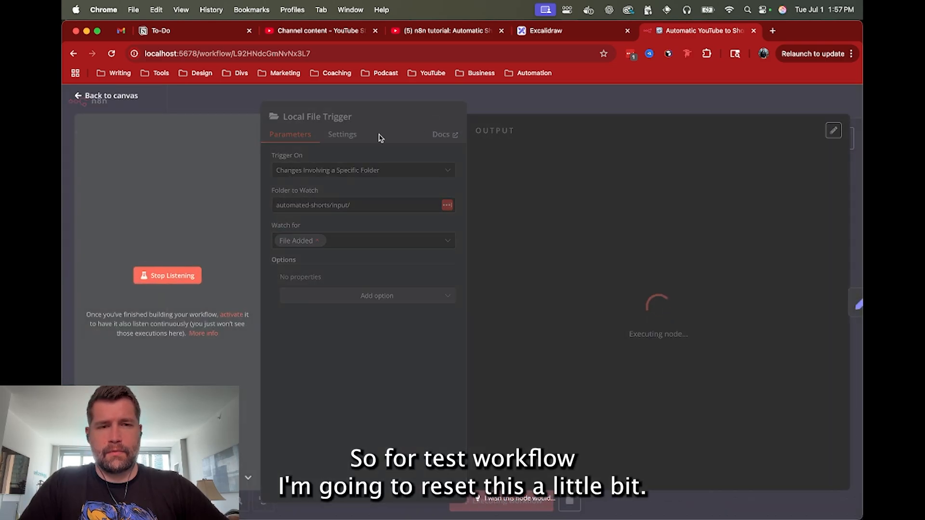
Switch to Finder and move test-video1.mp4 into the input folder of automated-shorts.
key("super+Tab")
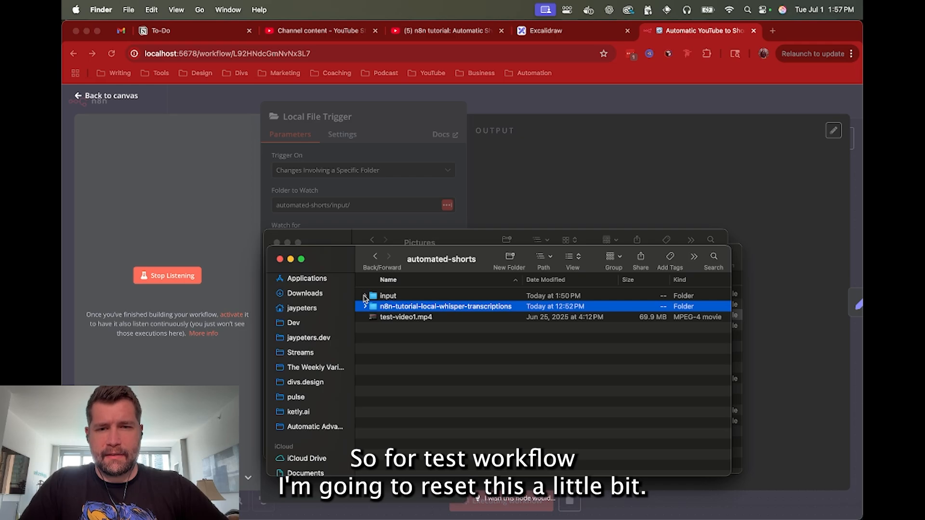
left_click(364, 296)
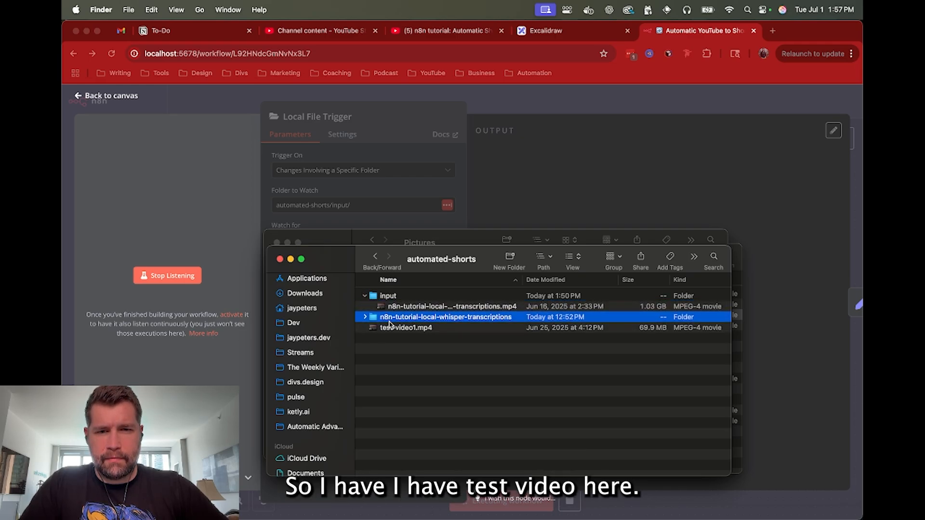
left_click(365, 296)
left_click(399, 318)
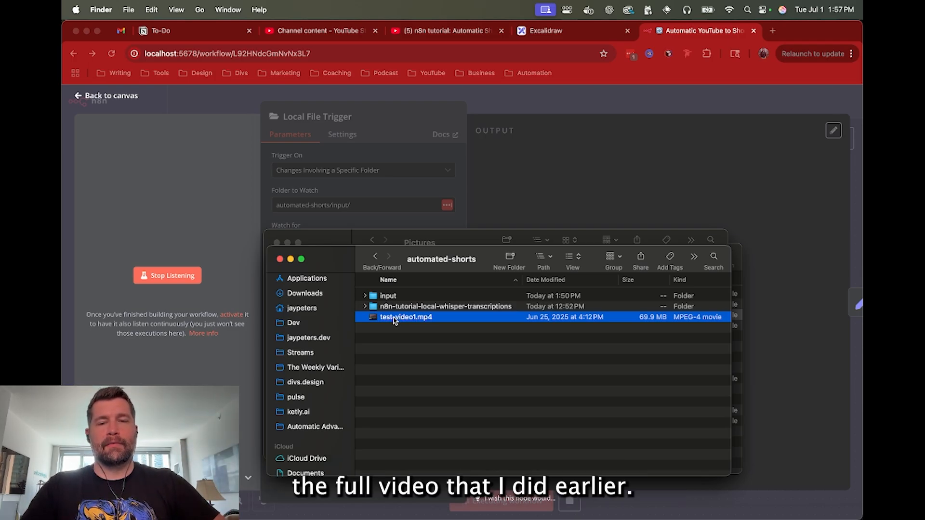
left_click_drag(399, 318, 391, 297)
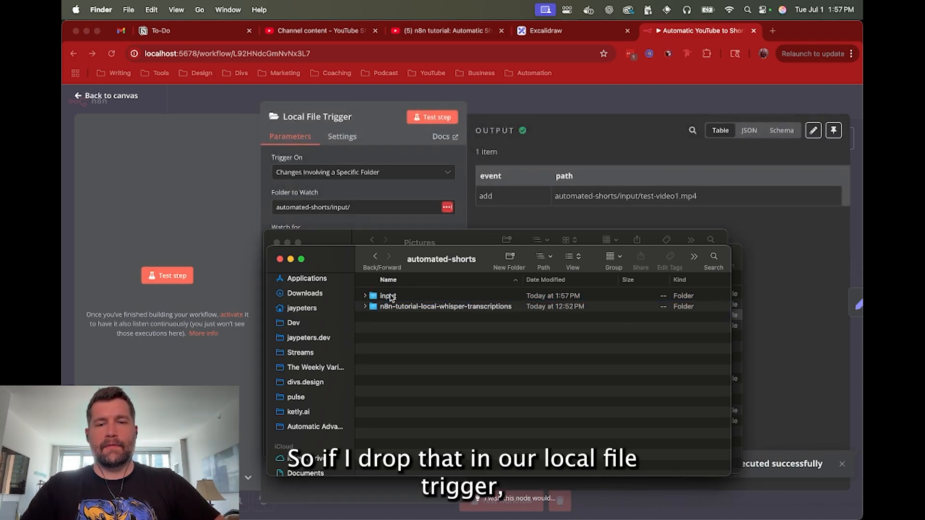
Return to Chrome, close the Local File Trigger, and test the Get File Name node.
left_click(573, 128)
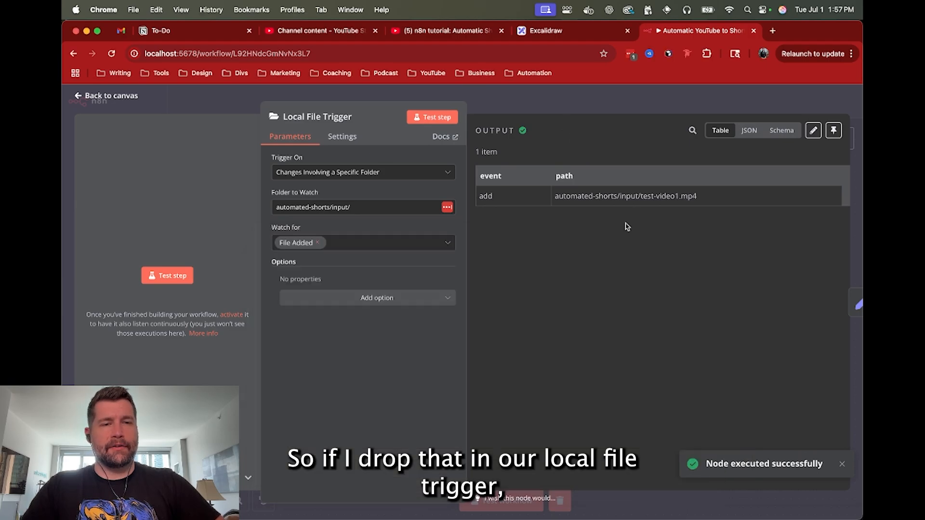
left_click(634, 111)
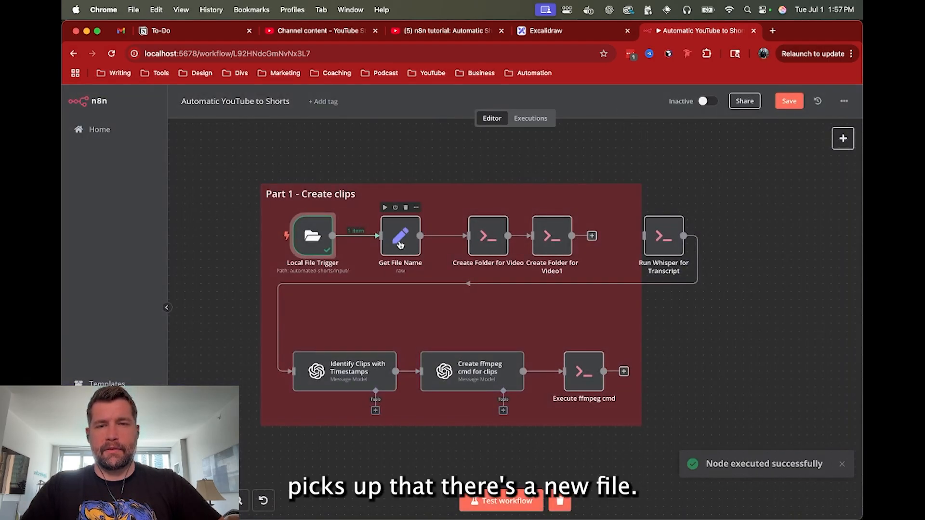
double_click(398, 242)
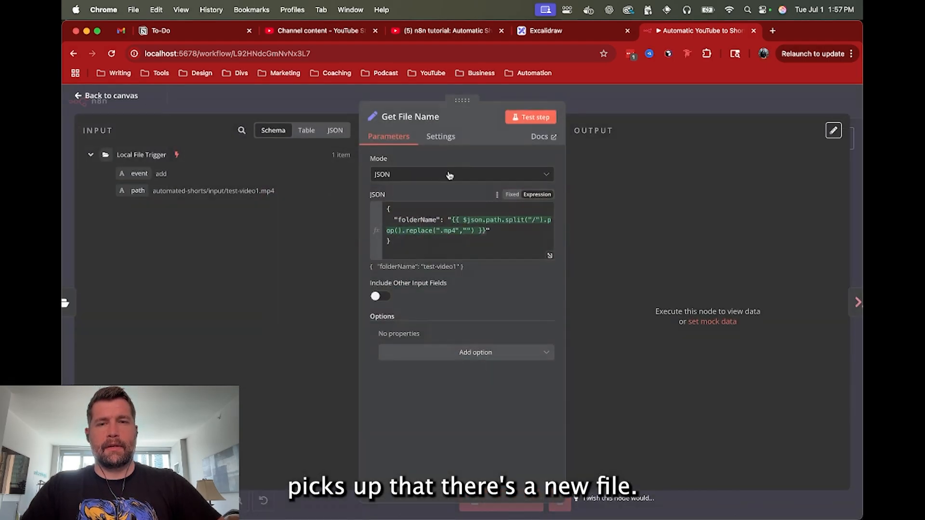
left_click(532, 117)
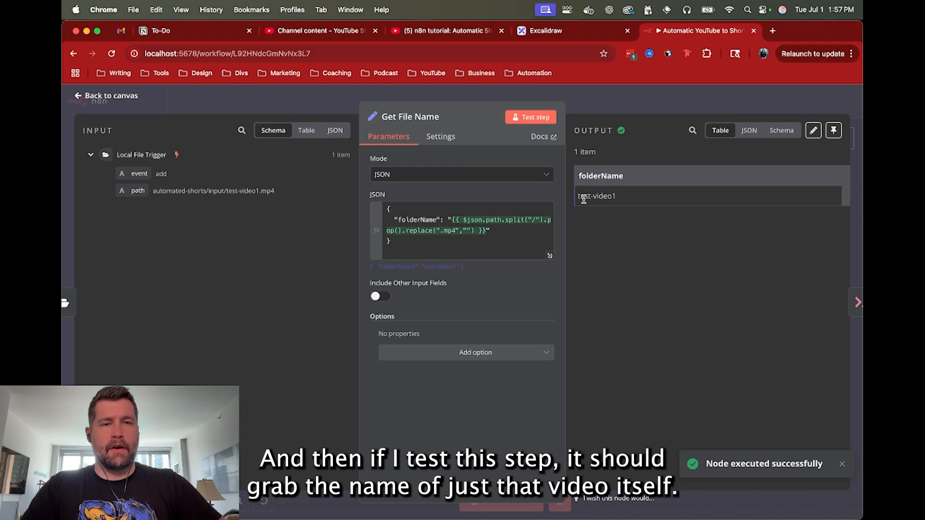
left_click(623, 107)
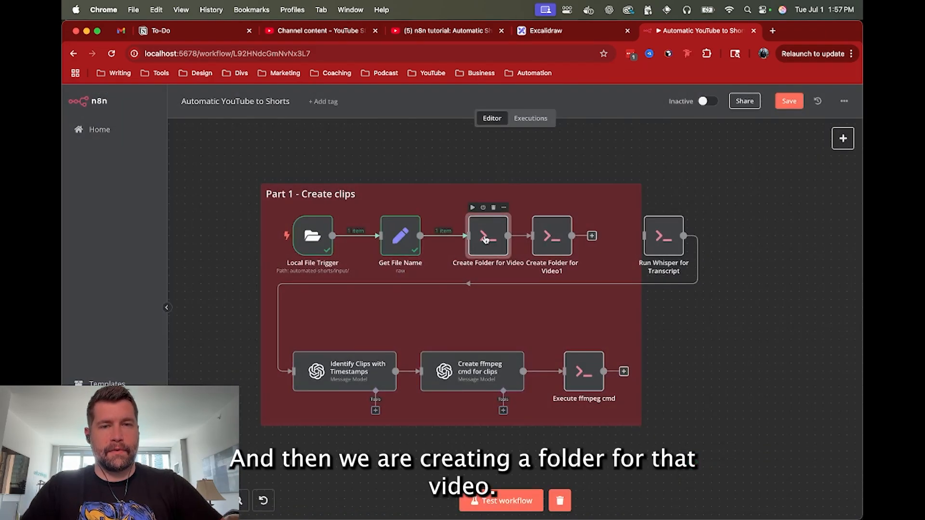
Test the Create Folder for Video node to make the video's folder, and return to the canvas.
double_click(486, 240)
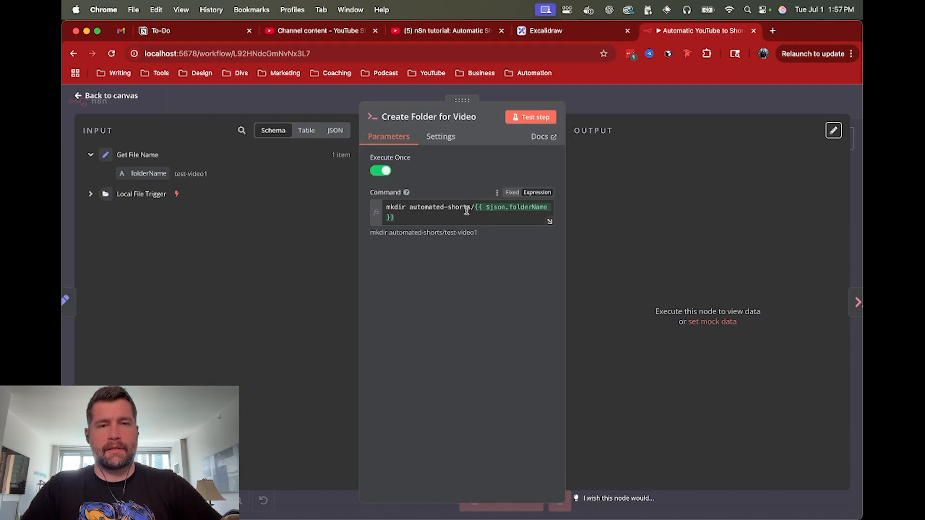
left_click(523, 118)
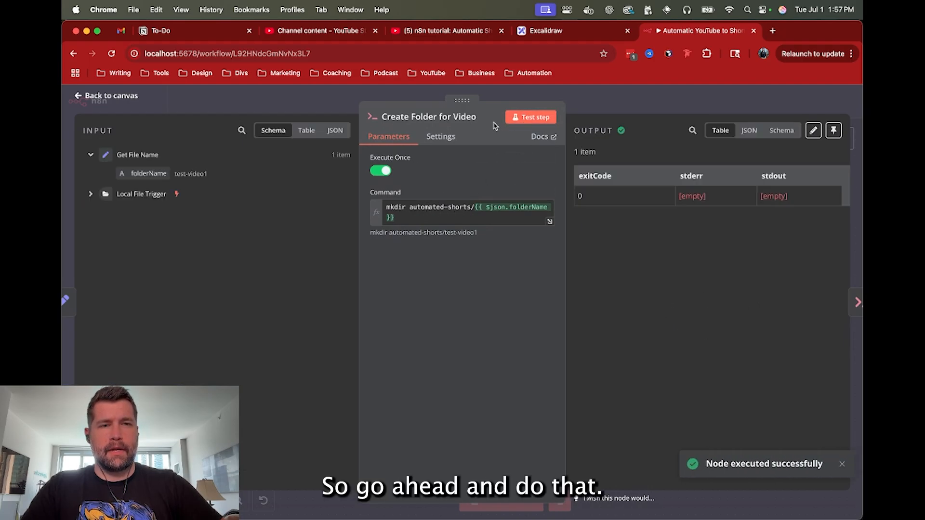
left_click(607, 102)
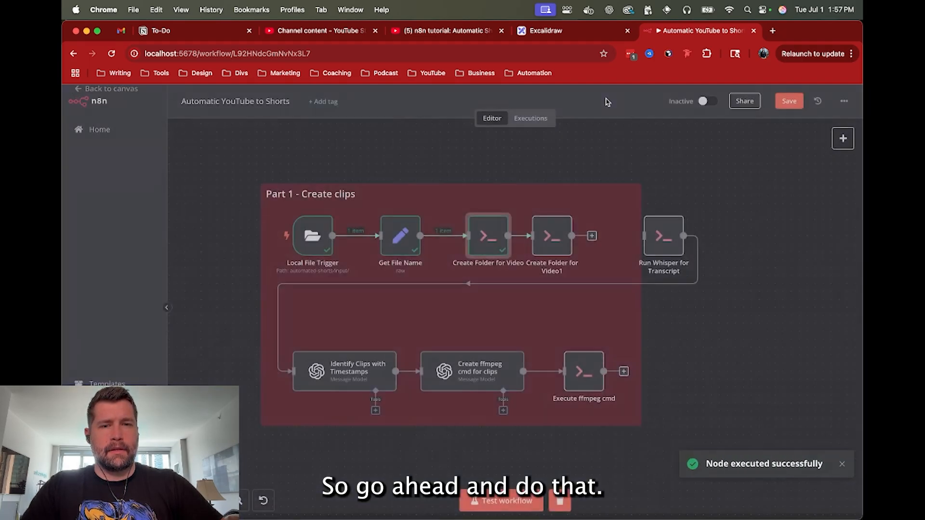
In Create Folder for Video1, replace the command's folder-name expression with the folderName value from Get File Name.
double_click(561, 245)
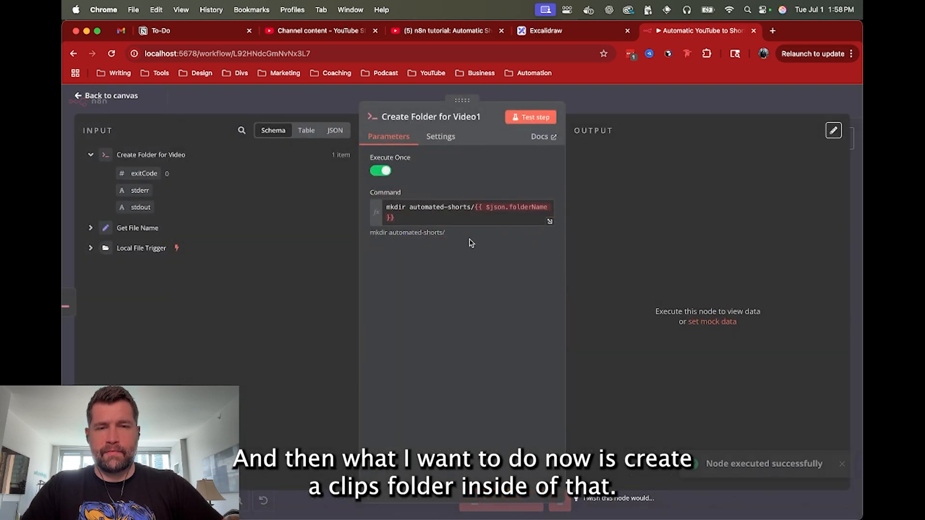
left_click(475, 207)
left_click_drag(476, 208, 480, 218)
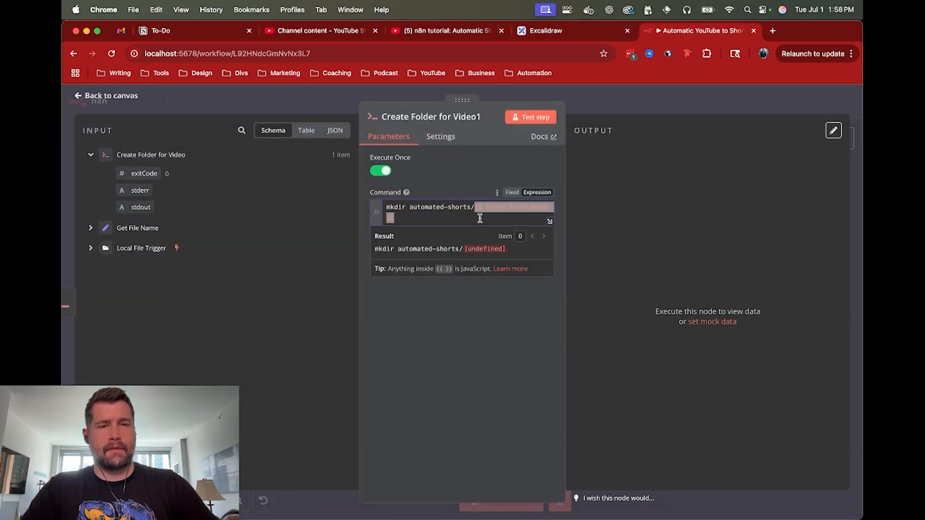
key("BackSpace")
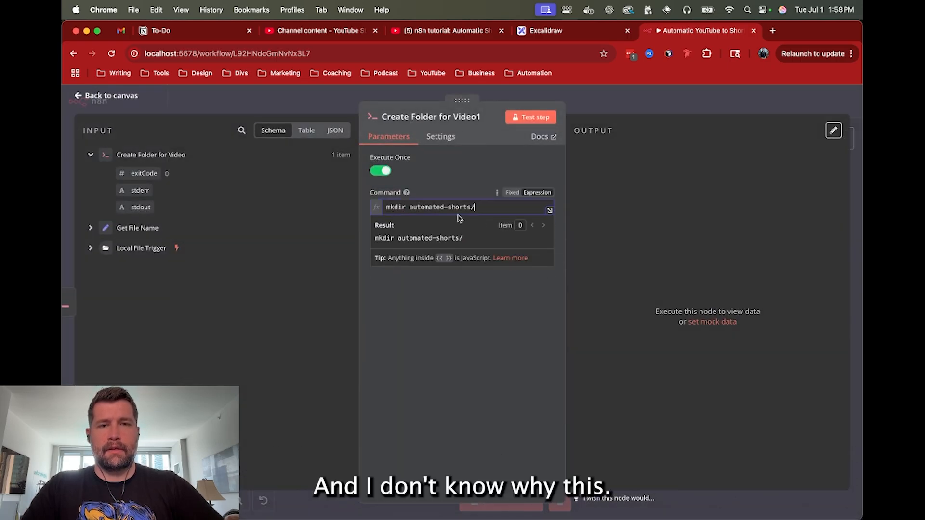
left_click(91, 228)
left_click_drag(145, 247, 480, 208)
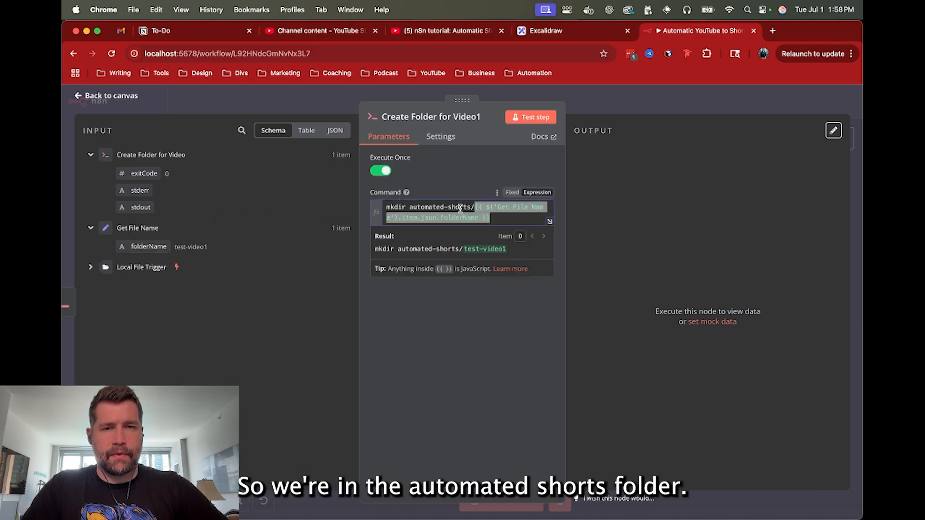
Append /clips/ to the end of the mkdir command, test the node and return to the canvas.
left_click(504, 218)
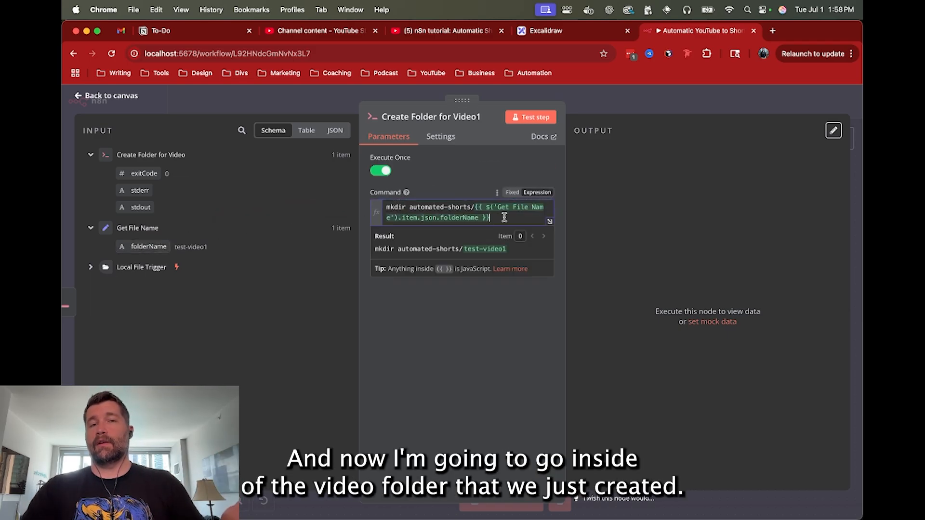
type("/clips/")
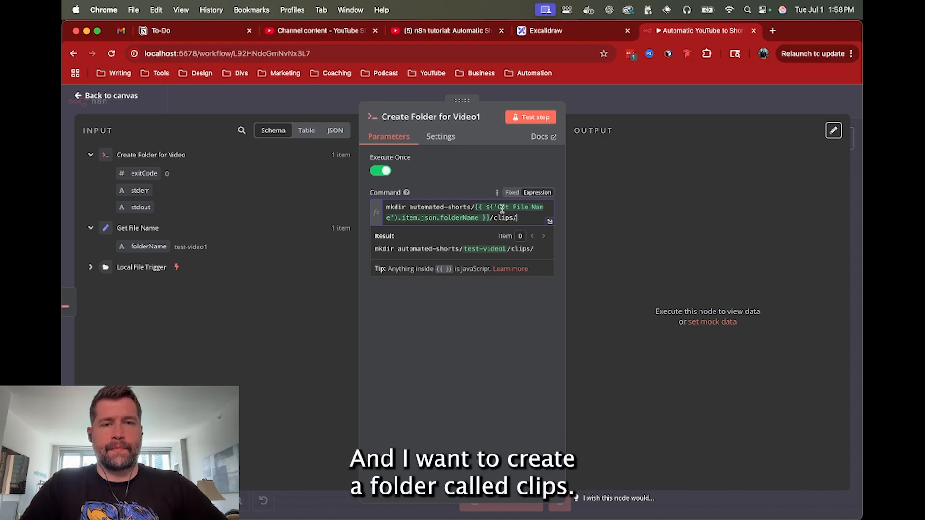
left_click(532, 117)
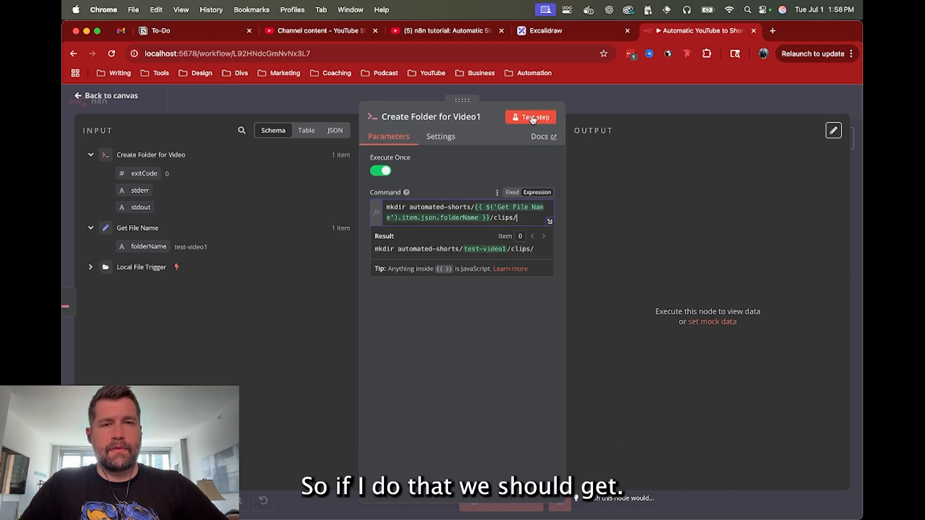
left_click(607, 99)
Switch to Finder and check the input folder's test-video1.mp4 and the contents of the test-video1 folder.
key("super+Tab")
key("super+Tab")
key("super+shift+Tab")
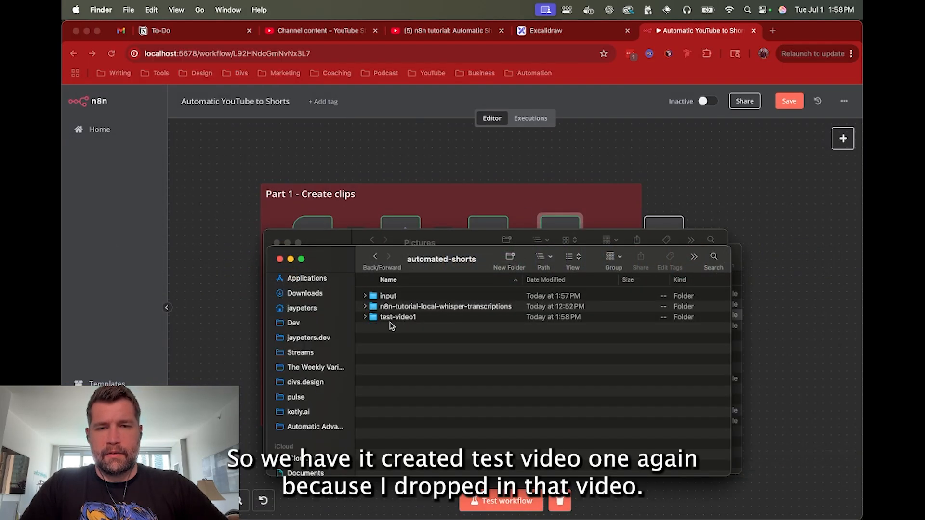
left_click(398, 321)
left_click(365, 296)
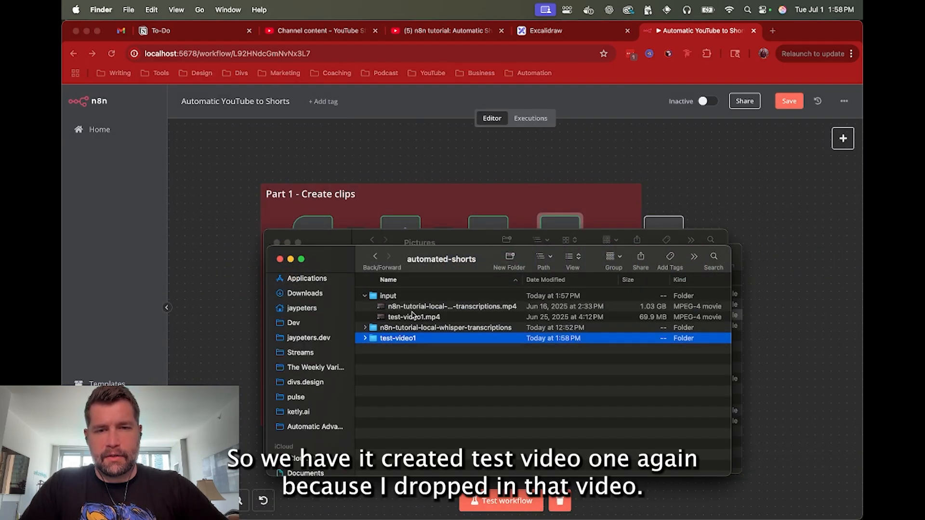
left_click(399, 319)
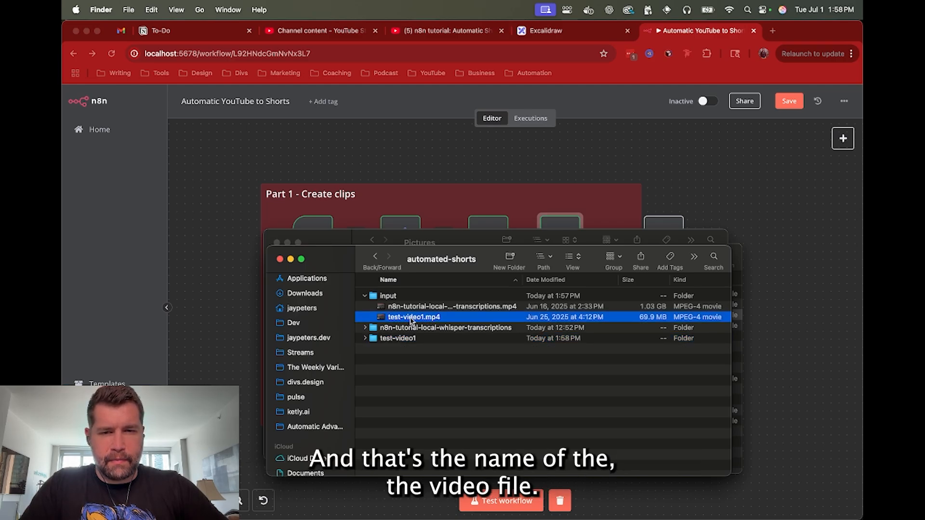
left_click(365, 338)
left_click(398, 347)
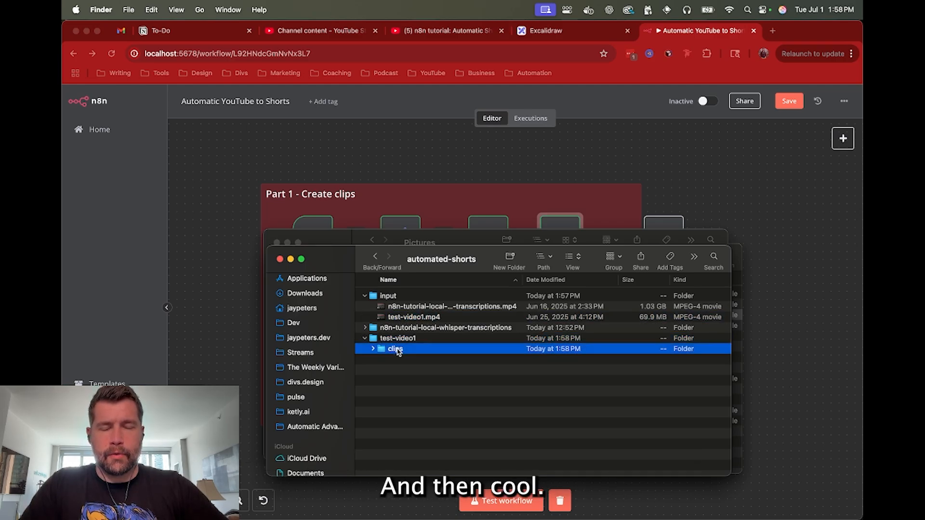
left_click(399, 340)
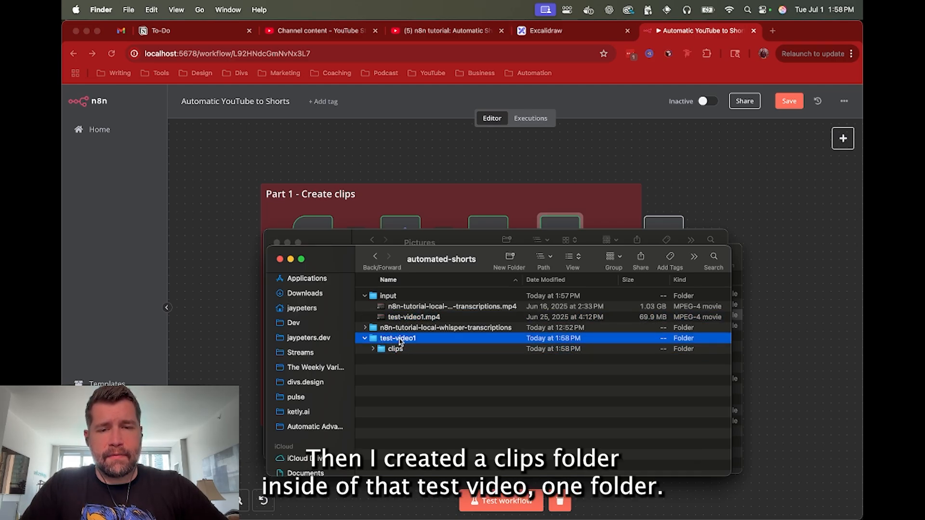
left_click(400, 349)
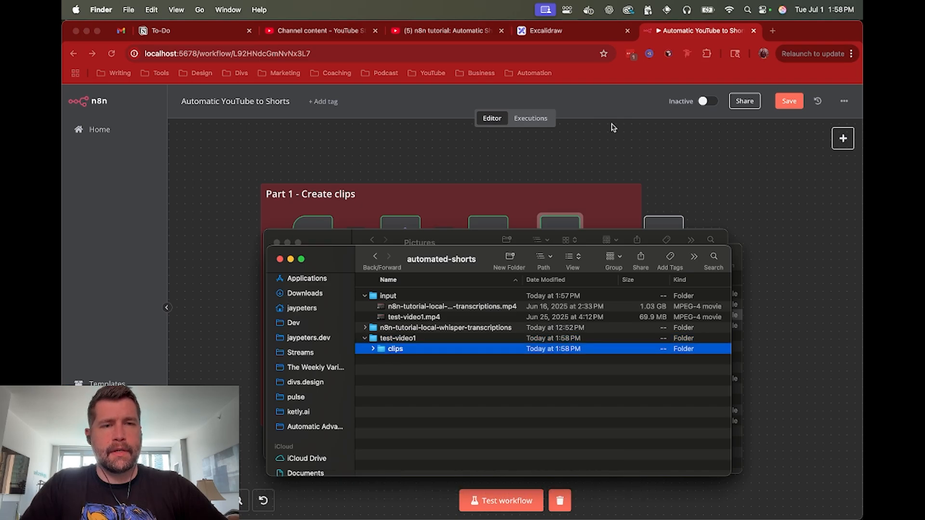
Back in Chrome, duplicate Create Folder for Video1 and connect the copy between it and Run Whisper for Transcript, making room for it.
left_click(620, 146)
left_click_drag(656, 246, 703, 246)
left_click(561, 241)
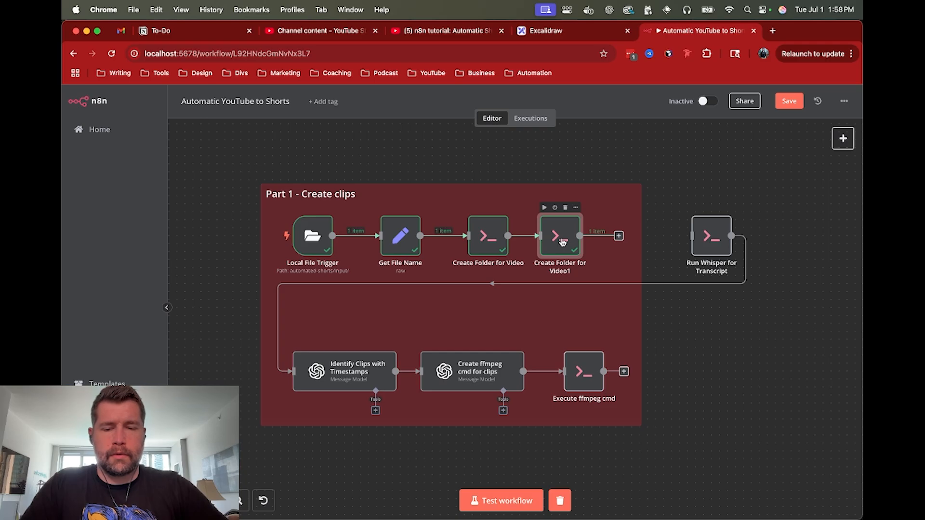
key("ctrl+c")
key("ctrl+v")
left_click_drag(600, 267, 693, 236)
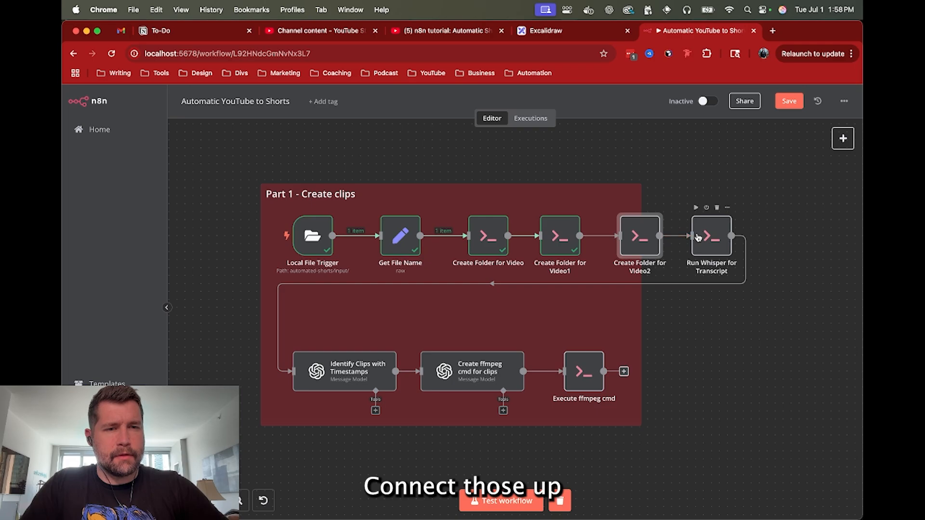
In Create Folder for Video2, change the final folder in the mkdir command to /mobile-clips/.
double_click(628, 233)
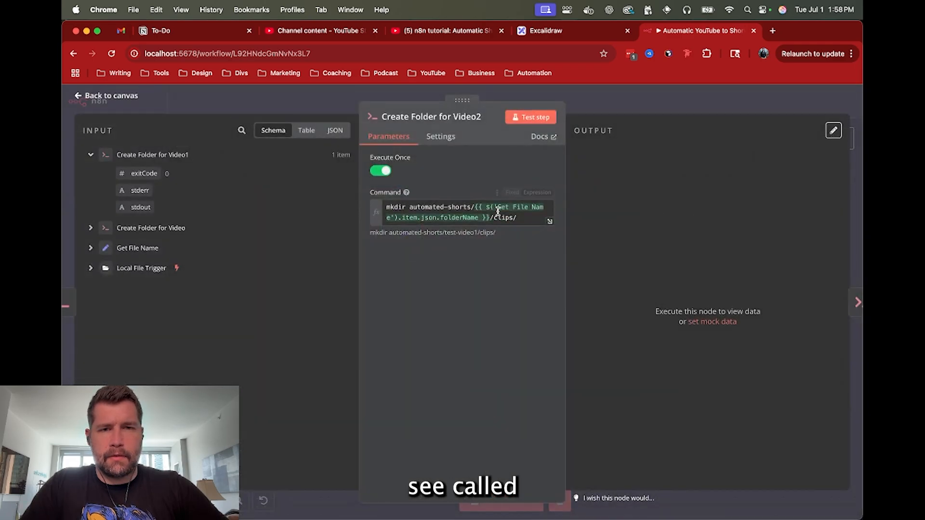
left_click(525, 217)
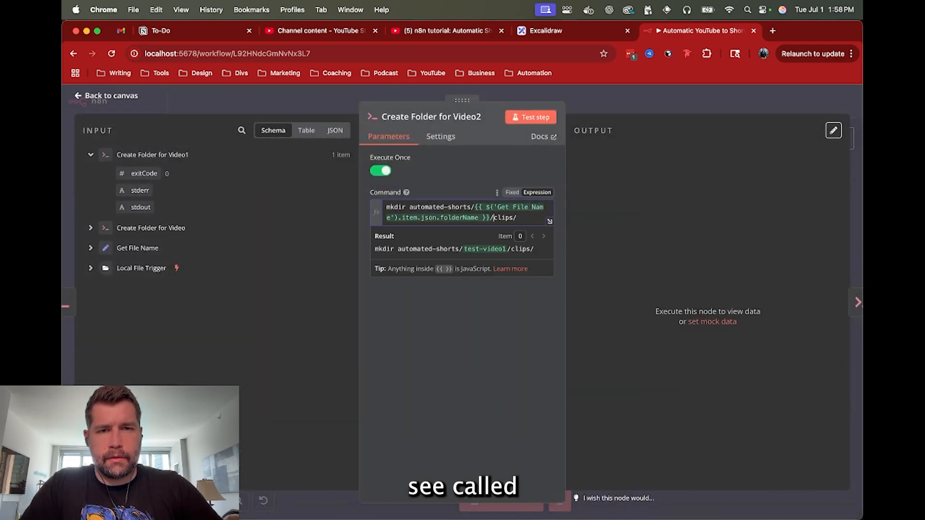
type("mobile")
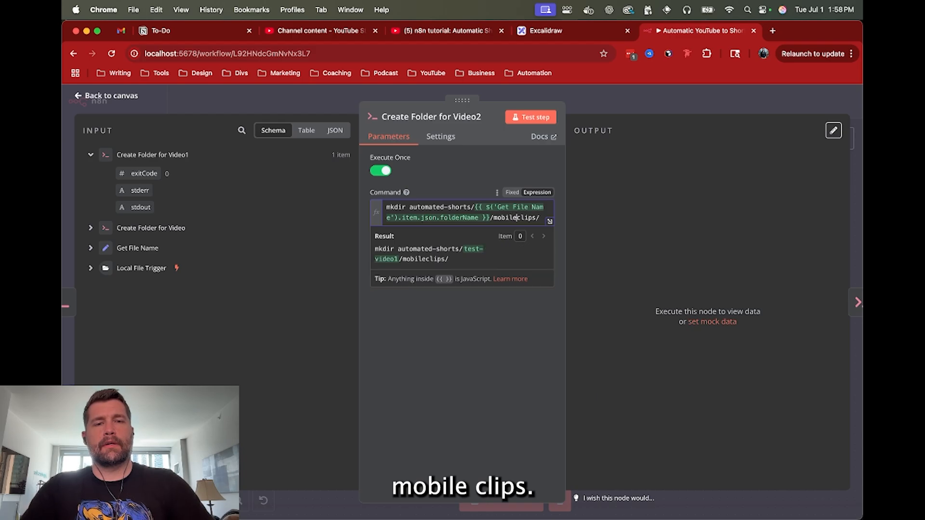
type("-")
Switch to Finder and check the clips in the n8n-tutorial-local-whisper-transcriptions folder and the clips folder in test-video1.
key("super+Tab")
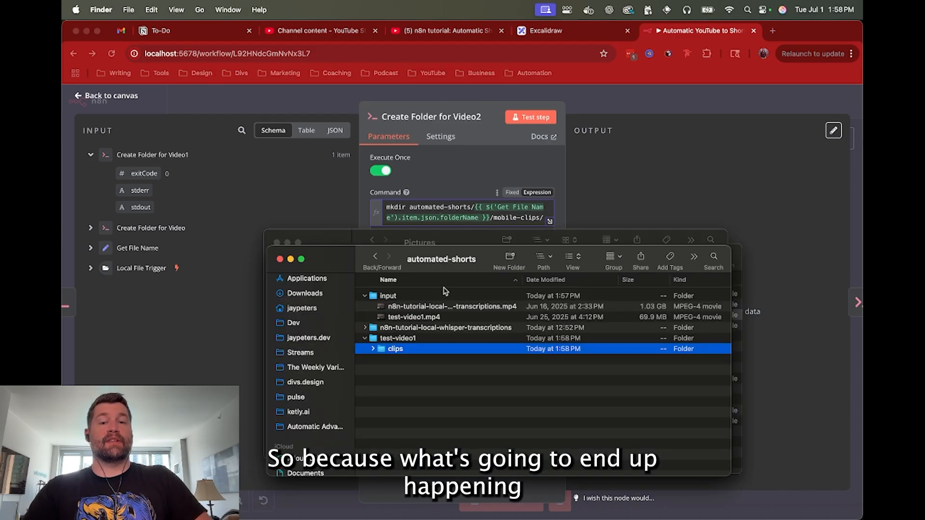
left_click(366, 328)
left_click(409, 340)
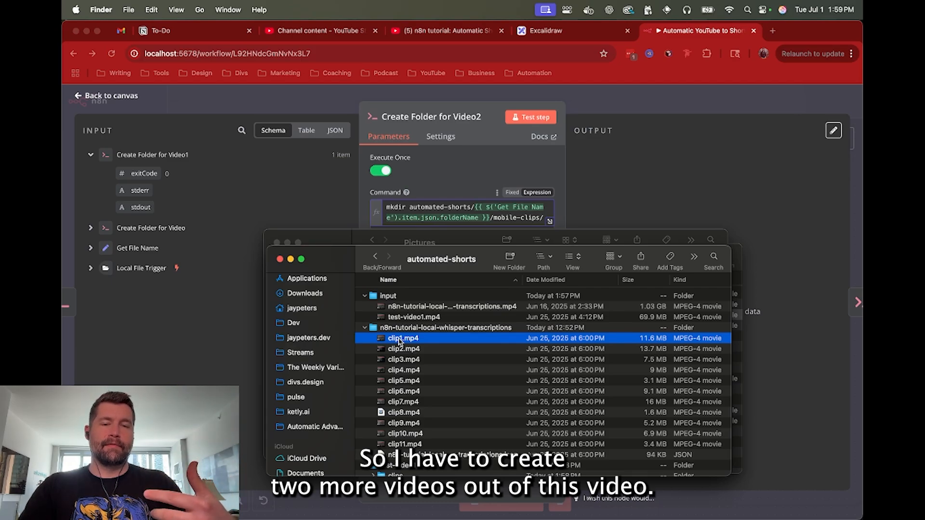
left_click(365, 327)
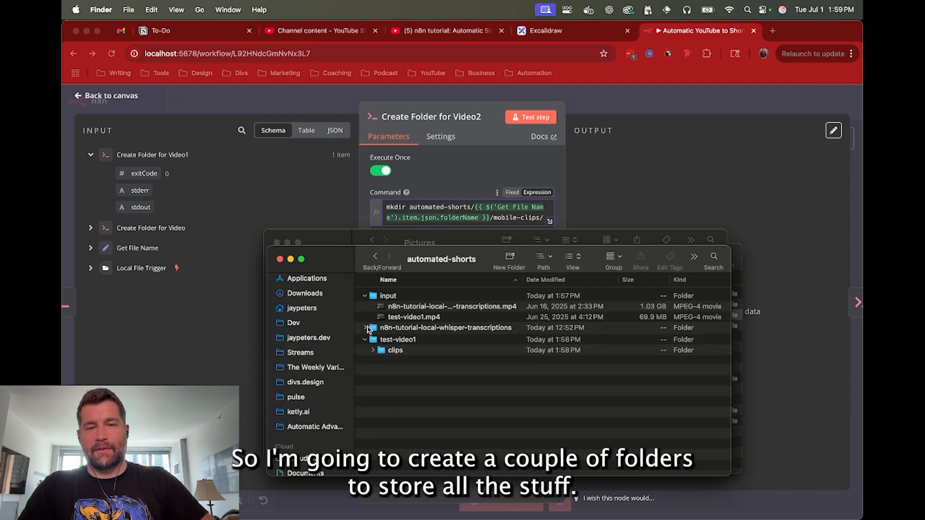
left_click(365, 338)
left_click(396, 349)
Back in Chrome, test the Create Folder for Video2 node and return to the canvas.
left_click(623, 158)
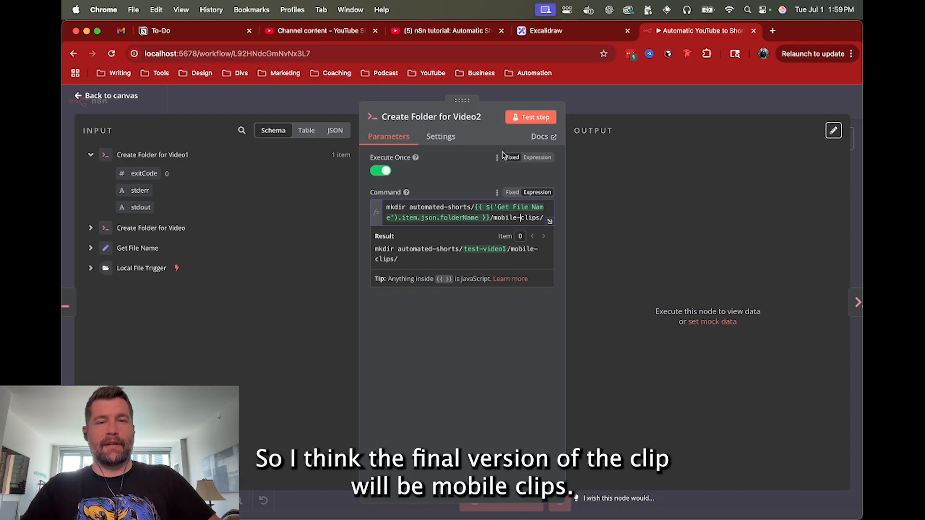
left_click(525, 118)
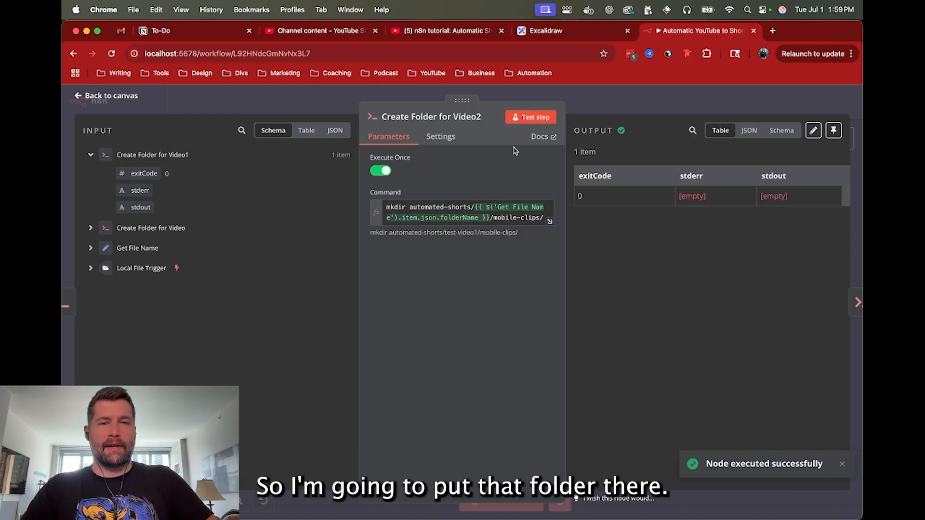
left_click(622, 104)
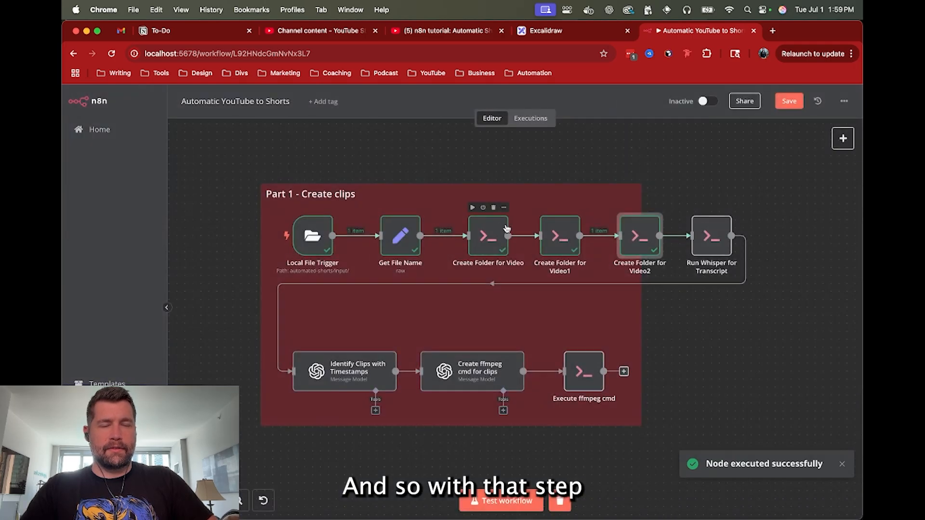
Switch to Finder and check the clips and mobile-clips folders inside test-video1.
key("super+Tab")
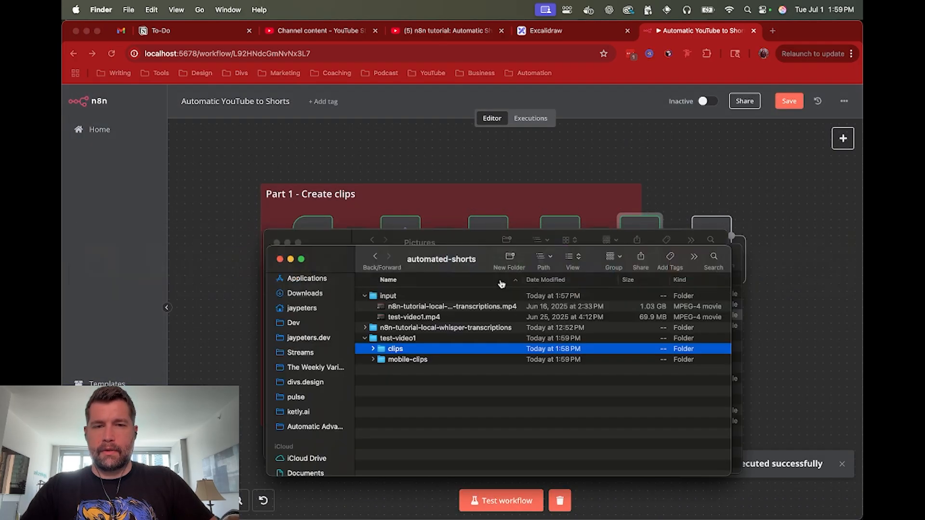
left_click(398, 362)
left_click(399, 351)
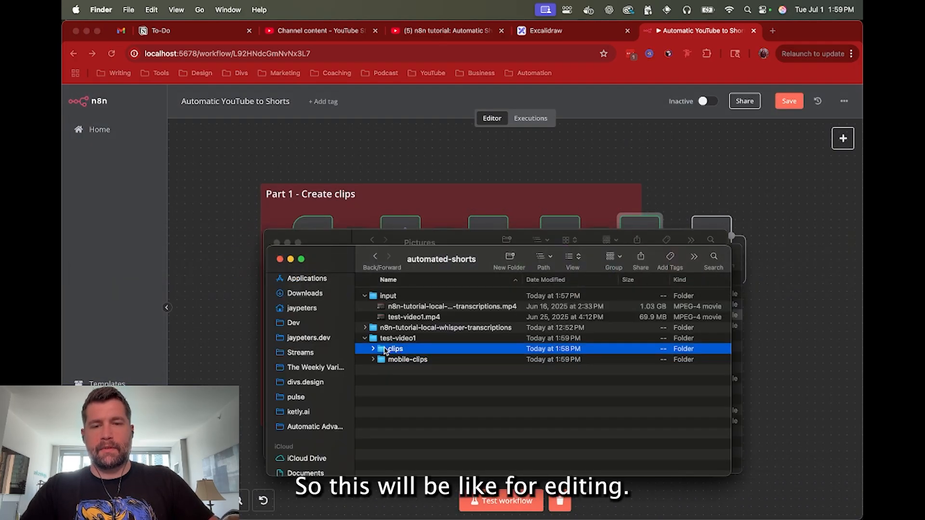
left_click(401, 360)
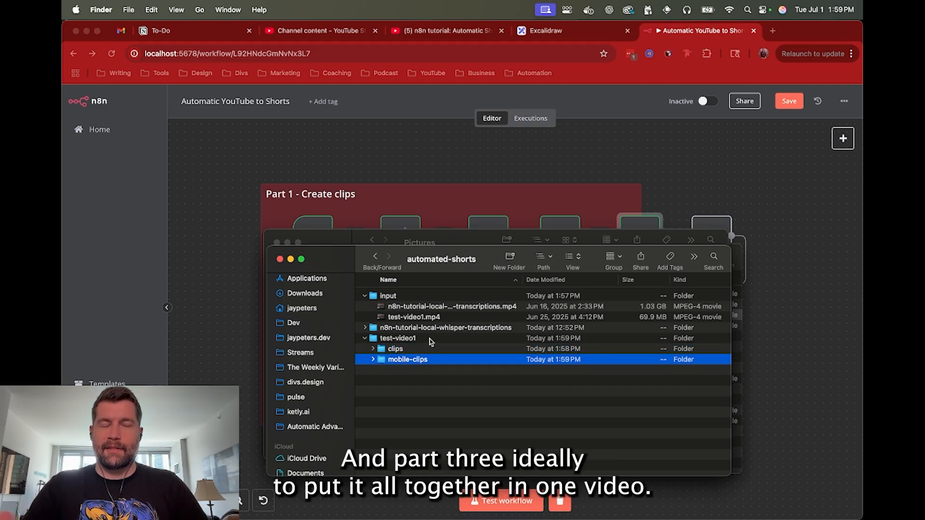
Back in Chrome, rename the Create Folder for Video1 node as Create Clips Folder and return to the canvas.
left_click(700, 153)
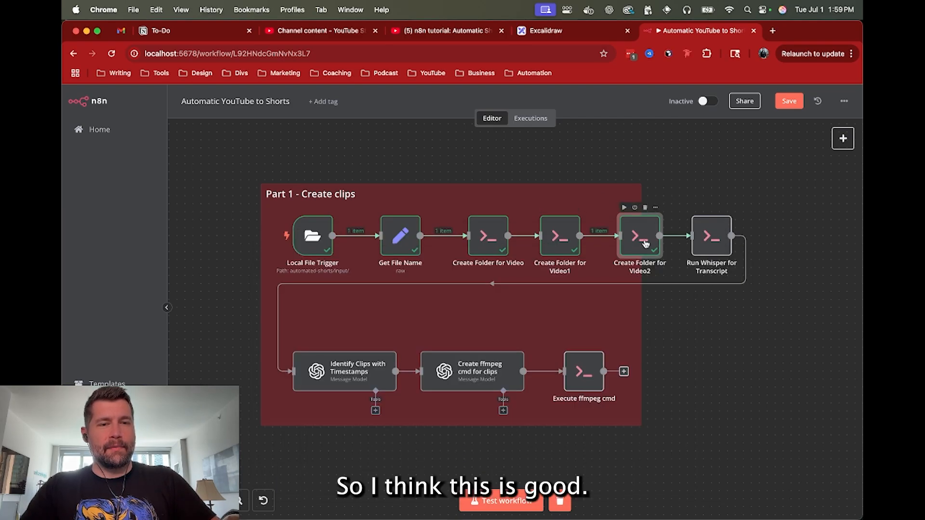
double_click(560, 243)
left_click(427, 118)
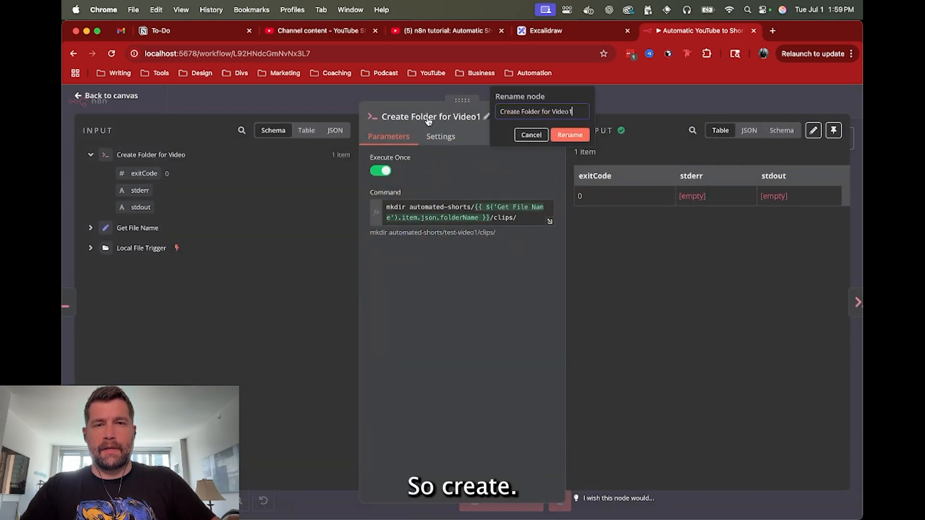
key("shift+Left")
key("shift+Left")
key("shift+Left")
key("shift+Left")
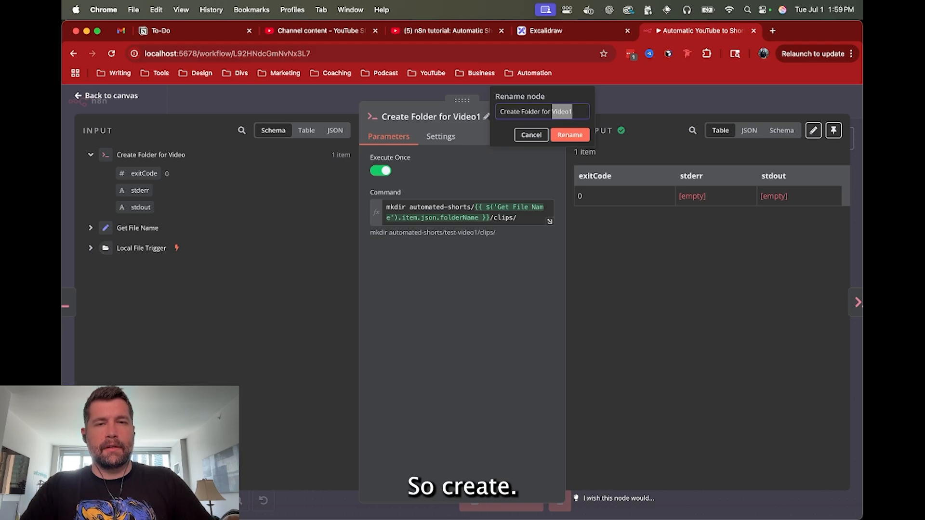
key("alt+shift+Left")
key("alt+shift+Left")
type("V")
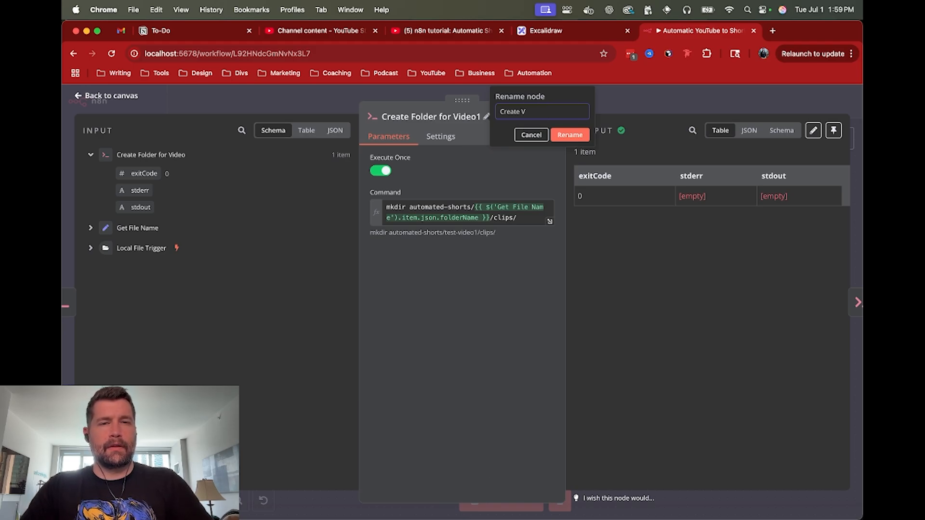
type("id")
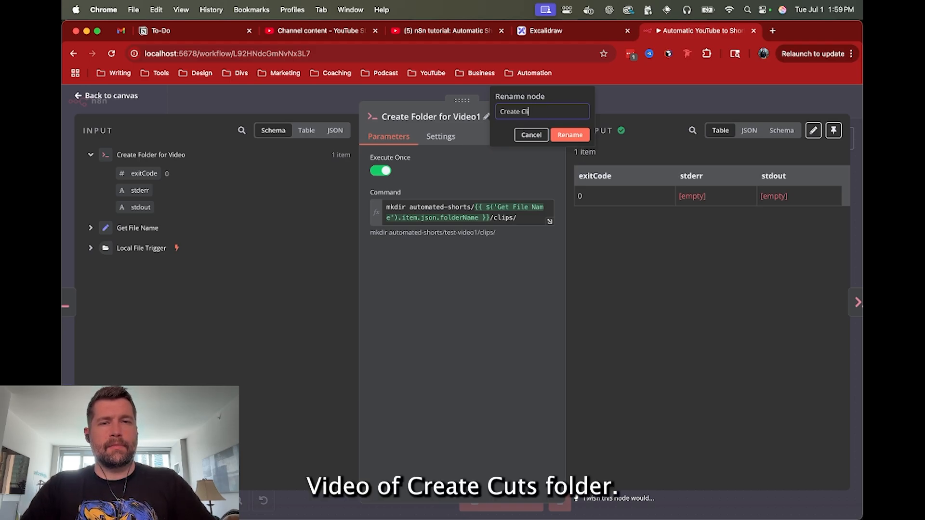
type("lder")
key("Return")
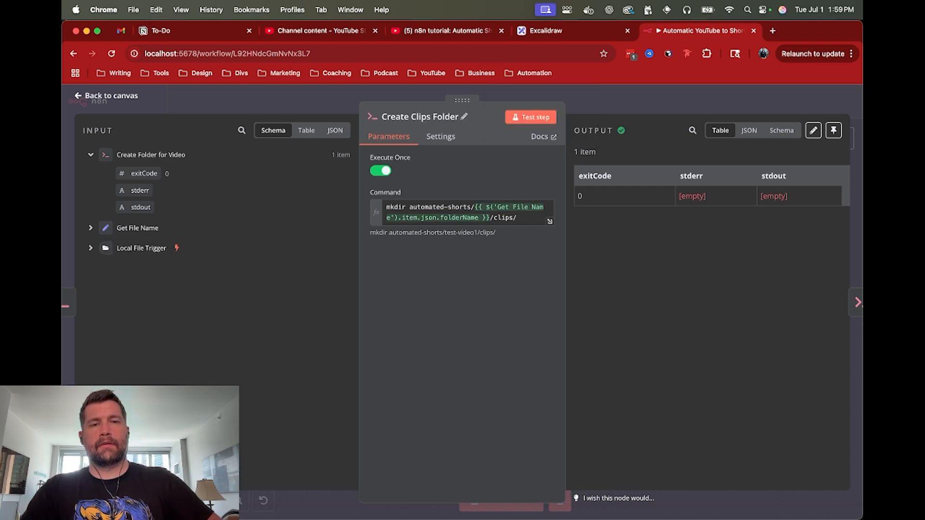
left_click(632, 101)
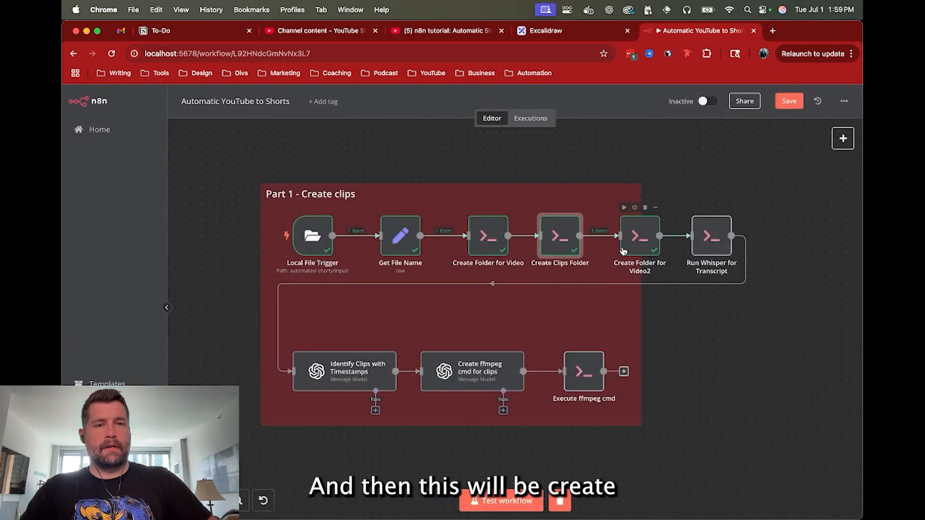
Rename Create Folder for Video2 as Create Mobile Clips Folder, and widen the Part 1 - Create clips note to enclose every node.
double_click(638, 235)
left_click(447, 119)
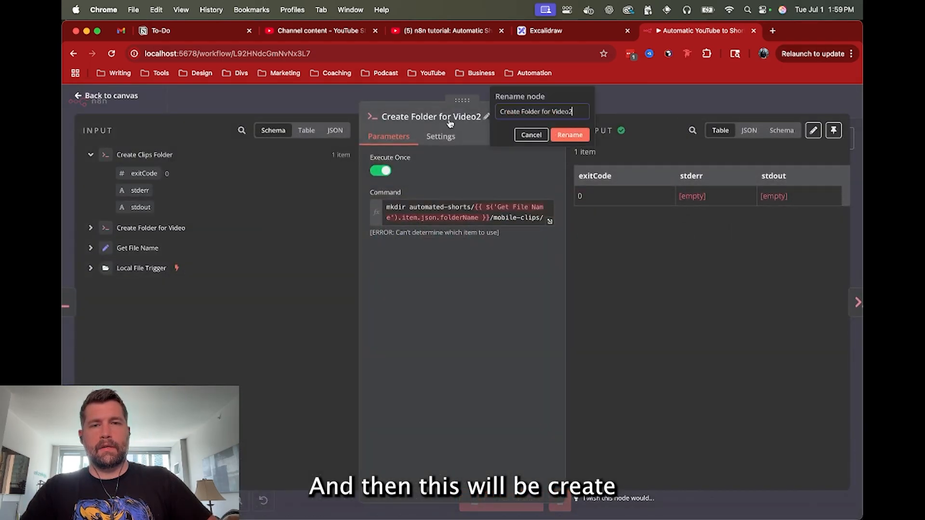
left_click_drag(524, 111, 574, 112)
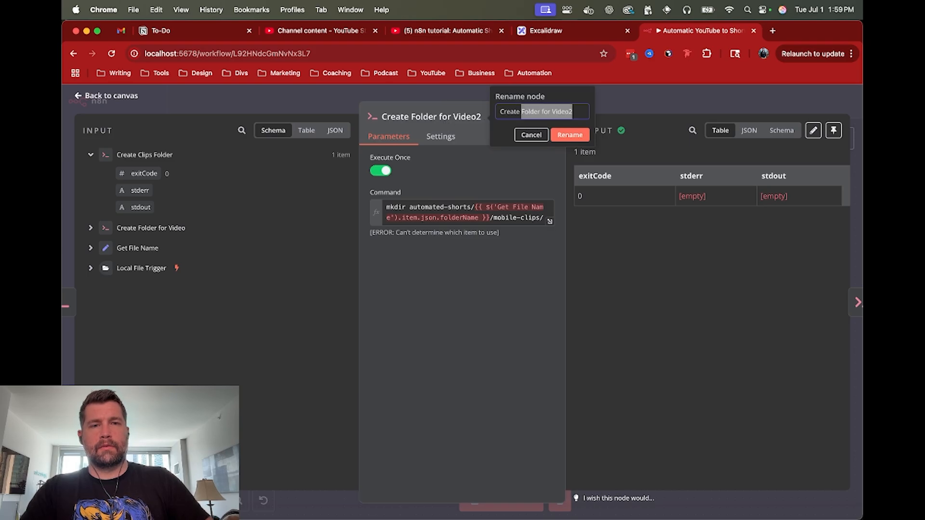
type("Mo")
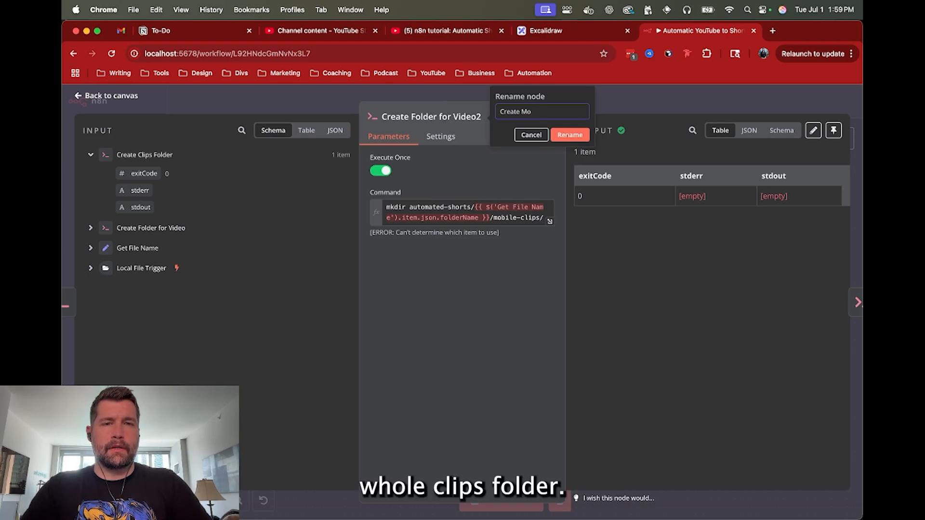
type("ible Clips Folder")
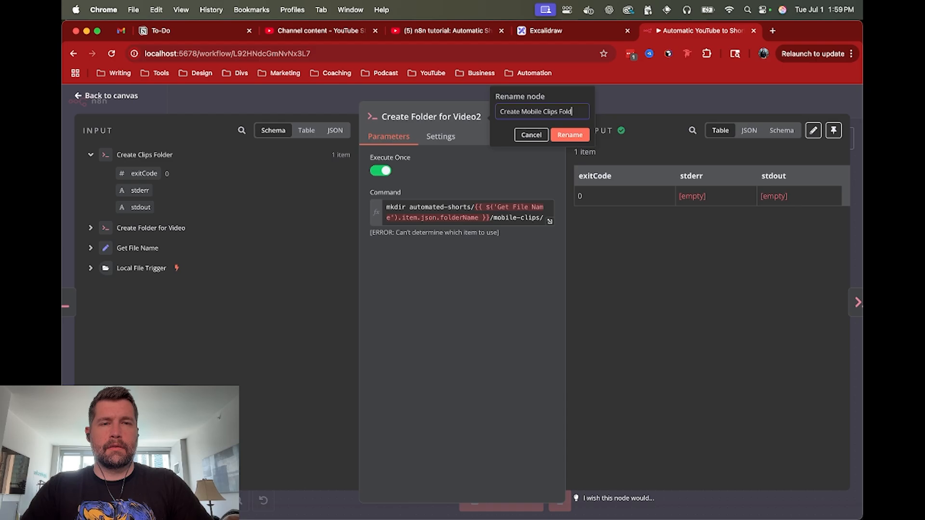
key("Return")
left_click(645, 100)
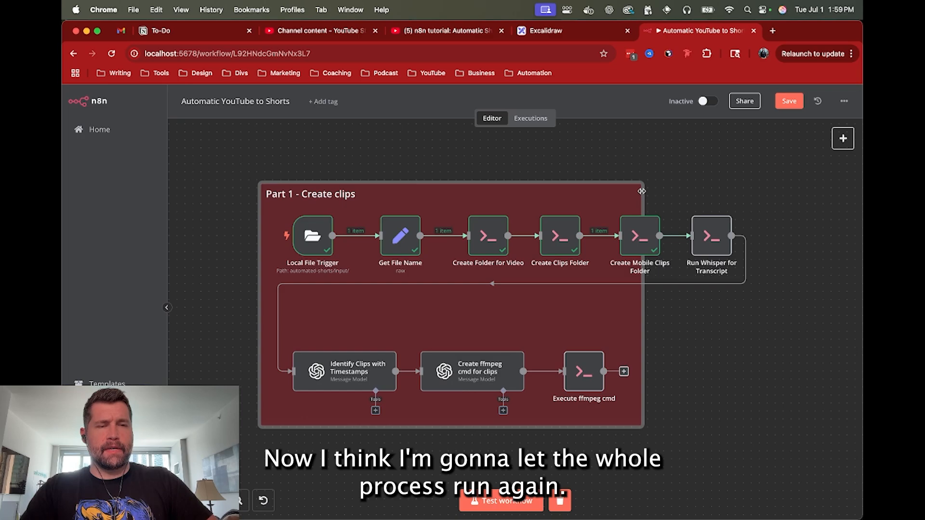
left_click_drag(642, 191, 765, 191)
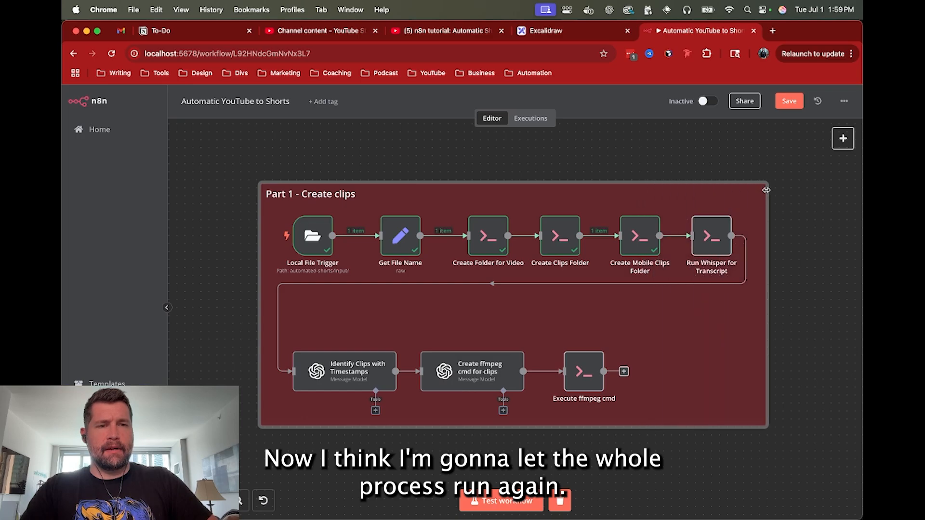
Open Create ffmpeg cmd for clips and read its prompt, including the JSON output format, input file name and output folder instructions.
left_click(485, 382)
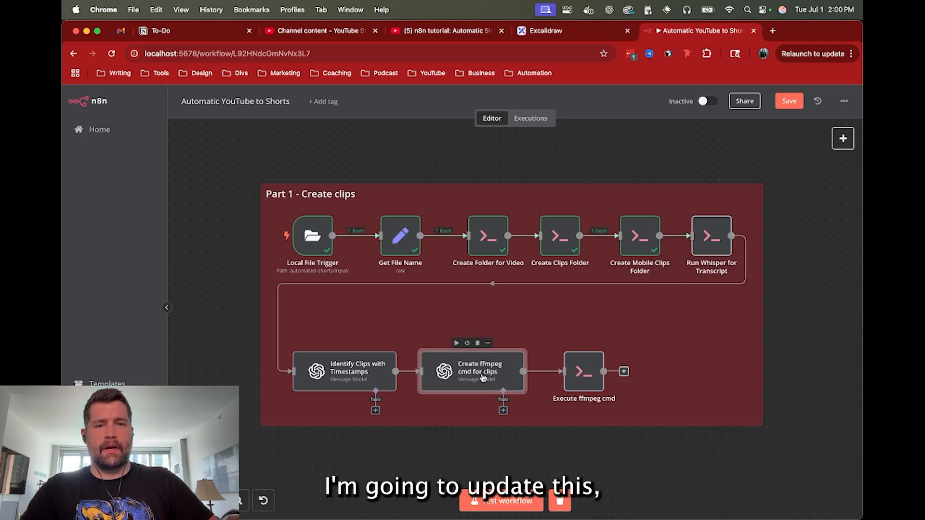
double_click(491, 378)
scroll(459, 341, "down", 2)
scroll(460, 340, "down", 5)
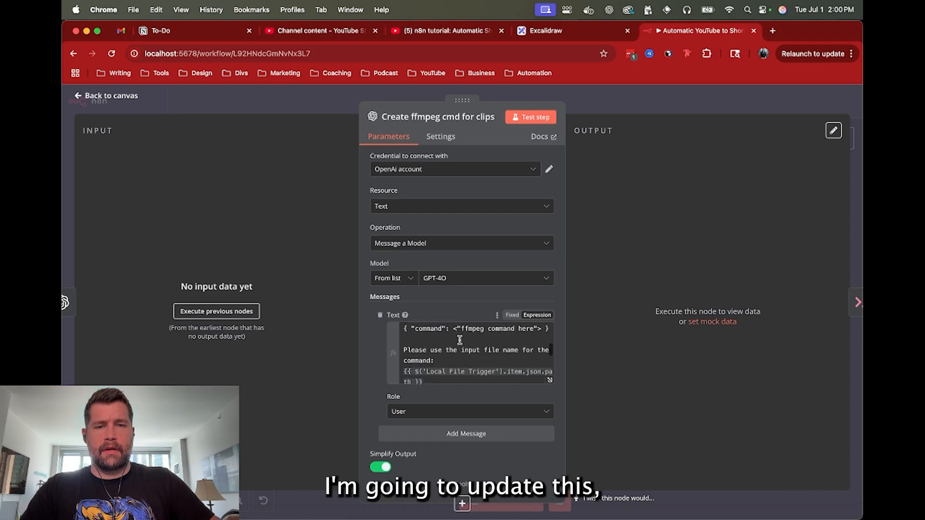
scroll(460, 341, "up", 3)
scroll(459, 340, "down", 2)
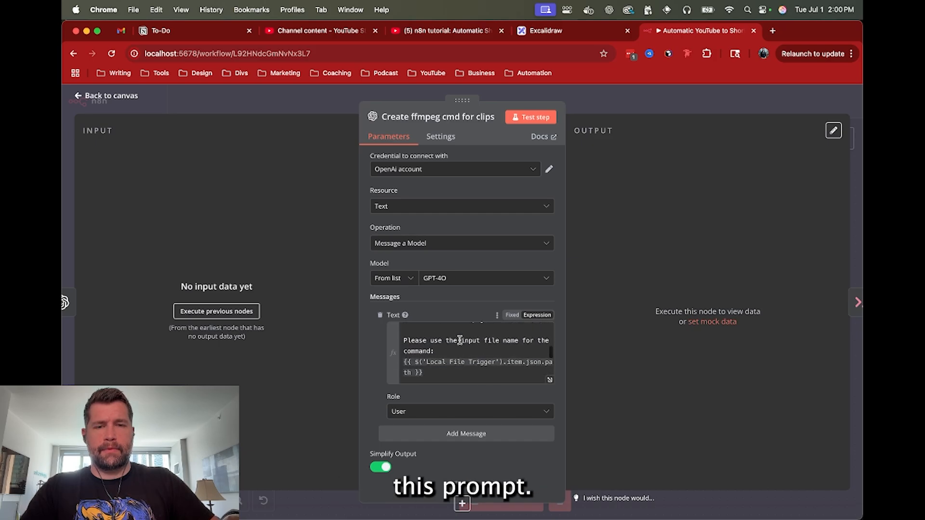
scroll(460, 340, "up", 5)
scroll(460, 340, "down", 2)
scroll(459, 340, "up", 3)
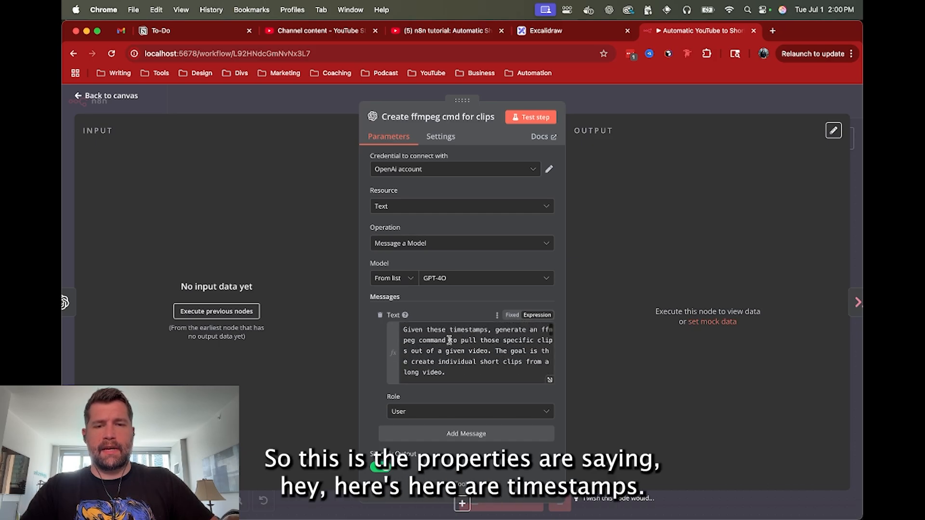
scroll(445, 353, "down", 4)
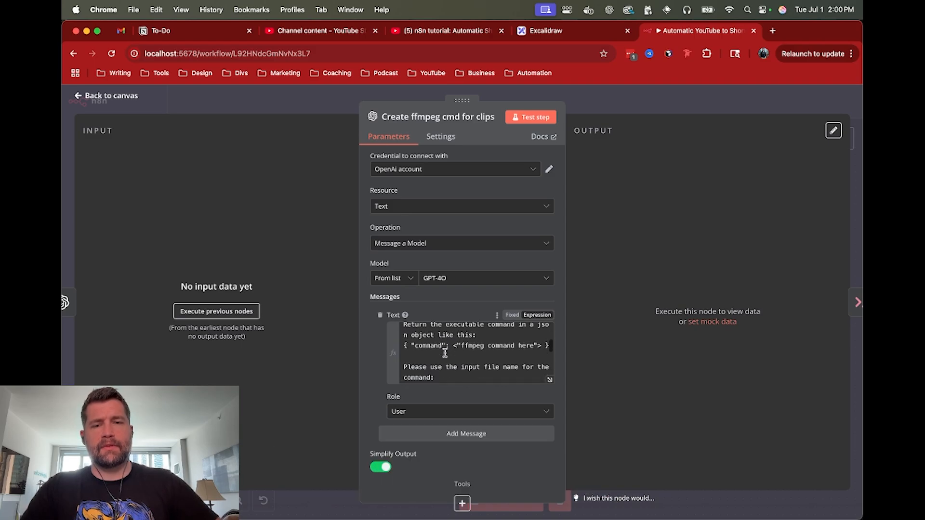
scroll(462, 347, "down", 3)
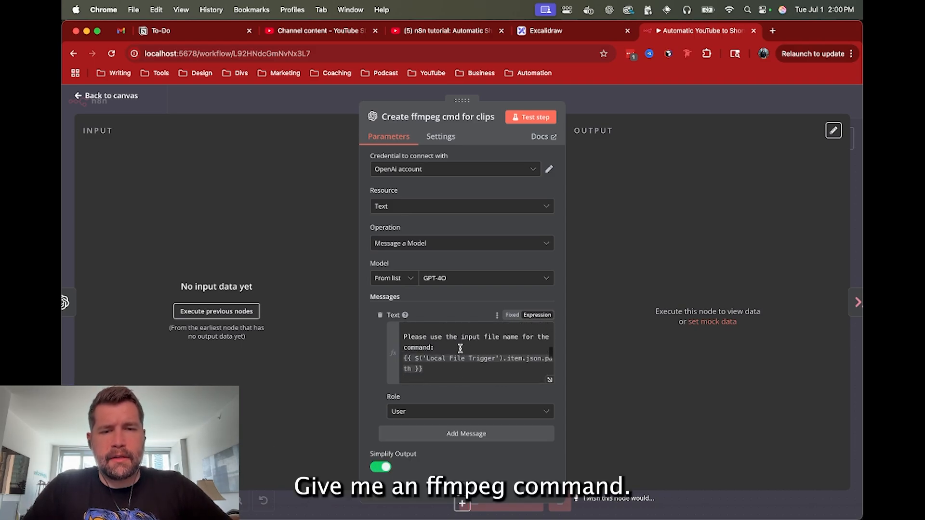
scroll(460, 340, "down", 2)
scroll(459, 341, "down", 2)
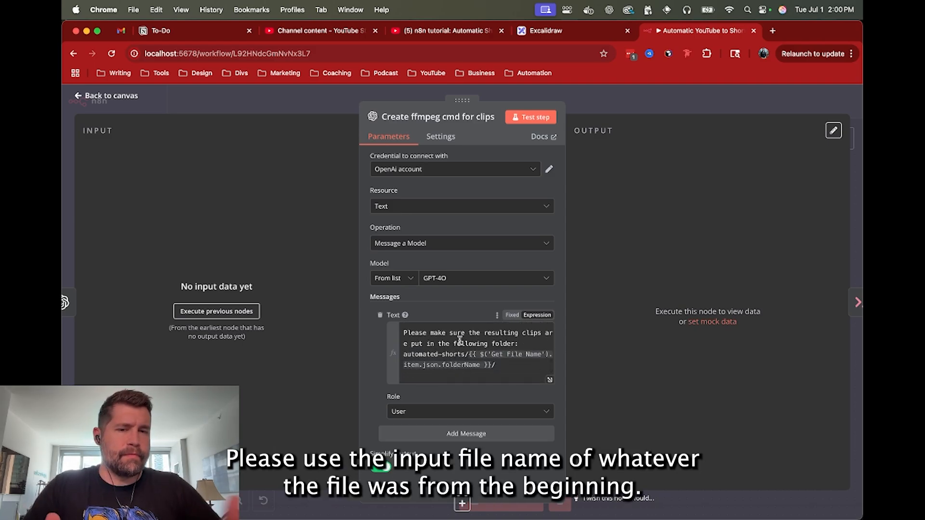
In the prompt's output folder sentence, insert named "clip1.mp4, clip2.mp4, ..." after "Please make sure the resulting clips are".
scroll(460, 340, "down", 2)
scroll(459, 340, "up", 2)
scroll(457, 341, "down", 1)
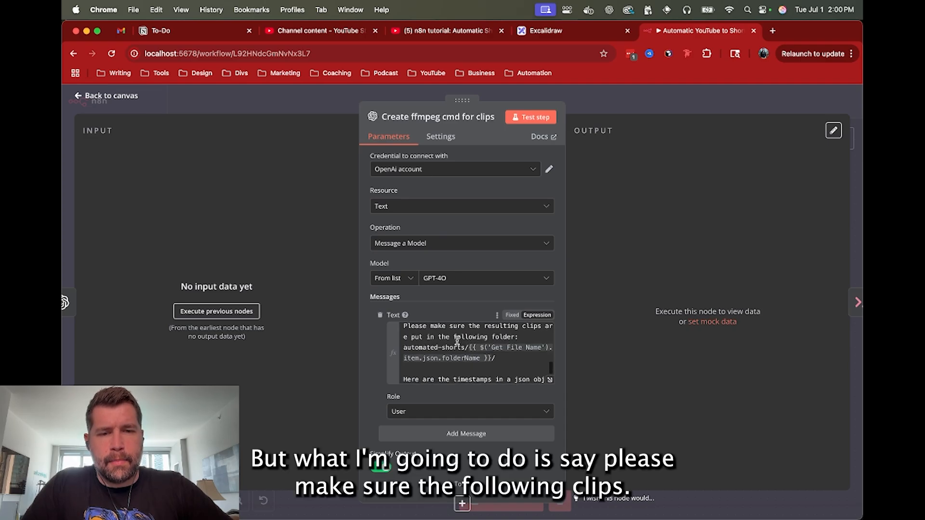
scroll(472, 356, "up", 1)
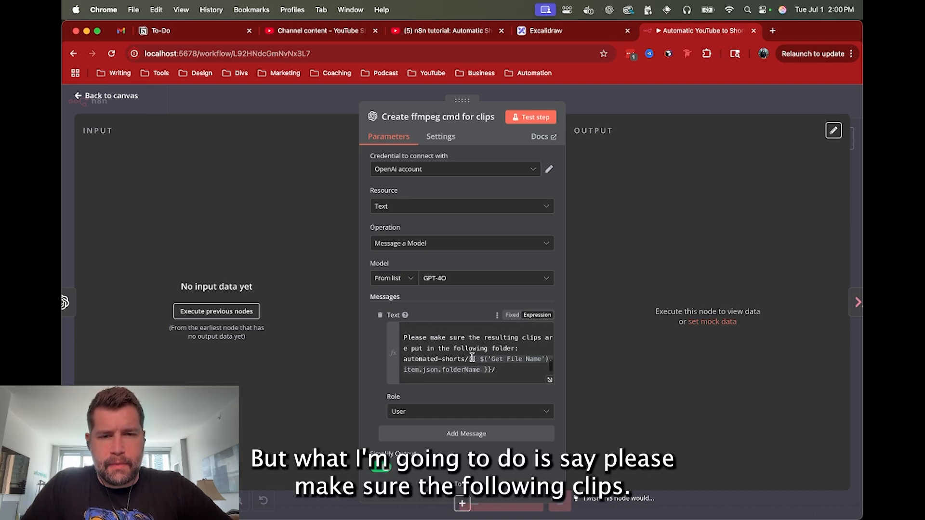
left_click(411, 347)
type("named ")
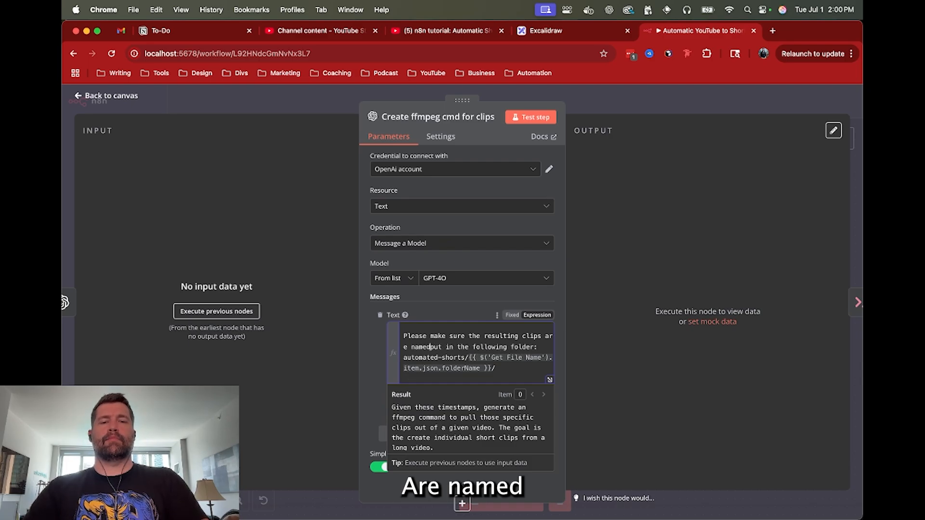
type("\"clip1.")
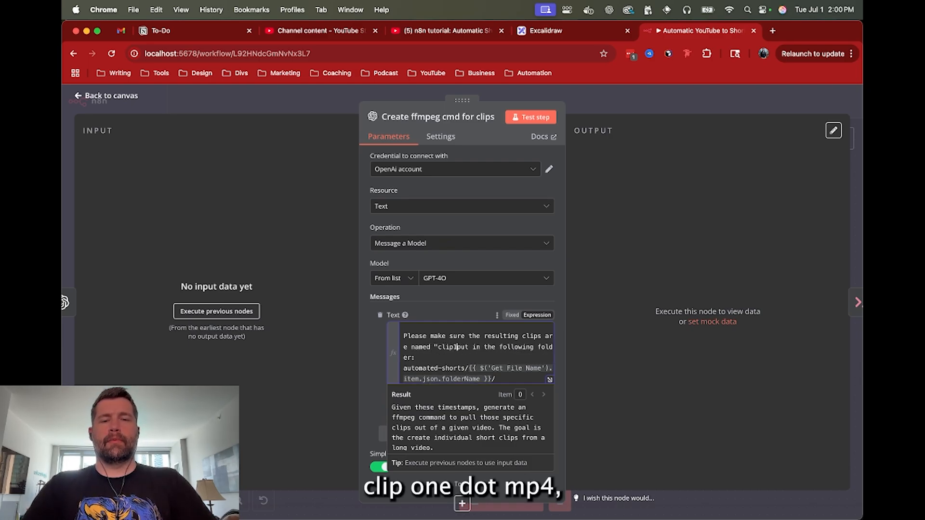
type("mp4, clip")
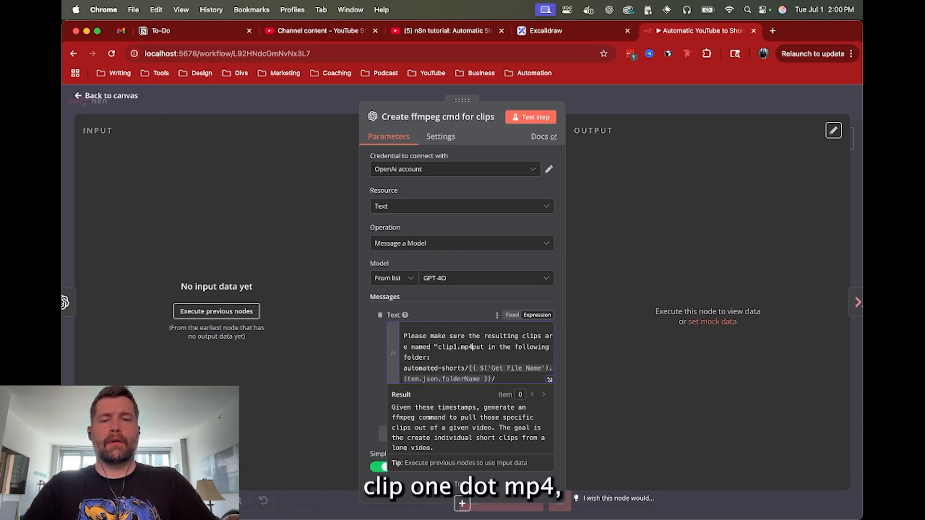
type("2.mp4")
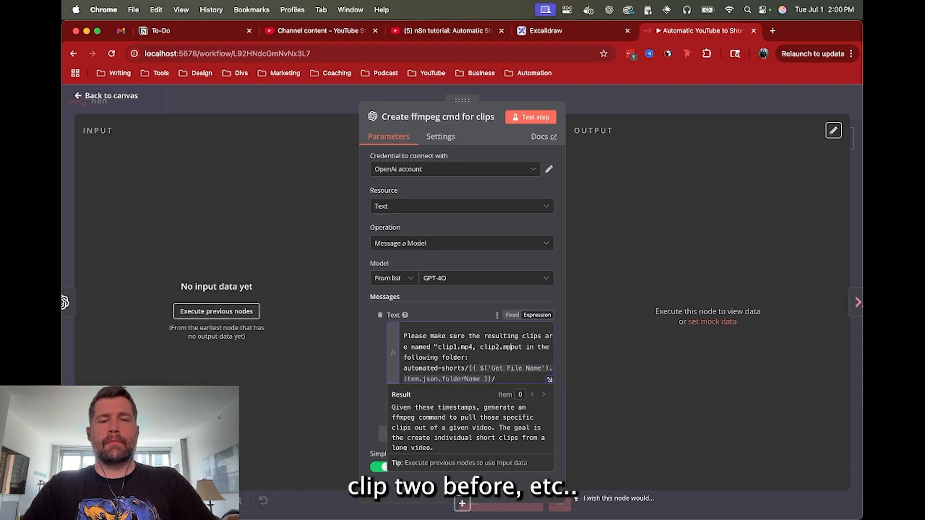
type(", etcp")
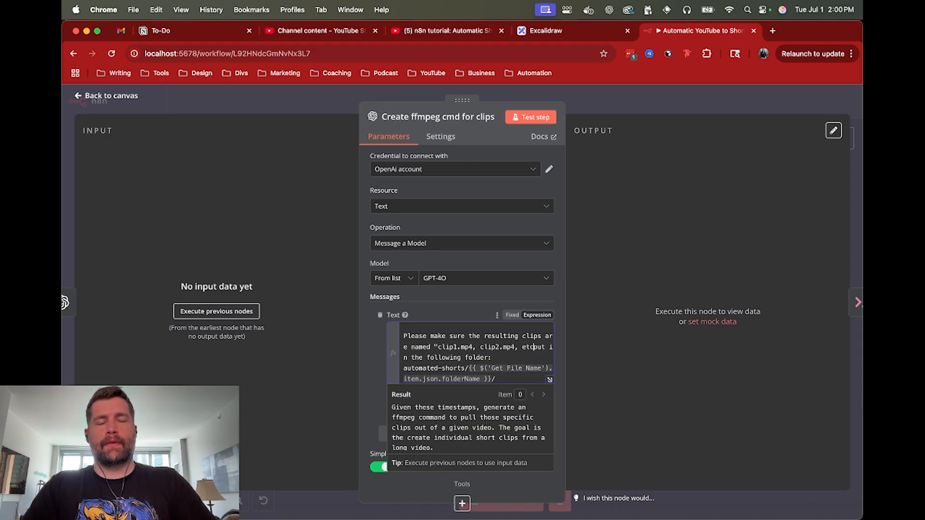
type("c")
key("BackSpace")
key("BackSpace")
key("BackSpace")
type("...")
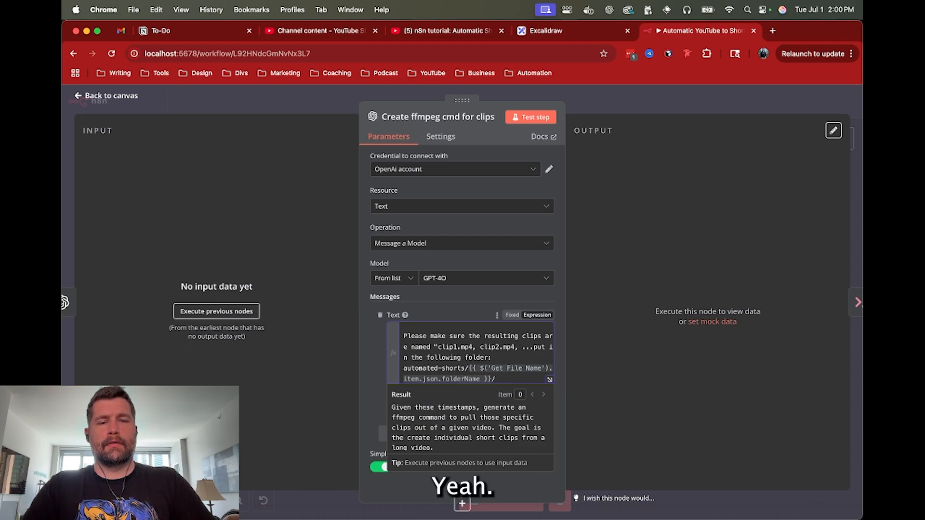
type("\"")
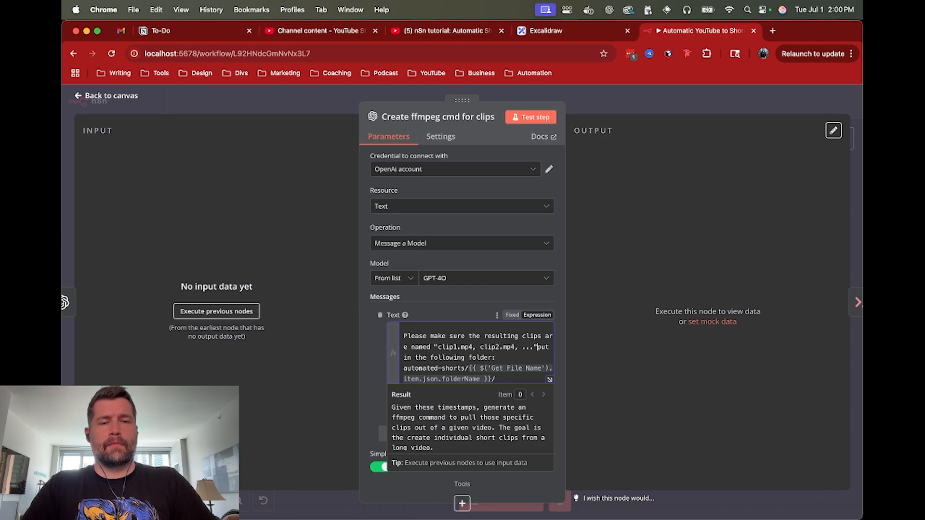
Reword the rest of that sentence to read "and put them in the following folder:".
type(" and")
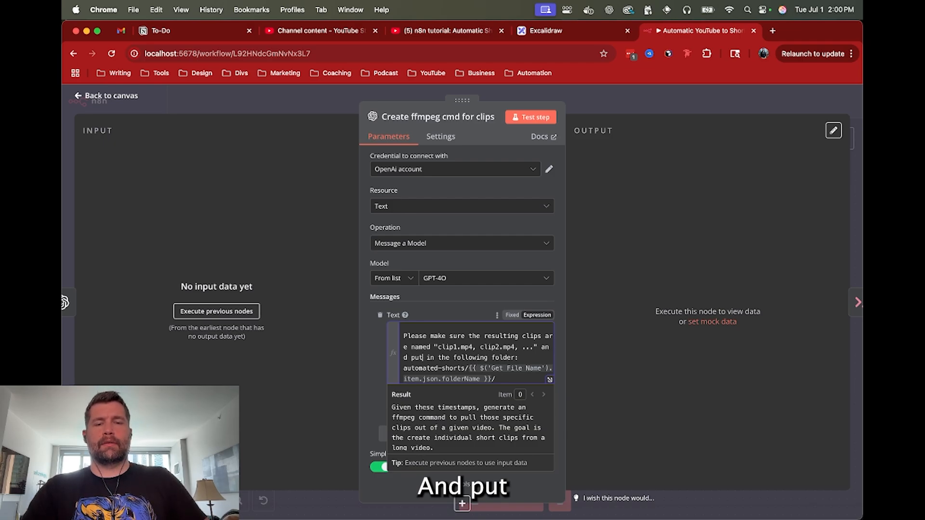
key("BackSpace")
key("BackSpace")
key("BackSpace")
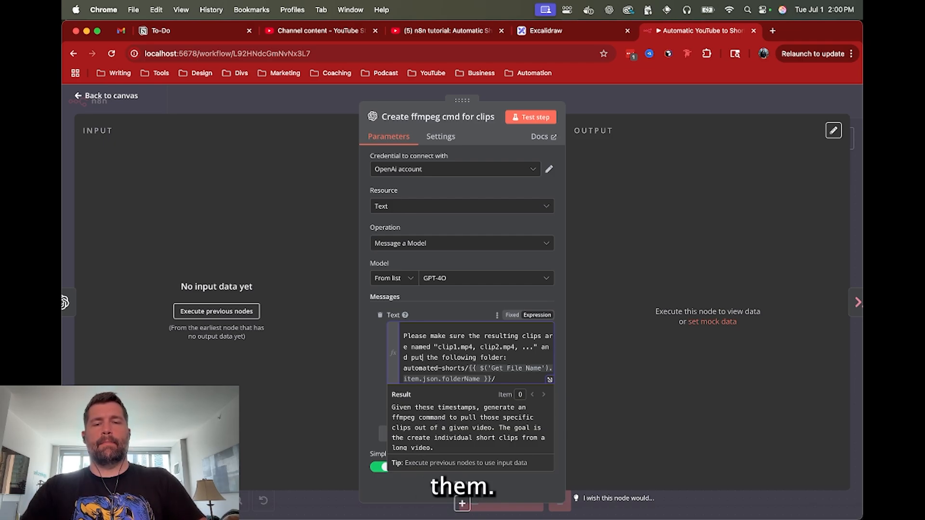
type("m")
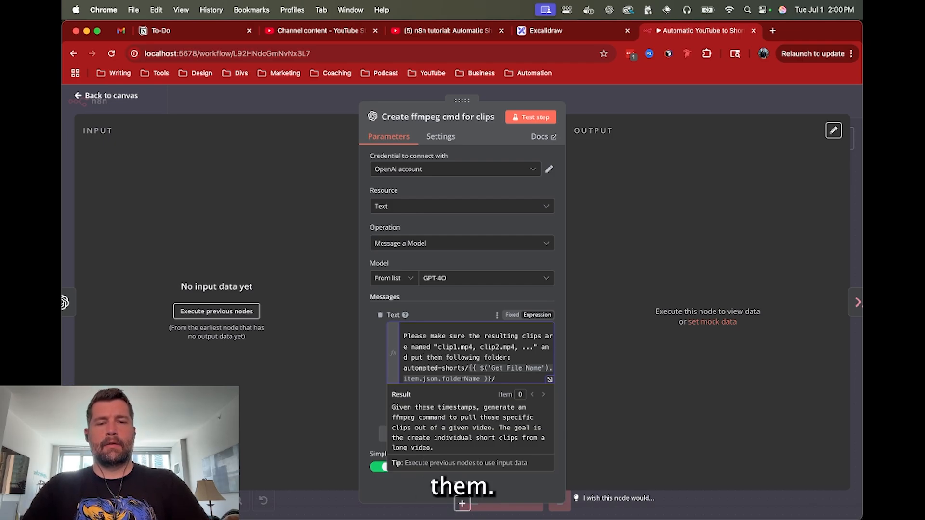
type(" in the")
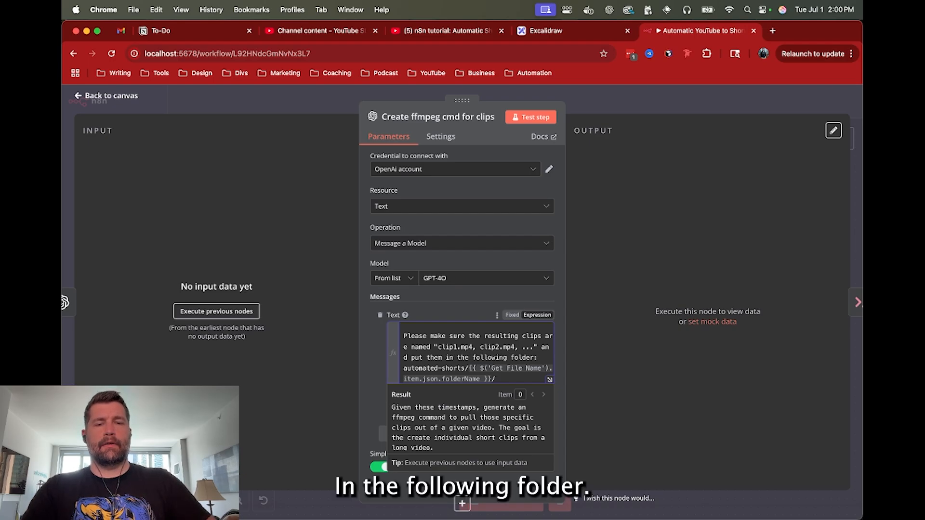
scroll(468, 352, "down", 1)
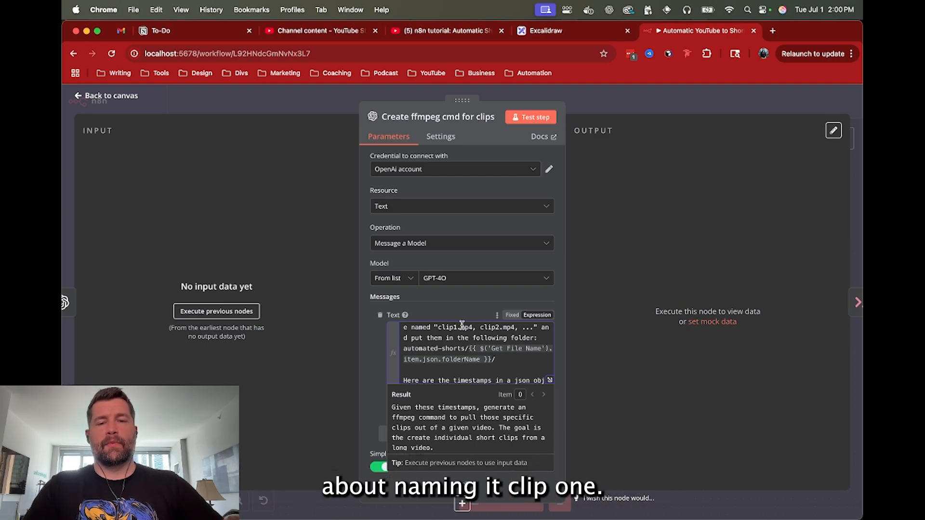
Switch to Finder, check the clip file names in the n8n-tutorial-local-whisper-transcriptions folder, and return to Chrome.
key("super+Tab")
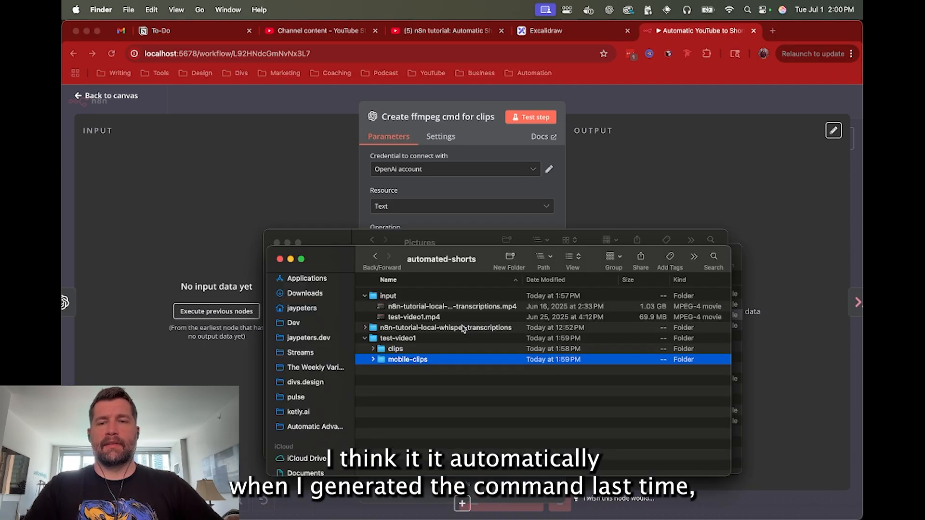
left_click(365, 329)
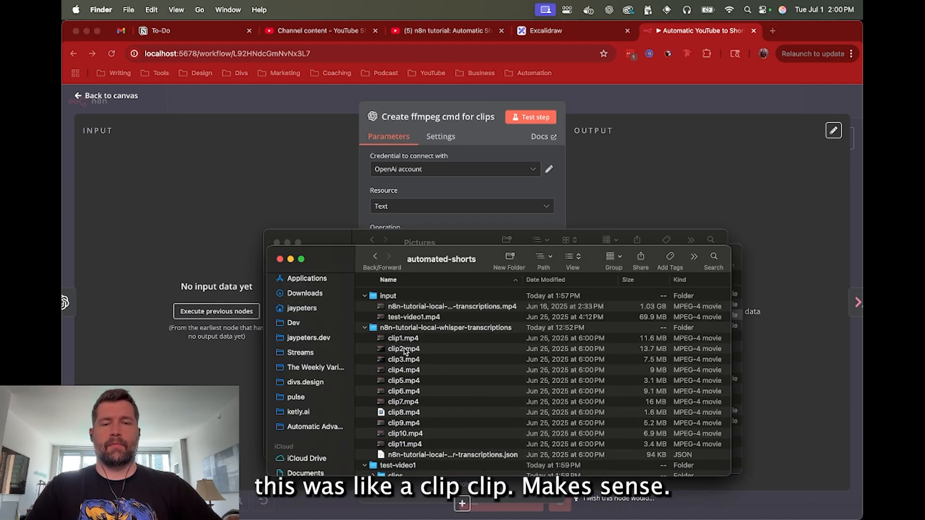
left_click(365, 328)
left_click(480, 193)
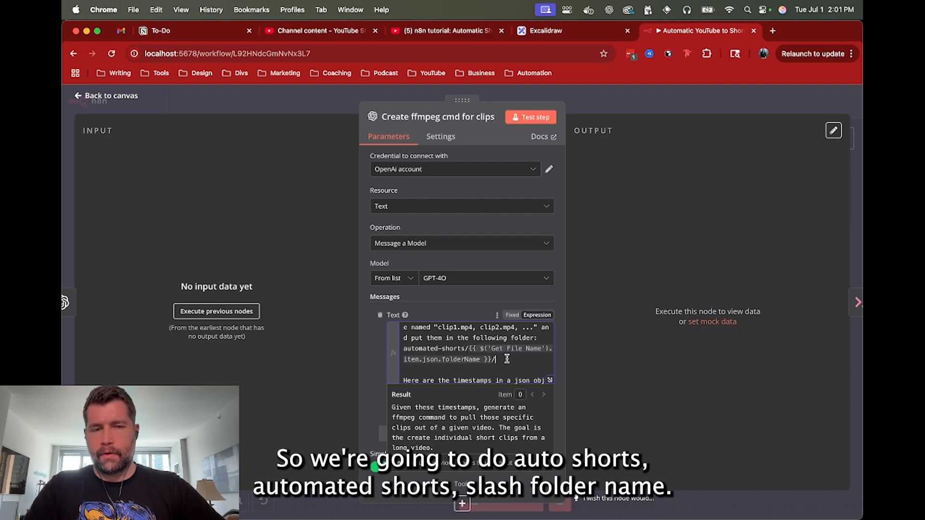
Append clips/ to the output folder path in the prompt, then test the node and return to the canvas.
type("ps/")
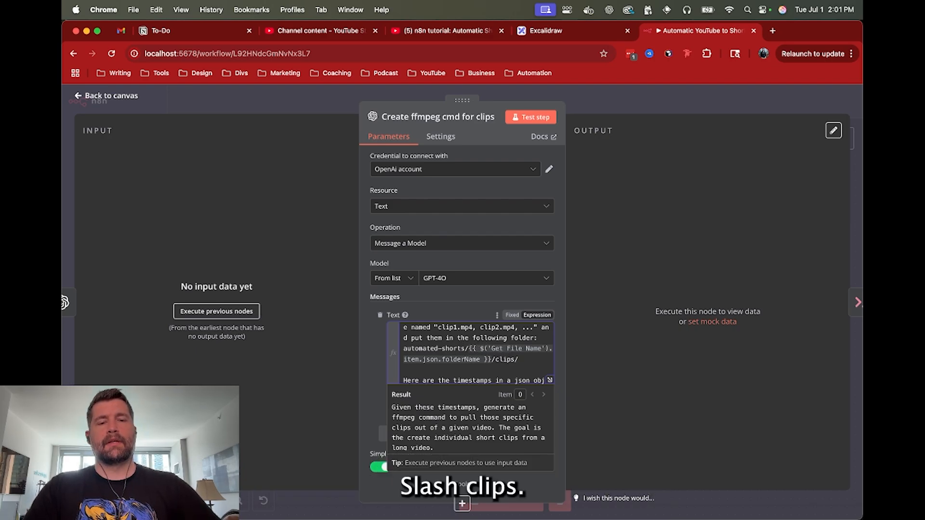
scroll(499, 355, "down", 2)
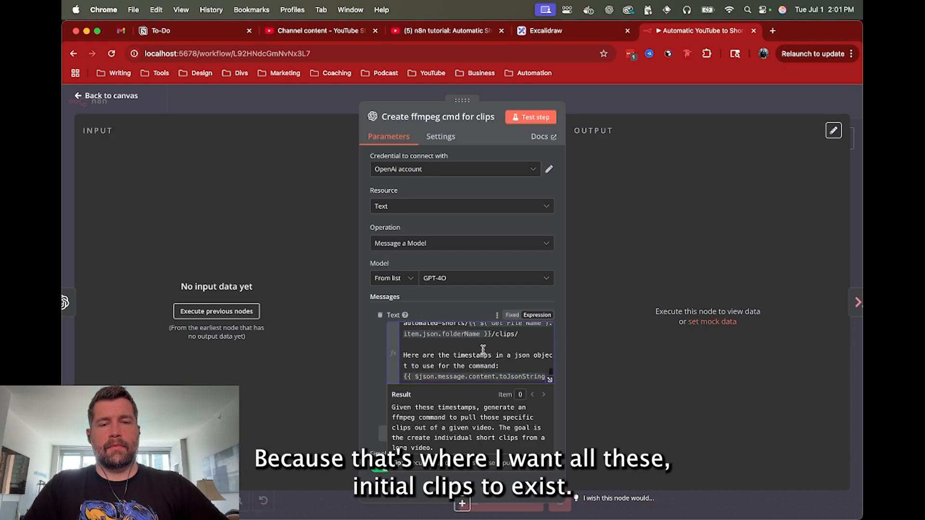
scroll(483, 348, "down", 1)
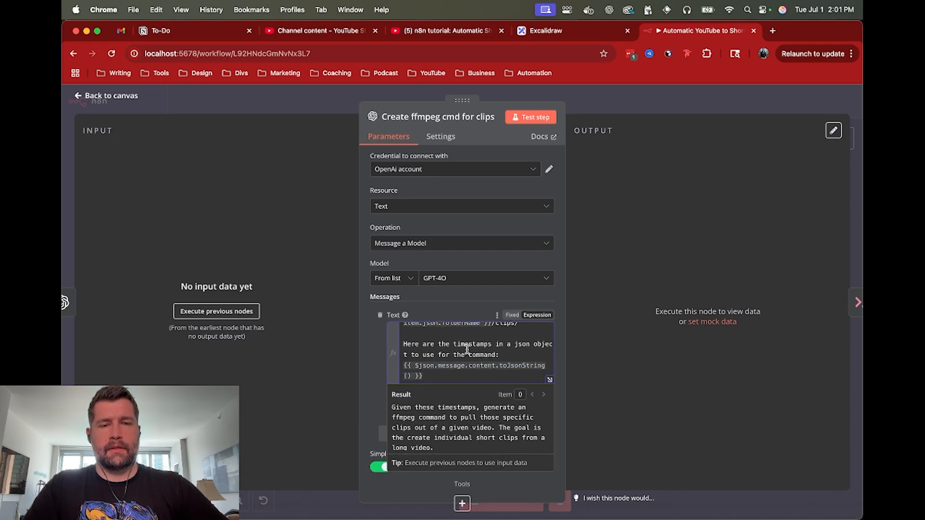
scroll(474, 351, "down", 1)
scroll(469, 350, "up", 1)
scroll(466, 350, "down", 1)
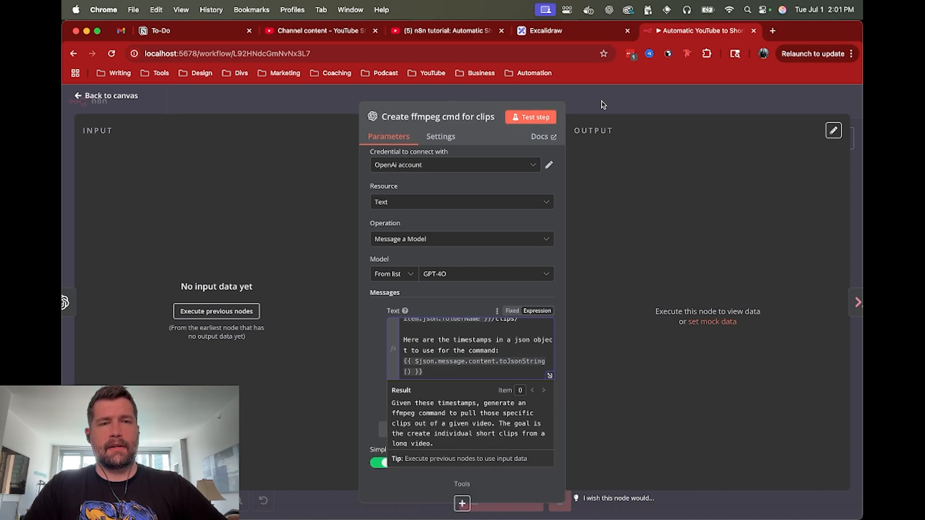
left_click(533, 117)
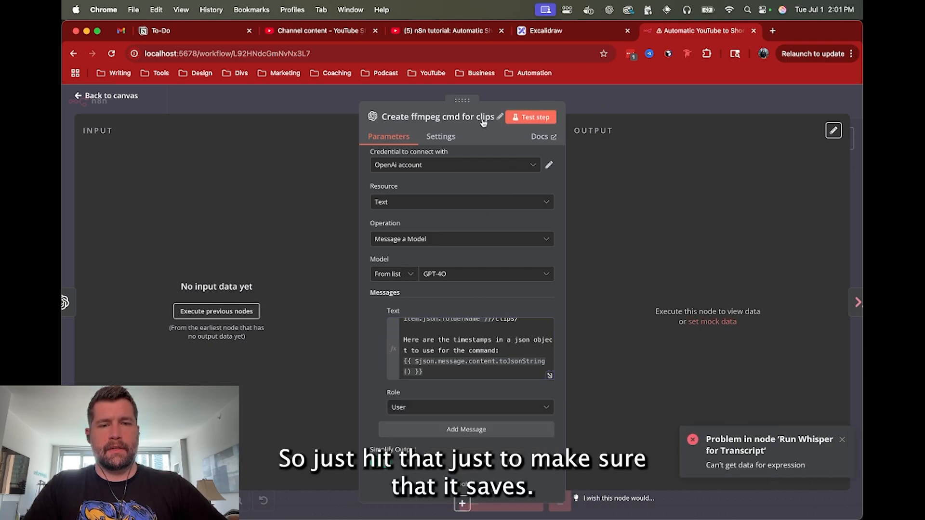
left_click(652, 99)
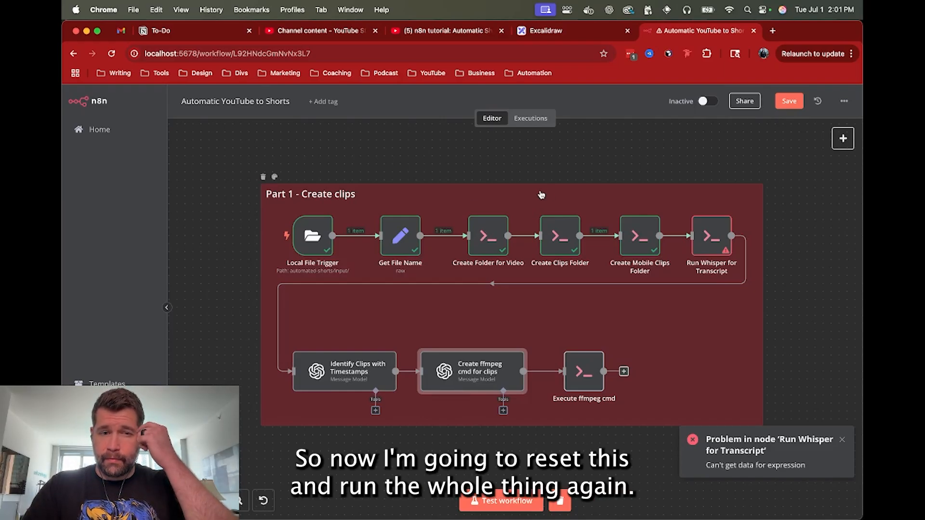
In Finder, delete the test-video1 folder and move test-video1.mp4 out of input into automated-shorts, leaving input collapsed.
key("super+Tab")
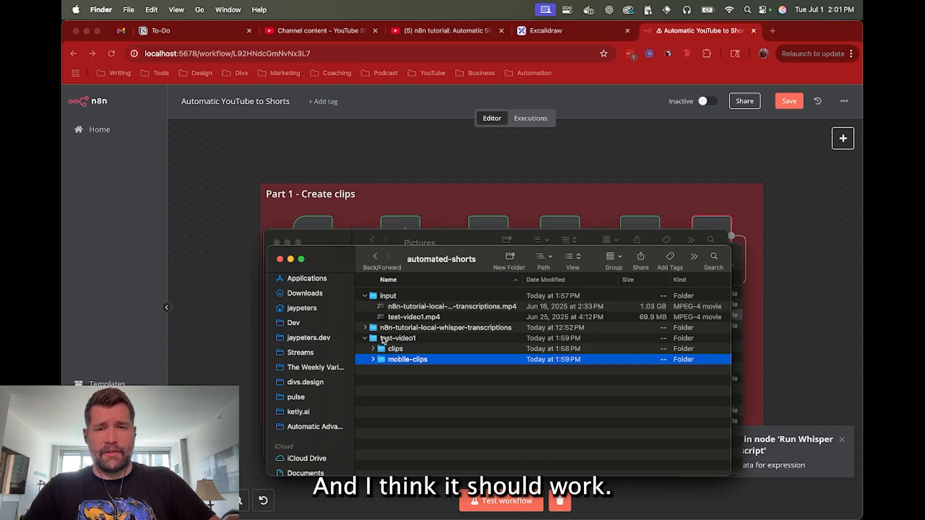
left_click(383, 339)
right_click(382, 340)
left_click(430, 317)
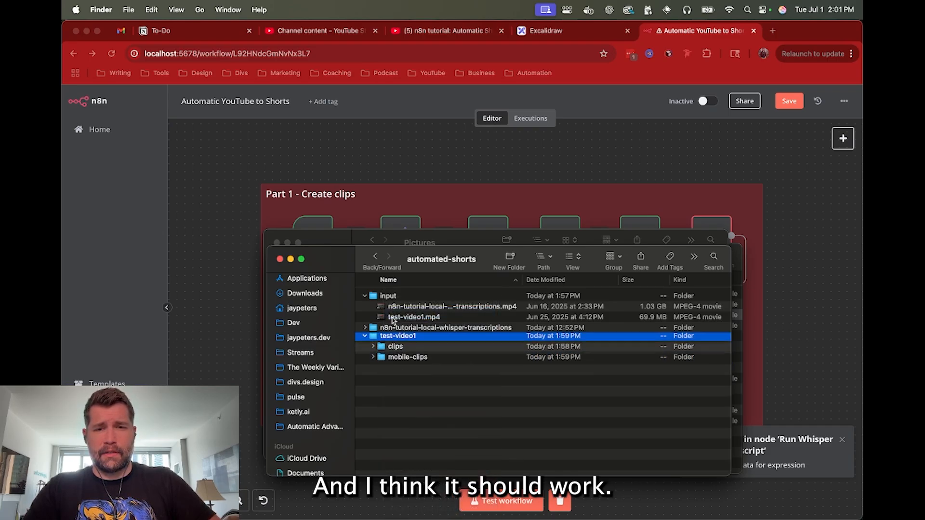
left_click_drag(395, 317, 400, 361)
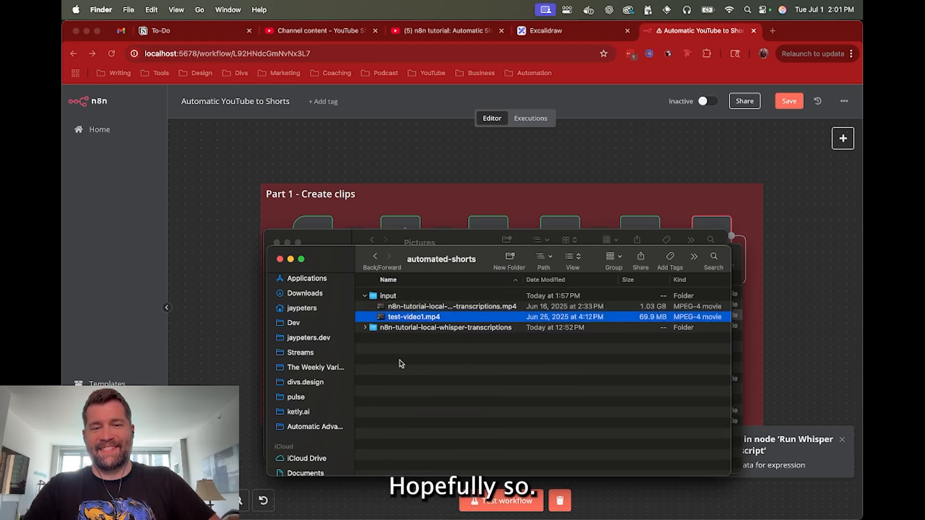
left_click(365, 296)
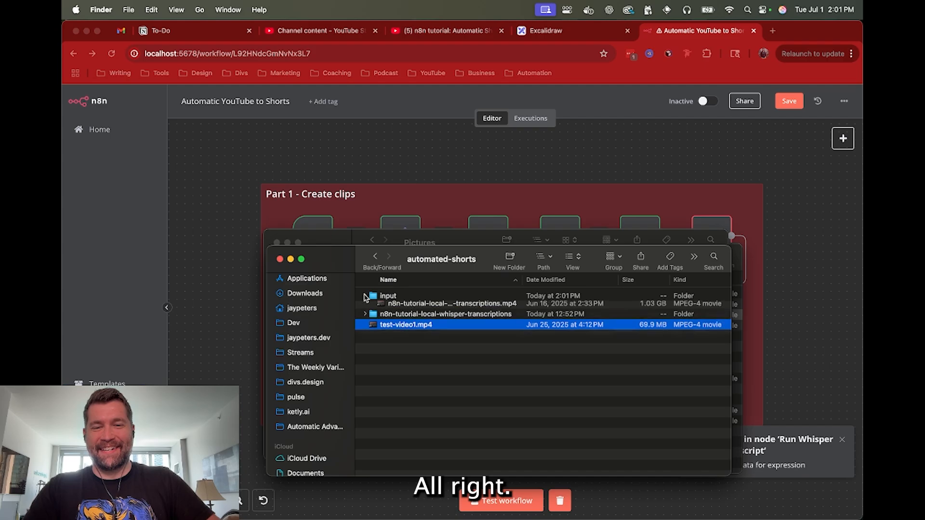
Start a test run of the workflow in Chrome and trigger it by moving test-video1.mp4 into the input folder in Finder.
left_click(471, 193)
left_click(501, 494)
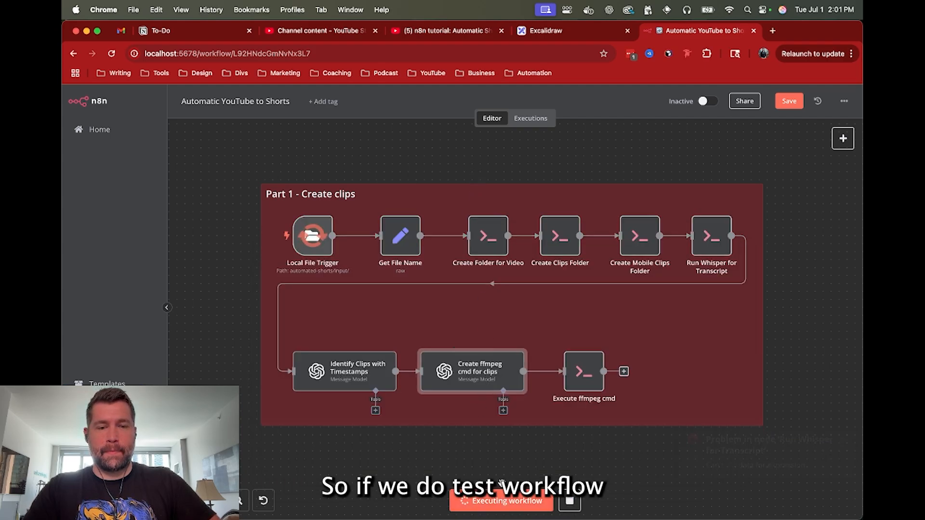
key("super+Tab")
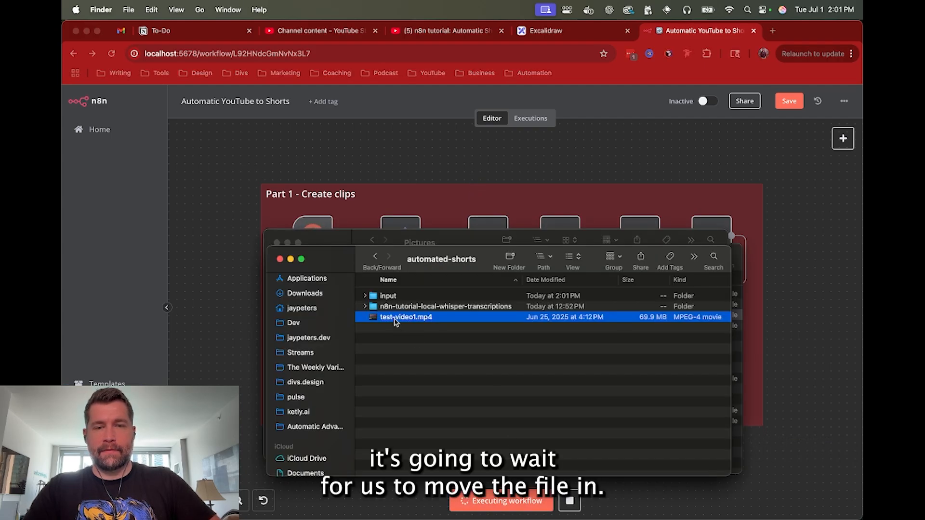
left_click_drag(394, 321, 398, 299)
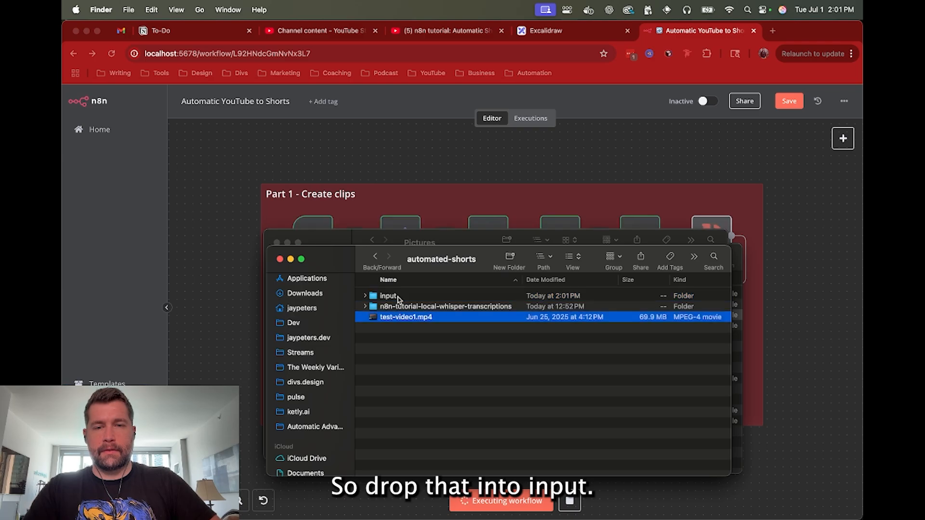
left_click(466, 175)
In Finder, examine the new test-video1 folder with its subfolders and the clips inside n8n-tutorial-local-whisper-transcriptions.
key("super+Tab")
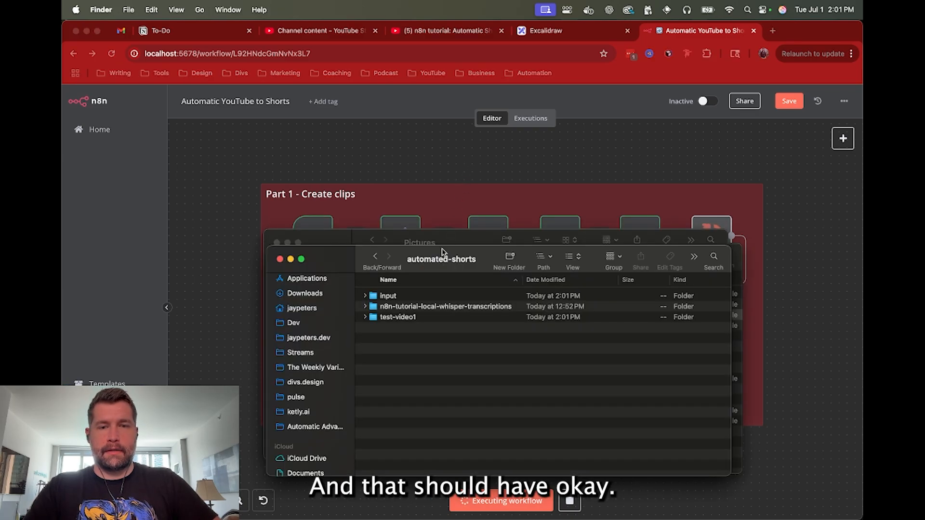
left_click(367, 319)
key("Right")
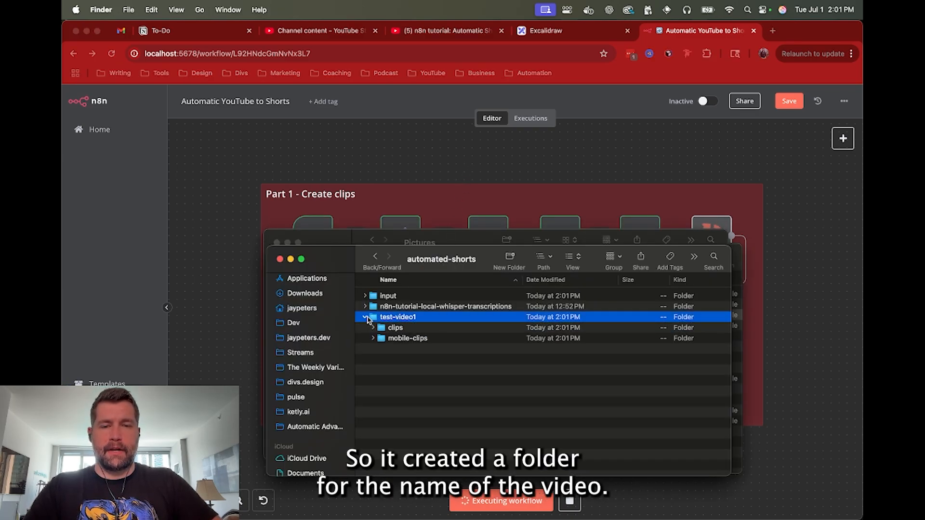
left_click(395, 328)
left_click(397, 339)
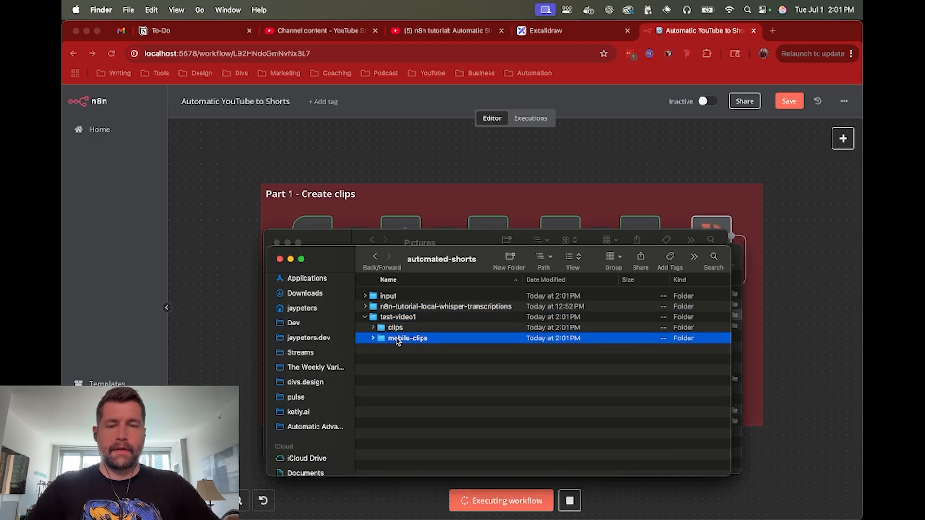
left_click(400, 320)
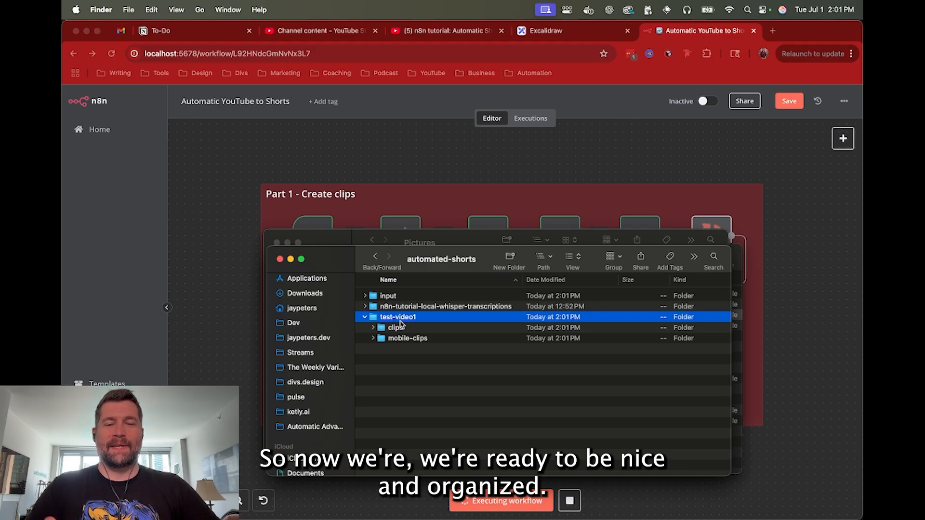
left_click(365, 307)
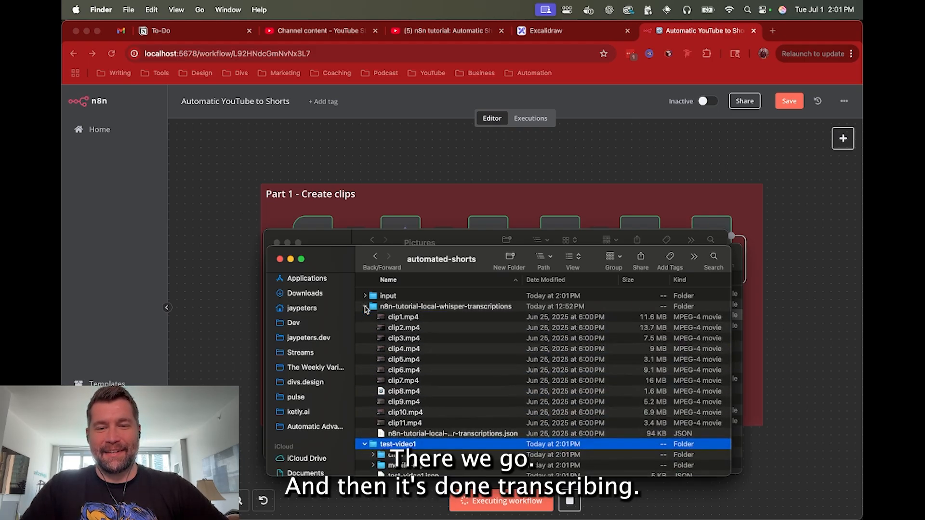
Compare the n8n-tutorial-local-whisper-transcriptions folder with test-video1 and its clips subfolder, then collapse them and return to the workflow in Chrome.
left_click(365, 308)
left_click(404, 353)
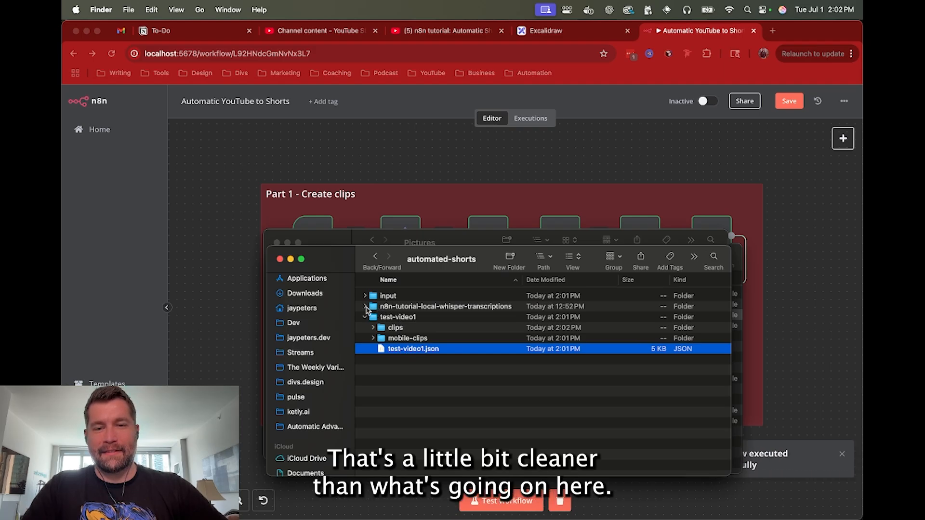
left_click(365, 307)
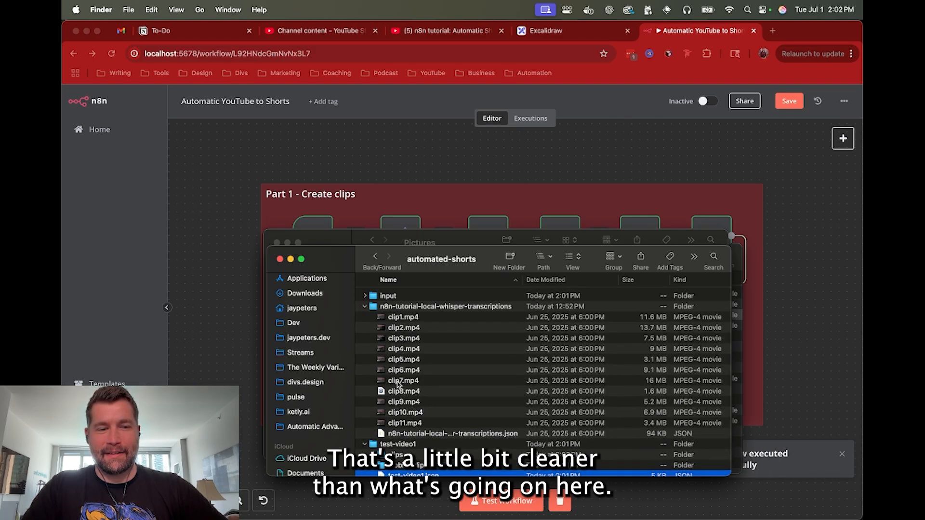
left_click(366, 307)
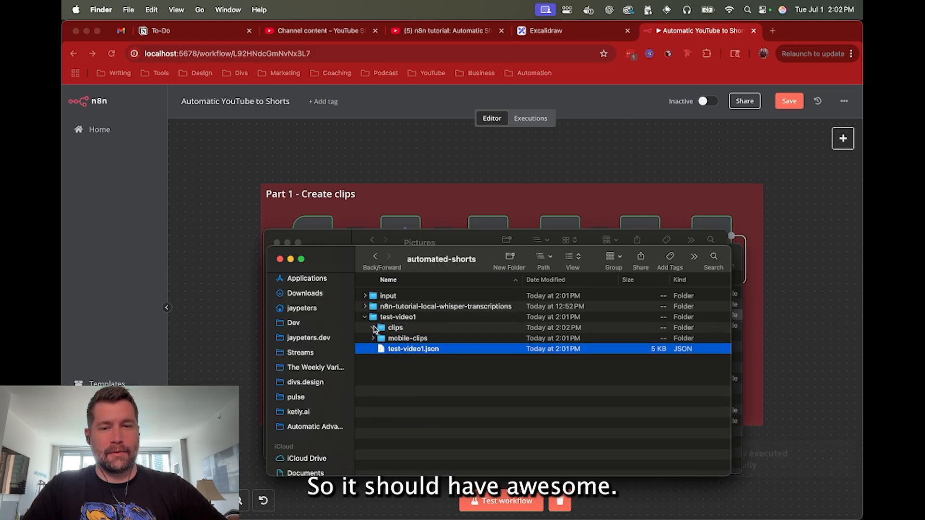
left_click(373, 329)
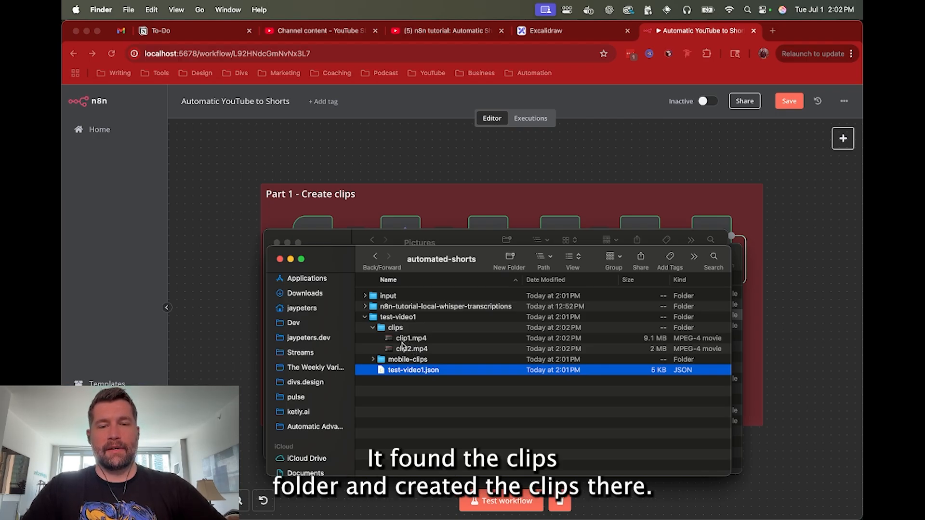
left_click(373, 327)
left_click(365, 307)
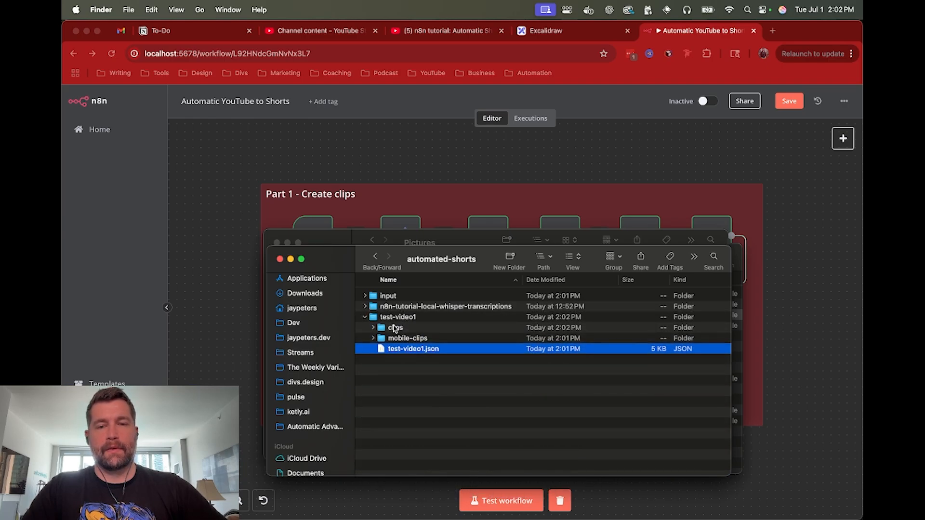
left_click(365, 317)
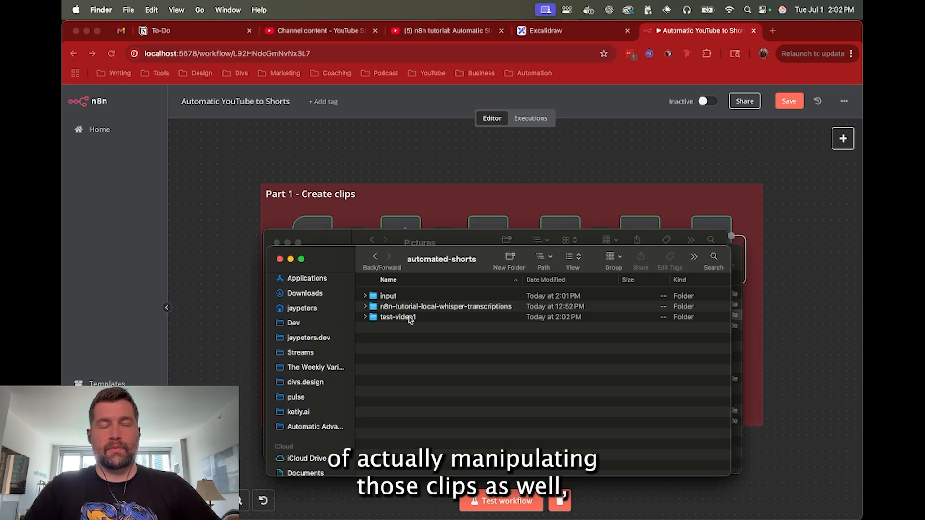
left_click(567, 205)
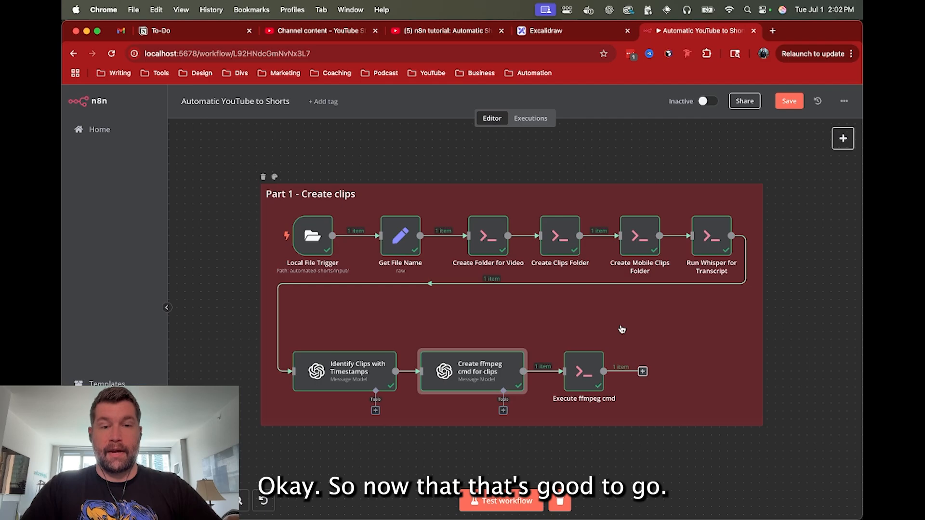
In Finder, open clip1.mp4 from test-video1/clips, play it briefly in QuickTime Player, and shrink and reposition the video window.
key("super+Tab")
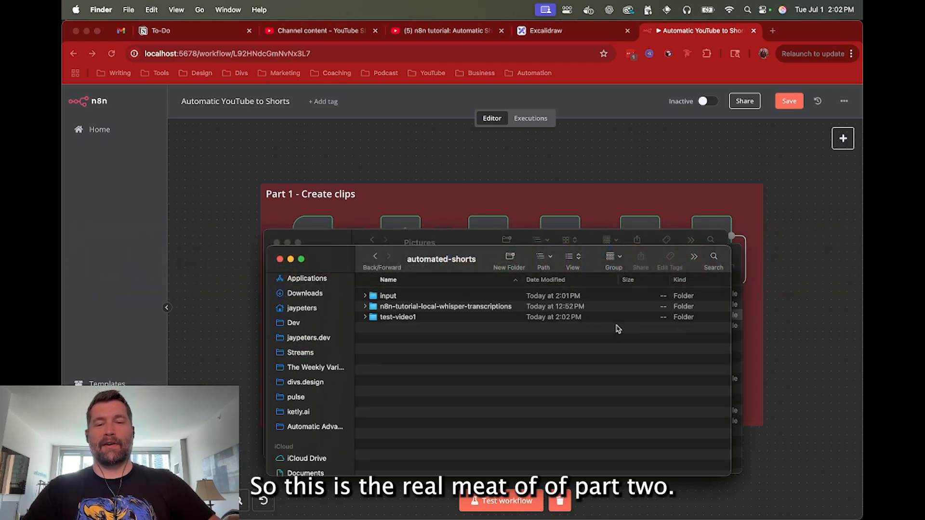
left_click(365, 316)
left_click(374, 328)
left_click(409, 340)
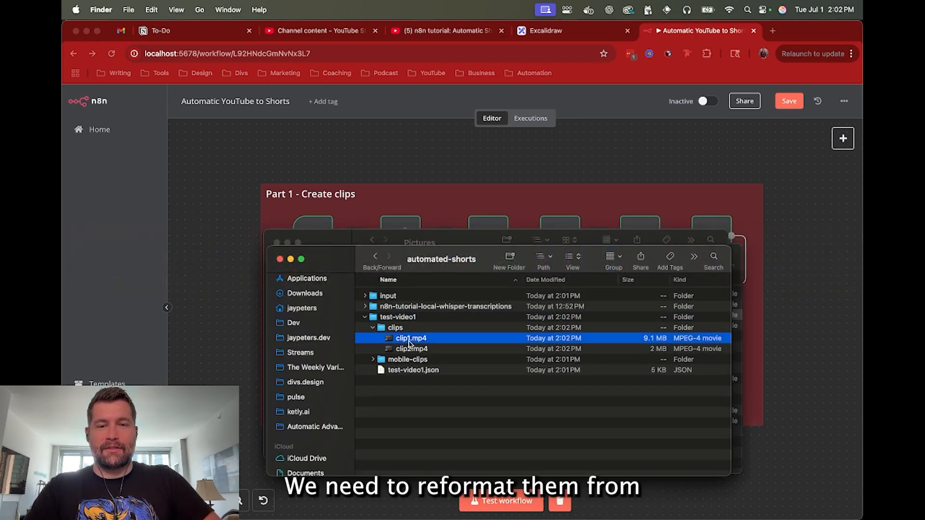
double_click(409, 340)
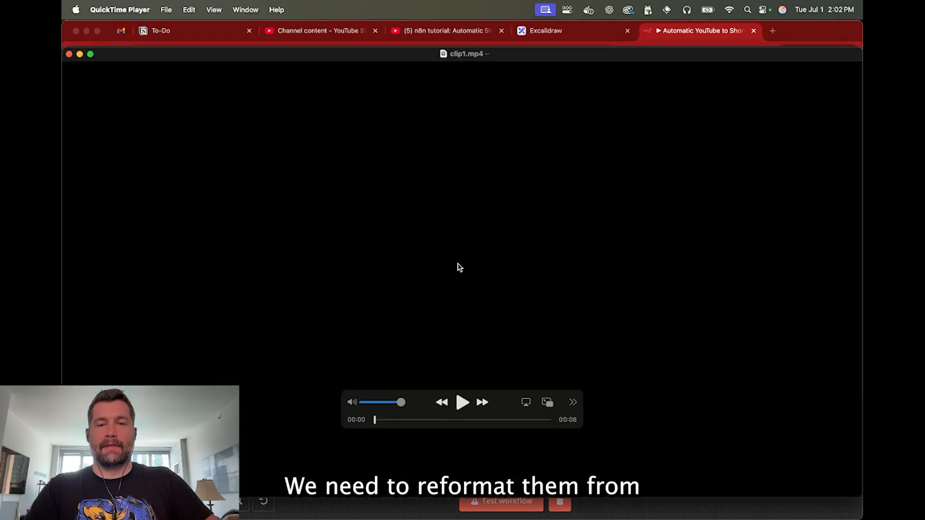
left_click(462, 402)
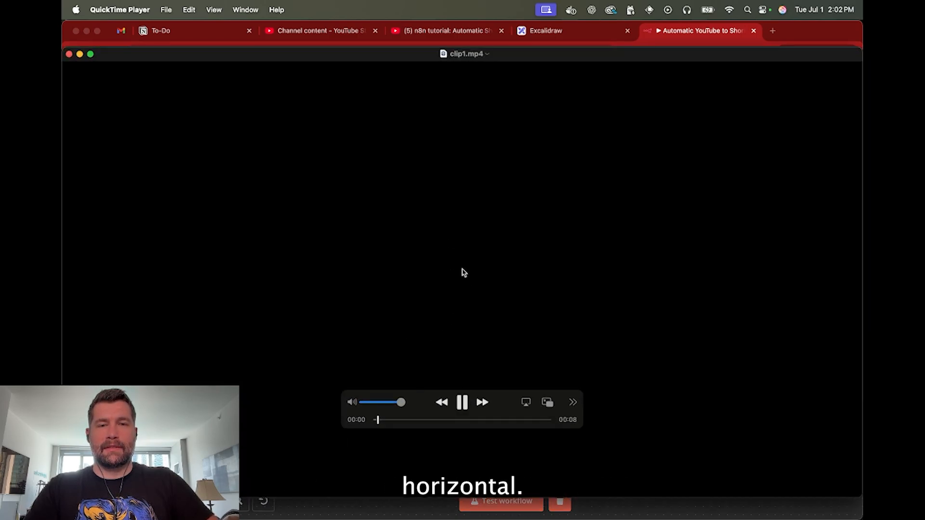
key("space")
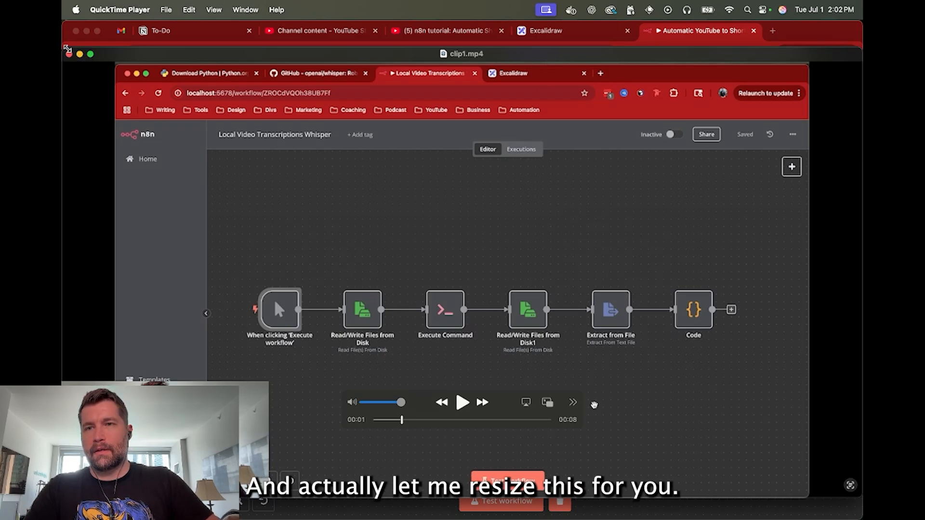
left_click_drag(67, 48, 388, 139)
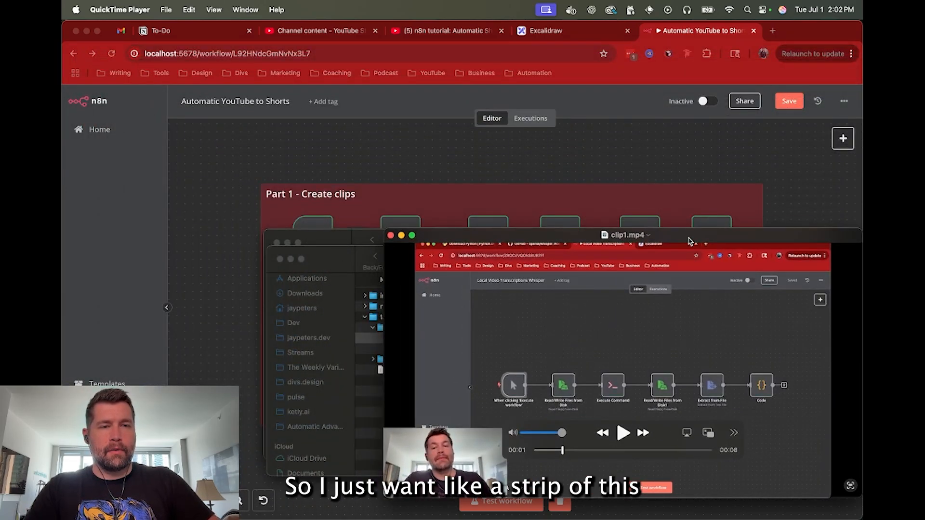
left_click_drag(689, 241, 581, 118)
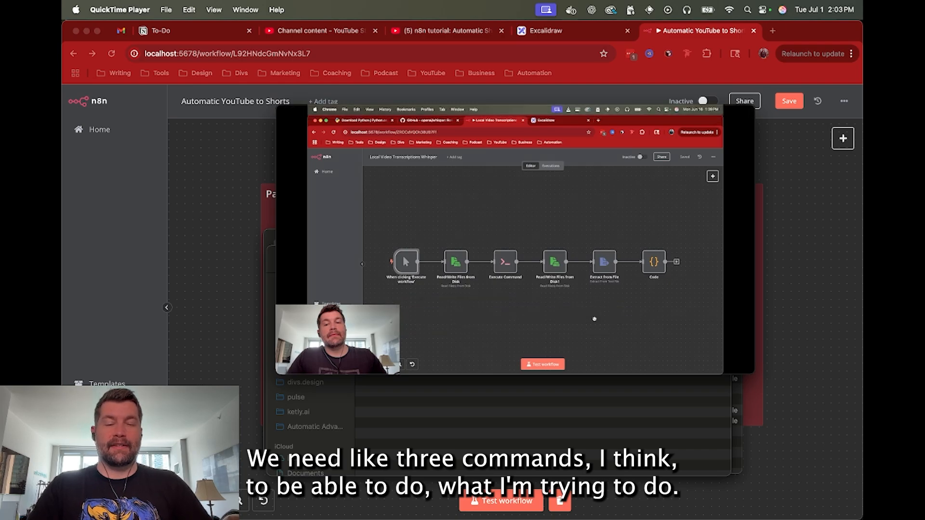
Switch to the ChatGPT window in Chrome and start a new chat.
key("super+Tab")
key("super+Tab")
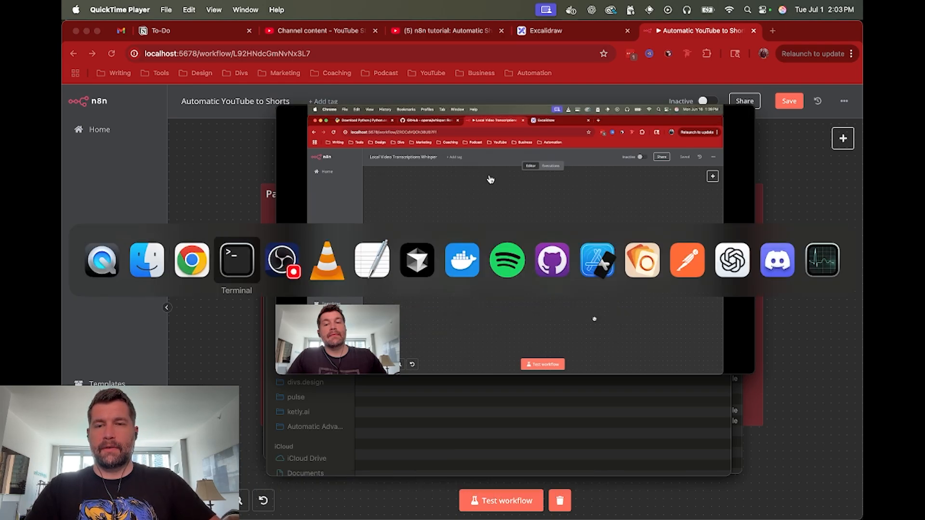
key("super+shift+Tab")
key("super+grave")
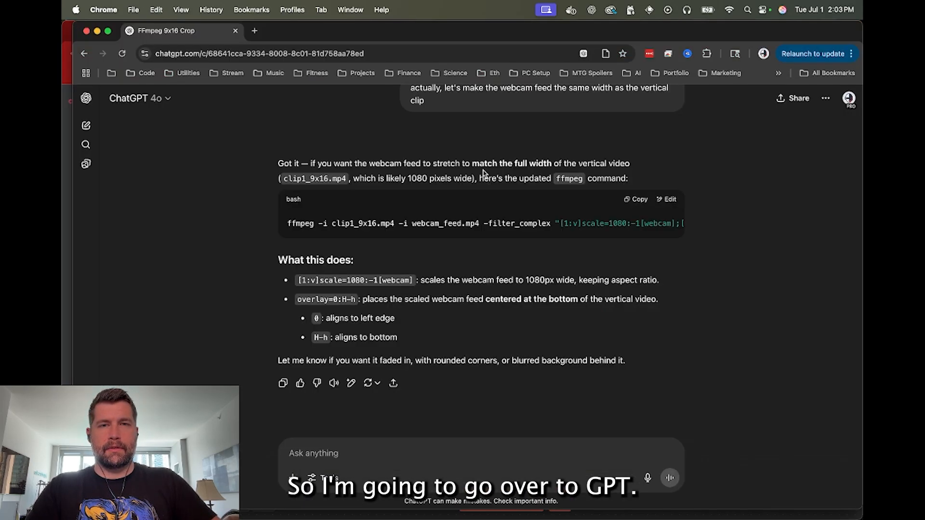
left_click(86, 125)
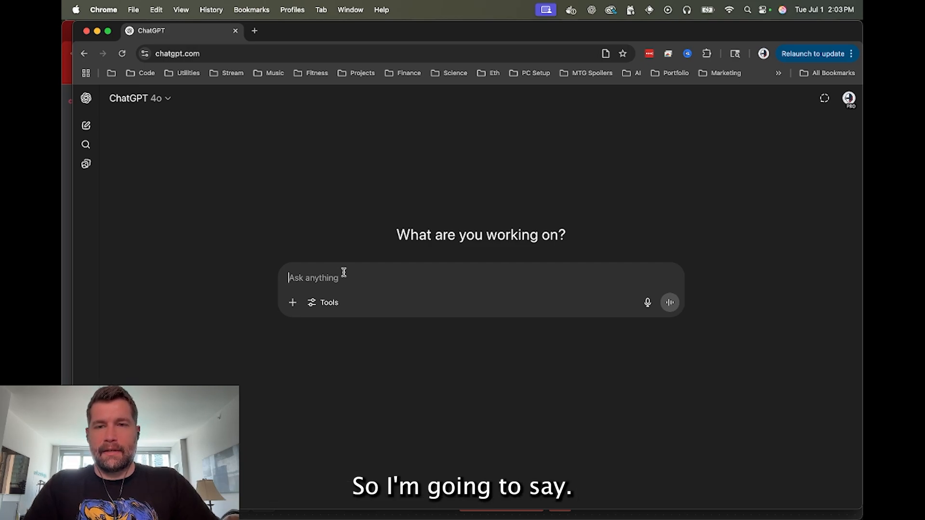
Ask ChatGPT "can you give me an ffmpeg command to create a 9:16 clip from a 16:9 video".
type("can you give me a")
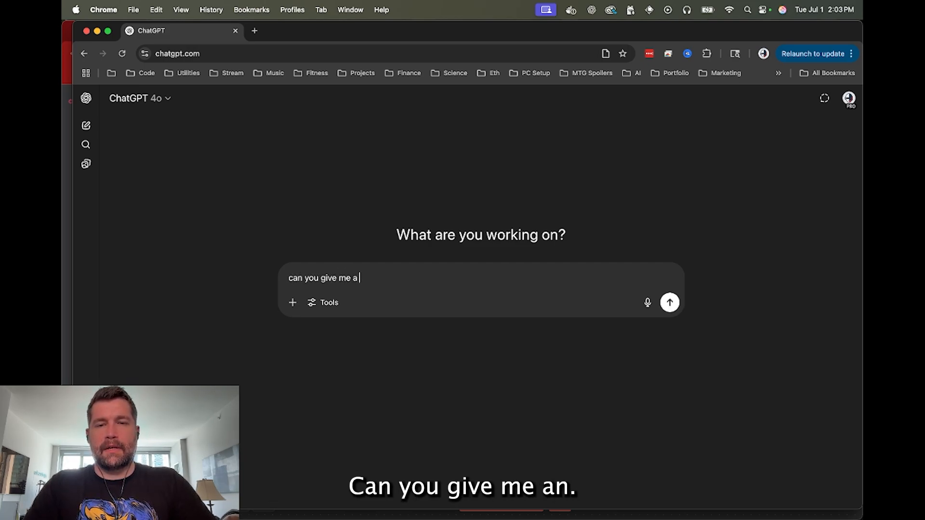
type("n ffmpeg")
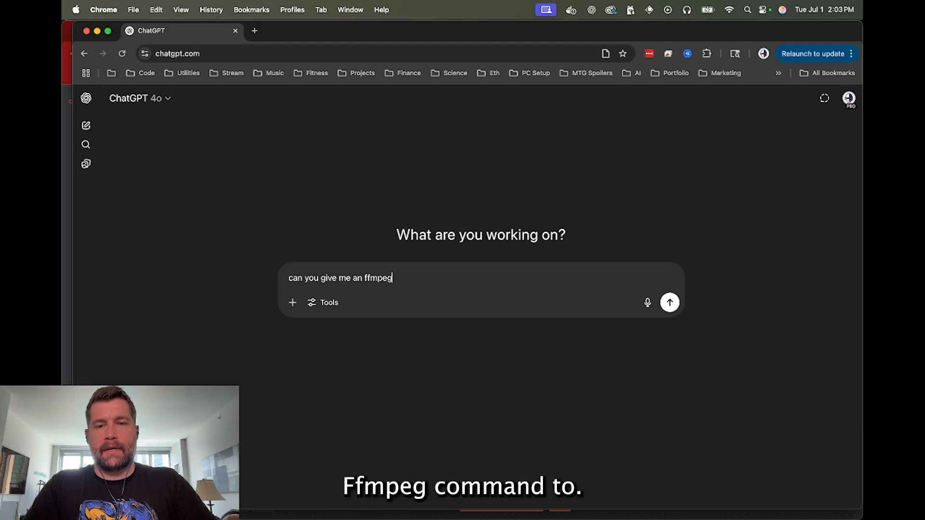
type(" command to")
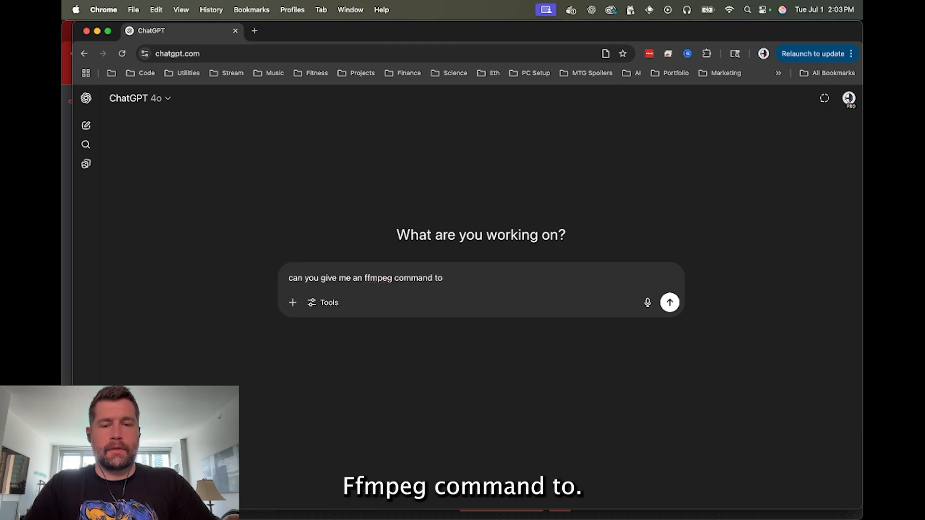
type(" create")
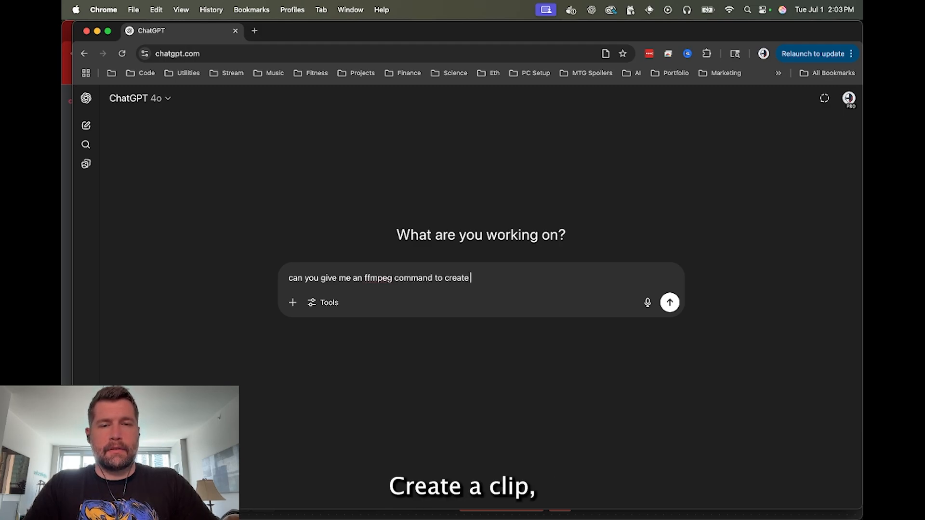
type(" a clip")
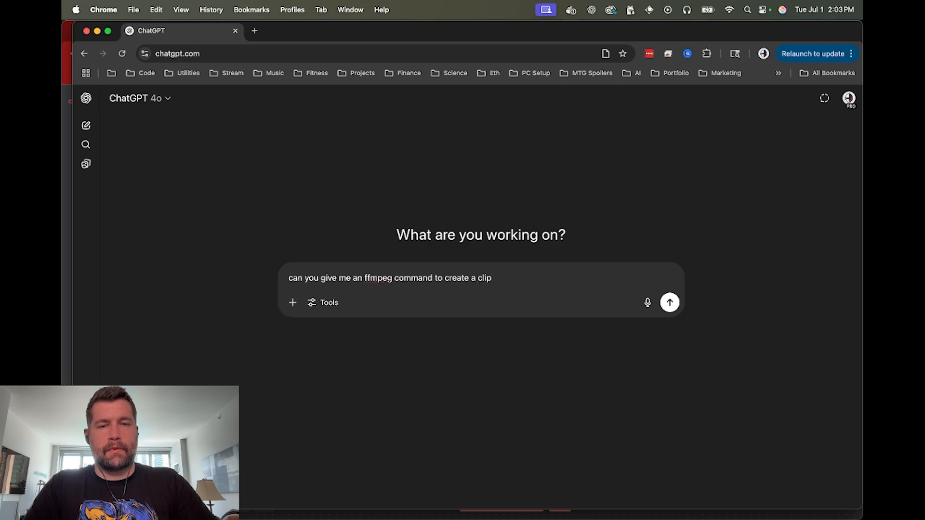
key("BackSpace")
key("BackSpace")
key("BackSpace")
type("9:17")
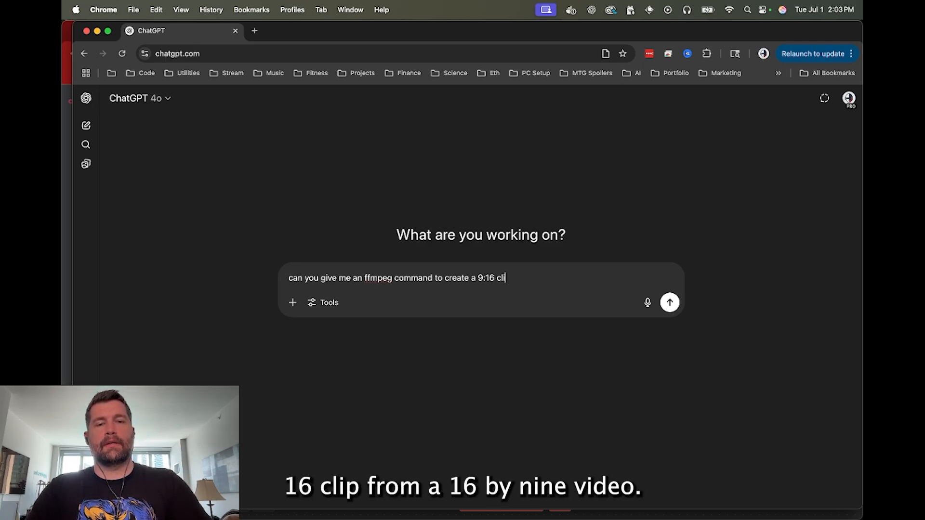
type(" clip from a 16")
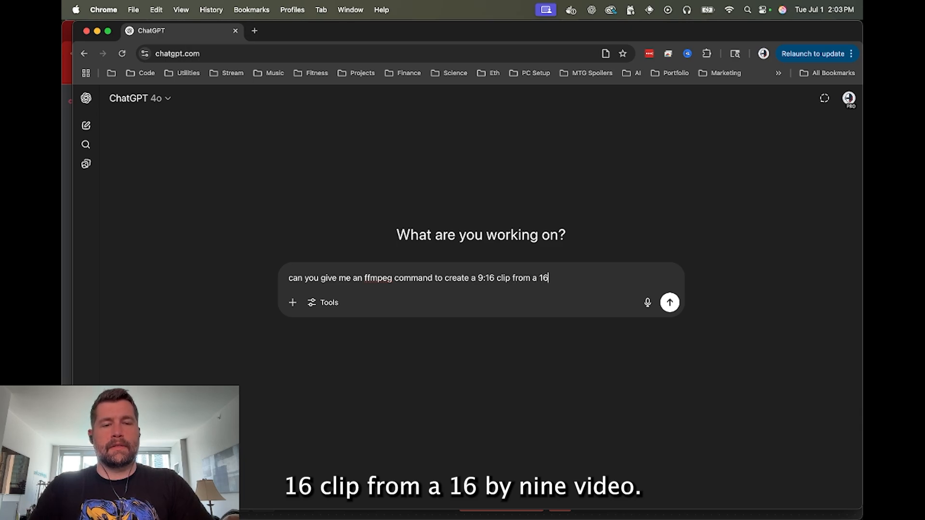
type(":9 video")
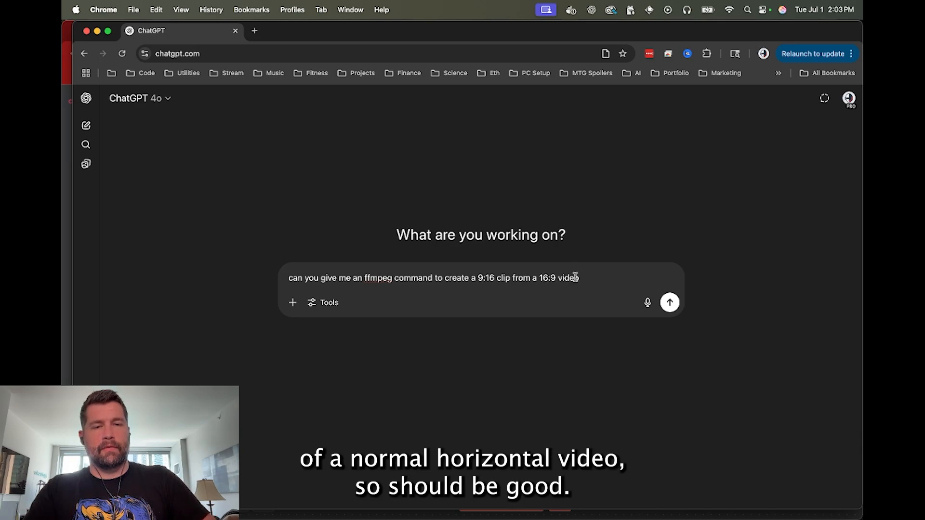
key("Return")
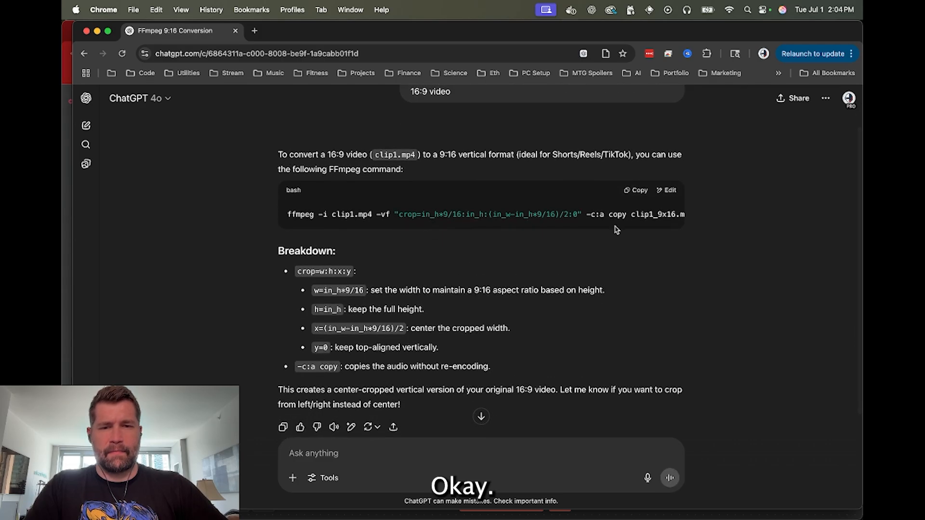
Copy the suggested ffmpeg crop command and switch to Terminal's test-video1/clips session, running ls there.
left_click(636, 190)
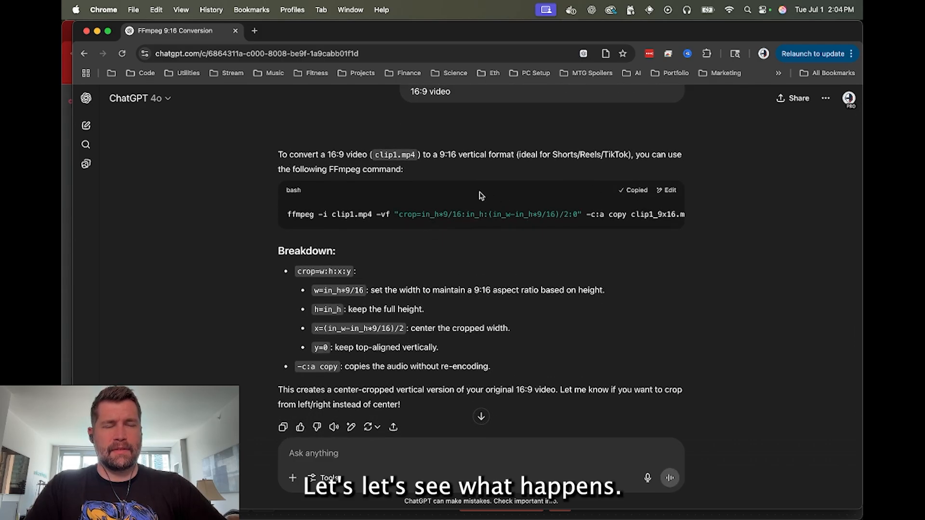
key("super+Tab")
key("super+Tab")
key("super+Tab")
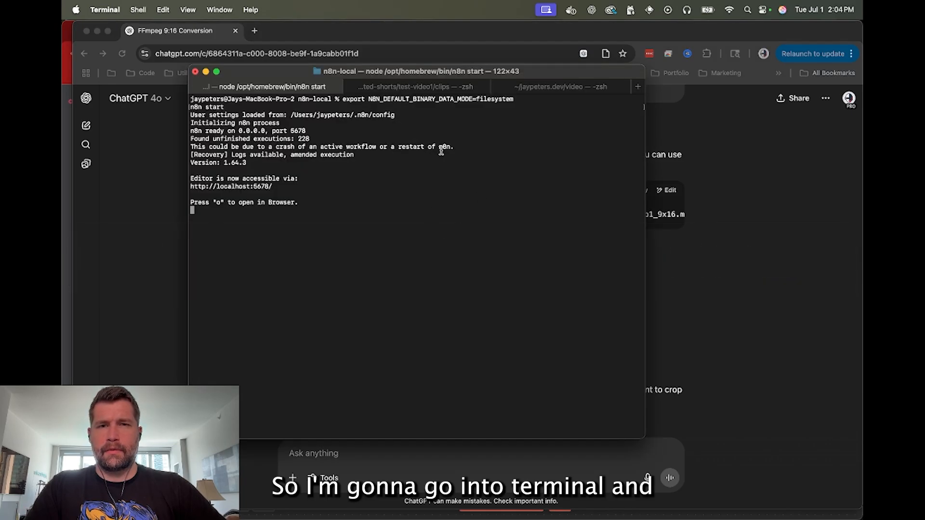
left_click(437, 91)
type("ls")
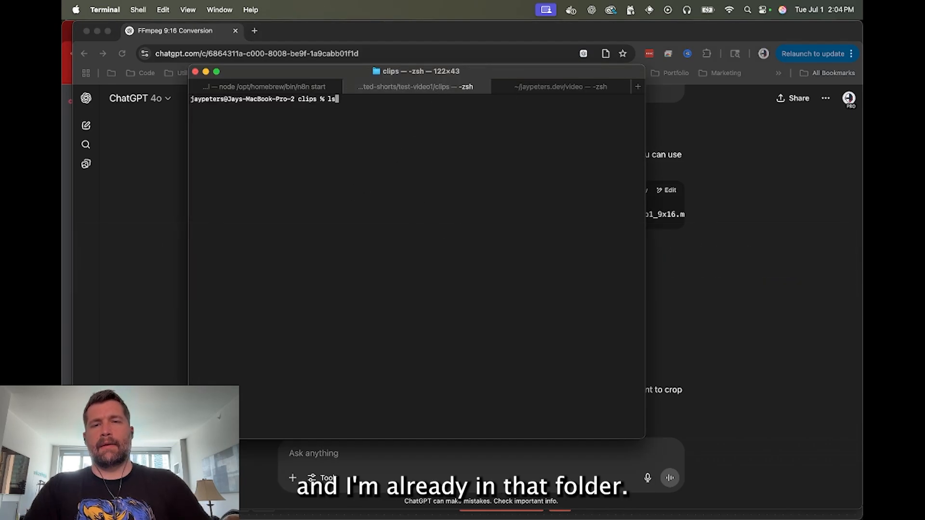
key("Return")
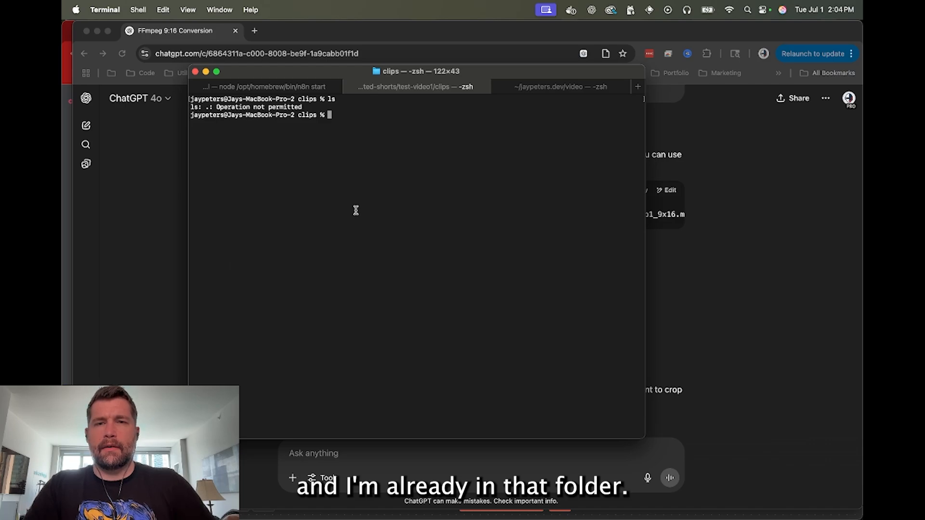
Go up to test-video1 with cd .. and list it, then re-enter clips and list its files.
type("cd ..")
key("Return")
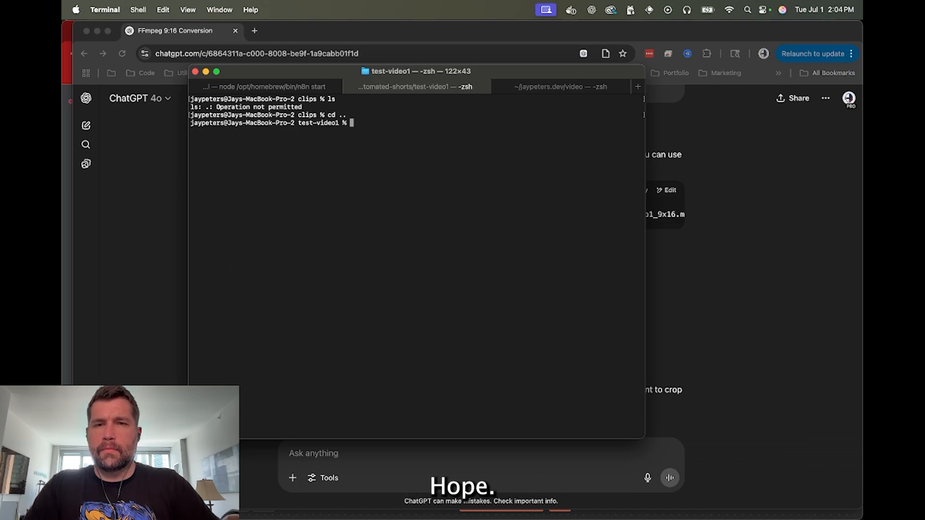
type("ls")
key("Return")
type("cd ")
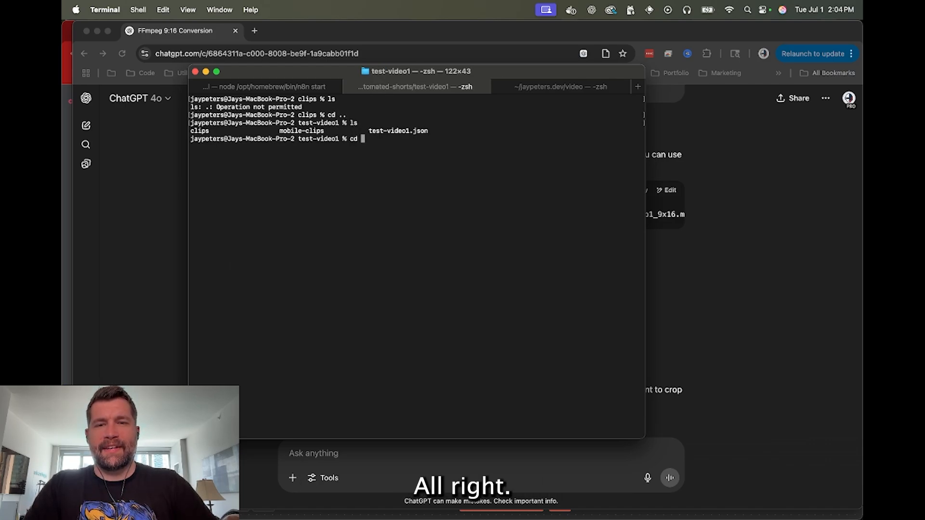
type("clips/")
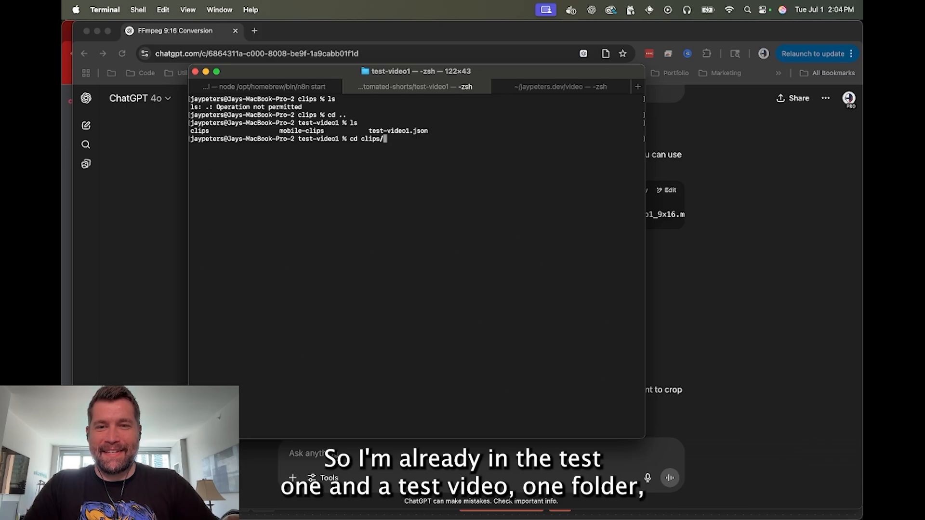
key("Return")
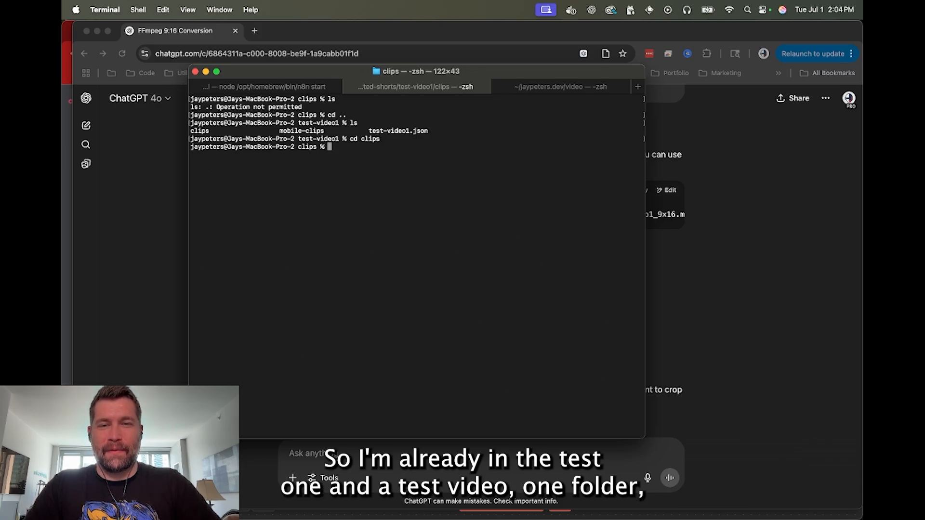
type("ls")
key("Return")
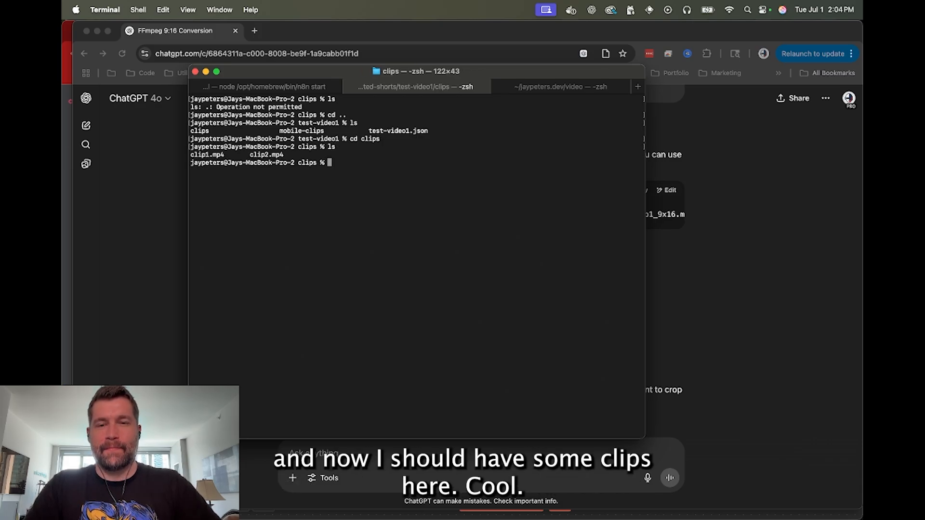
Run the copied ffmpeg crop command on clip1.mp4 to output clip1_9x16.mp4, then switch to Finder's automated-shorts folder.
key("super+v")
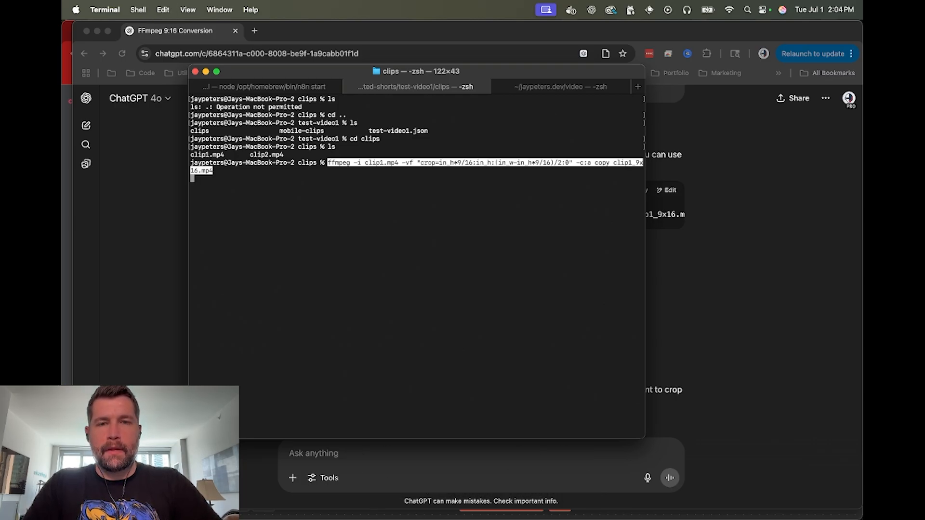
key("Return")
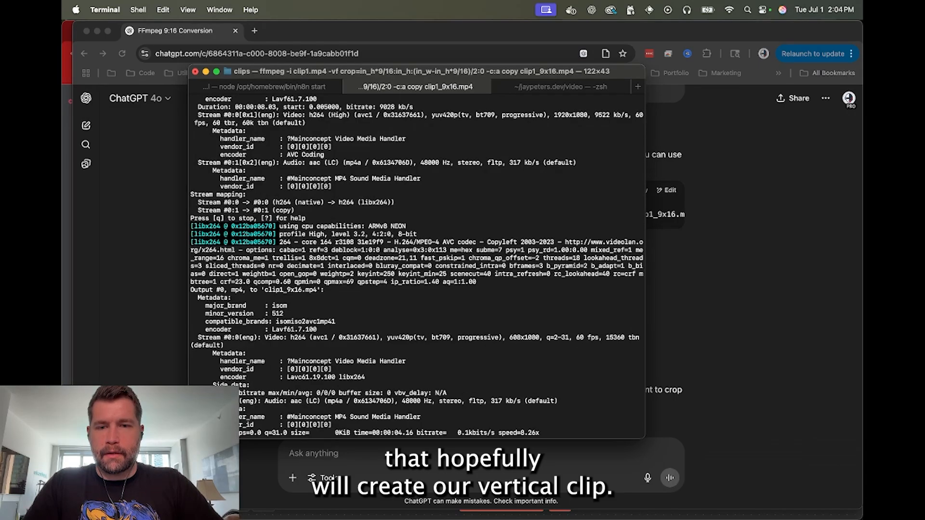
key("super+Tab")
key("super+Tab")
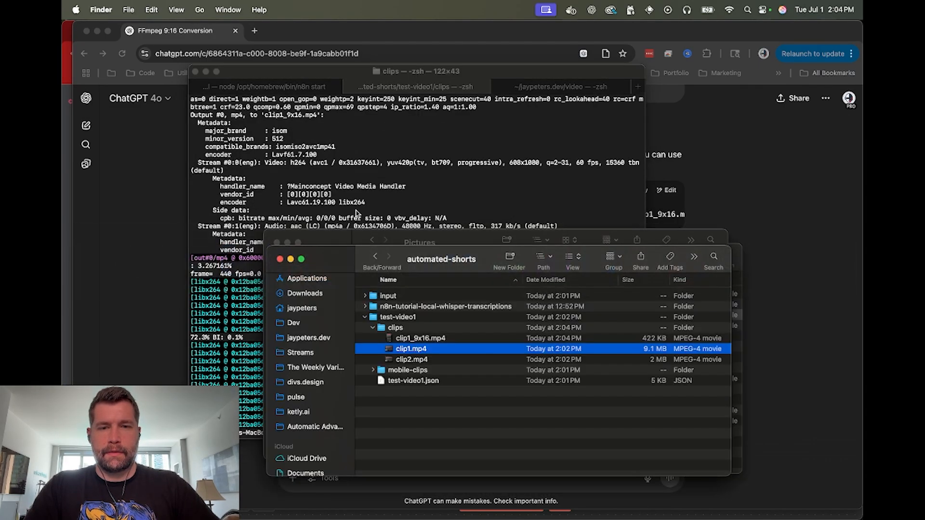
Open clip1_9x16.mp4 from the clips folder to check the vertical crop, then close it and the original clip1.mp4.
left_click(420, 339)
double_click(410, 342)
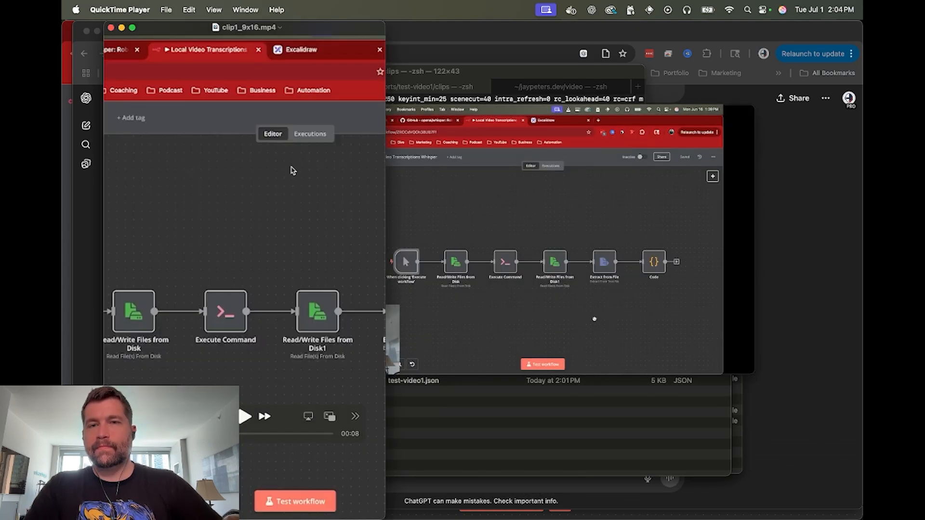
left_click_drag(302, 30, 540, 28)
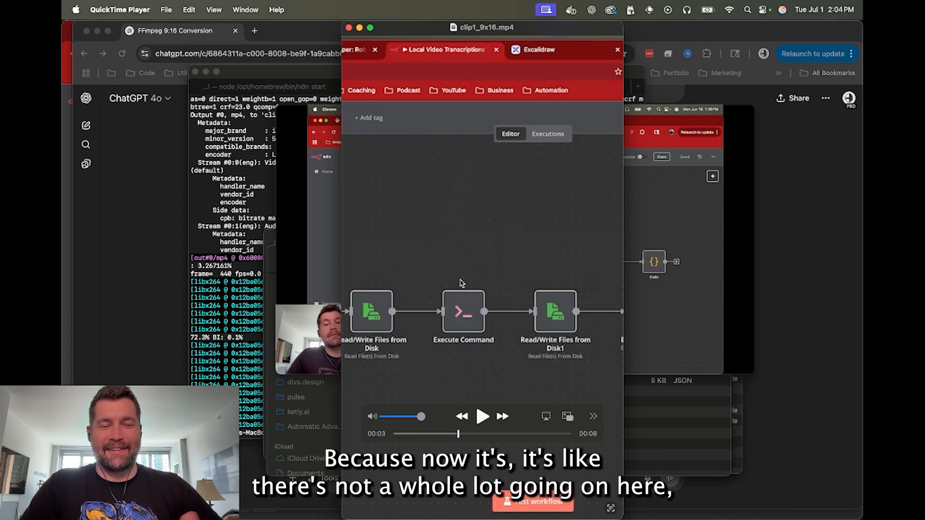
left_click(349, 28)
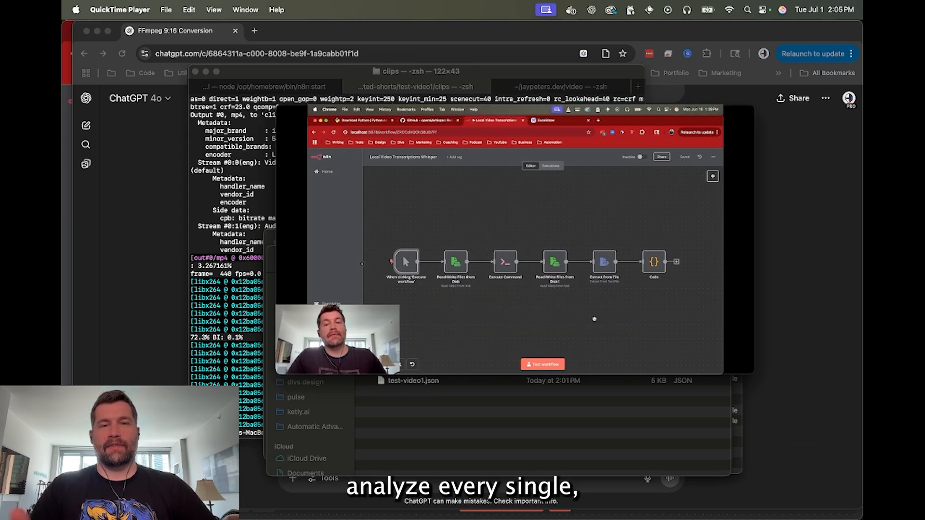
mouse_move(484, 215)
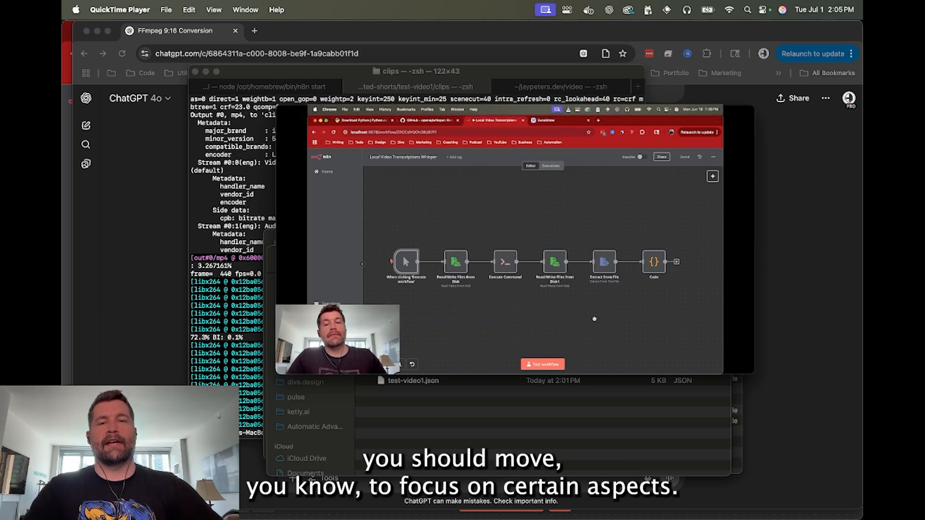
mouse_move(480, 185)
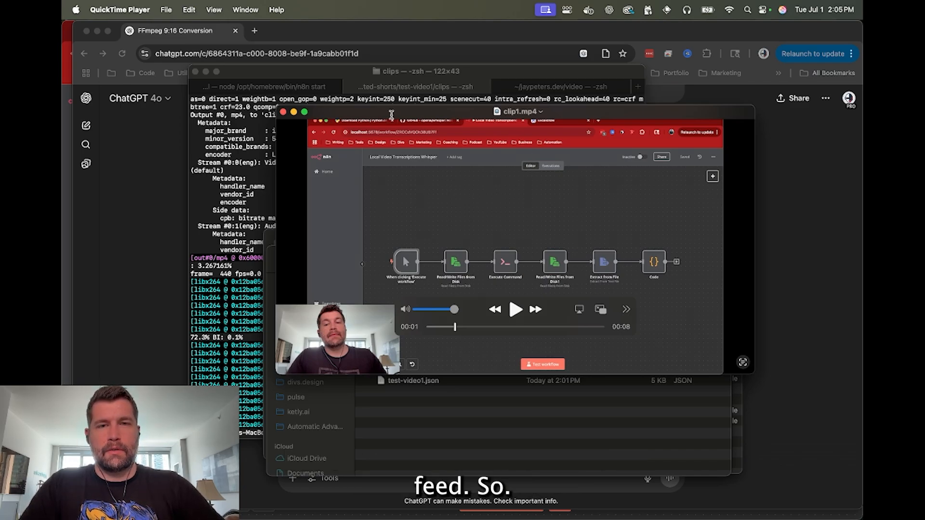
left_click(283, 112)
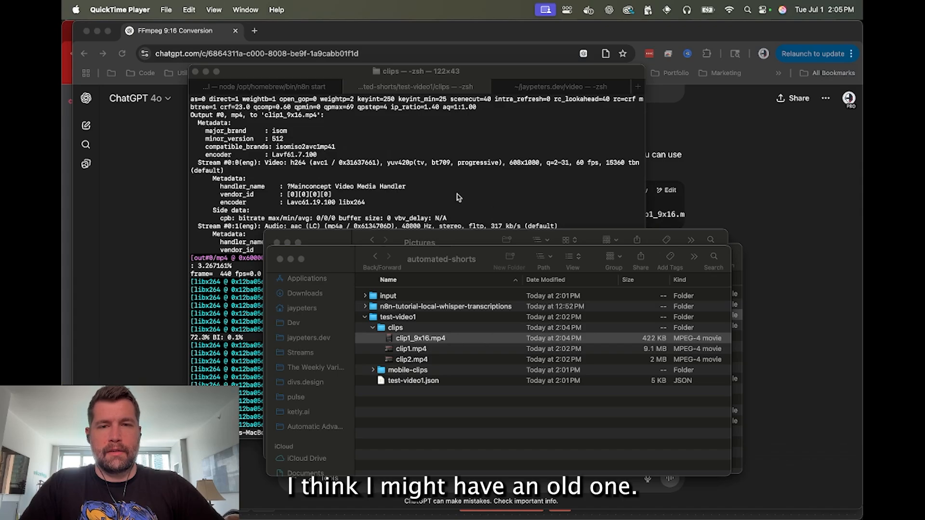
Move the three vertical vlcsnap-2025-07 screenshots ending in 991, 400 and 594 from the Pictures folder to the Trash.
left_click(458, 235)
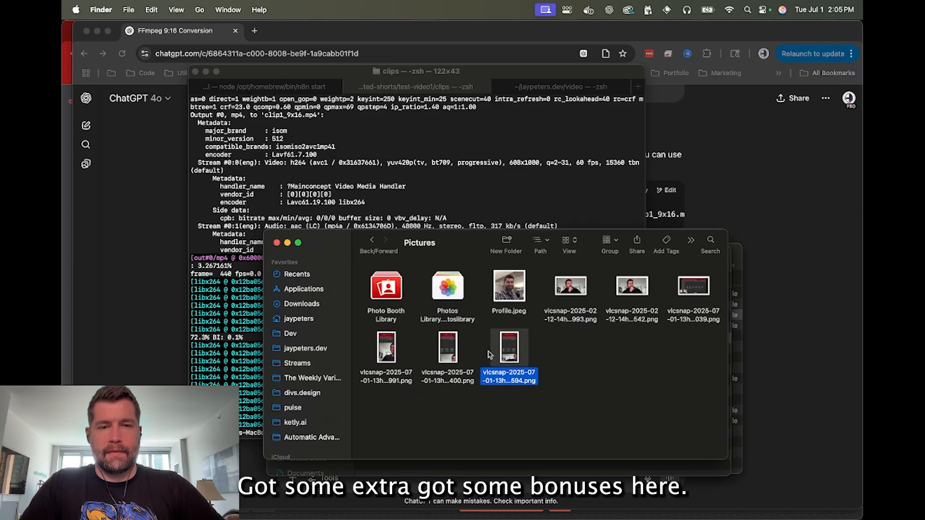
left_click(387, 348, "super")
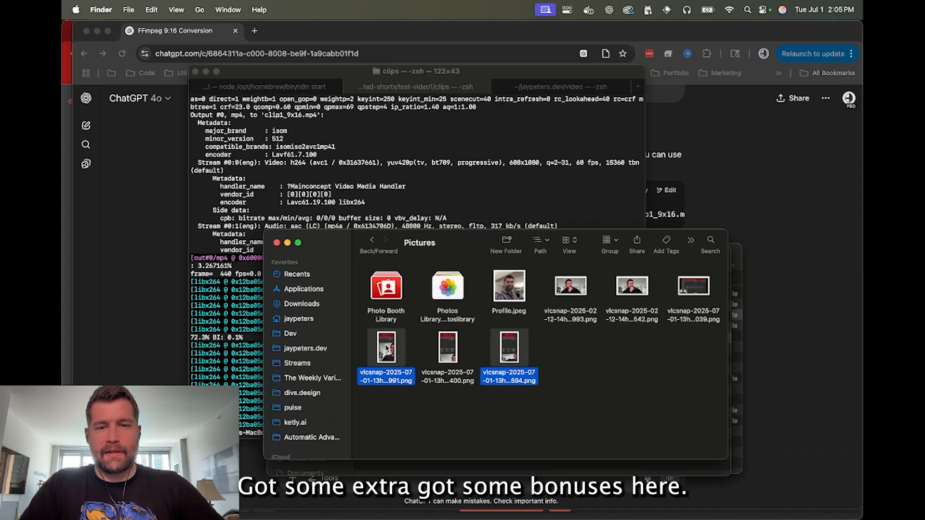
left_click(447, 348, "super")
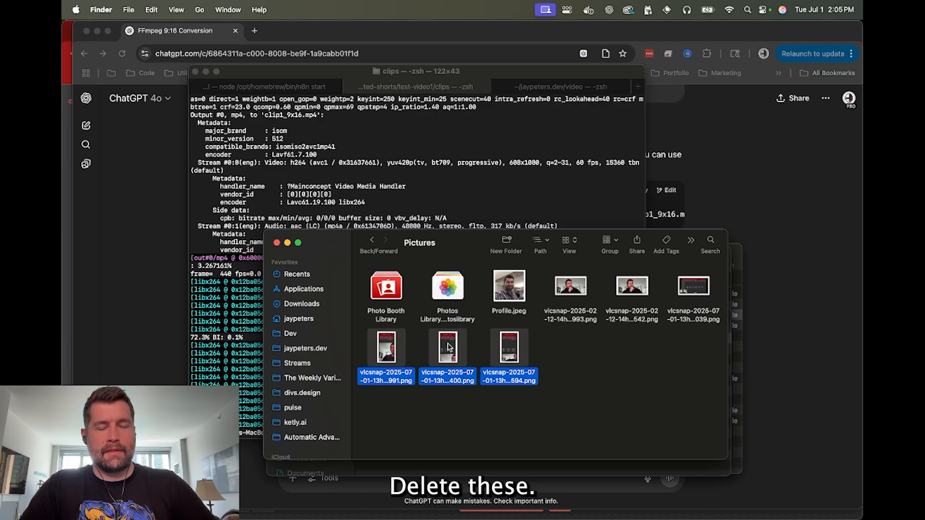
right_click(448, 347)
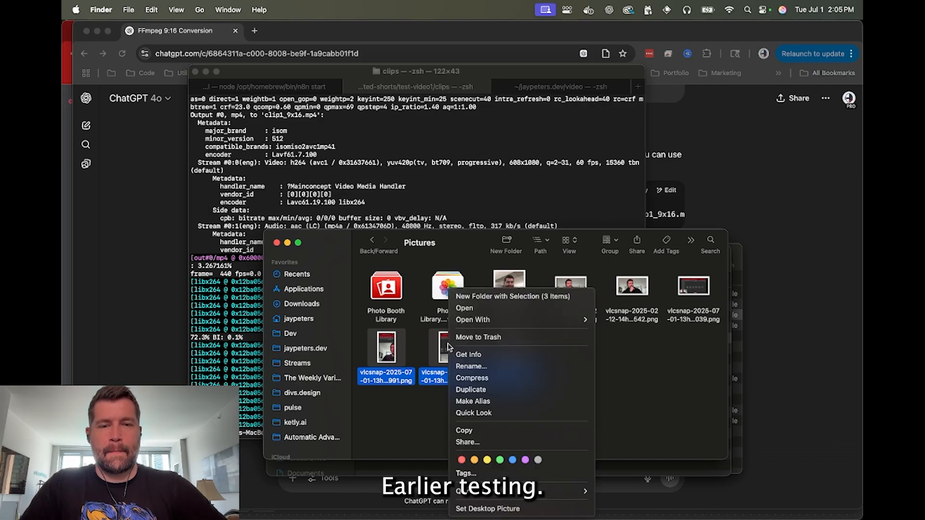
left_click(477, 337)
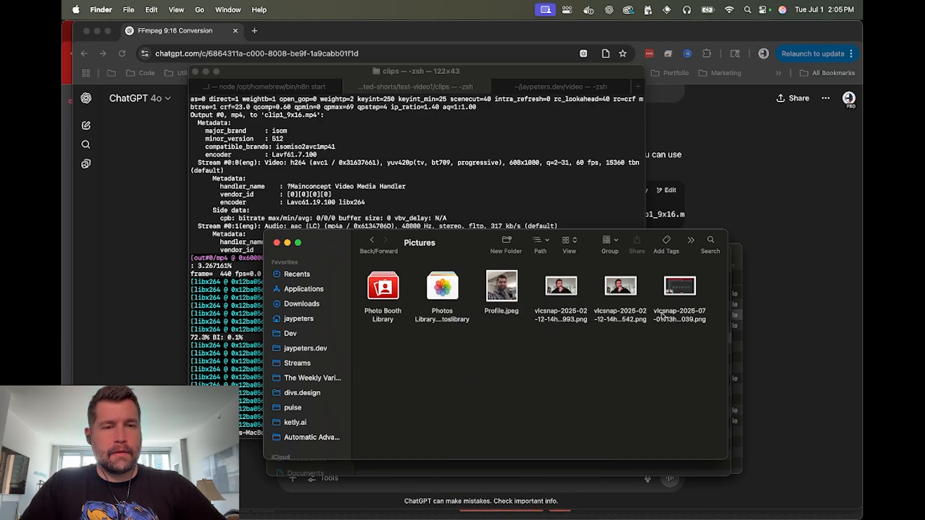
Open the remaining vlcsnap-2025-07-01 screenshot ending in 039 in Preview and shrink its window to view the camera feed's placement.
left_click(679, 286)
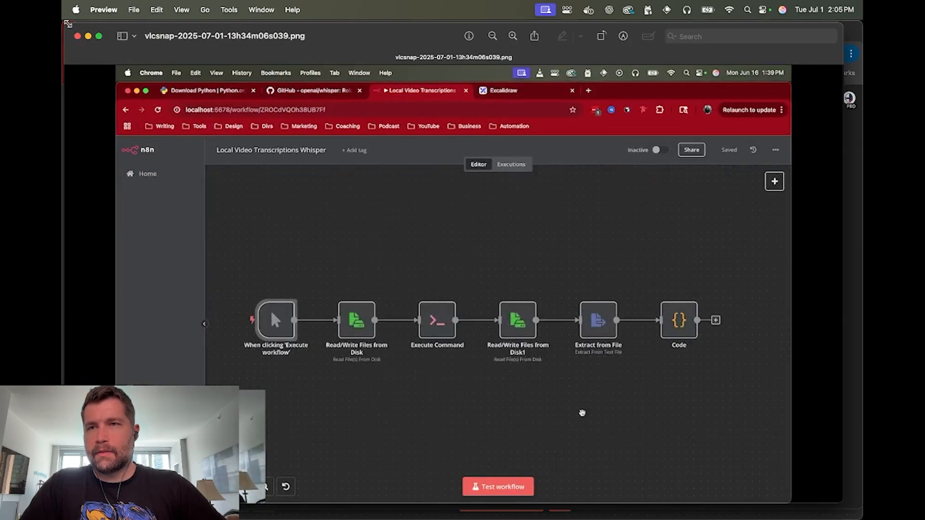
left_click_drag(64, 22, 358, 129)
left_click_drag(539, 146, 498, 63)
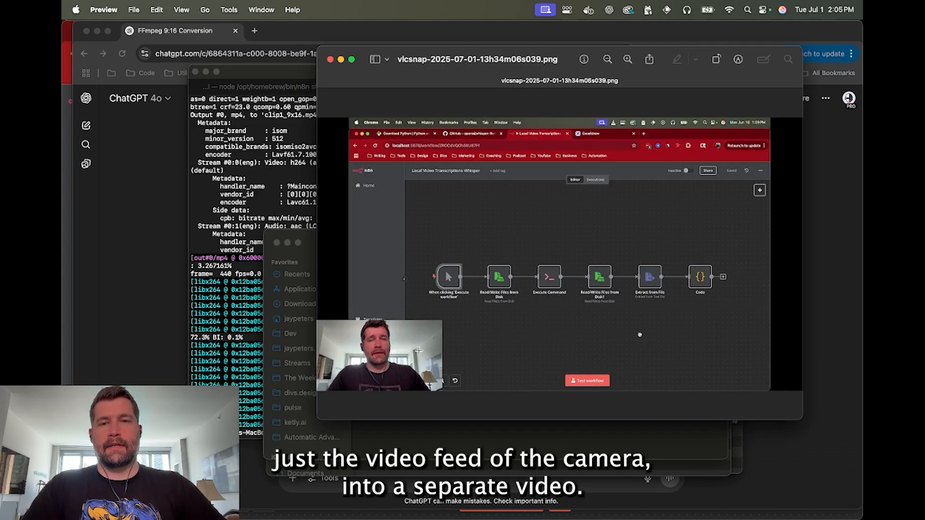
Return to ChatGPT and draft "awesome, now I want to pull the video camera feed out into a separate clip that I can overlay onto the 9:16".
left_click(266, 70)
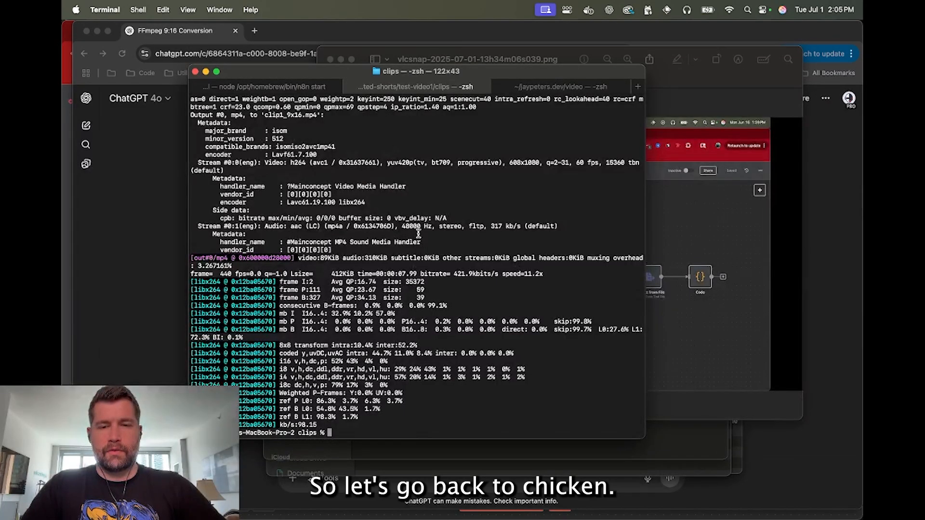
left_click(137, 175)
scroll(357, 413, "down", 3)
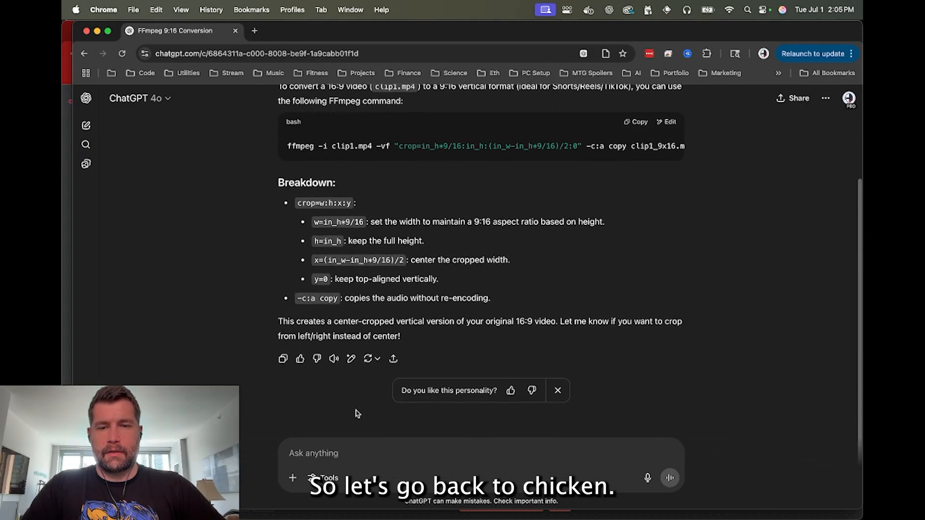
left_click(325, 451)
type("awesome")
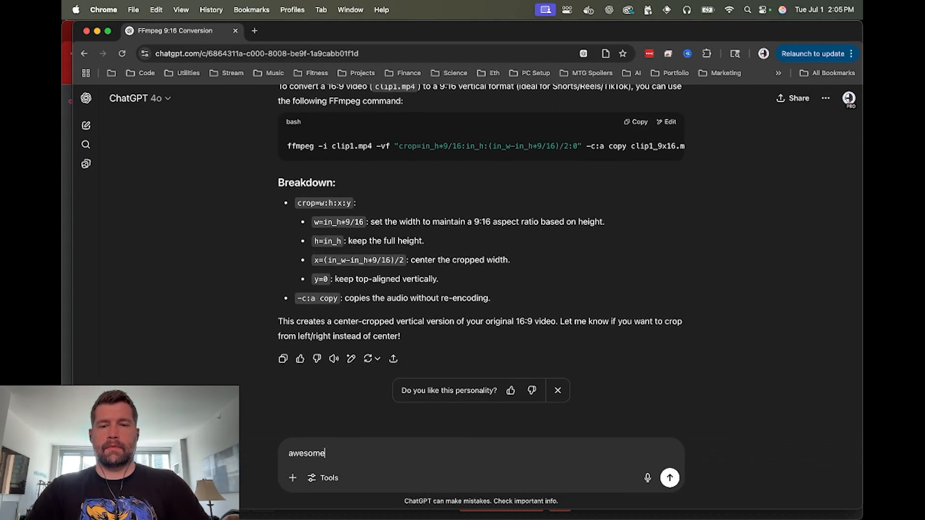
type(", no")
key("BackSpace")
key("BackSpace")
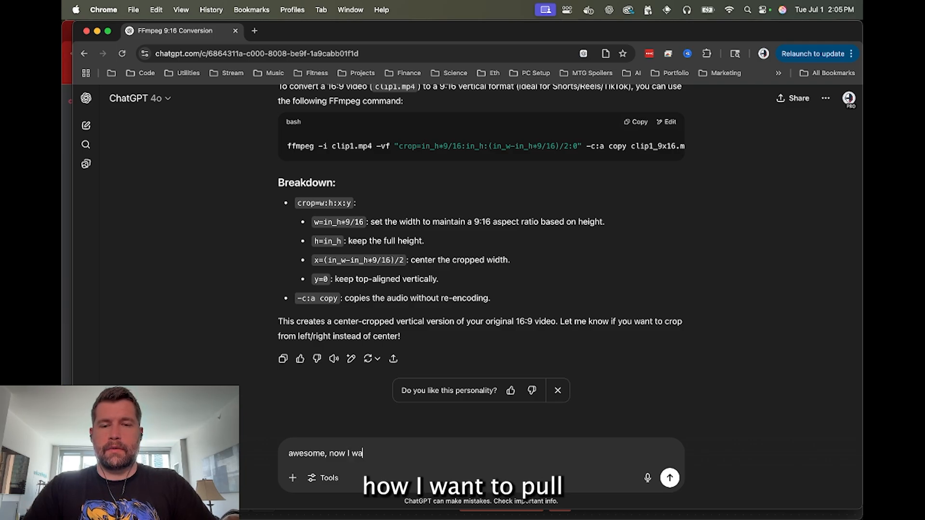
type("want to pull the v")
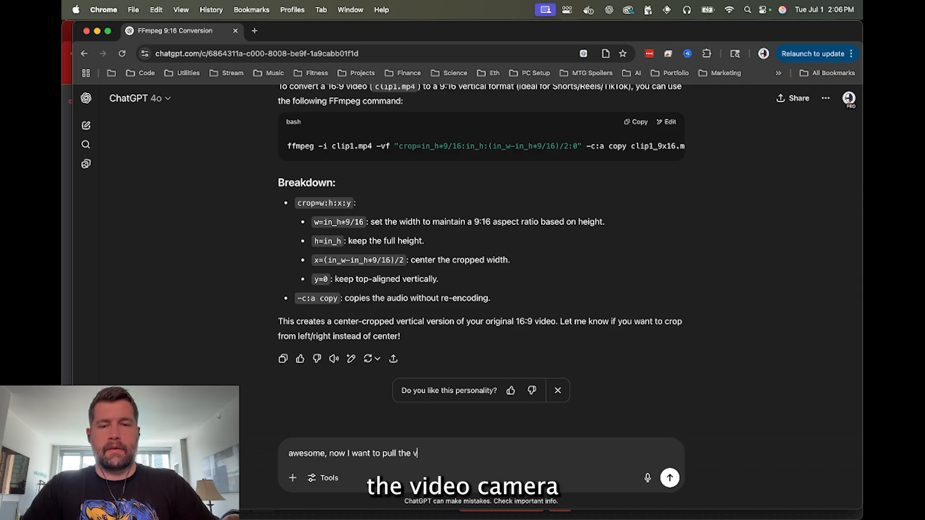
type("ideo camera feed out into")
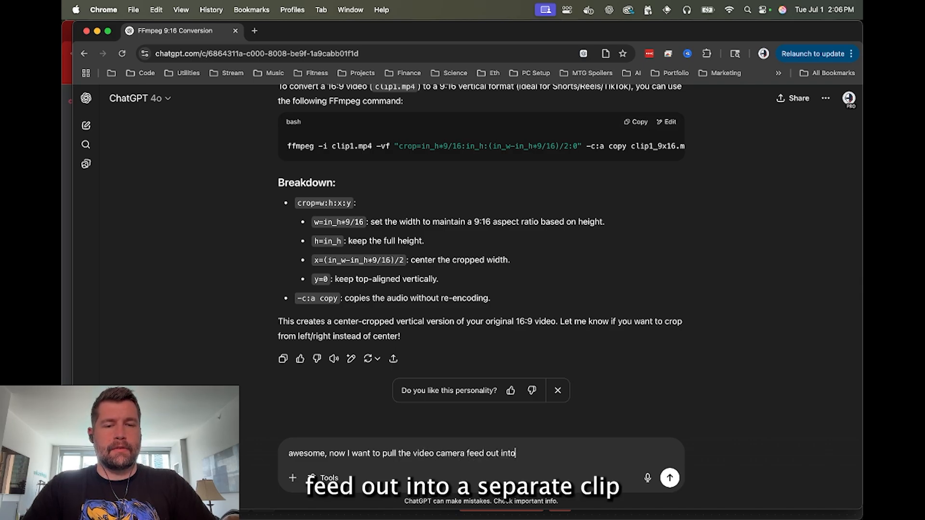
type(" a separate clip")
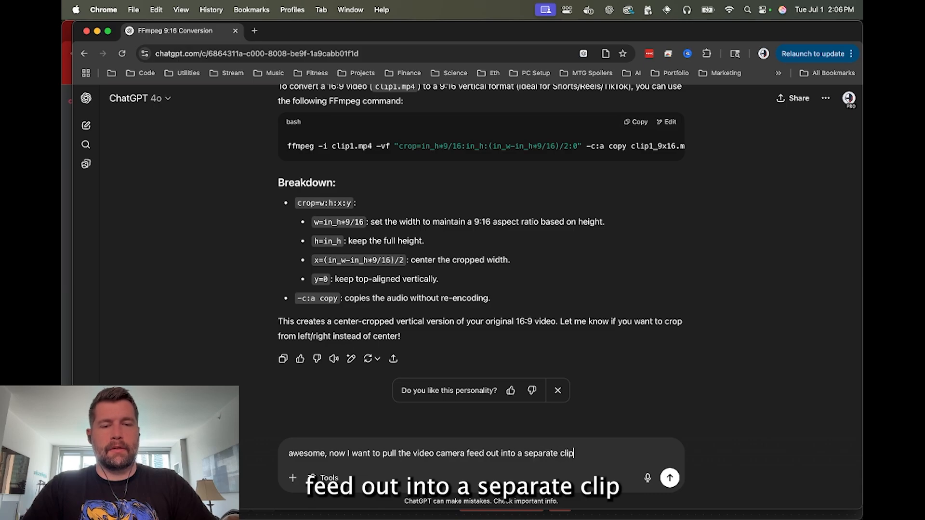
type(" that I can overlay")
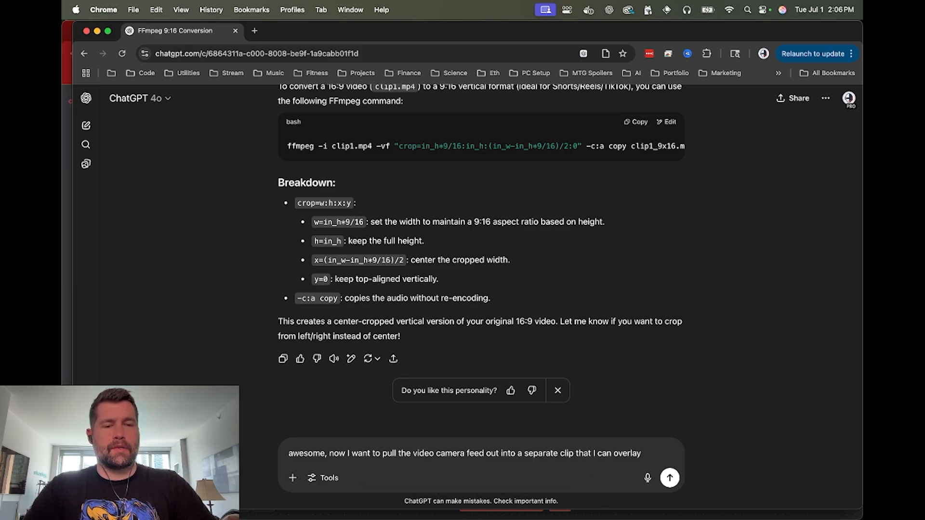
type(" onto the")
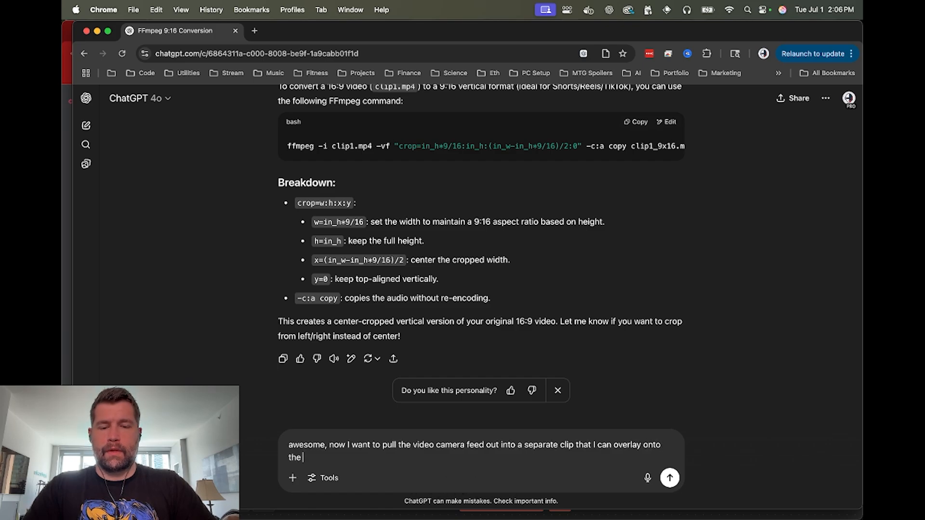
type(" 9:16")
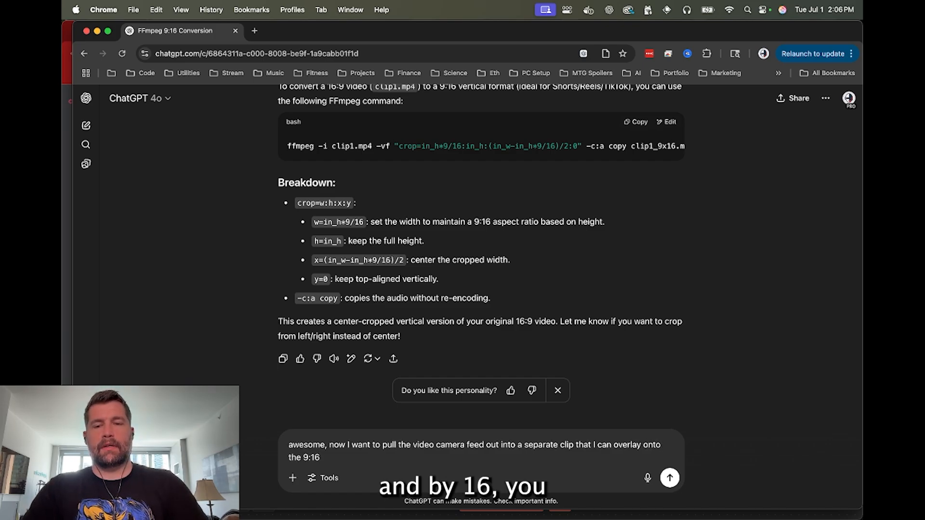
Insert "bottom of the" before "9:16" in the drafted prompt so it reads "overlay onto the bottom of the 9:16".
left_click(663, 445)
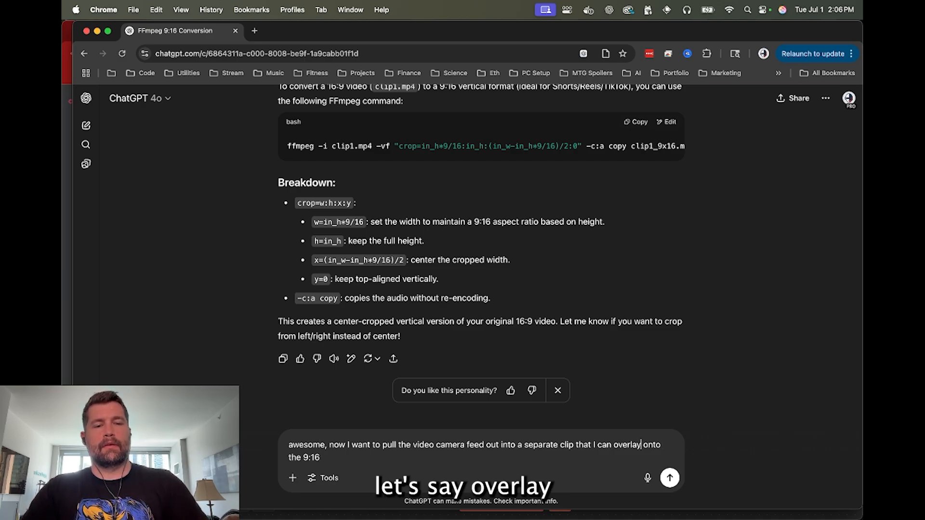
left_click(643, 445)
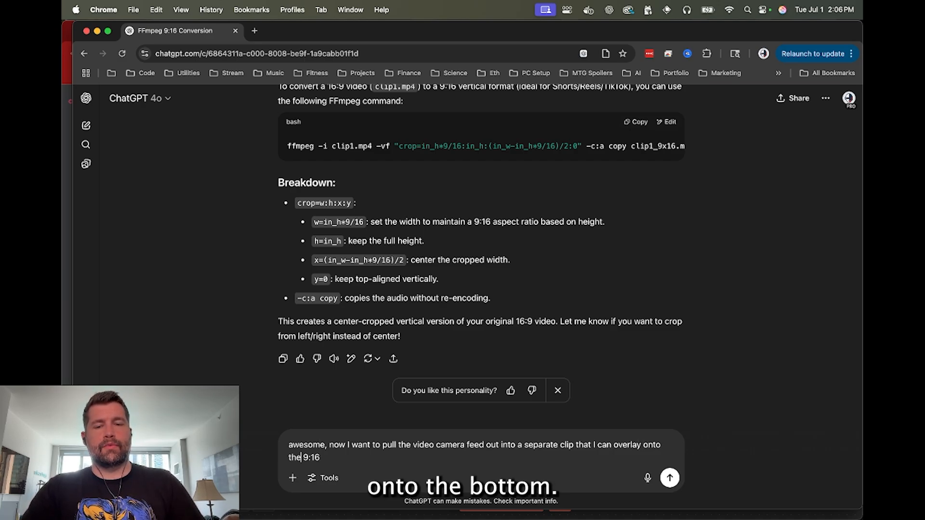
type("botoom")
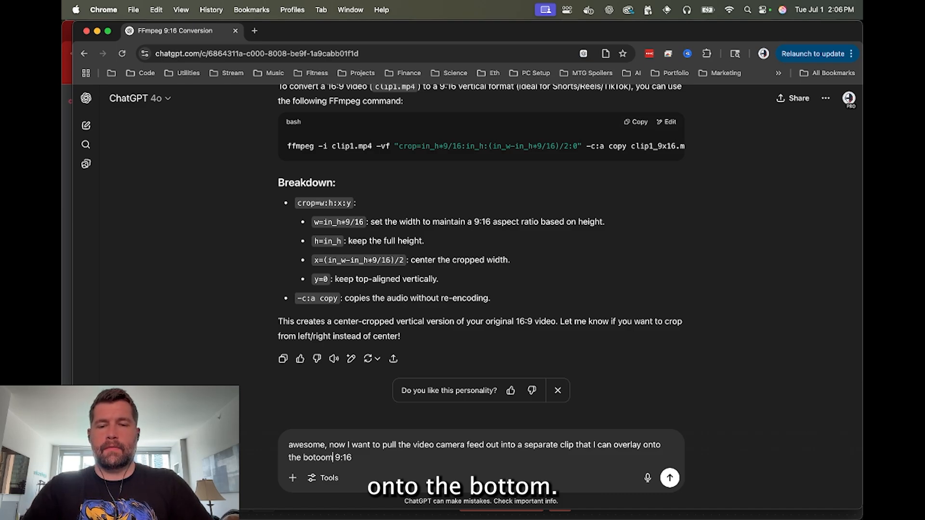
key("BackSpace")
key("BackSpace")
key("BackSpace")
type("tom of the")
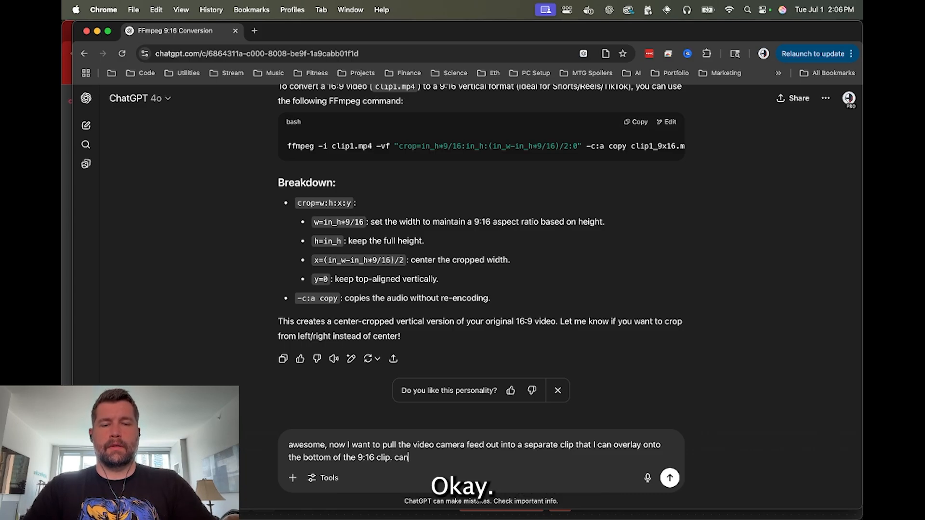
Finish the prompt with "clip. can you give me a command to pull out just the video feed in the bottom left corner of the video?".
type(" 9:16 clip. can you give me a")
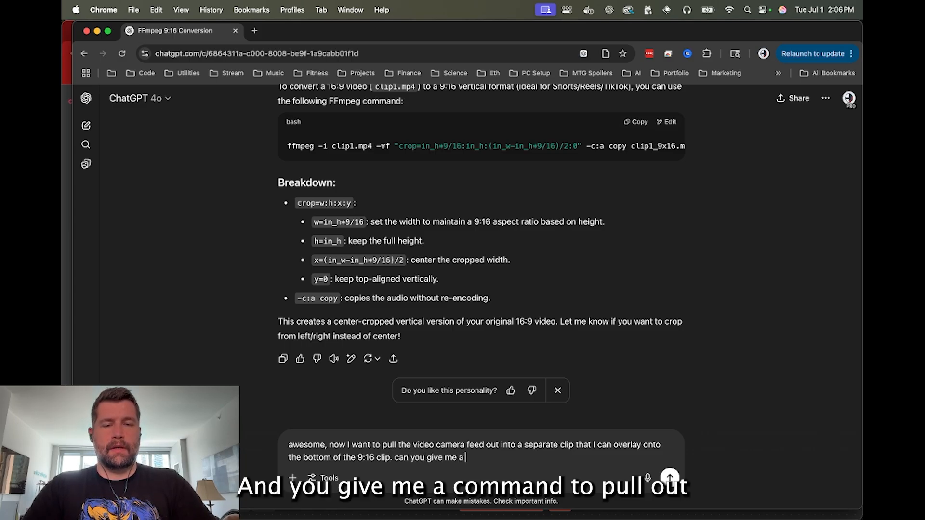
type(" command to pull o")
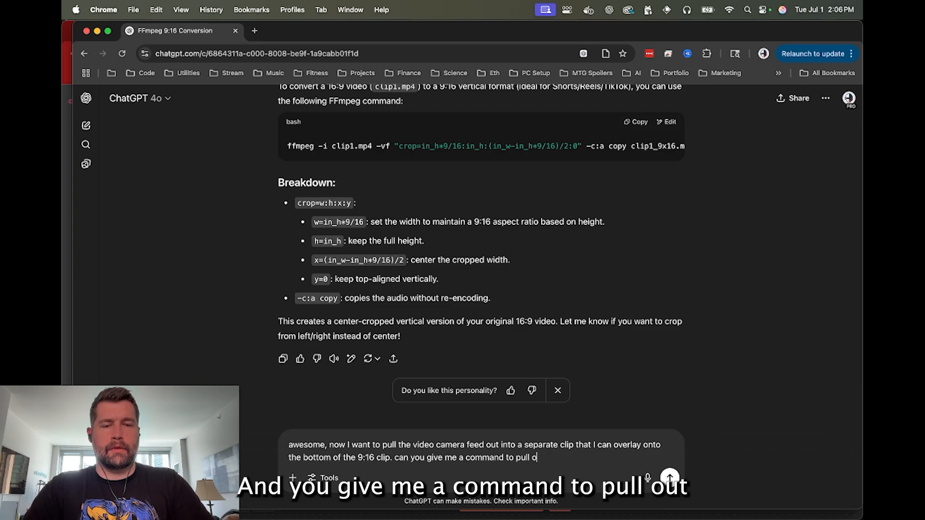
type("ut just the video")
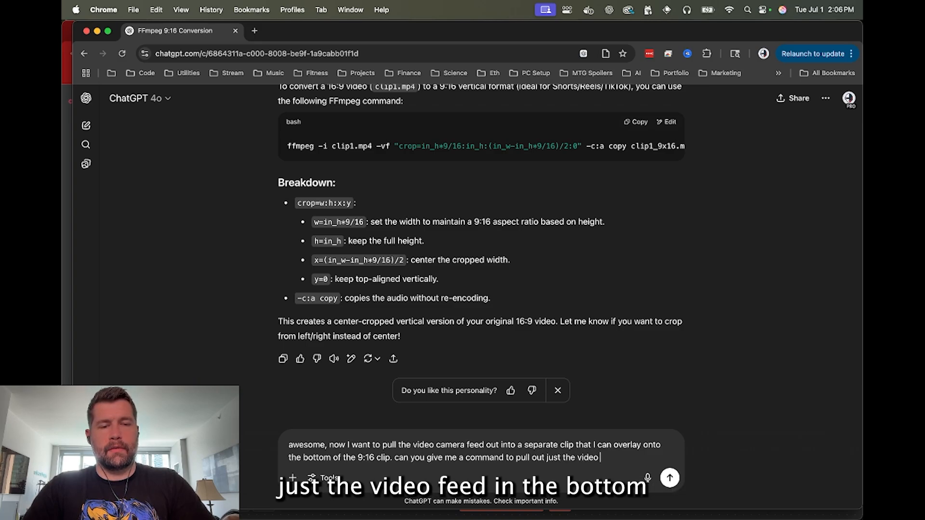
type(" feed in the bo")
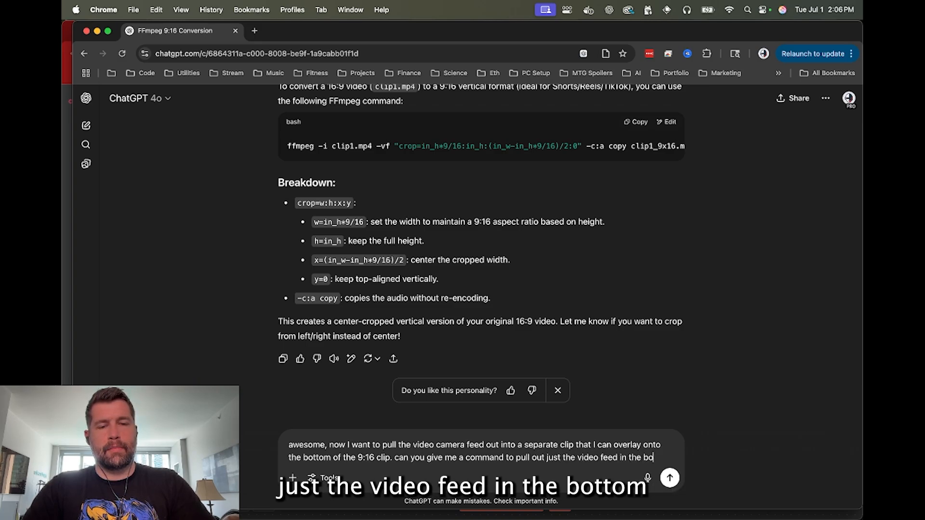
type("ttom left co")
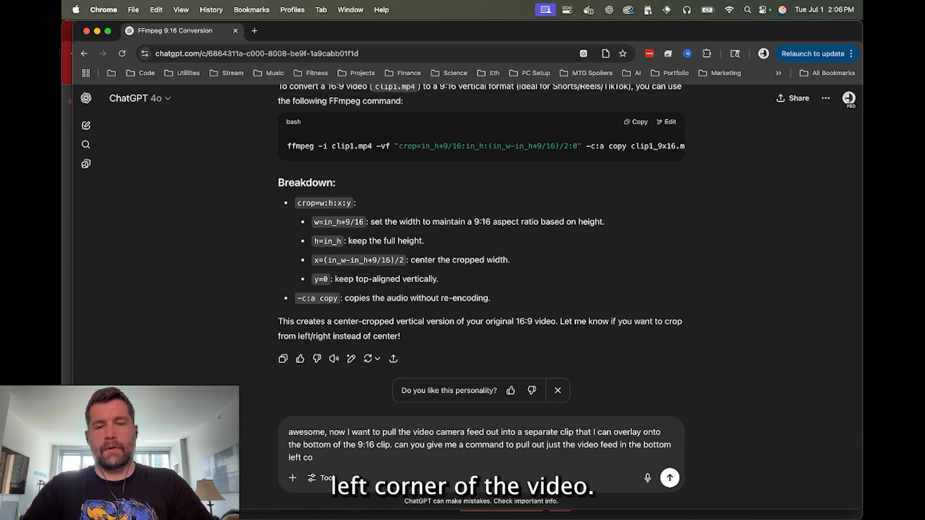
type("rner of the video?")
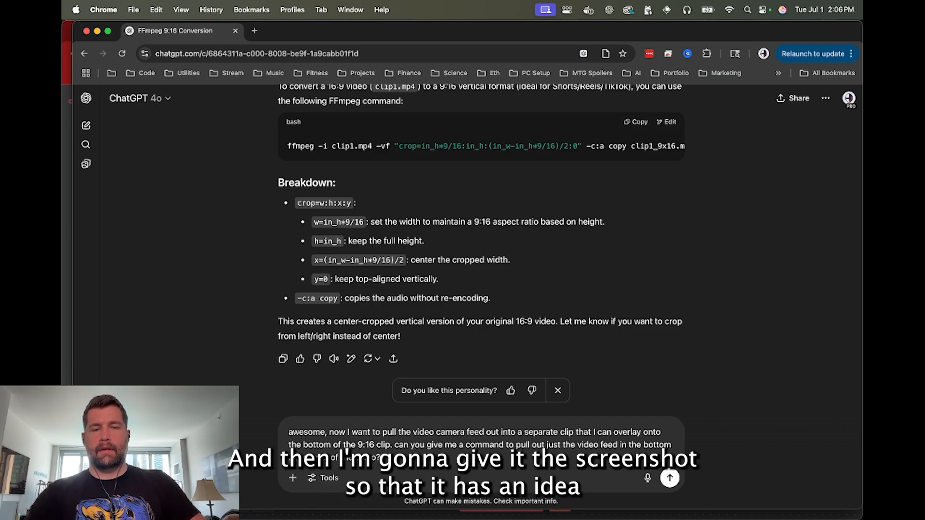
Attach the vlcsnap-2025-07-01 screenshot ending in 039 from the Pictures folder to the ChatGPT prompt and send it.
key("super+Tab")
key("super+Tab")
key("super+Tab")
key("super+Tab")
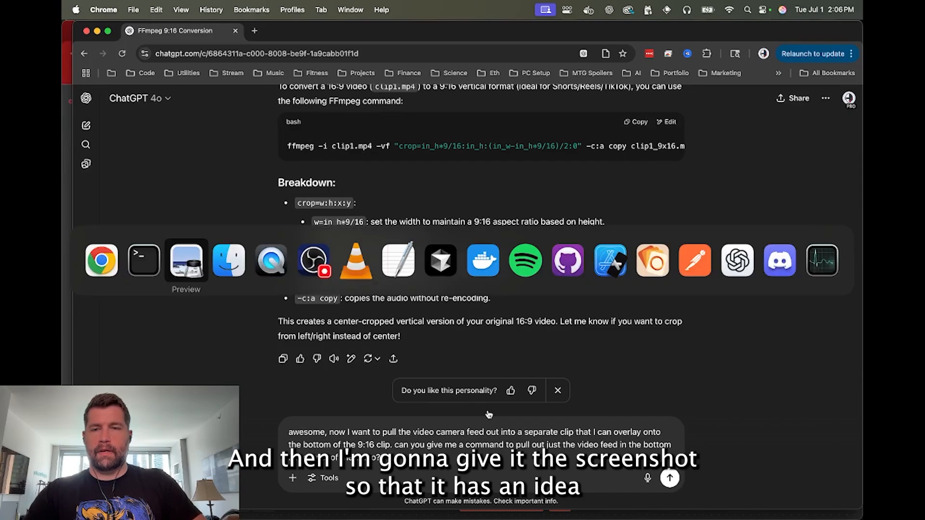
key("super+Tab")
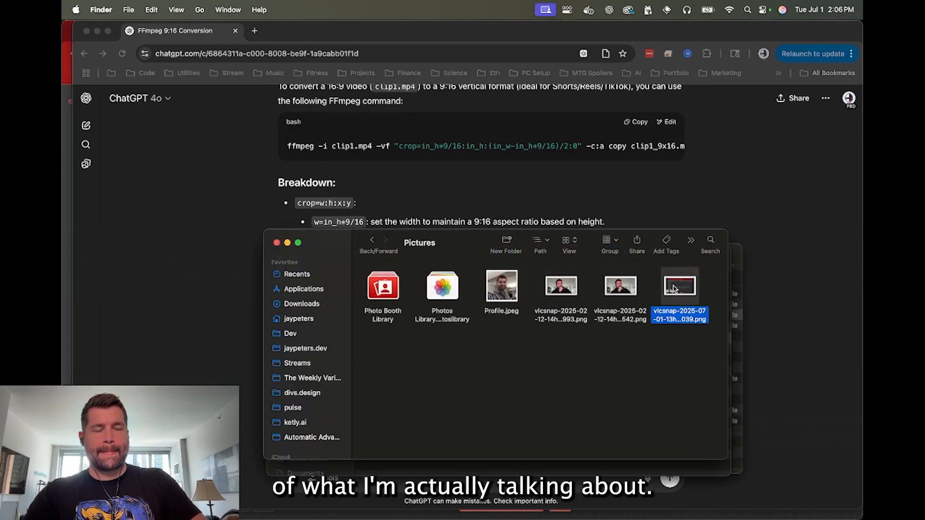
left_click_drag(673, 288, 642, 488)
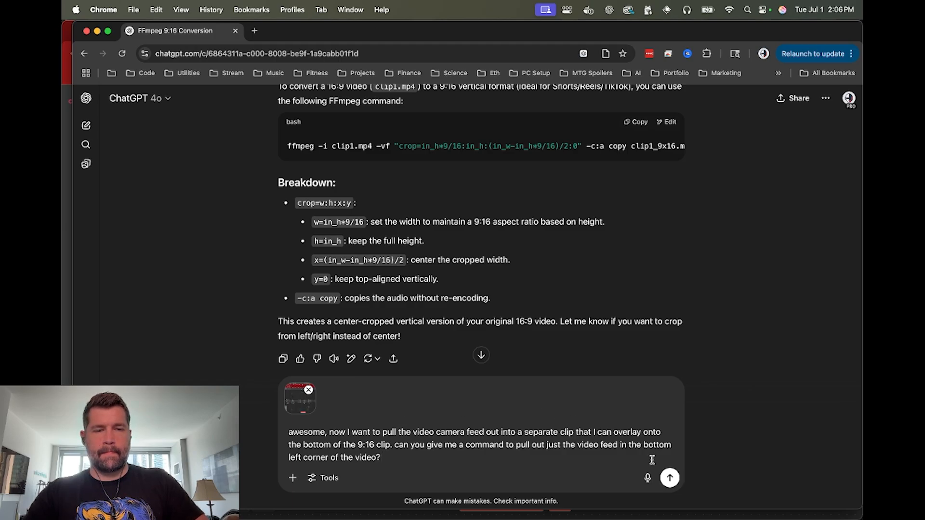
left_click(670, 478)
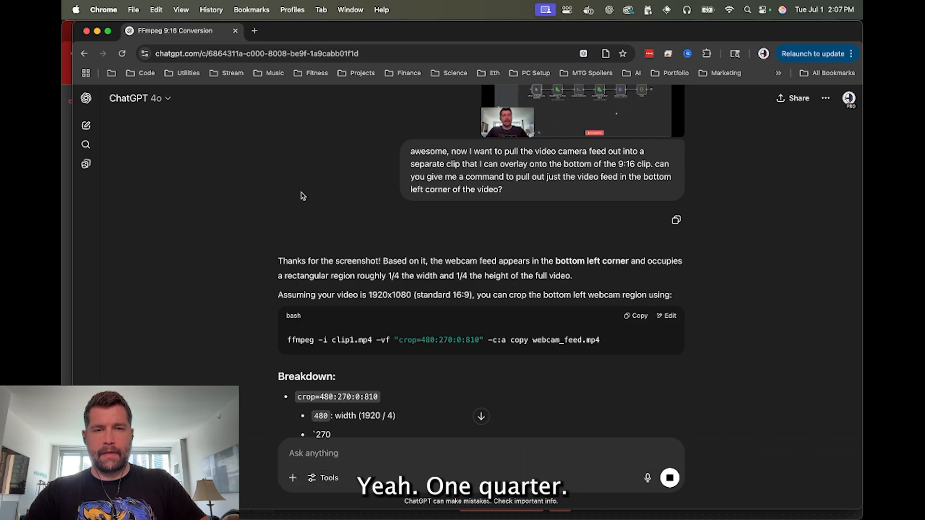
Review ChatGPT's webcam crop explanation, copy the clip1.mp4 command with crop=480:270:0:810, and paste it at the Terminal prompt in the clips folder.
scroll(391, 245, "down", 5)
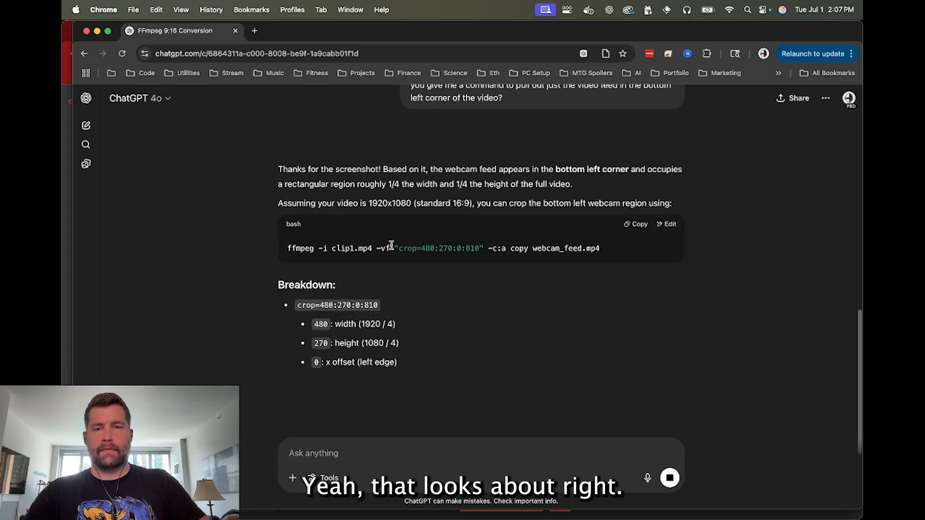
scroll(409, 262, "down", 1)
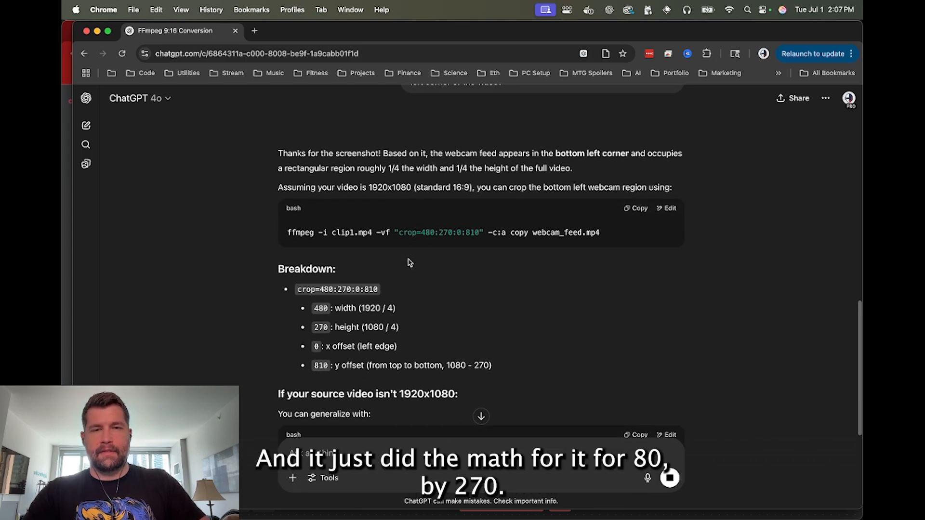
scroll(409, 262, "down", 1)
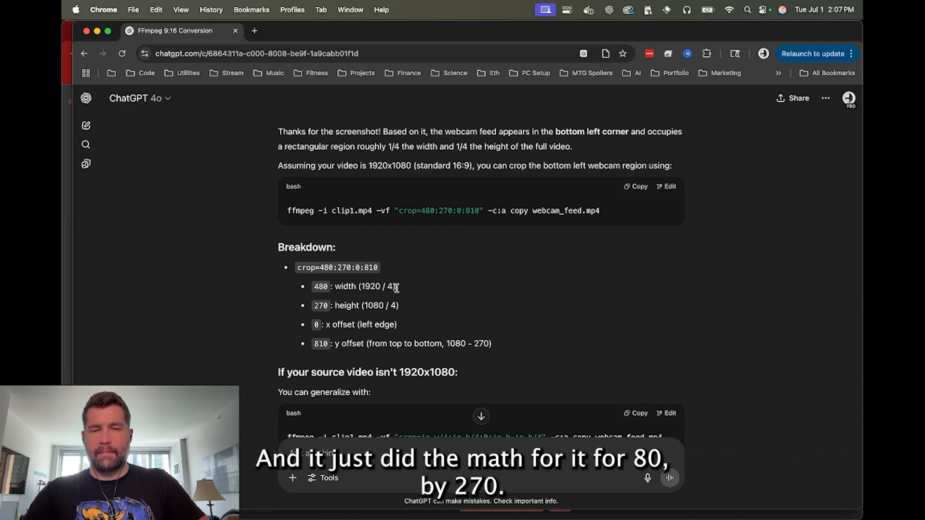
scroll(434, 281, "down", 3)
scroll(453, 288, "up", 4)
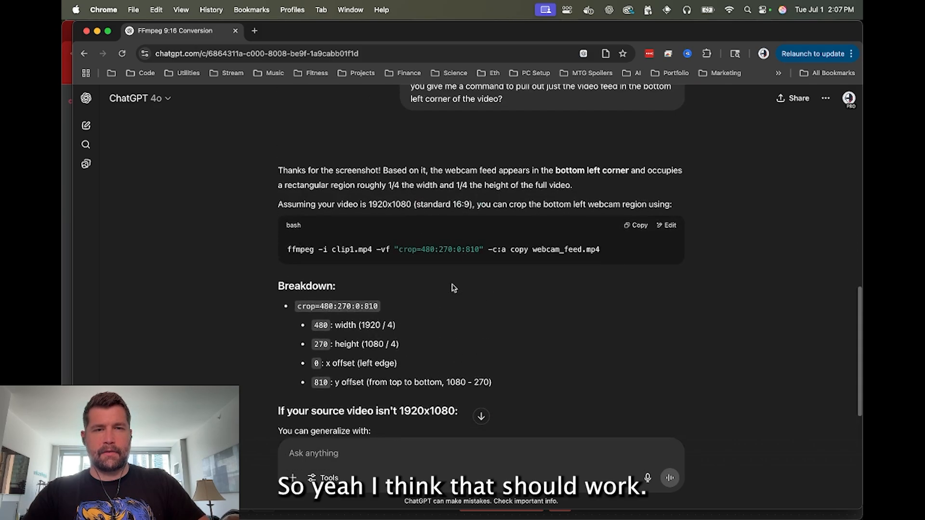
left_click(635, 225)
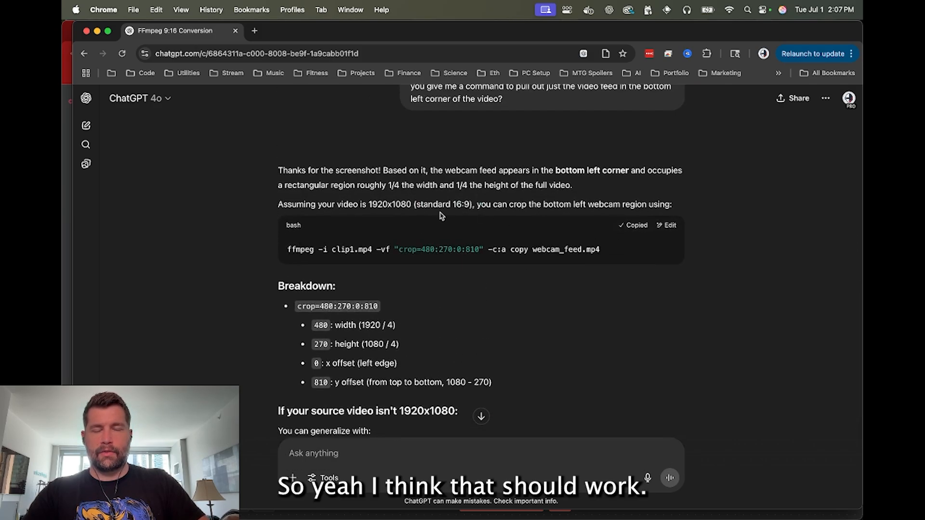
key("super+Tab")
key("super+Tab")
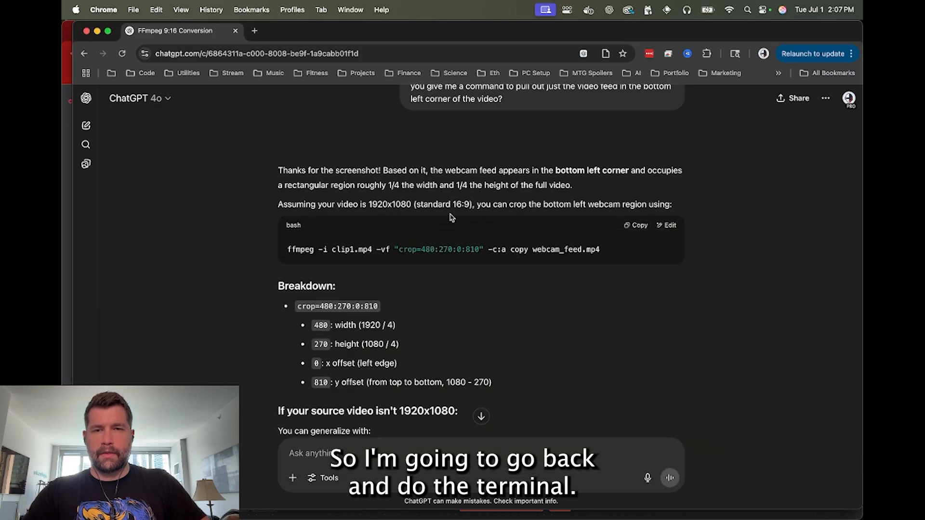
key("super+Tab")
key("super+Tab")
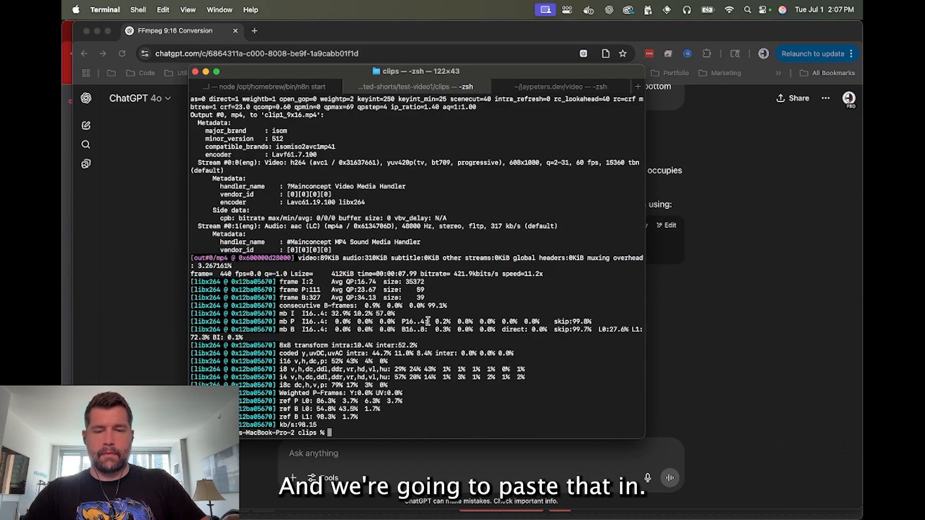
key("super+v")
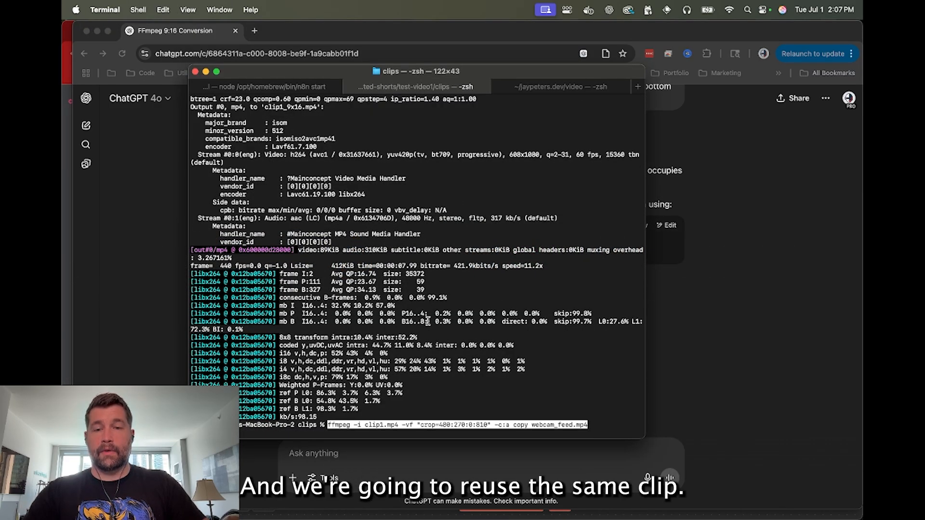
Check clip1.mp4 and clip1_9x16.mp4 in Finder's automated-shorts window, then run the pasted ffmpeg webcam crop command in Terminal.
key("super+Tab")
key("super+Tab")
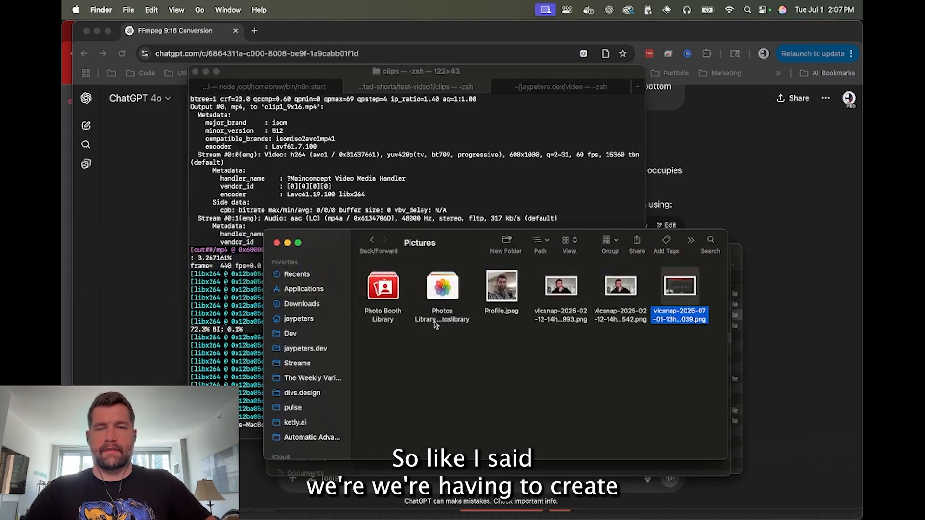
key("super+grave")
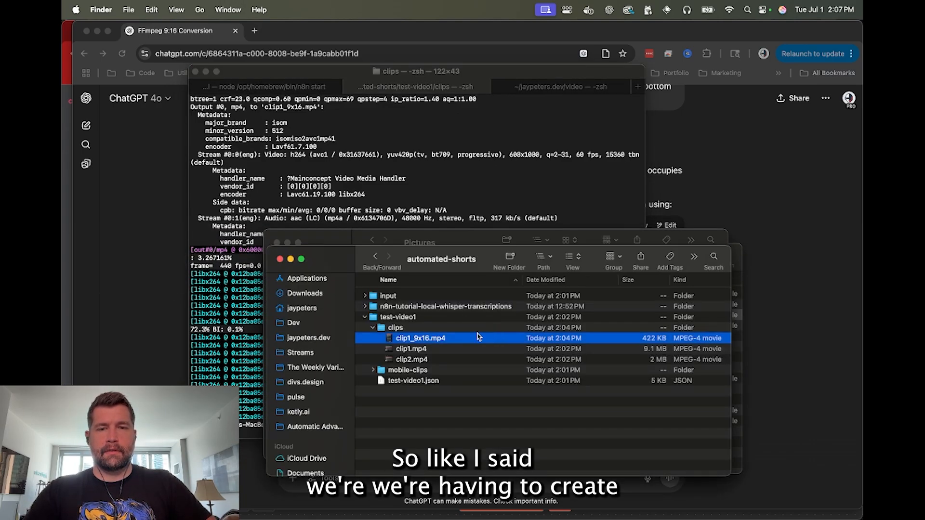
left_click(411, 350)
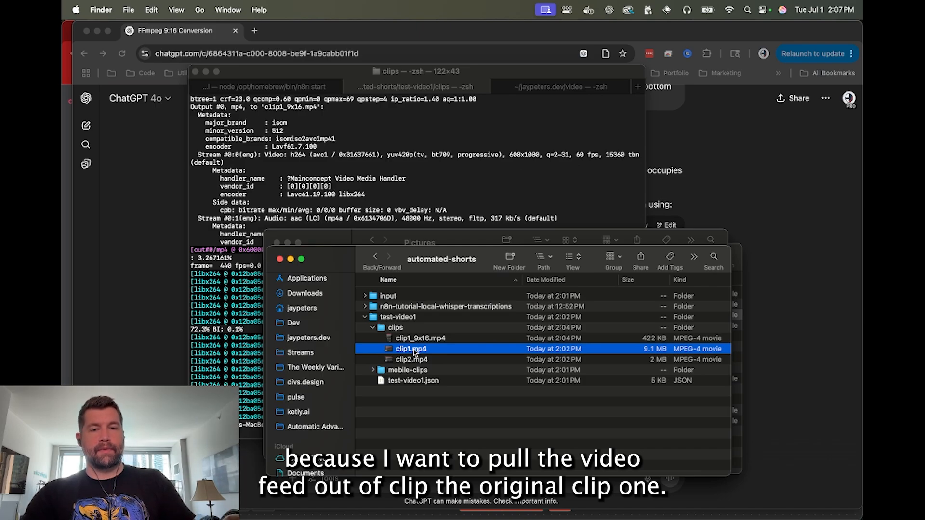
left_click(418, 339)
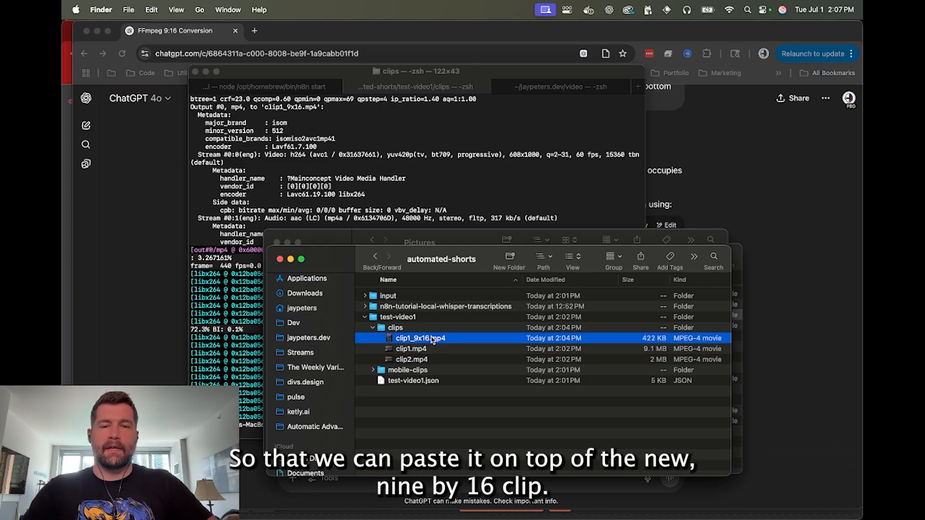
left_click(461, 183)
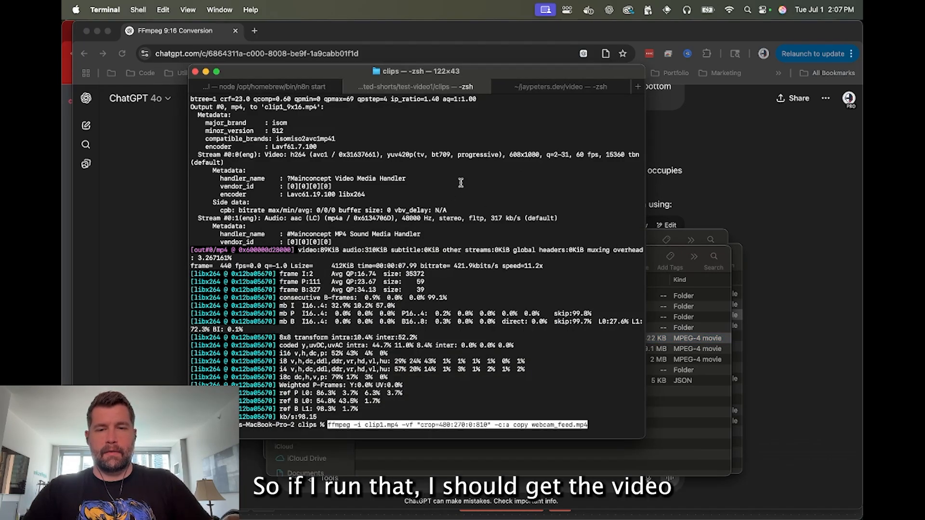
key("Return")
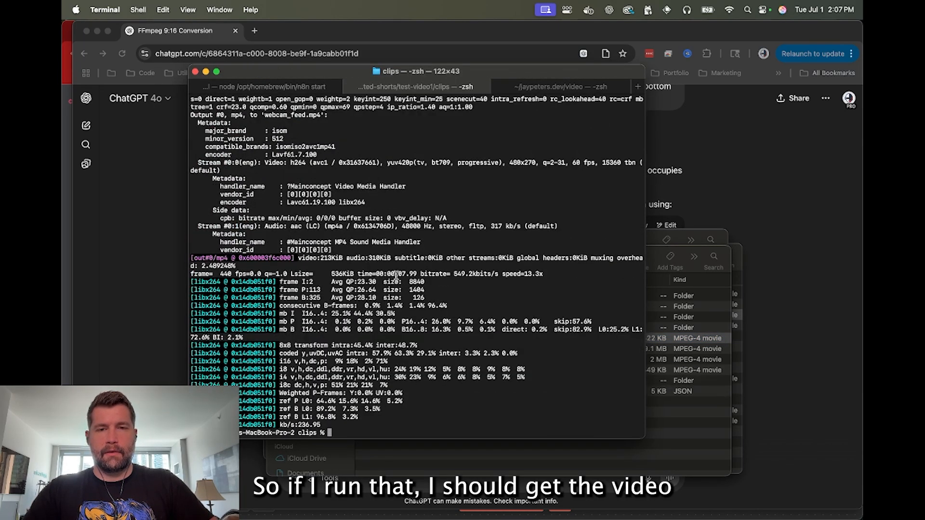
Open webcam_feed.mp4 from the clips folder in QuickTime Player, preview it briefly, and move its window clear for inspection.
left_click(659, 399)
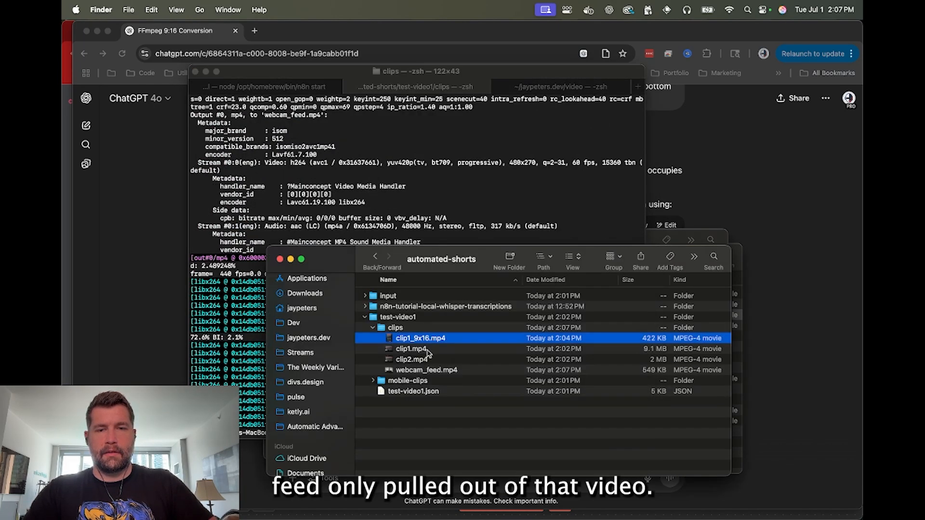
left_click(414, 371)
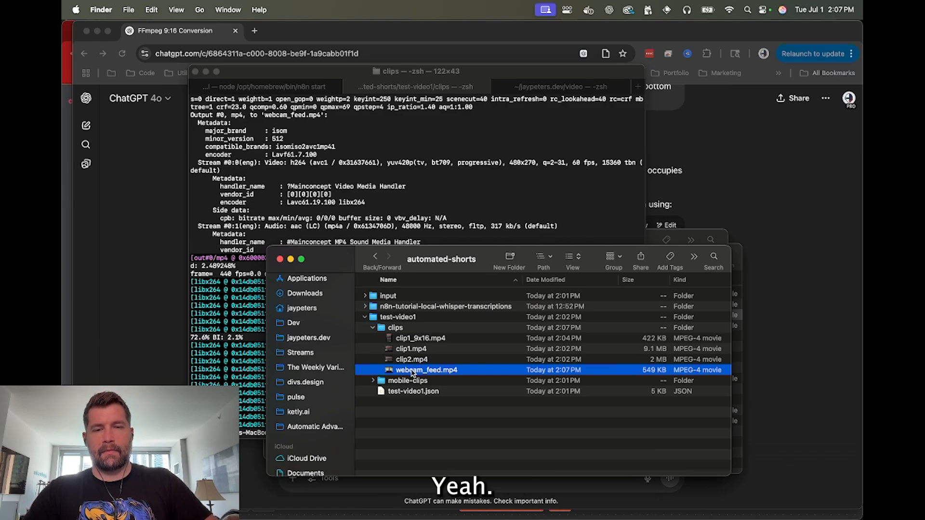
double_click(412, 371)
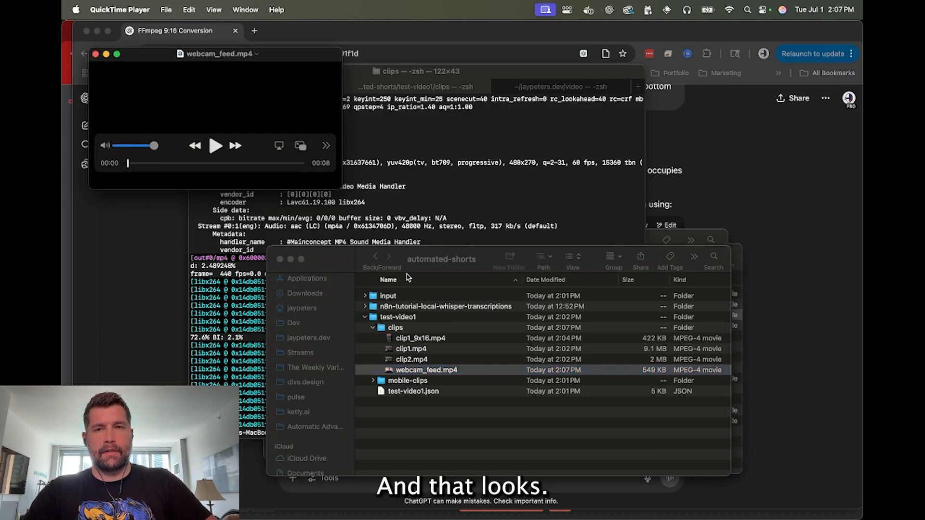
key("space")
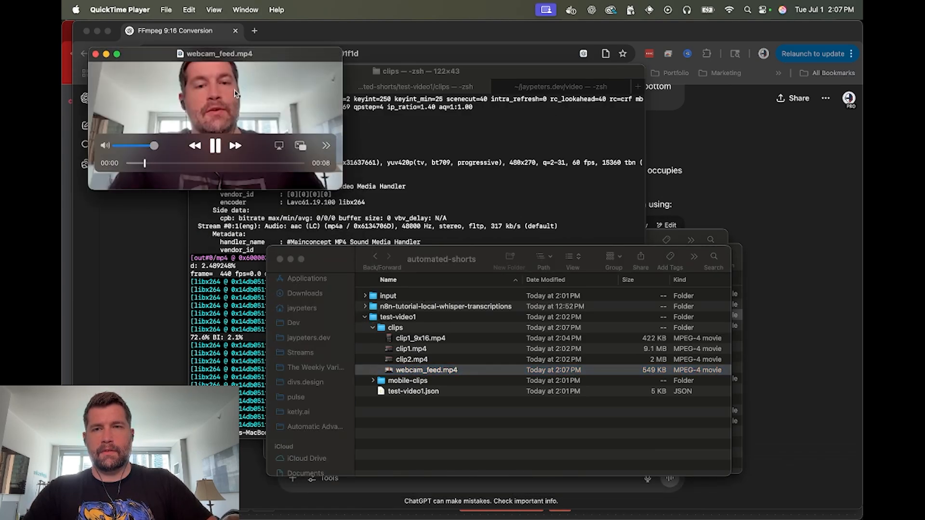
key("space")
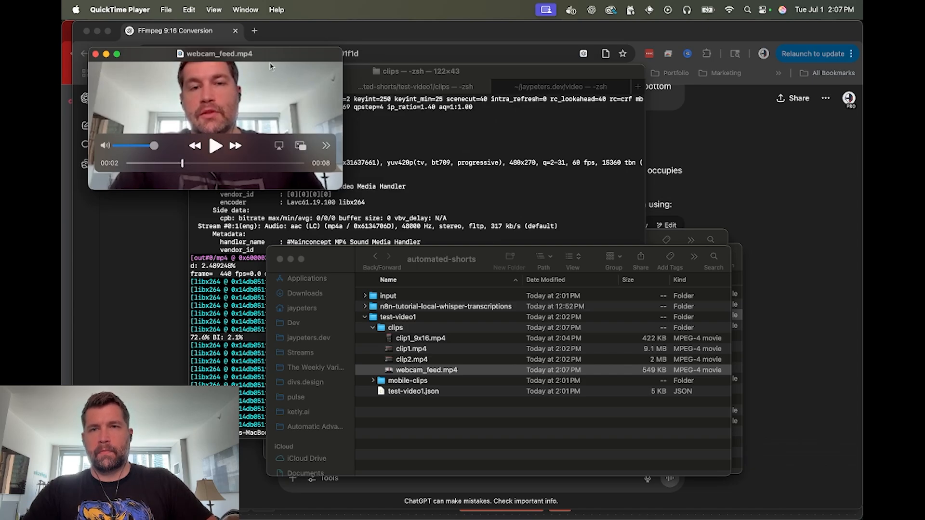
left_click_drag(283, 56, 520, 164)
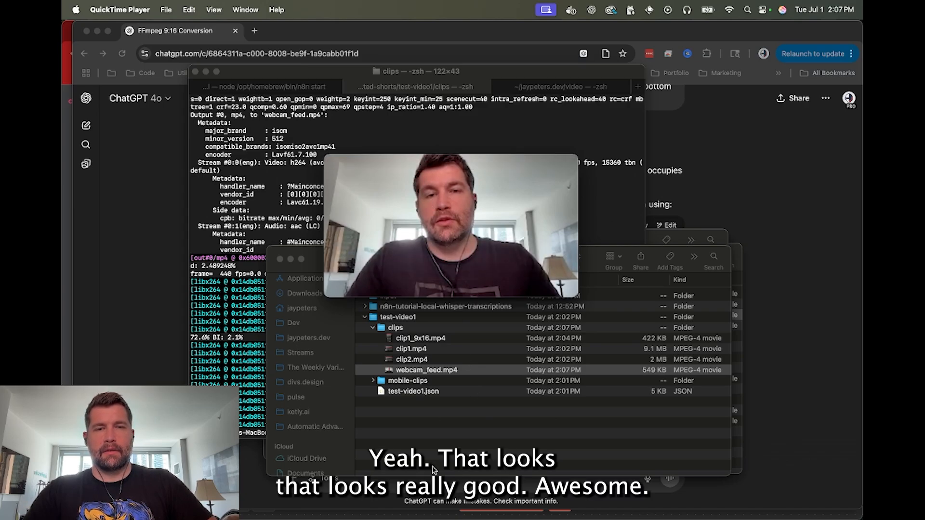
Open clip1_9x16.mp4 from the clips folder in VLC.
left_click(464, 419)
left_click(438, 337)
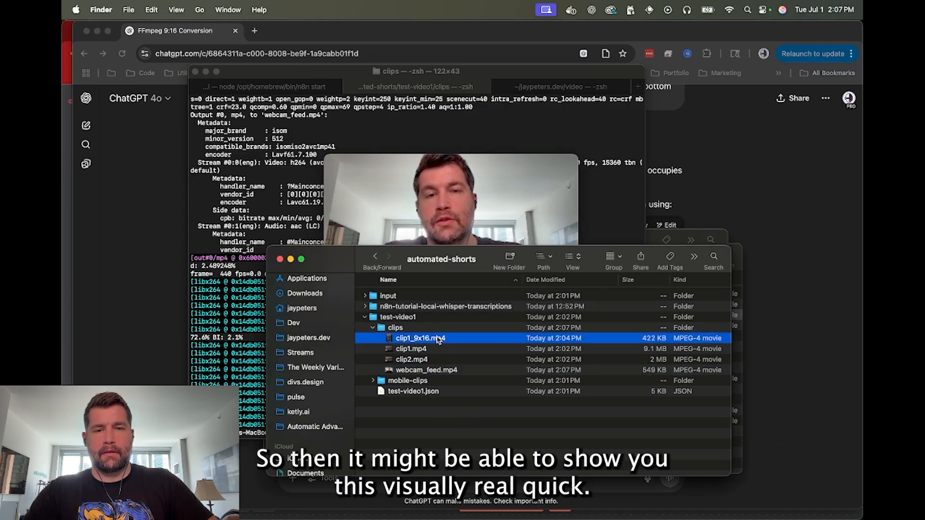
right_click(438, 337)
mouse_move(495, 320)
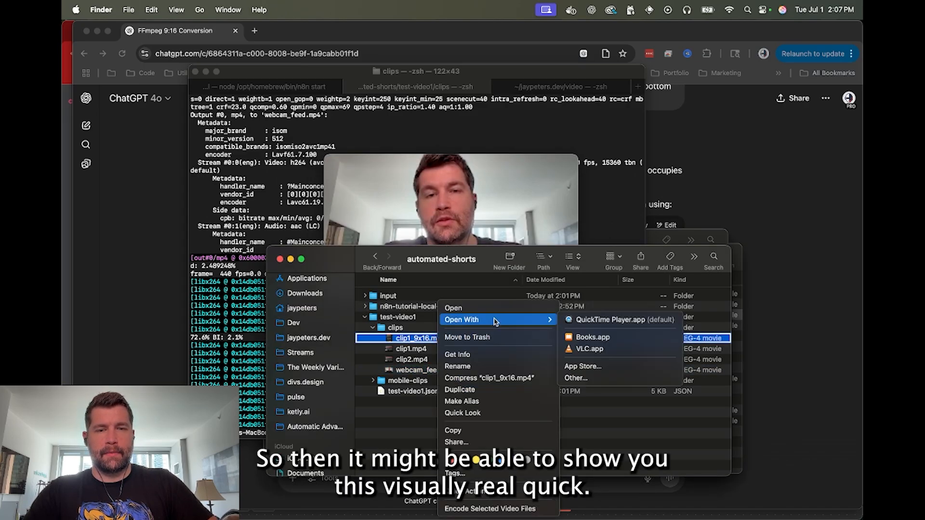
left_click(596, 350)
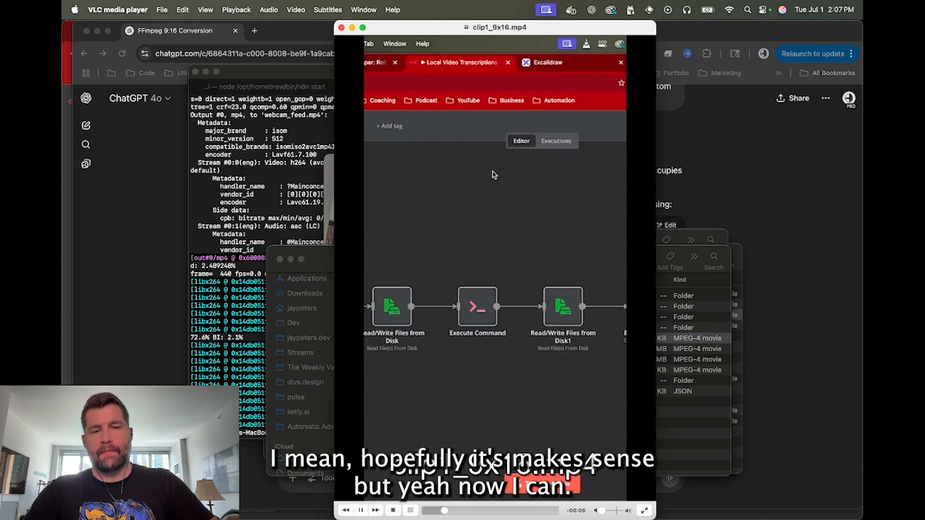
Bring the QuickTime webcam_feed.mp4 window forward and place it over the bottom of the vertical clip to mock up the overlay.
key("super+Tab")
key("super+Tab")
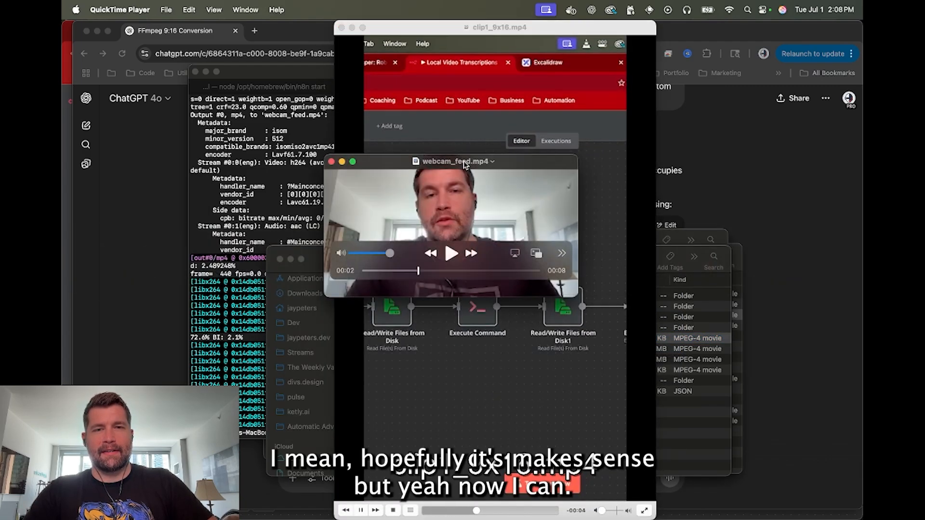
left_click_drag(534, 165, 579, 362)
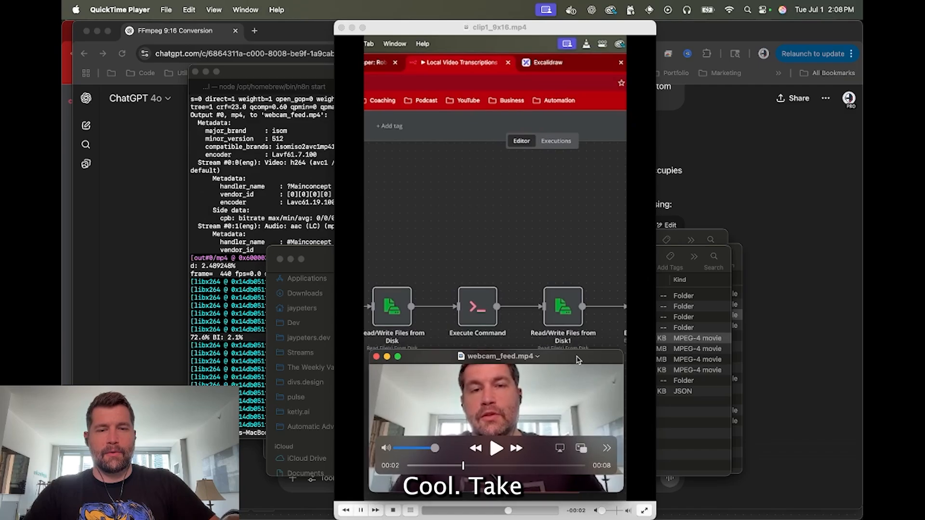
Return to the ChatGPT conversation in Chrome and begin a new prompt with "great! now let's overlay".
left_click(566, 242)
key("super+Tab")
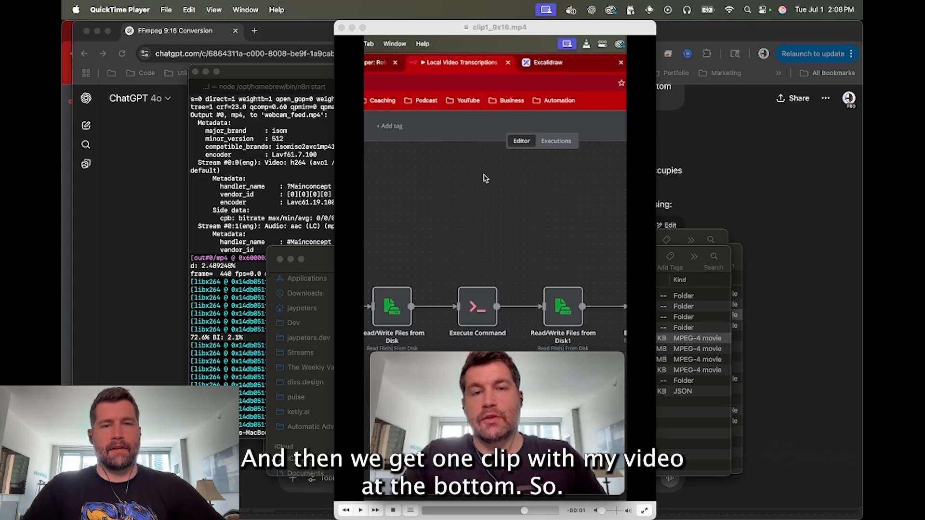
left_click(705, 158)
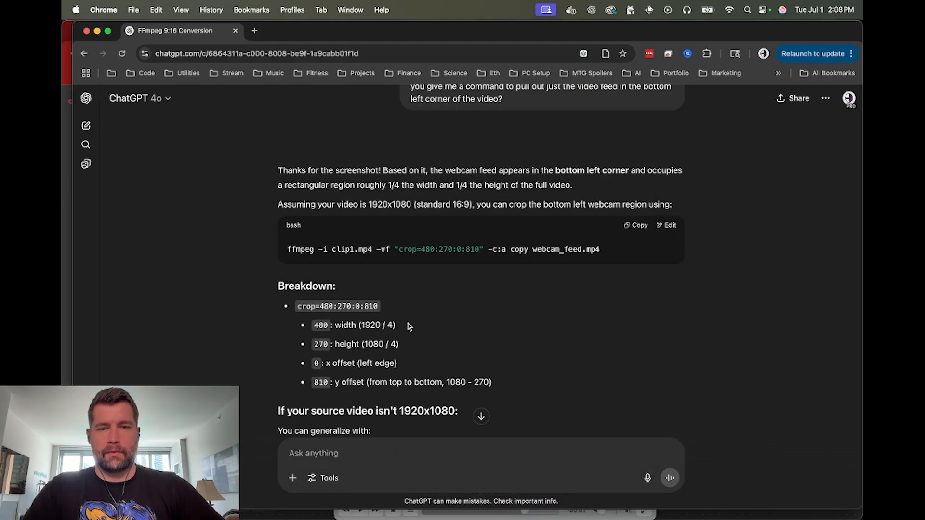
scroll(409, 327, "down", 3)
type("gre")
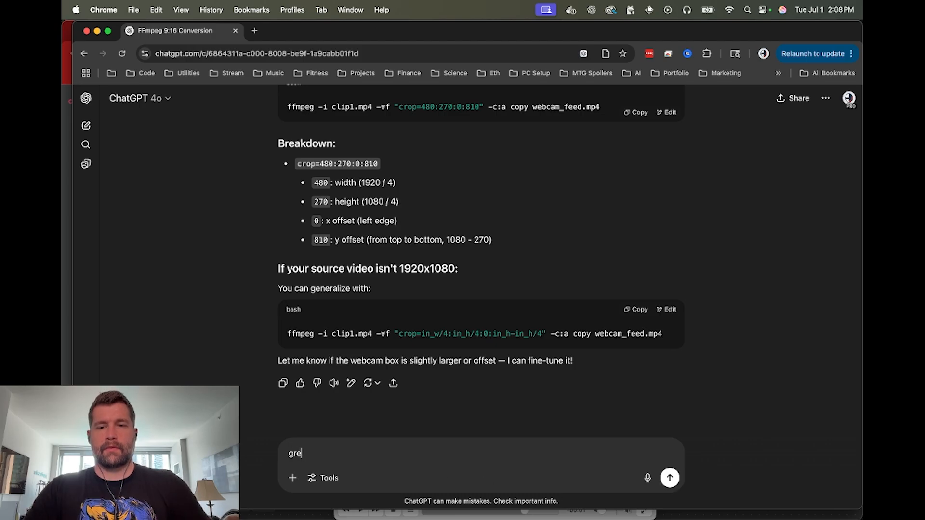
type("at!")
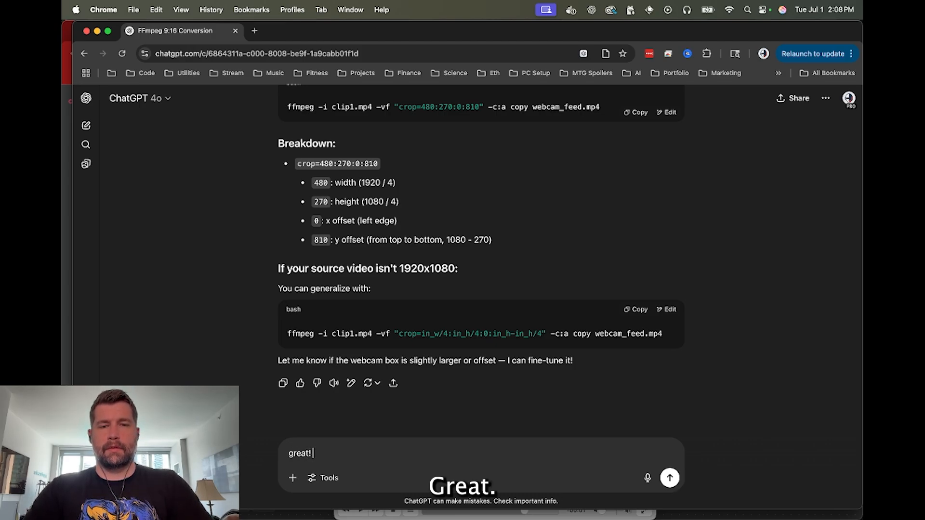
type(" now let's overl")
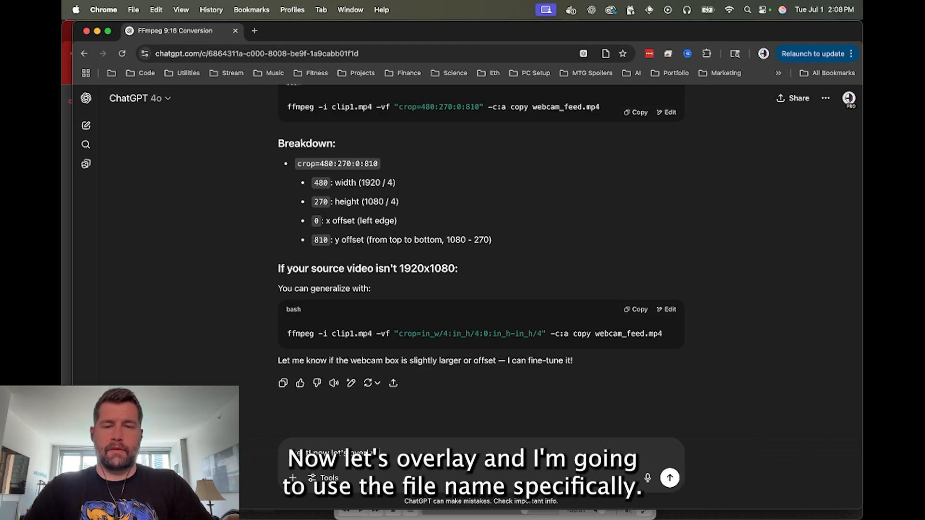
Switch to Finder to check the exact file names of the vertical clip and webcam feed, and return to the ChatGPT prompt.
key("super+Tab")
key("super+Tab")
key("super+Tab")
key("Tab")
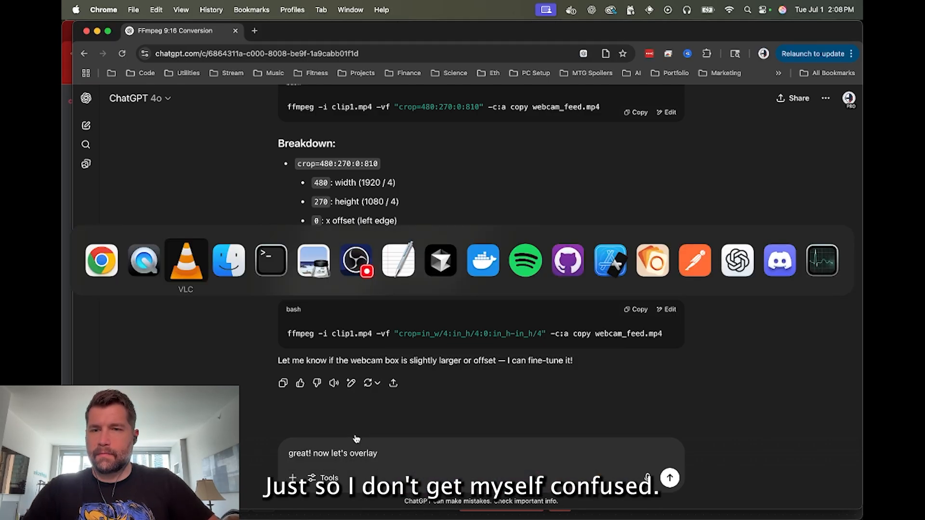
key("super+Tab")
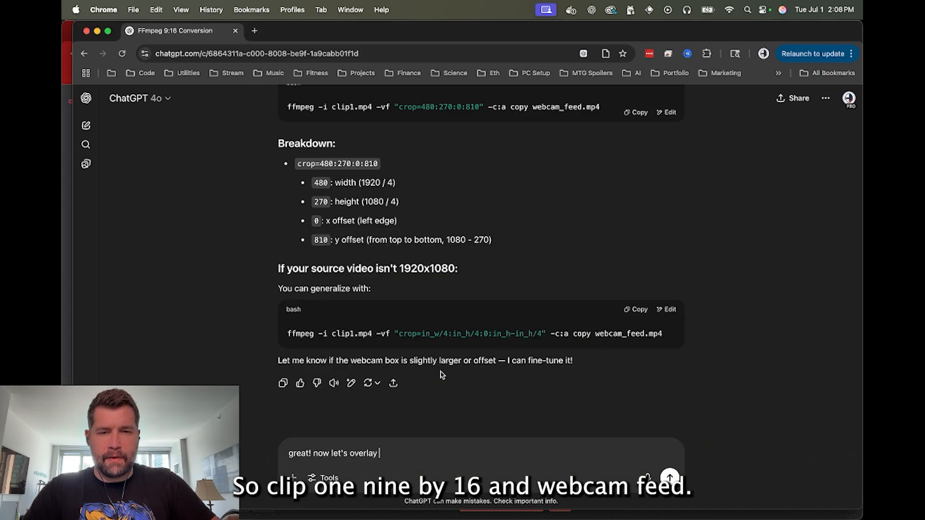
key("super+Tab")
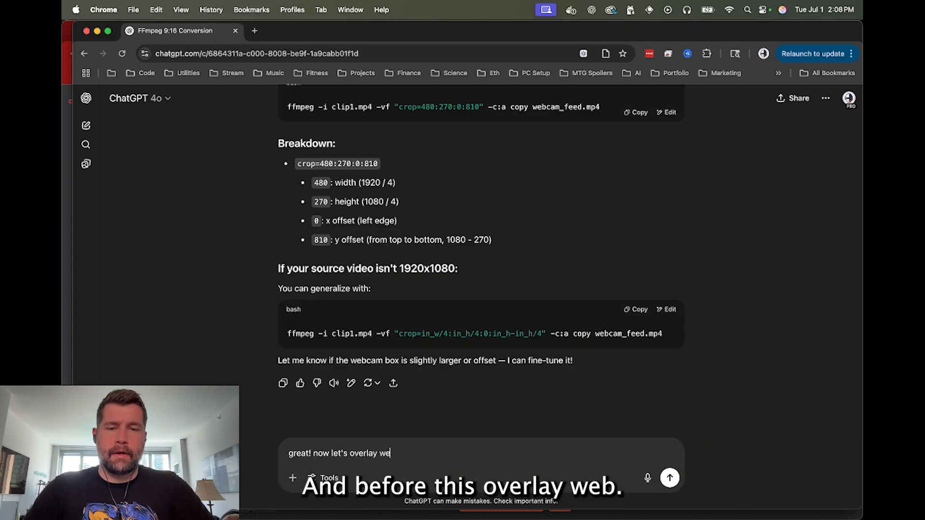
Complete the prompt with "webcam_feed.mp4 on the bottom of clip1_9x16.mp4", checking the file extension in Finder, and send it.
type("cam_feed.mp4")
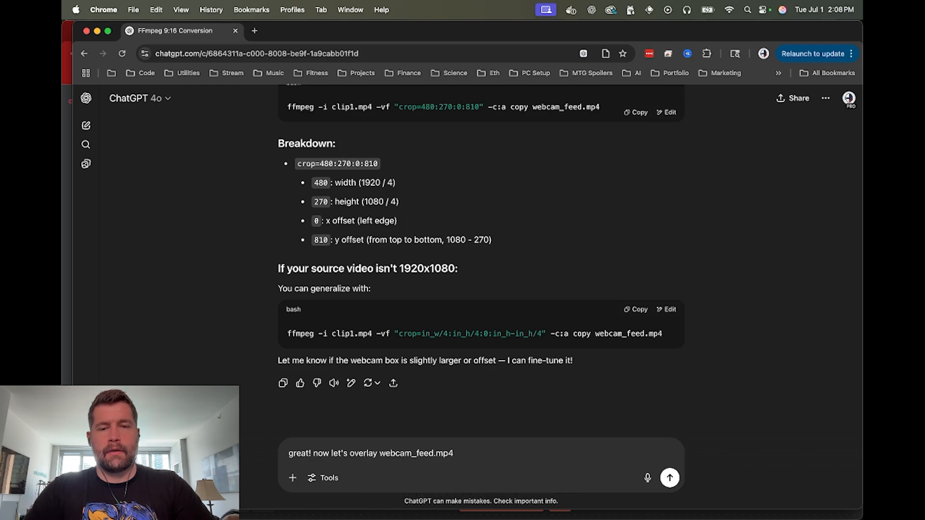
type(" on the bottom of ")
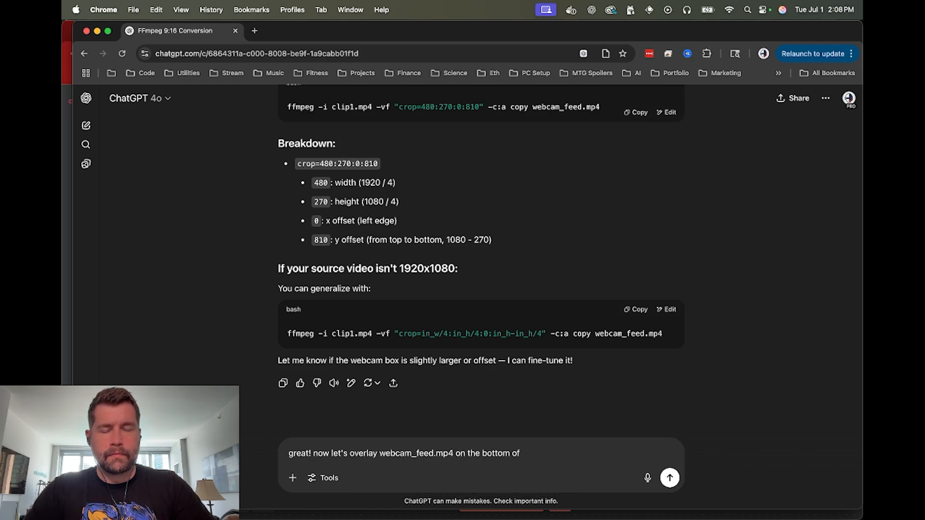
type("clip")
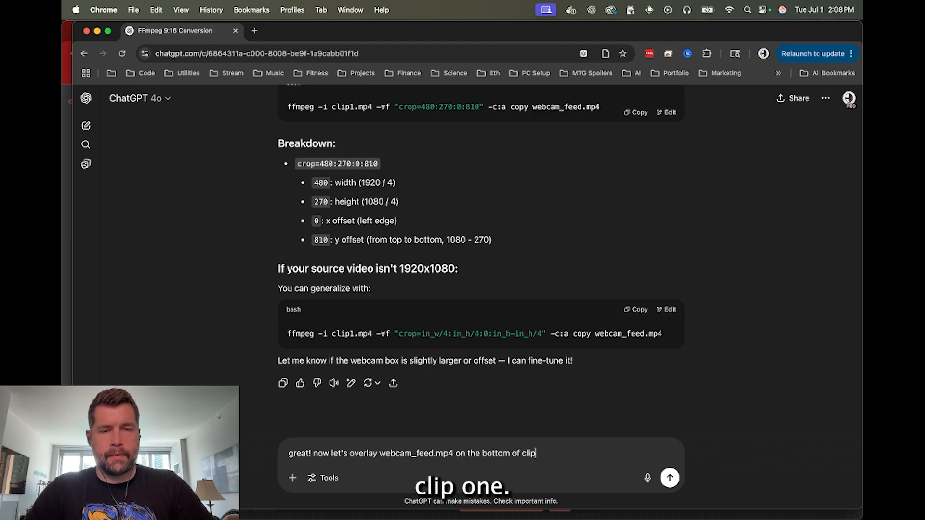
type("1_9x16")
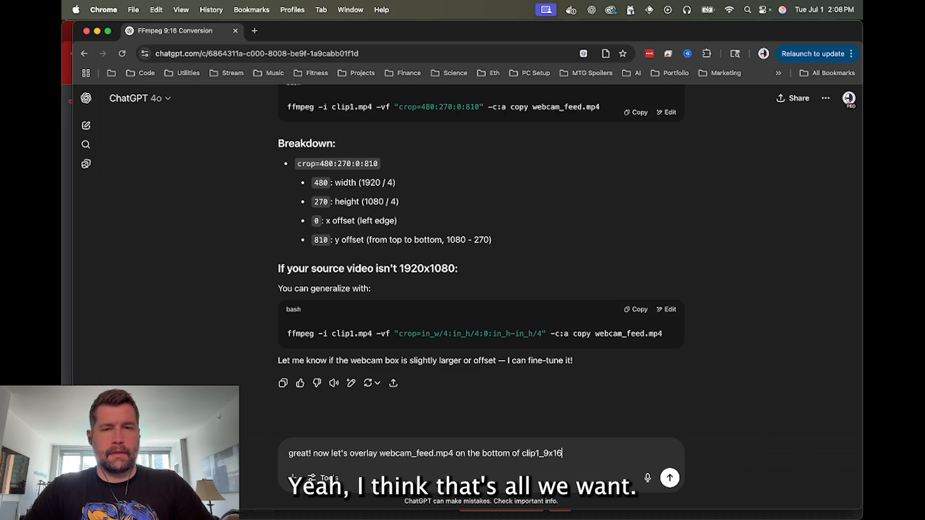
key("super+Tab")
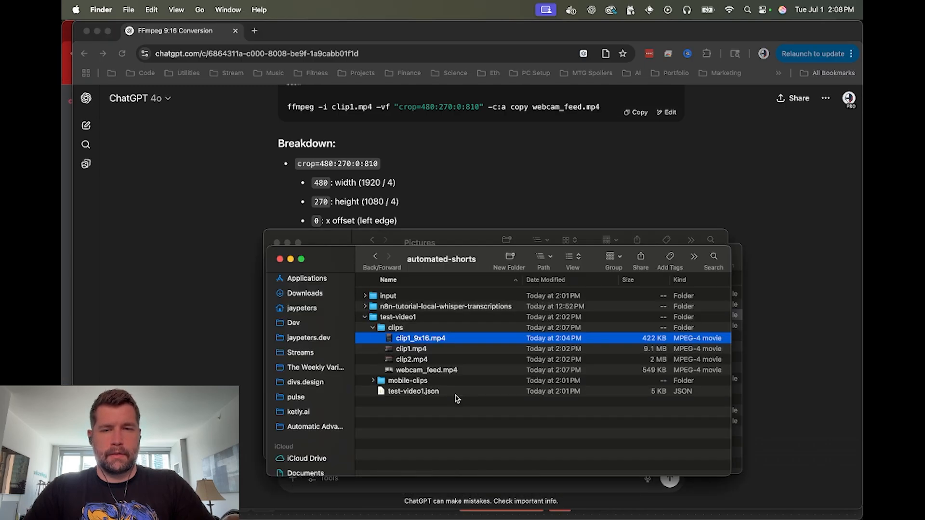
key("super+Tab")
type(".m")
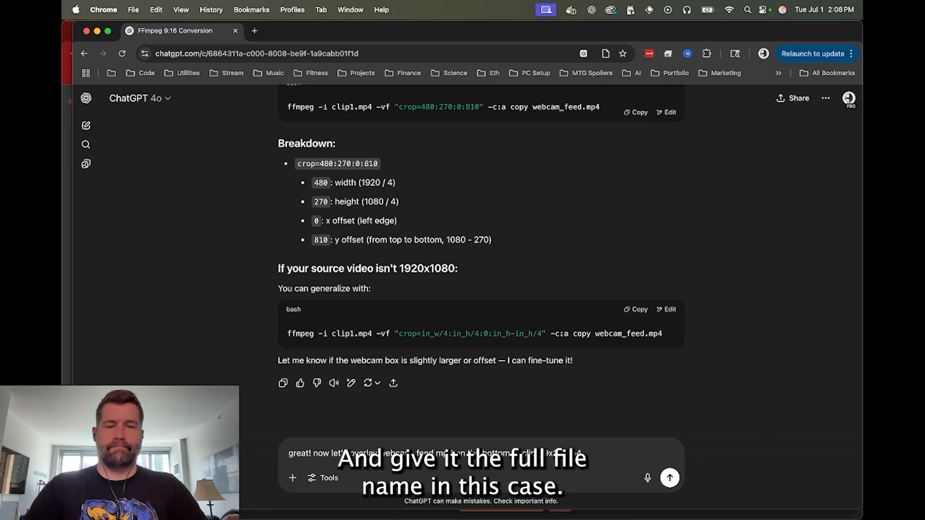
key("Return")
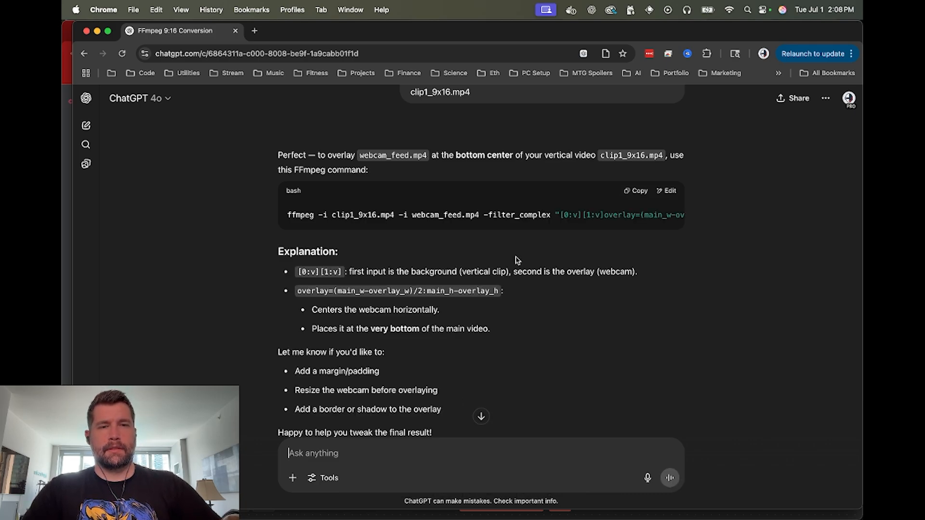
Copy ChatGPT's ffmpeg overlay command and read through its full length, including the filter and output file name.
left_click(638, 195)
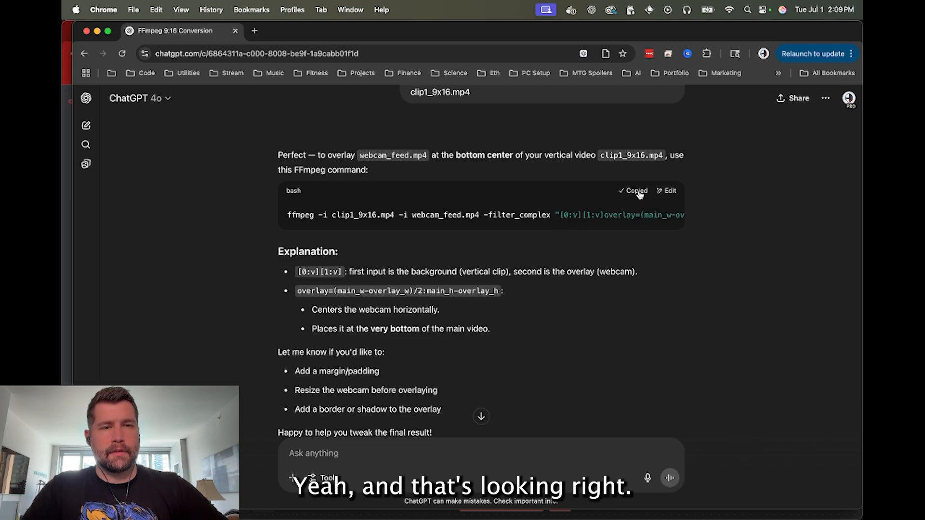
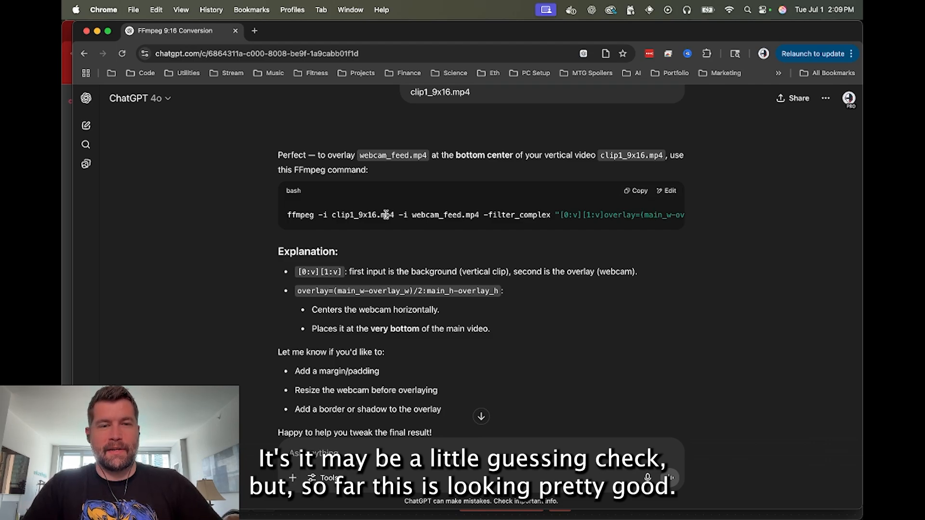
scroll(386, 214, "right", 5)
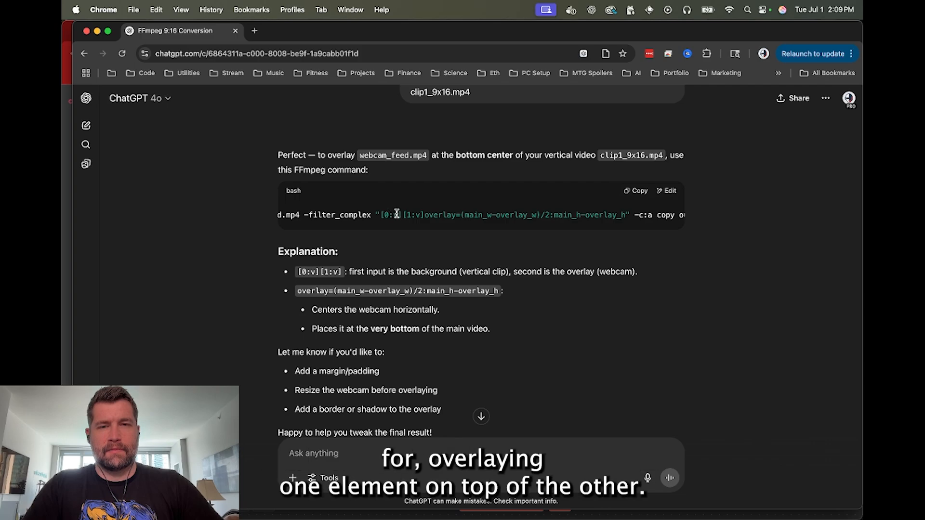
scroll(463, 209, "right", 1)
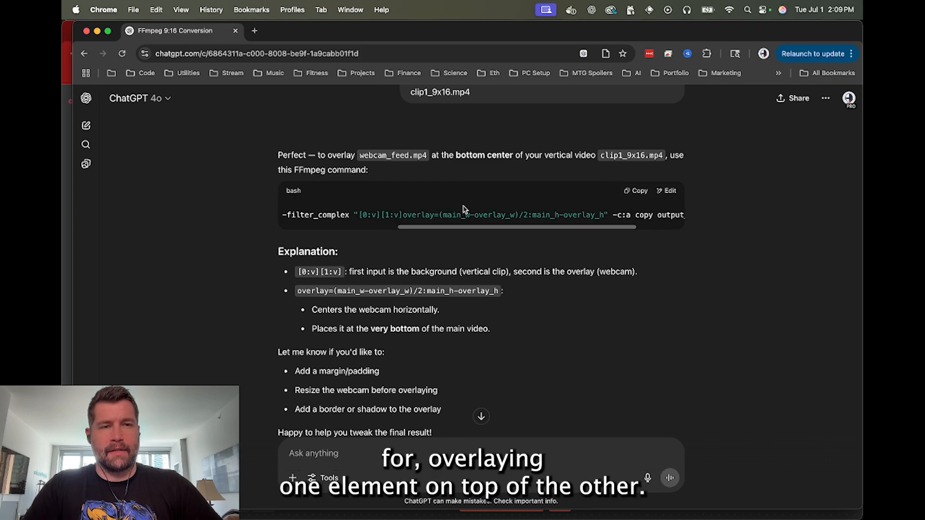
scroll(463, 209, "right", 5)
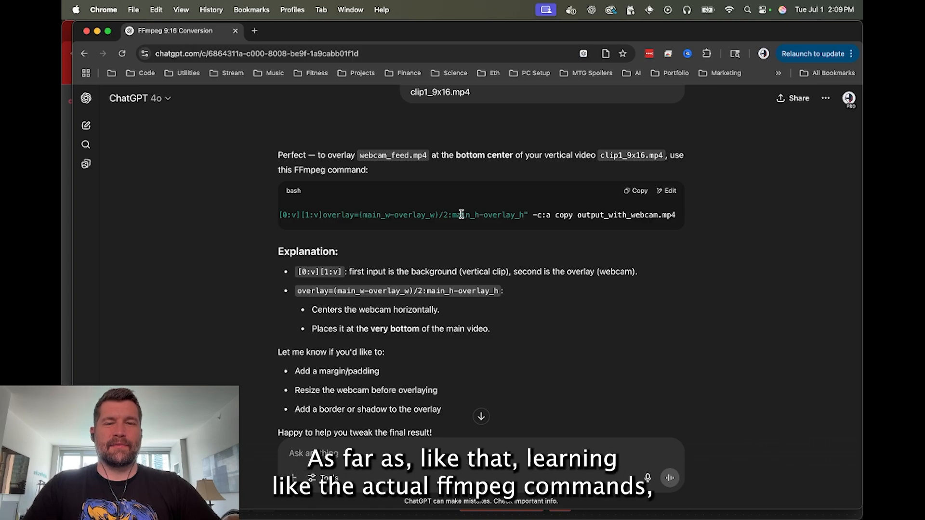
scroll(459, 214, "left", 6)
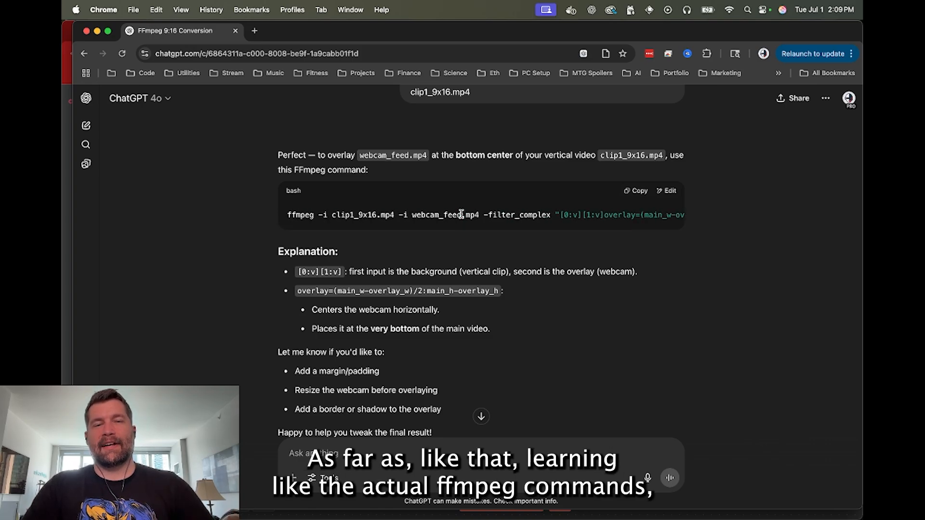
Switch to Terminal and paste the copied ffmpeg overlay command at the clips folder prompt.
key("super+Tab")
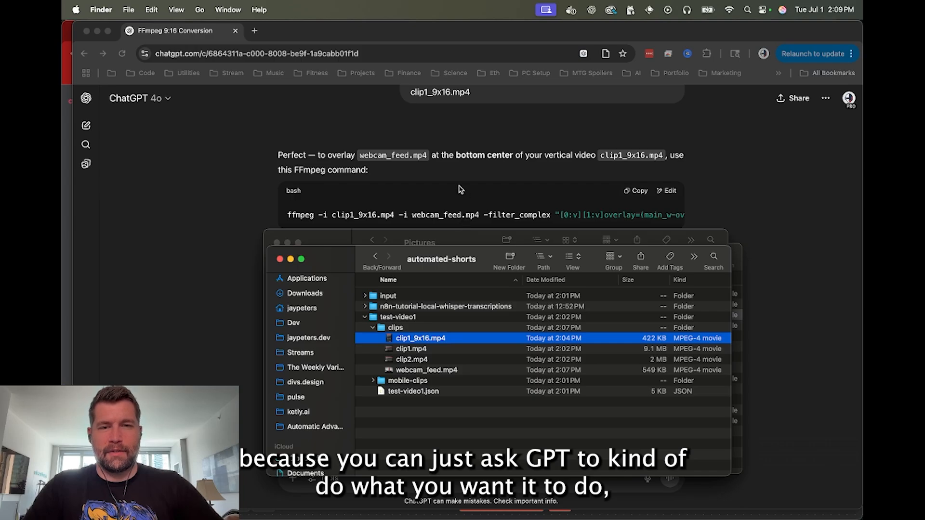
key("super+Tab")
key("super+Tab")
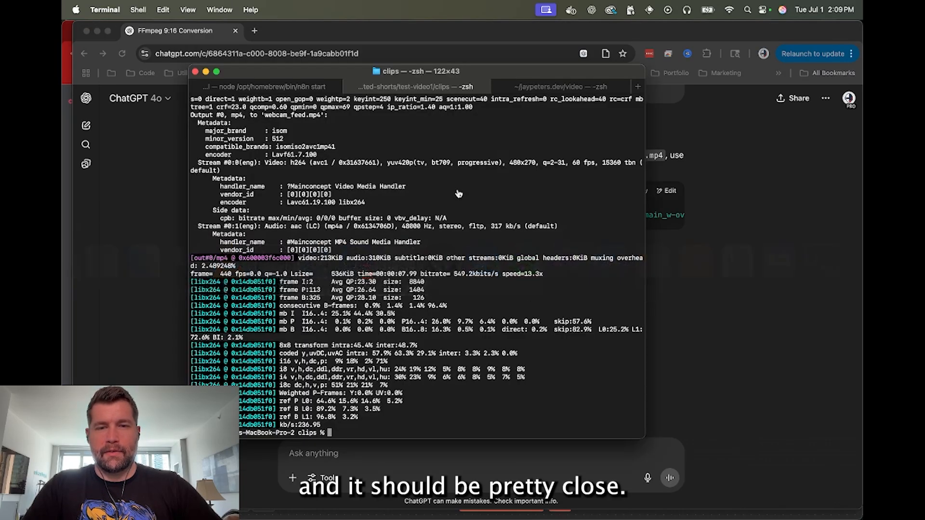
type("ffmpeg -i clip1_9x16.mp4 -i webcam_feed.mp4 -filter_complex \"[0:v][1:v]overlay=(main_w-overlay_w)/2:main_h-overlay_h\" -c:a copy output_with_webcam.mp4")
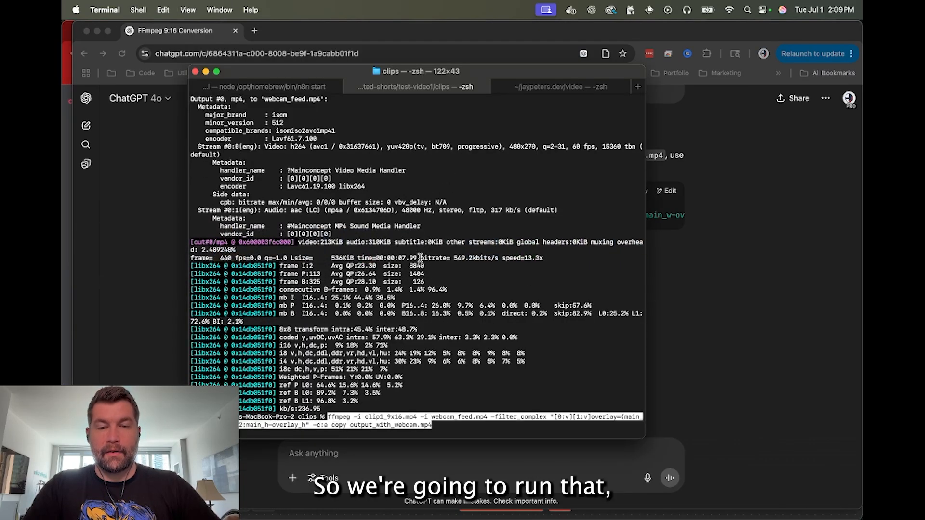
key("Right")
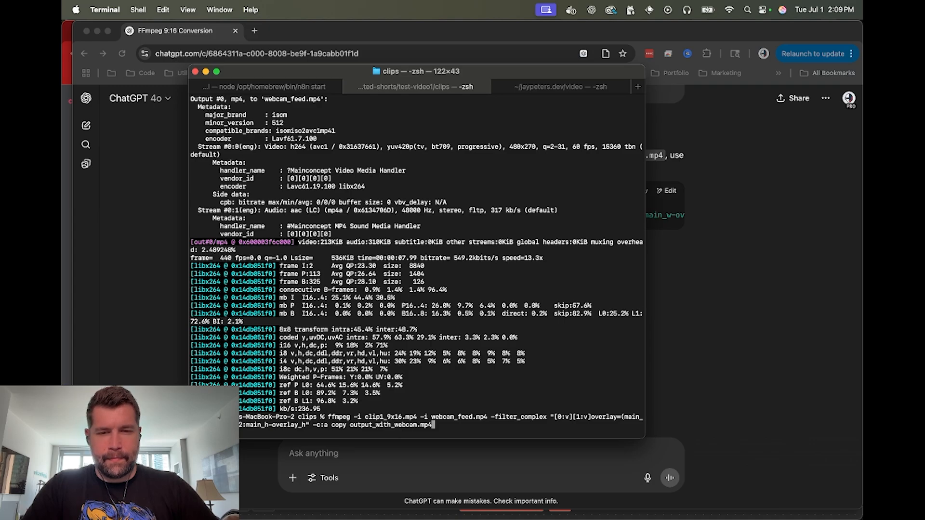
Change the pasted command's output file name to output_clip1.mp4 and run the command.
key("Left")
key("Left")
key("Left")
key("Left")
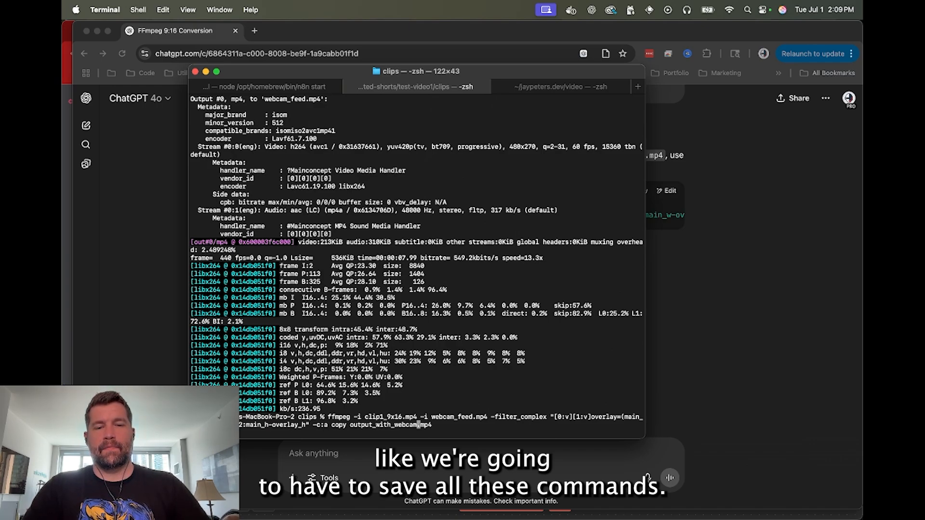
key("BackSpace")
key("BackSpace")
key("BackSpace")
key("BackSpace")
key("BackSpace")
key("BackSpace")
key("BackSpace")
key("BackSpace")
key("BackSpace")
key("BackSpace")
key("BackSpace")
key("BackSpace")
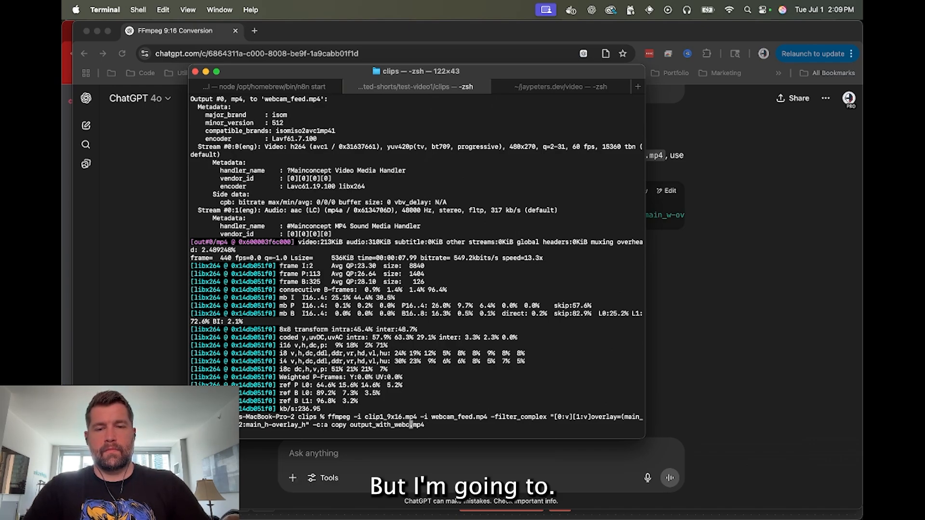
key("BackSpace")
key("BackSpace")
key("BackSpace")
key("BackSpace")
key("BackSpace")
key("BackSpace")
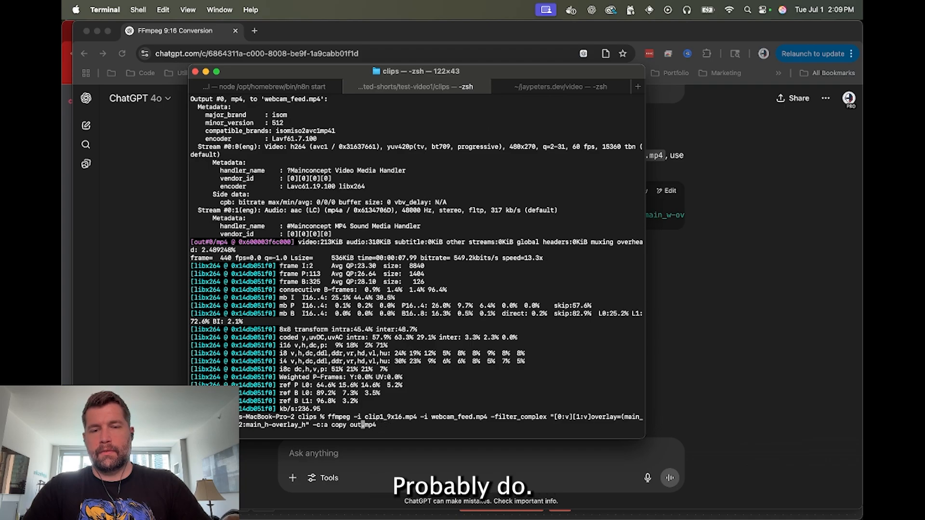
type("output_")
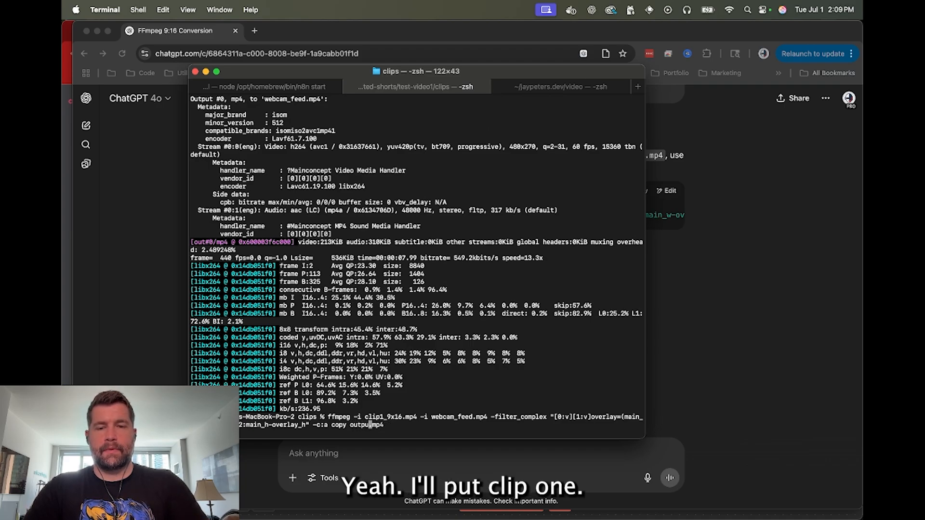
type("clip1")
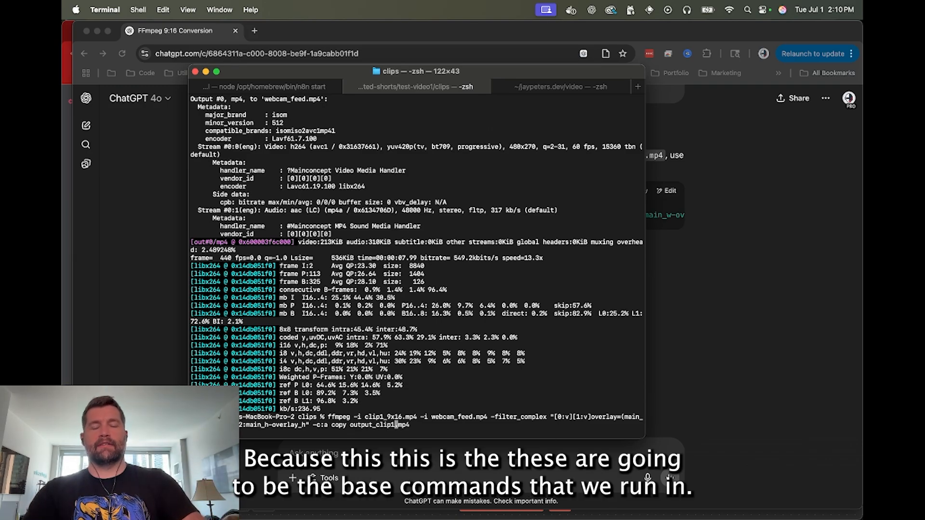
key("Return")
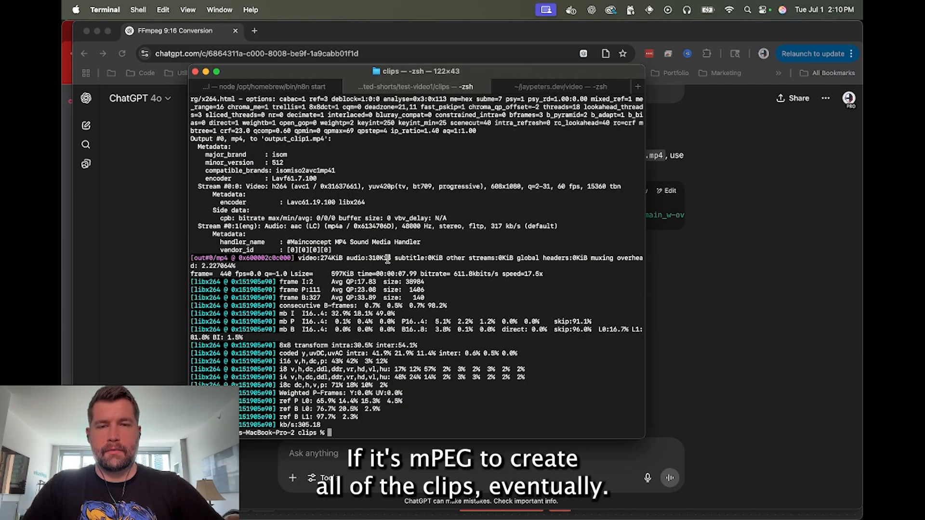
Open output_clip1.mp4 from Finder's clips folder in QuickTime Player, move its window clear of the webcam, and play it.
key("super+Tab")
key("super+Tab")
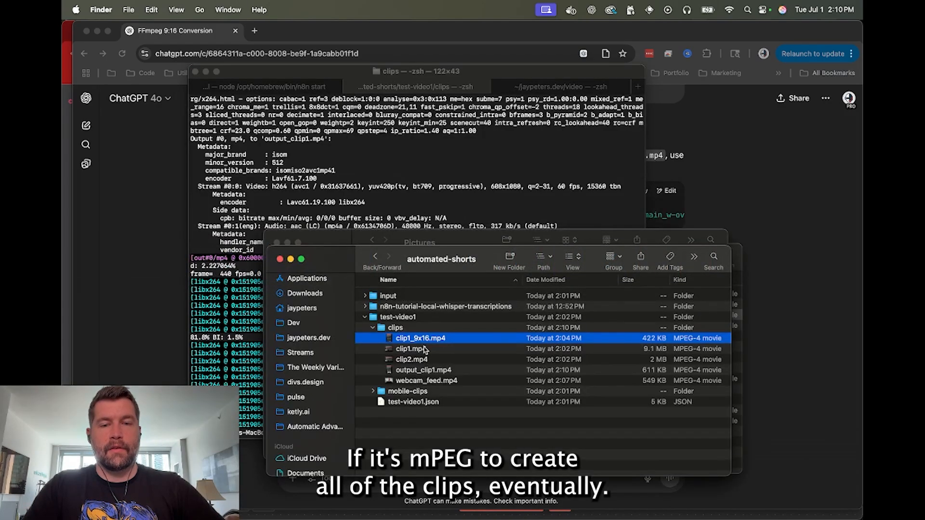
left_click(413, 372)
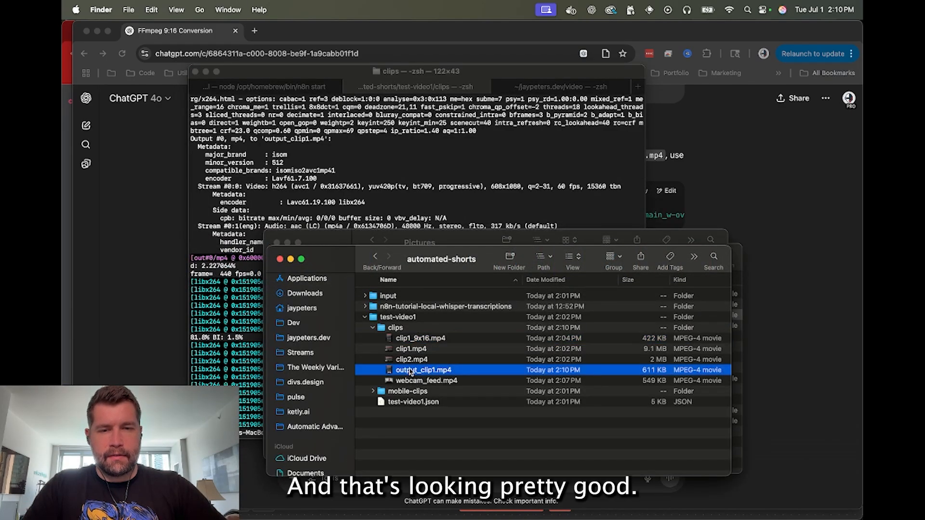
double_click(411, 371)
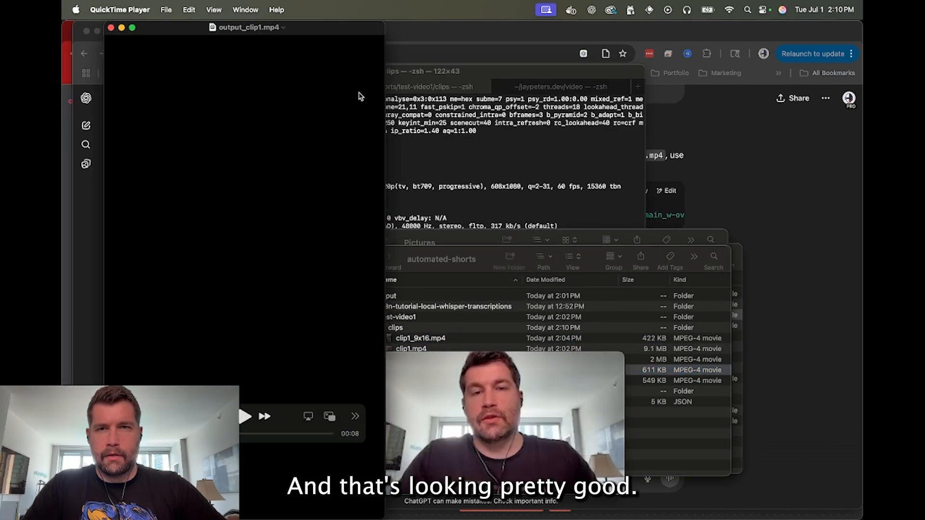
left_click_drag(295, 29, 557, 32)
key("space")
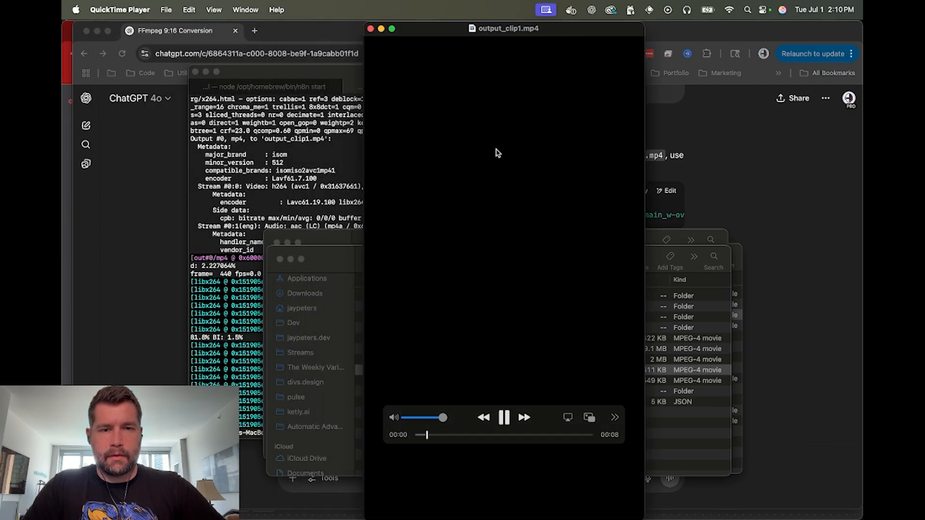
Pause output_clip1.mp4 to inspect the webcam overlay, shrink and reposition its window, and close the video.
key("space")
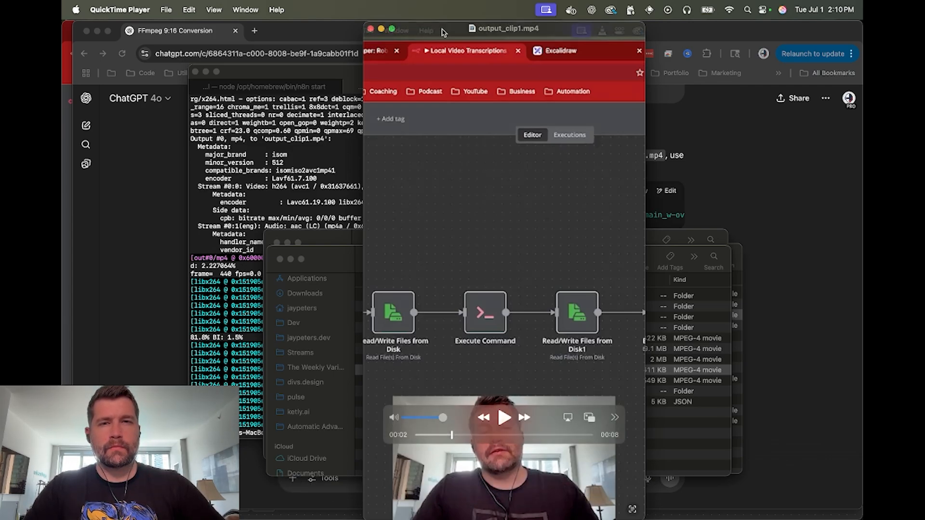
left_click_drag(366, 24, 447, 169)
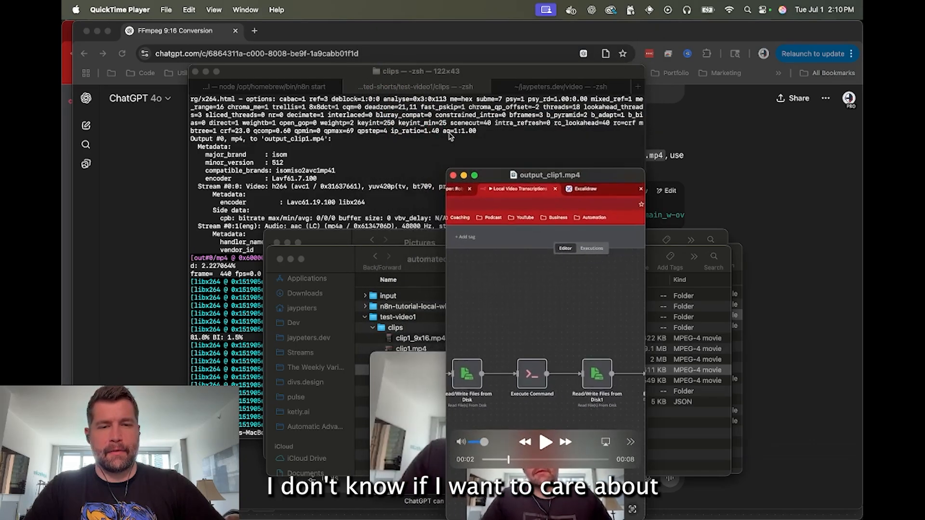
left_click_drag(551, 176, 494, 80)
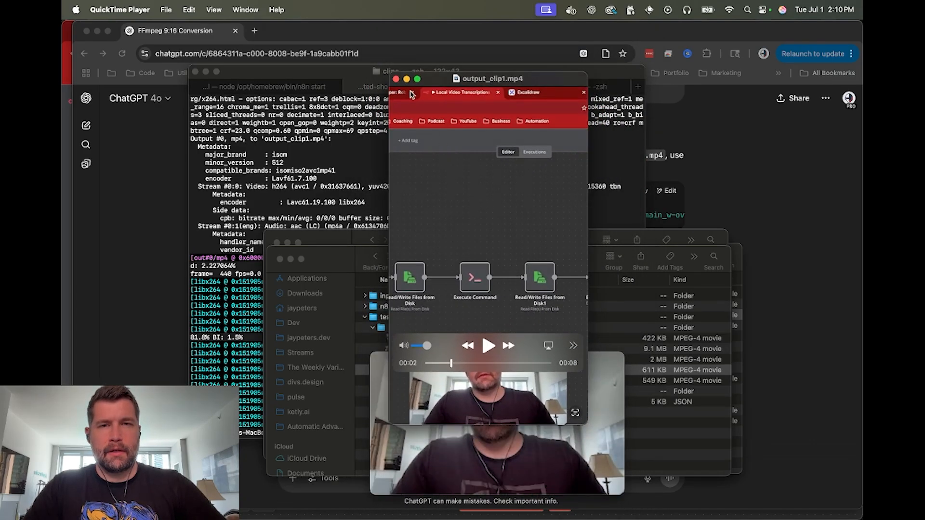
left_click(396, 79)
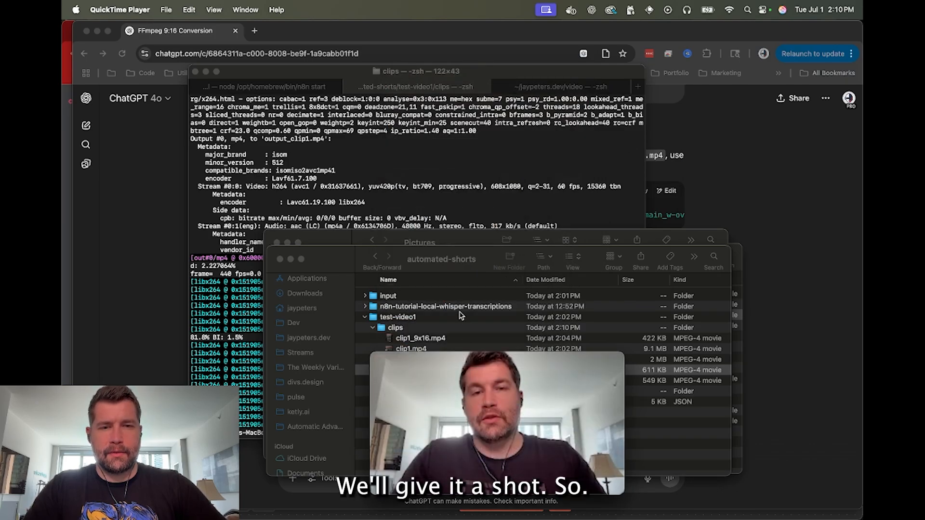
Open output_clip1.mp4 from Finder's clips folder in VLC and pause it on a frame showing the webcam overlay.
left_click(480, 256)
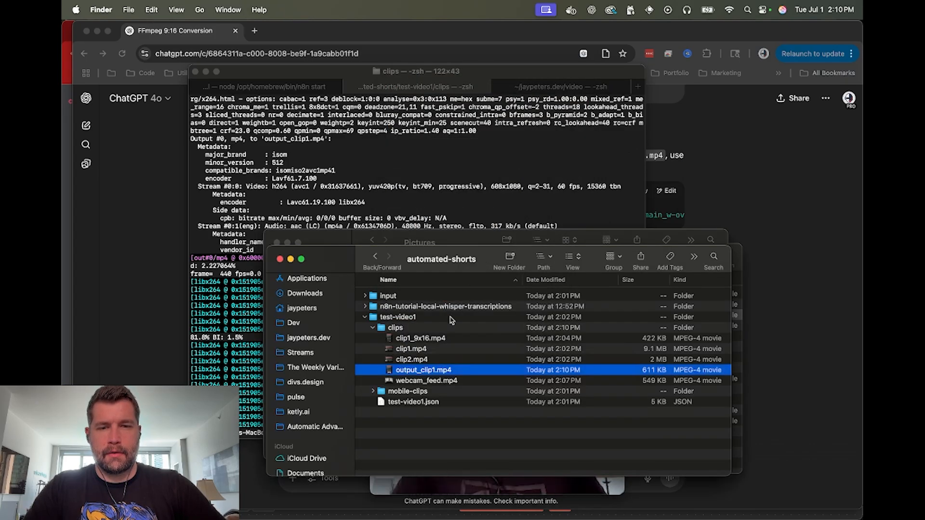
left_click(440, 380)
left_click(438, 370)
right_click(438, 371)
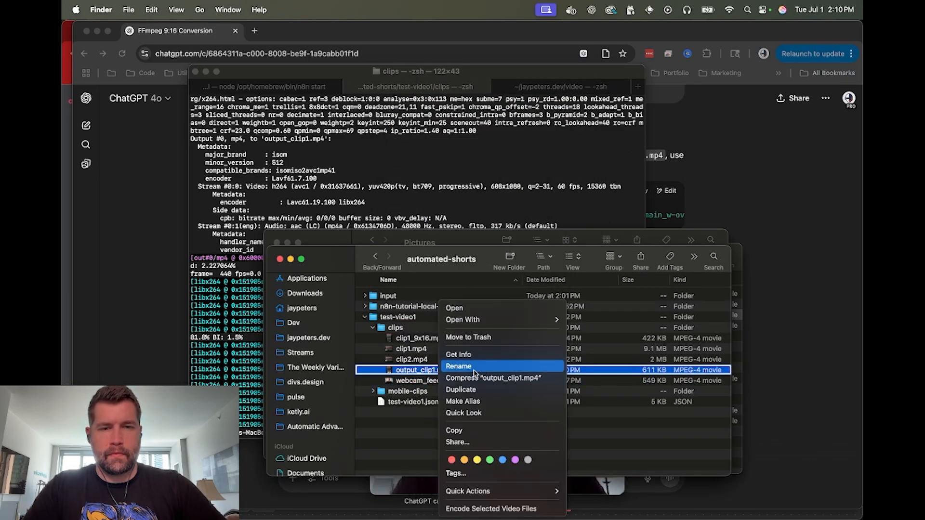
mouse_move(505, 320)
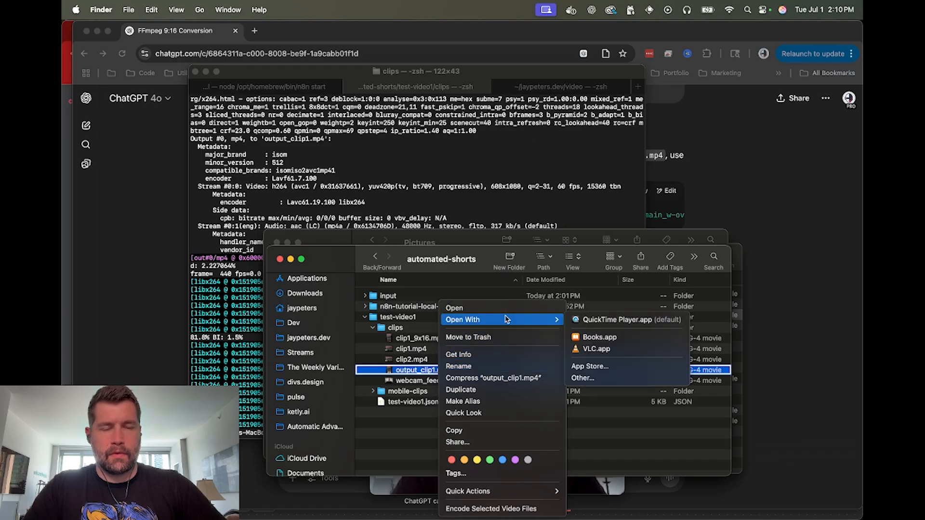
left_click(597, 349)
key("space")
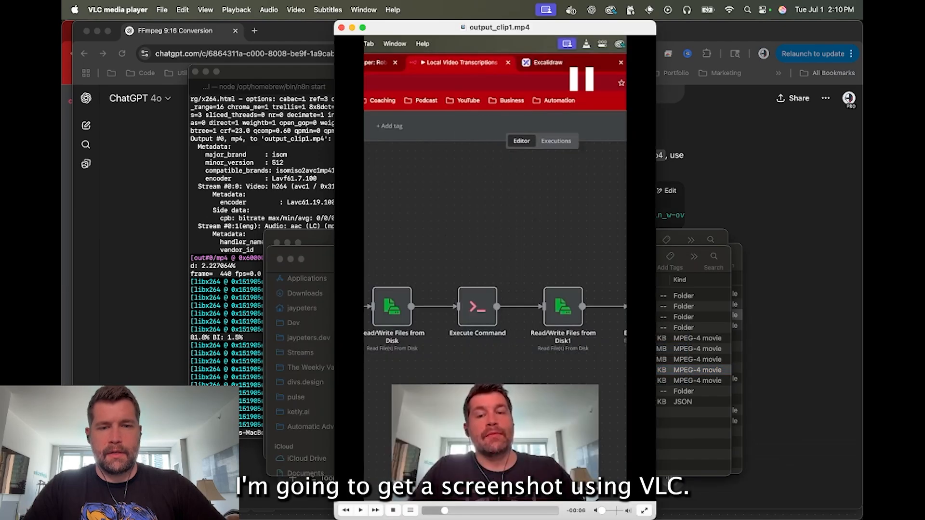
Save a VLC snapshot of the paused frame and select the new image in Finder's Pictures folder.
left_click(294, 10)
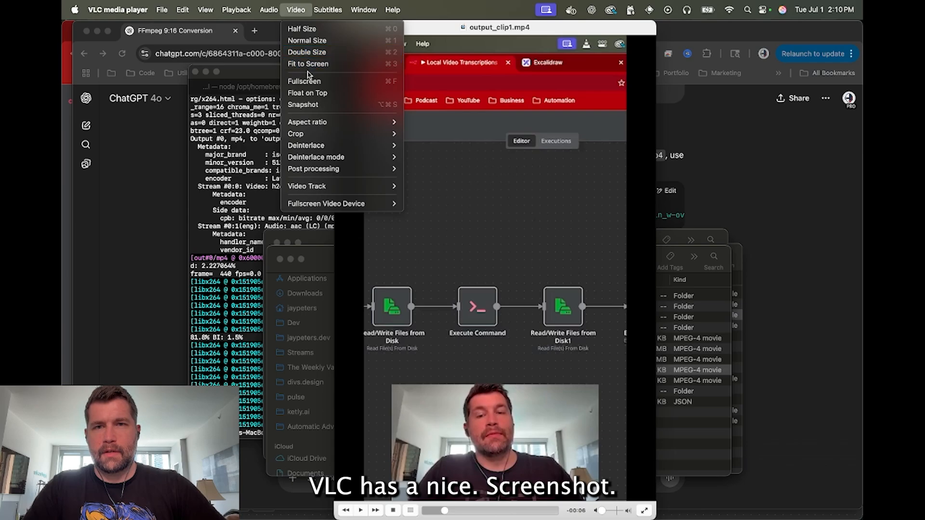
left_click(318, 104)
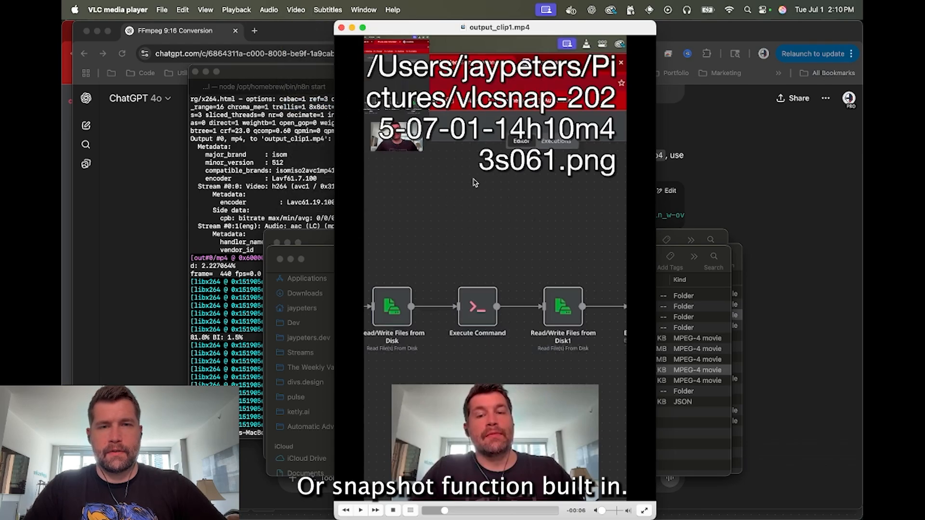
key("super+Tab")
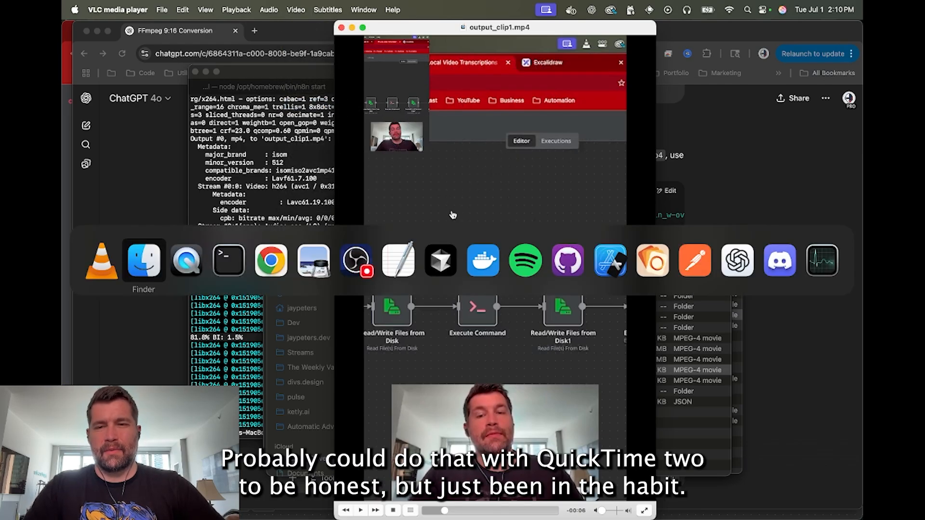
key("super+grave")
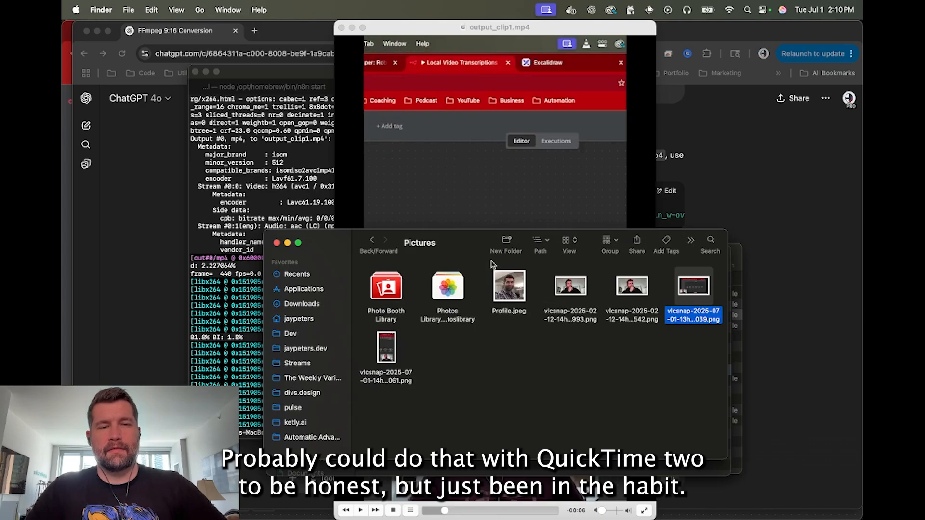
left_click(489, 381)
left_click(392, 356)
Switch to ChatGPT in Chrome and write "great! any chance we could extend the webcam feed just a little more to take up the width of the video?".
left_click(793, 256)
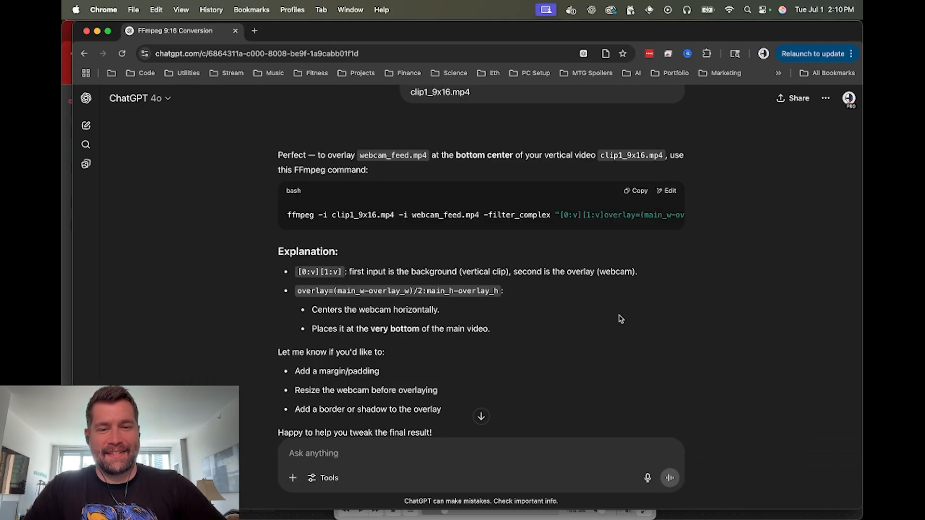
type("gret")
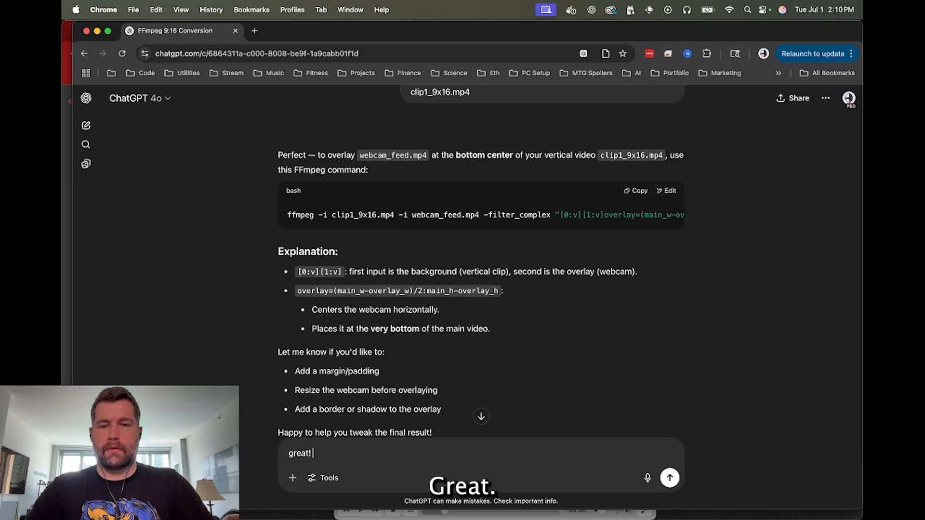
type("! any chance we could")
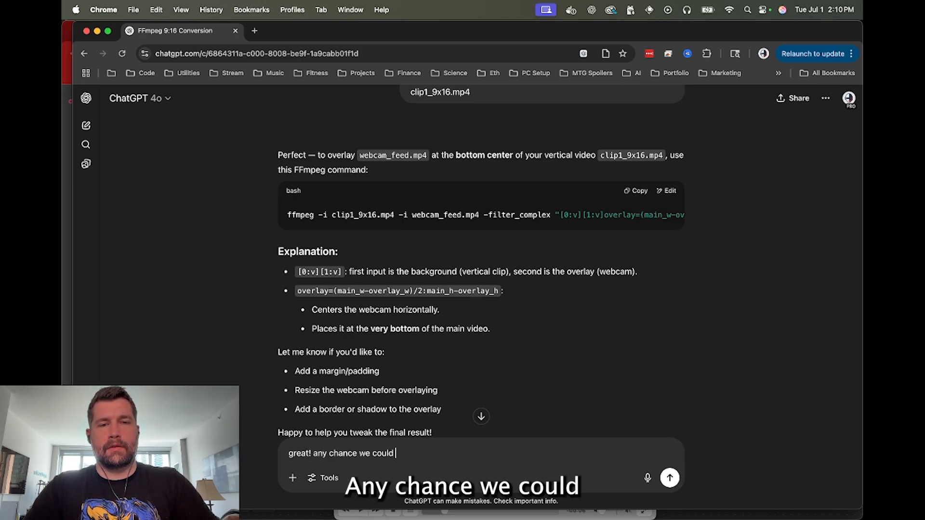
type("extend the we")
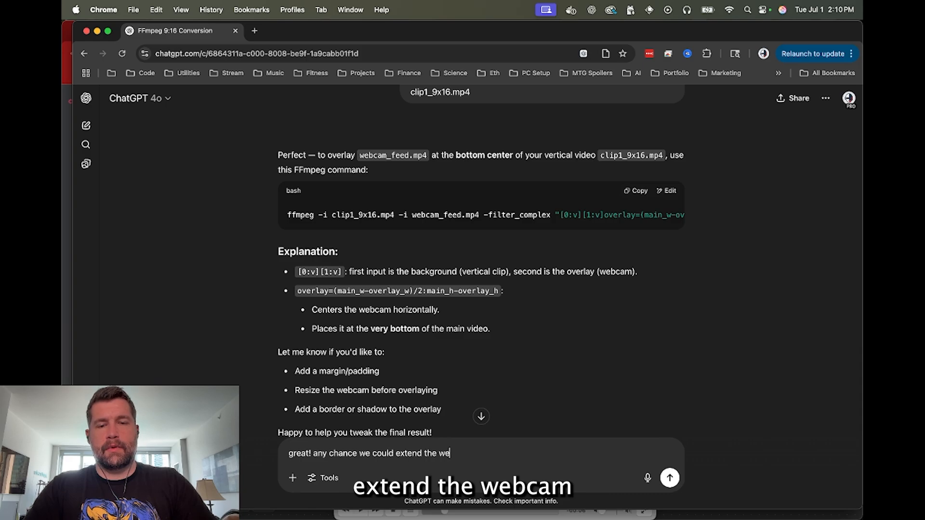
type("bcam fee")
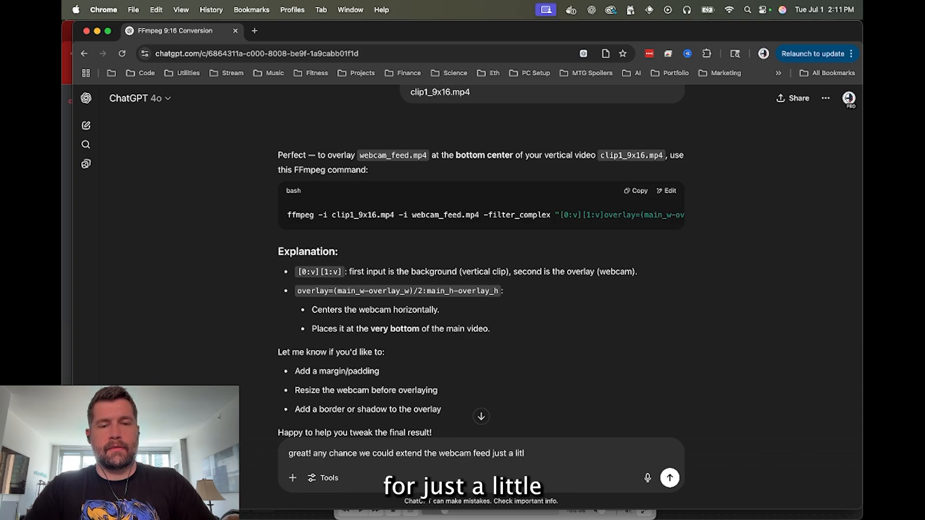
type("d just a littlremore")
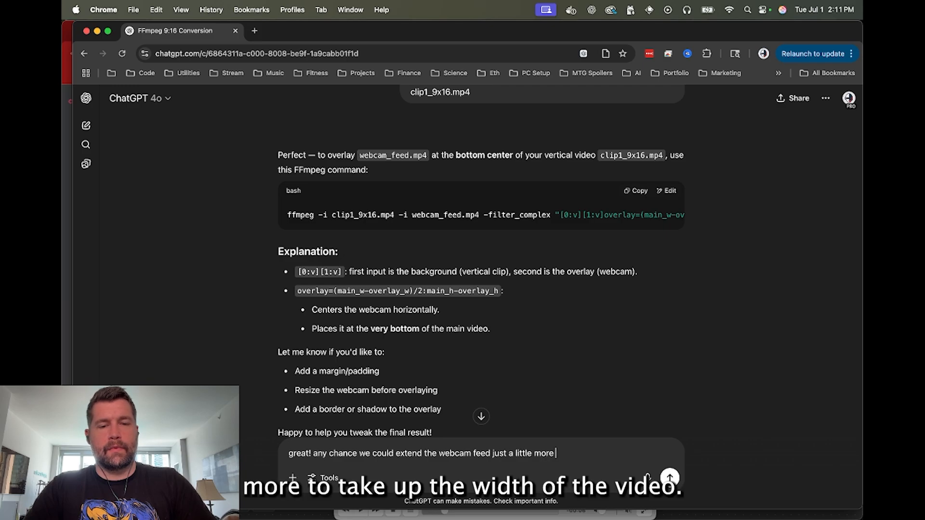
type(" to take up the")
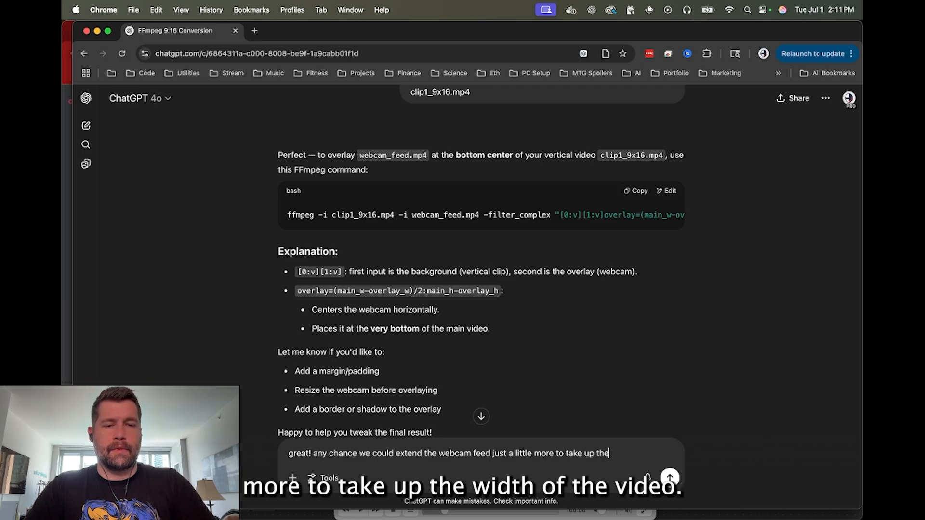
type(" width of the vid")
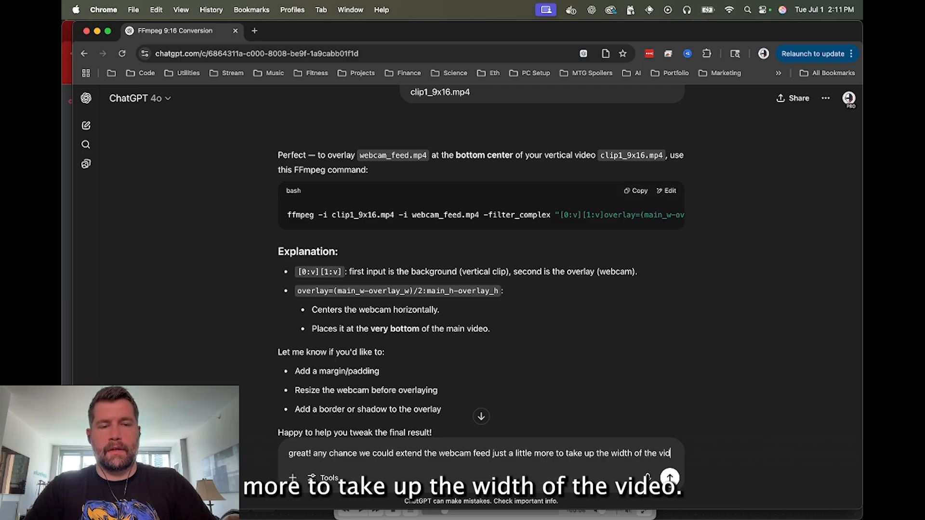
type("e")
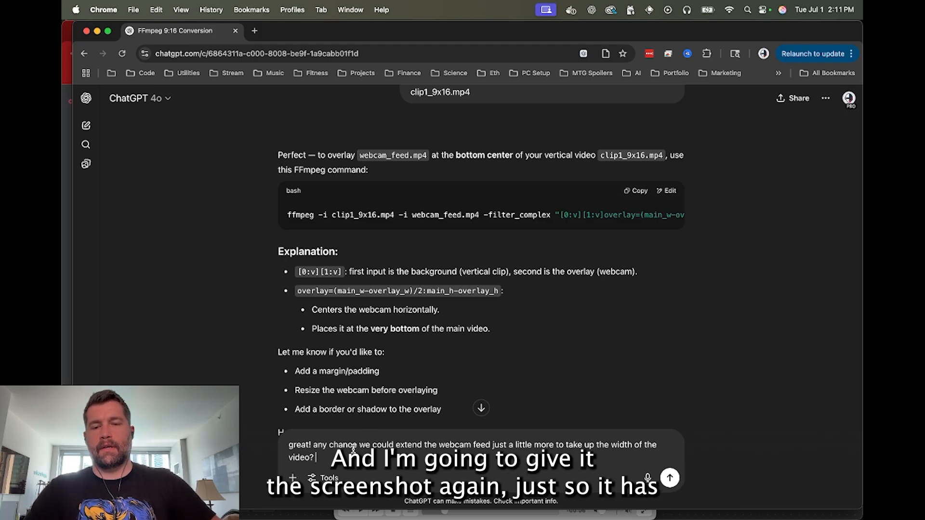
Attach the new VLC snapshot from Finder's Pictures folder to the ChatGPT message and send it.
key("super+Tab")
left_click_drag(385, 355, 536, 491)
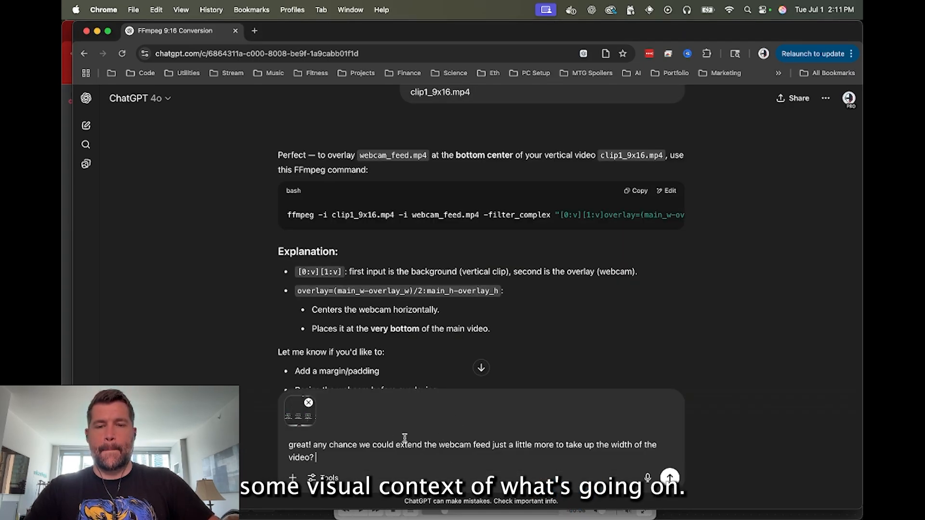
left_click(670, 477)
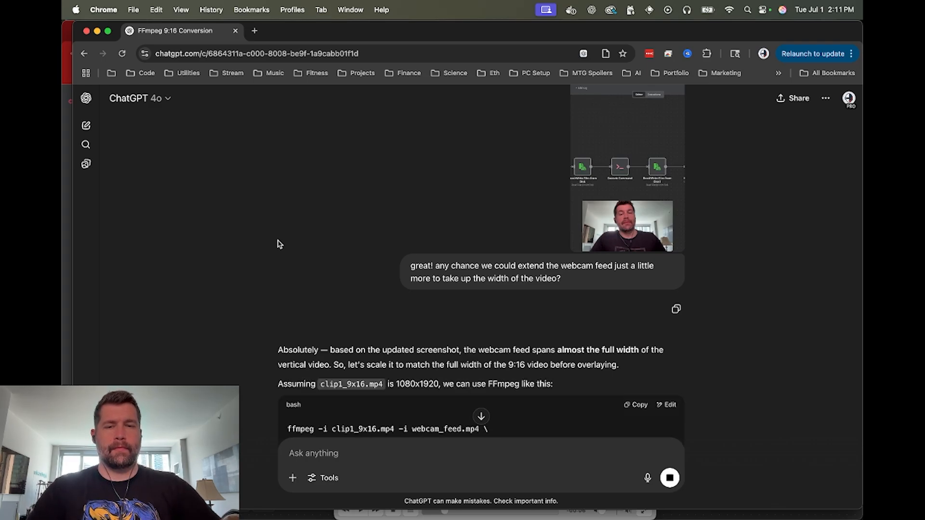
Read ChatGPT's reply on scaling the webcam feed to full width and copy its ffmpeg command.
scroll(271, 244, "down", 2)
scroll(269, 243, "down", 4)
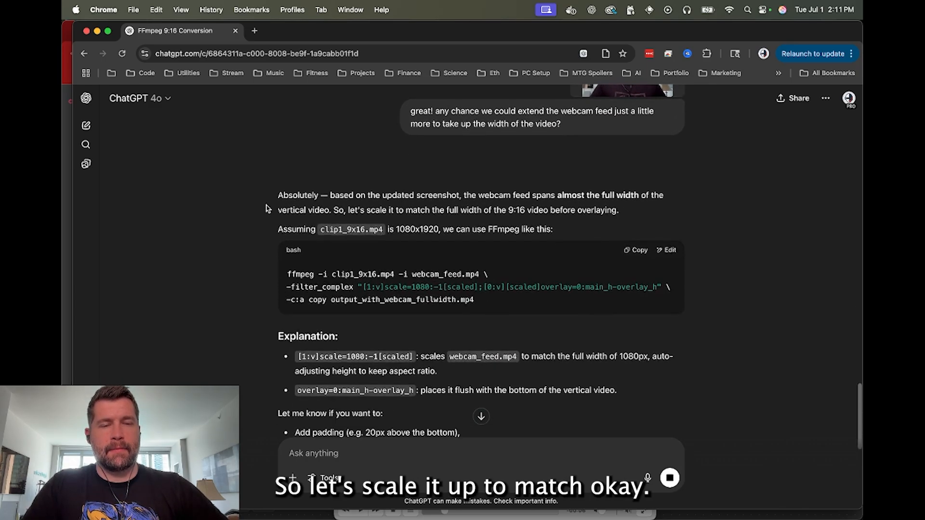
scroll(258, 190, "down", 1)
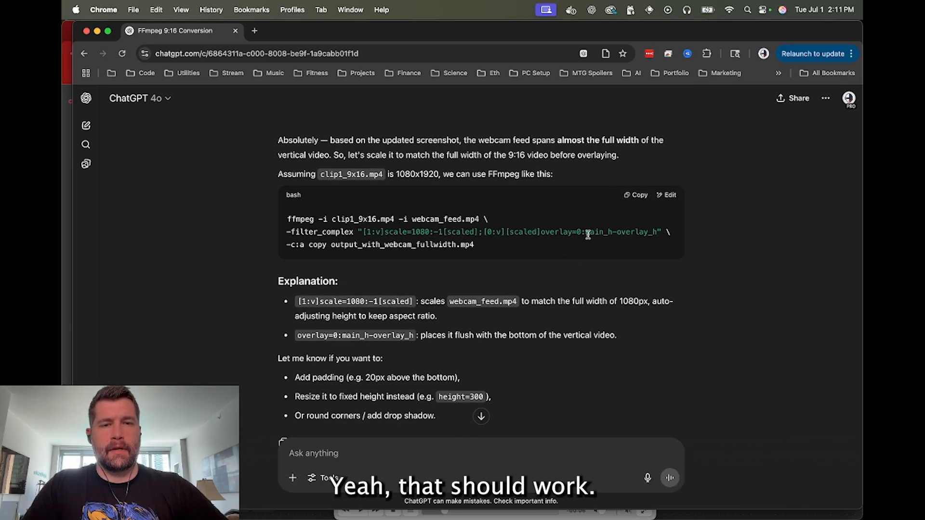
left_click(634, 196)
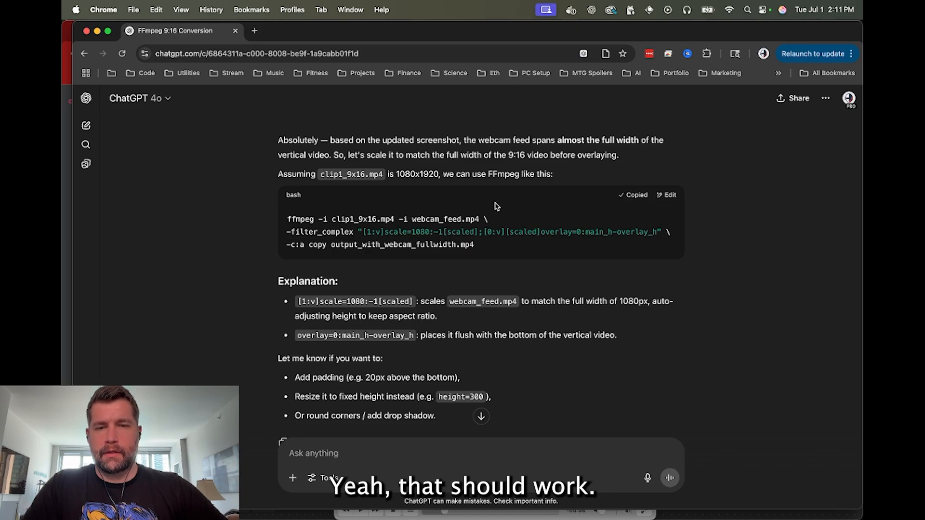
Switch to Terminal, paste the full-width webcam ffmpeg command at the clips folder prompt, and run it.
key("super+Tab")
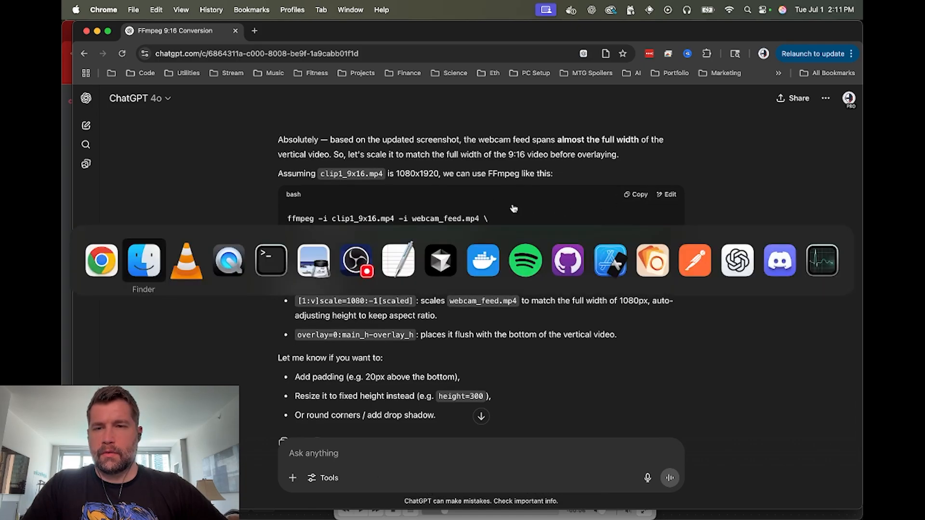
key("super+Tab")
key("super+Tab")
key("super+Tab")
key("super+Tab")
key("super+Tab")
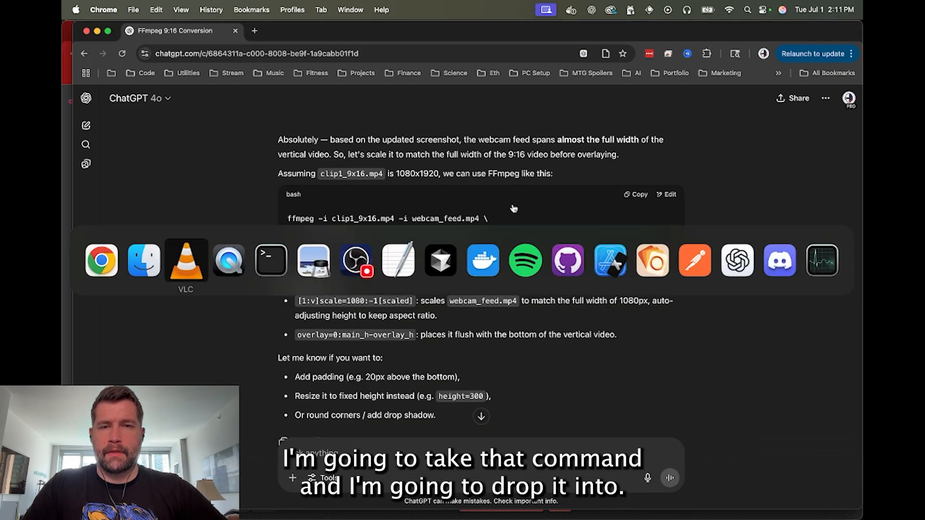
key("super+v")
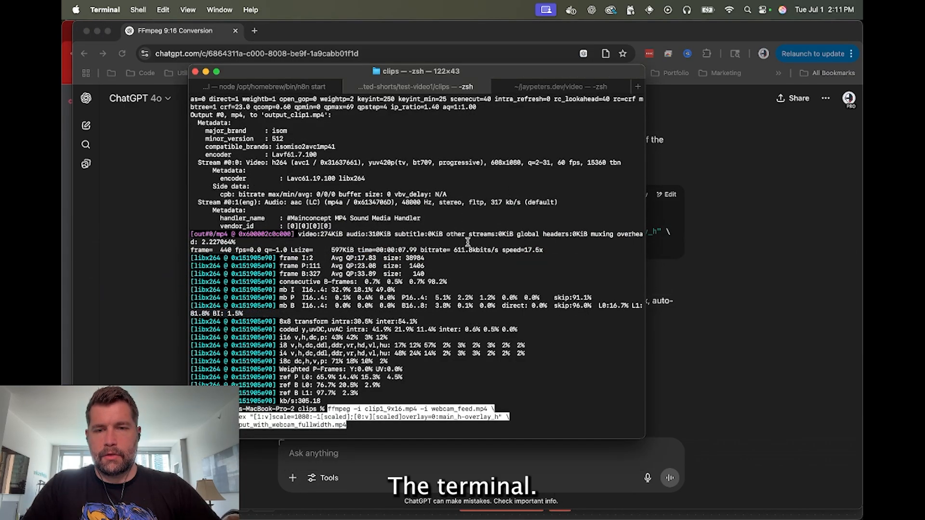
key("Return")
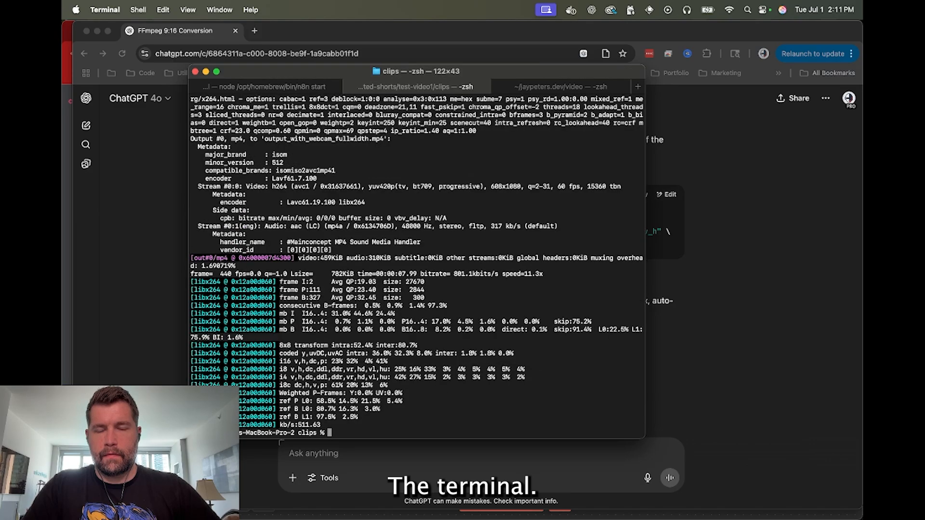
Open output_with_webcam_fullwidth.mp4 from Finder's clips folder in QuickTime Player, move its window clear of the webcam, and briefly play it to check the overlay.
key("super+Tab")
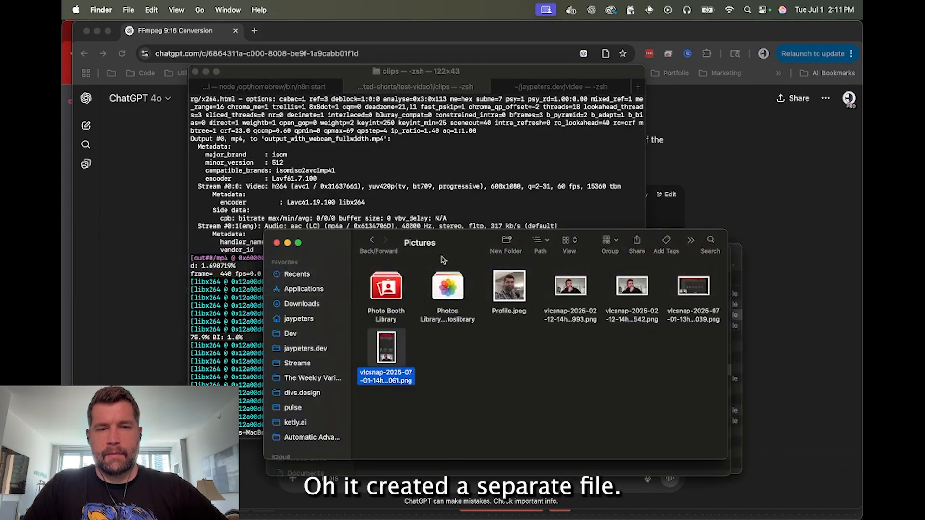
key("super+grave")
left_click(445, 382)
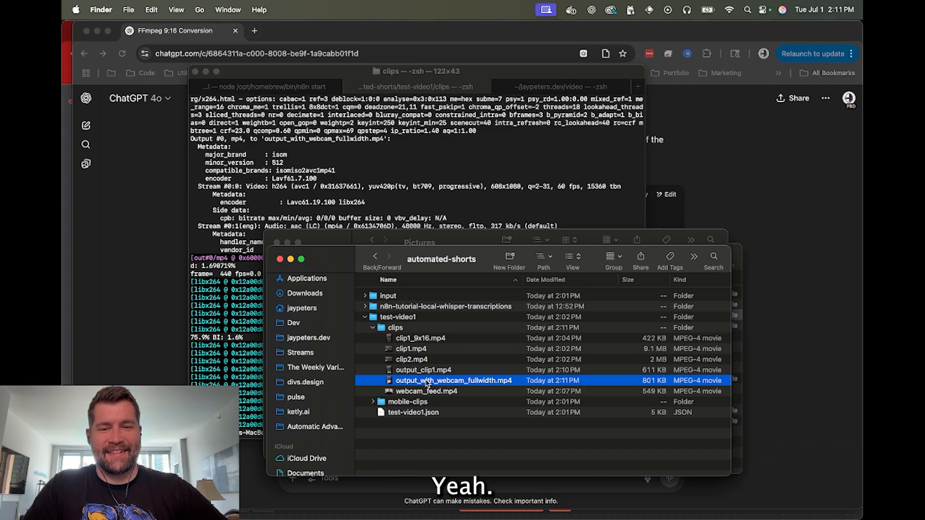
double_click(426, 382)
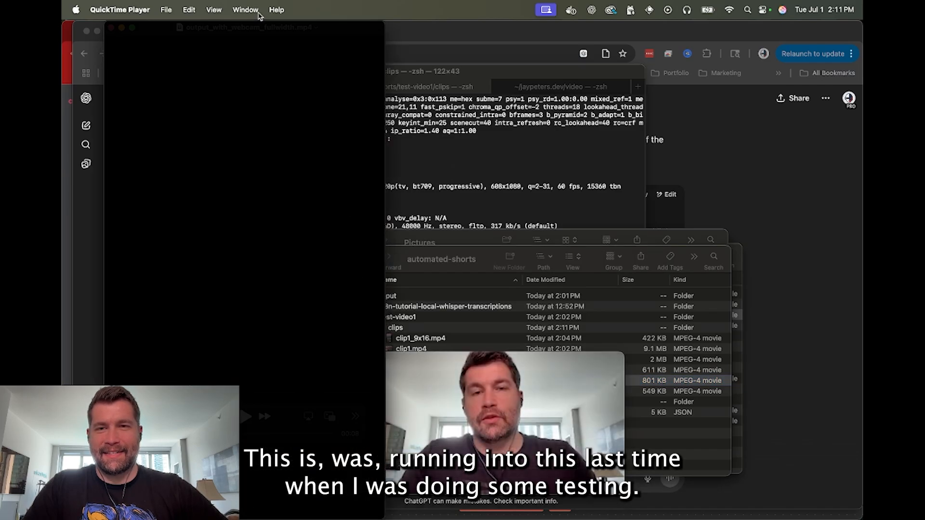
left_click_drag(257, 28, 455, 28)
key("space")
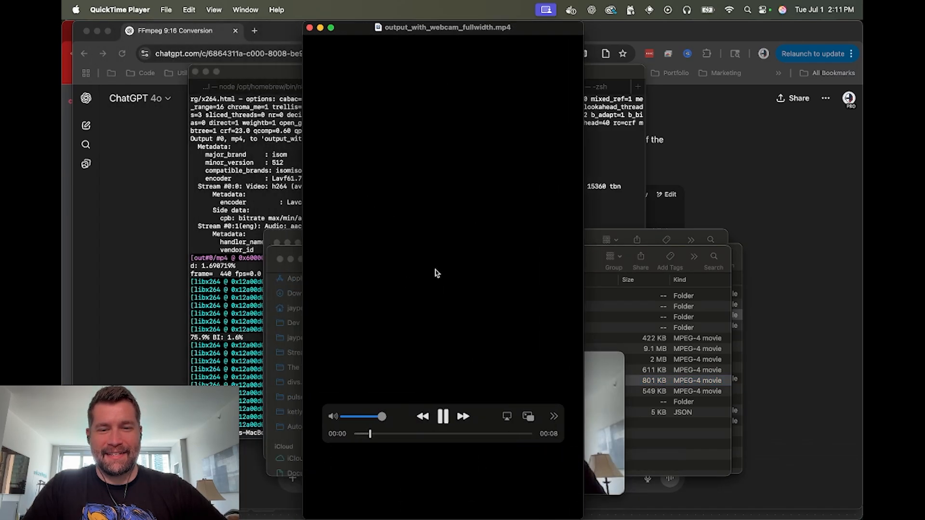
key("space")
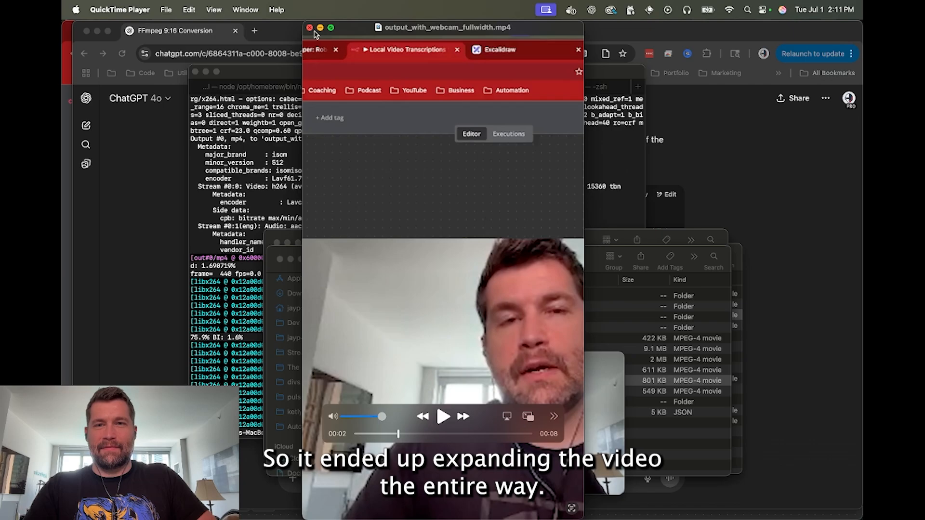
Look for a snapshot command in QuickTime Player, closing the webcam_feed.mp4 and output_with_webcam_fullwidth.mp4 windows.
left_click_drag(412, 29, 647, 29)
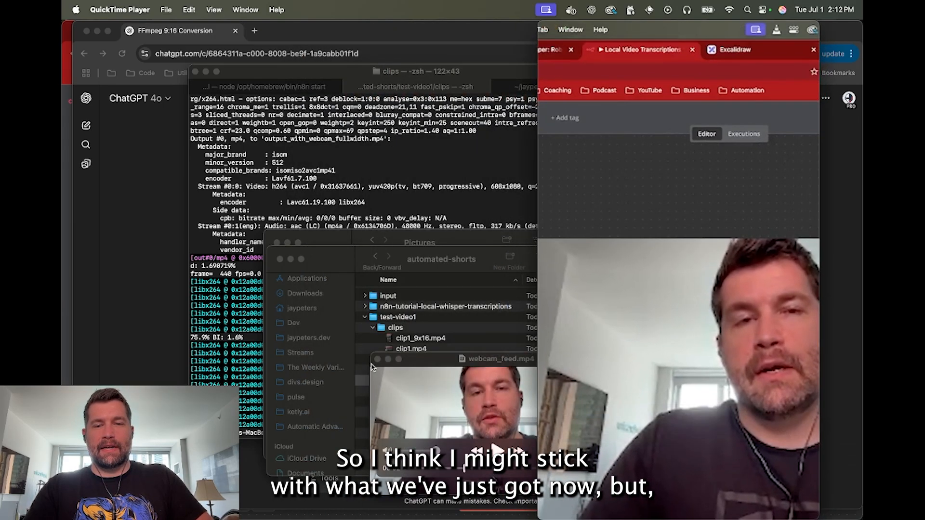
left_click(378, 361)
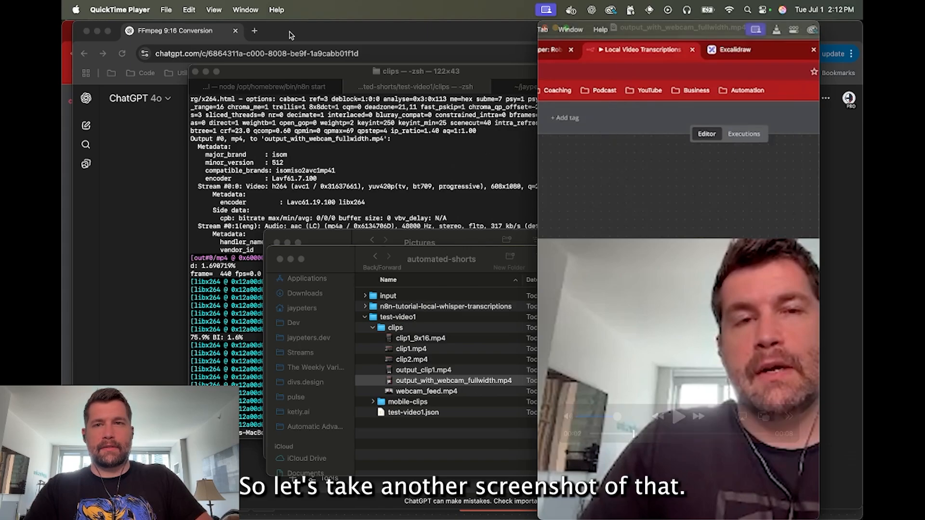
left_click(166, 8)
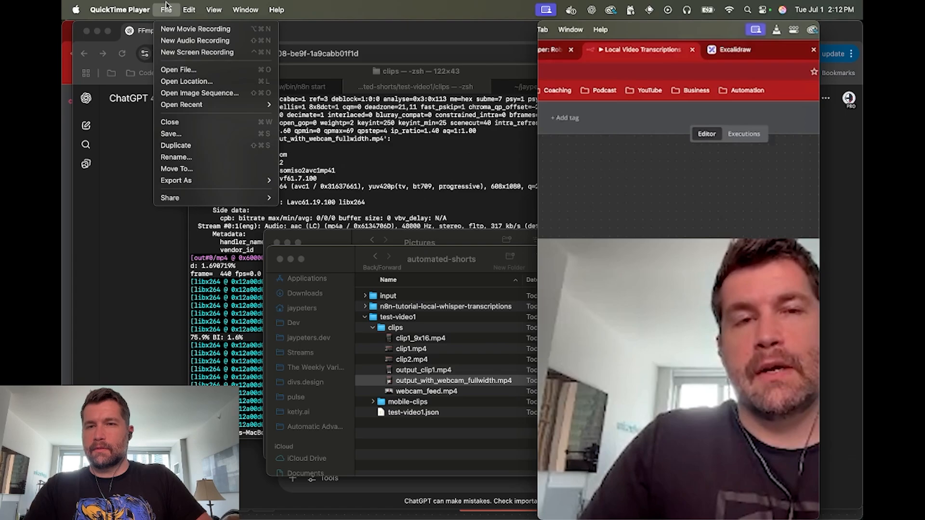
mouse_move(189, 10)
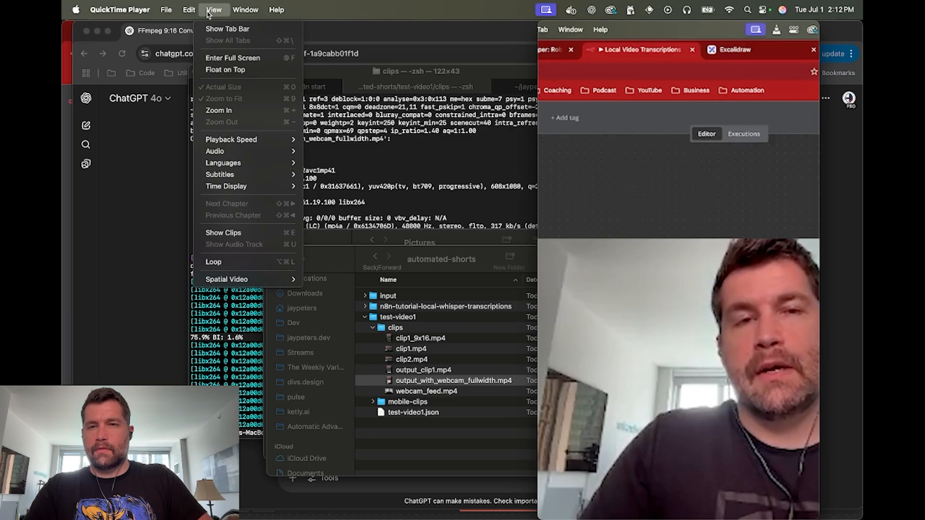
left_click(244, 9)
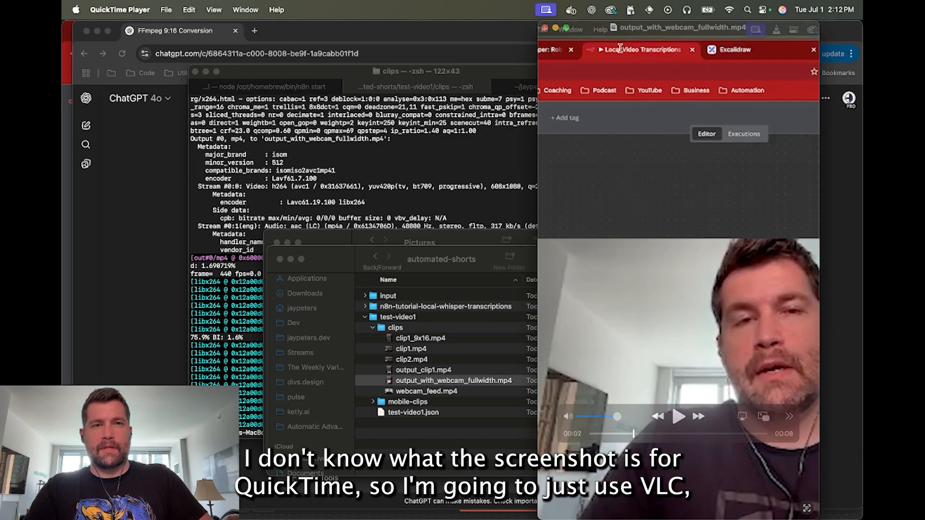
left_click(544, 30)
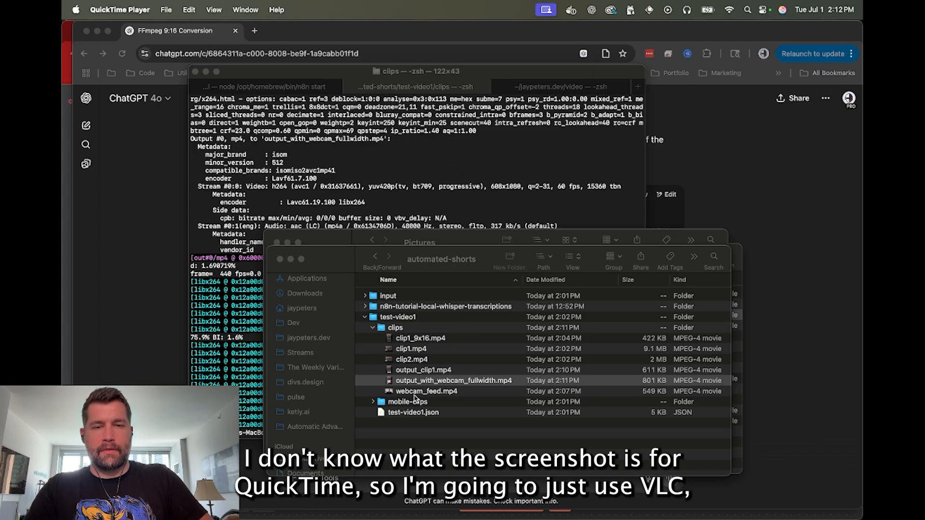
Open output_with_webcam_fullwidth.mp4 from Finder in VLC, pause it, and take a snapshot of the frame showing the oversized webcam feed.
right_click(438, 383)
mouse_move(497, 319)
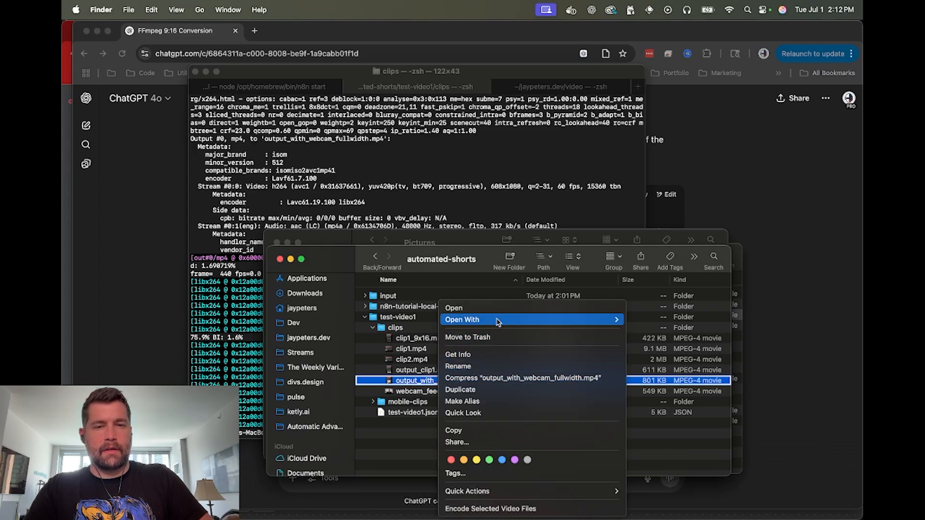
left_click(656, 348)
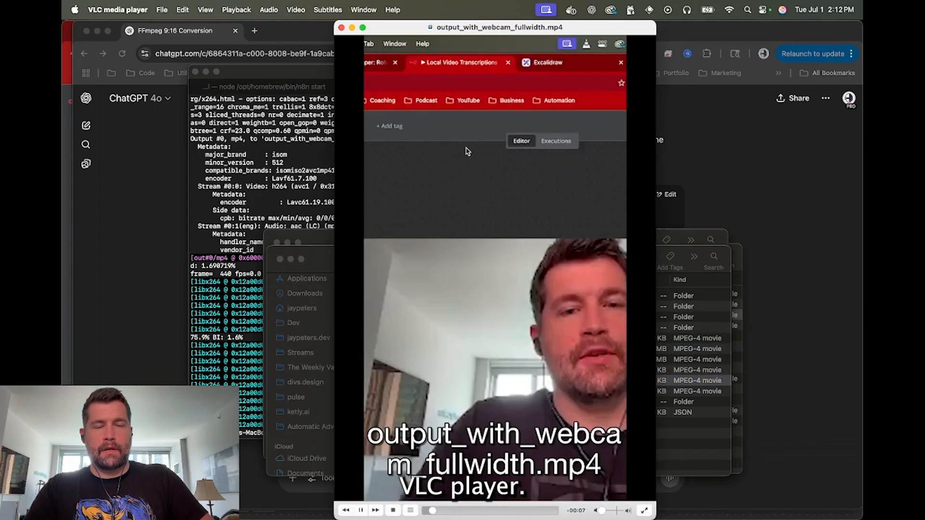
key("space")
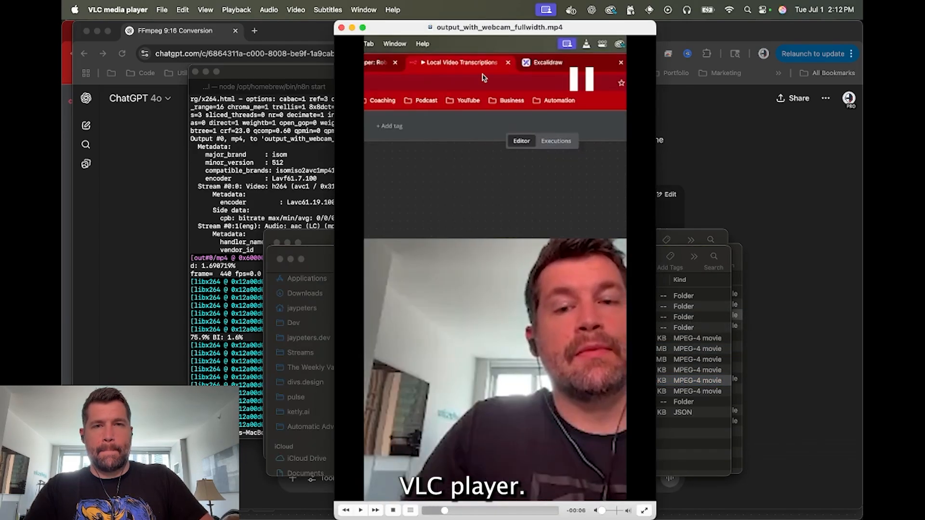
left_click(296, 9)
left_click(309, 105)
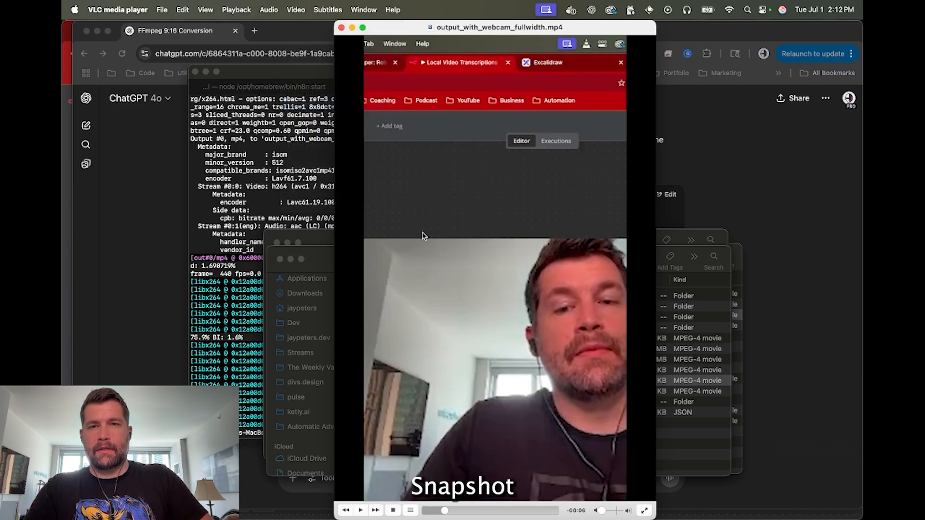
left_click(321, 259)
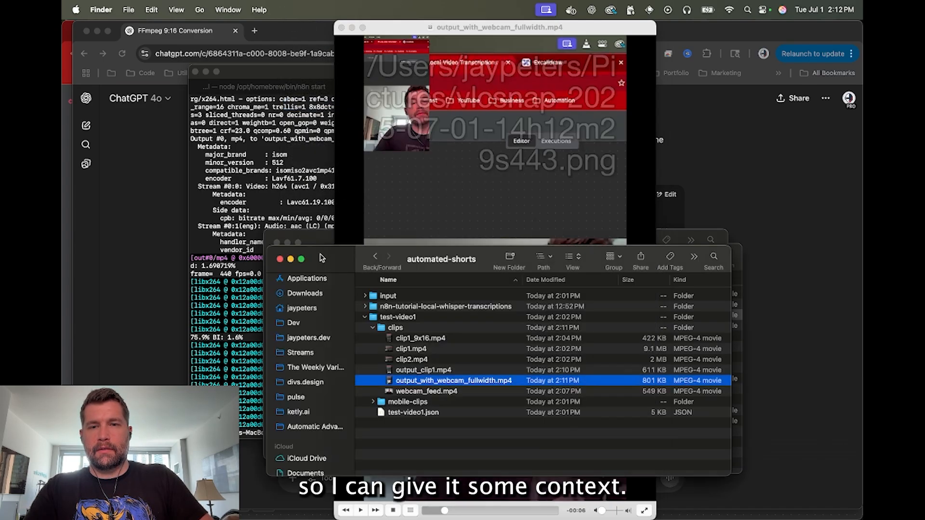
Switch to ChatGPT in Chrome and write the message "hmm not quite, the webcam feed should stay within the bounds of the 9x16 clip:".
left_click(127, 285)
scroll(344, 430, "down", 2)
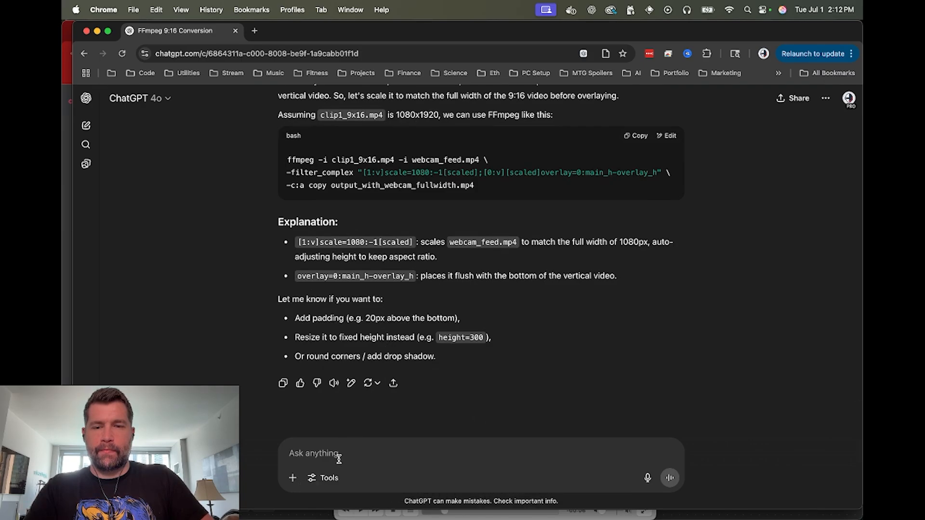
type("hmm not")
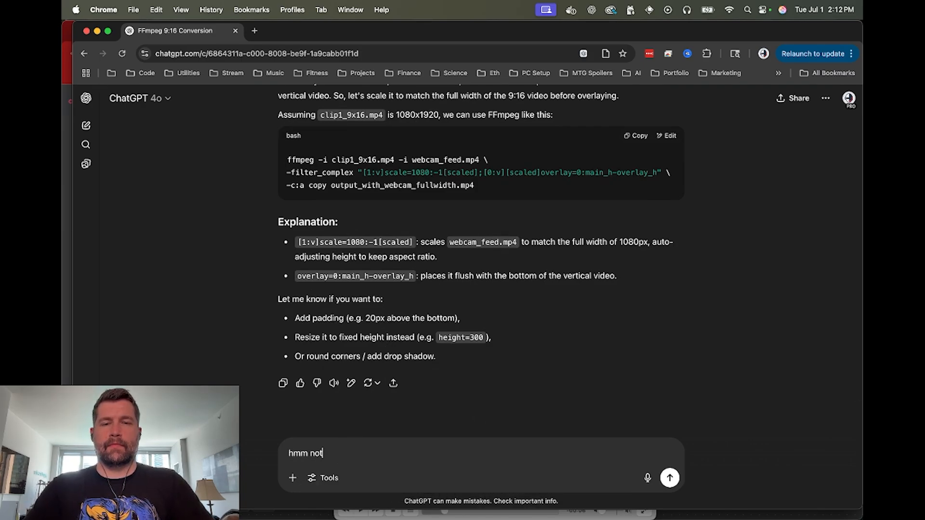
type(" quite, the webcam feed sh")
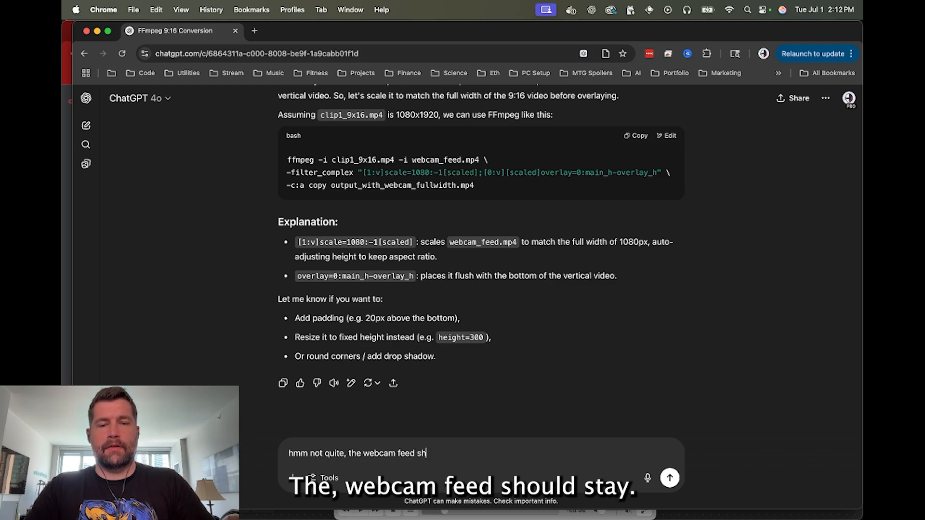
type("ould stay within")
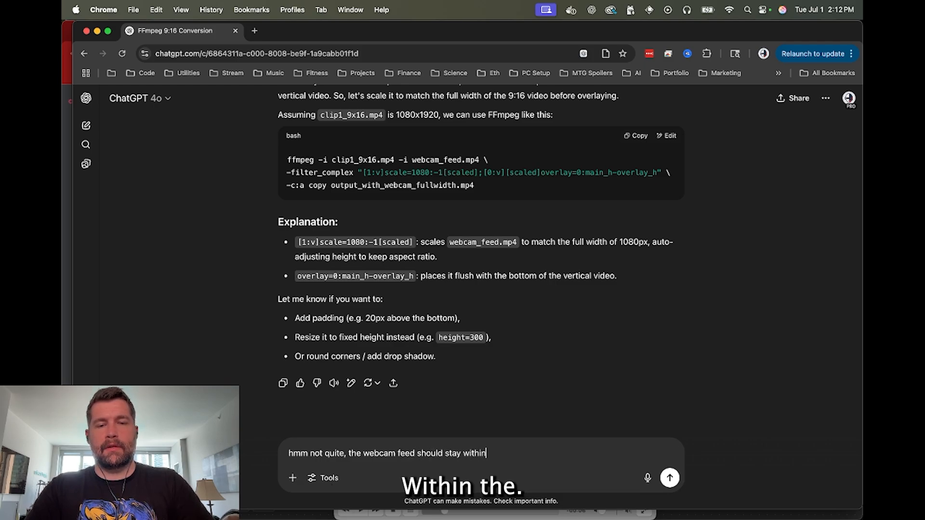
type(" the bounds of the")
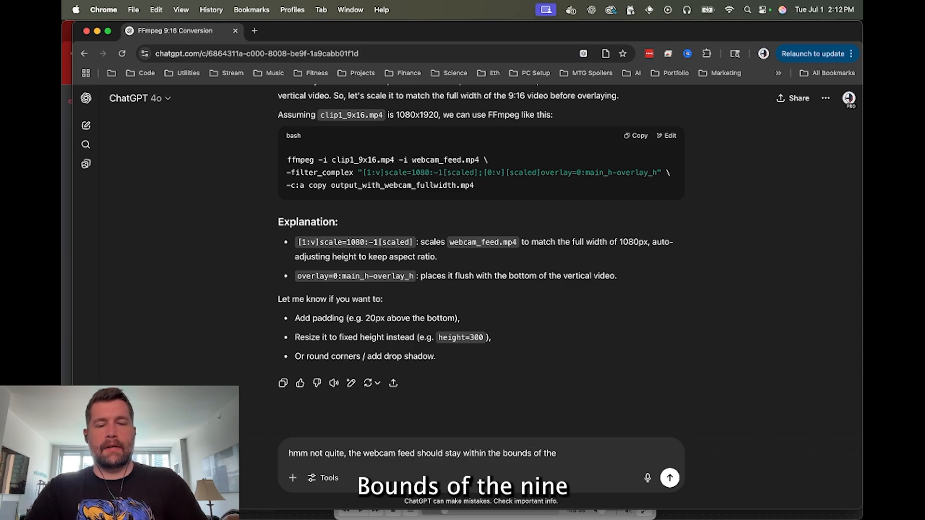
type(" 9x16 clip:")
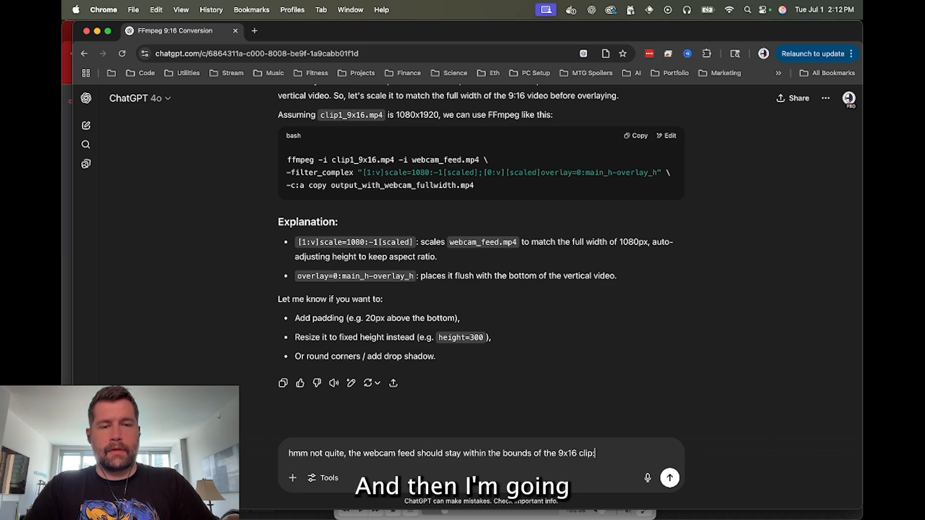
Attach the newest VLC snapshot from Finder's Pictures folder to the ChatGPT message and send it.
key("super+Tab")
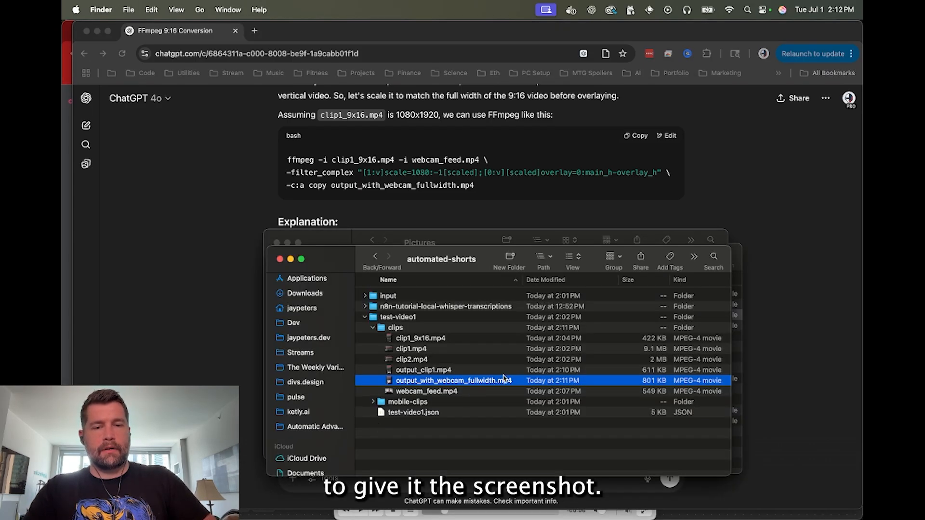
key("super+grave")
left_click_drag(448, 348, 570, 399)
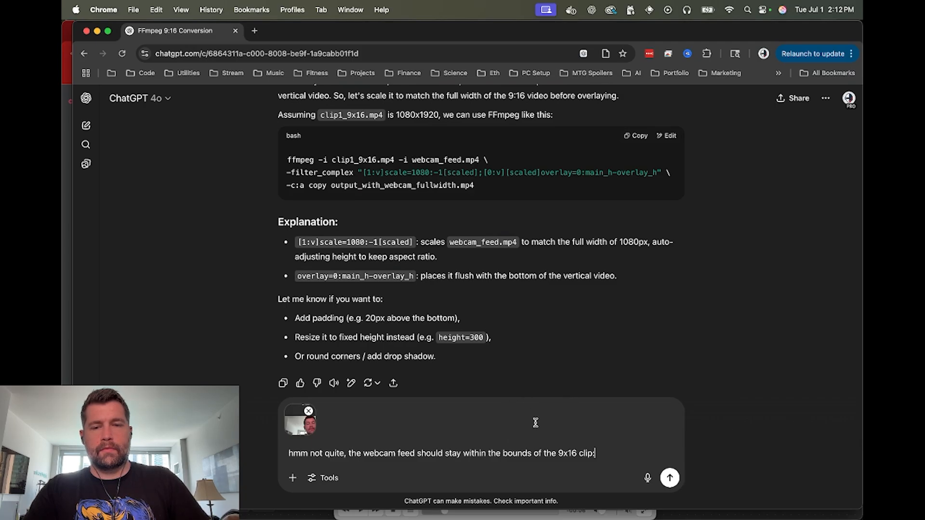
key("Return")
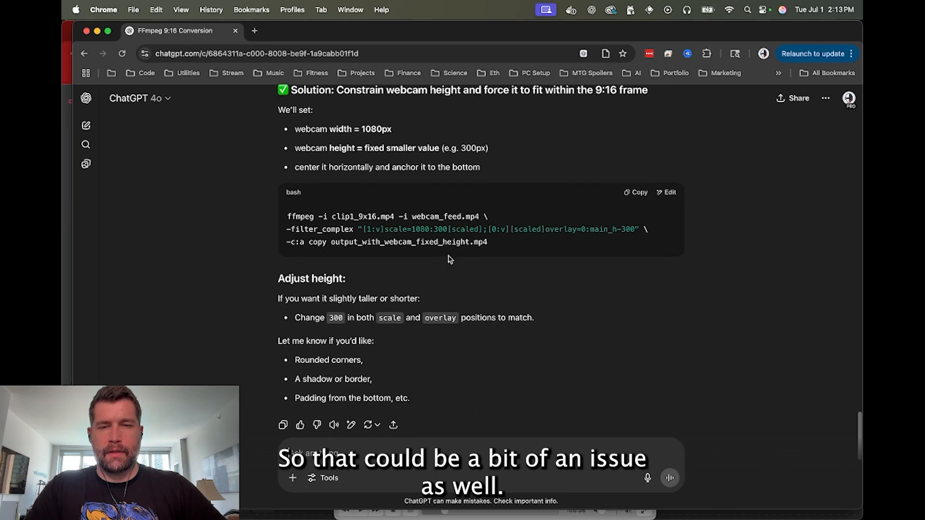
Copy ChatGPT's fixed-height ffmpeg command with scale=1080:300, paste it at Terminal's clips folder prompt, and run it.
left_click(635, 198)
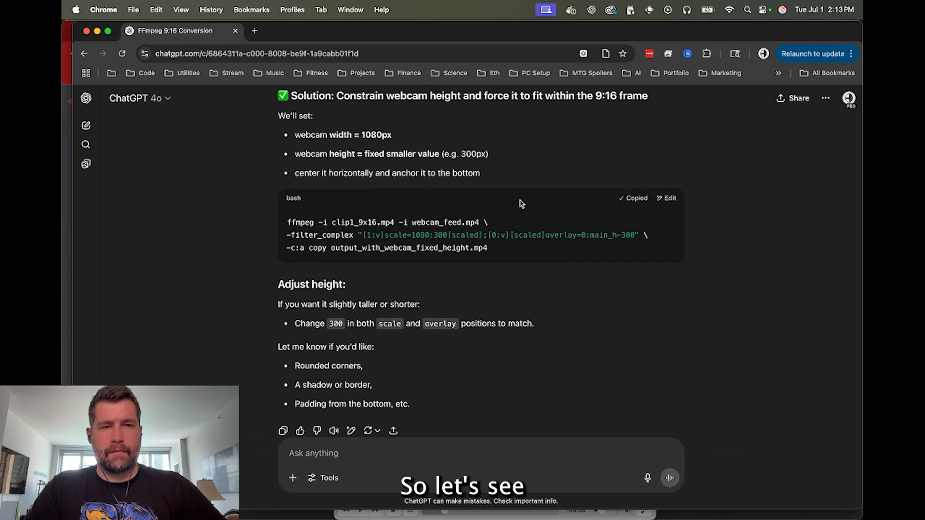
key("super+Tab")
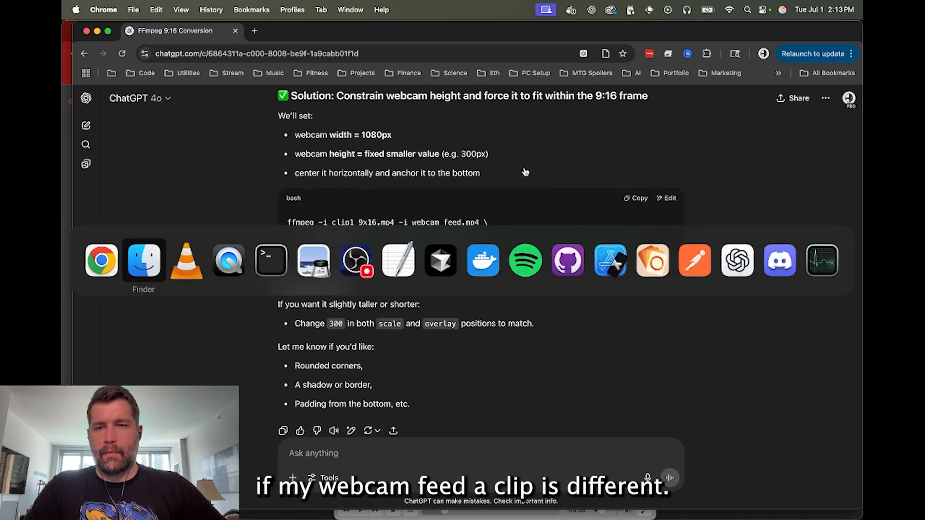
key("super+Tab")
key("super+Tab")
key("super+Tab")
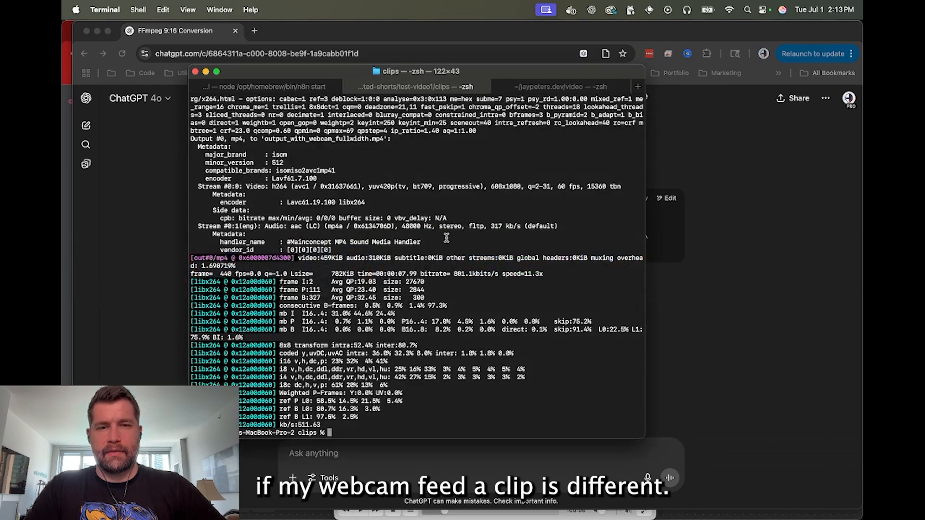
key("super+v")
key("Return")
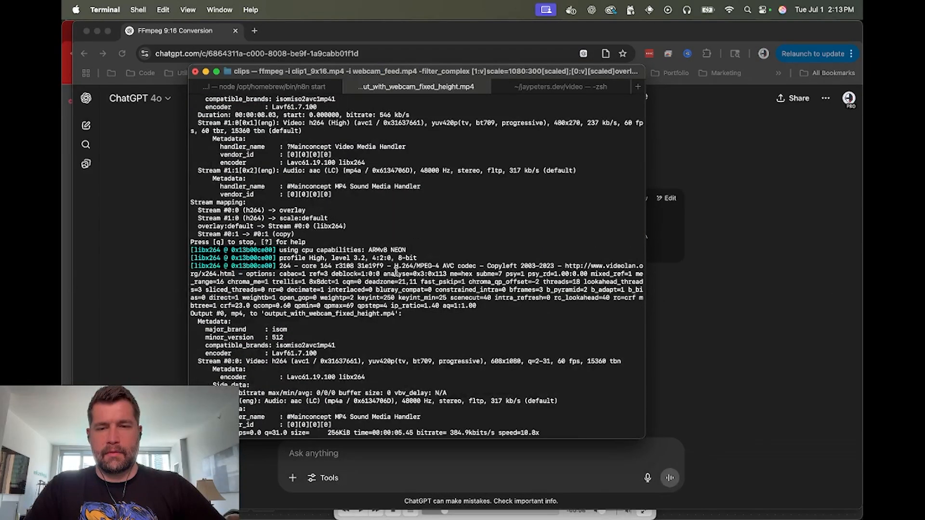
Open output_with_webcam_fixed_height.mp4 from Finder's clips folder in QuickTime Player, move it clear of the webcam, check the overlay, and close it.
key("super+Tab")
key("super+Tab")
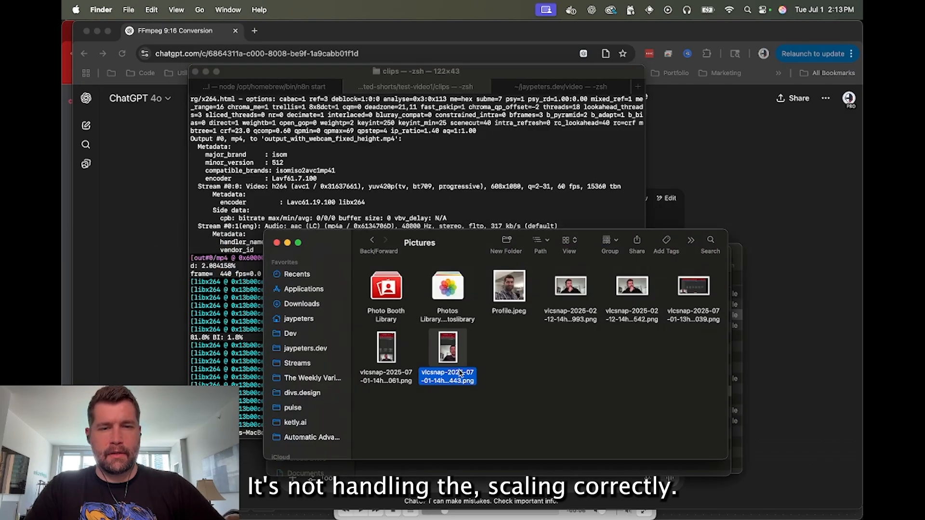
key("super+grave")
left_click(432, 381)
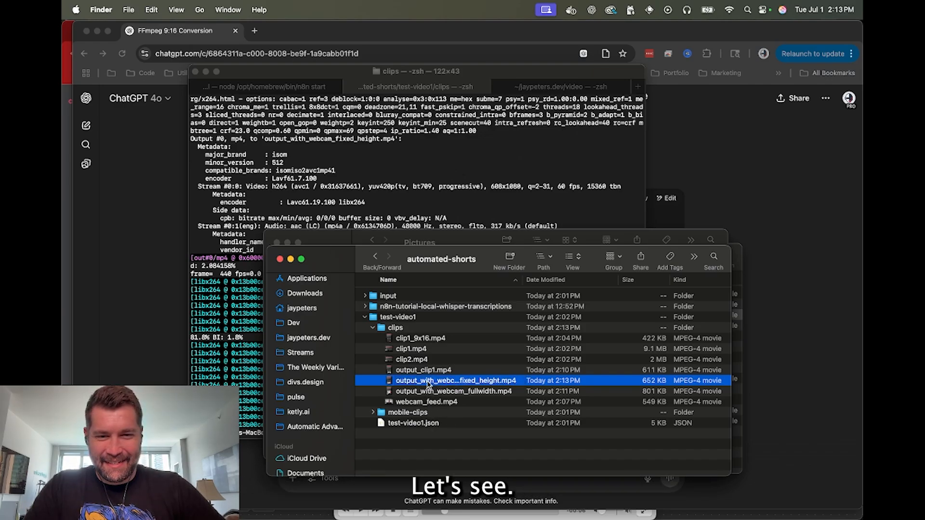
double_click(427, 384)
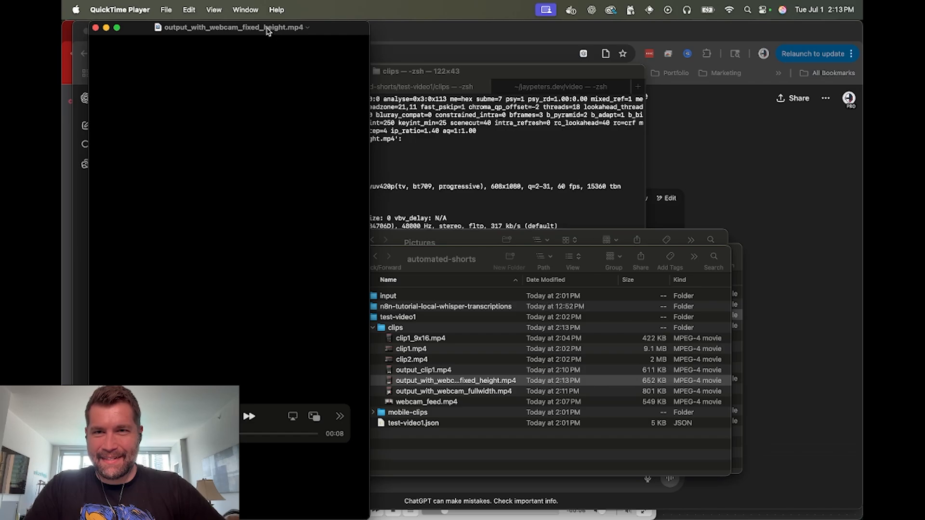
left_click_drag(267, 30, 543, 33)
key("space")
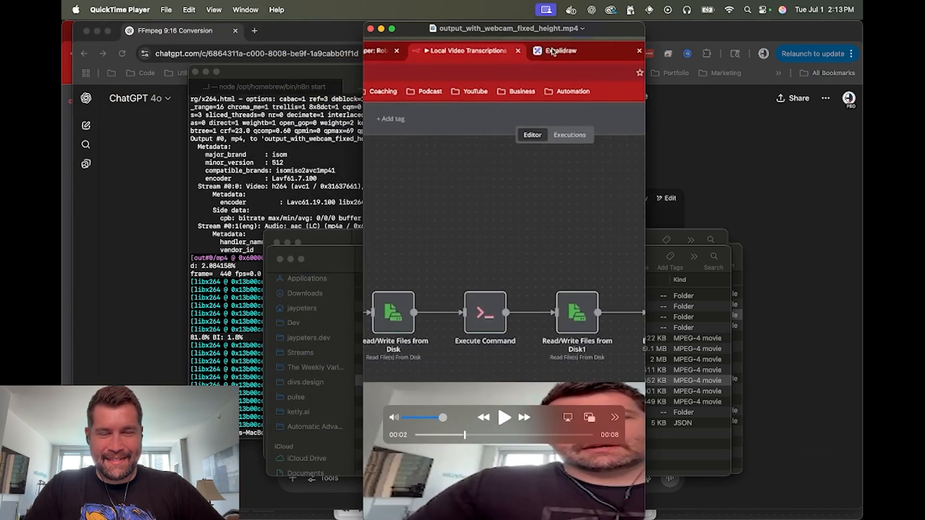
left_click_drag(551, 28, 535, 28)
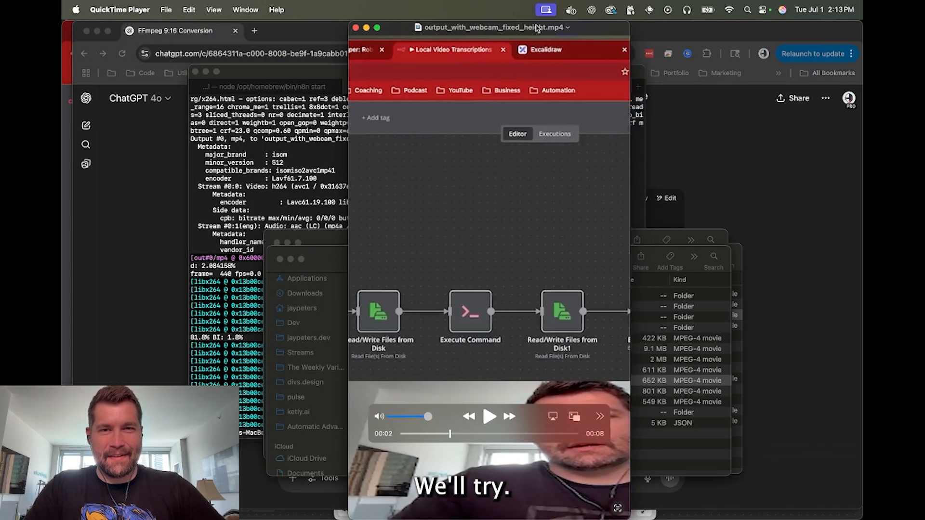
left_click(355, 30)
Open output_with_webcam_fixed_height.mp4 from Finder in VLC, take a snapshot of a paused frame, and return to the ChatGPT conversation.
left_click(431, 380)
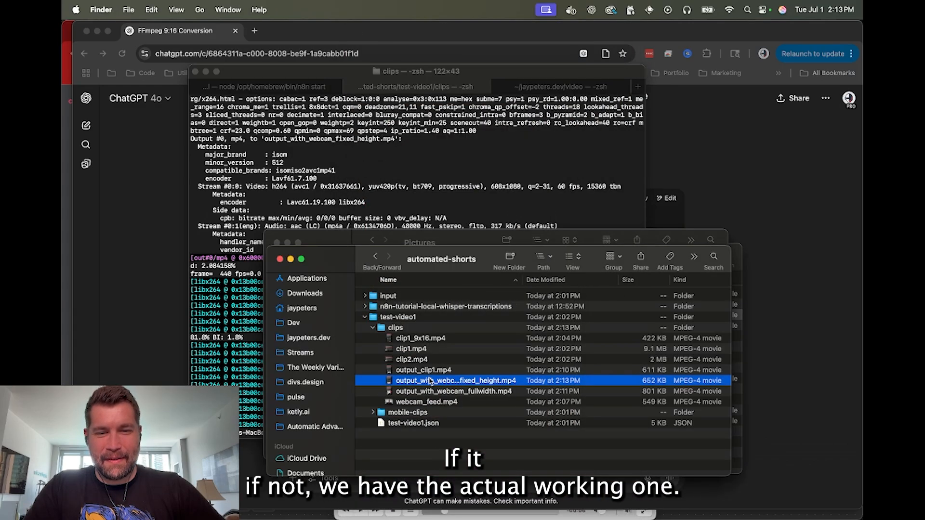
right_click(424, 383)
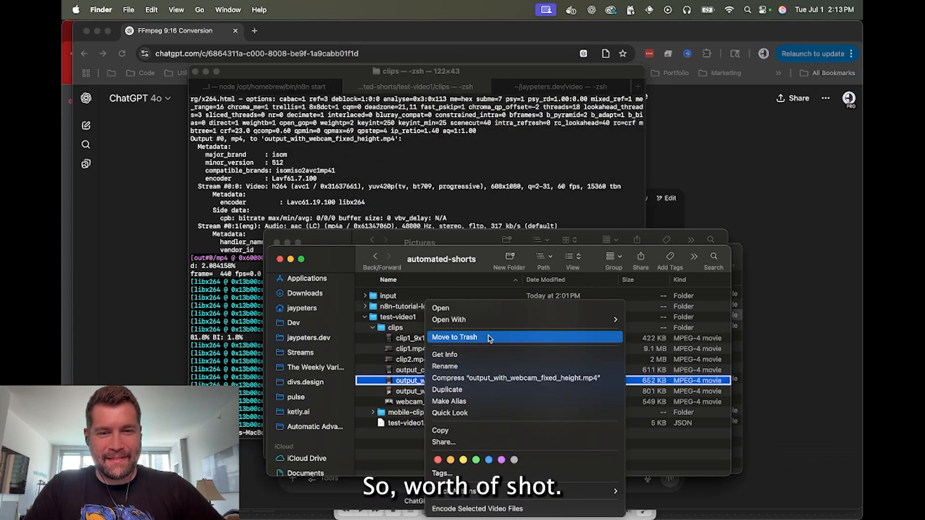
mouse_move(511, 320)
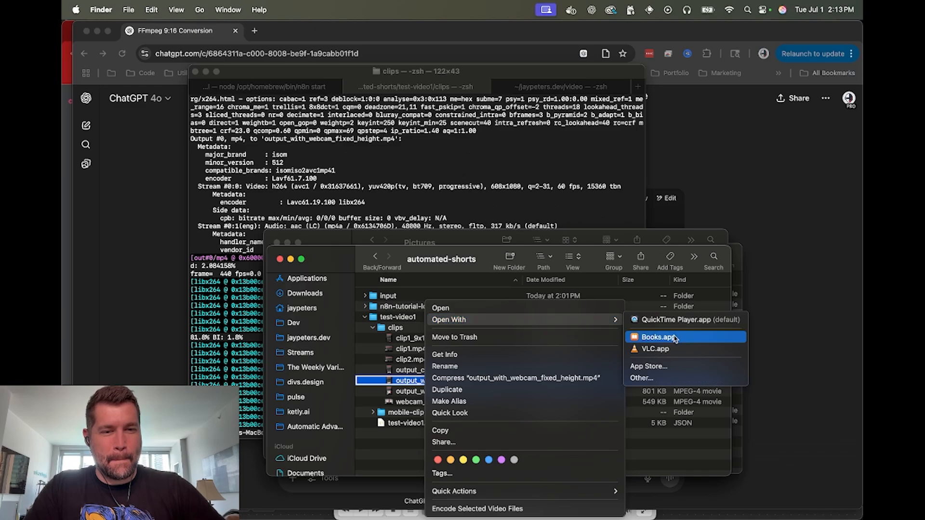
left_click(675, 349)
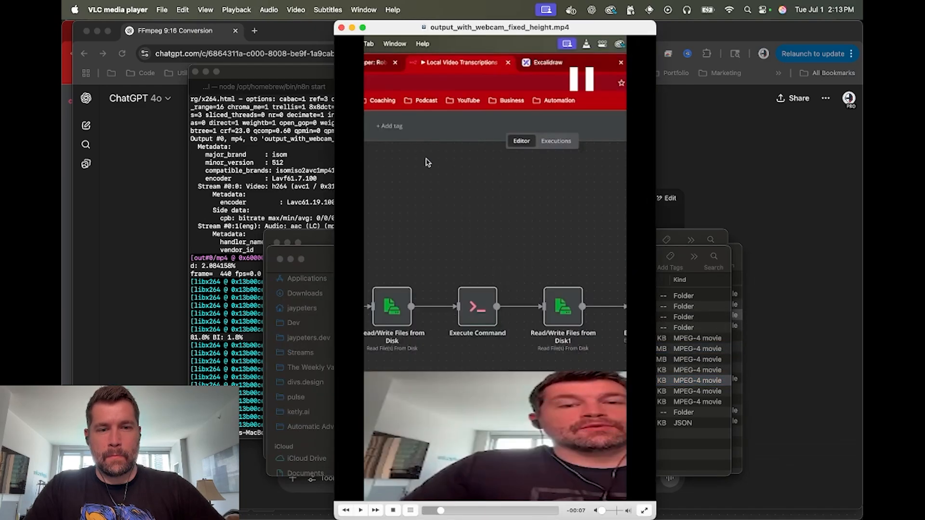
left_click(304, 10)
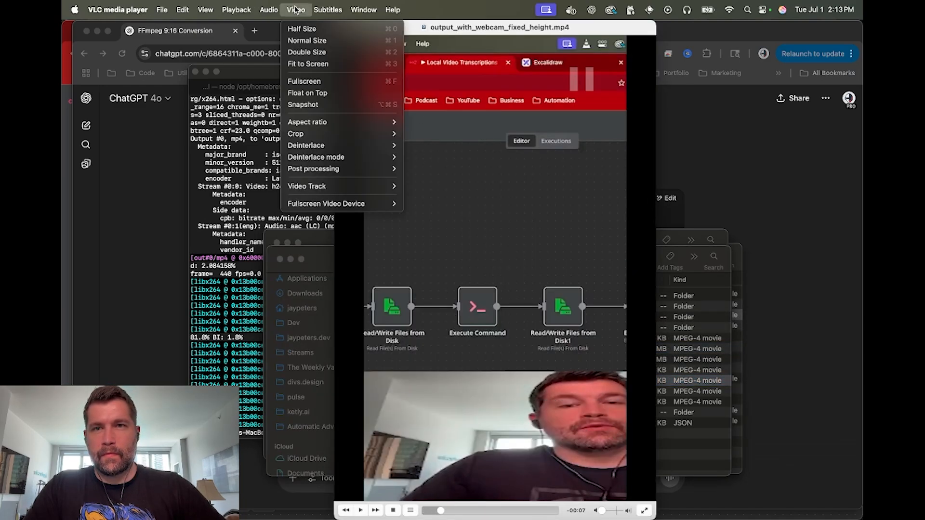
left_click(315, 105)
left_click(130, 219)
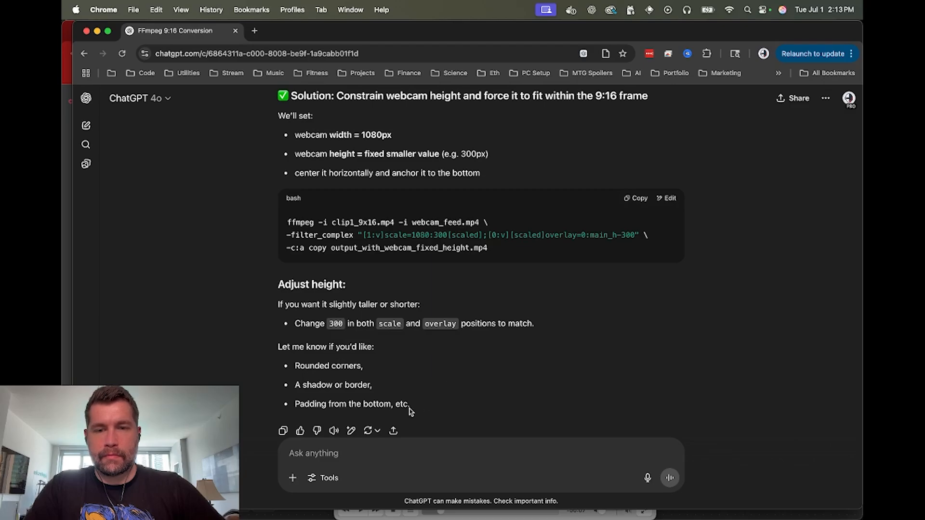
Write "closer! looks like the video is still being stretched" as the next ChatGPT message.
left_click(379, 448)
type("c")
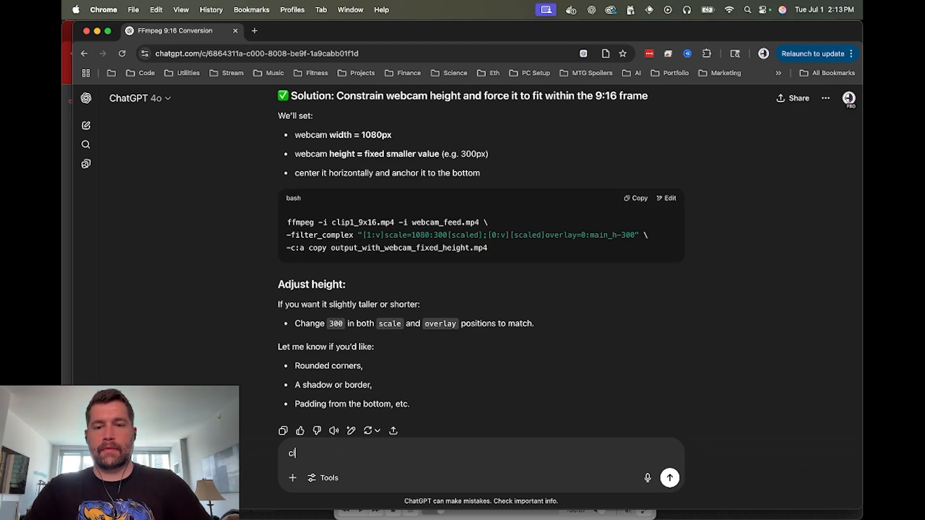
type("loser! looks like th")
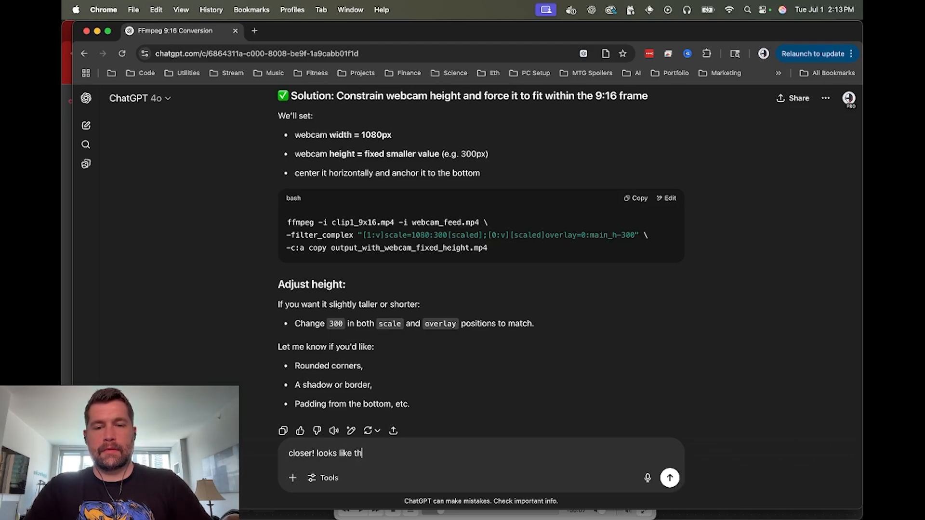
type("e video is st")
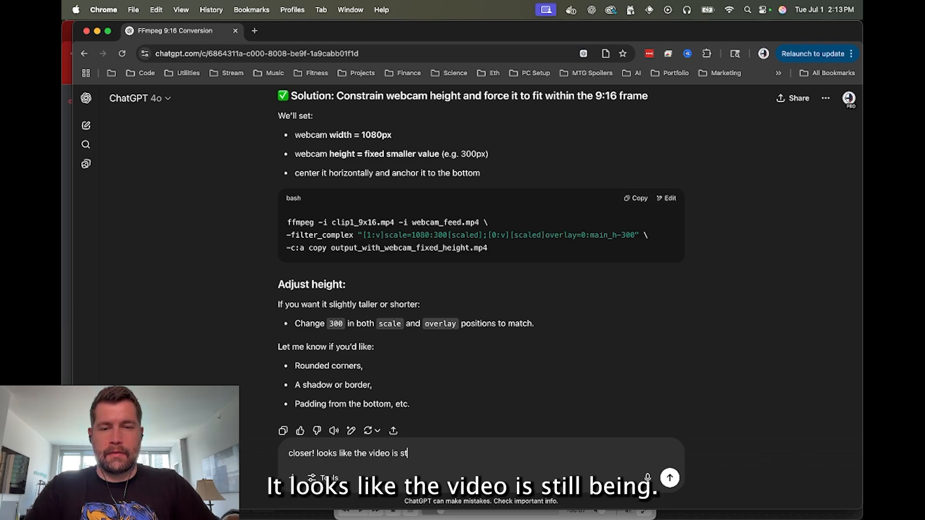
type("ill being stretched")
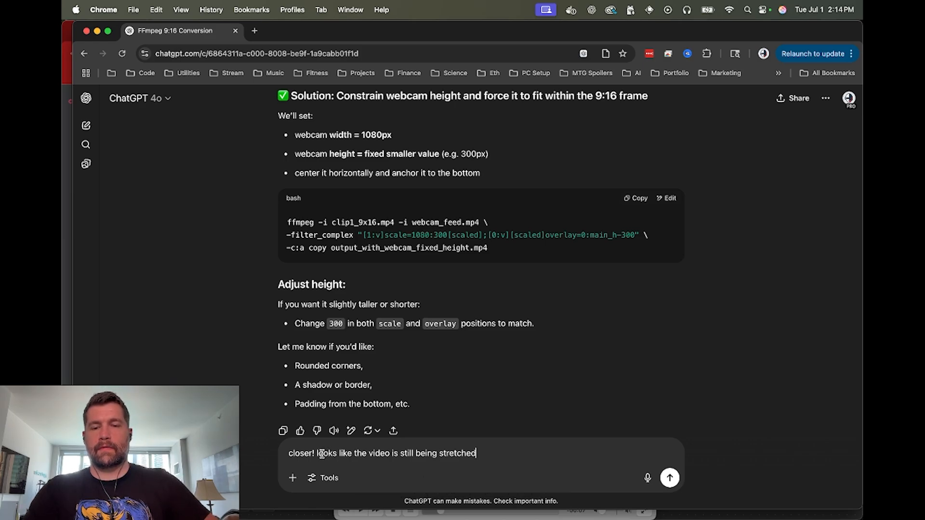
Attach the latest VLC snapshot of the fixed-height clip from Finder's Pictures folder to the drafted ChatGPT message and send it.
key("super+Tab")
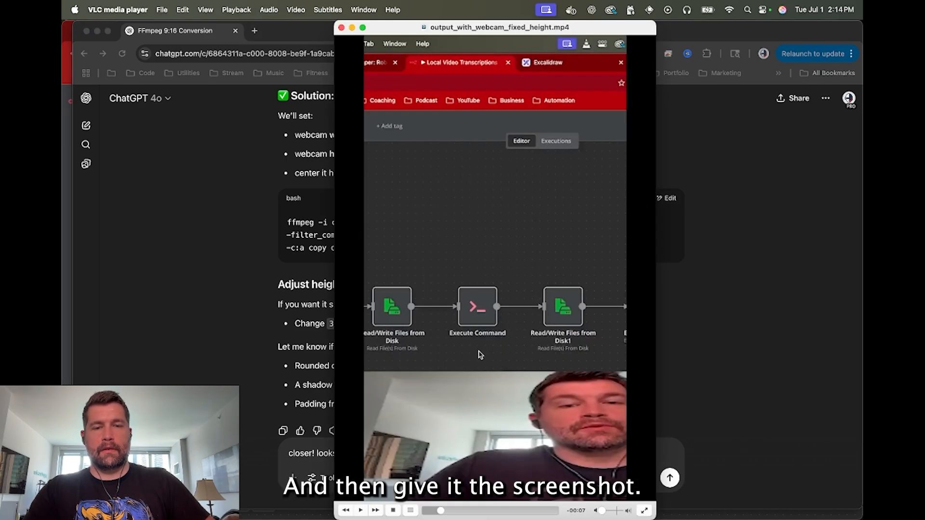
key("super+Tab")
key("super+Tab")
key("Tab")
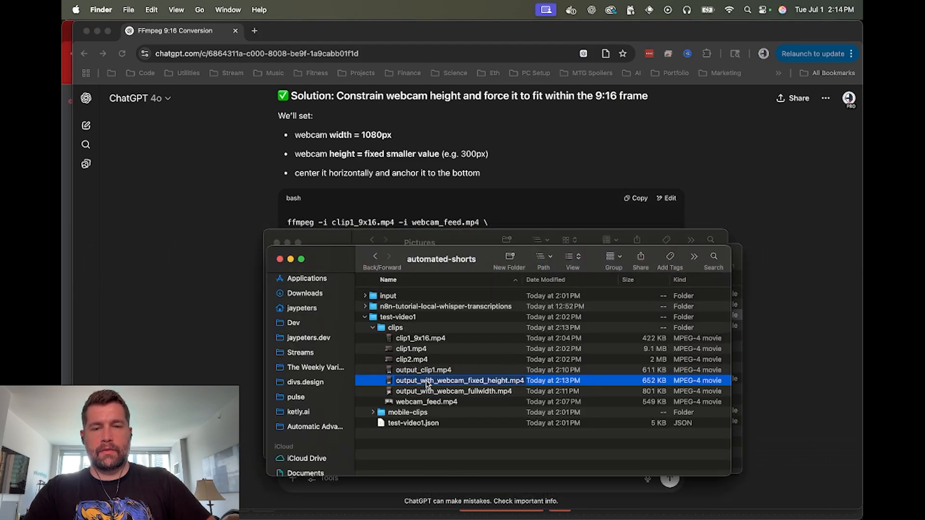
key("super+grave")
left_click_drag(520, 355, 554, 483)
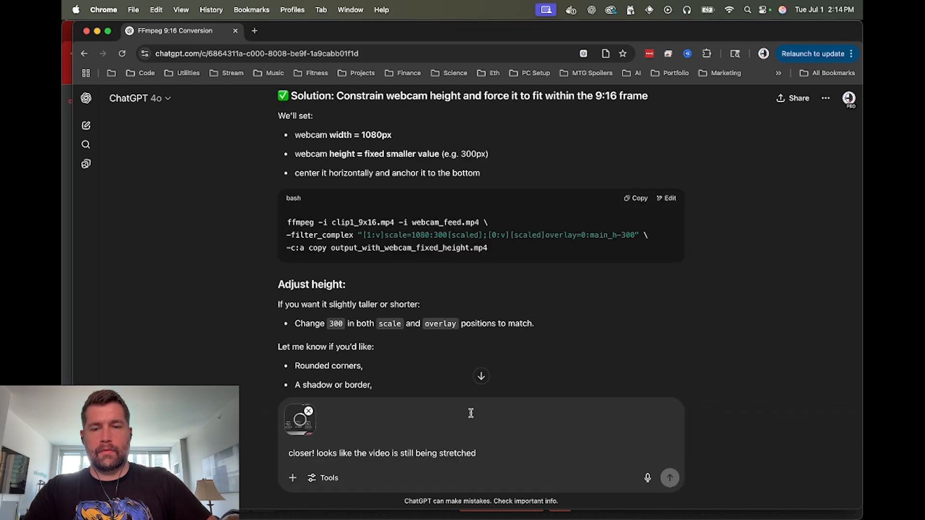
key("Return")
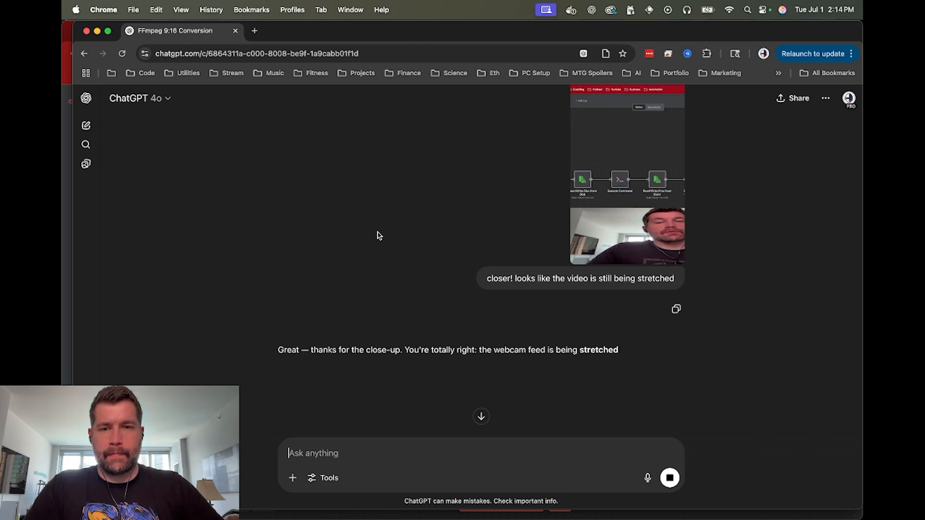
Read ChatGPT's new fix, copy its ffmpeg command with scale=-1:300, and run it in Terminal's clips folder.
scroll(382, 225, "down", 3)
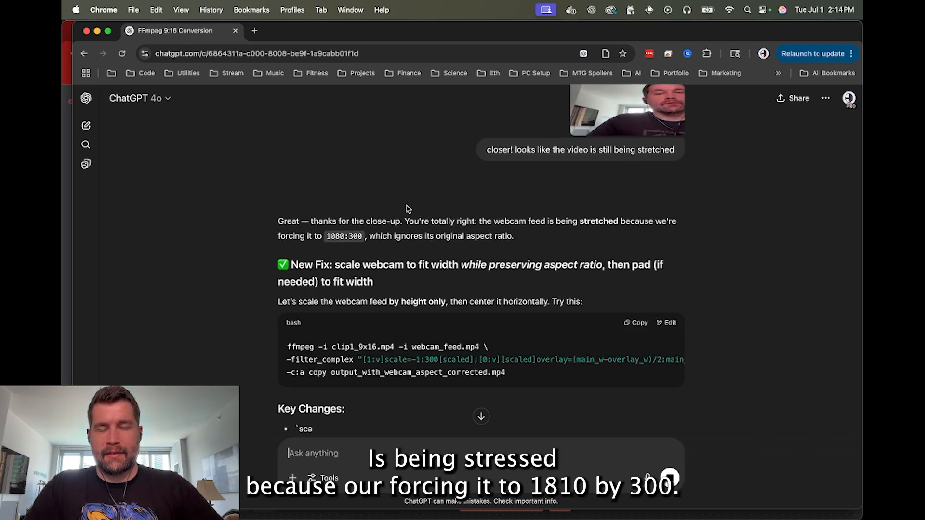
scroll(408, 252, "down", 2)
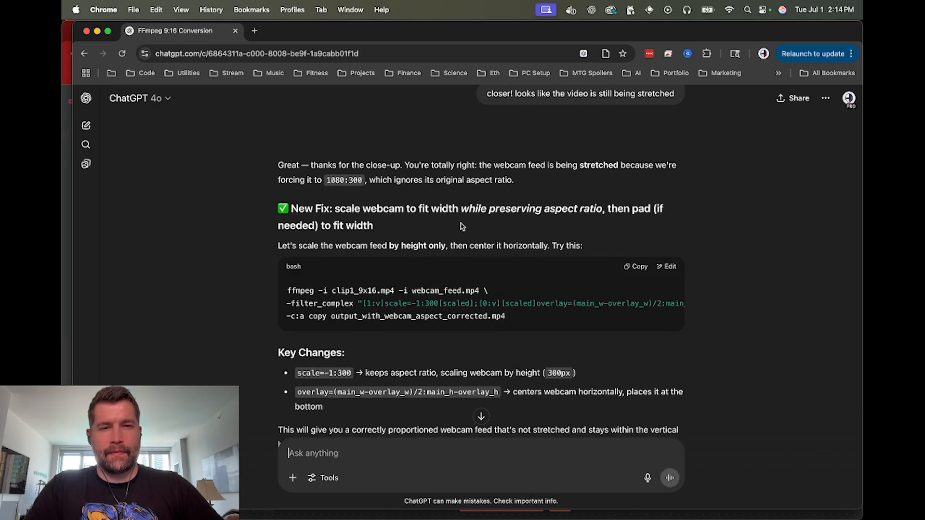
scroll(384, 227, "down", 4)
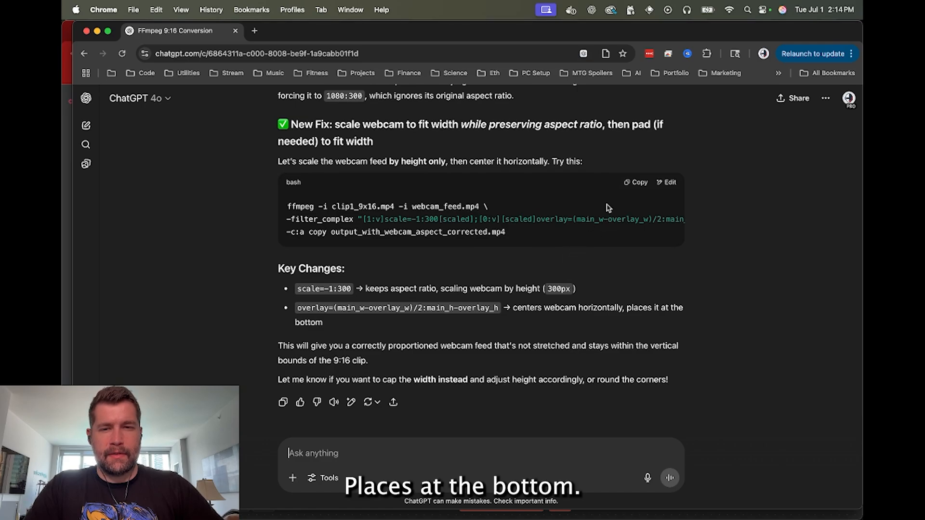
left_click(637, 182)
key("super+Tab")
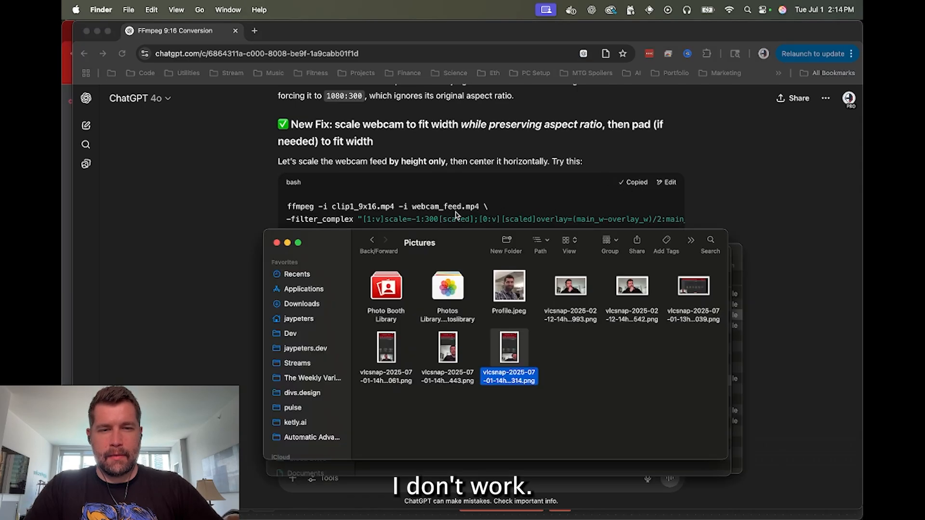
key("super+Tab")
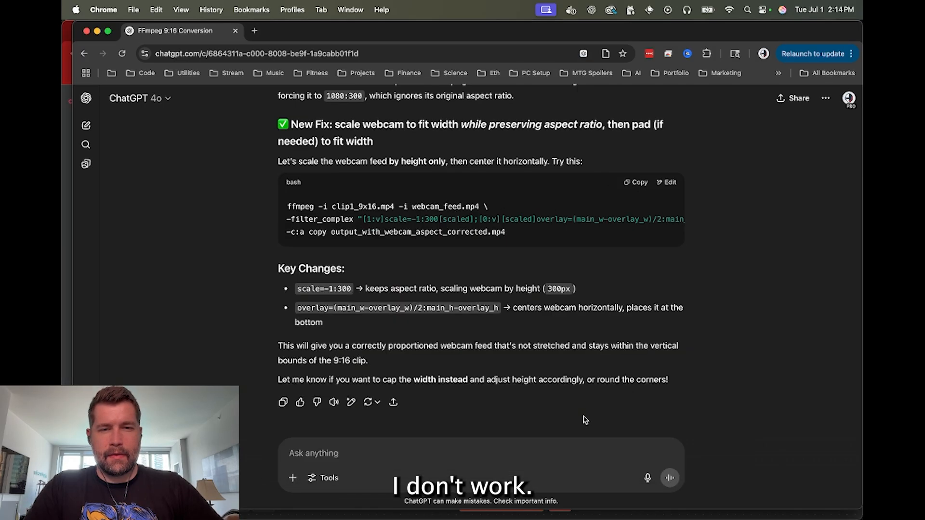
key("super+Tab")
key("Tab")
key("super+Tab")
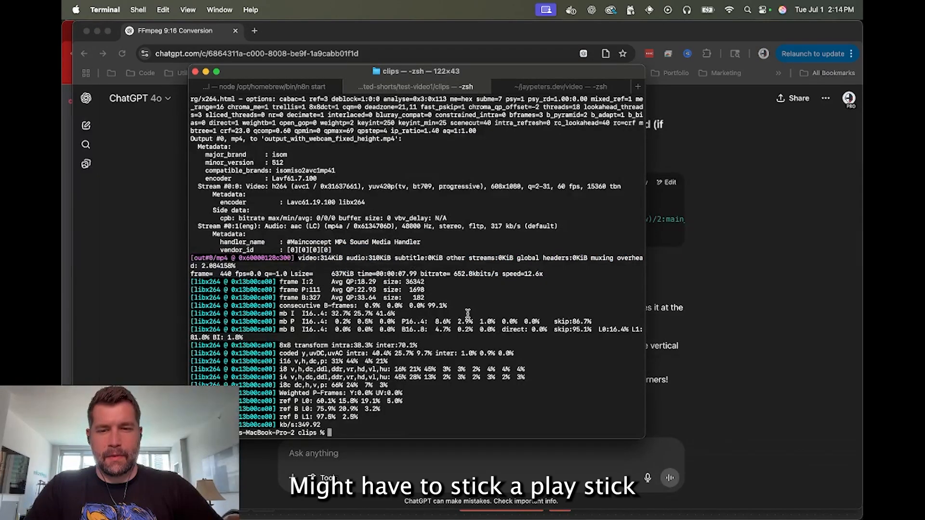
key("super+v")
key("Return")
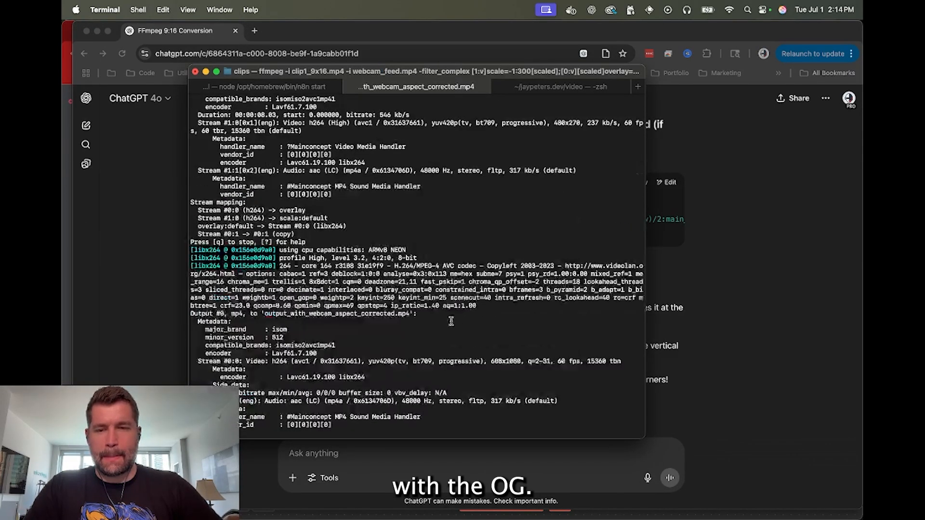
Open output_with_webcam_aspect_corrected.mp4 from Finder in QuickTime Player, move it clear of the webcam, play it to check the overlay, and close it.
key("super+Tab")
key("Tab")
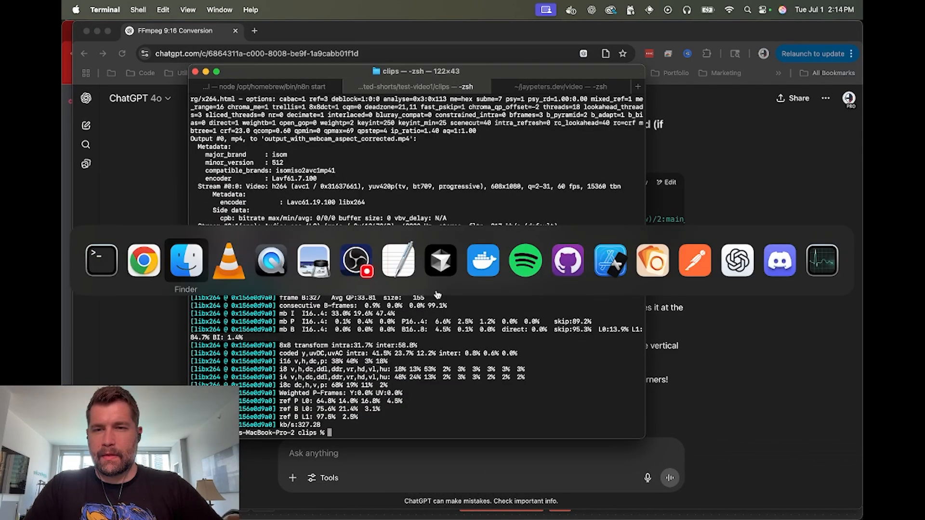
key("super+grave")
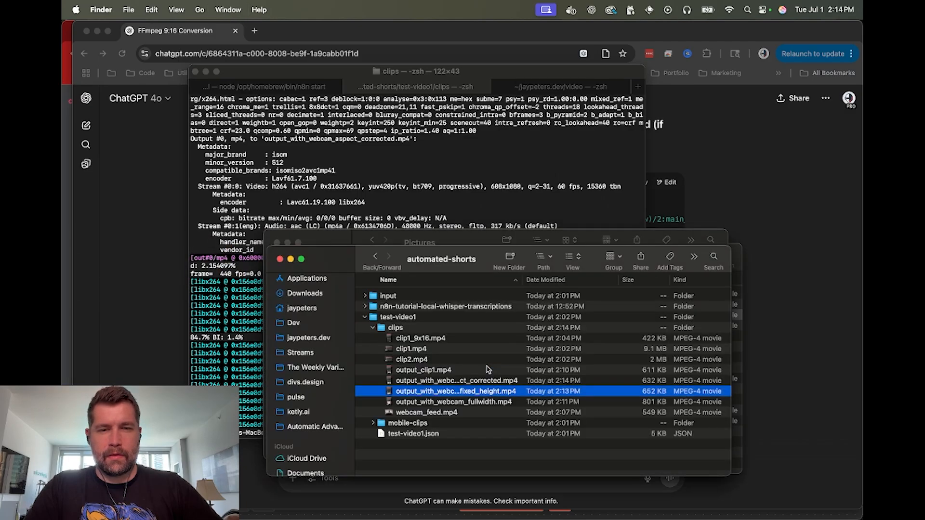
left_click(445, 381)
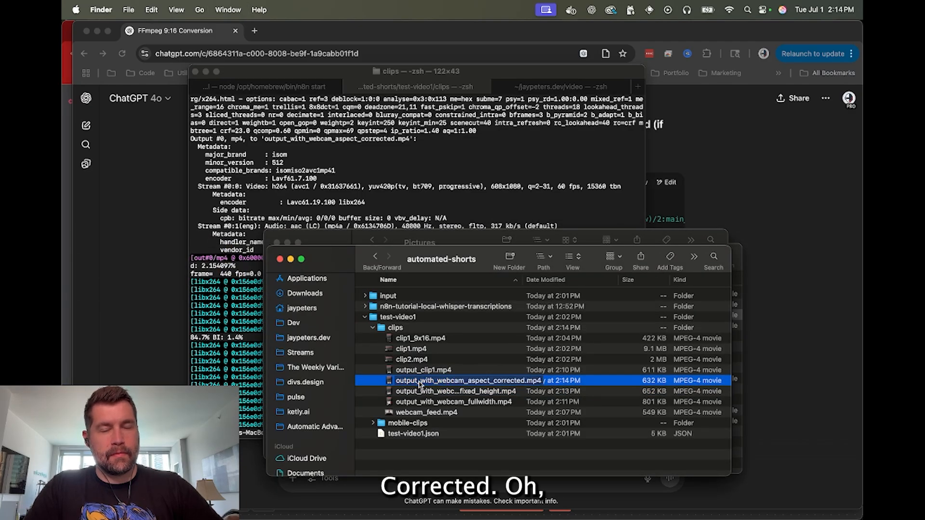
double_click(425, 384)
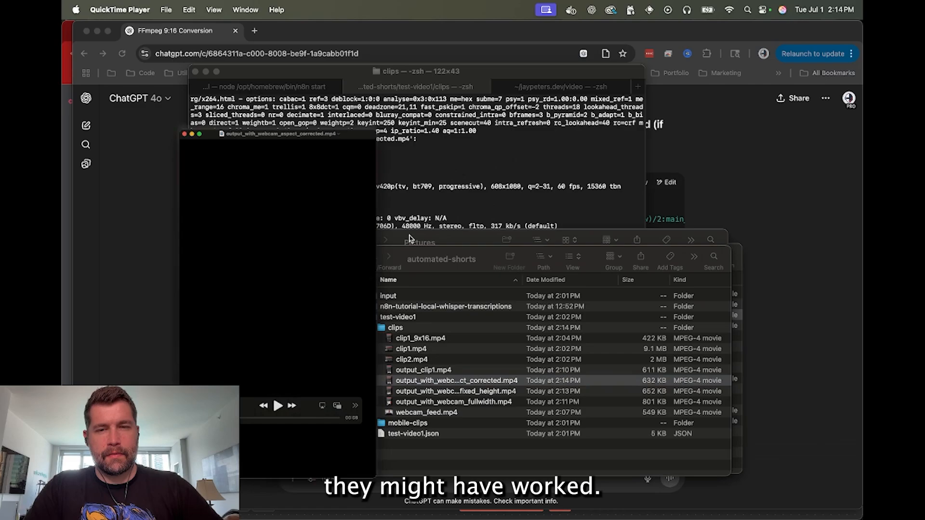
left_click_drag(270, 28, 495, 28)
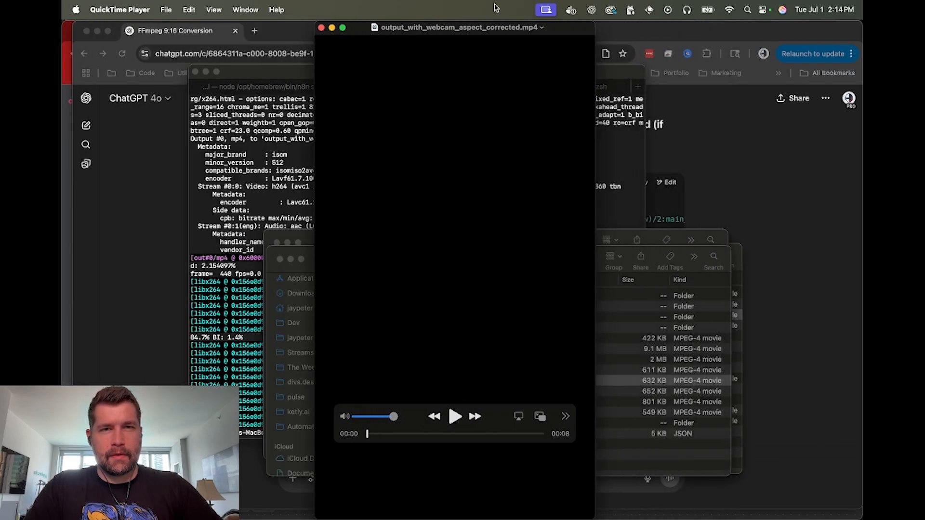
key("space")
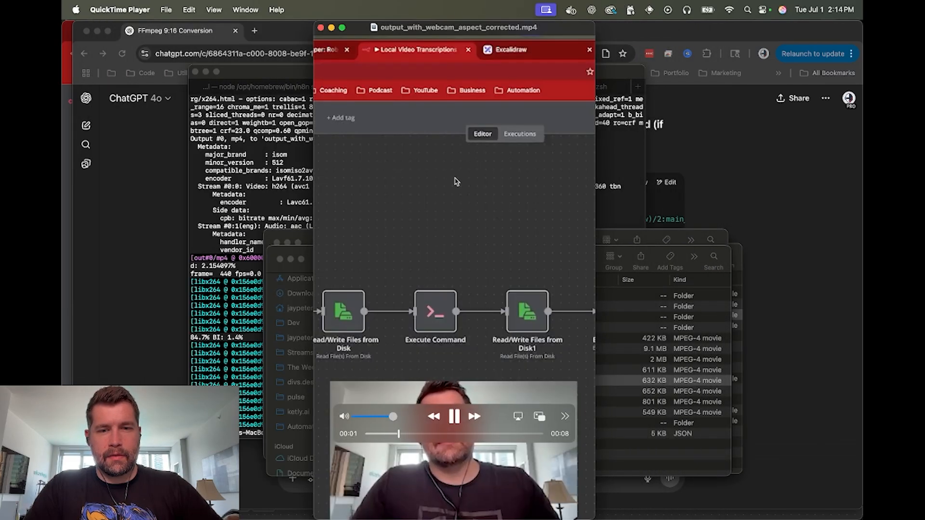
key("space")
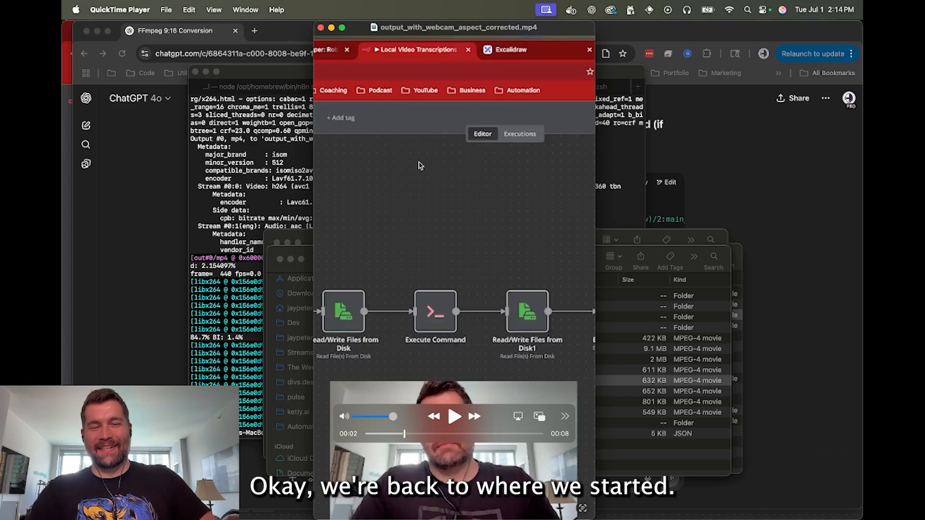
left_click(320, 28)
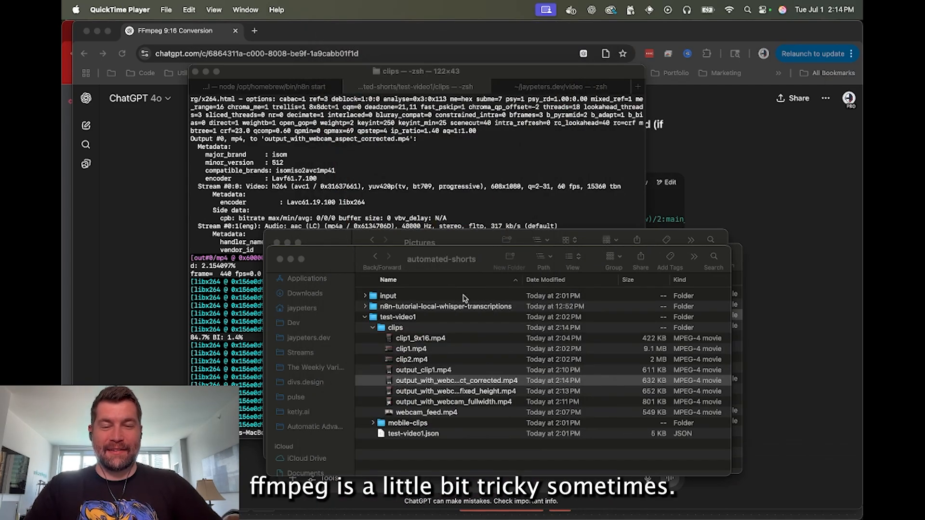
left_click(427, 379)
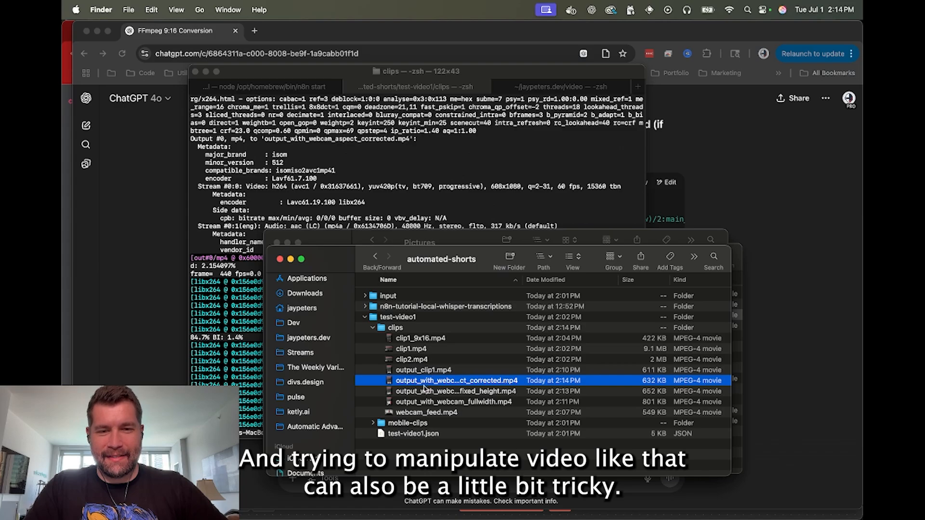
left_click(424, 389)
left_click(420, 412)
left_click(420, 404)
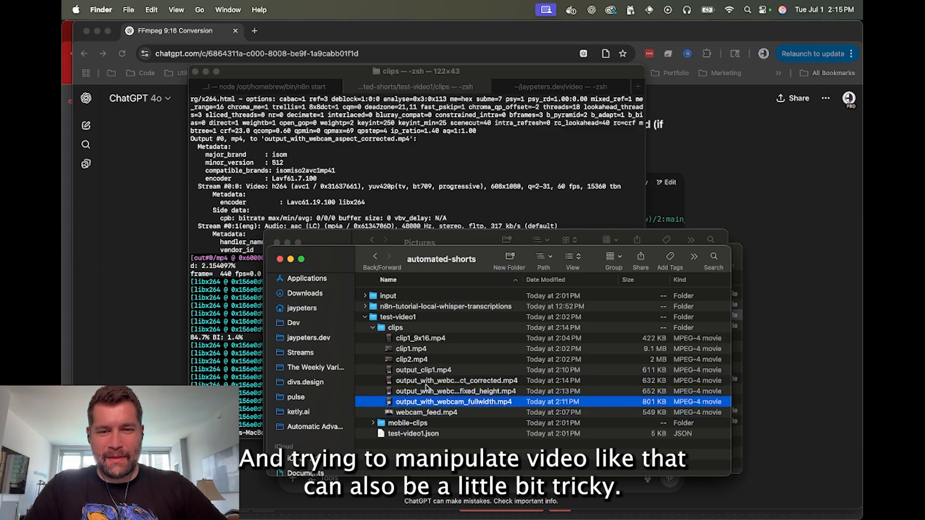
left_click(420, 392)
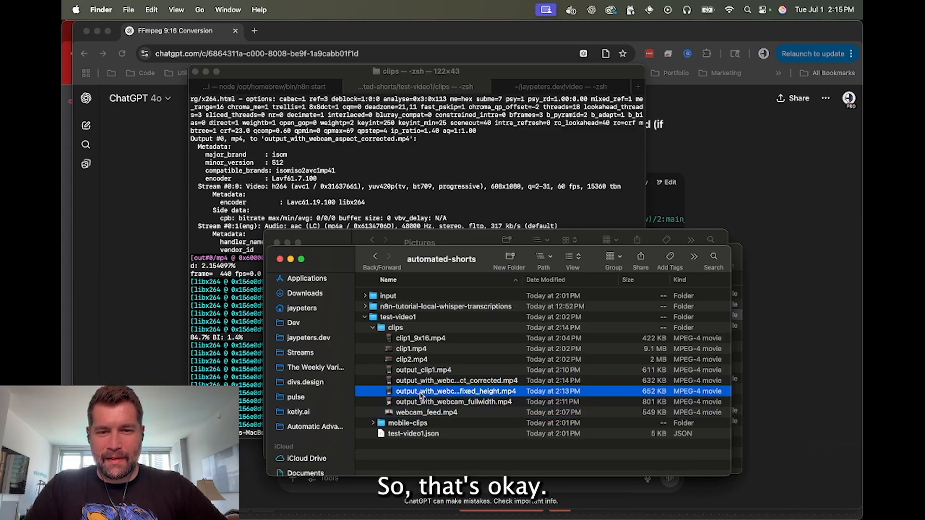
left_click(421, 384)
left_click(425, 371)
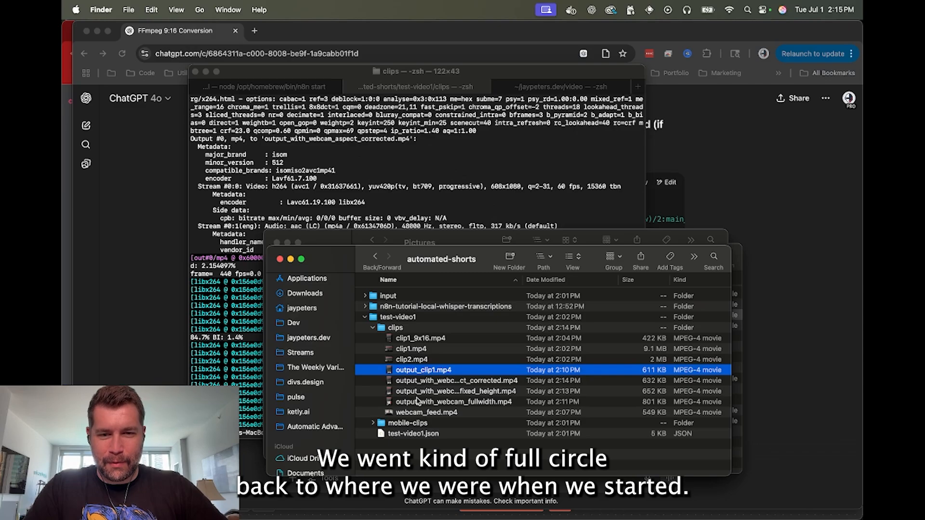
Move the aspect_corrected, fixed_height and fullwidth output_with_webcam videos in the clips folder to the Trash.
left_click(423, 382)
left_click(418, 402, "shift")
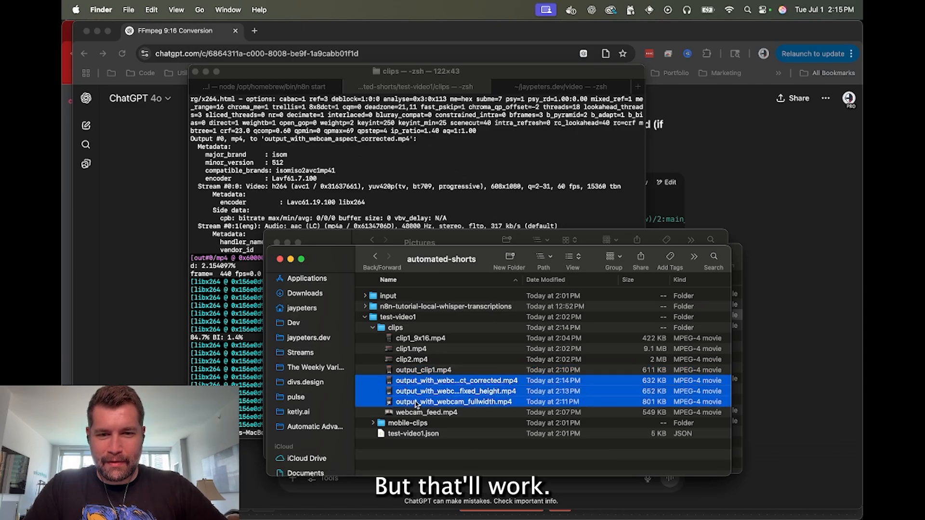
right_click(419, 394)
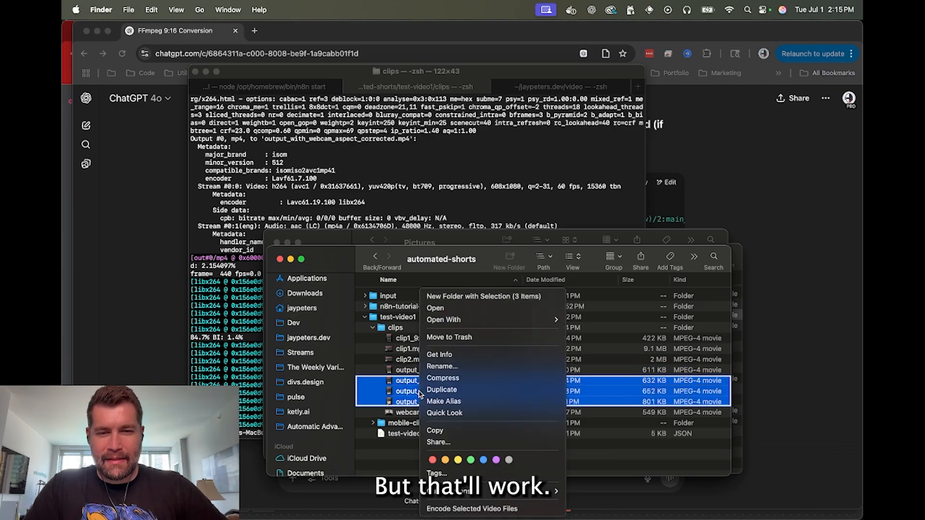
left_click(458, 343)
Open output_clip1.mp4 from the clips folder in QuickTime Player, move it clear of the webcam, play it to review the overlay, and close it.
left_click(410, 372)
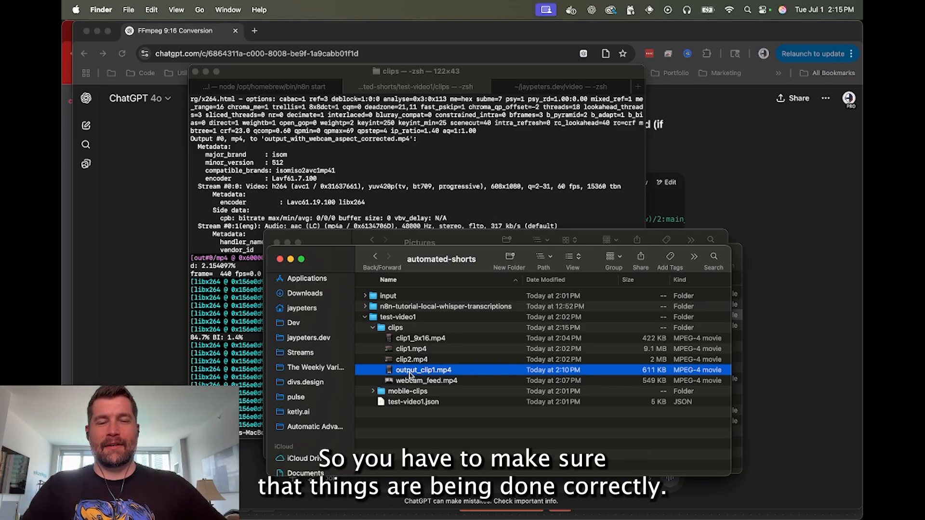
left_click(414, 340)
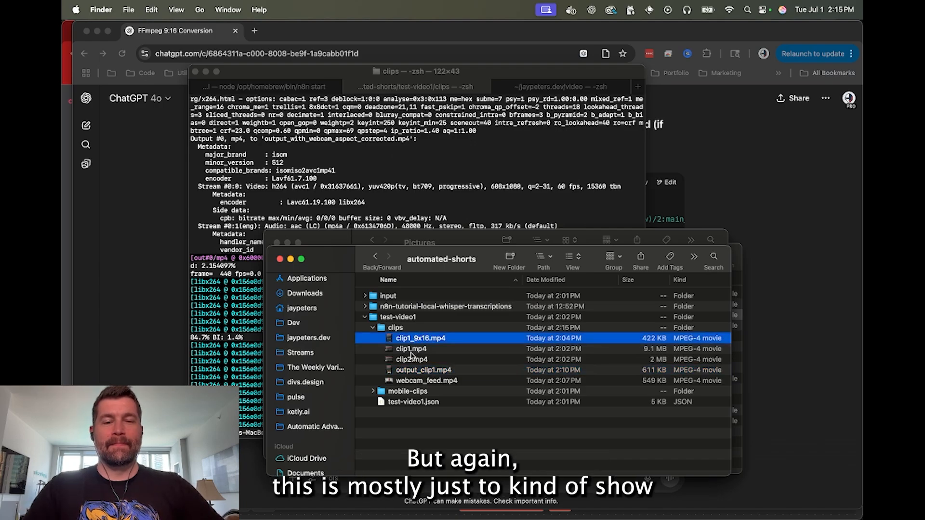
left_click(414, 381)
left_click(410, 370)
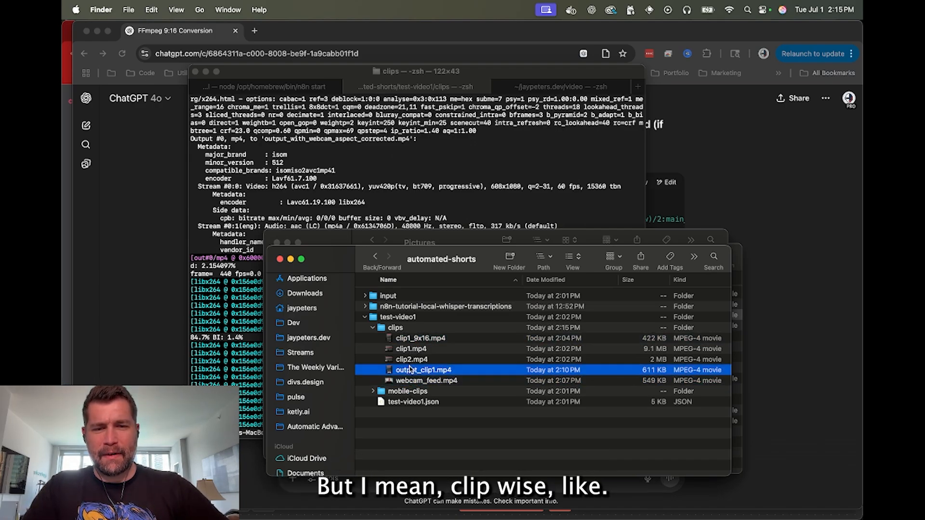
double_click(409, 372)
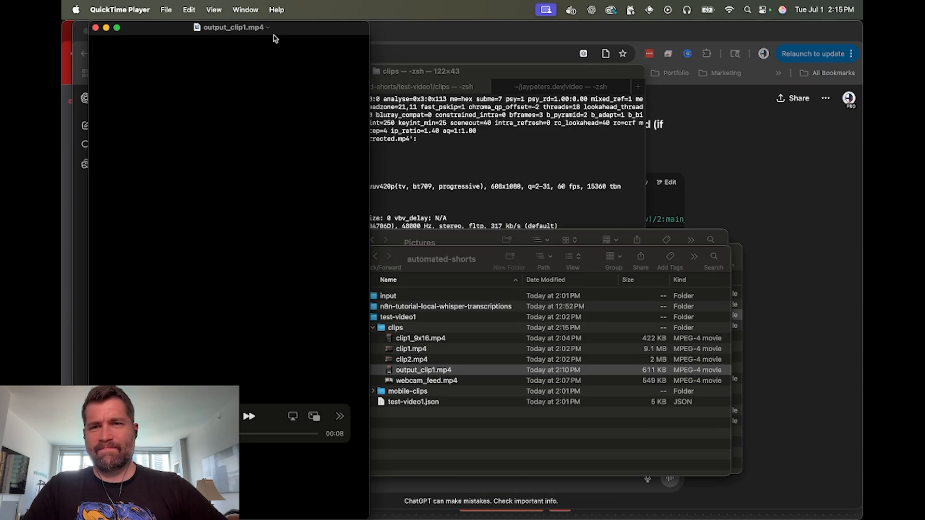
left_click_drag(290, 32, 565, 31)
key("space")
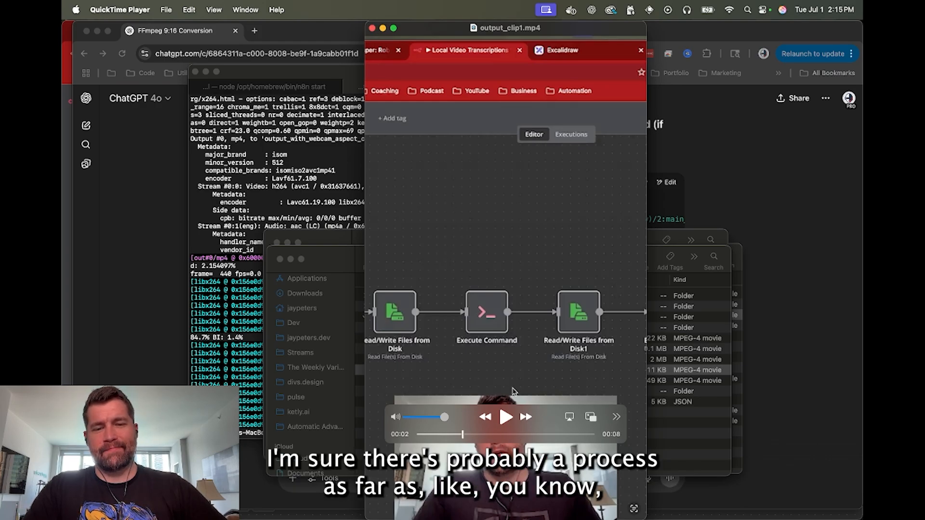
left_click(372, 29)
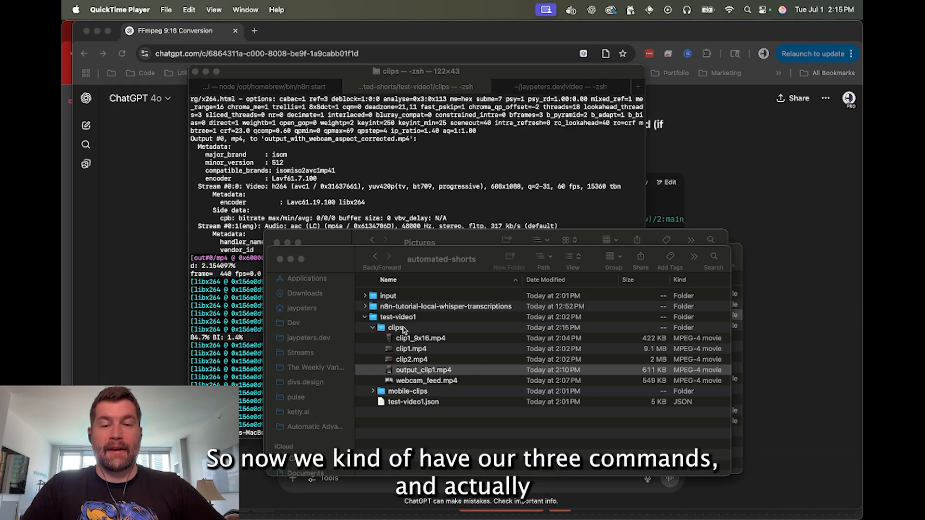
Return to the ChatGPT conversation in Chrome and review its earlier ffmpeg commands, from the original 9:16 crop to the webcam feed extraction.
left_click(476, 161)
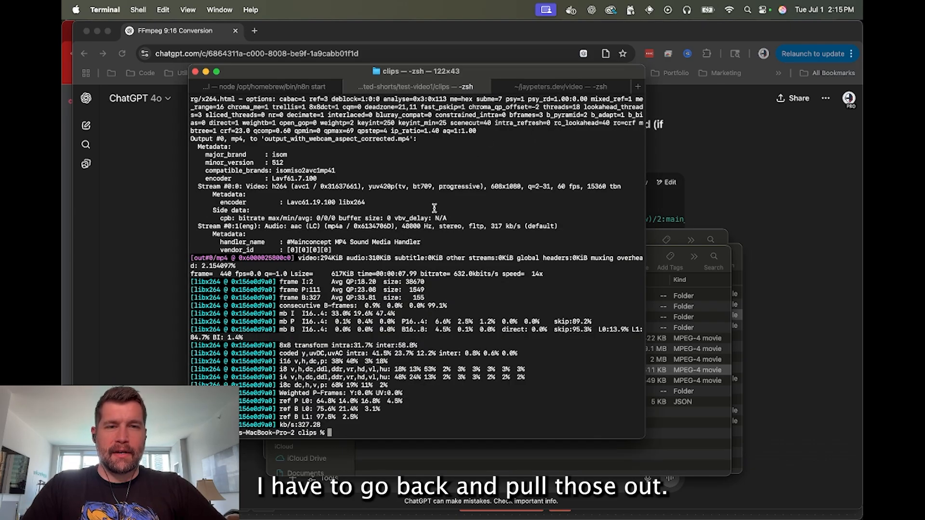
key("super+Tab")
left_click(830, 182)
scroll(303, 276, "up", 10)
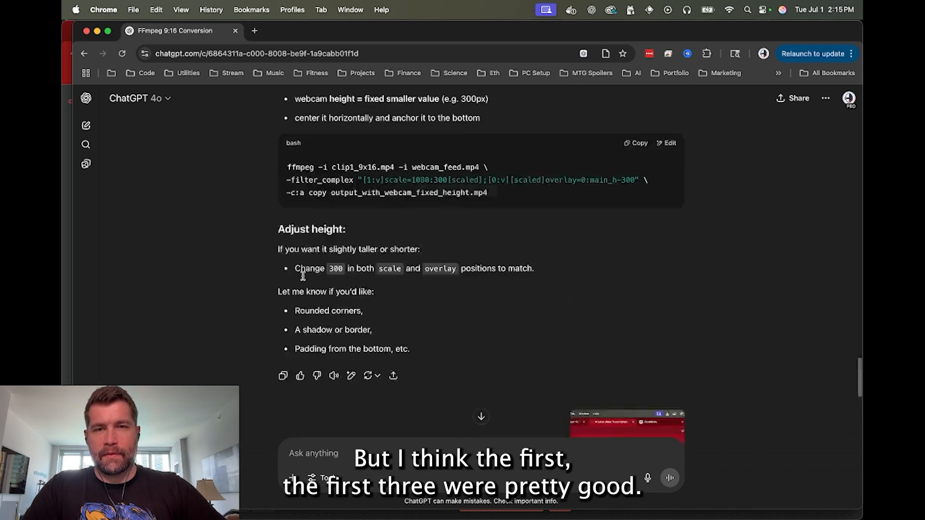
scroll(303, 276, "up", 15)
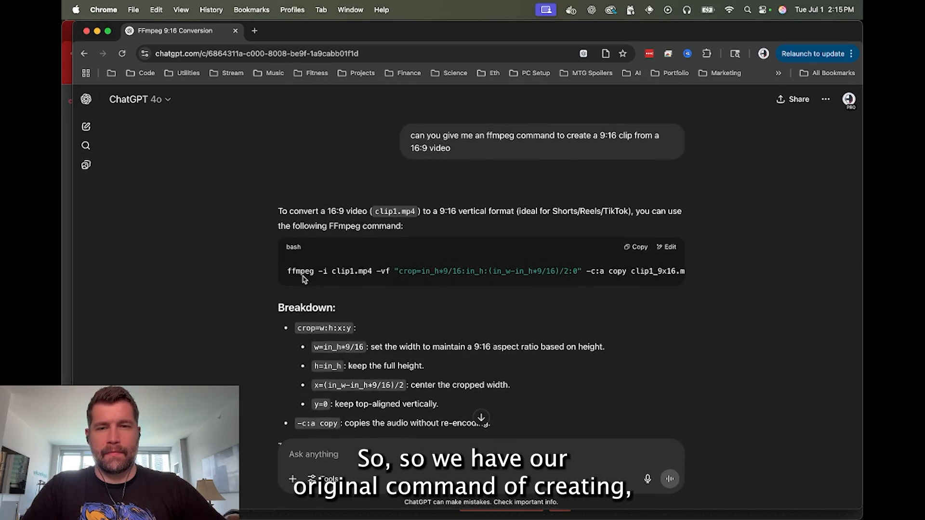
left_click(636, 246)
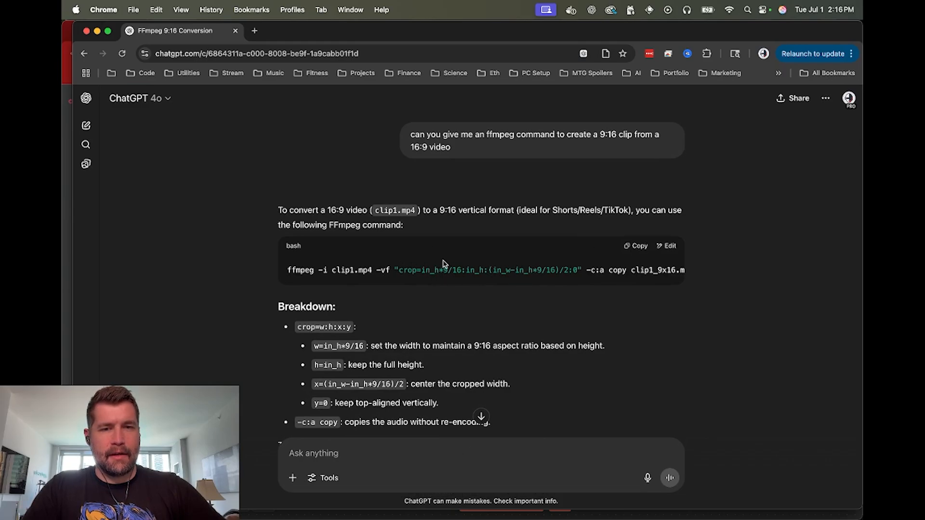
scroll(433, 265, "down", 3)
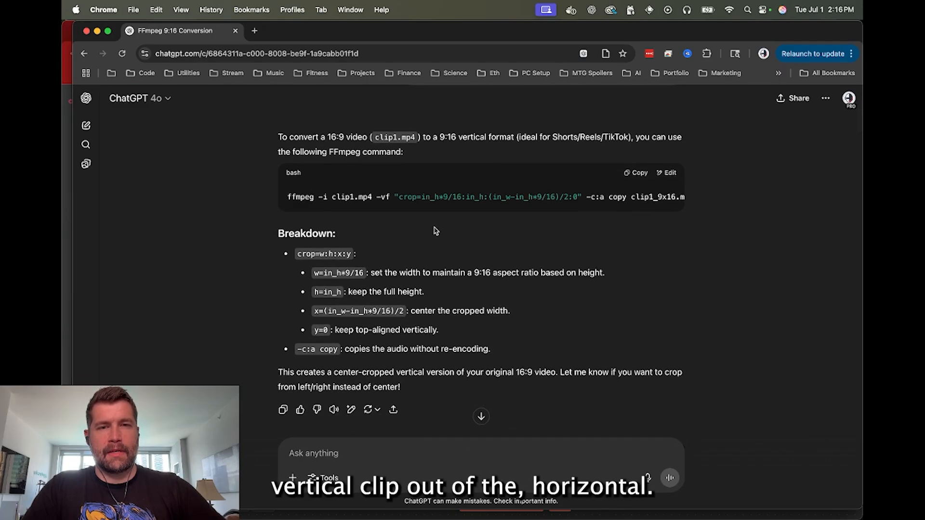
scroll(418, 220, "down", 6)
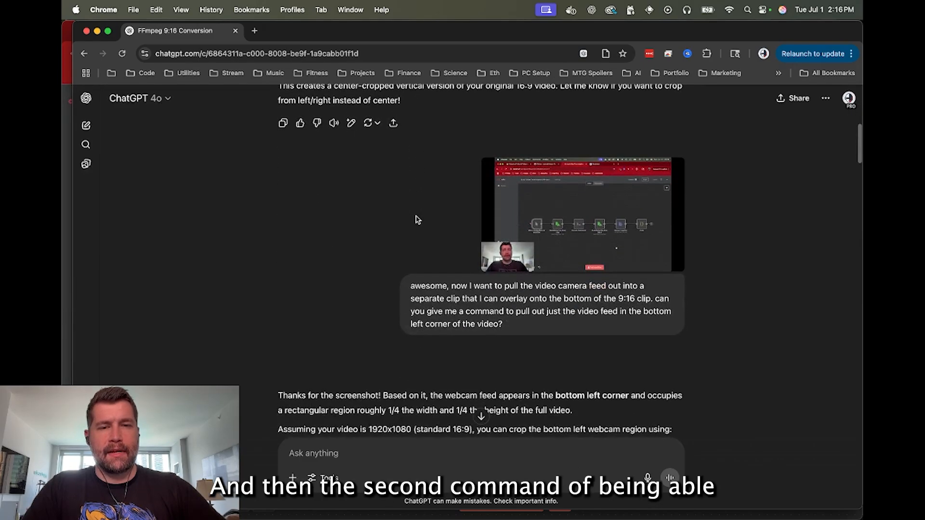
Review the FFmpeg commands in the ChatGPT conversation for cropping out the webcam feed and overlaying it on clip1_9x16.mp4.
scroll(400, 256, "down", 5)
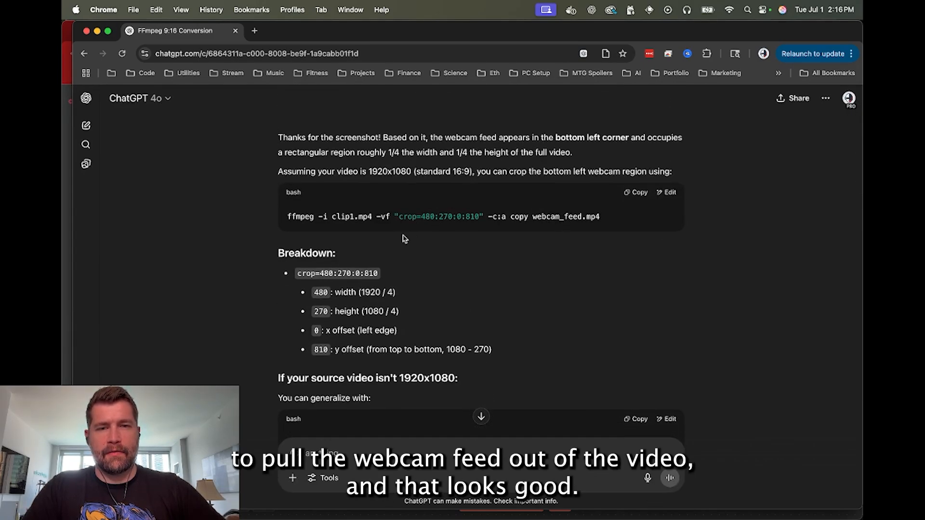
scroll(378, 231, "up", 5)
scroll(379, 230, "down", 9)
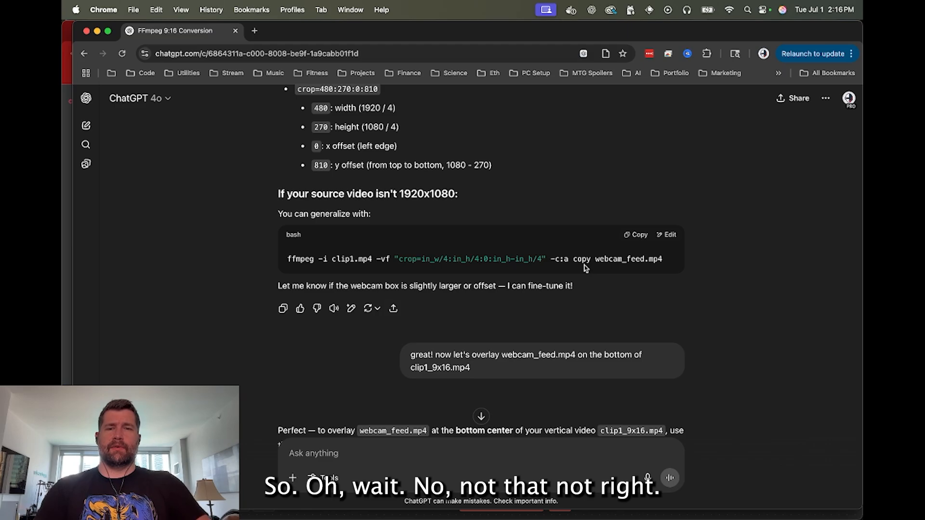
scroll(417, 253, "down", 3)
scroll(417, 252, "down", 4)
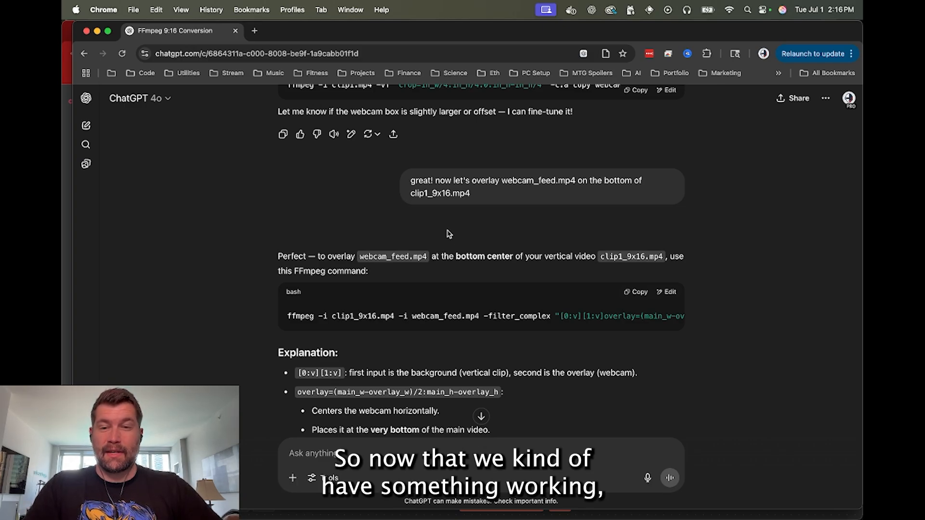
Switch to Finder and inspect output_clip1.mp4 and the mobile-clips folder inside test-video1.
key("super+Tab")
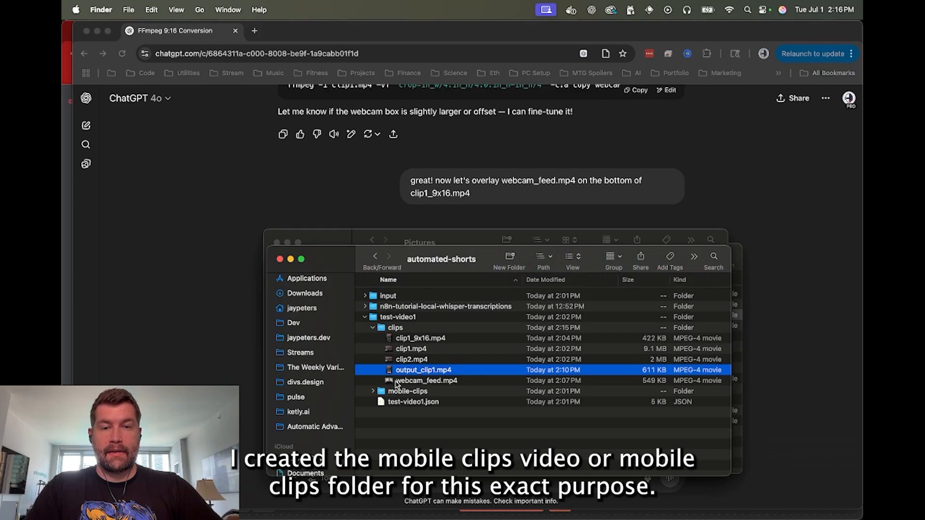
left_click(392, 391)
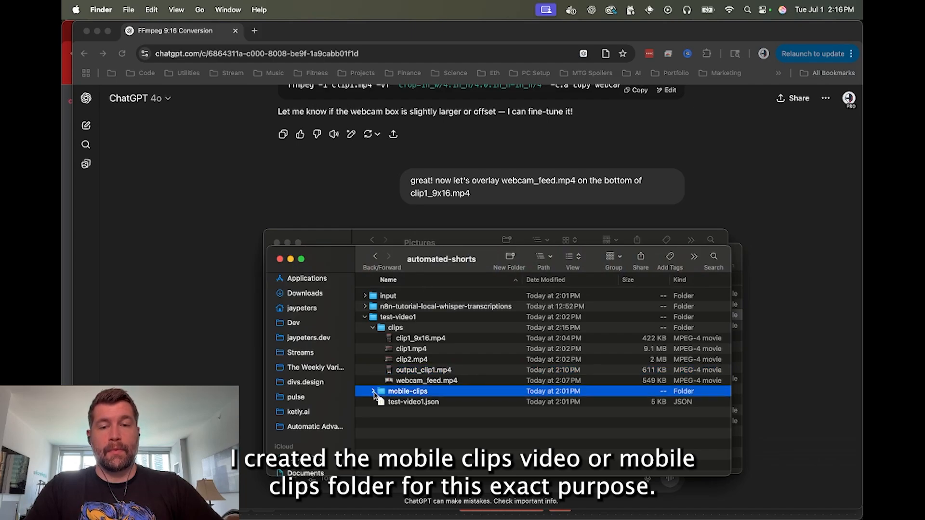
left_click(412, 370)
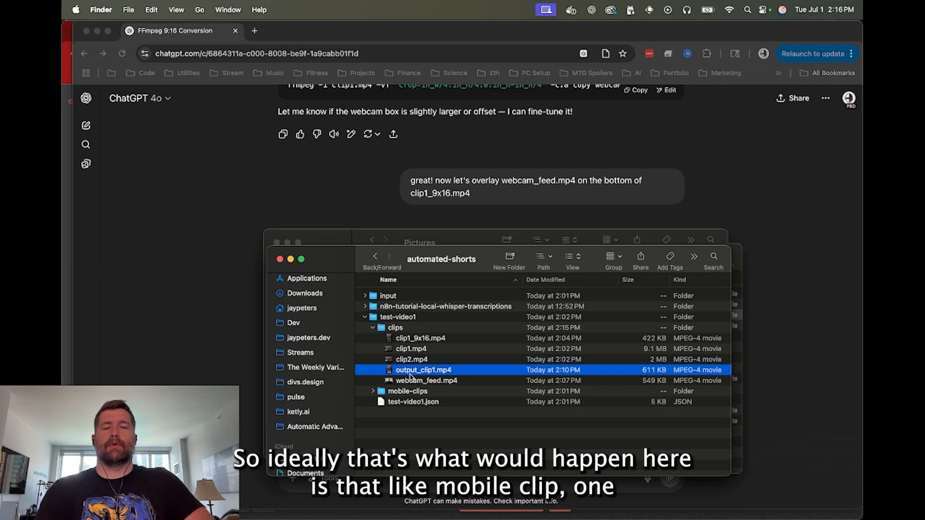
left_click(412, 393)
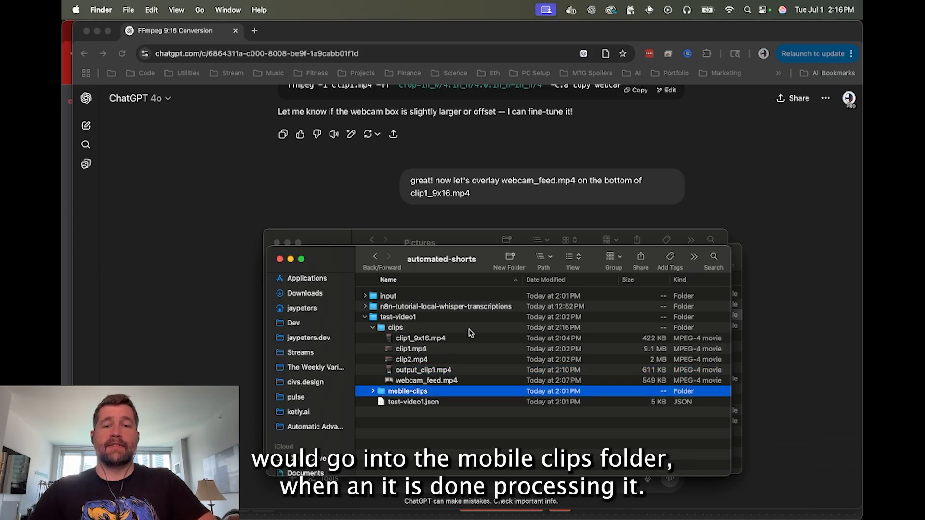
Switch to the n8n workflow in Chrome and start adding a node after Execute ffmpeg cmd.
key("super+Tab")
key("super+Tab")
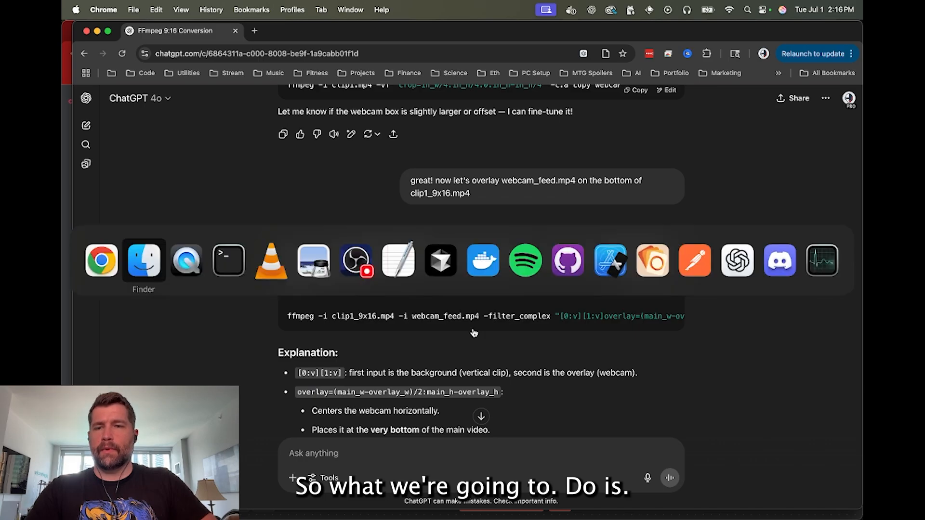
key("super+grave")
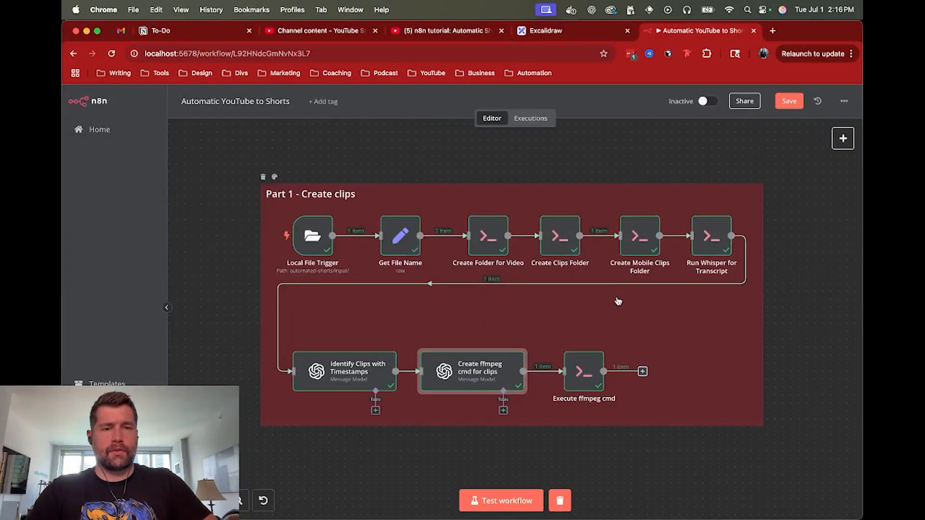
scroll(595, 305, "right", 1)
scroll(595, 305, "left", 2)
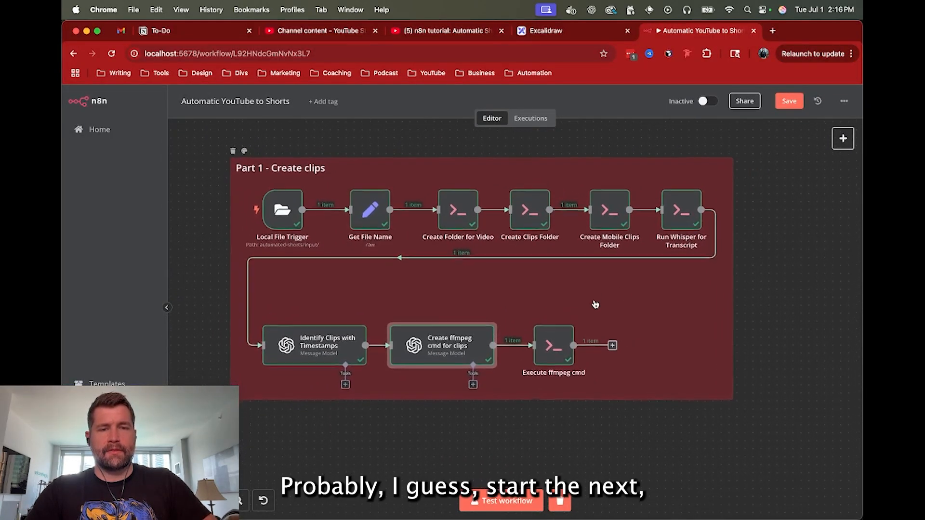
left_click(616, 352)
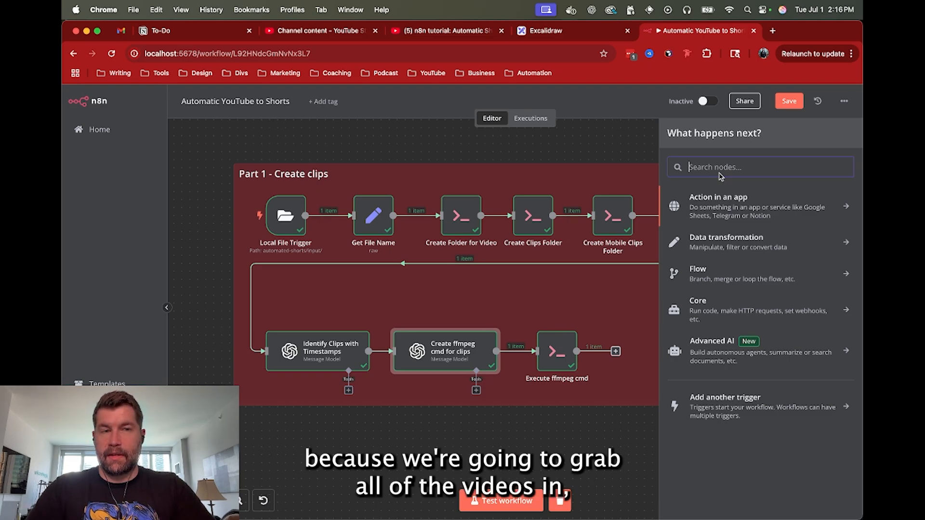
In Finder, move output_clip1.mp4, webcam_feed.mp4 and clip1_9x16.mp4 from the test-video1 clips folder to the Trash.
key("super+Tab")
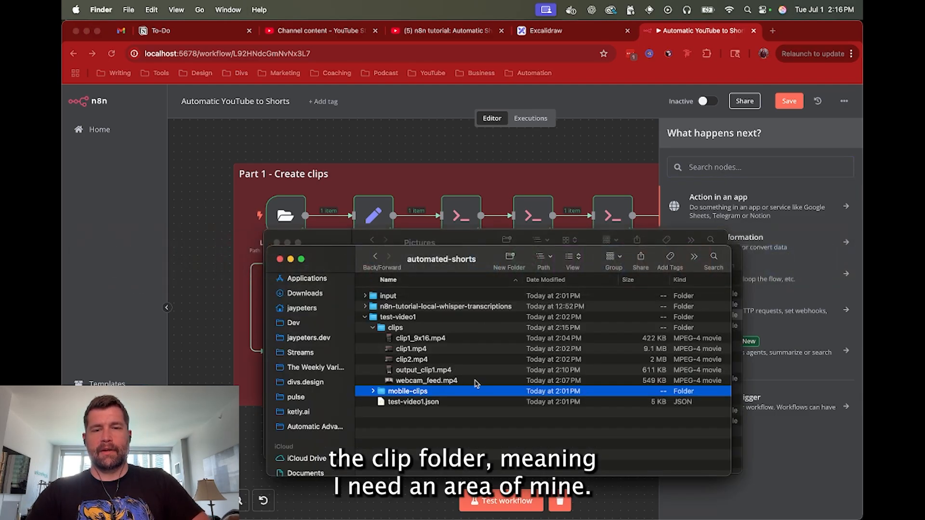
left_click(418, 370)
left_click(418, 381, "shift")
right_click(418, 381)
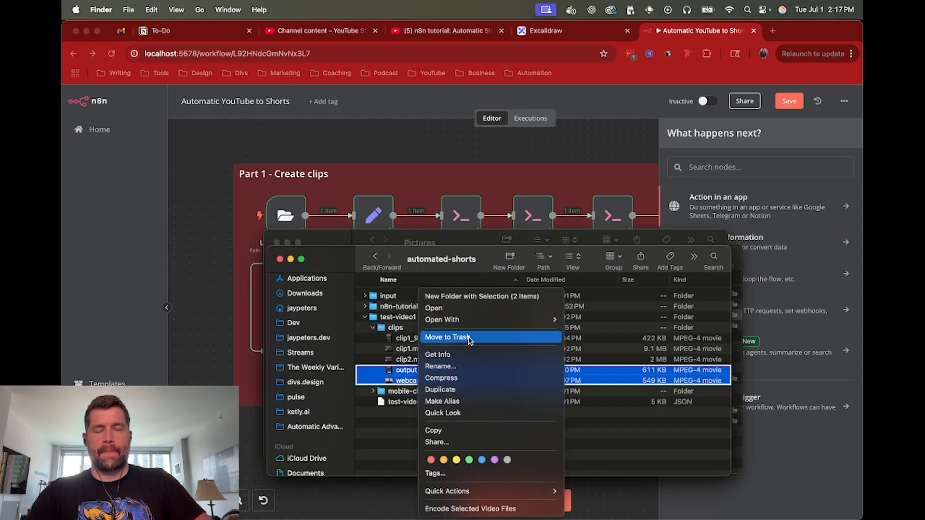
left_click(429, 338)
left_click(426, 338)
right_click(427, 338)
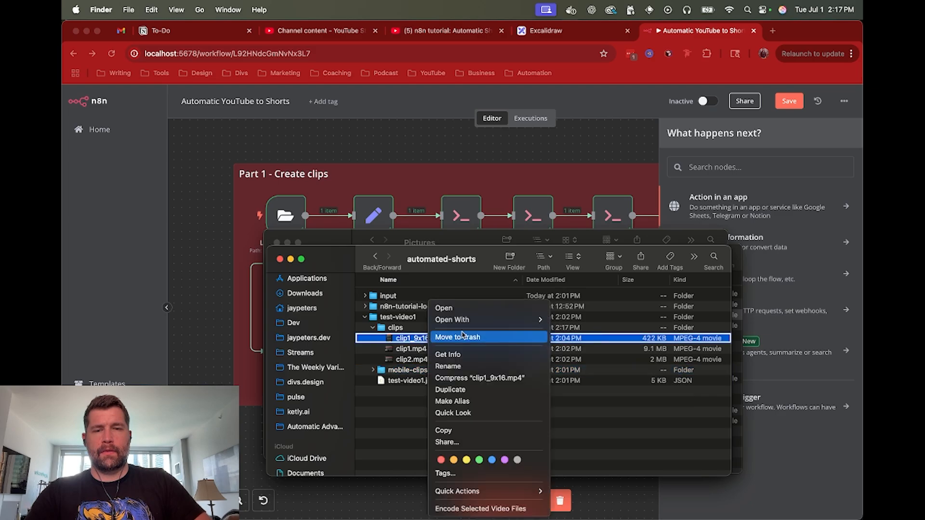
left_click(464, 337)
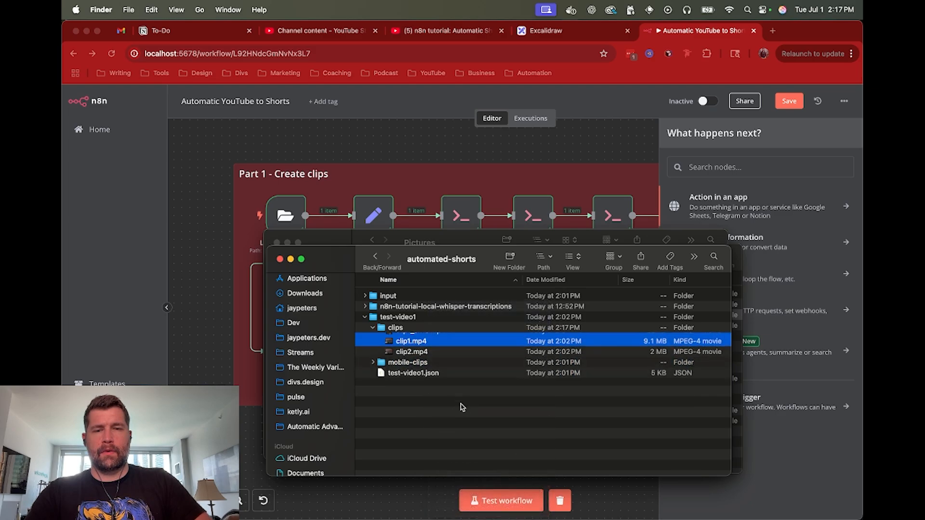
Back in n8n, find the Read/Write Files from Disk node and add its Read File(s) From Disk action after Execute ffmpeg cmd.
left_click(739, 141)
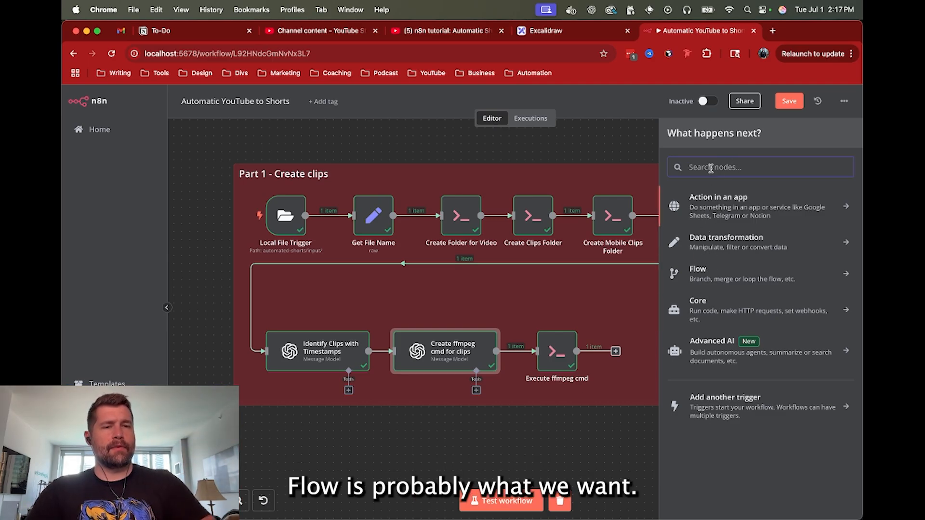
left_click(715, 272)
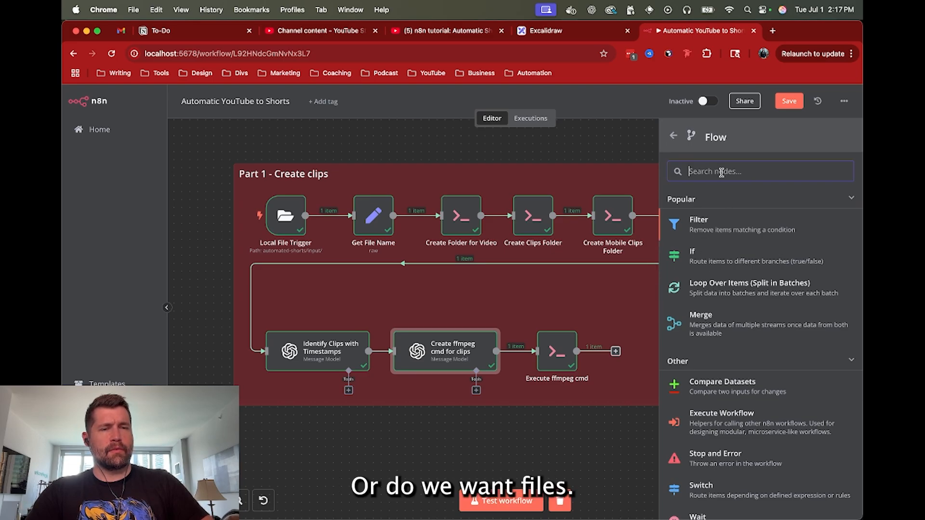
type("file")
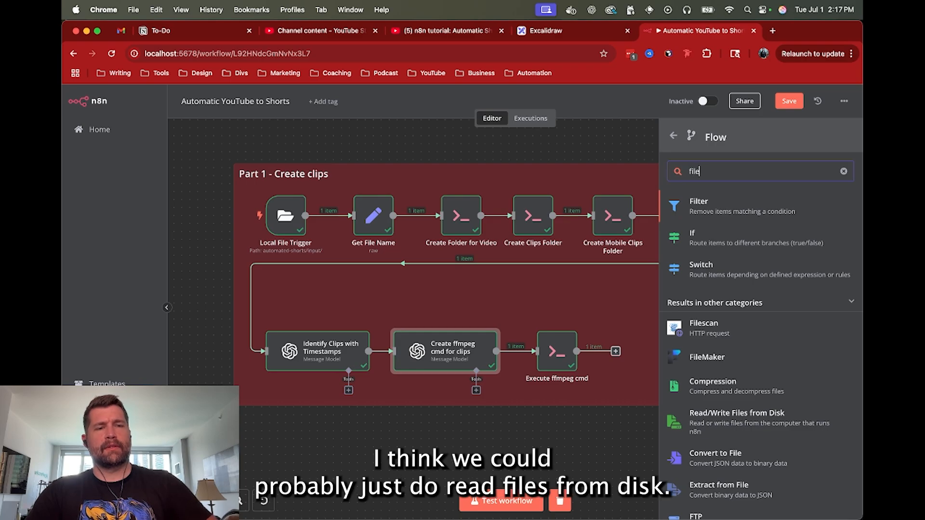
left_click(716, 420)
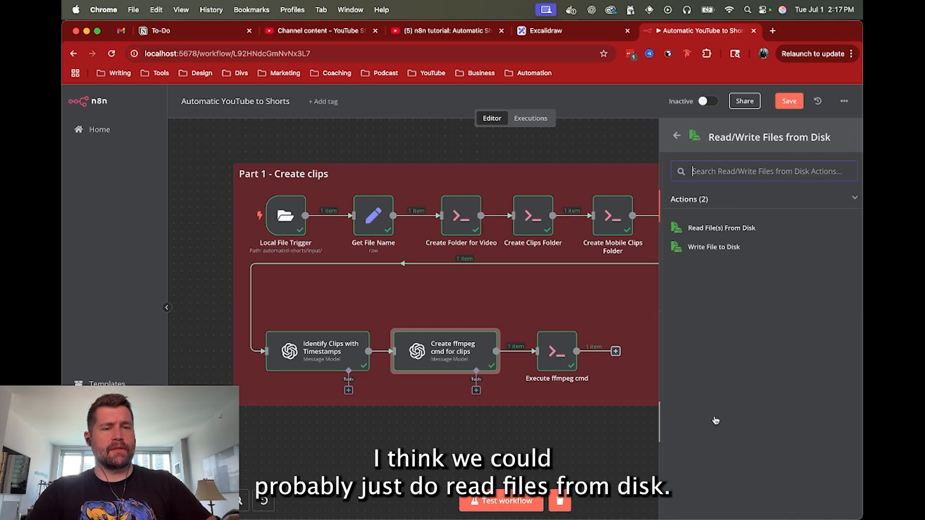
left_click(709, 229)
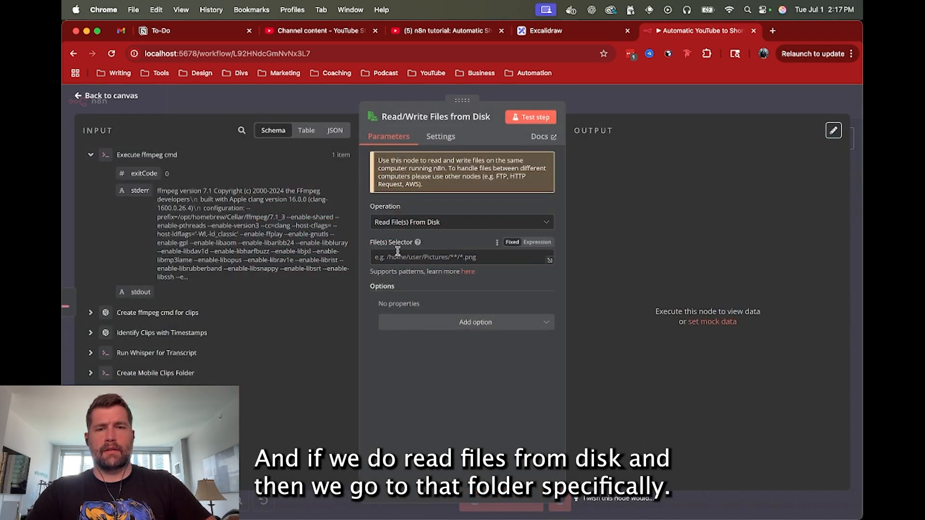
Set the file selector to automated-shorts/{{ $('Get File Name').item.json.folderName }}/clips/ using the mapped folder name, and test the node.
left_click(398, 252)
type("auth")
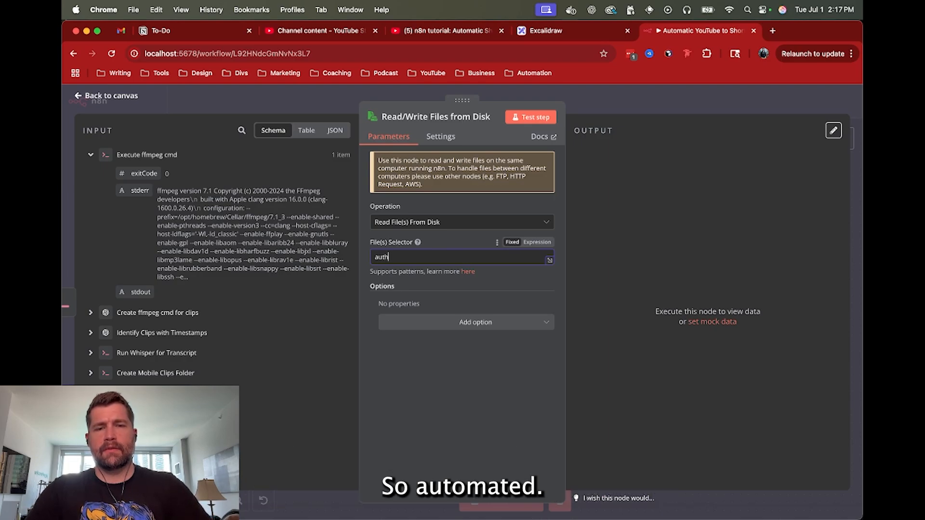
key("BackSpace")
type("omated-shor")
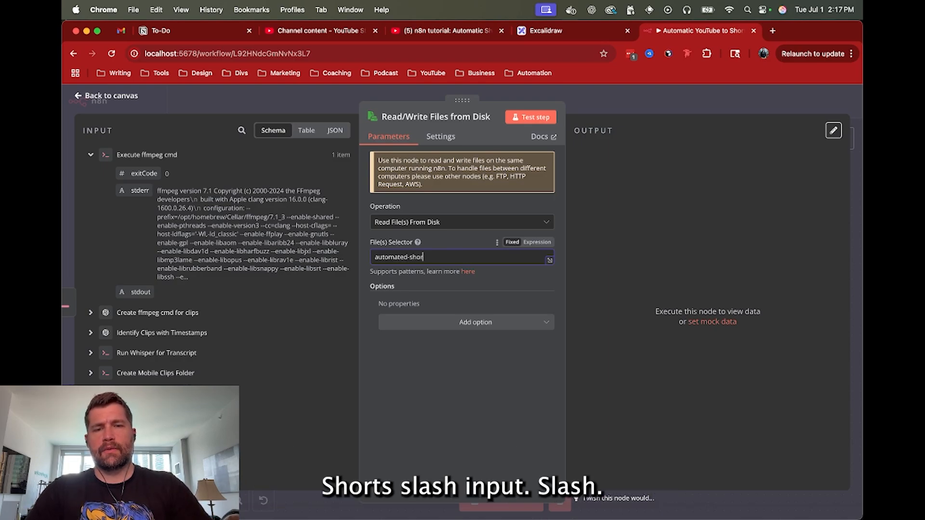
type("ts/input")
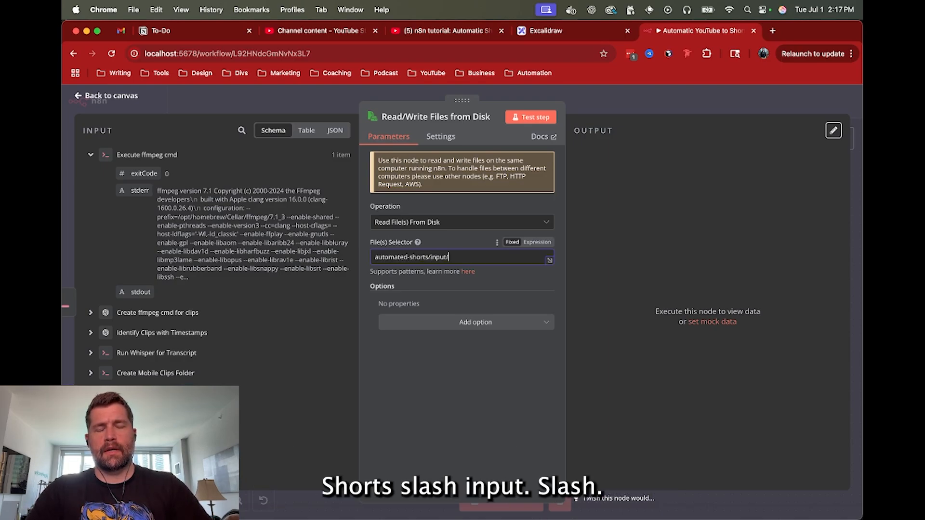
type("/")
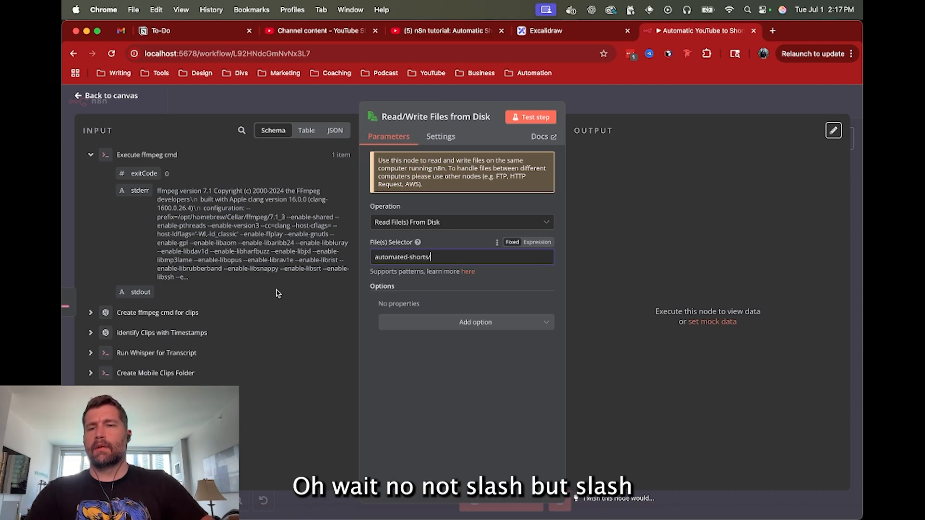
left_click(116, 433)
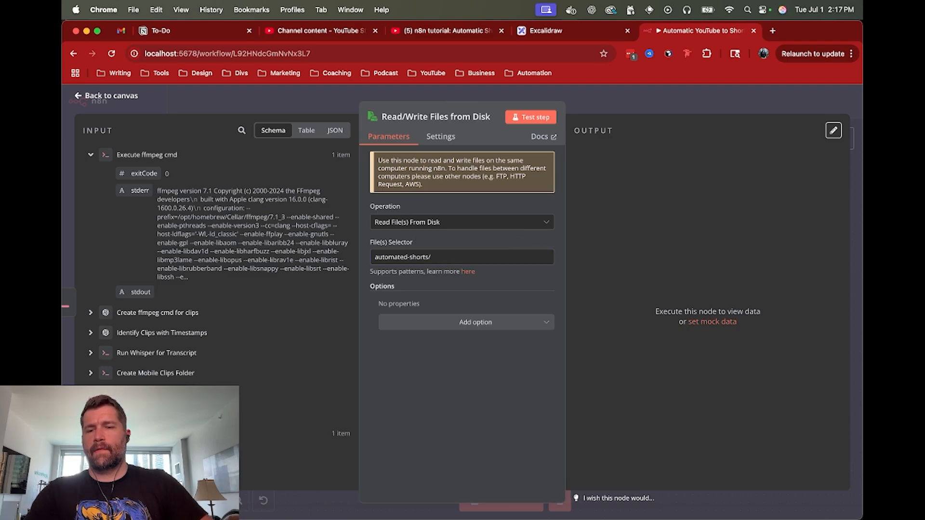
left_click_drag(141, 453, 467, 259)
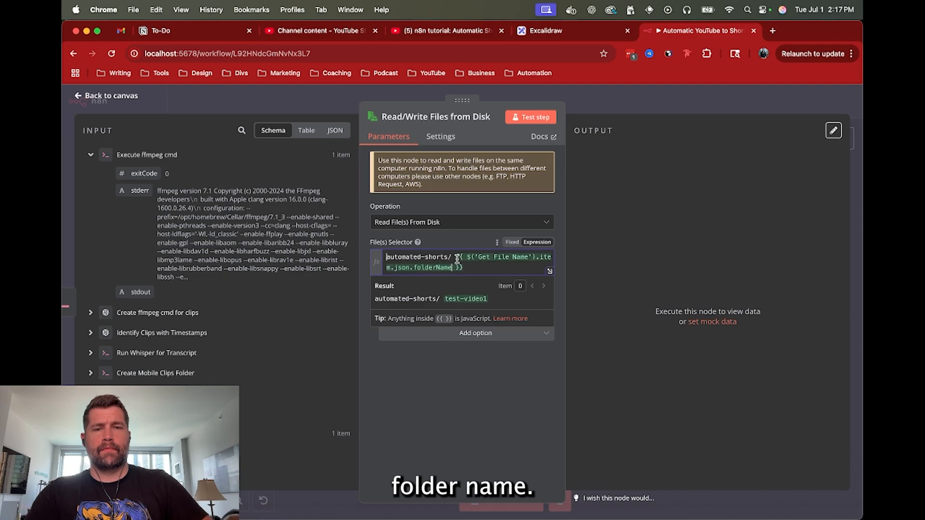
left_click(455, 257)
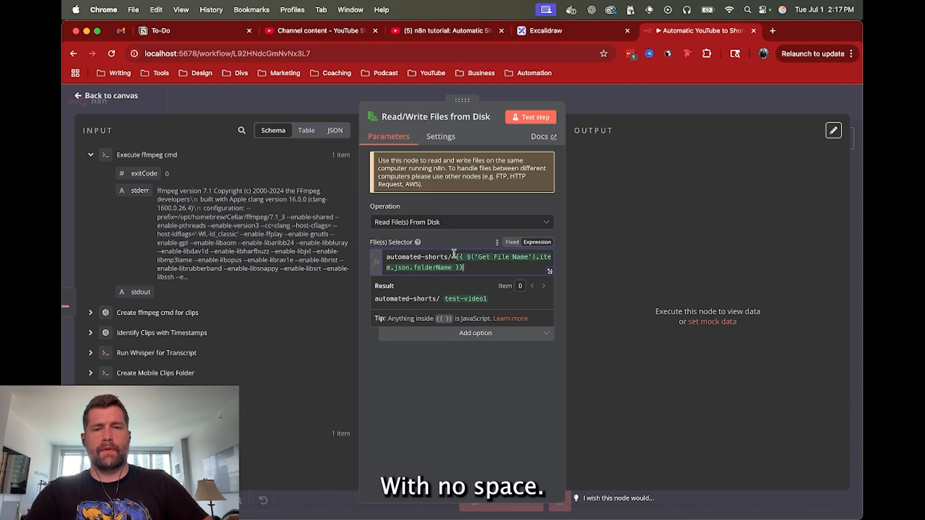
key("BackSpace")
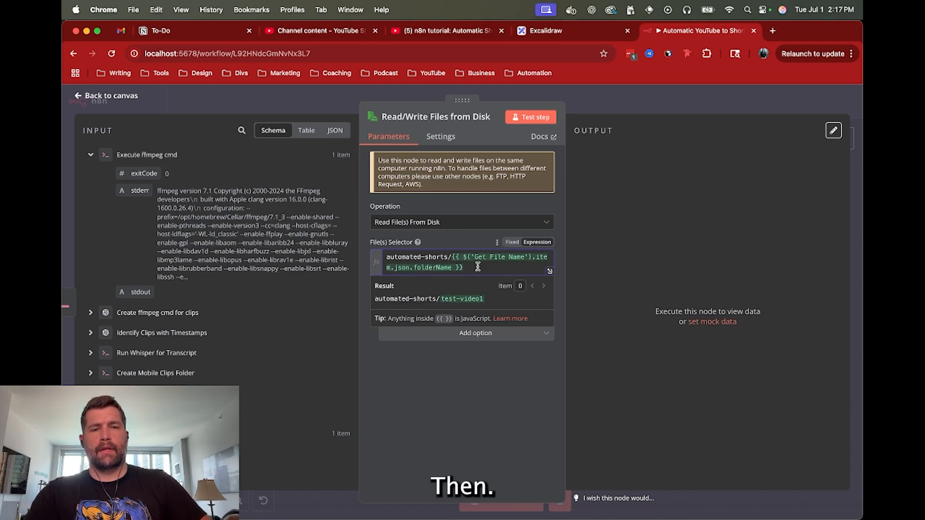
type("/clips/")
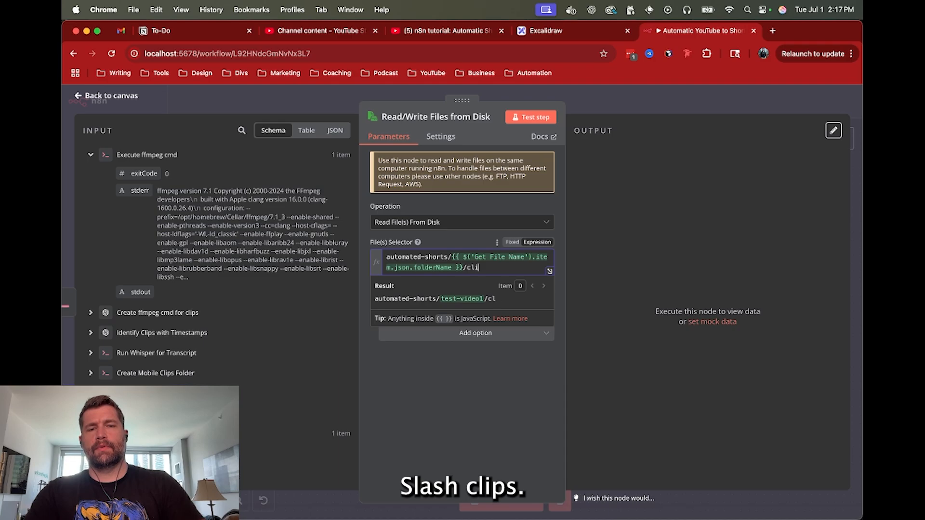
left_click(530, 117)
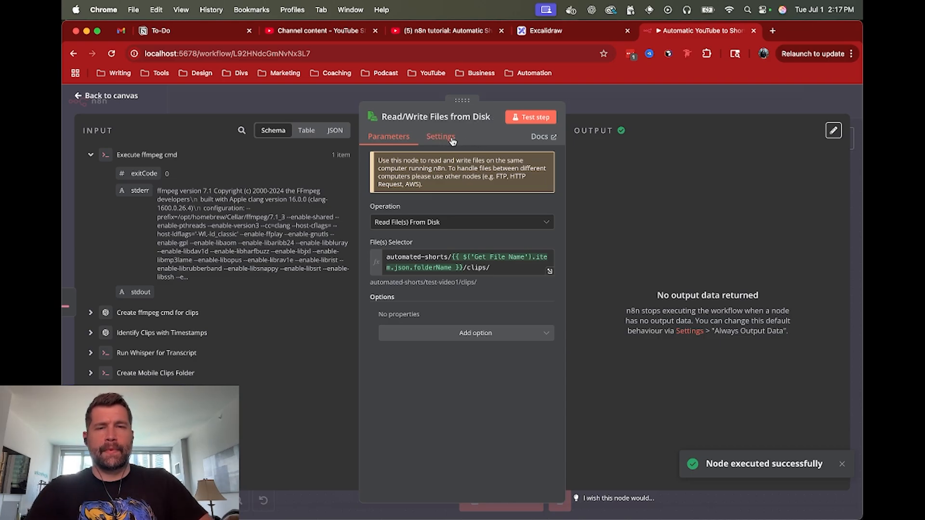
Append *.mp4 to the file selector path, test the node again and check its output.
left_click(508, 268)
type("*")
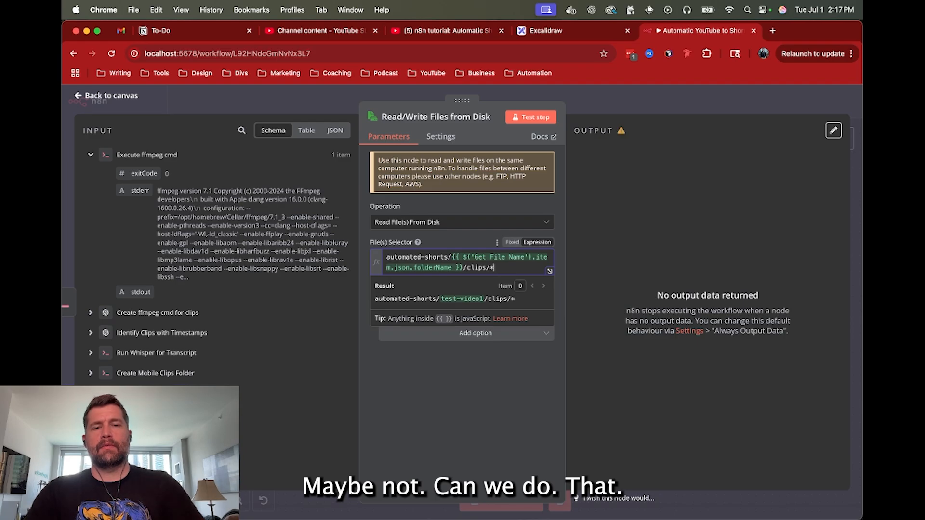
type(".mp4")
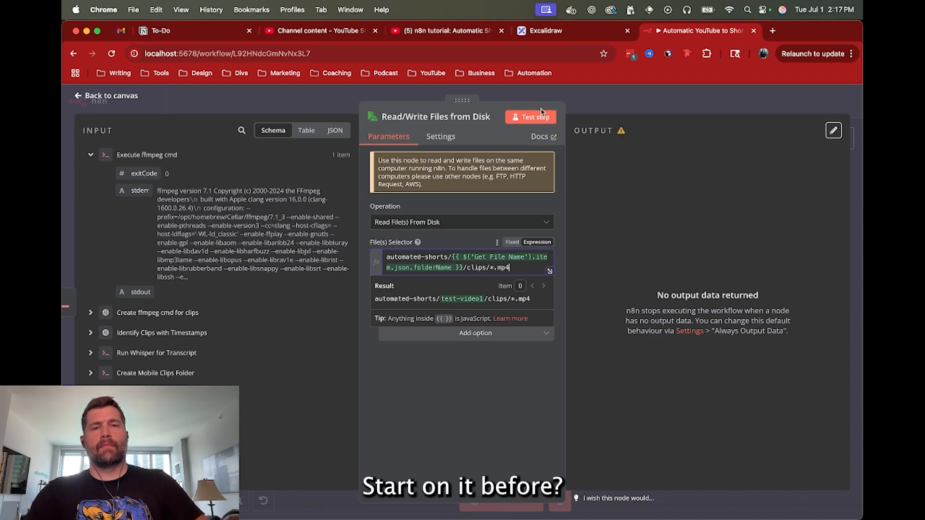
left_click(509, 121)
scroll(655, 248, "down", 3)
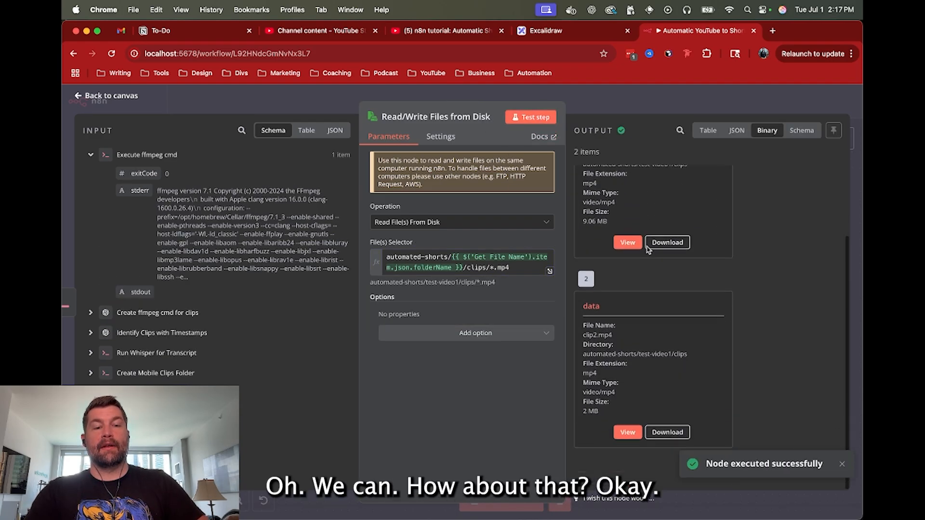
Narrow the file selector pattern to clip*.mp4 within the clips folder.
left_click(493, 268)
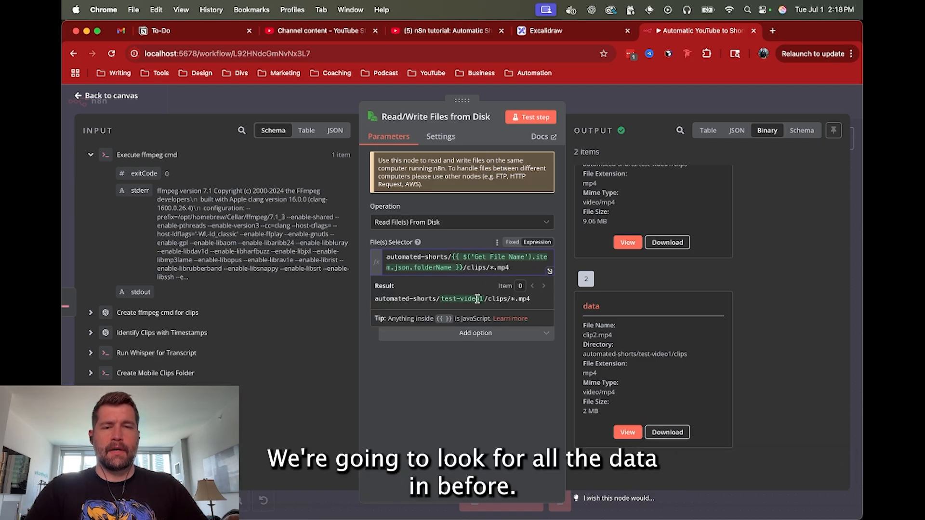
left_click(490, 268)
type("clip")
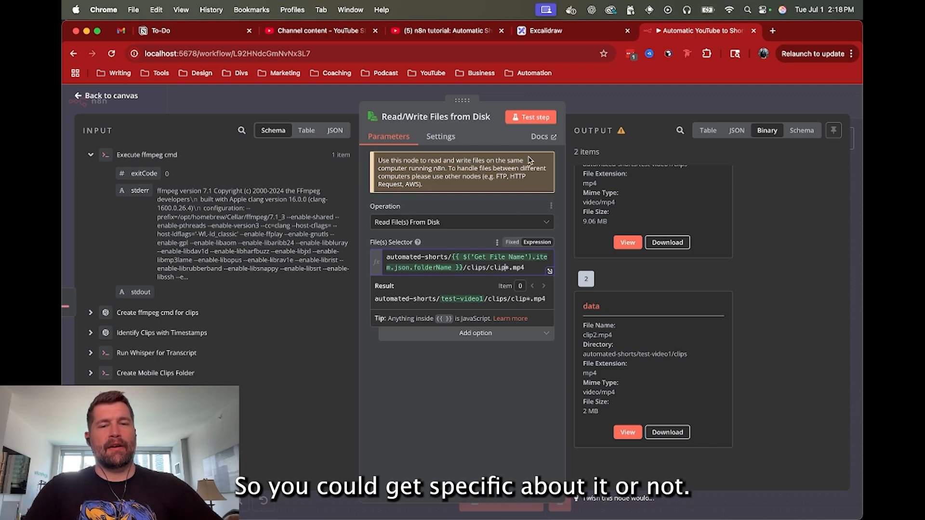
Test the Read/Write Files from Disk node with the clip*.mp4 pattern and review the returned files.
left_click(535, 117)
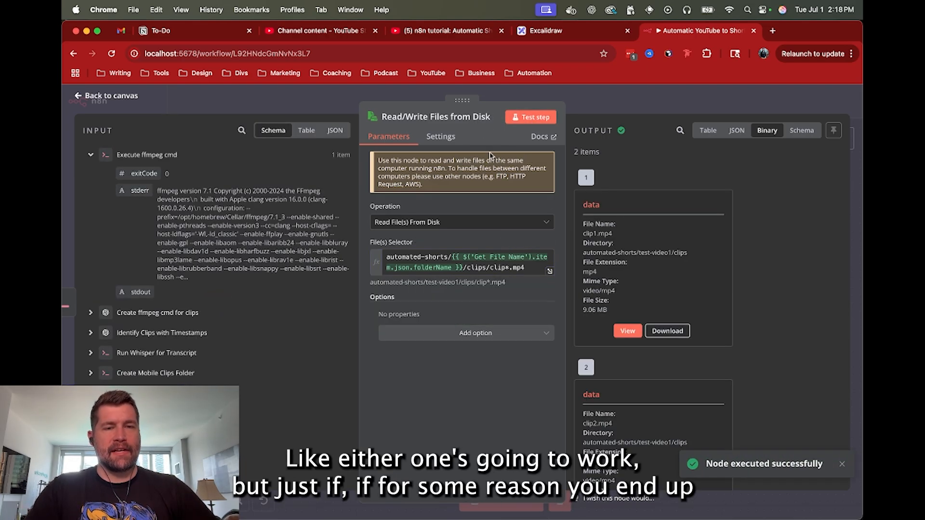
scroll(603, 235, "down", 2)
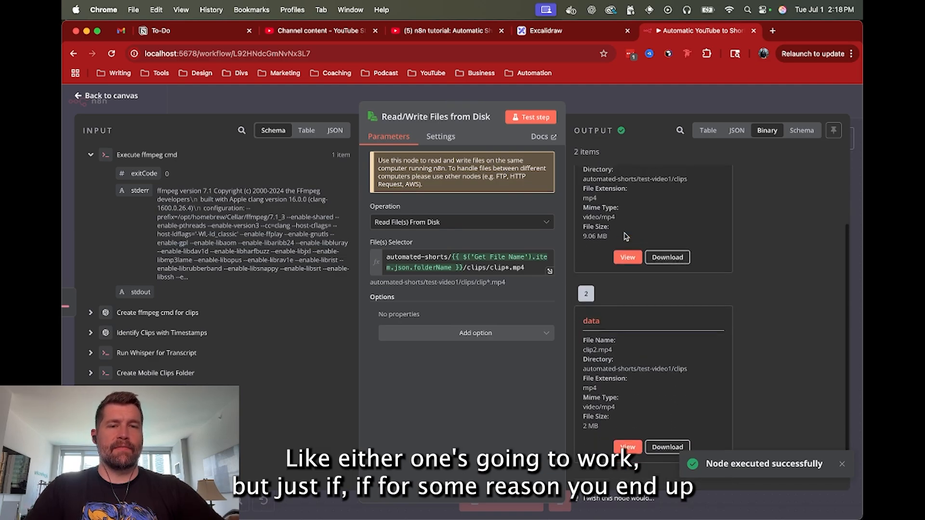
scroll(604, 234, "up", 2)
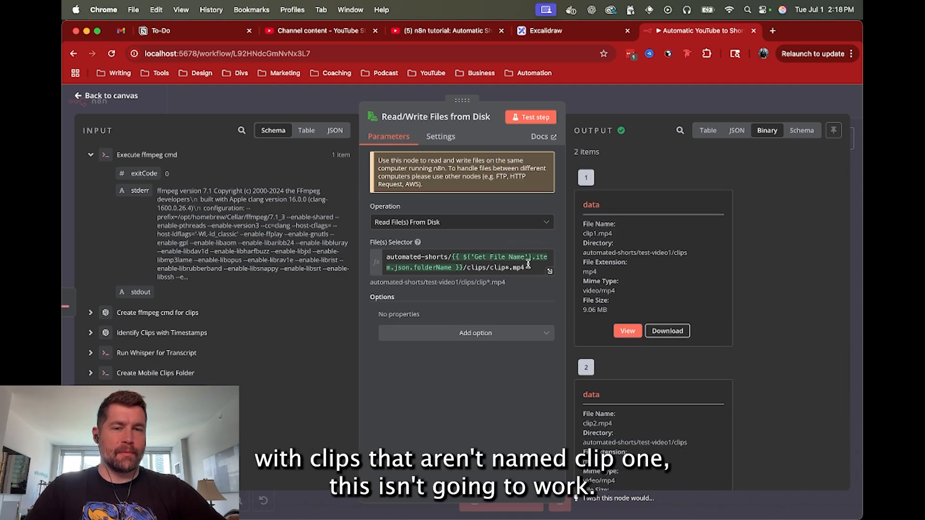
Broaden the file selector pattern to *.mp4 in the clips folder, test the node and return to the canvas.
left_click(502, 268)
key("BackSpace")
key("BackSpace")
key("BackSpace")
key("BackSpace")
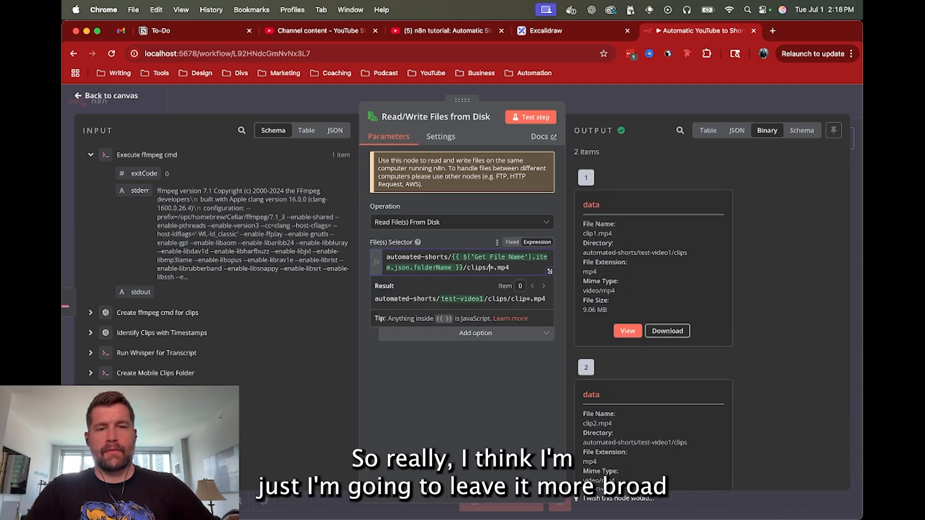
left_click(530, 117)
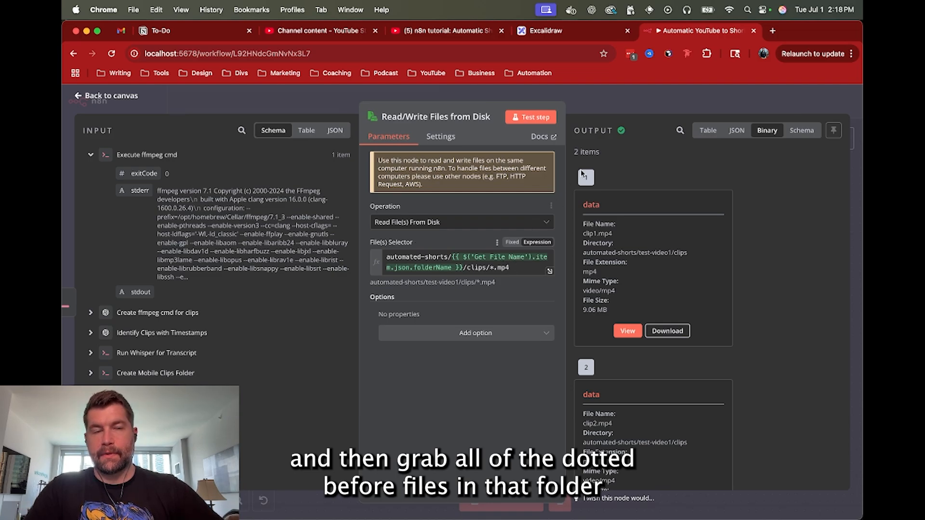
left_click(651, 104)
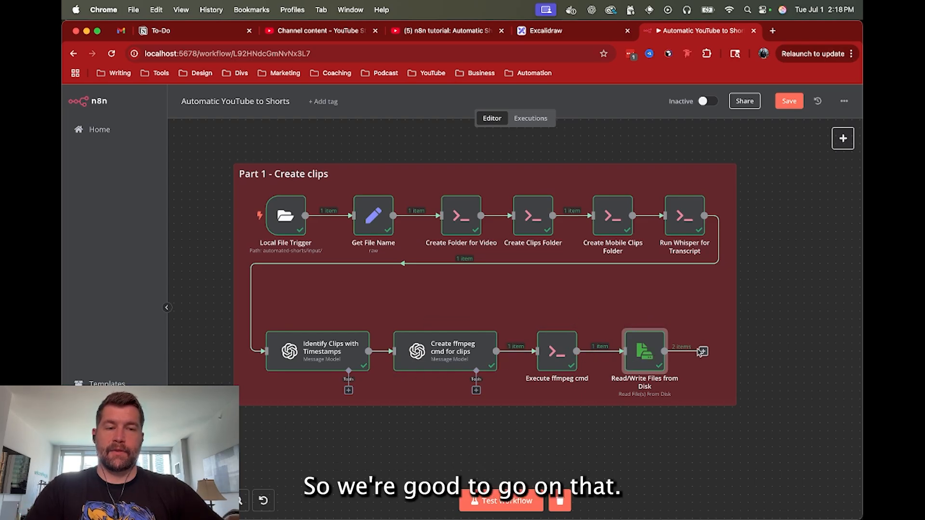
Extend the Part 1 - Create clips note downward and add an Execute Command node after Read/Write Files from Disk.
scroll(698, 380, "down", 5)
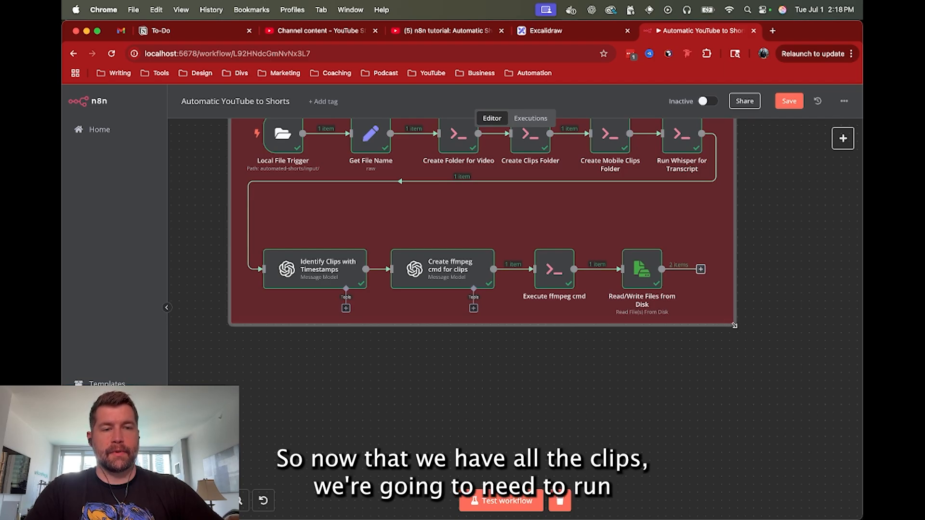
left_click_drag(734, 326, 735, 456)
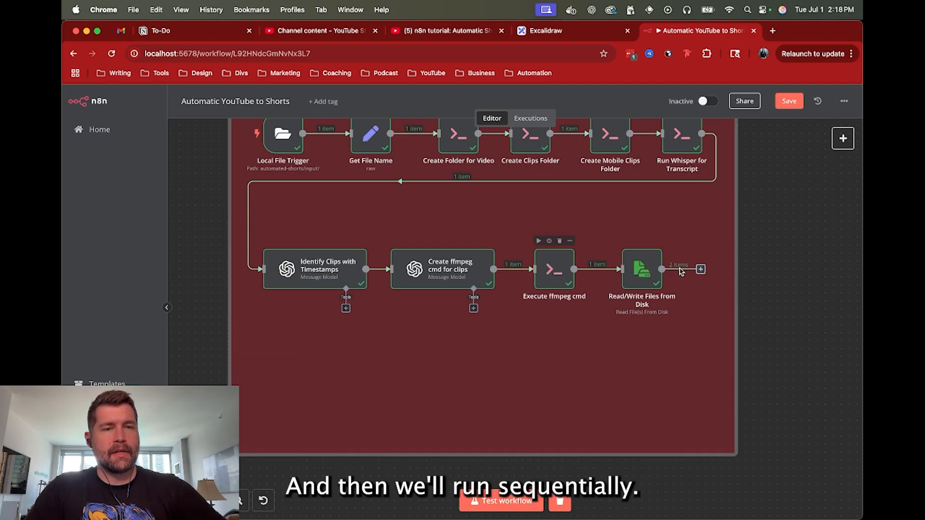
left_click_drag(701, 270, 272, 364)
type("exec")
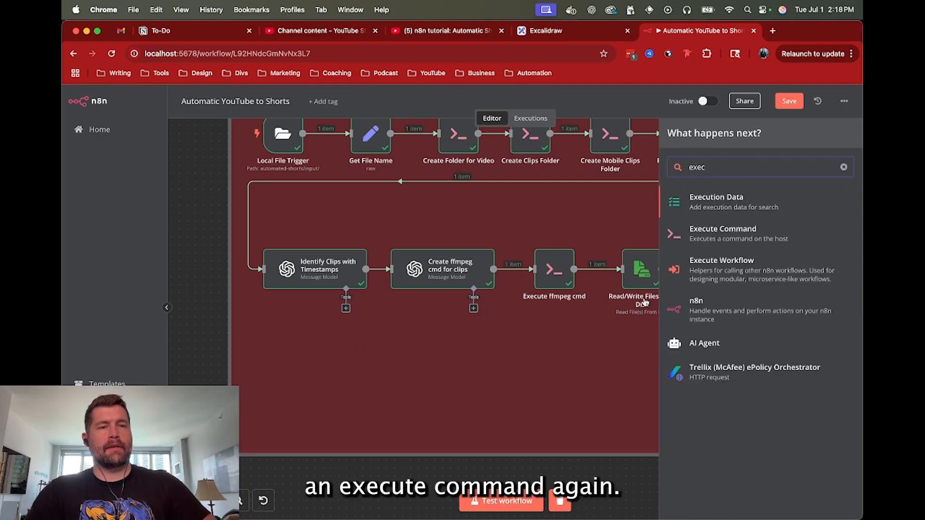
left_click(734, 239)
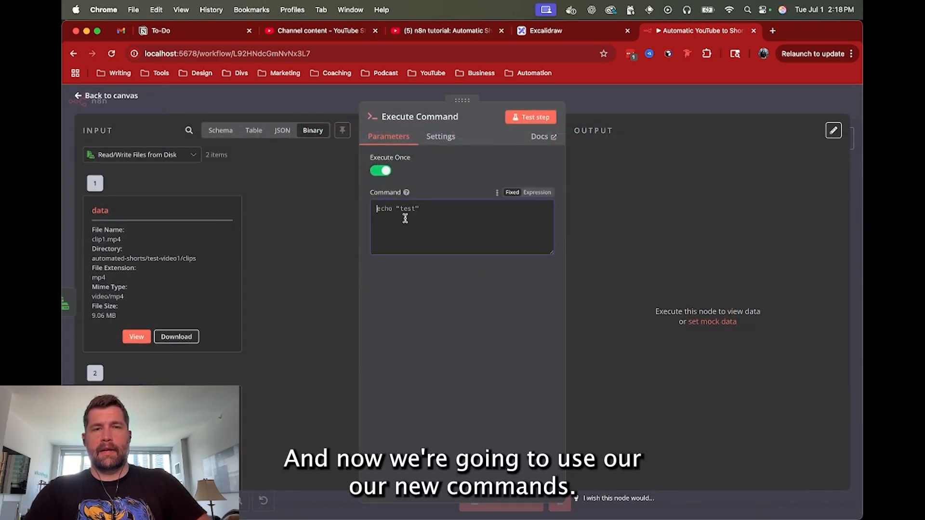
Copy the 16:9 to 9:16 ffmpeg crop command from the ChatGPT conversation and paste it as the node's command in n8n.
key("super+grave")
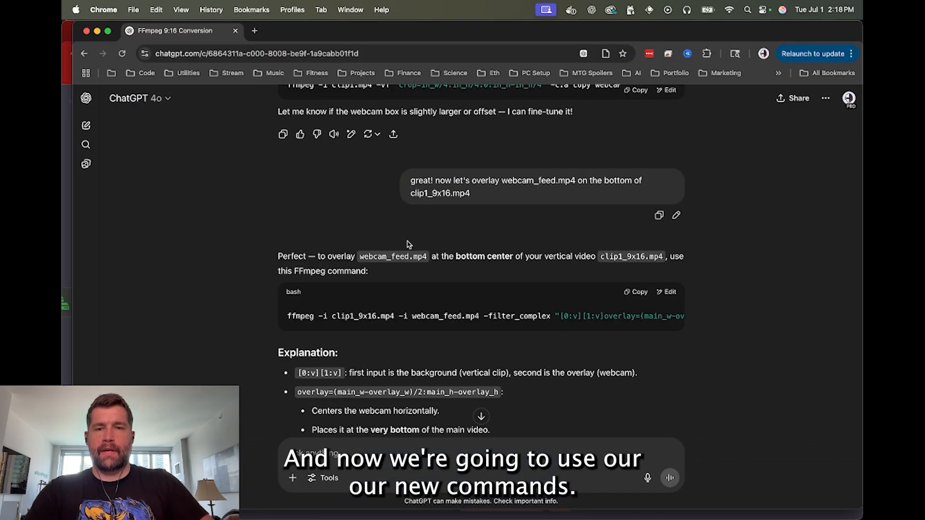
scroll(313, 220, "up", 20)
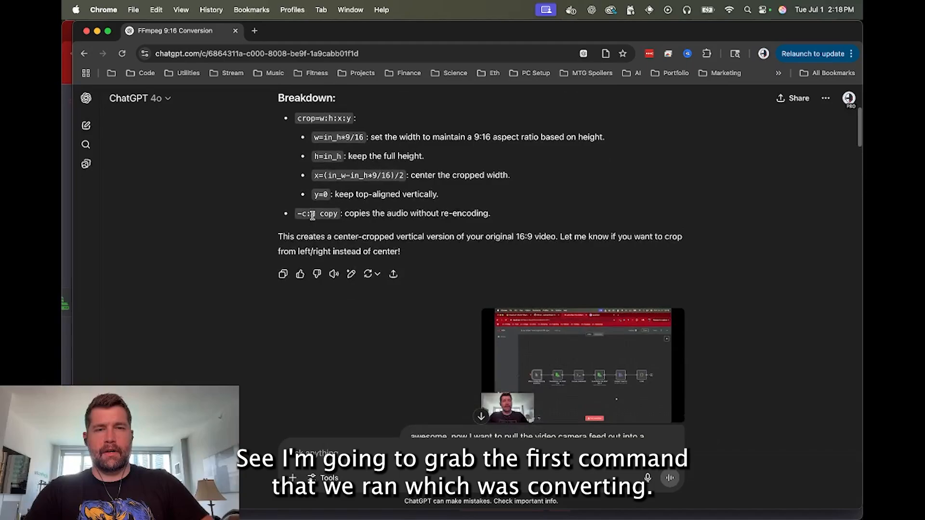
scroll(312, 219, "down", 1)
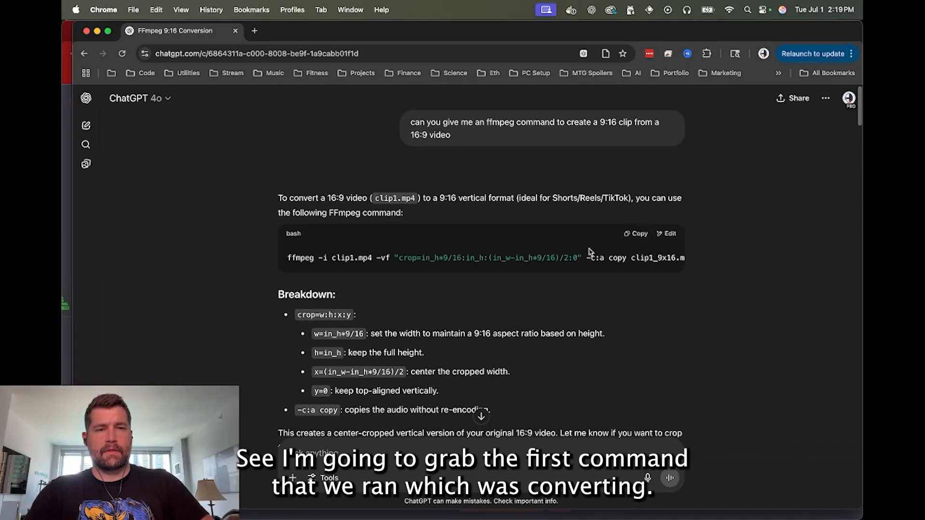
left_click(635, 234)
scroll(419, 226, "up", 1)
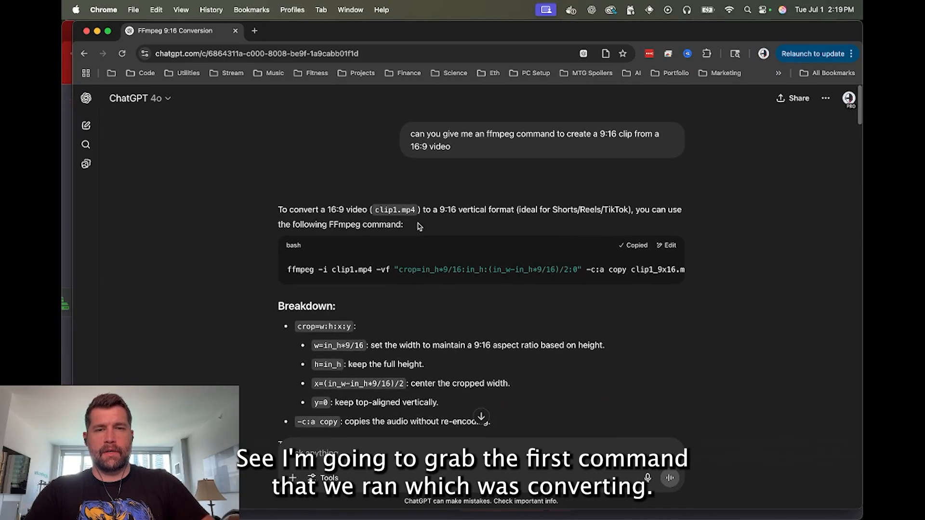
key("super+Tab")
key("super+Tab")
key("super+grave")
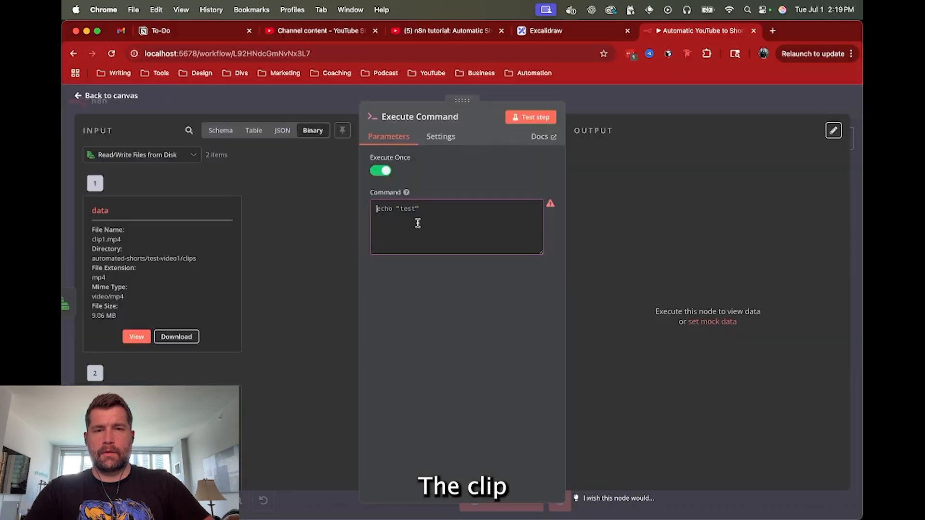
key("super+v")
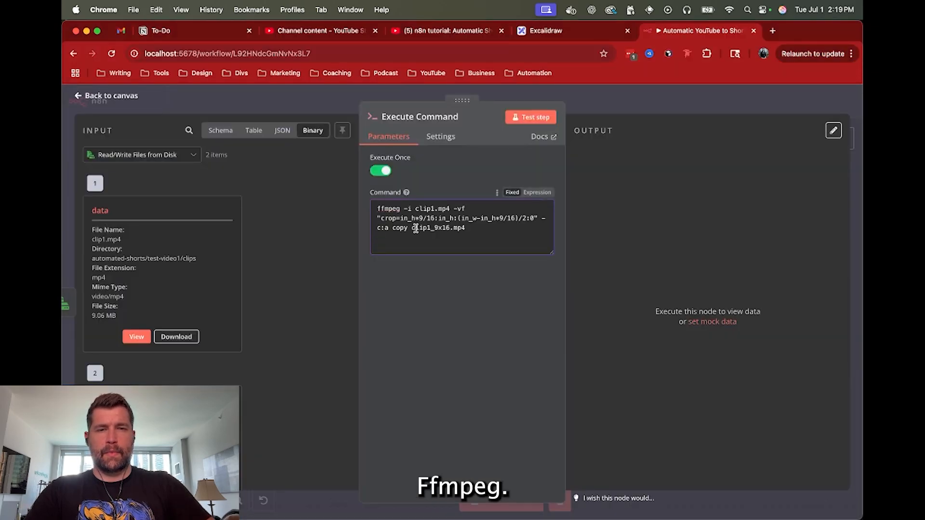
Remove the hard-coded input file name clip1.mp4 after -i in the ffmpeg command.
key("Up")
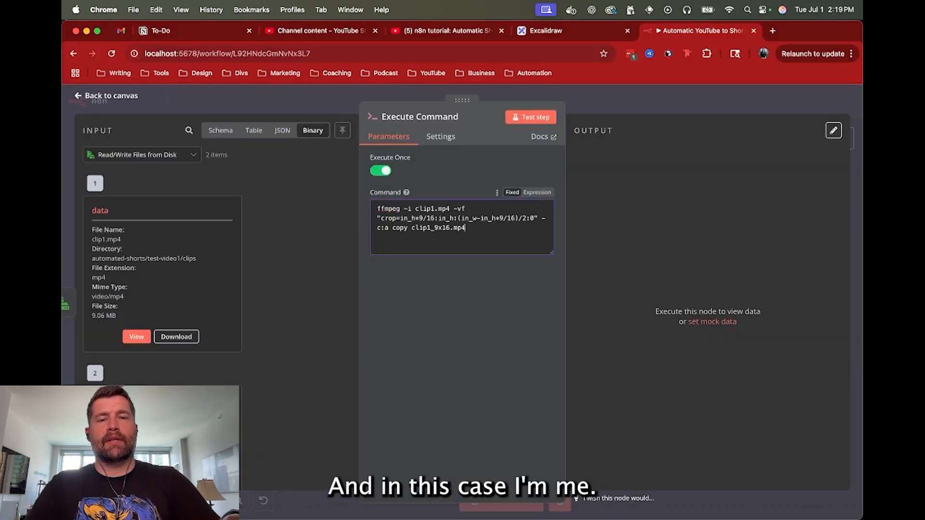
key("BackSpace")
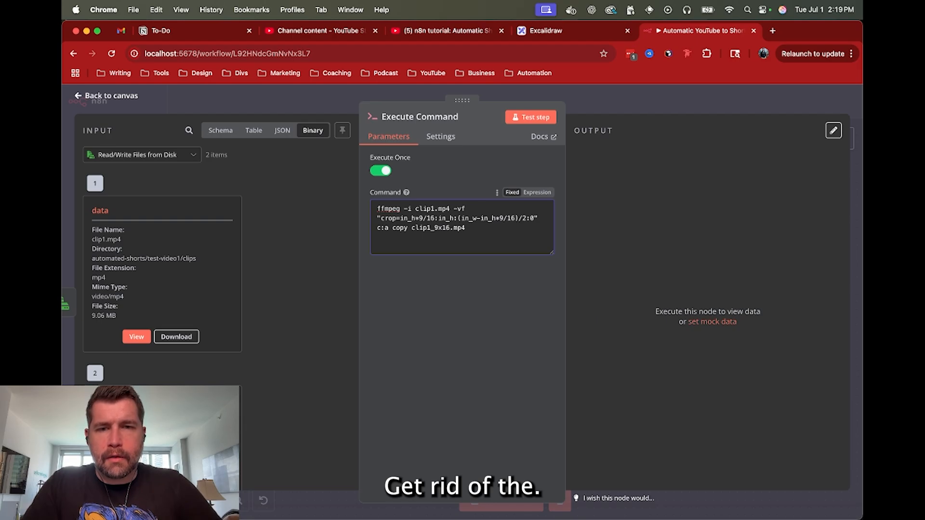
key("BackSpace")
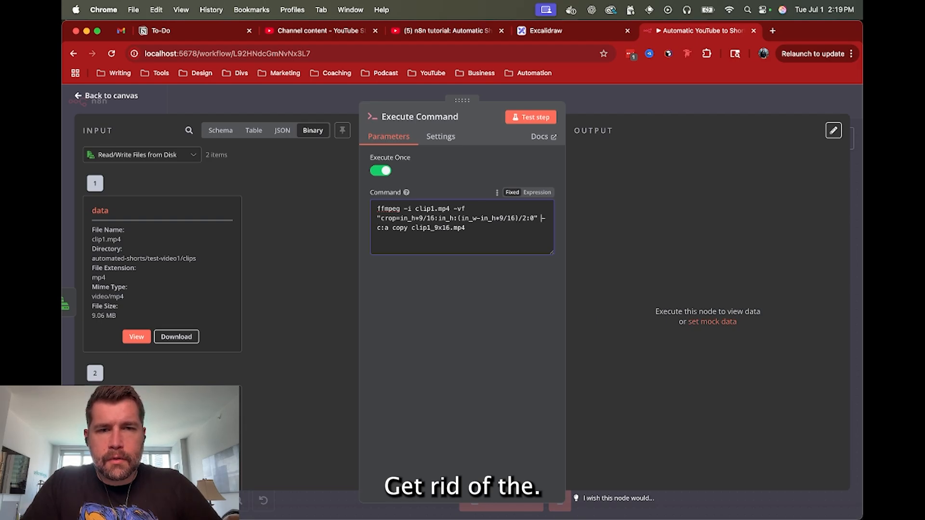
key("Right")
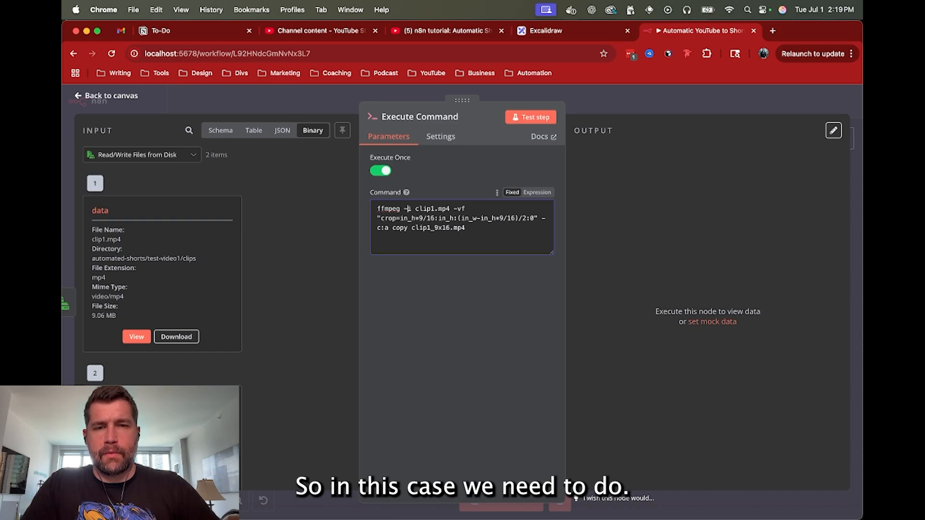
key("BackSpace")
key("BackSpace")
key("BackSpace")
key("BackSpace")
key("BackSpace")
key("BackSpace")
key("BackSpace")
key("BackSpace")
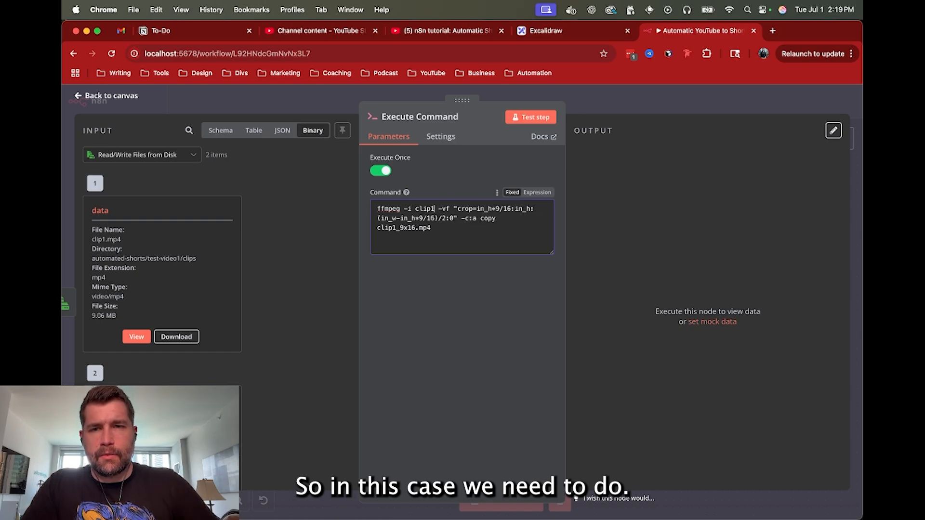
key("BackSpace")
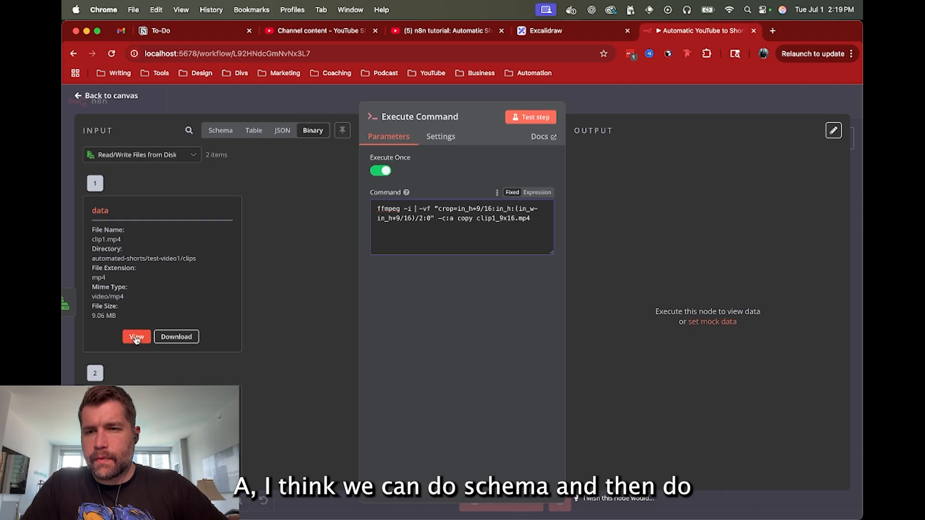
Map fileName from Read/Write Files from Disk into the command as {{ $json.fileName }} directly after -i.
left_click(220, 130)
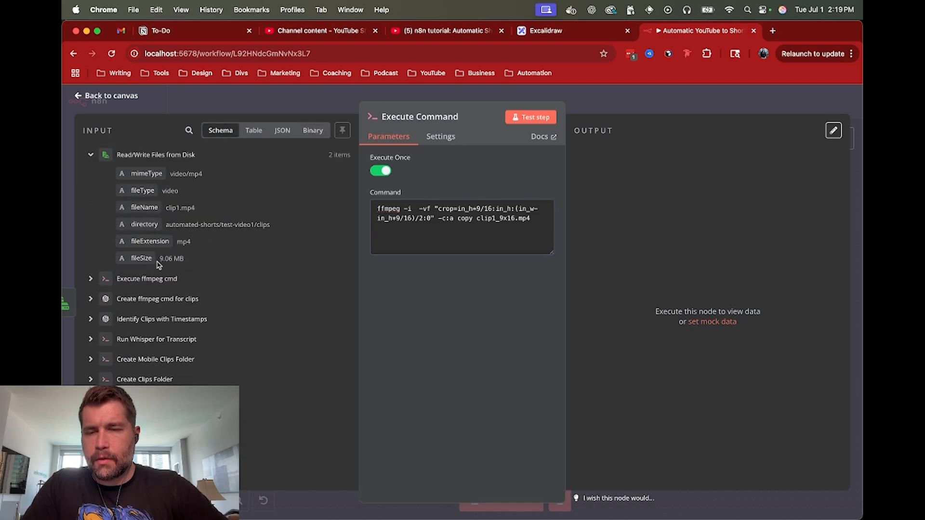
left_click_drag(139, 207, 412, 206)
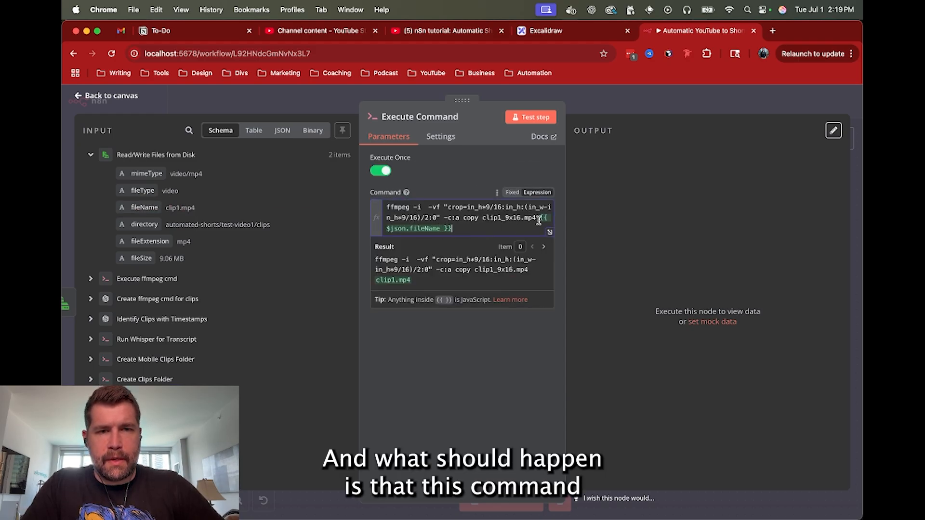
left_click_drag(539, 220, 530, 242)
key("BackSpace")
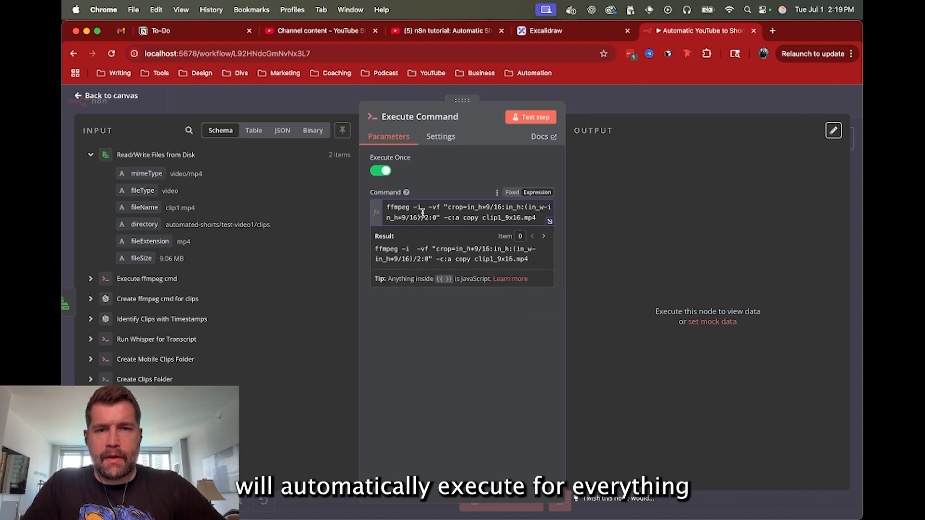
key("super+v")
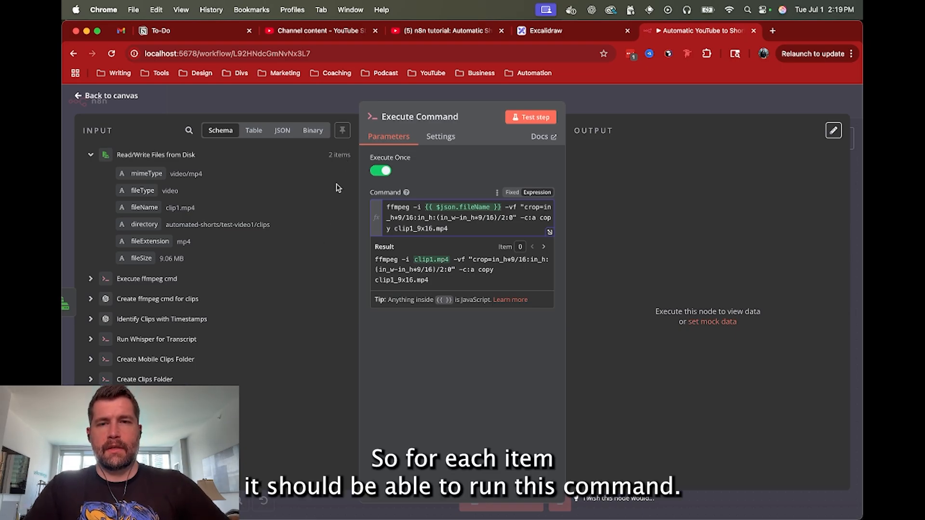
Test the Execute Command node, read its error output and check the clip's folder location in Finder.
left_click(530, 118)
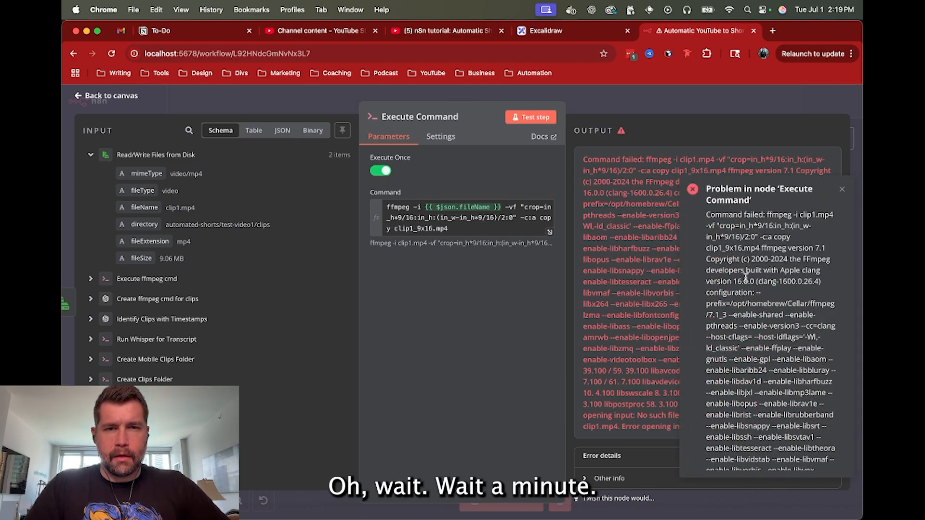
left_click(451, 228)
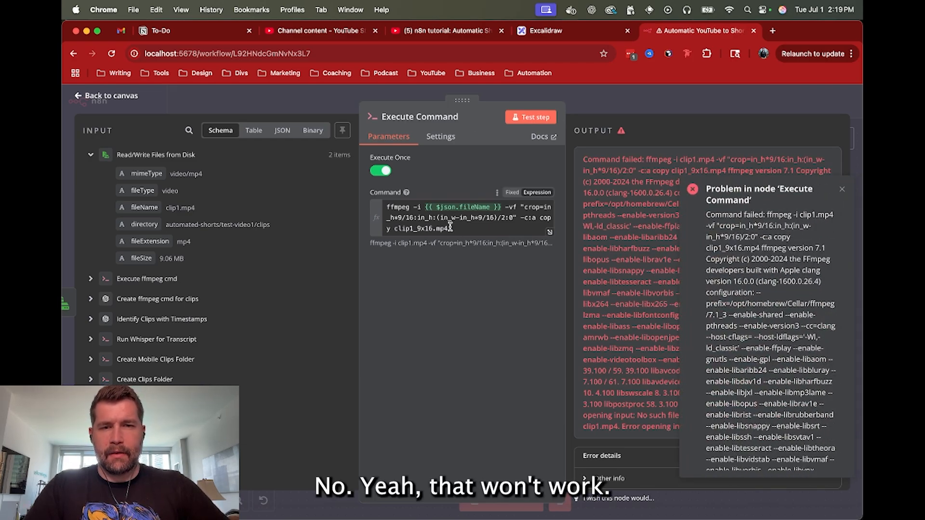
scroll(757, 265, "down", 5)
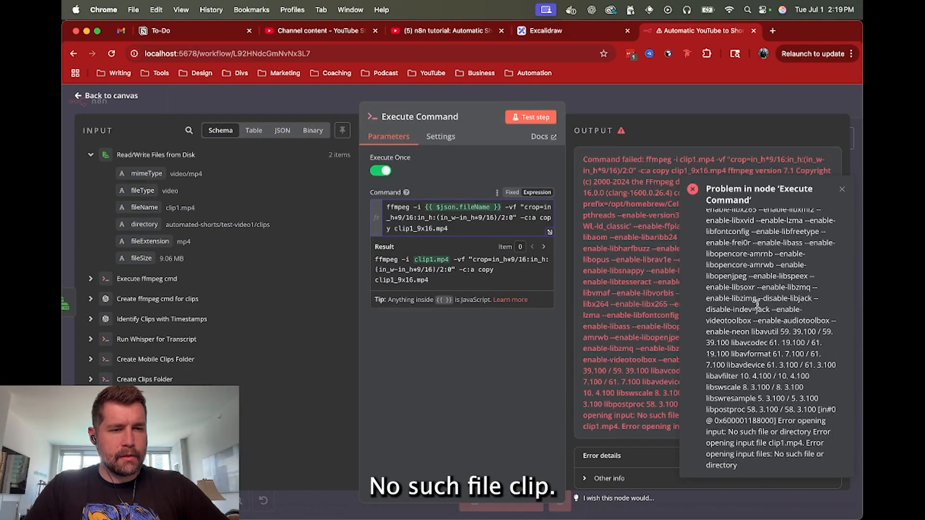
key("super+Tab")
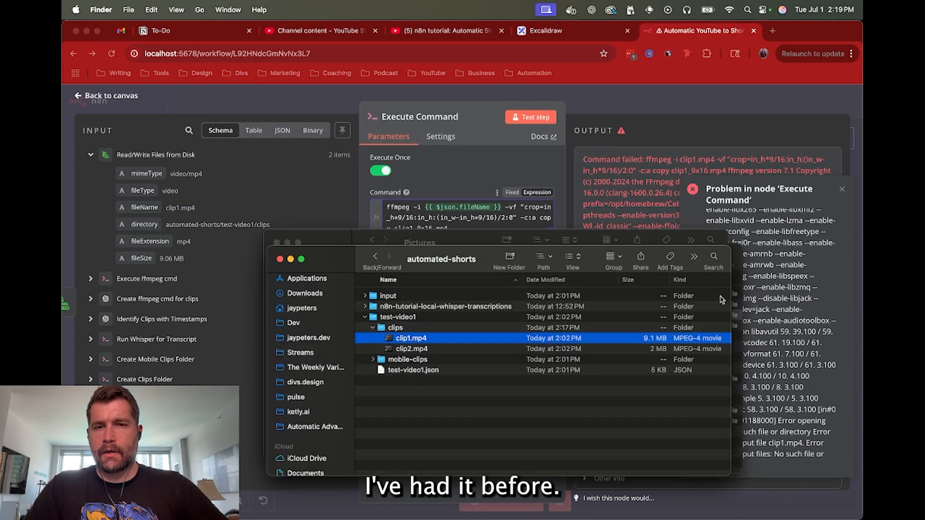
key("super+Tab")
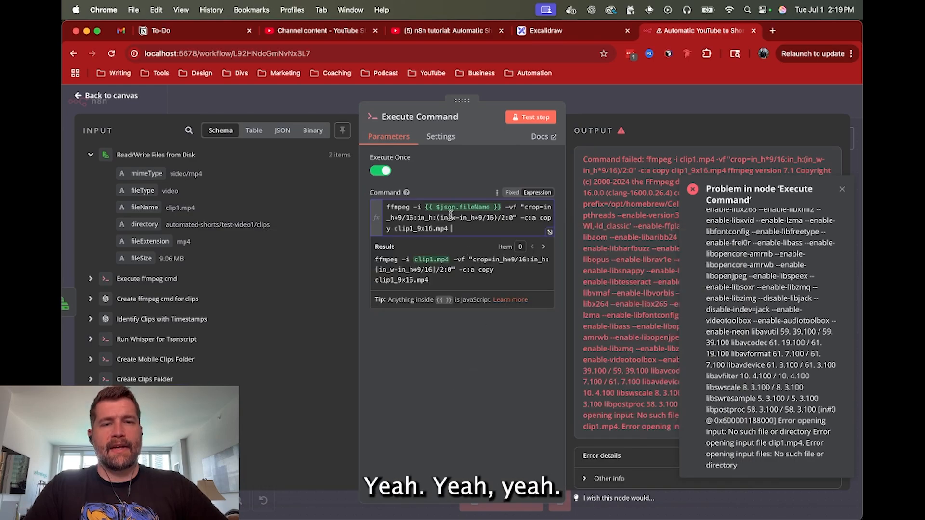
Prefix the ffmpeg input file with the path automated-shorts/{{ $('Get File Name').item.json.folderName }}/clips/, mapping folderName from the Get File Name node.
type("automa")
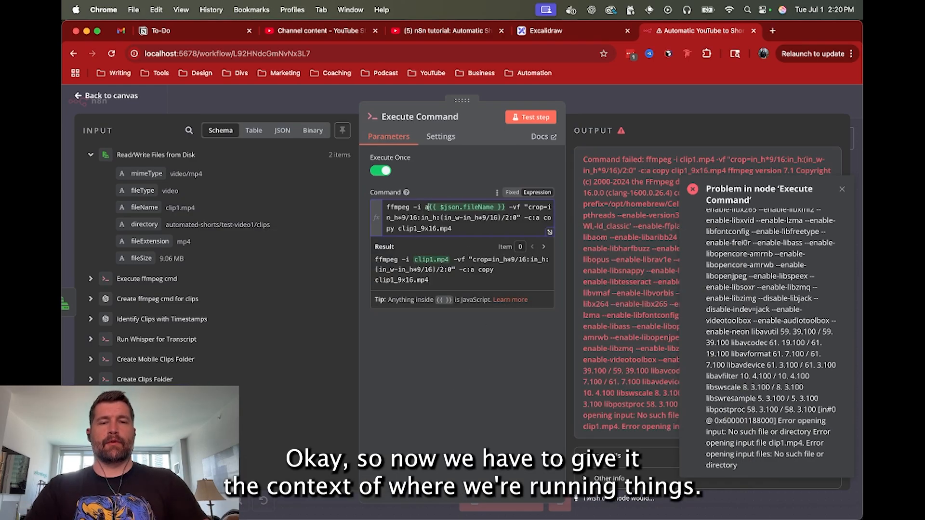
type("ted-shorts/")
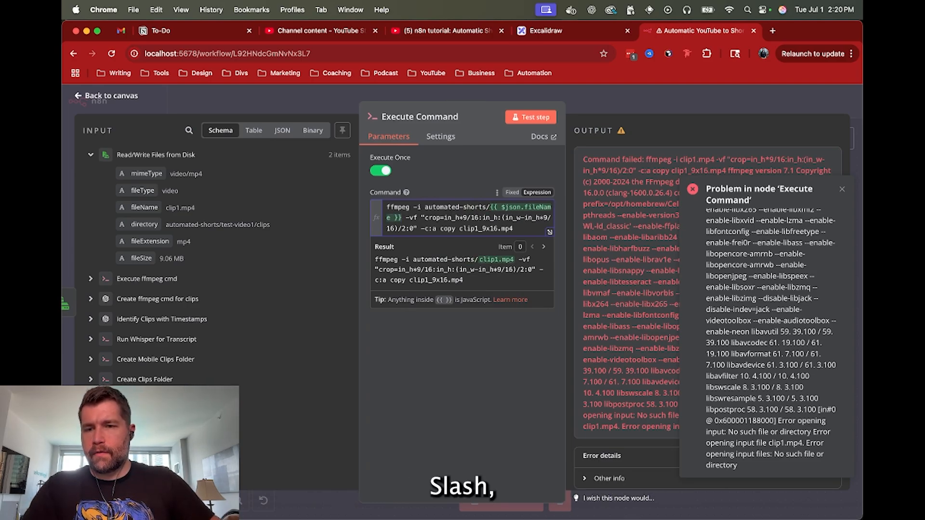
left_click(91, 419)
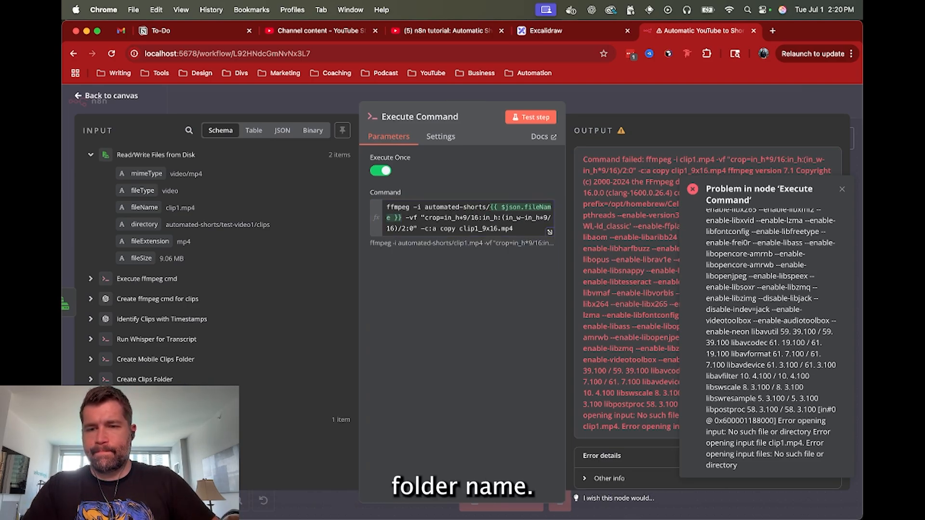
left_click_drag(142, 439, 489, 209)
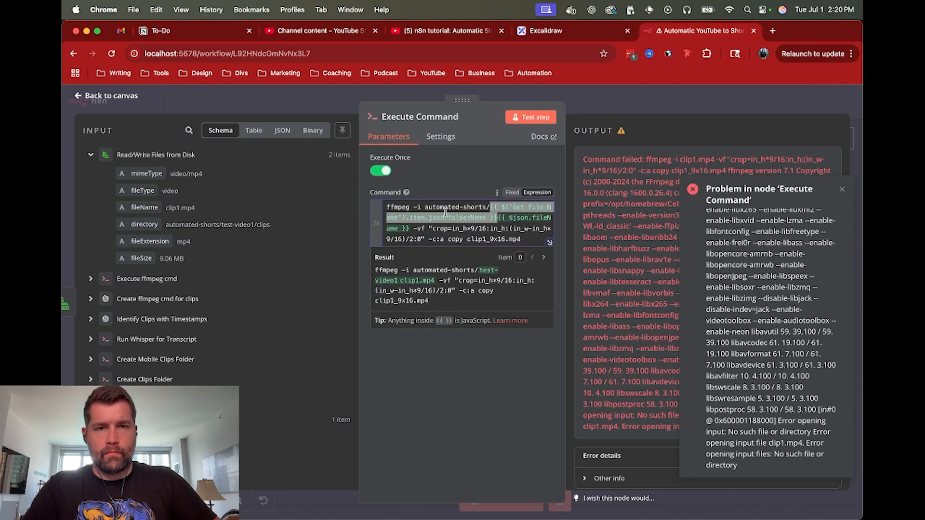
type("/")
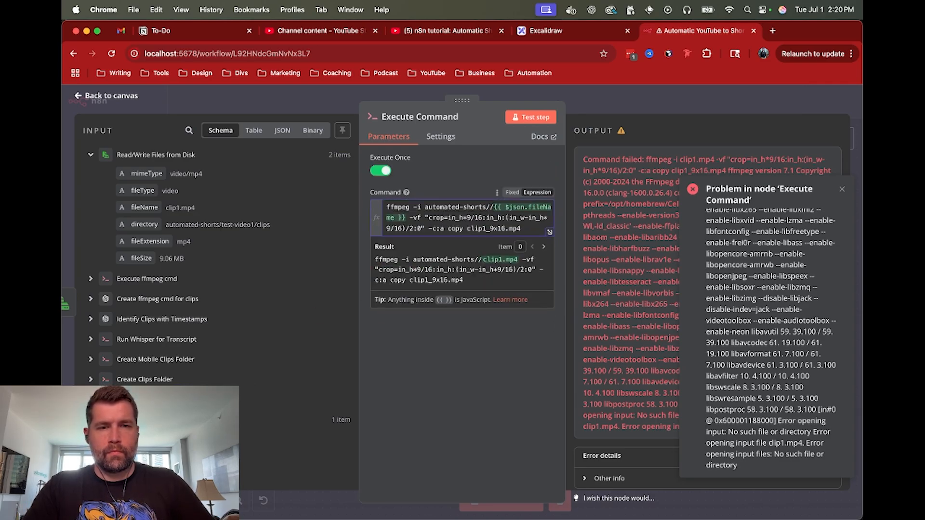
key("BackSpace")
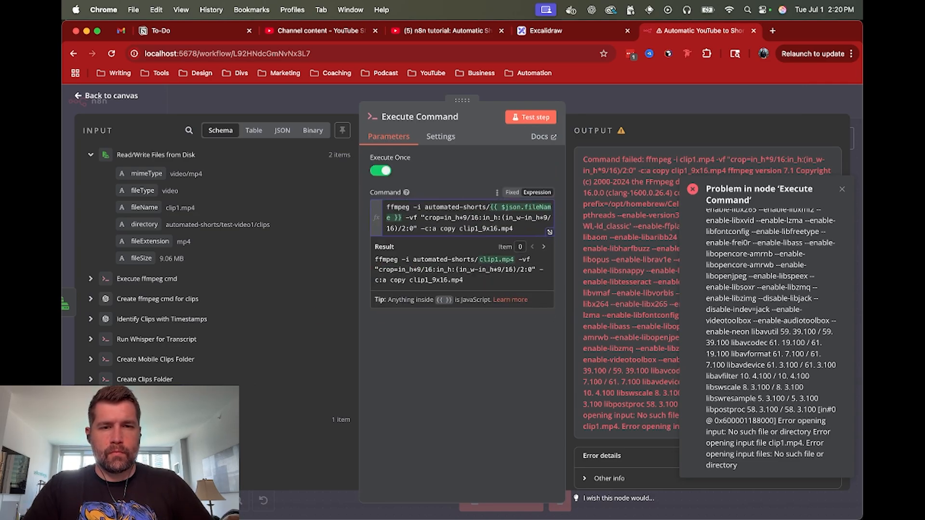
key("super+z")
key("super+z")
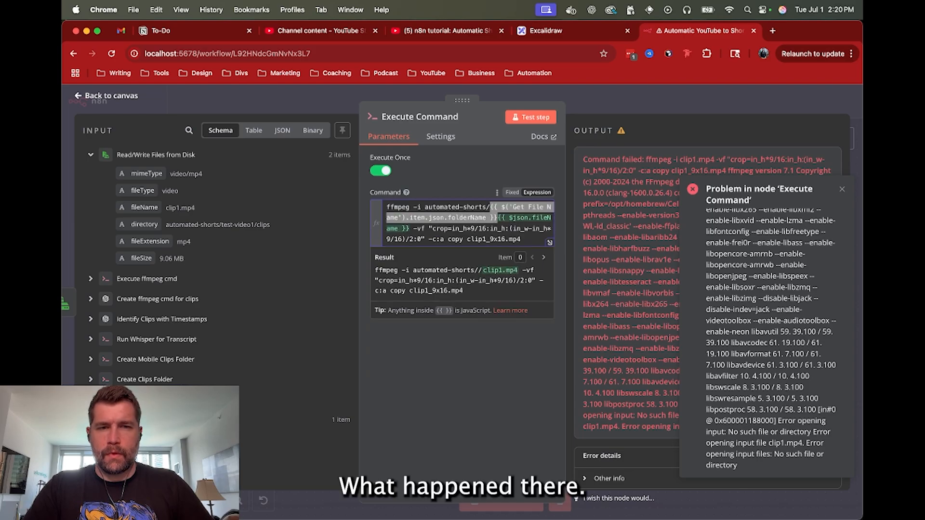
type("/")
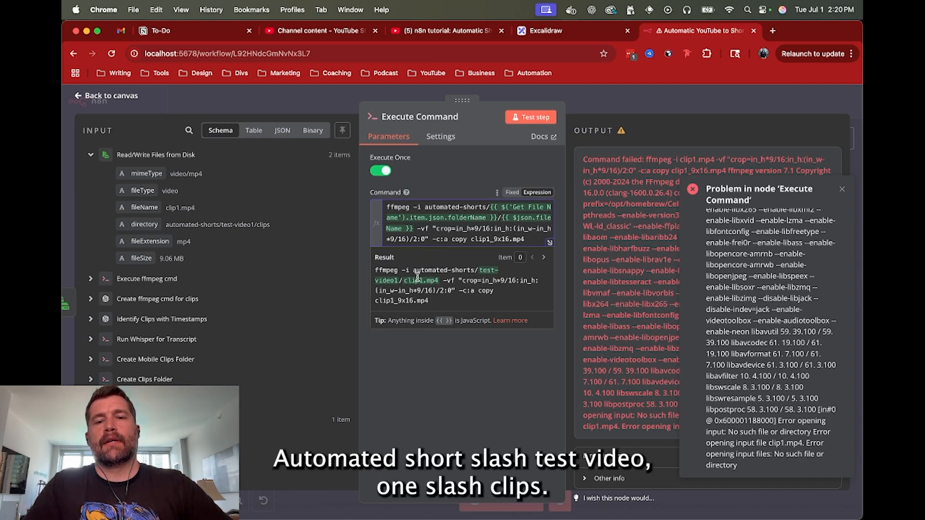
type("clip")
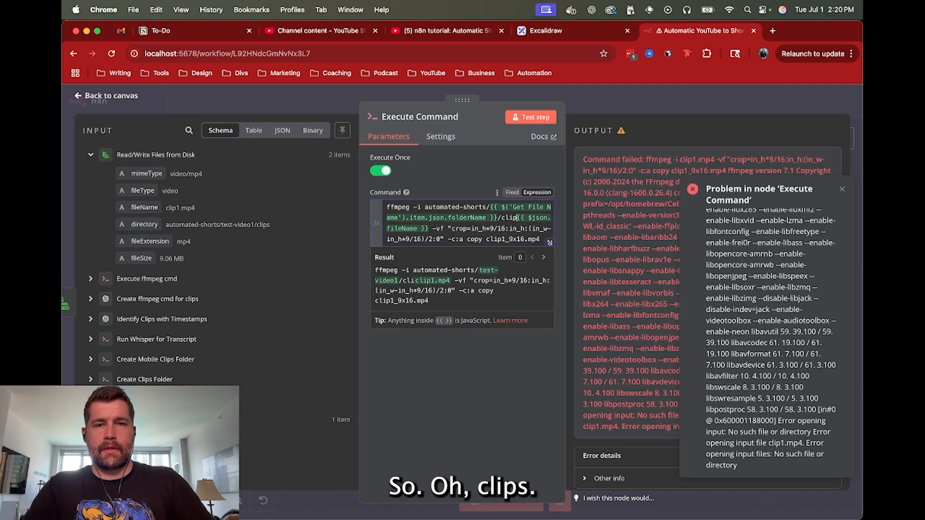
type("s/")
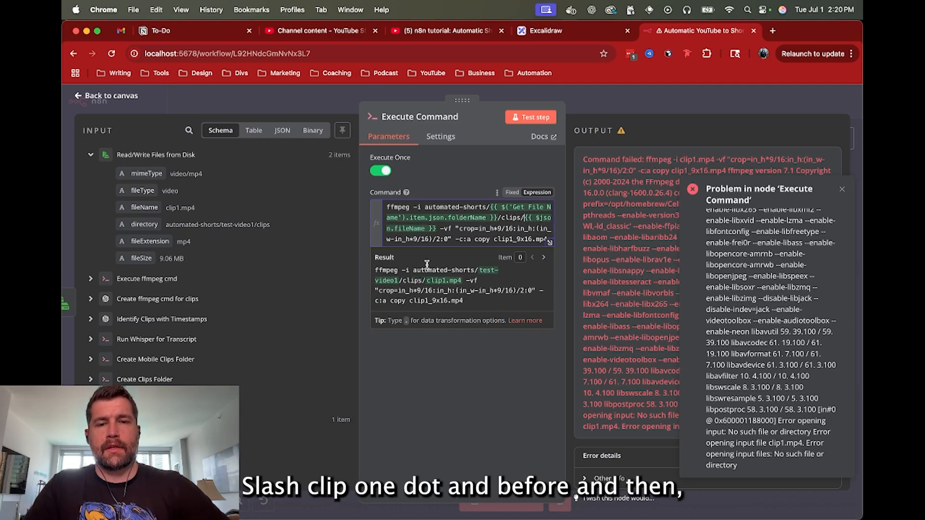
Replace the hard-coded clip1 in the output name with fileName from Read/Write Files from Disk, directly before _9x16.mp4.
double_click(432, 300)
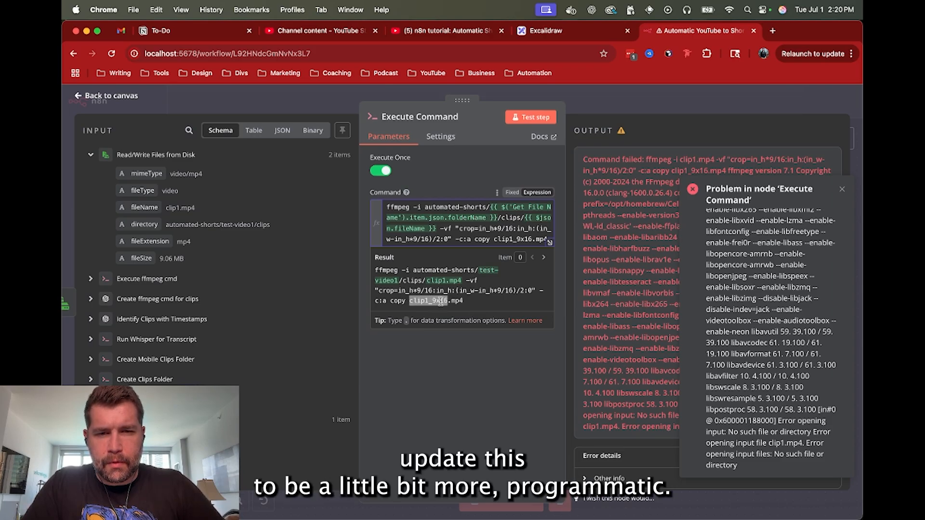
left_click(441, 301)
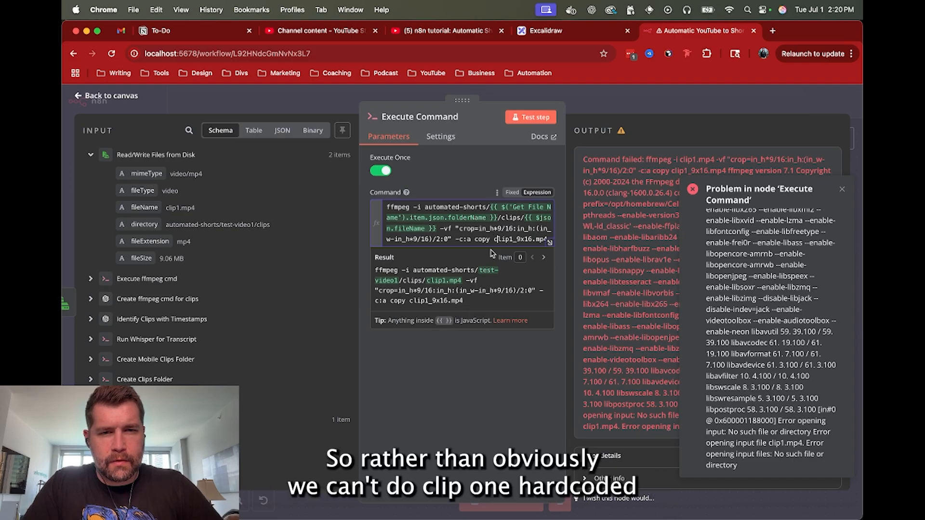
double_click(511, 239)
key("shift+Left")
key("shift+Left")
key("shift+Left")
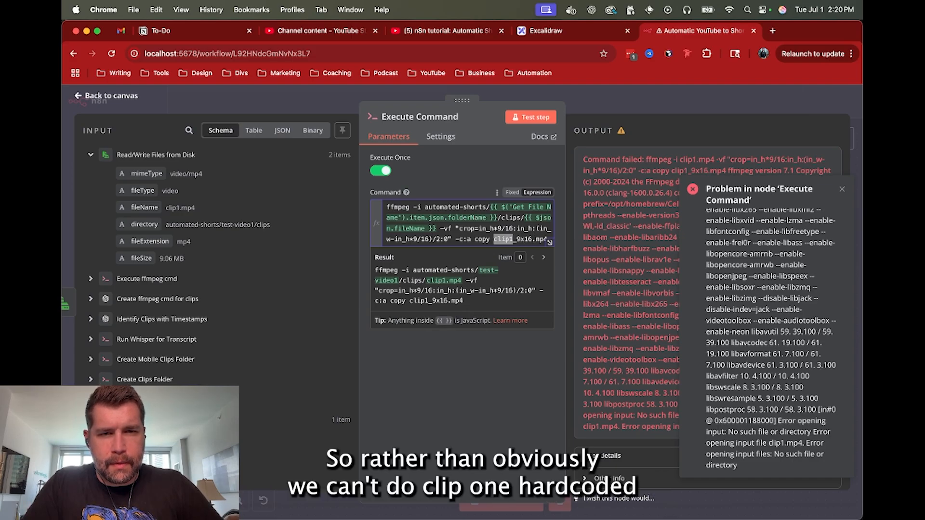
key("BackSpace")
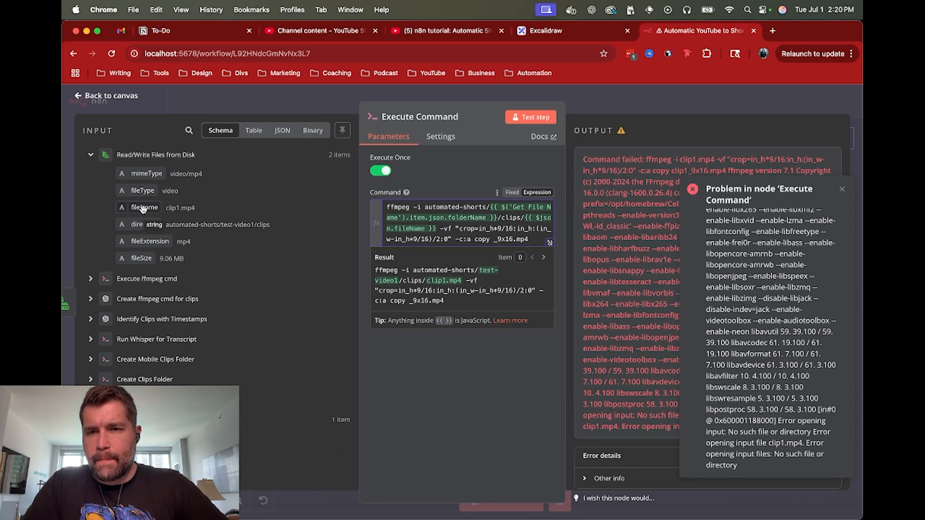
left_click_drag(142, 208, 495, 242)
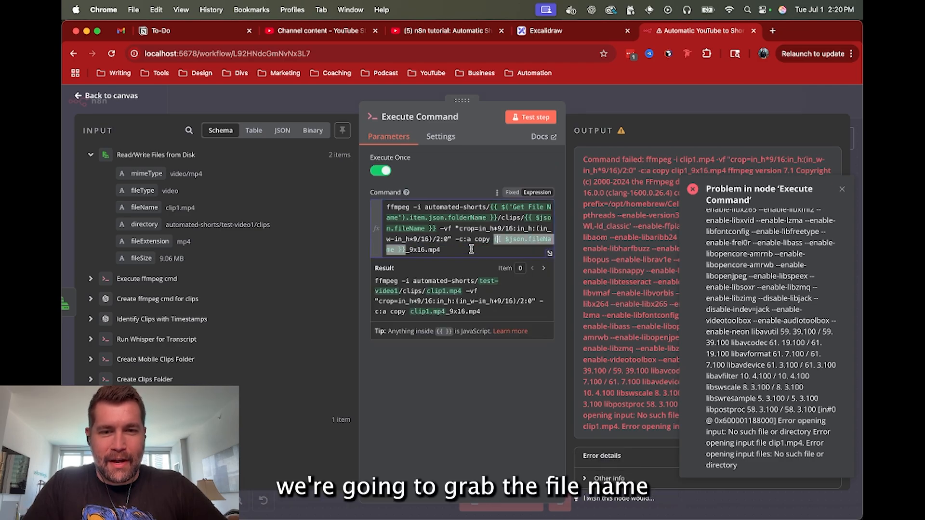
Strip the extension from the output name by adding .replace(".mp4","") to its $json.fileName expression.
left_click(394, 250)
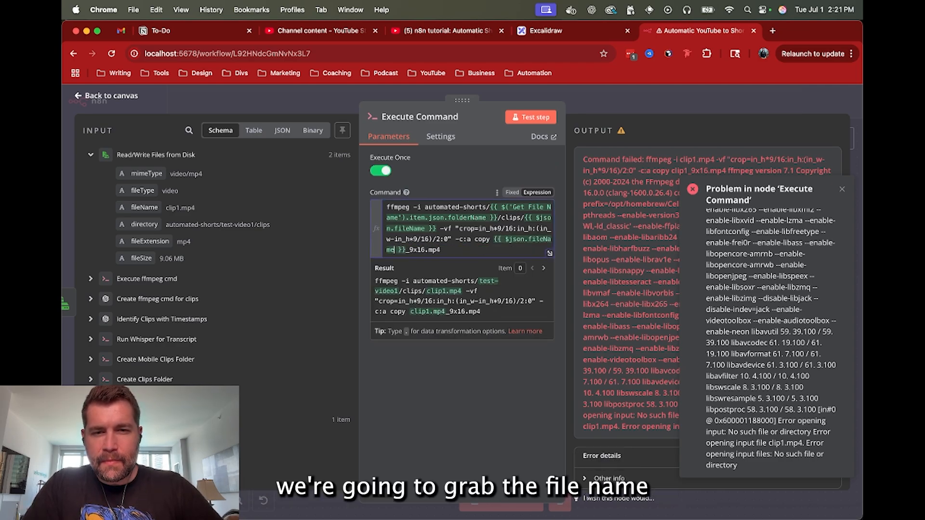
type(".replace")
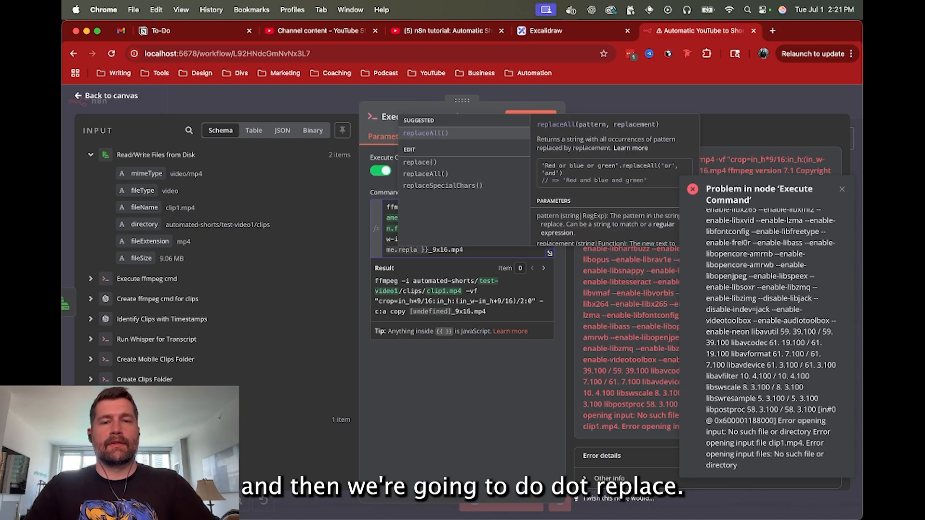
type("(\"")
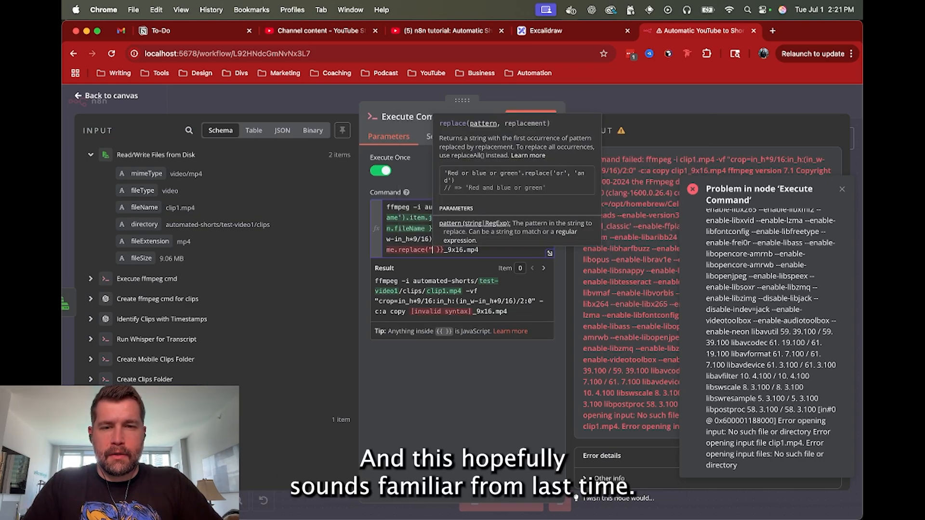
type(".mp4\"")
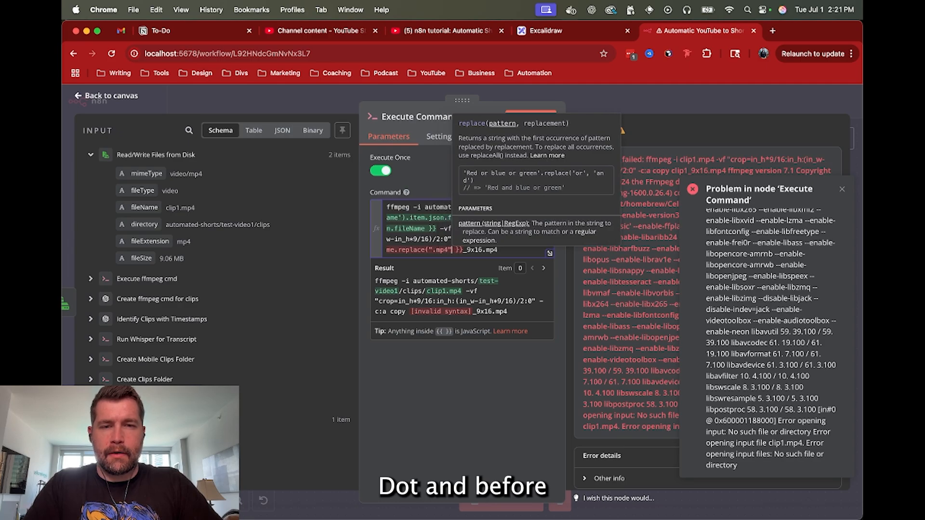
type(",")
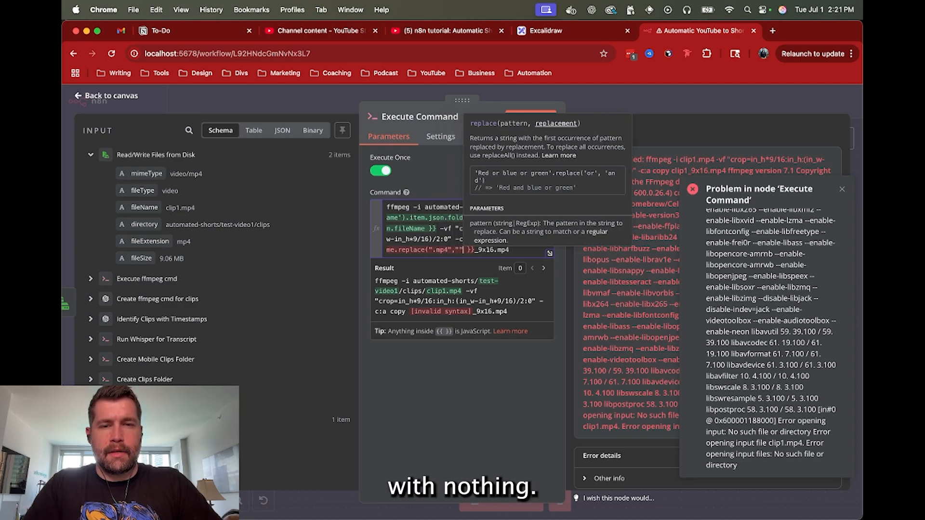
type("\"\" ")
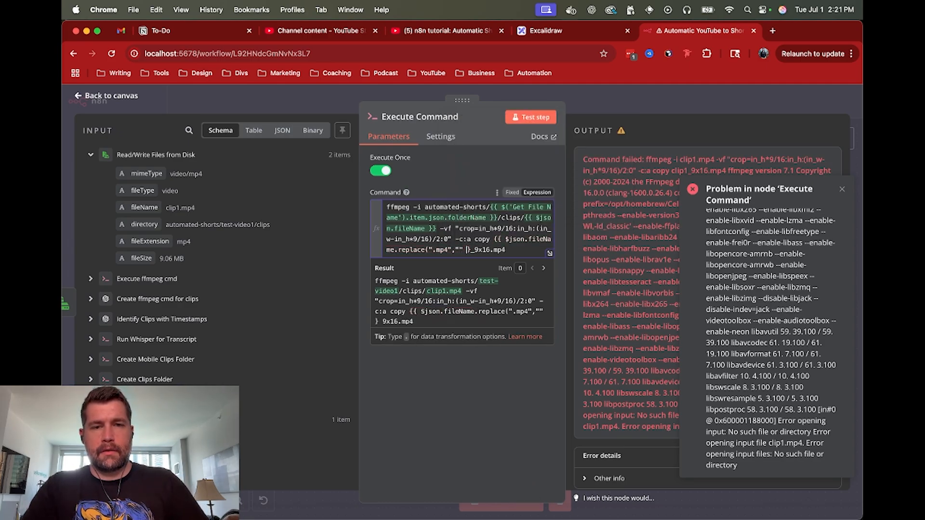
type("}")
key("Left")
key("Left")
type(")")
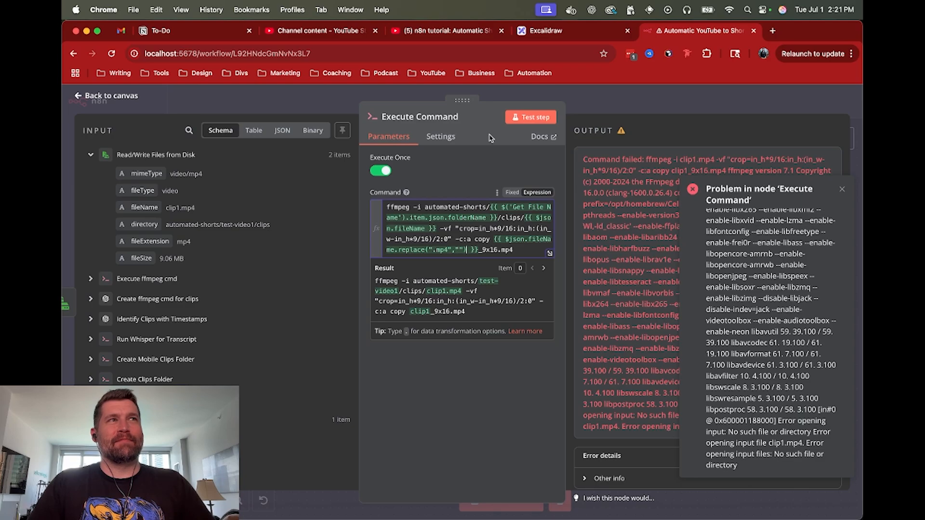
Test the Execute Command node and look in Finder for the converted clip, in automated-shorts and its parent folder n8n-local.
left_click(528, 119)
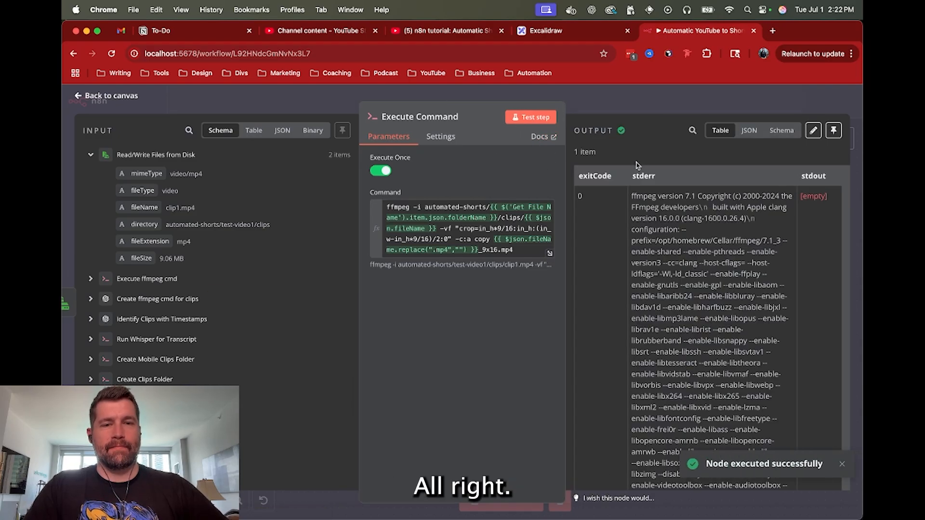
key("super+Tab")
key("super+Tab")
key("super+shift+Tab")
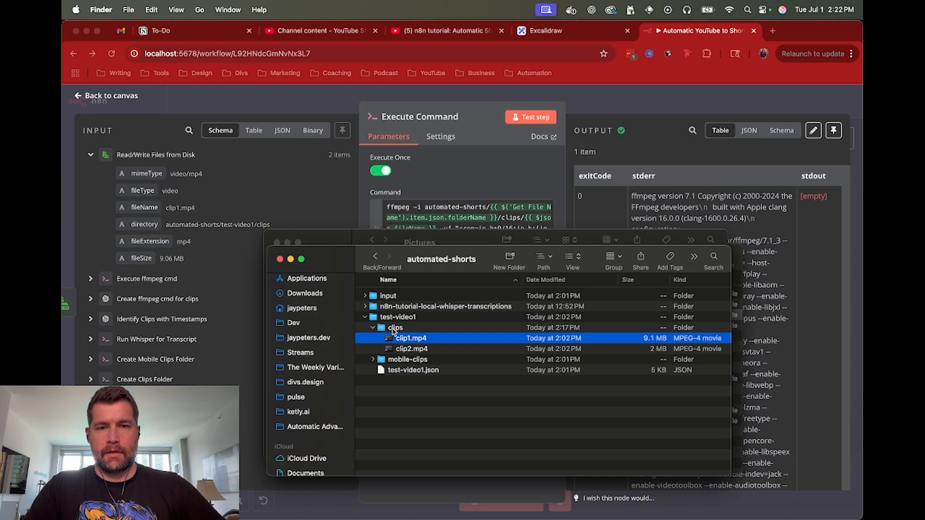
left_click(391, 329)
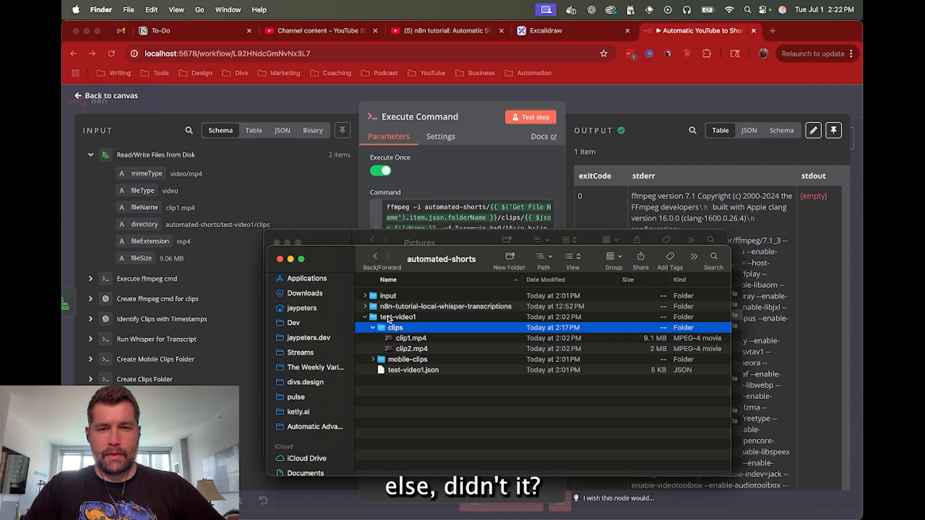
left_click(691, 215)
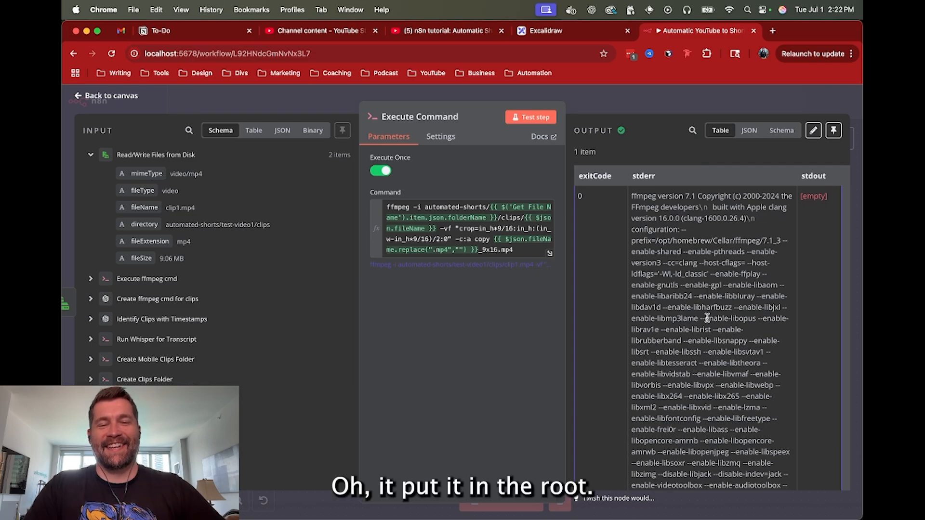
key("super+Tab")
key("super+Up")
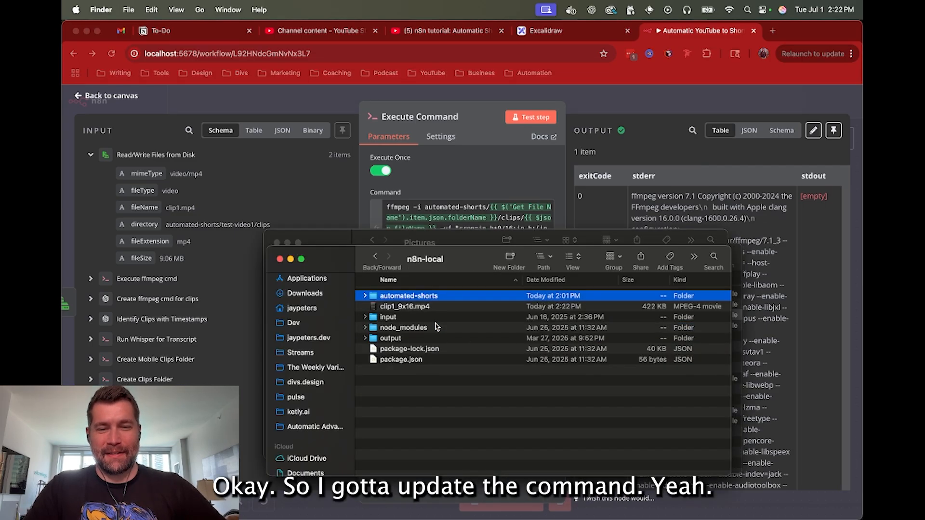
double_click(406, 297)
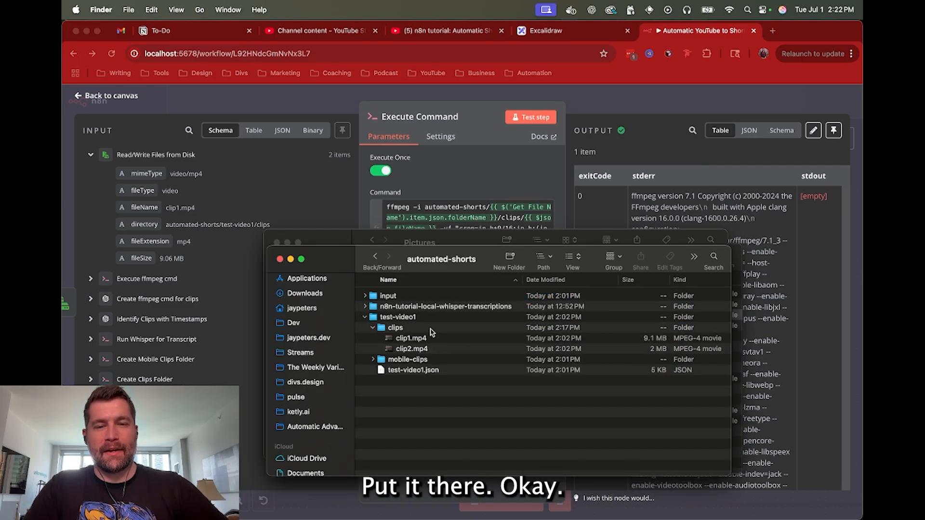
Copy automated-shorts/{{ $('Get File Name').item.json.folderName }}/clips/ from the input path in n8n and insert it before the output file name.
key("super+Tab")
left_click(499, 240)
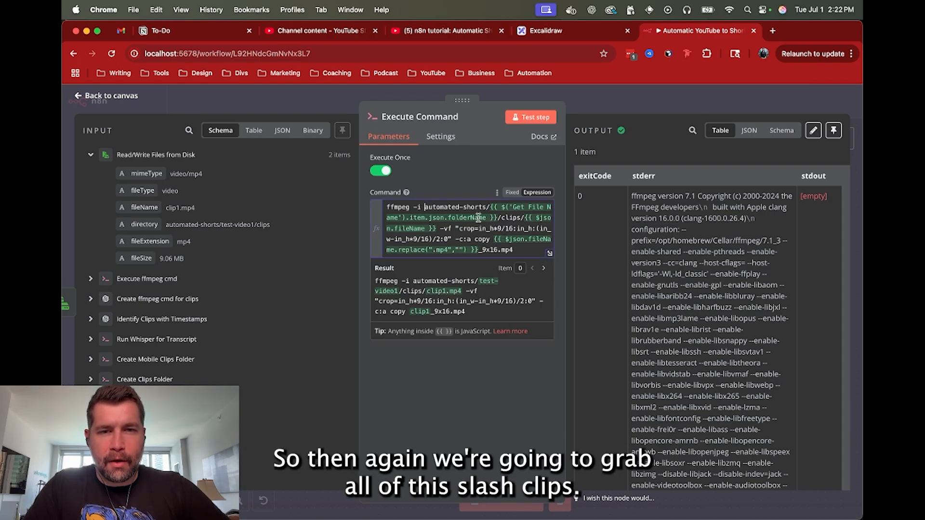
left_click_drag(424, 207, 521, 217)
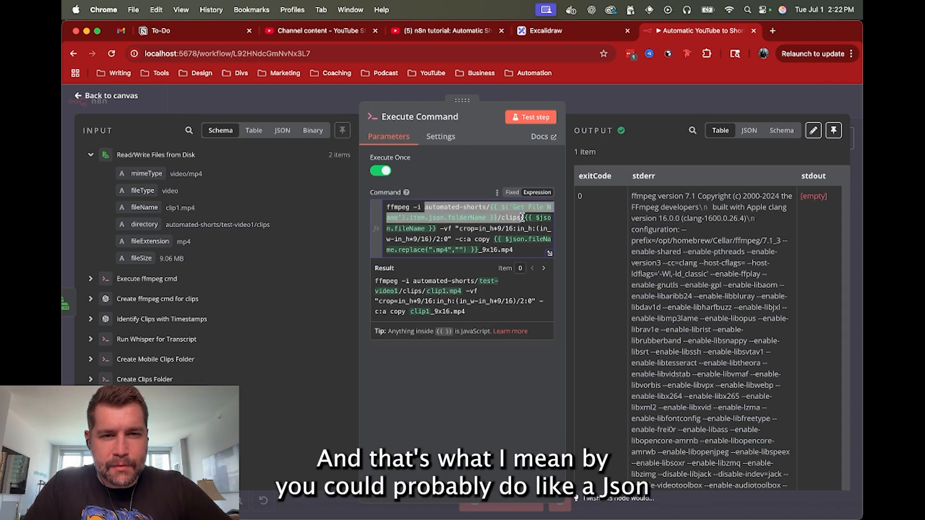
left_click(494, 239)
type("automated-shorts/{{ $('Get File Name').item.json.folderName }}/clips/")
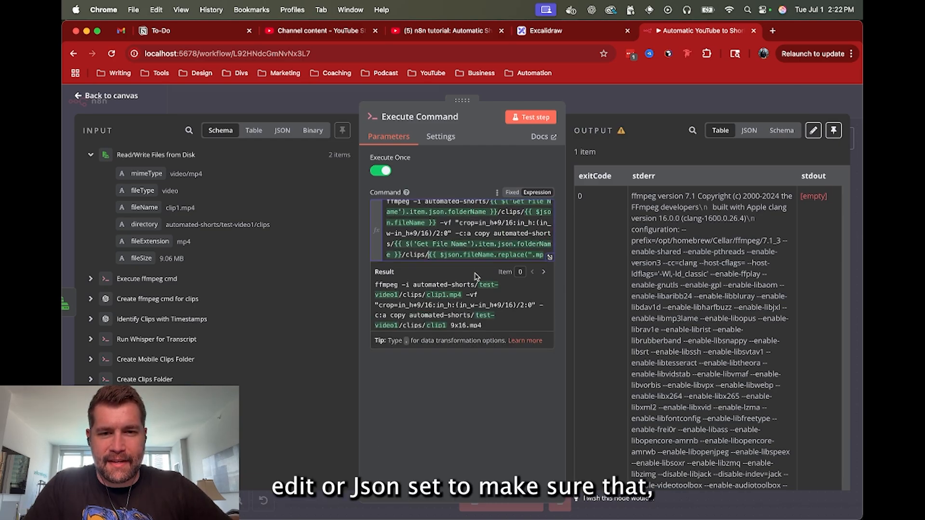
scroll(457, 290, "down", 1)
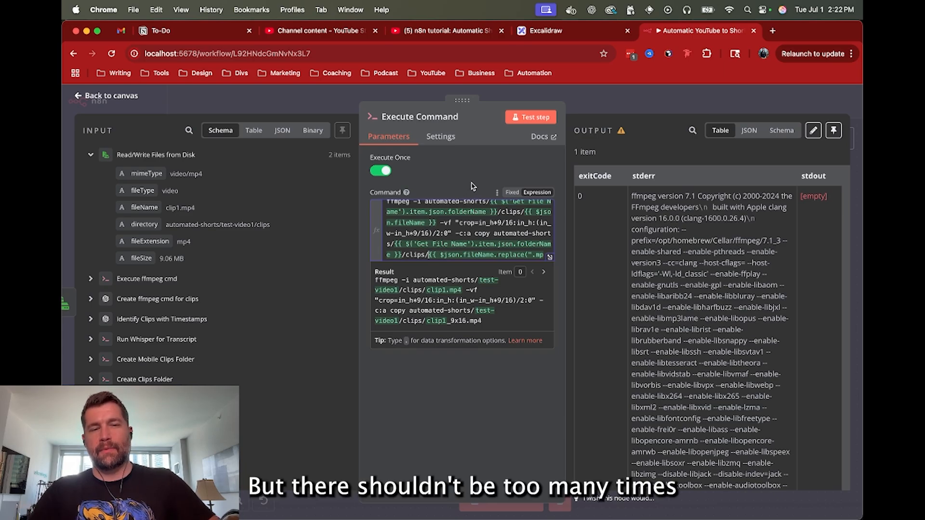
left_click(455, 182)
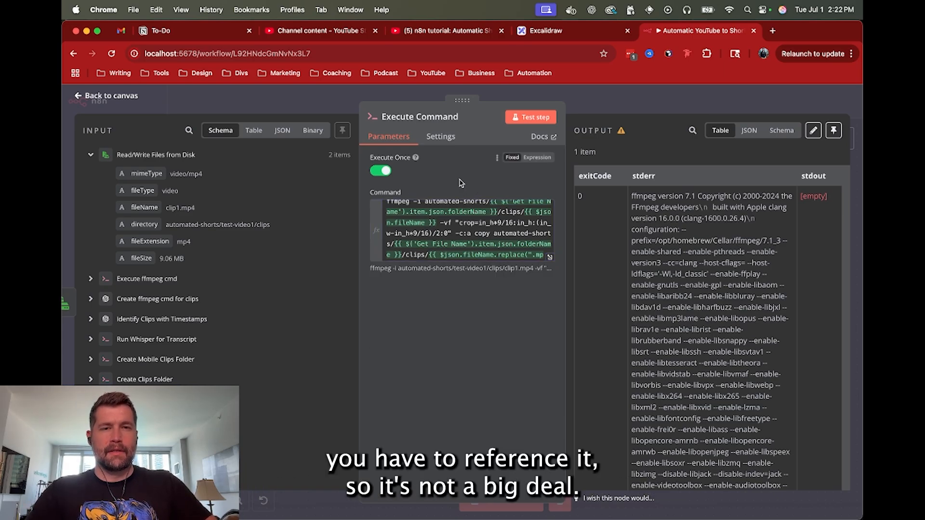
Run the Execute Command node again and check the test-video1 clips folder in Finder for the vertical clip.
left_click(539, 120)
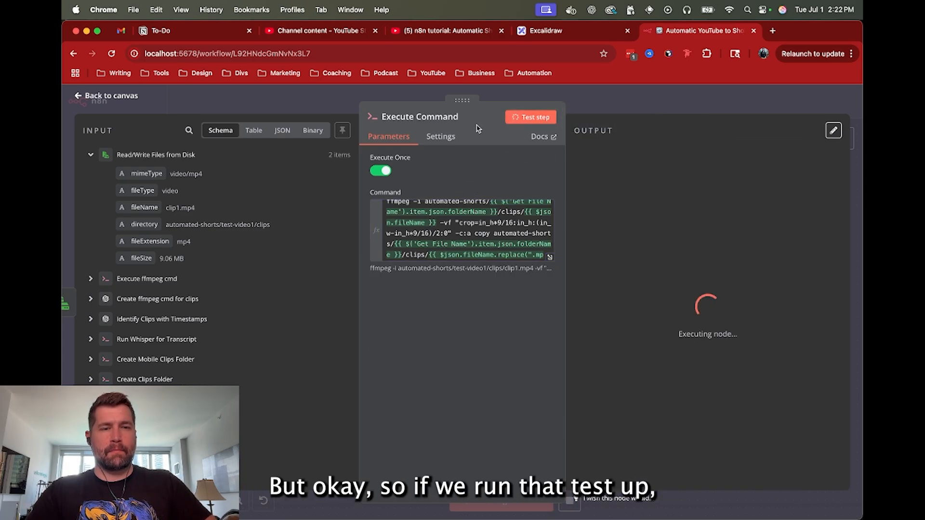
key("super+Tab")
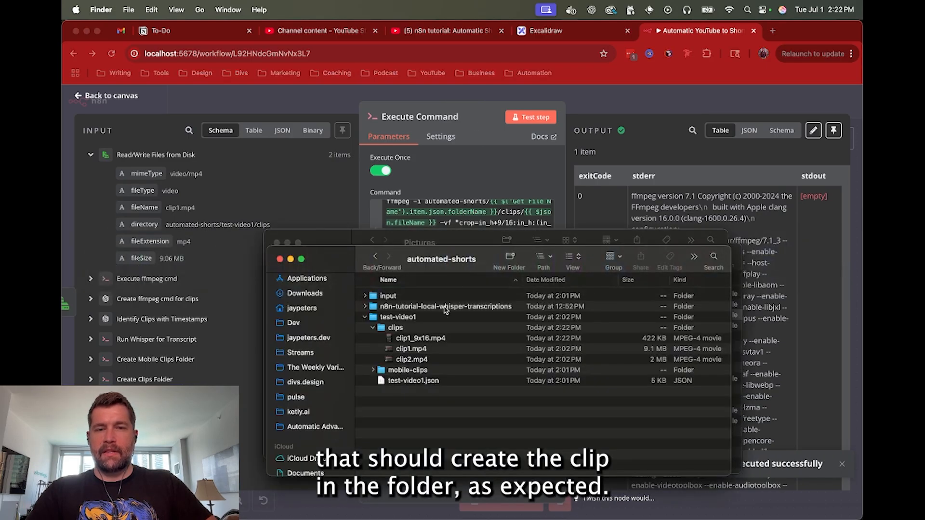
Examine clip1_9x16.mp4 and the mobile-clips folder inside test-video1 in Finder.
left_click(419, 339)
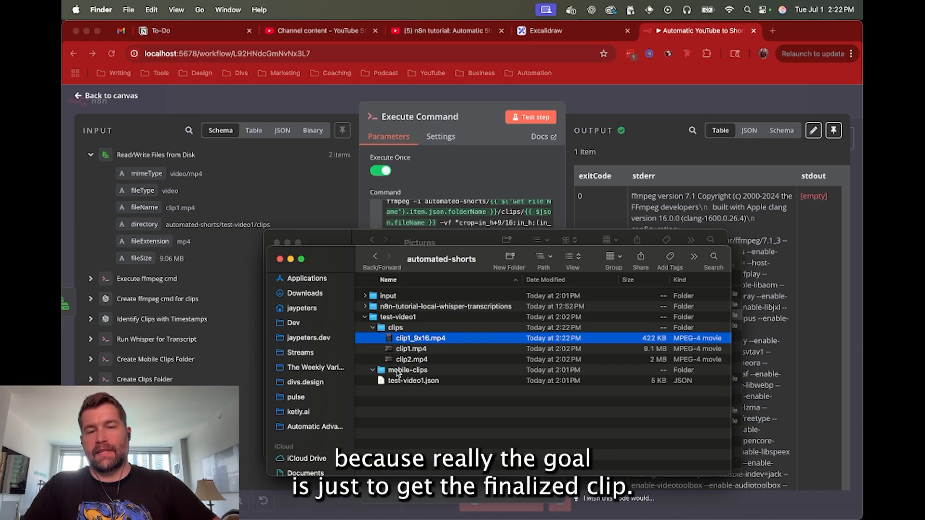
left_click(398, 371)
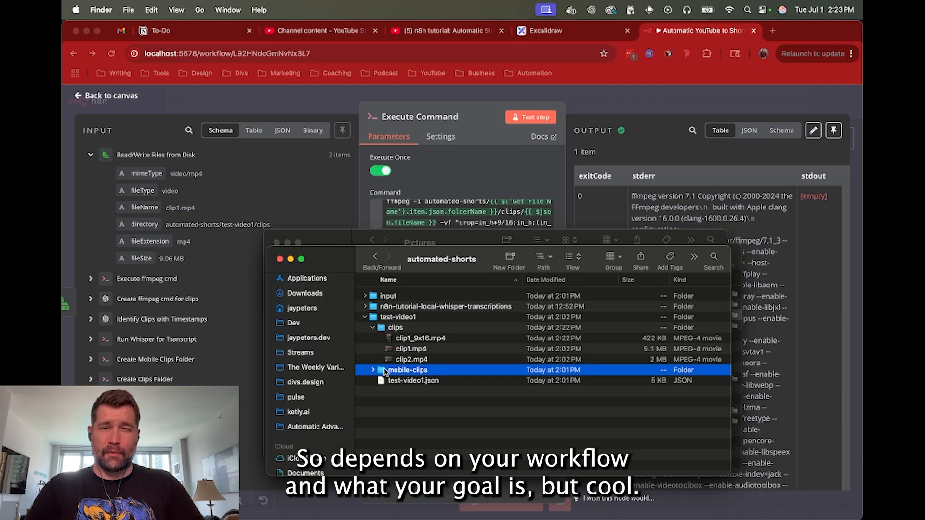
left_click(400, 339)
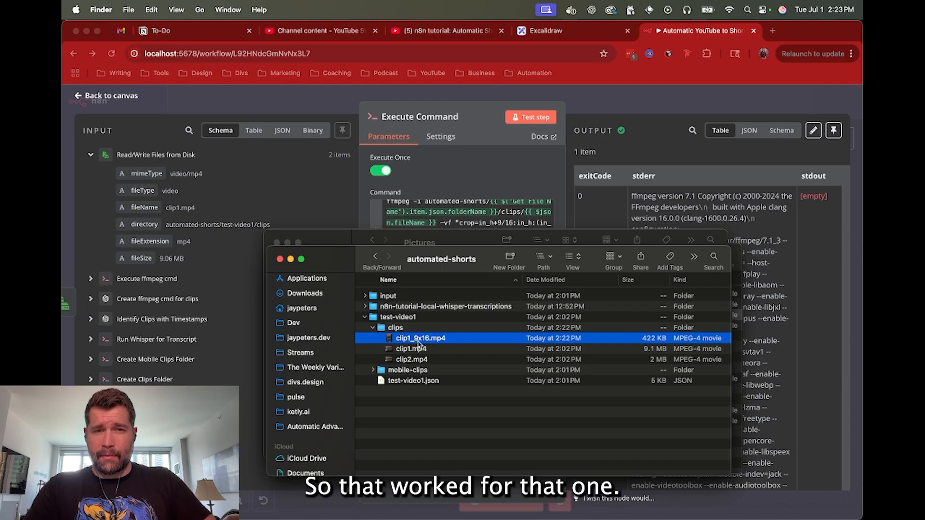
Return to the n8n canvas, duplicate the Execute Command node and place the connected copy directly after the original.
left_click(496, 170)
left_click(651, 100)
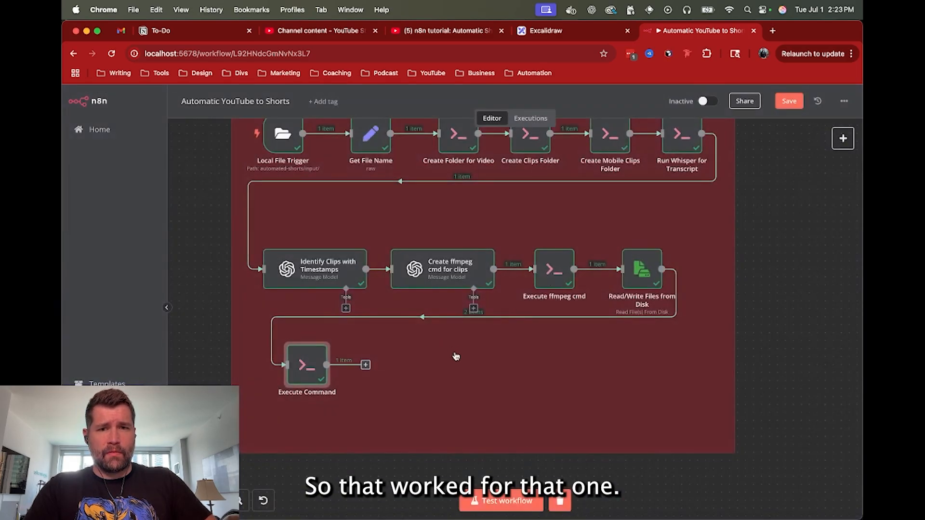
key("super+c")
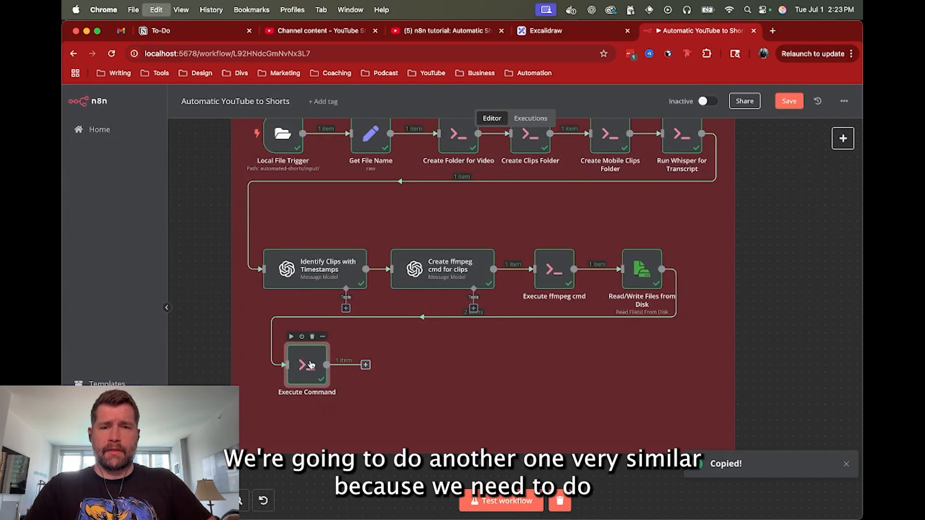
key("super+v")
left_click_drag(739, 355, 388, 367)
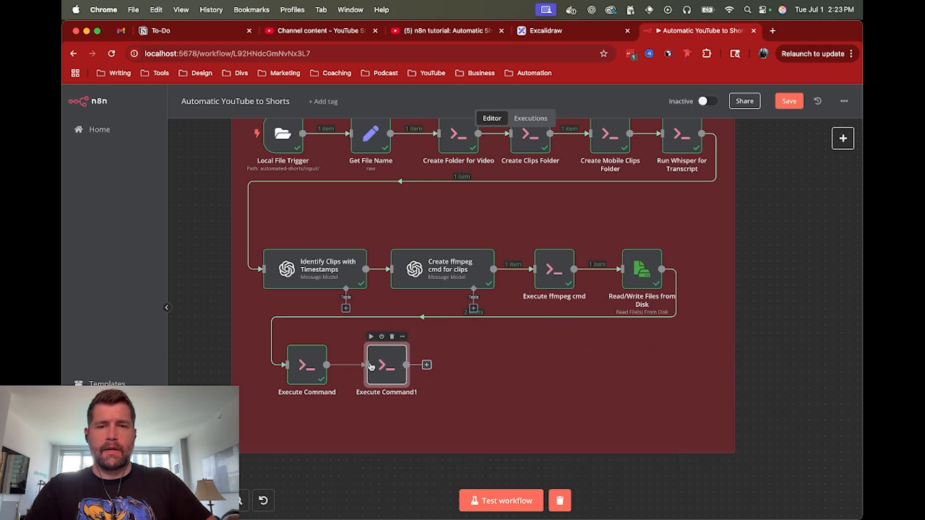
Open the duplicated Execute Command1 node and clear its entire command.
double_click(387, 367)
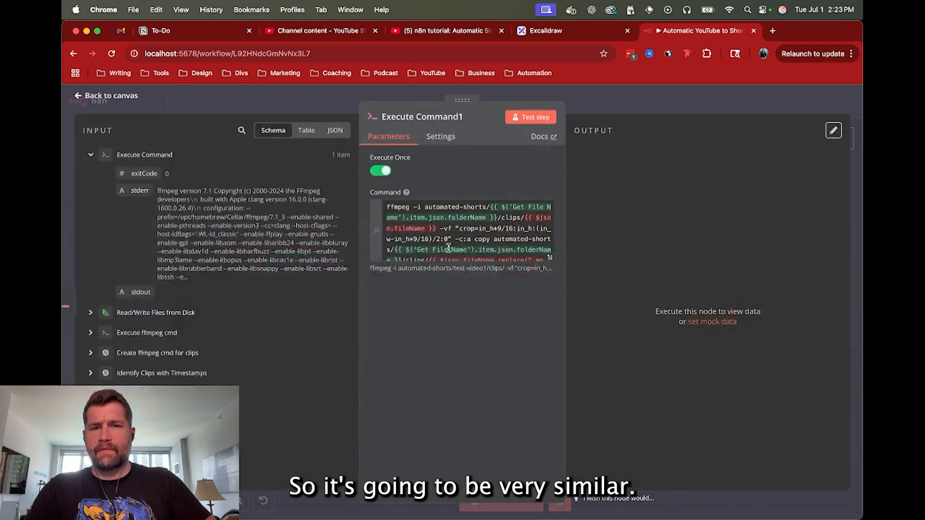
scroll(456, 224, "down", 2)
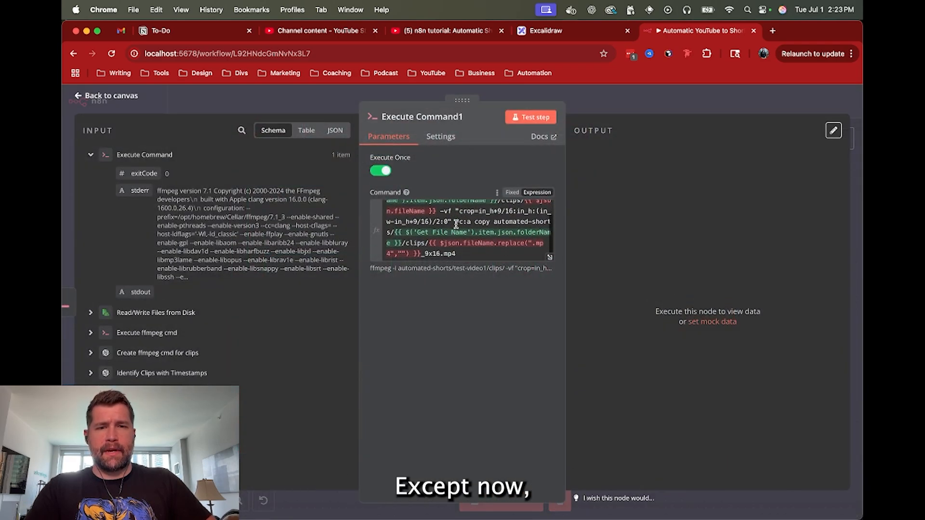
left_click(462, 254)
scroll(463, 255, "up", 2)
key("super+a")
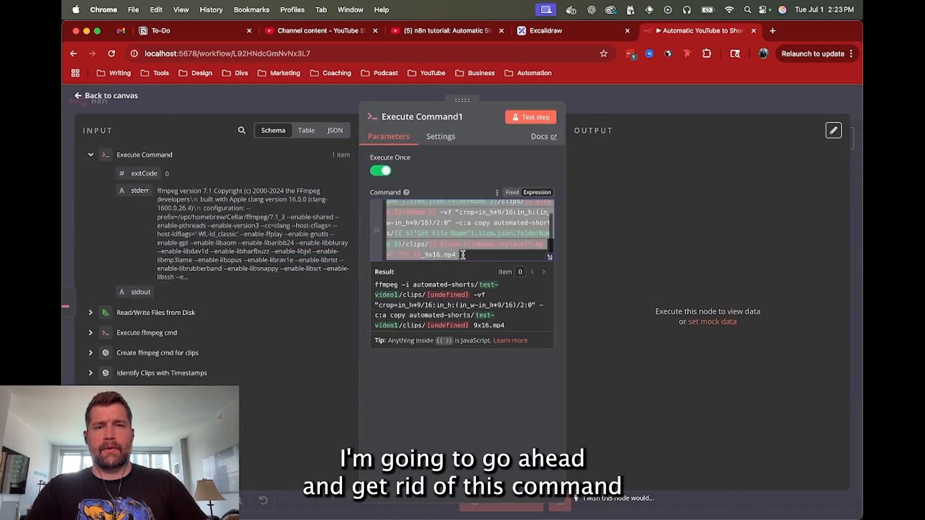
key("BackSpace")
Switch to the ChatGPT window and copy the ffmpeg command that crops the webcam region with crop=480:270:0:810.
key("super+Tab")
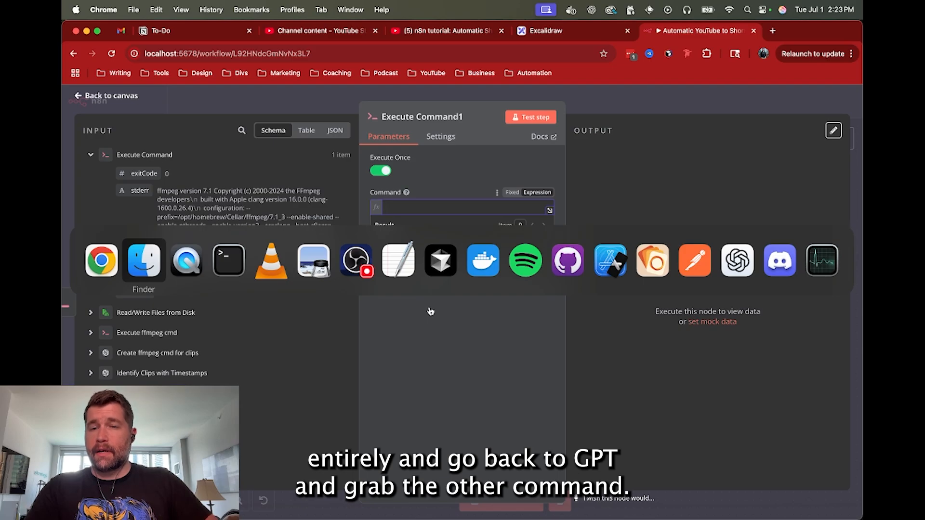
key("super+grave")
key("super+grave")
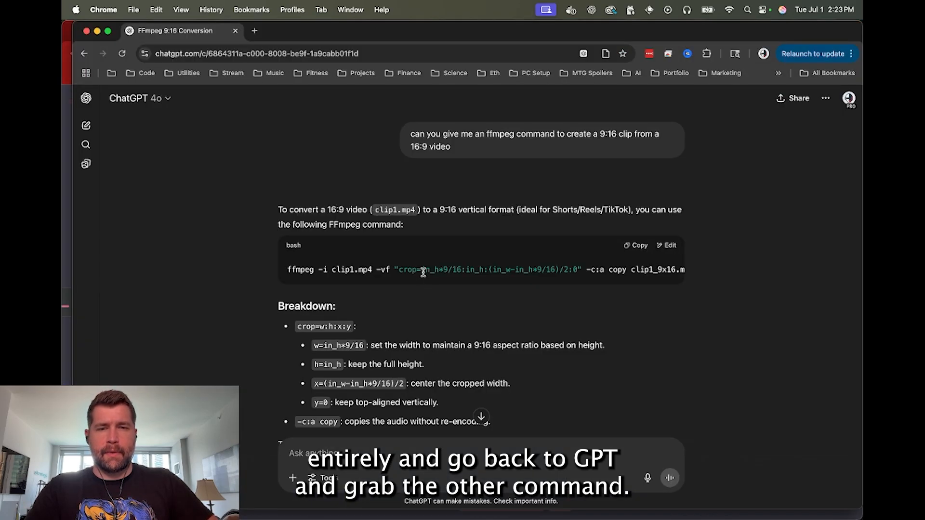
scroll(430, 268, "down", 15)
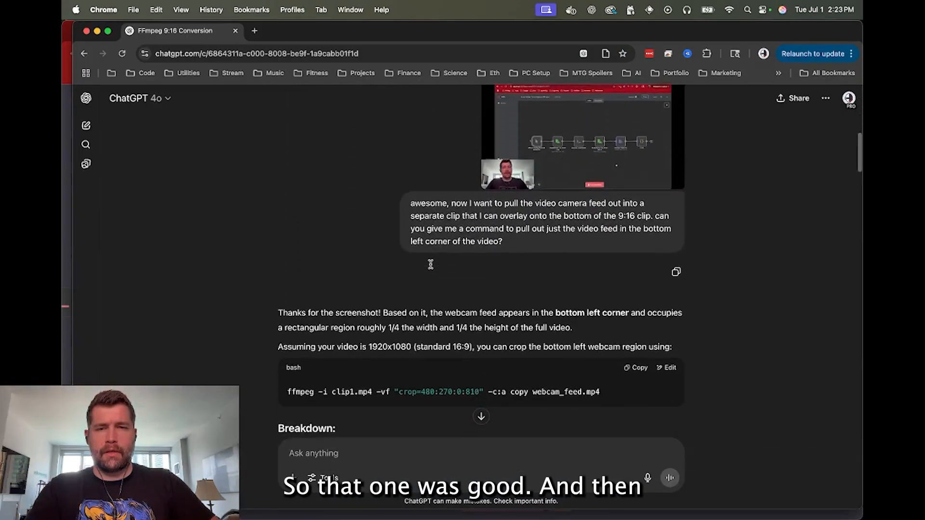
scroll(431, 264, "down", 2)
left_click(635, 210)
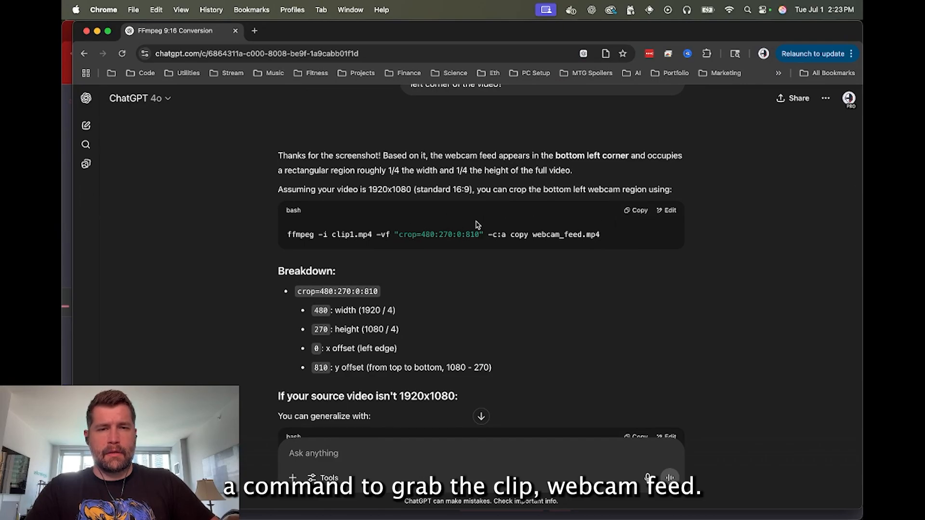
Paste the webcam crop command into Execute Command1 in n8n and remove its trailing empty line.
key("super+Tab")
key("super+Tab")
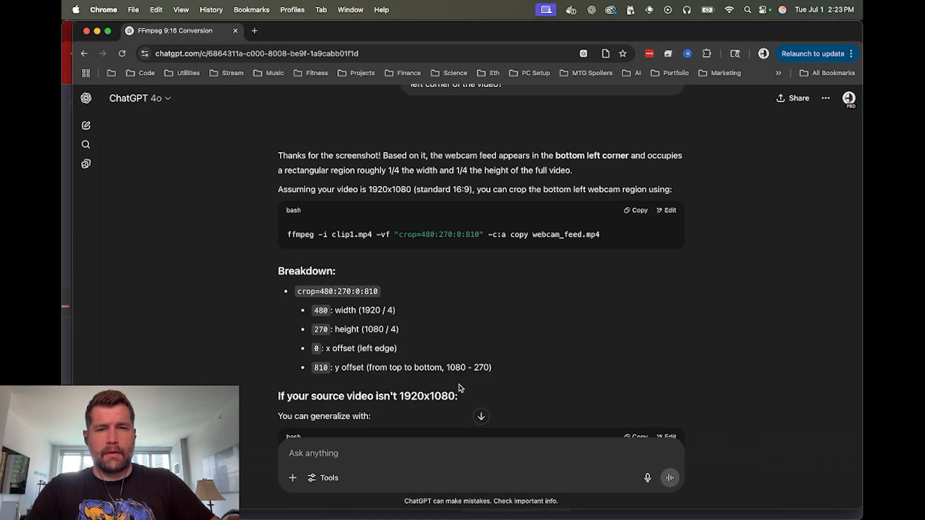
key("super+grave")
key("super+v")
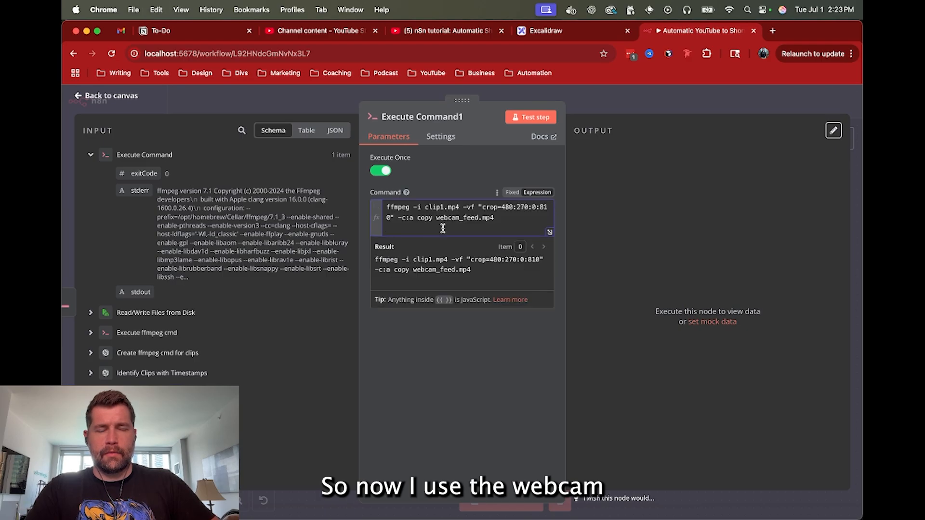
key("BackSpace")
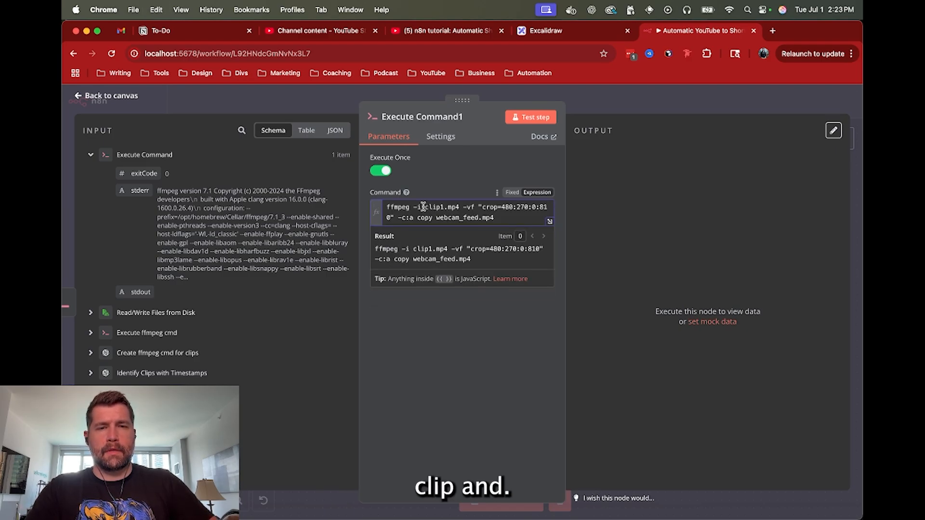
Copy the input path automated-shorts/{{ $('Get File Name').item.json.folderName }}/clips/{{ $json.fileName }} from the Execute Command node.
left_click(650, 106)
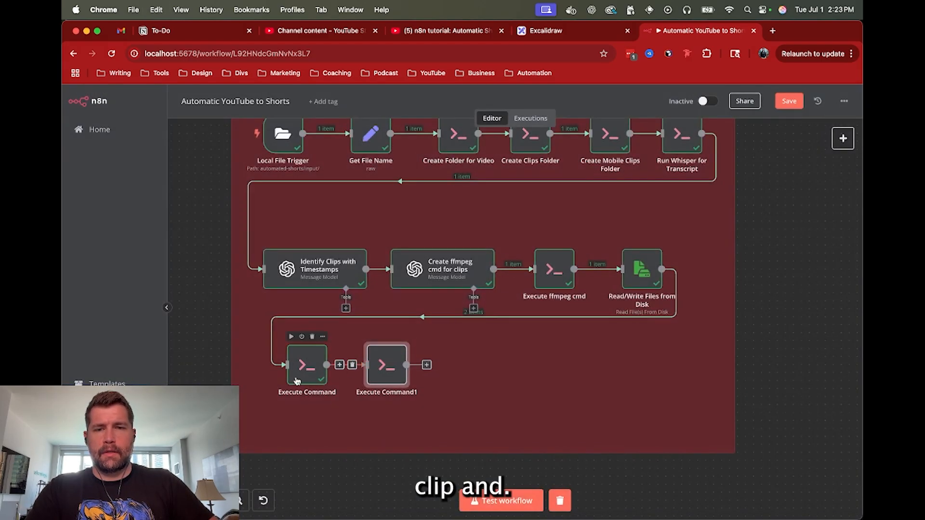
double_click(305, 364)
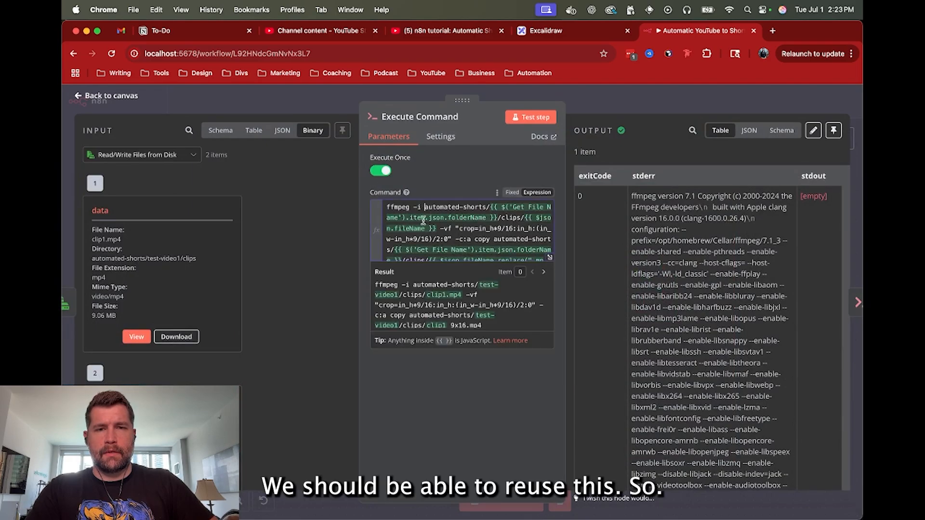
left_click(424, 220)
left_click(436, 227, "shift")
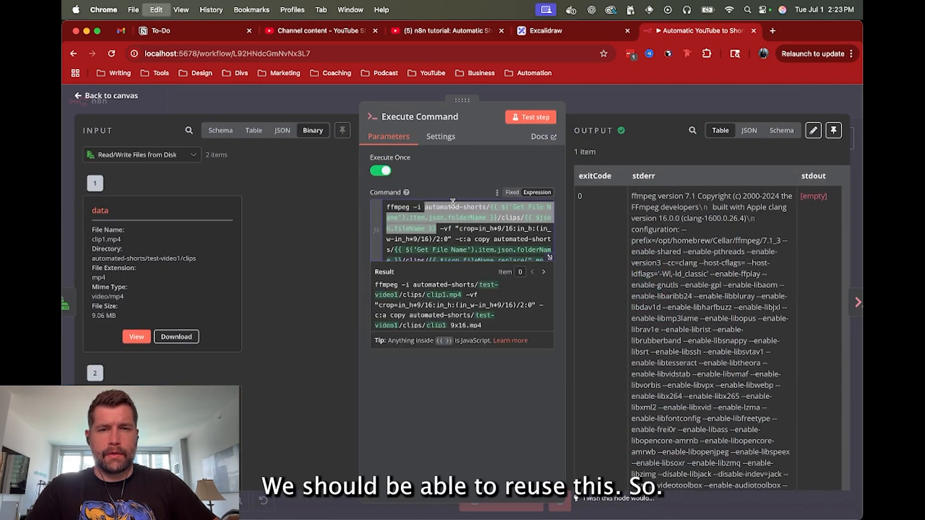
left_click(616, 109)
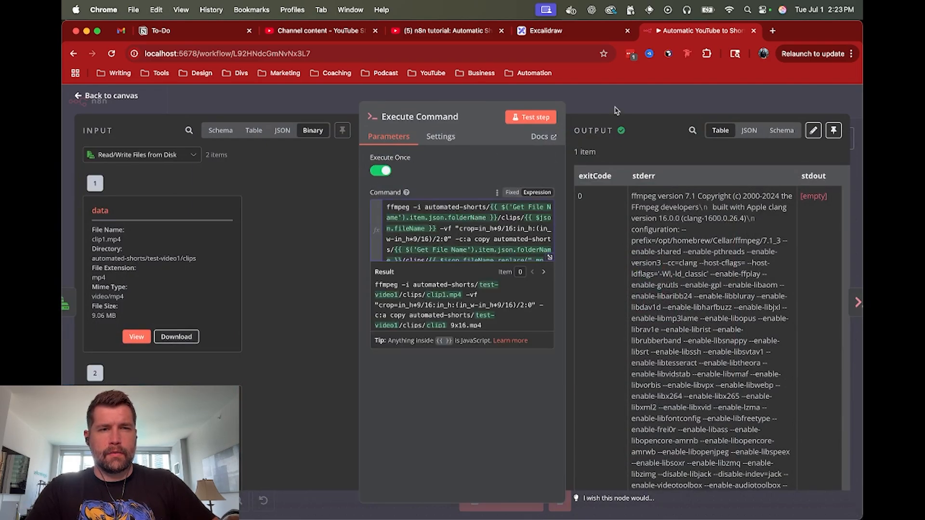
Replace clip1.mp4 in the Execute Command1 command with the copied input path.
double_click(399, 362)
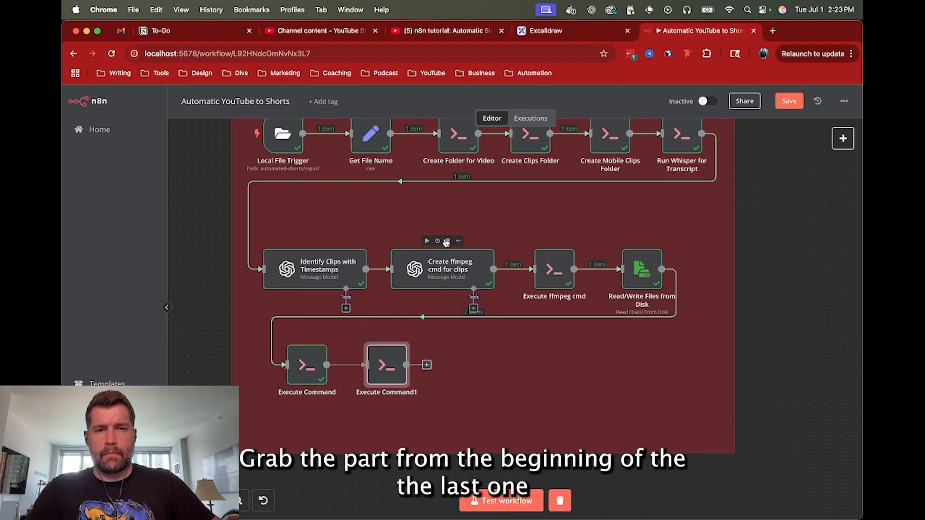
double_click(398, 364)
left_click(424, 207)
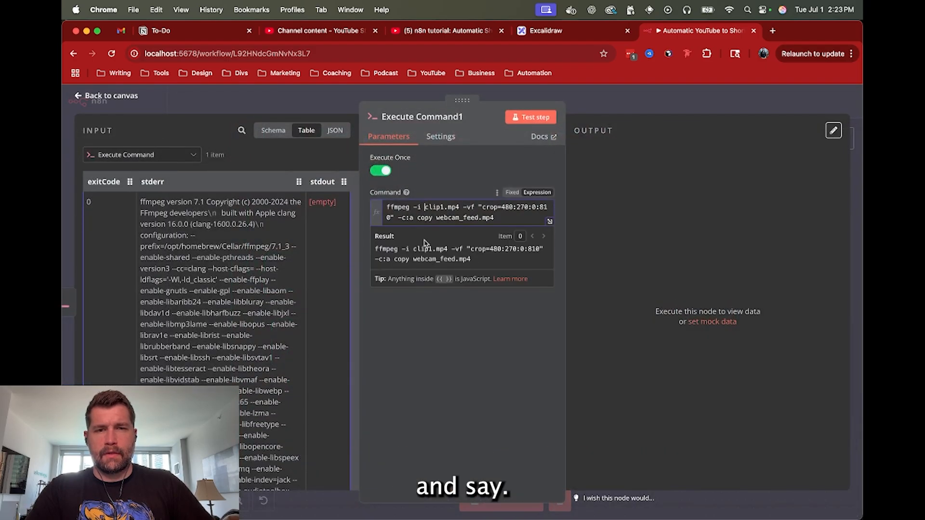
left_click_drag(424, 207, 460, 207)
key("cmd+v")
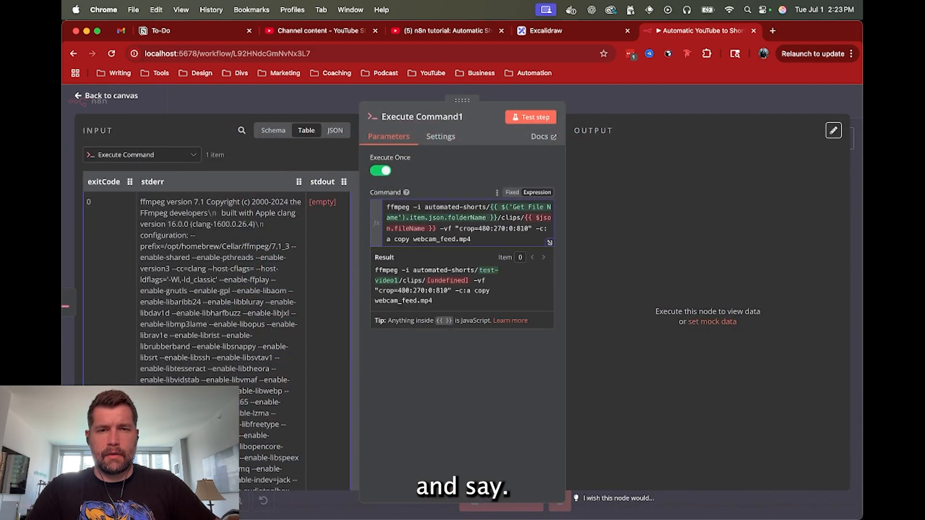
Insert automated-shorts/{{ $('Get File Name').item.json.folderName }}/clips/ before webcam_feed.mp4, leaving out the file name expression.
scroll(208, 239, "down", 10)
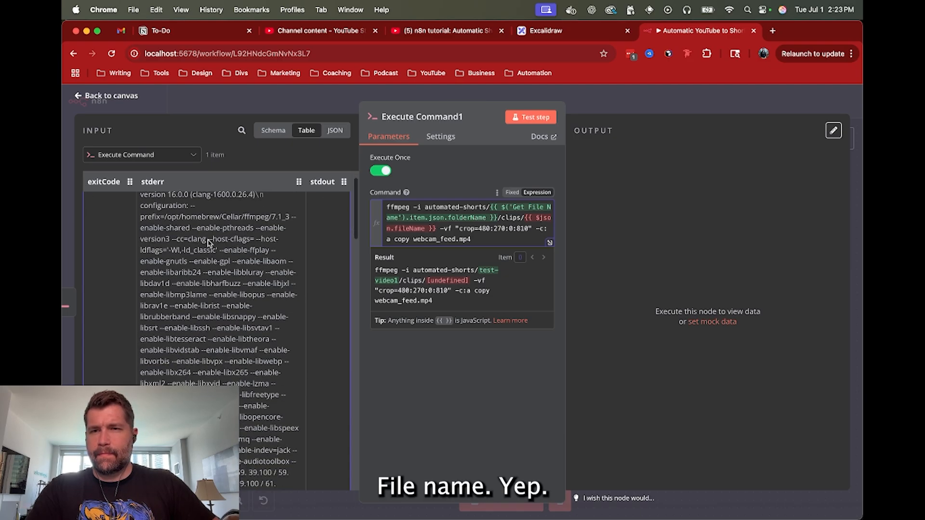
scroll(208, 239, "up", 15)
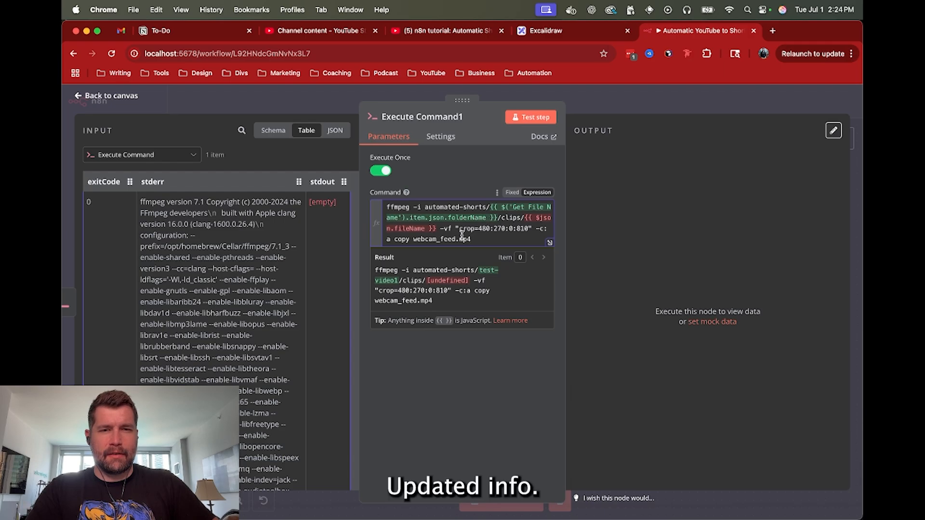
left_click(412, 239)
key("super+v")
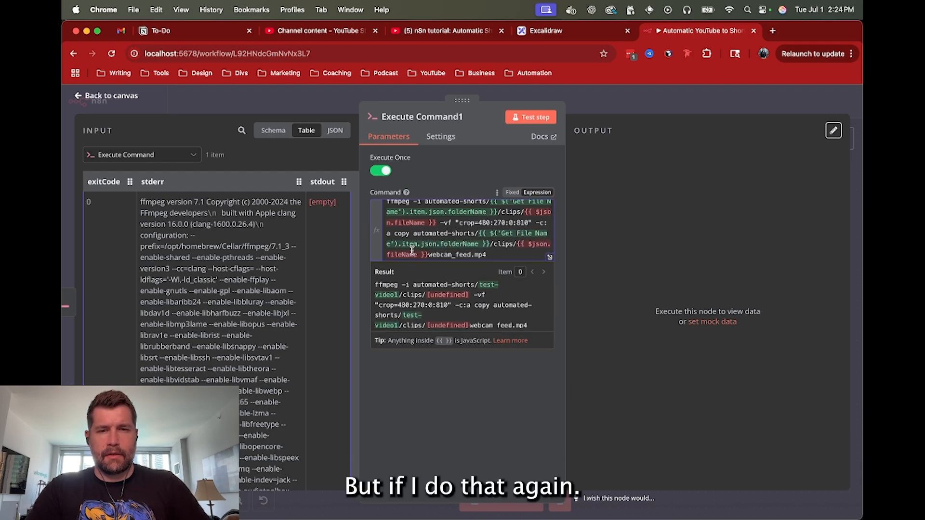
key("BackSpace")
key("BackSpace")
key("BackSpace")
key("BackSpace")
key("BackSpace")
key("BackSpace")
key("BackSpace")
key("BackSpace")
key("BackSpace")
key("BackSpace")
key("BackSpace")
key("BackSpace")
key("BackSpace")
key("BackSpace")
key("BackSpace")
key("BackSpace")
key("BackSpace")
key("BackSpace")
key("BackSpace")
key("BackSpace")
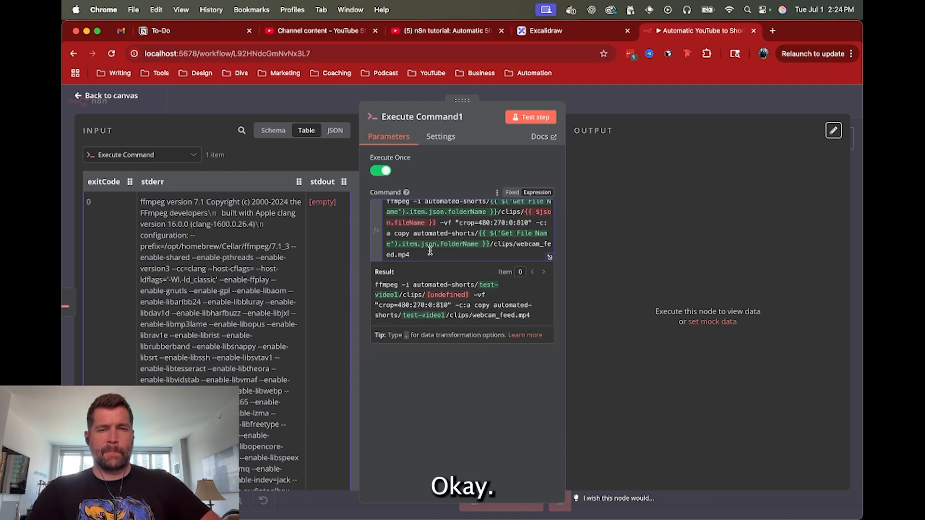
Test the Execute Command1 node, return to the canvas and dismiss the notification.
left_click(530, 117)
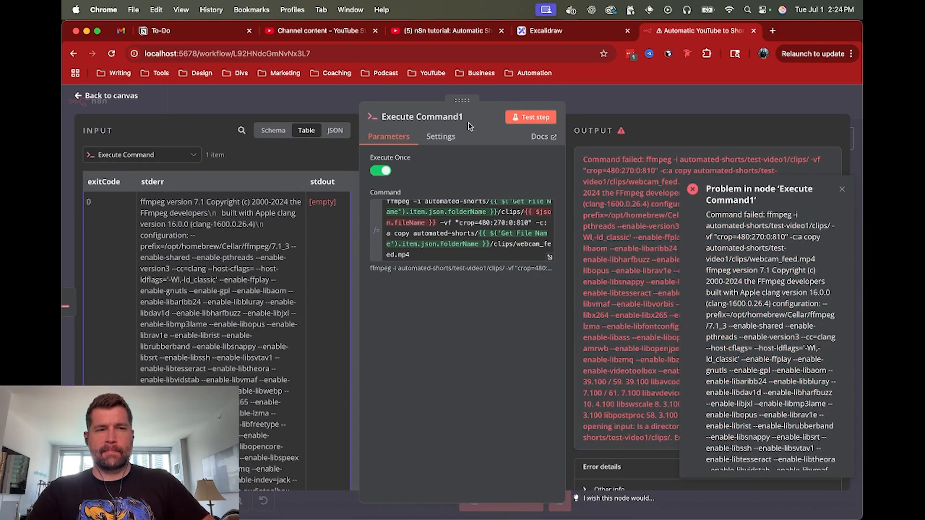
left_click(698, 109)
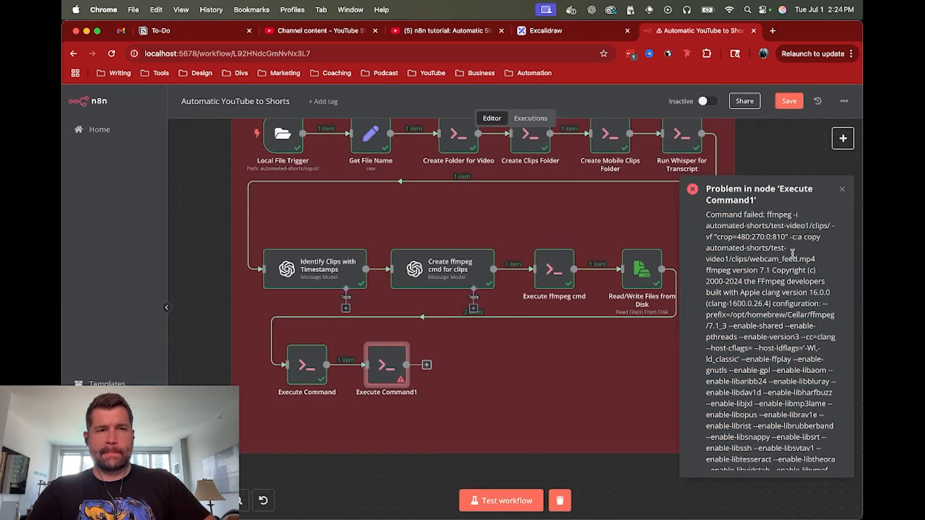
left_click(843, 190)
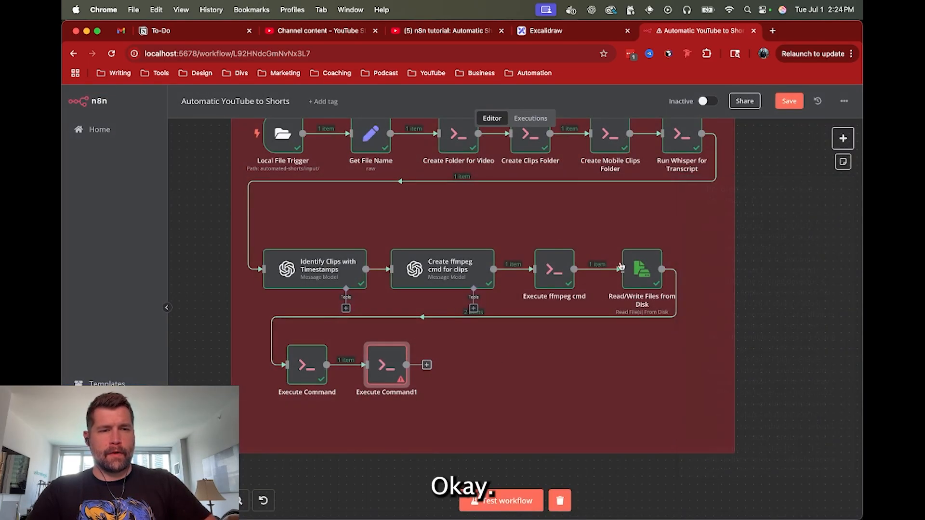
Review the Execute Command node's input and command, and reopen Execute Command1 with its input data shown as a schema.
double_click(307, 372)
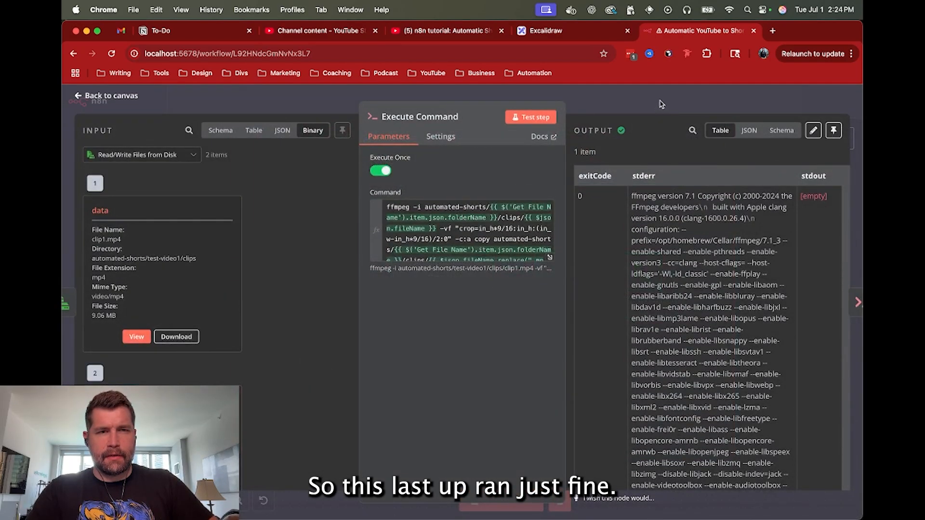
left_click(662, 104)
double_click(387, 364)
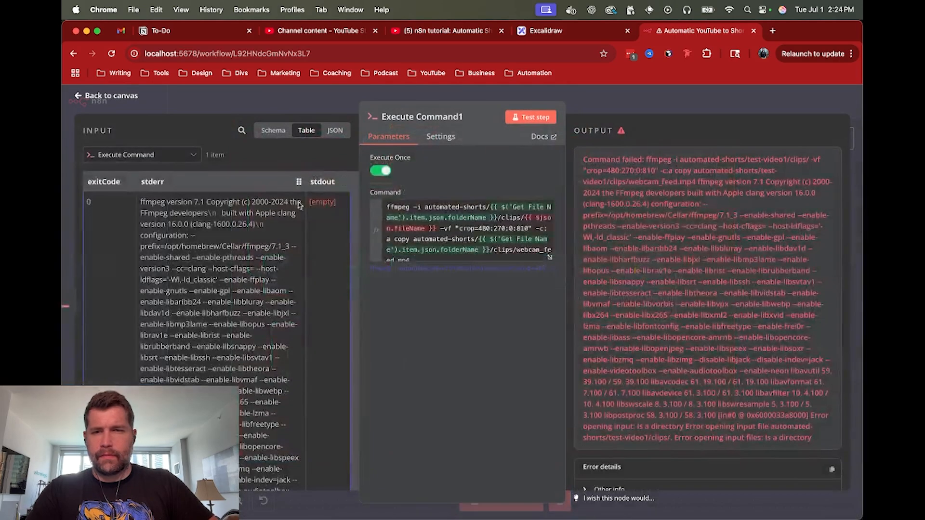
left_click(273, 130)
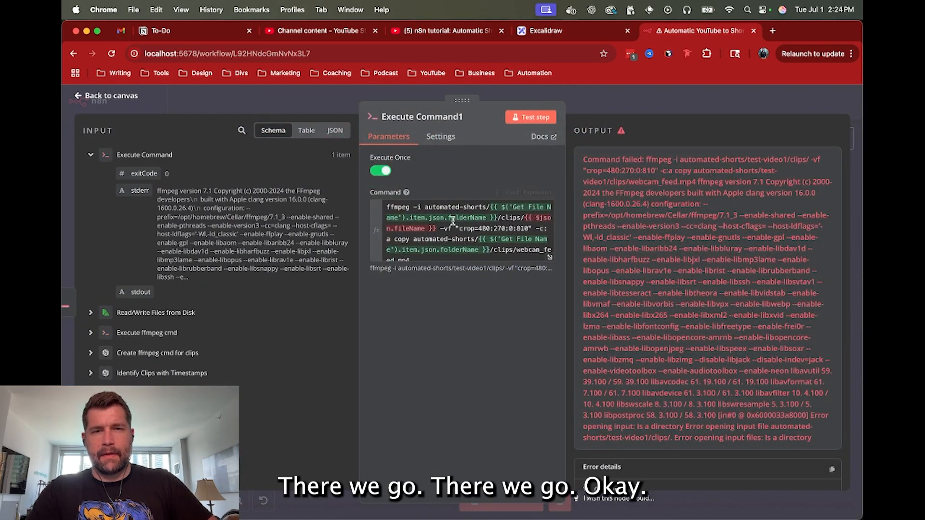
Replace the undefined file name expression in the Execute Command1 input path with fileName from Read/Write Files from Disk.
left_click(435, 229)
left_click_drag(435, 228, 525, 217)
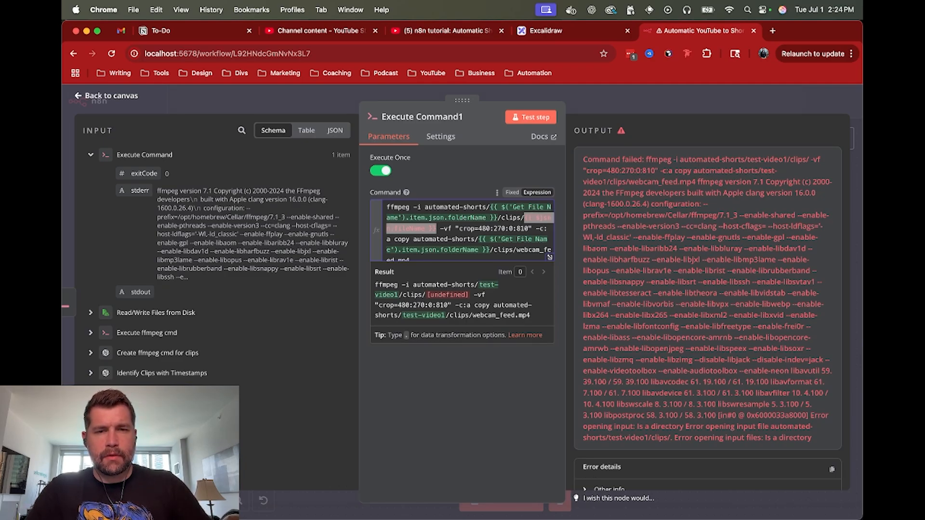
key("BackSpace")
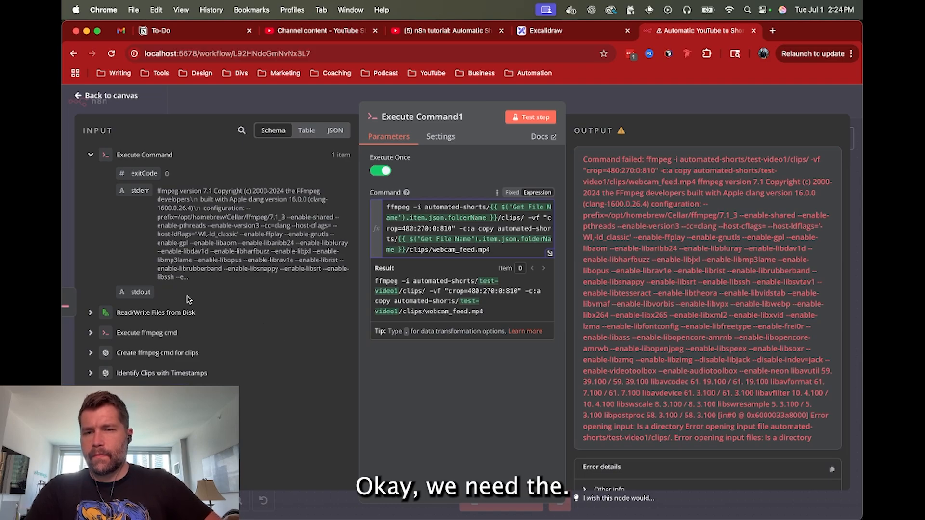
left_click(91, 156)
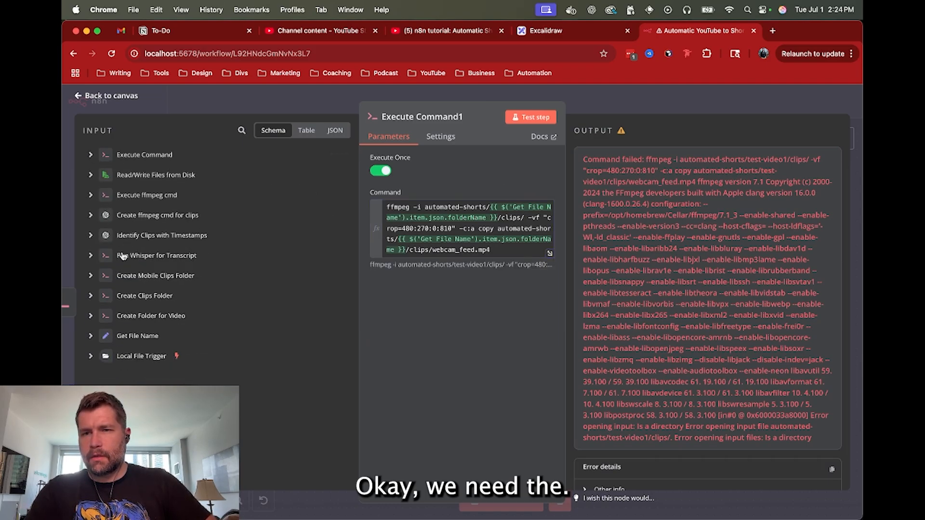
left_click(91, 174)
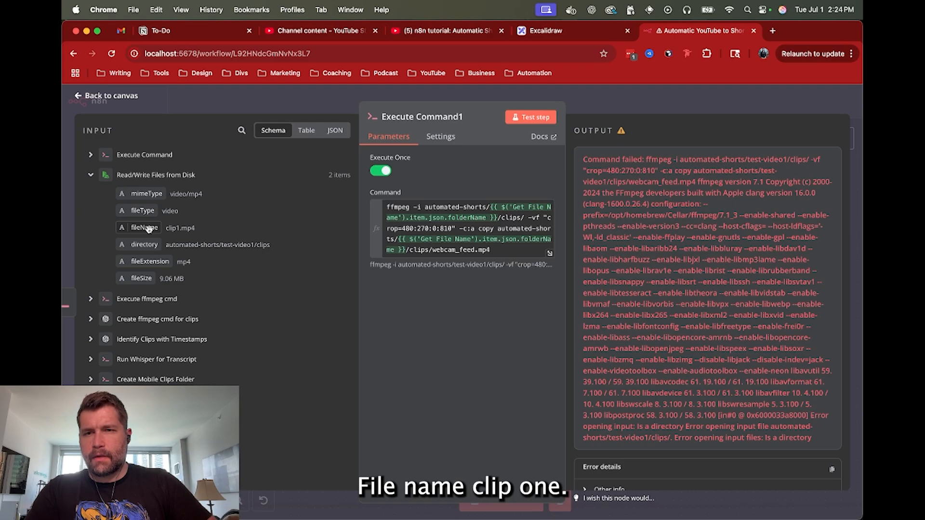
left_click_drag(145, 230, 524, 219)
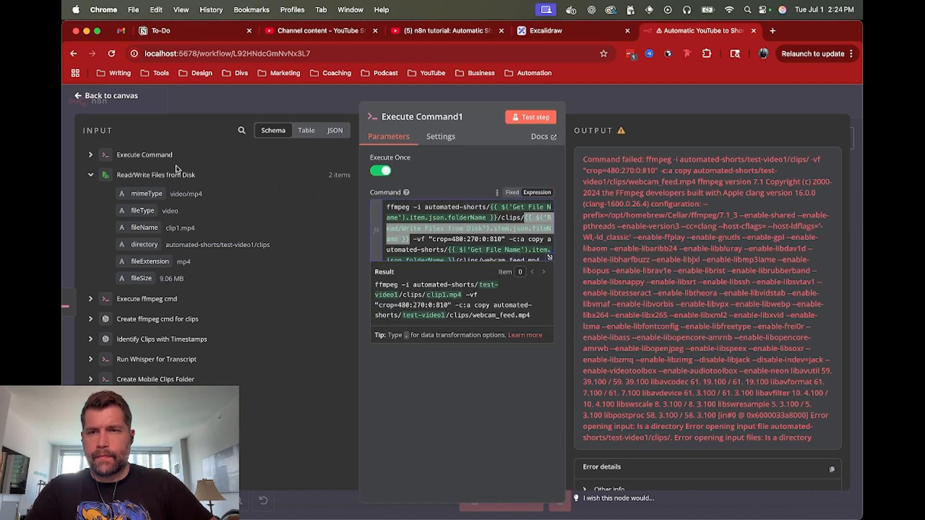
left_click(90, 155)
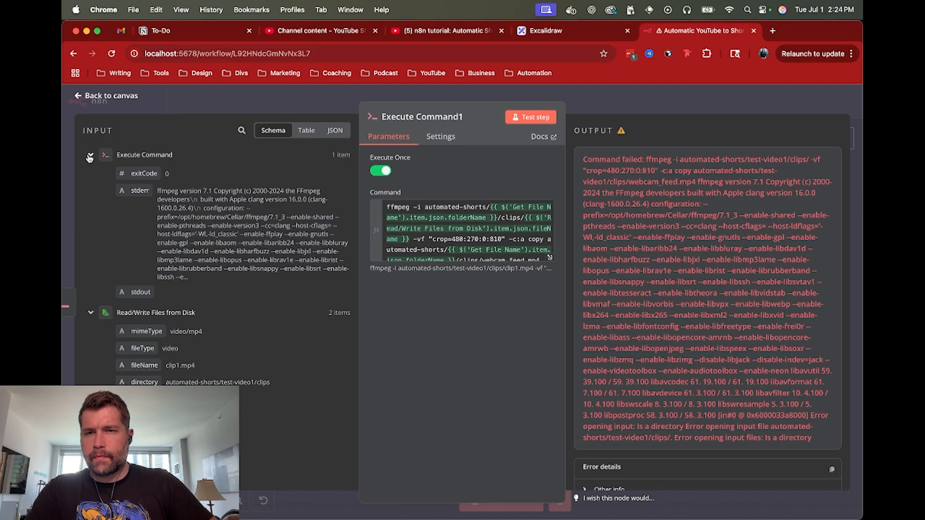
left_click(90, 155)
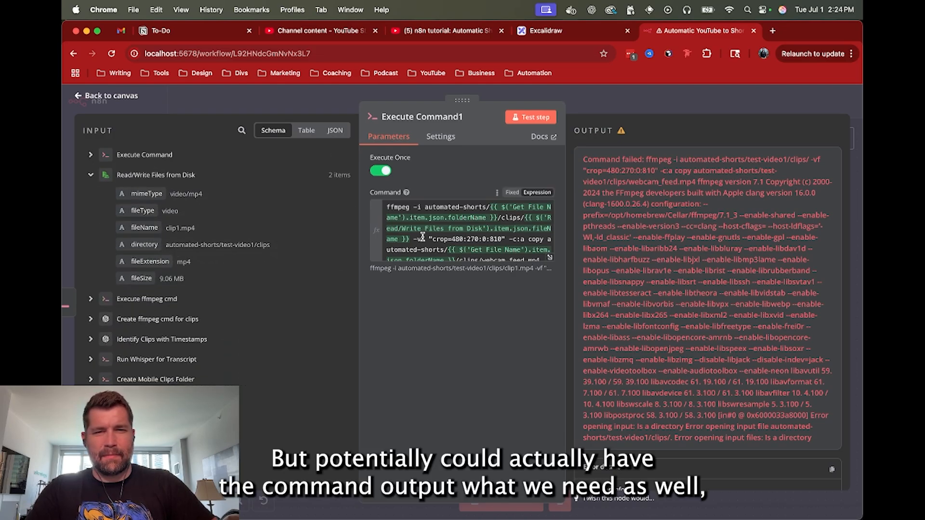
Copy the {{ $('Read/Write Files from Disk').item.json.fileName }} expression from the input path and insert it before webcam_feed.mp4 in the output path.
left_click(404, 238)
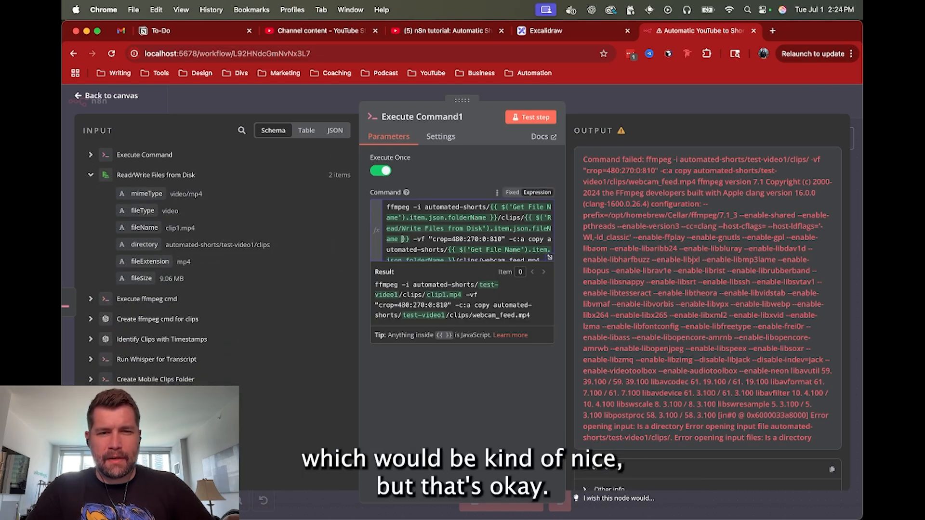
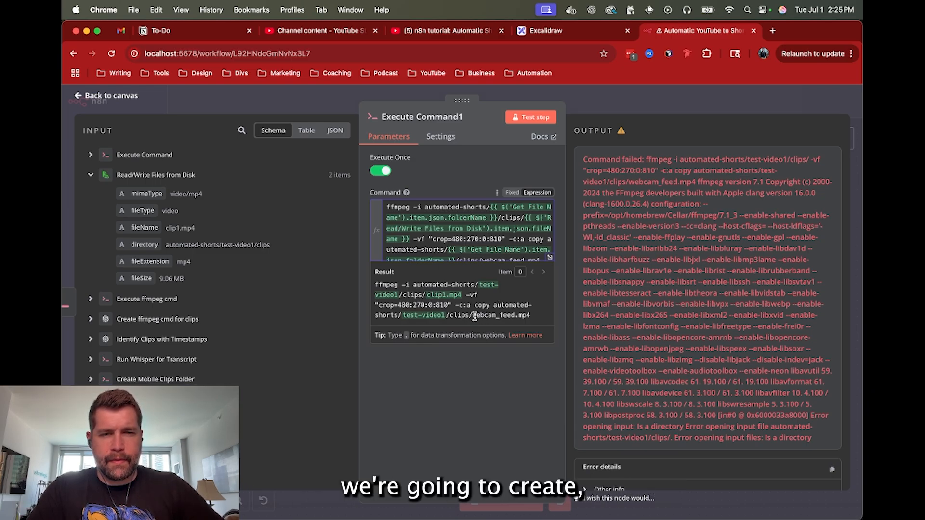
scroll(485, 239, "down", 1)
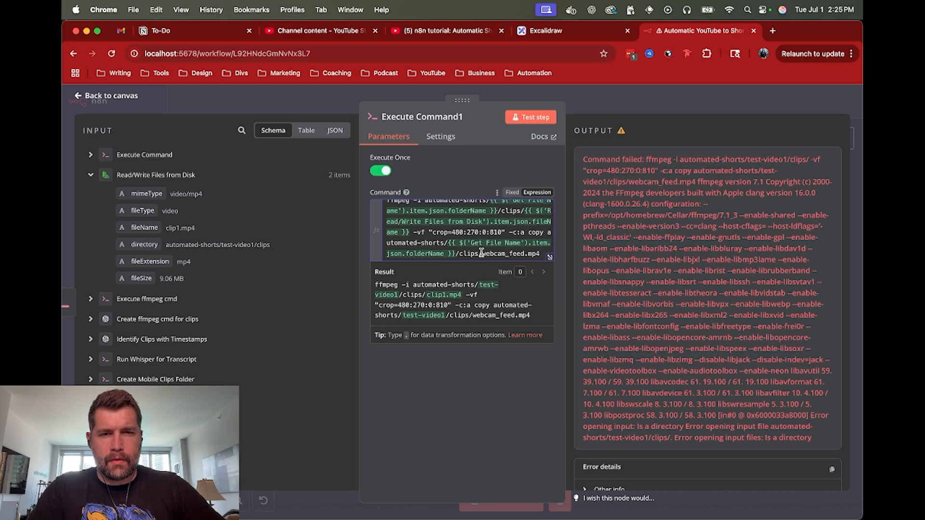
left_click(481, 253)
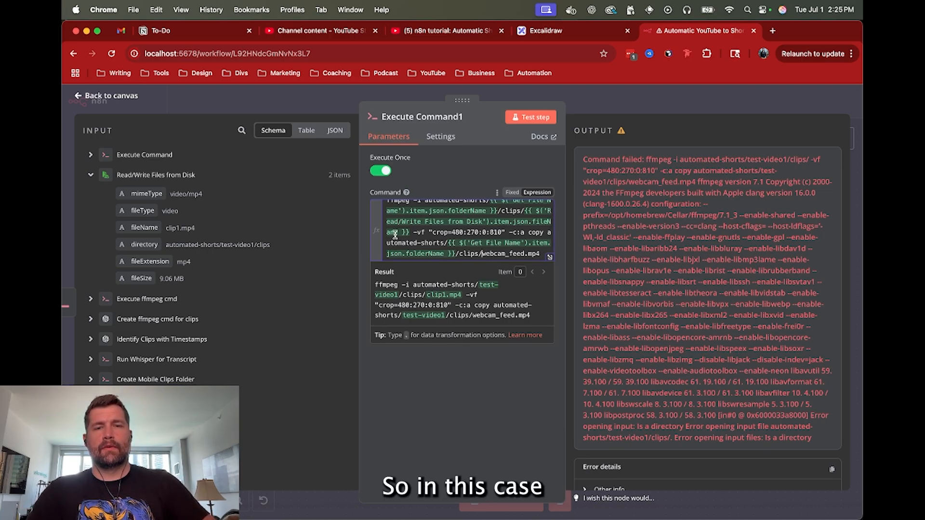
left_click(512, 221)
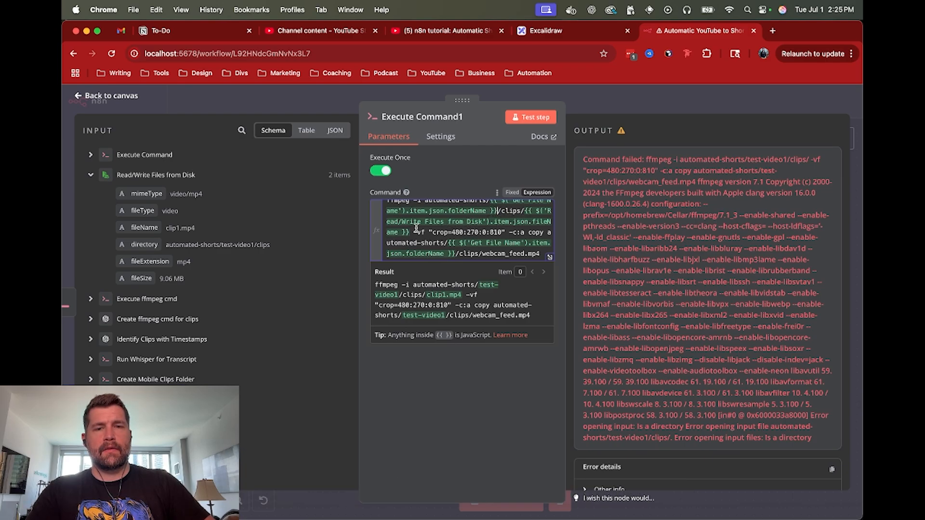
left_click(528, 215)
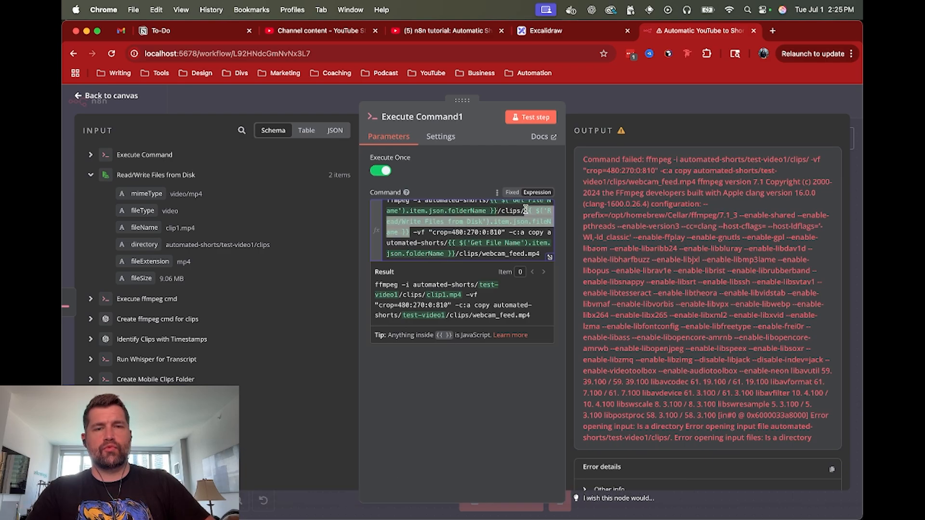
left_click(481, 253)
type("{{ $('Read/Write Files from Disk').item.json.fileName }}")
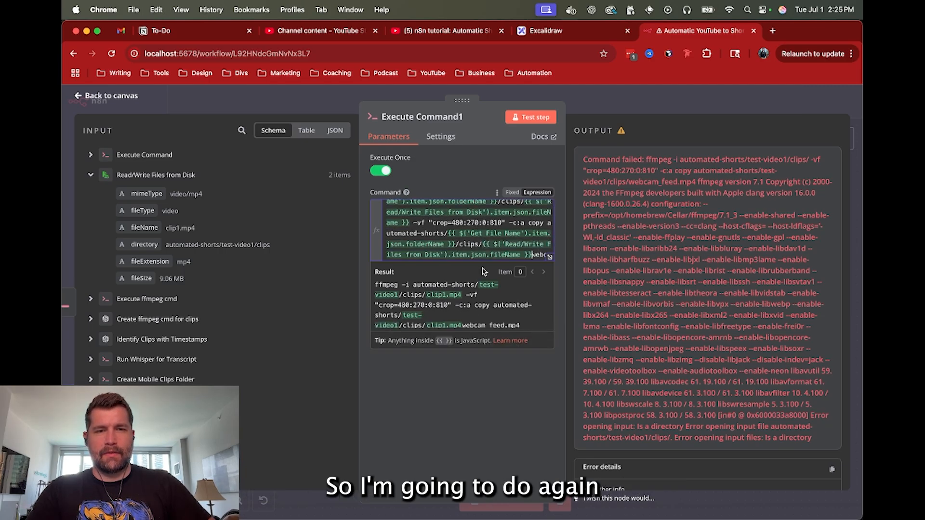
Append .replace(".mp4","") to fileName in the output path and add an underscore before webcam_feed.mp4.
left_click(521, 254)
type(".replace(\"")
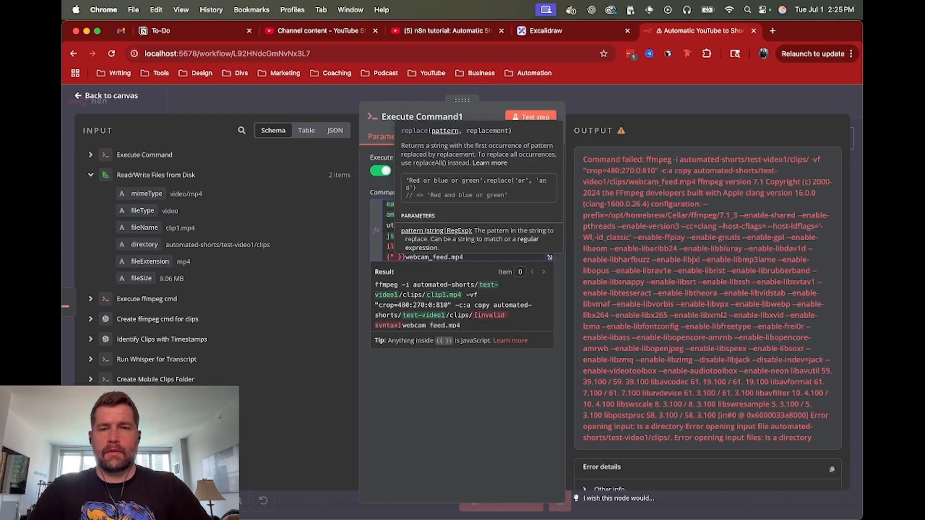
type(".mp4")
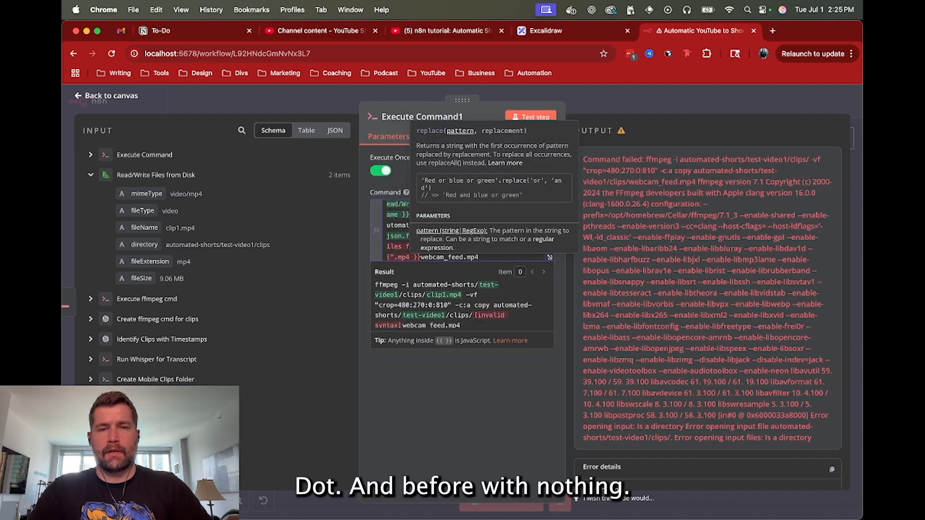
type("\",\"\")")
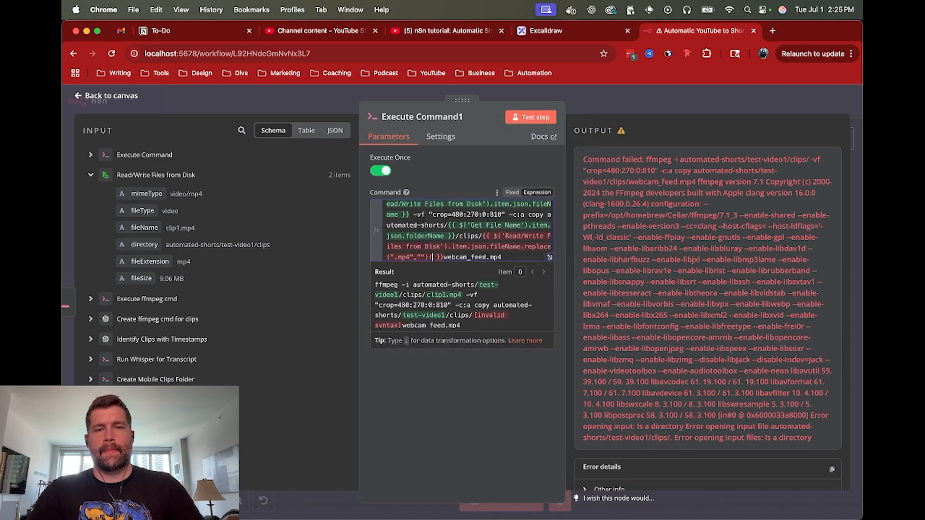
key("Delete")
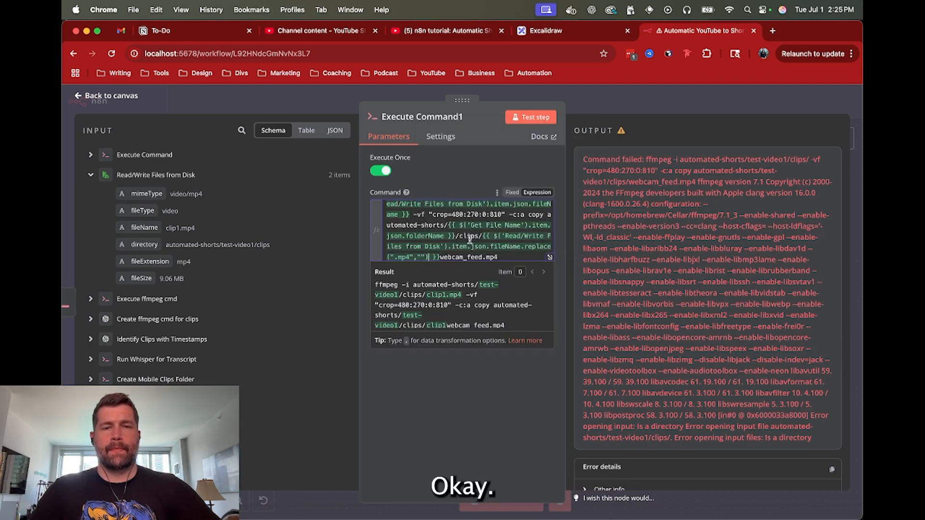
key("Right")
key("Right")
type("_")
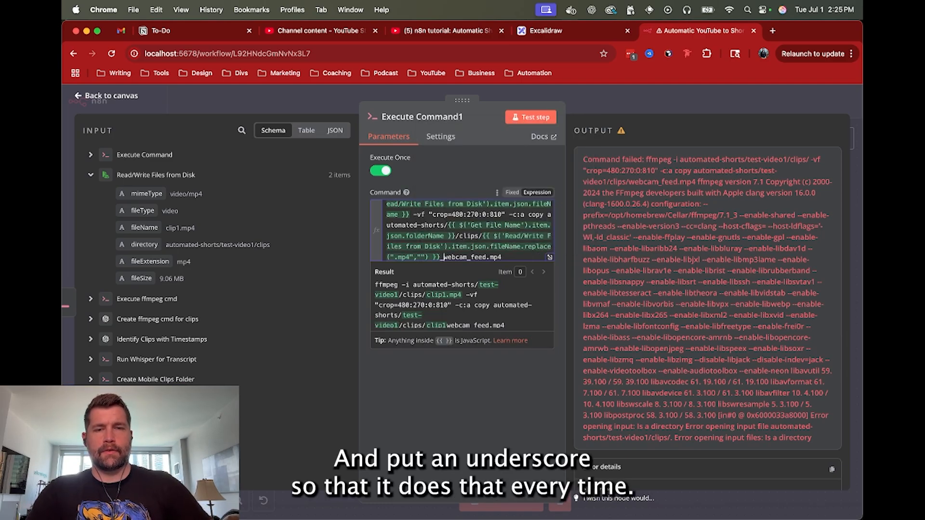
scroll(460, 217, "down", 1)
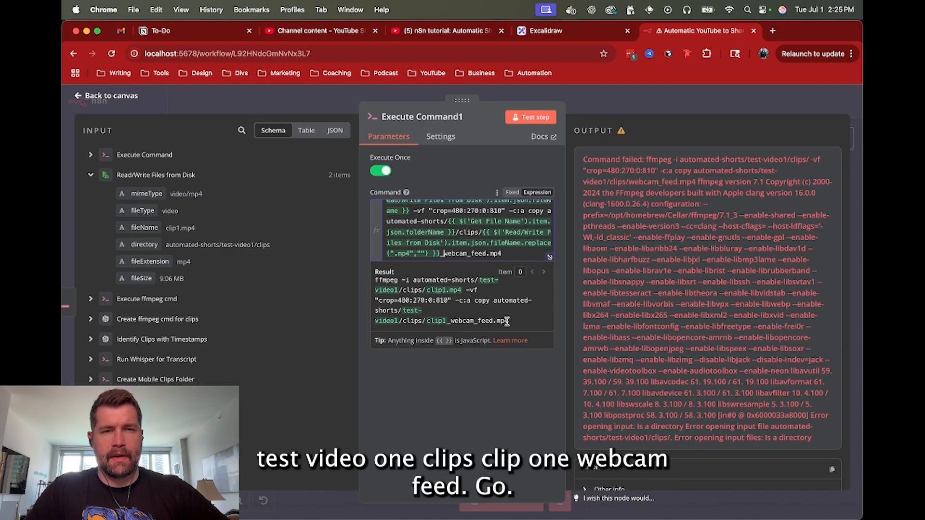
Test the Execute Command1 node and check the clips and mobile-clips folders of test-video1 in Finder.
left_click(533, 119)
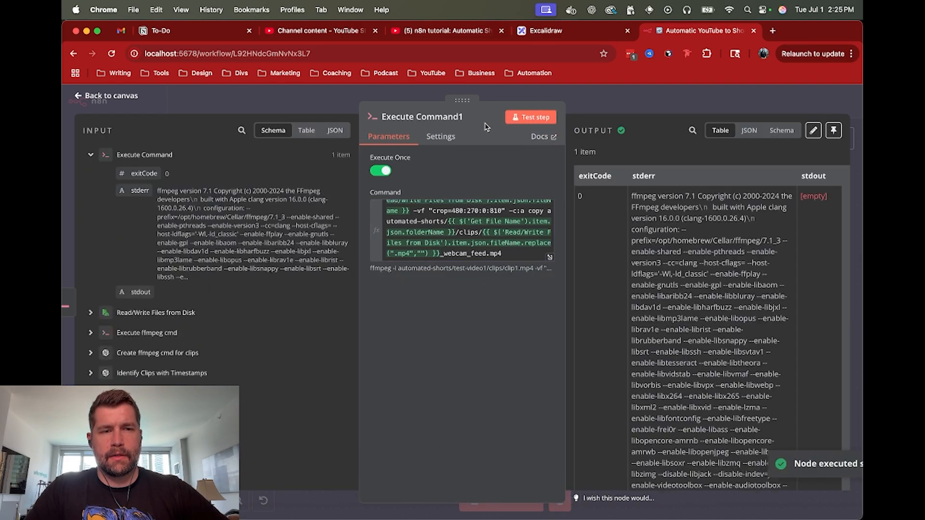
key("super+Tab")
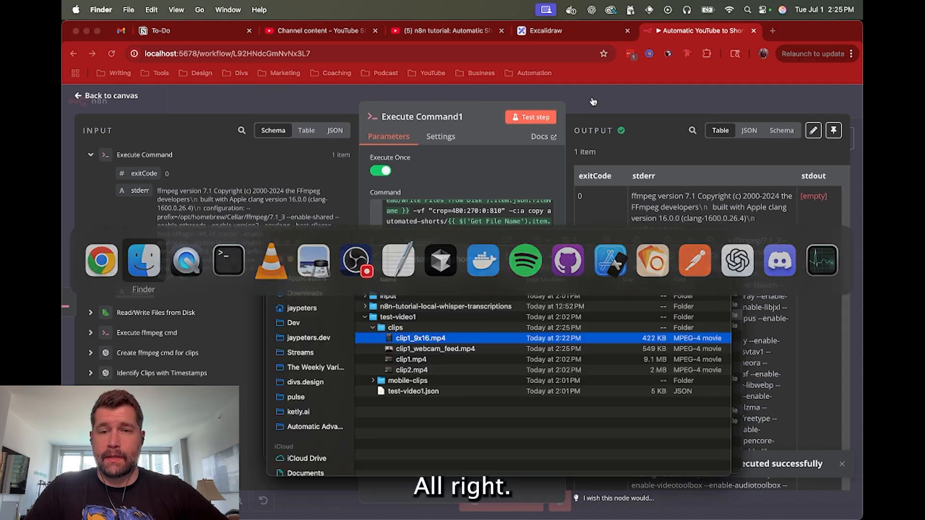
left_click(431, 351)
left_click(432, 341)
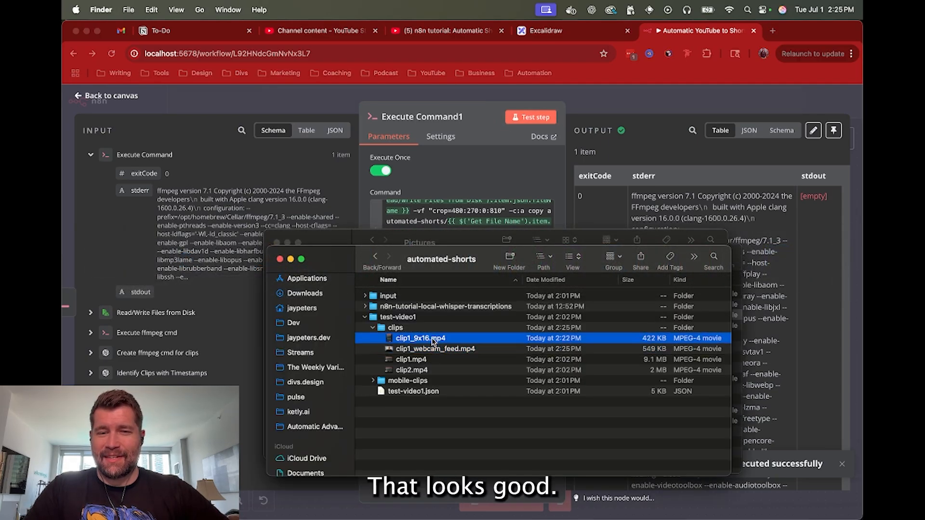
left_click(426, 350)
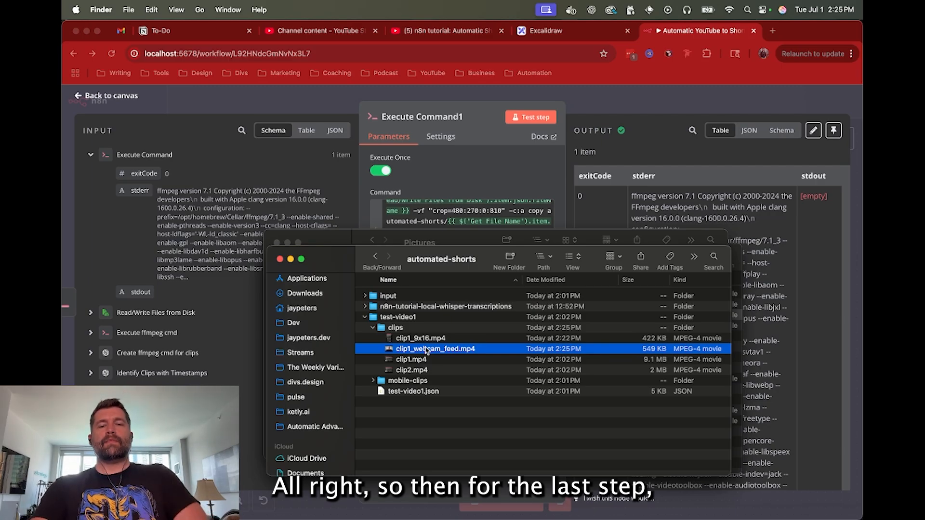
left_click(403, 383)
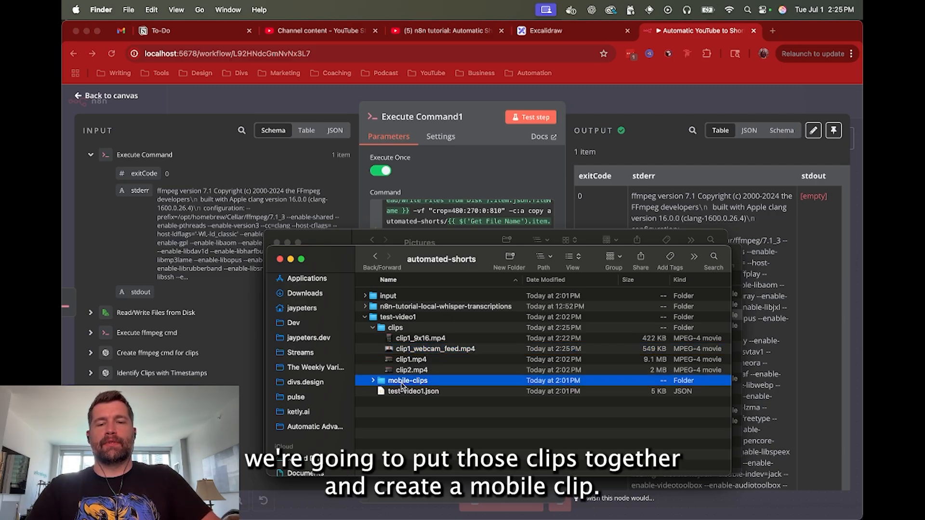
left_click(373, 381)
left_click(648, 96)
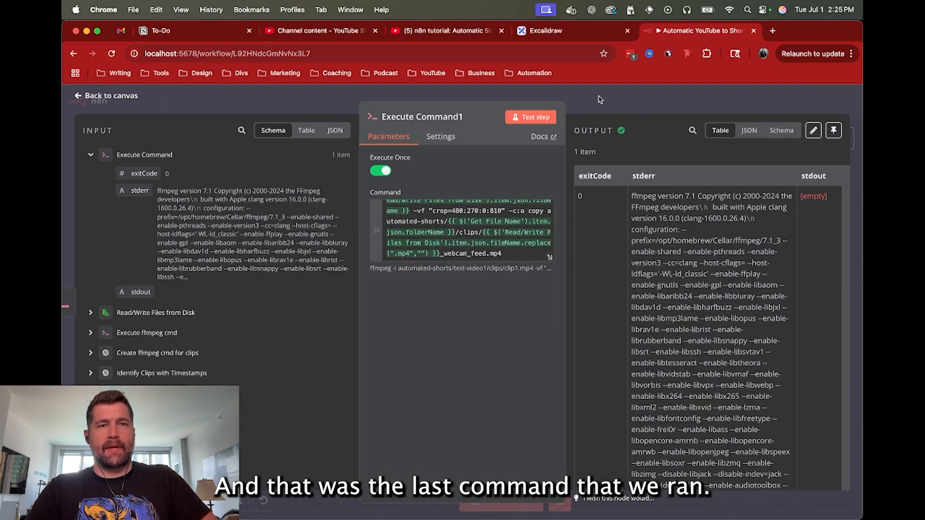
Switch to the ChatGPT conversation and copy the ffmpeg command that overlays webcam_feed.mp4 at the bottom center of clip1_9x16.mp4.
key("super+Tab")
key("super+Tab")
key("super+Tab")
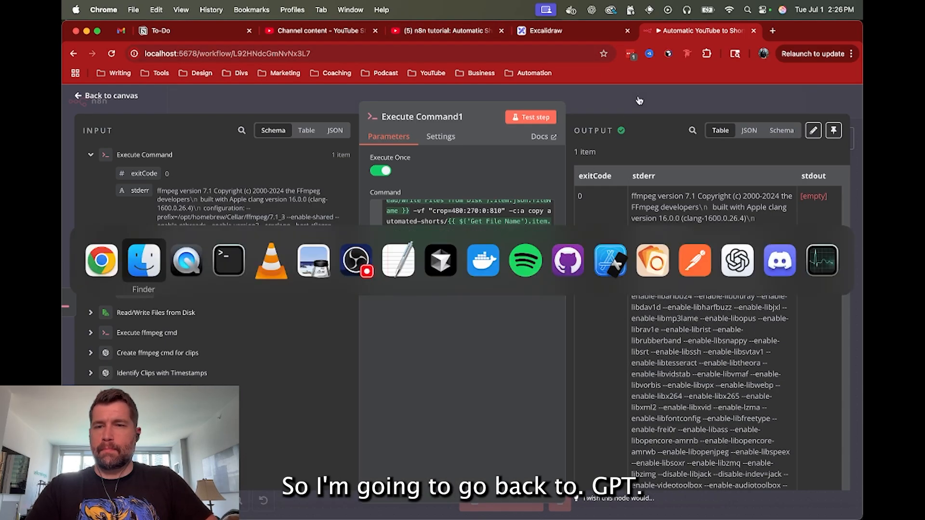
key("super+shift+Tab")
key("super+shift+Tab")
key("super+shift+Tab")
key("super+grave")
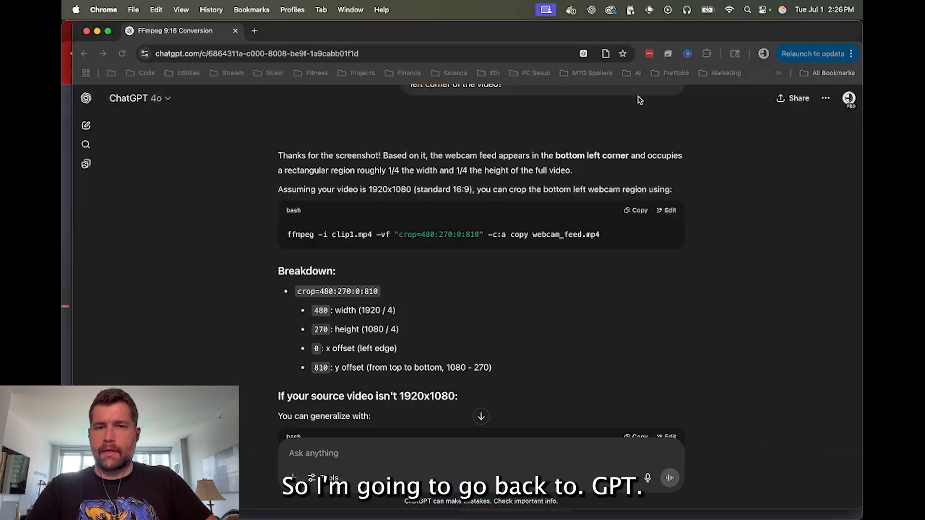
scroll(464, 246, "down", 1)
scroll(464, 247, "down", 10)
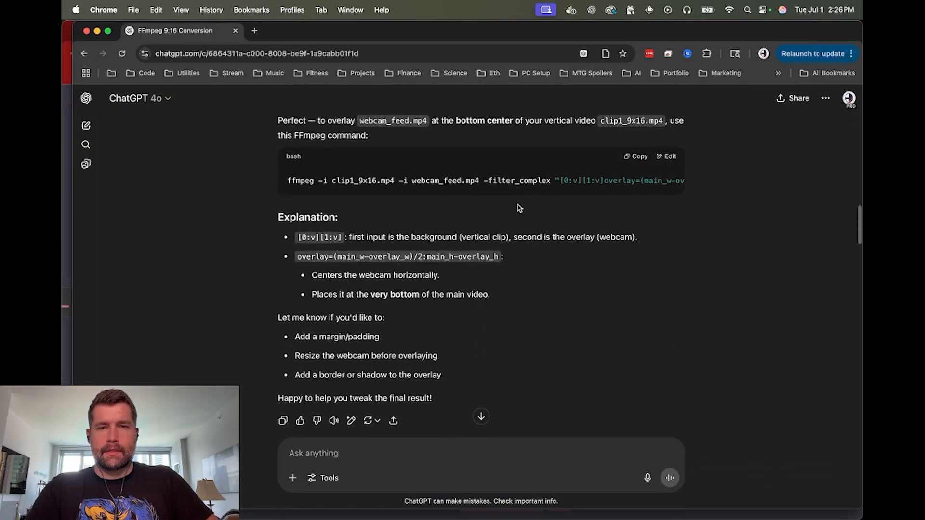
left_click(639, 161)
scroll(471, 173, "down", 3)
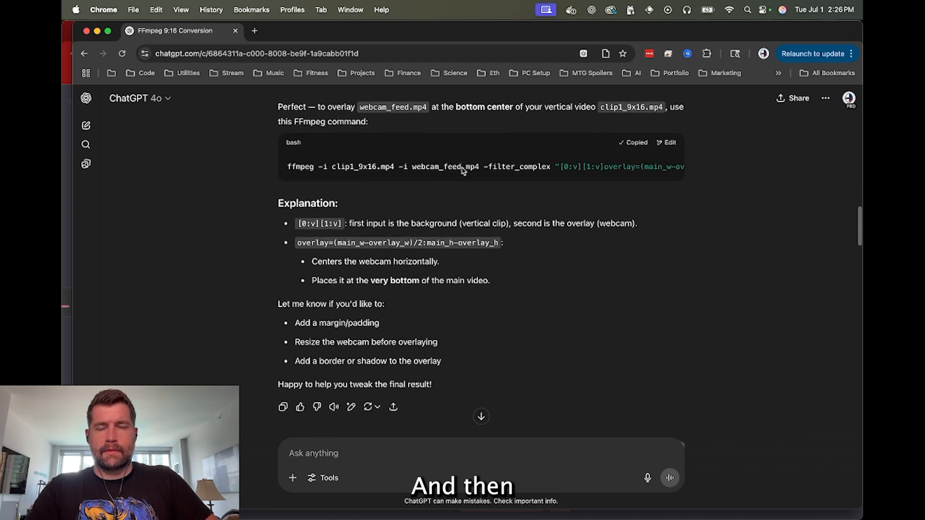
scroll(463, 171, "down", 4)
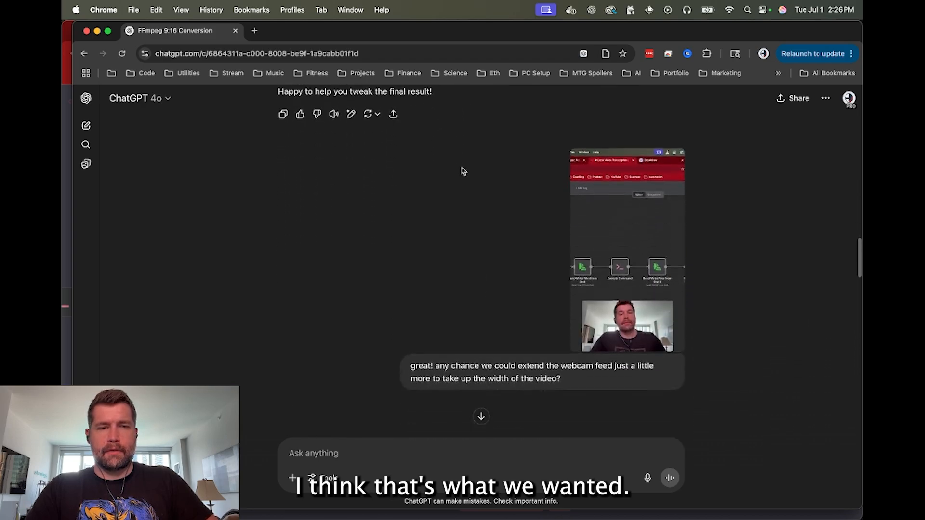
scroll(461, 178, "up", 7)
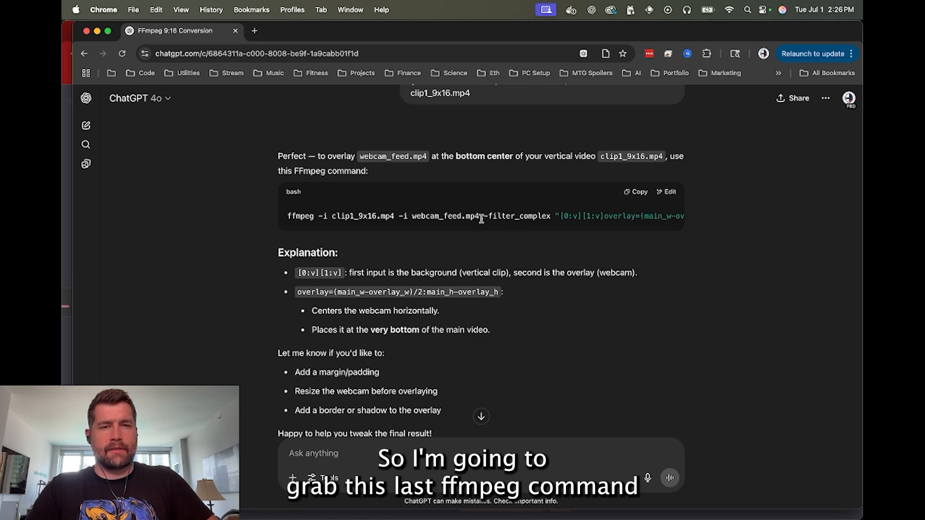
Switch back to the n8n workflow and add an Execute Command node after Execute Command1.
key("super+Tab")
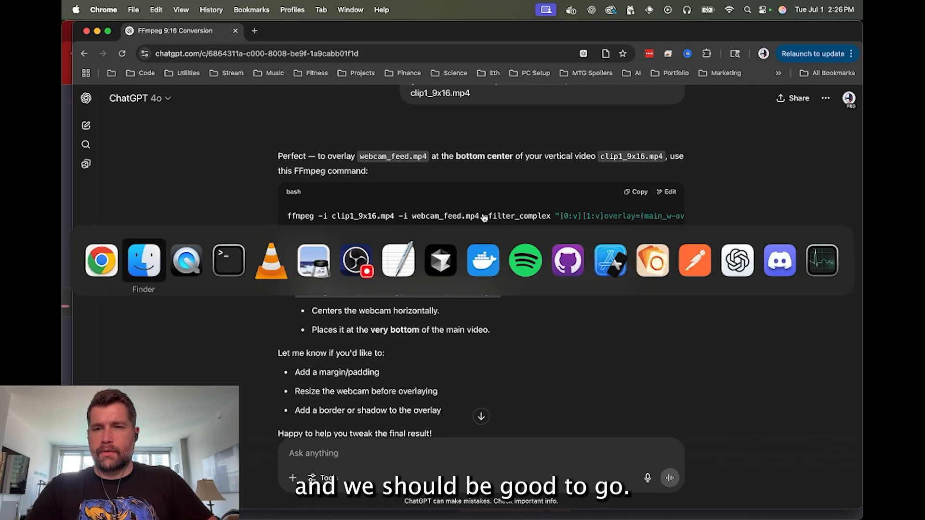
key("super+grave")
key("super+grave")
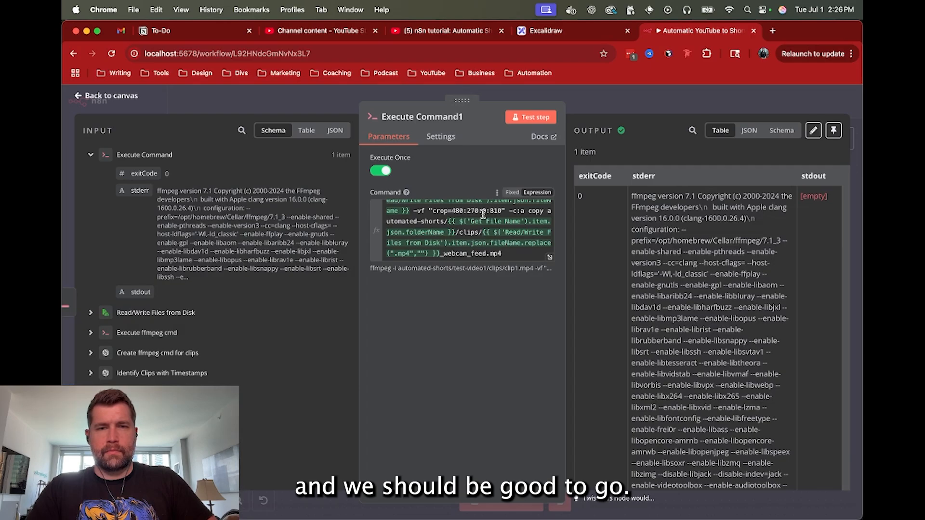
left_click(621, 100)
left_click(445, 364)
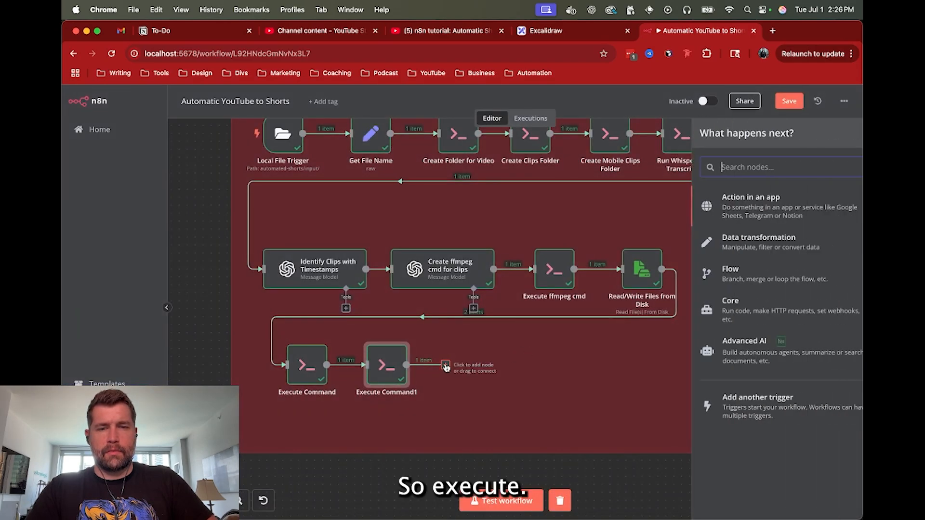
type("exe")
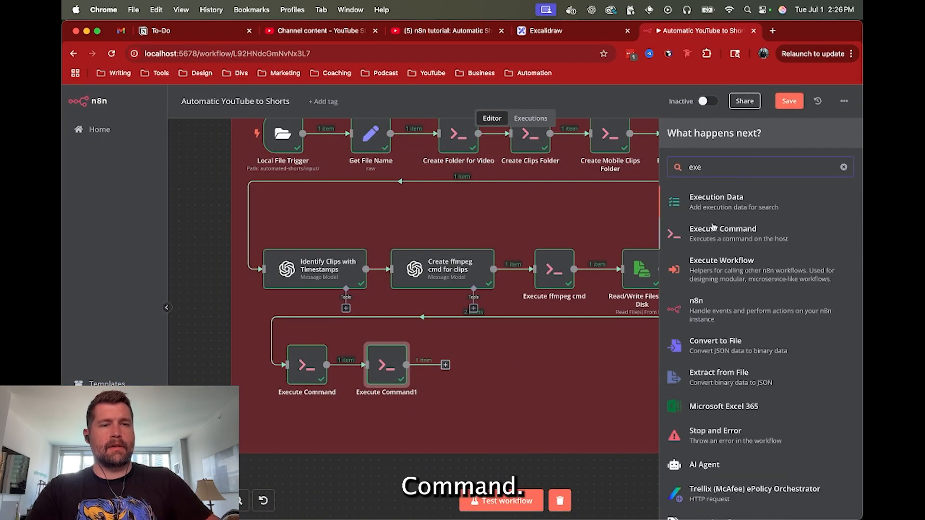
left_click(746, 242)
Paste the copied ffmpeg webcam overlay command into the new Execute Command2 node.
left_click(417, 216)
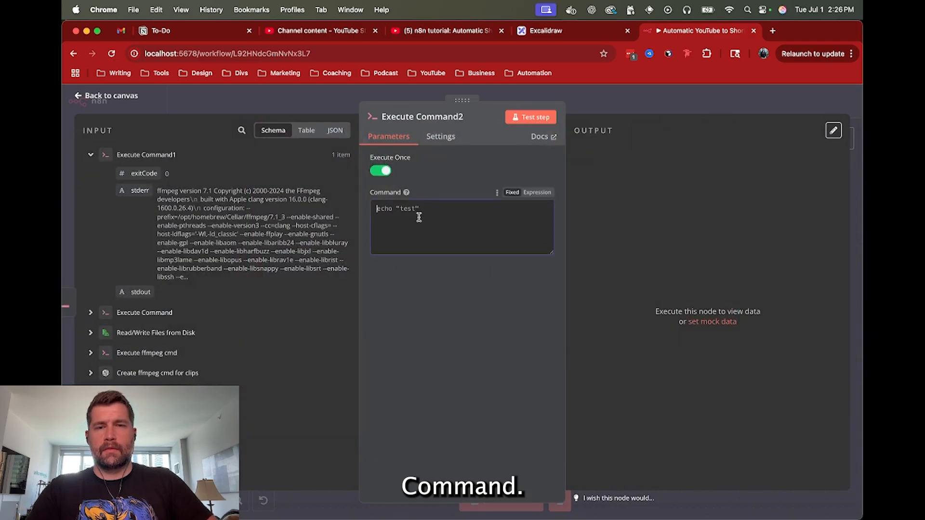
key("super+v")
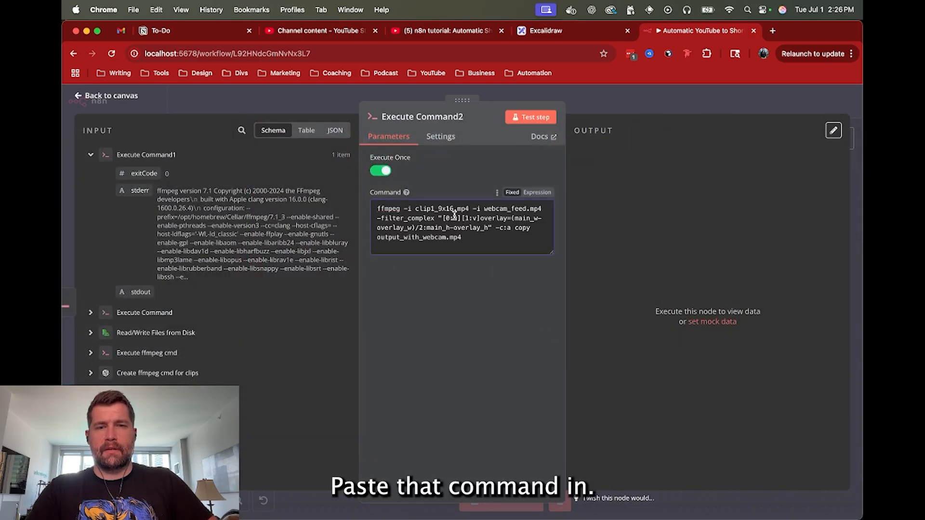
left_click(468, 208)
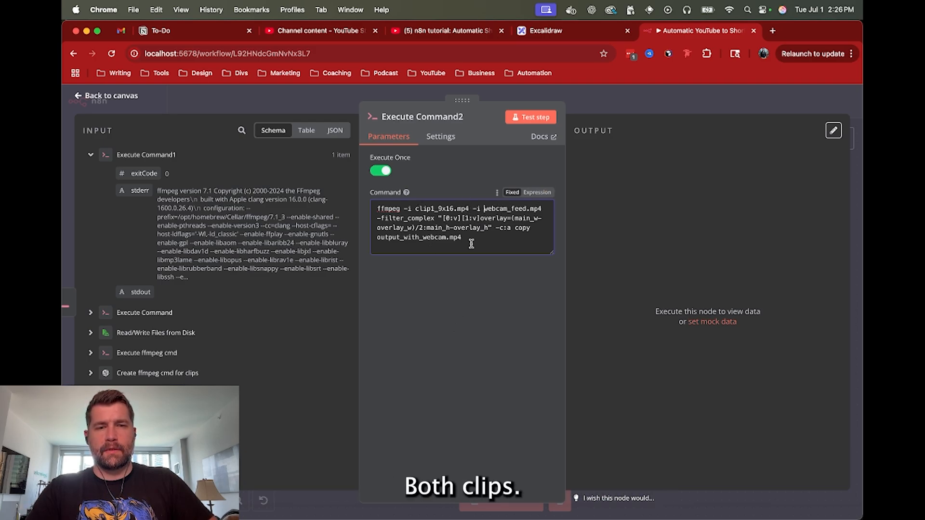
Copy the input path automated-shorts/{{ $('Get File Name').item.json.folderName }}/clips/{{ $json.fileName }} from the Execute Command node.
left_click(625, 96)
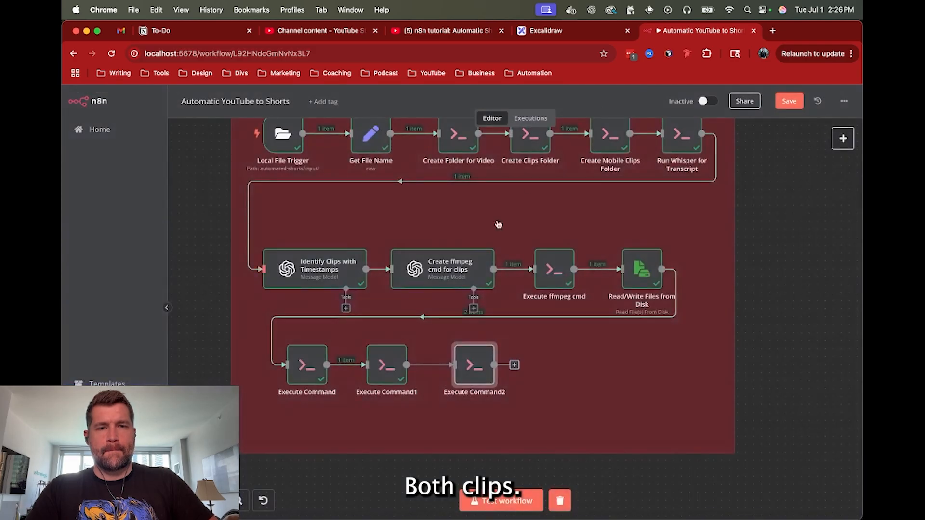
double_click(304, 369)
left_click(425, 206)
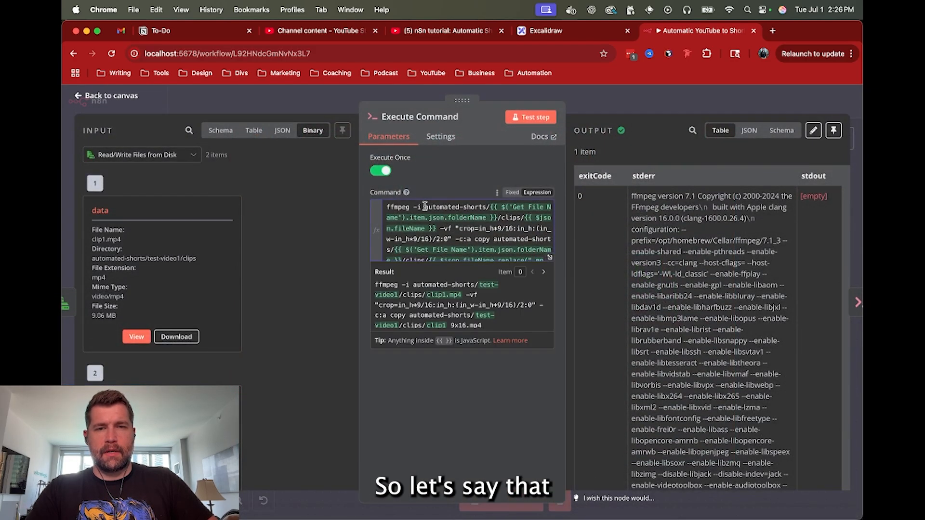
left_click(437, 226, "shift")
key("super+c")
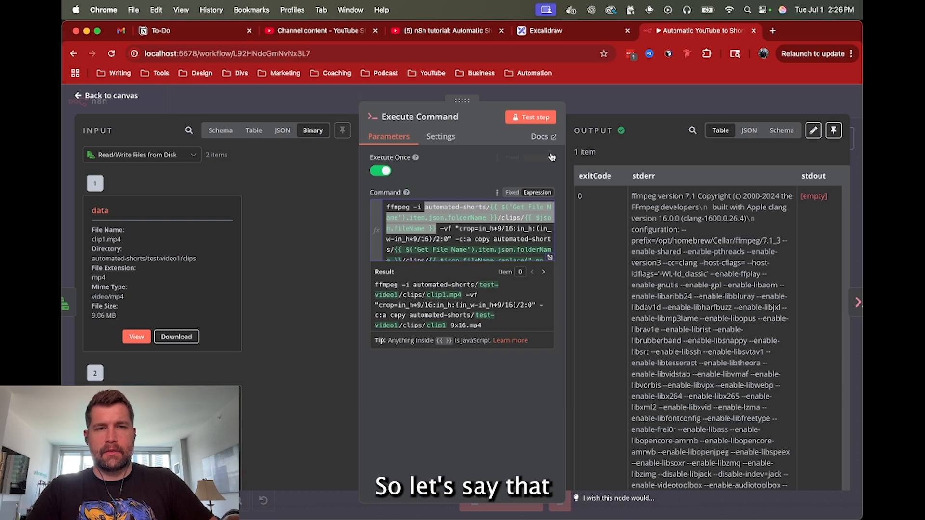
Try replacing clip1_9x16.mp4 in the Execute Command2 command with the copied input path.
left_click(637, 105)
left_click(470, 378)
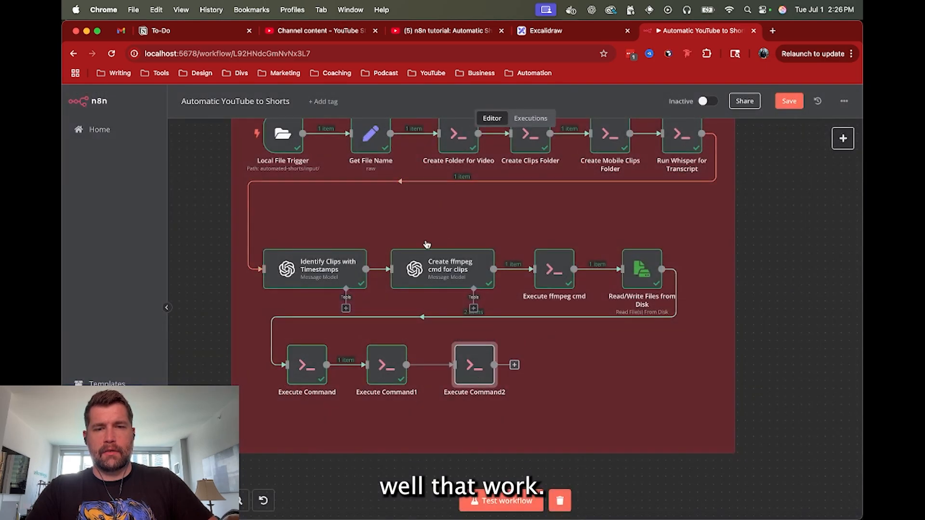
double_click(469, 378)
left_click(414, 208)
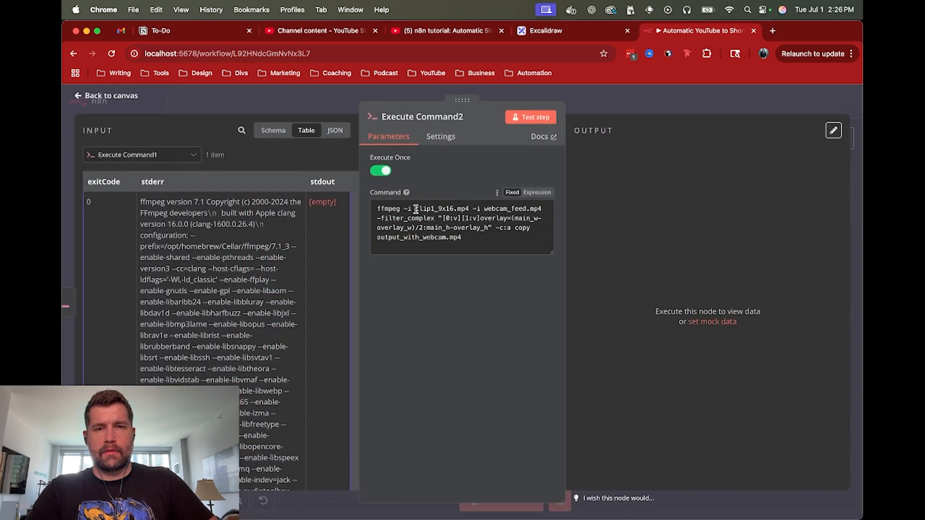
left_click(470, 208, "shift")
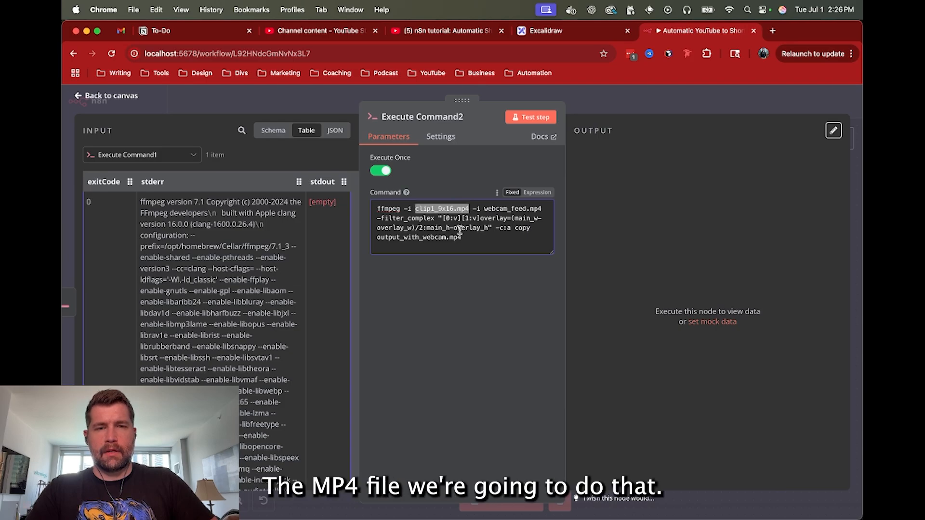
key("super+v")
scroll(454, 222, "down", 1)
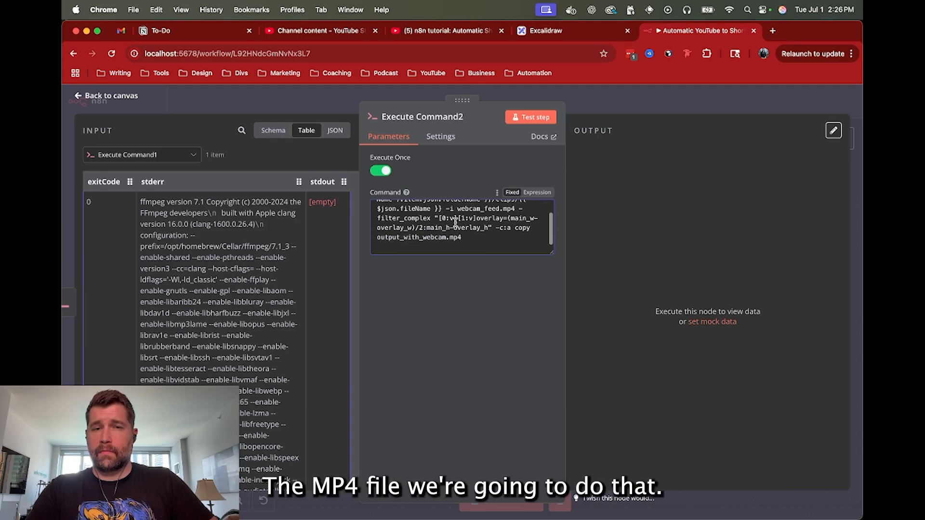
scroll(455, 223, "up", 1)
Show Execute Command2's input as a schema and inspect the webcam_feed.mp4 output path in the Execute Command1 node.
left_click(270, 130)
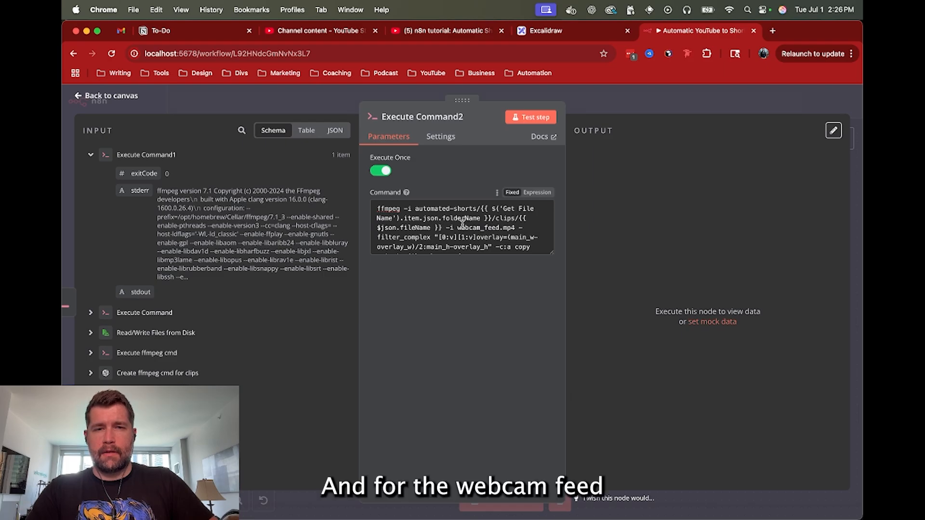
left_click(665, 94)
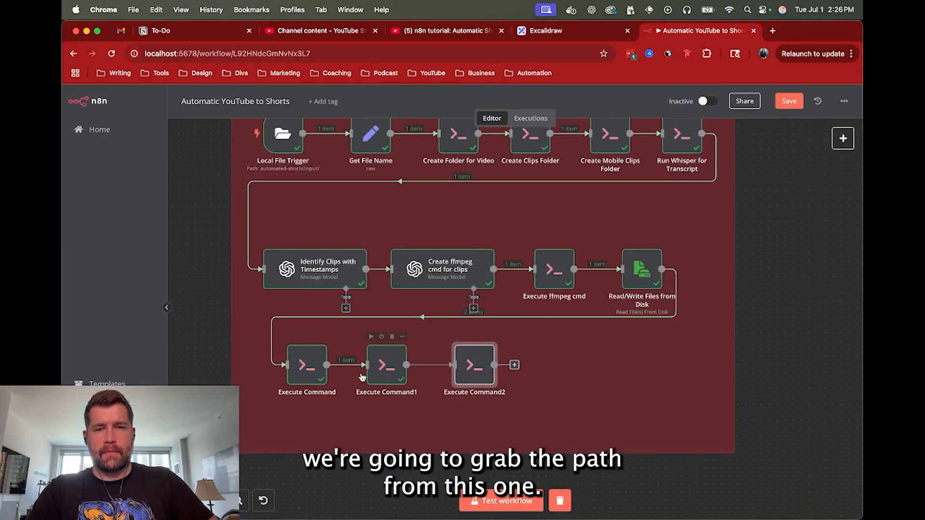
double_click(388, 370)
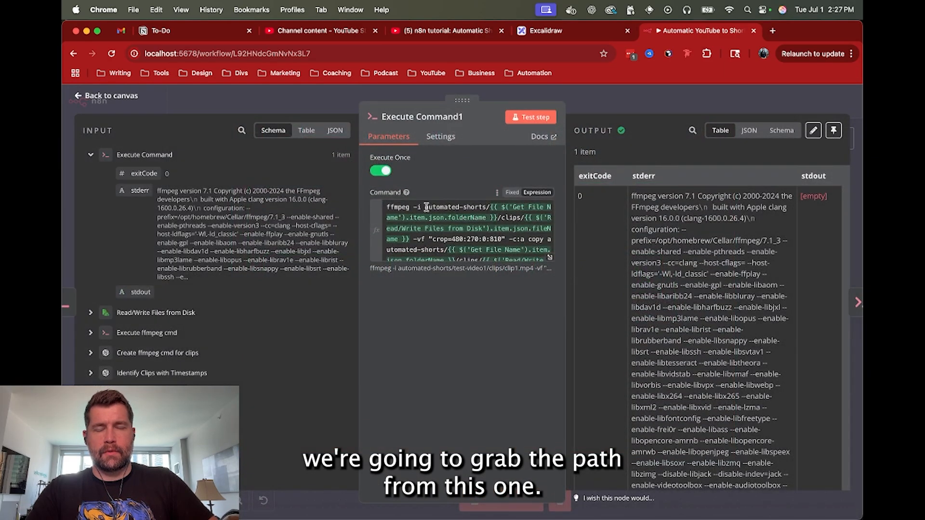
scroll(434, 212, "down", 3)
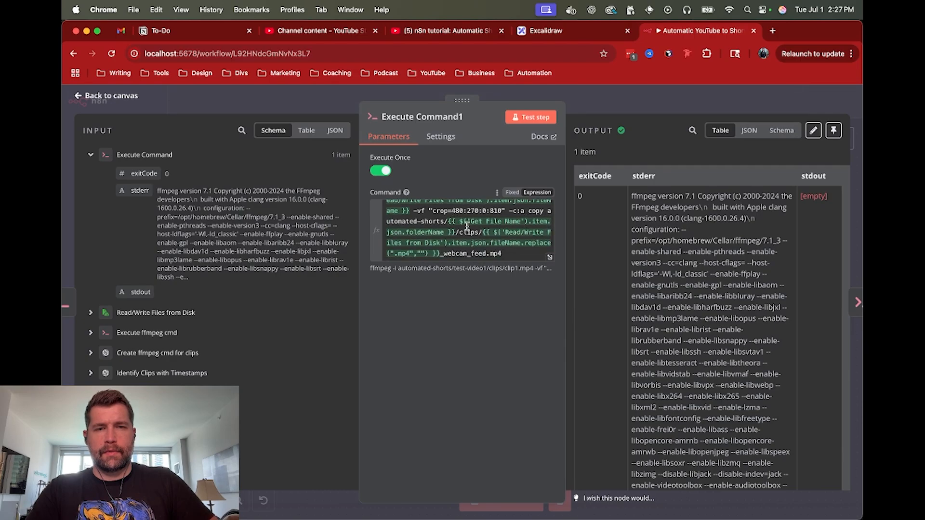
left_click(548, 212)
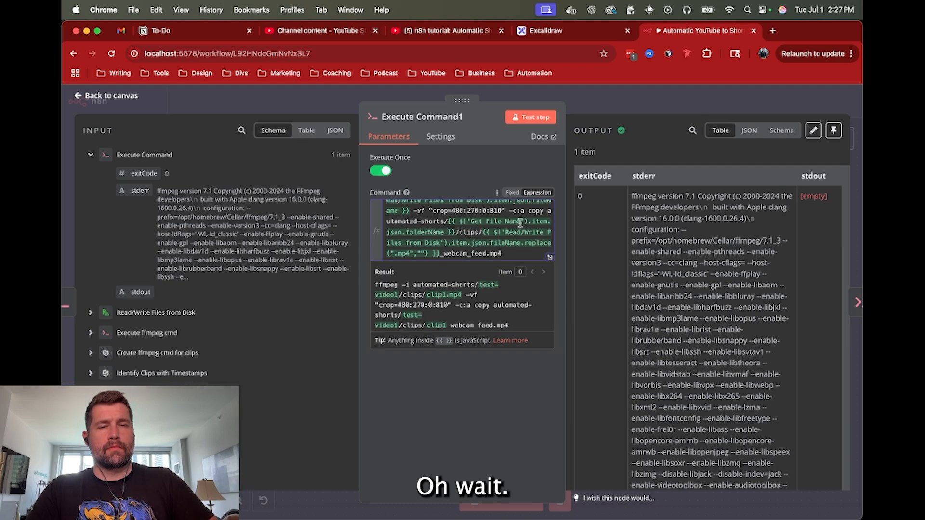
Restore the original ffmpeg overlay command in Execute Command2 from the clipboard history.
left_click(625, 100)
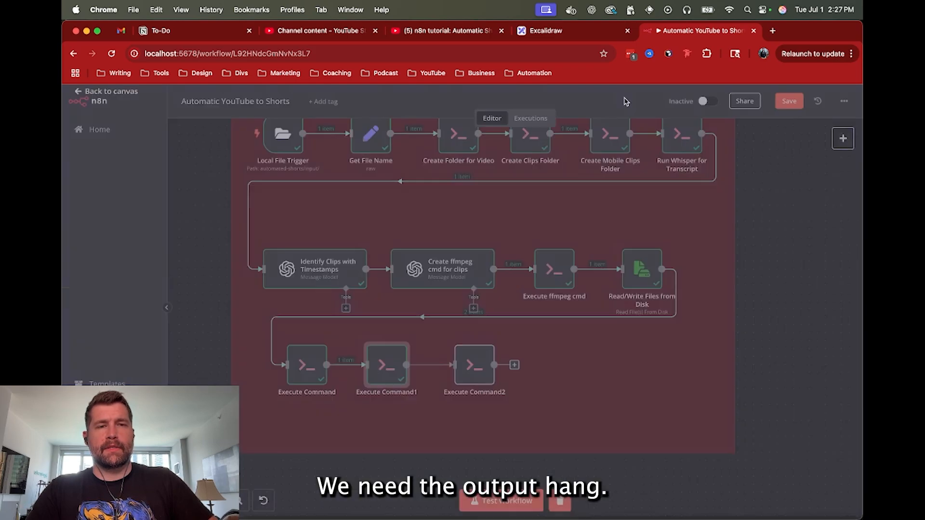
double_click(477, 368)
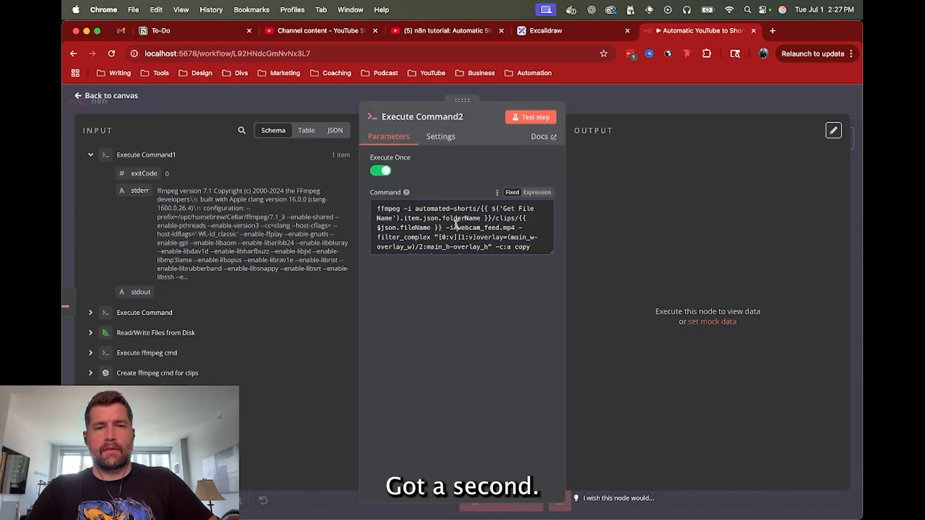
triple_click(457, 225)
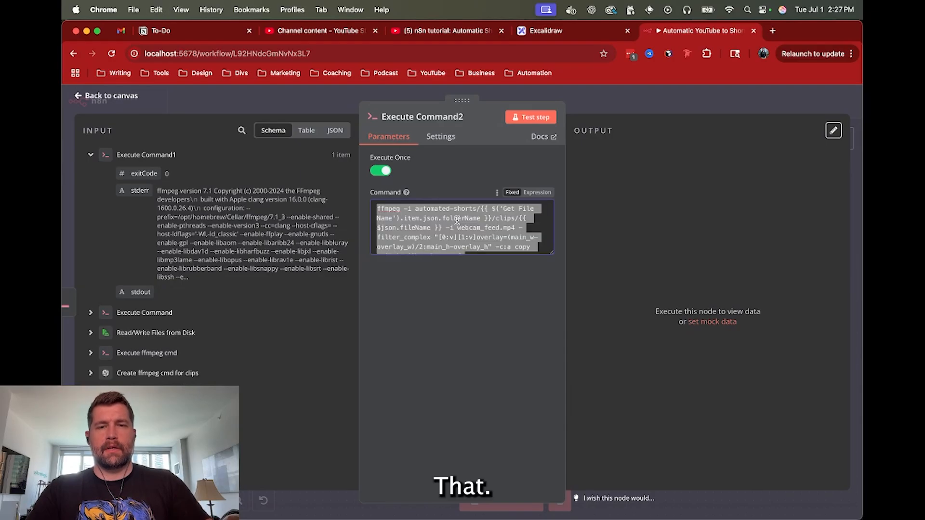
key("super+shift+v")
key("Down")
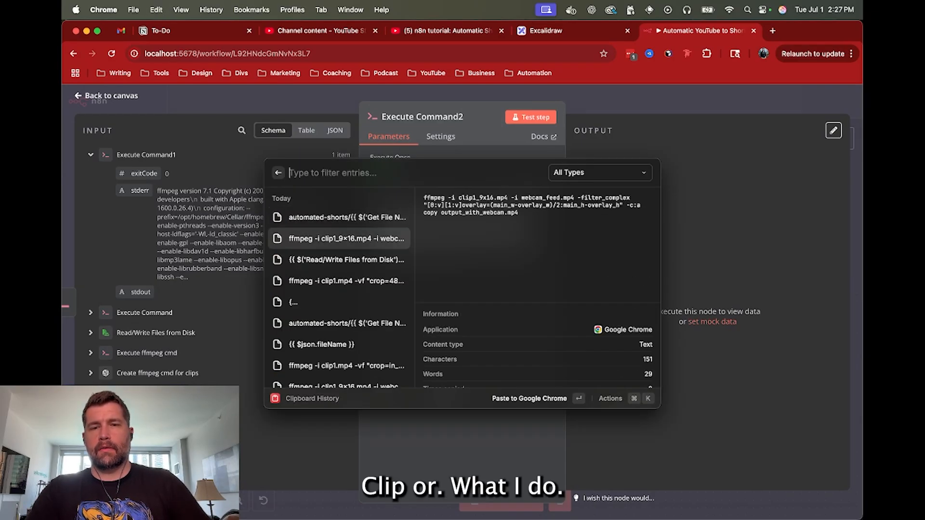
key("Return")
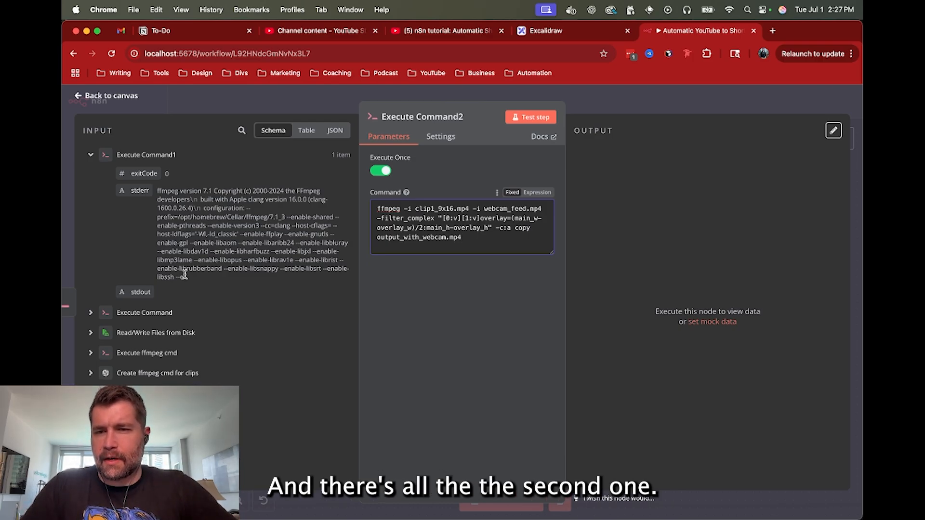
Examine the Execute Command output fields in Execute Command2's input schema.
left_click(91, 313)
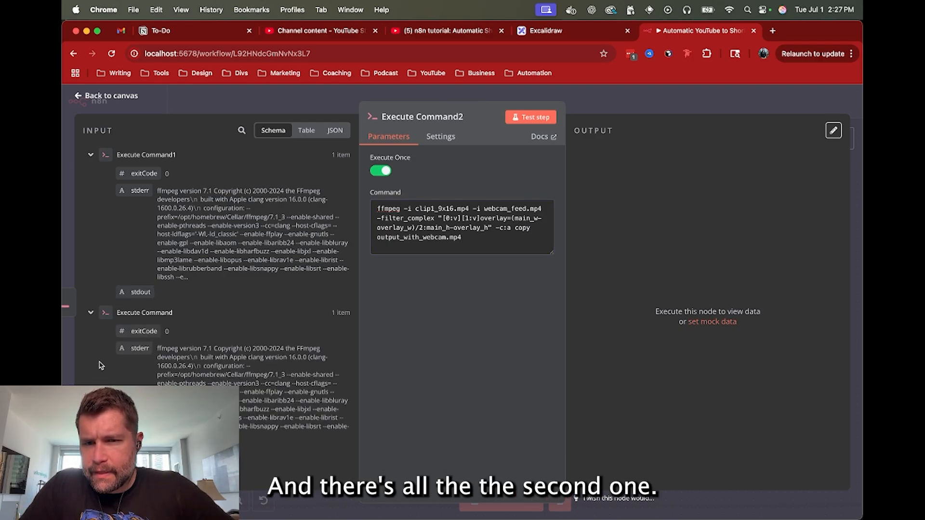
scroll(138, 384, "down", 1)
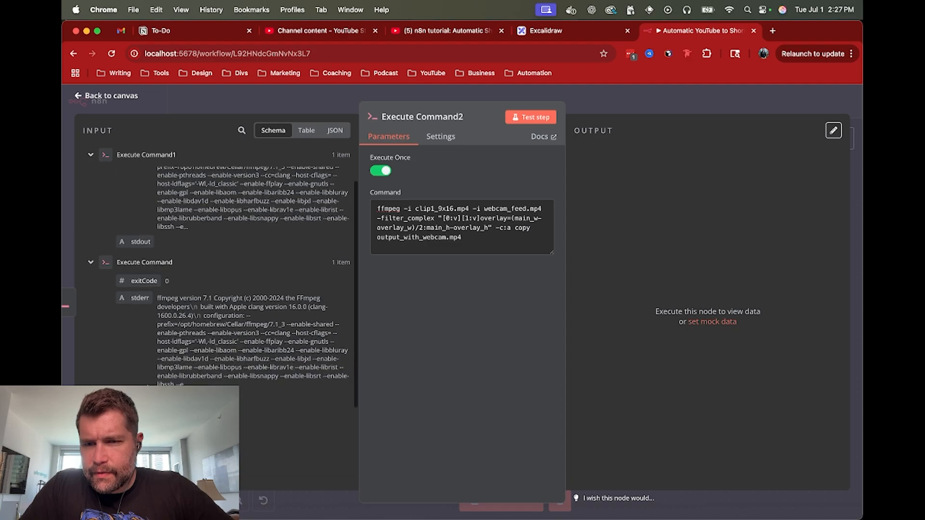
scroll(138, 384, "up", 1)
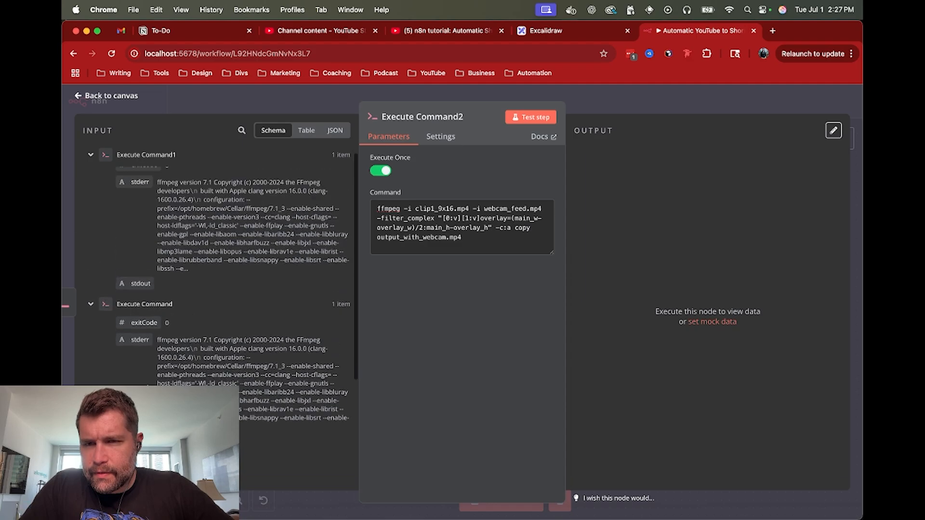
left_click(91, 304)
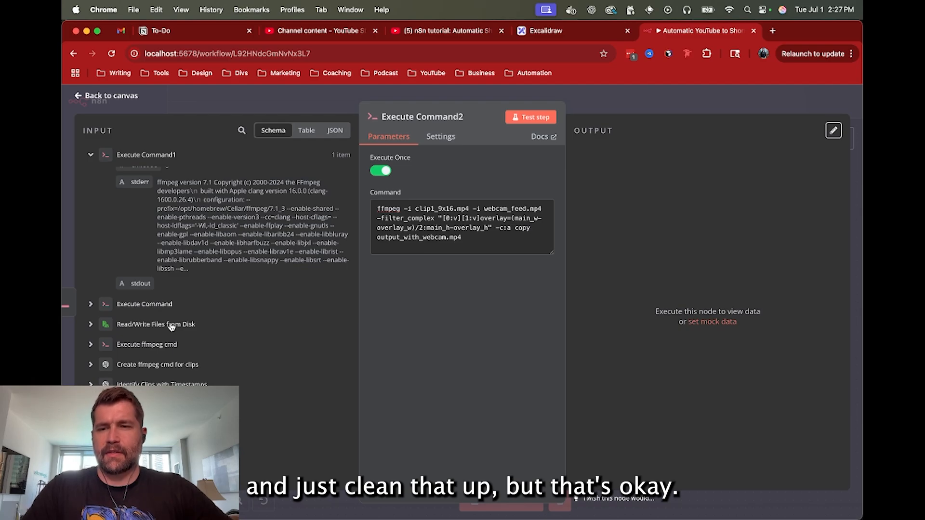
Copy the full output path ending in {{ $json.fileName.replace(".mp4","") }}_9x16.mp4 from the Execute Command node.
left_click(668, 103)
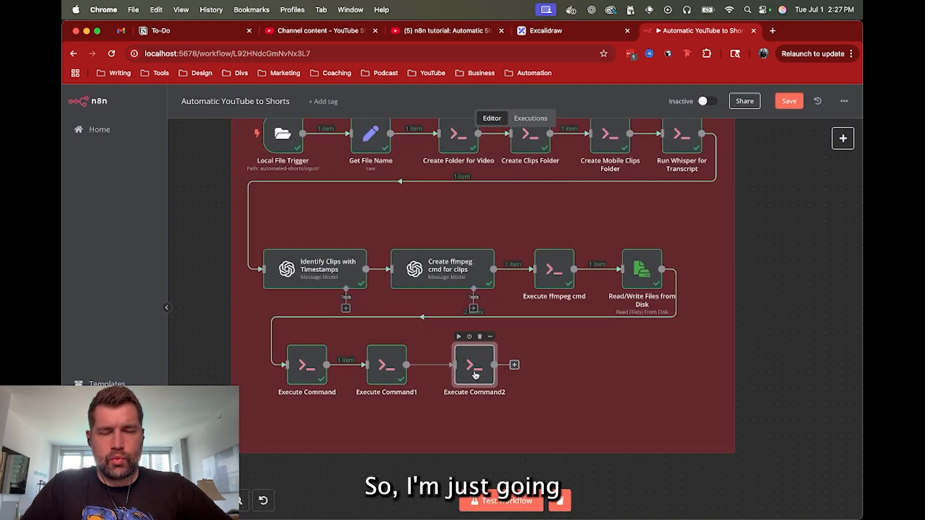
double_click(315, 367)
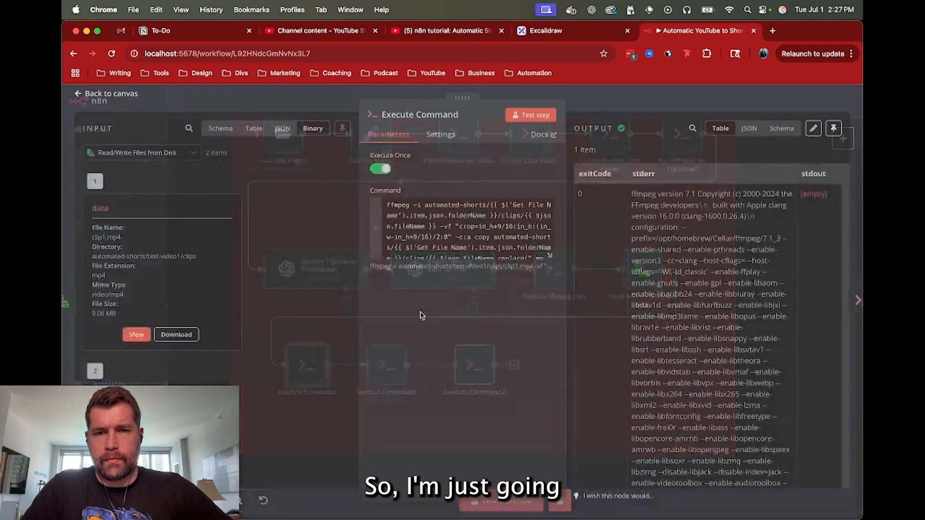
scroll(480, 240, "down", 2)
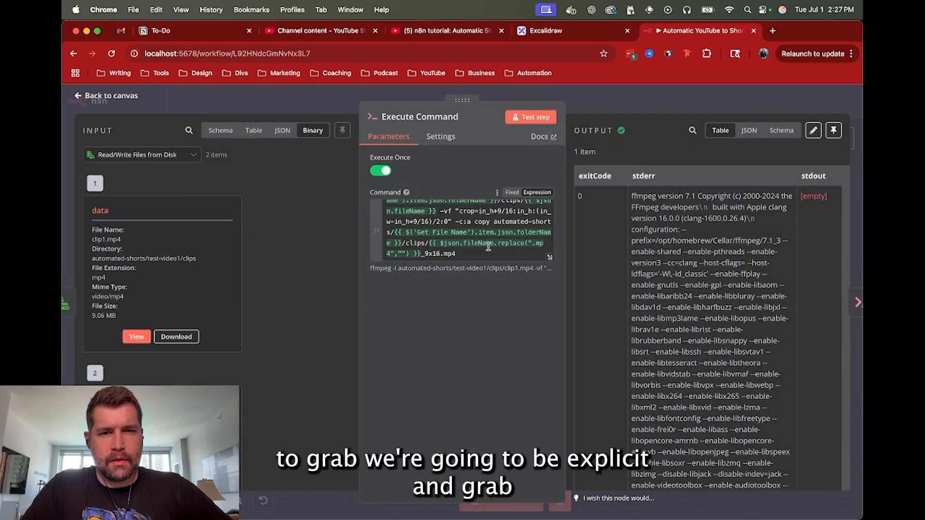
left_click(494, 221)
left_click(455, 252, "shift")
key("super+c")
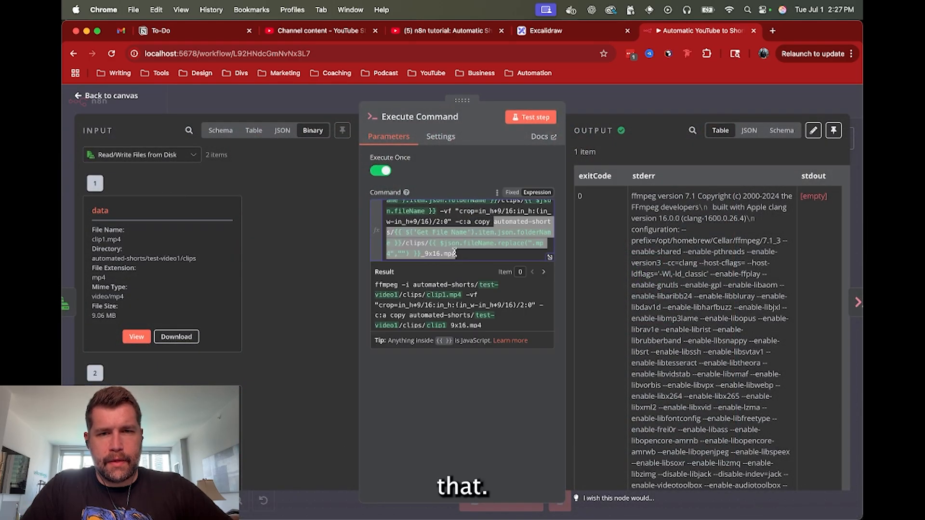
Replace clip1_9x16.mp4 in the Execute Command2 command with the copied 9x16 output path.
left_click(626, 102)
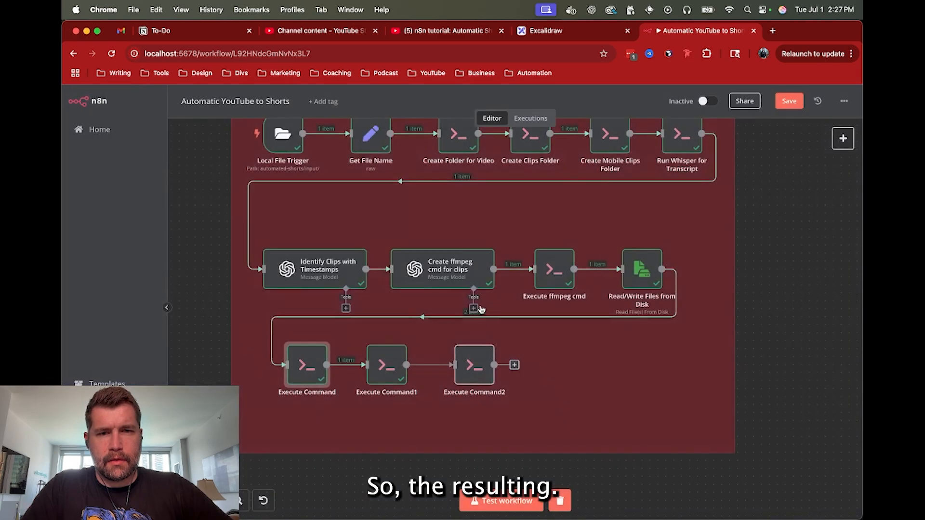
double_click(478, 372)
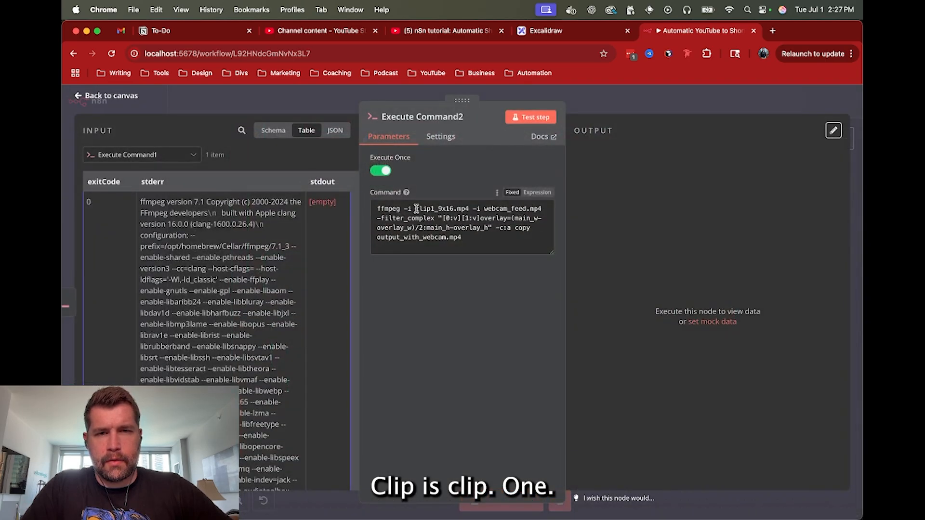
left_click_drag(415, 208, 467, 208)
key("super+v")
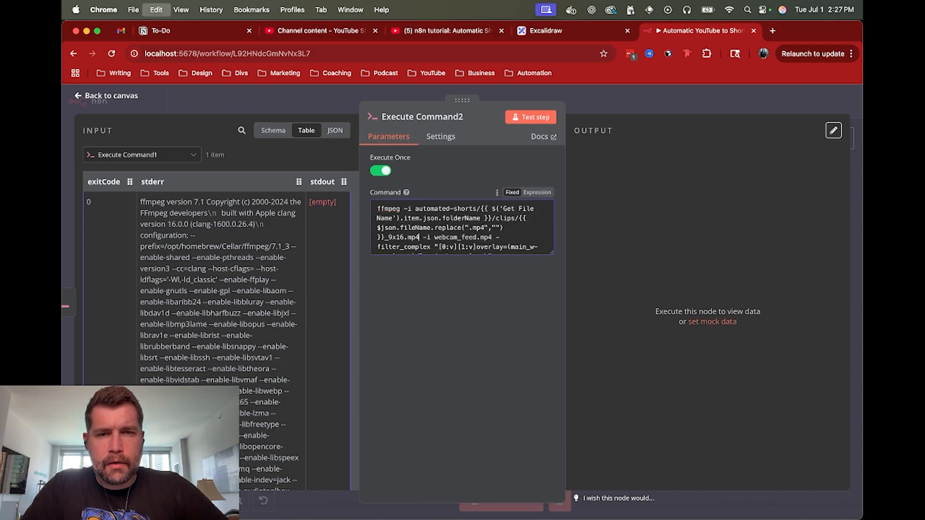
Copy the output path from automated-shorts/ through _webcam_feed.mp4 at the end of Execute Command1's command.
scroll(415, 220, "down", 3)
scroll(414, 221, "up", 2)
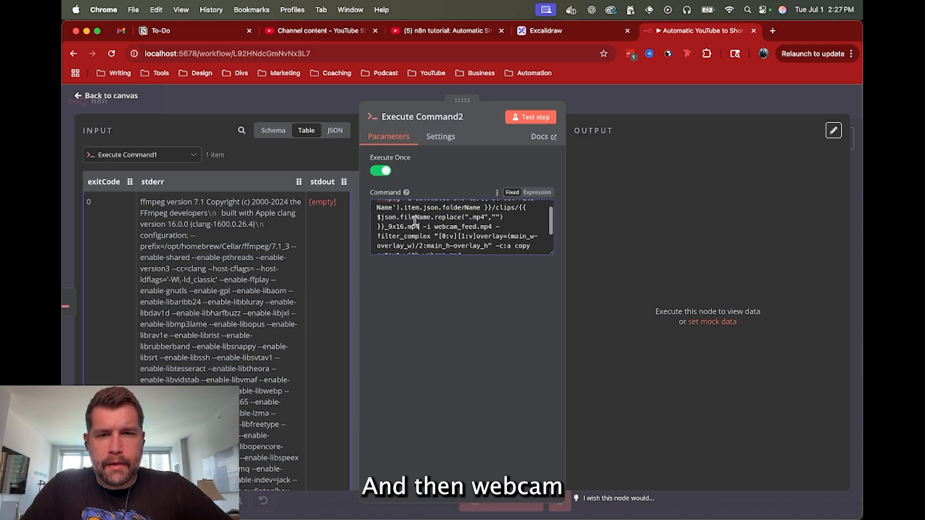
left_click(634, 106)
double_click(381, 379)
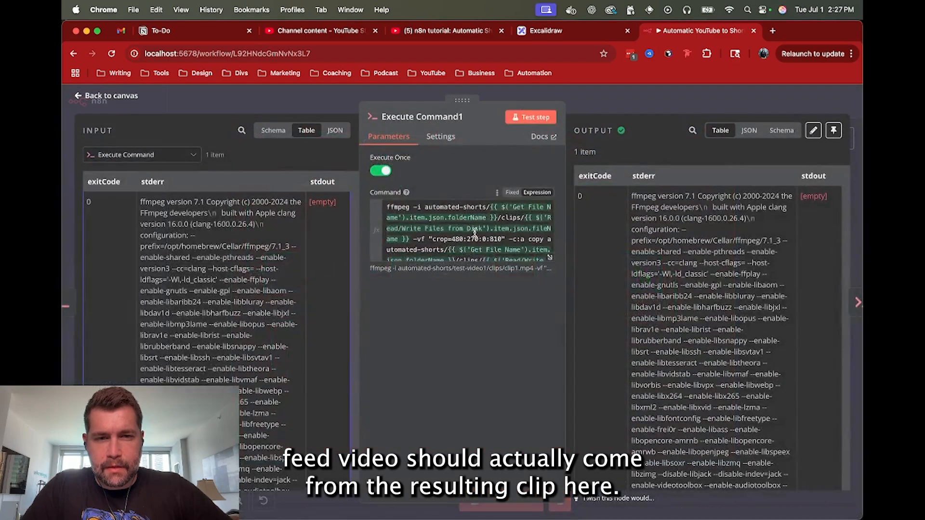
scroll(481, 226, "down", 3)
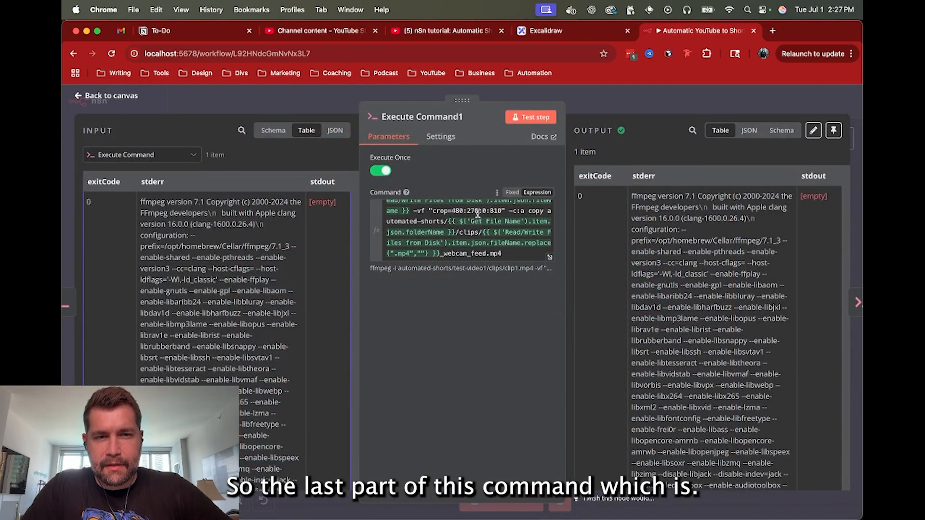
left_click(548, 210)
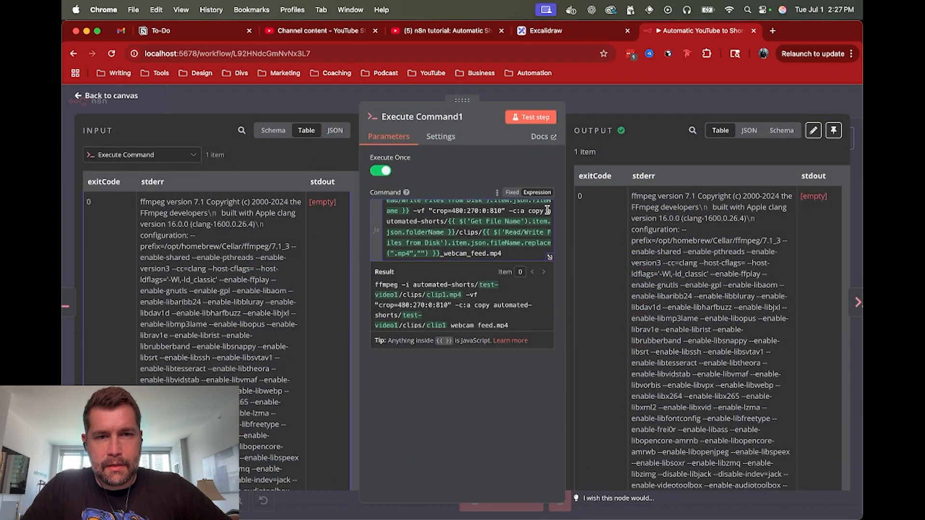
left_click(505, 253, "shift")
key("super+c")
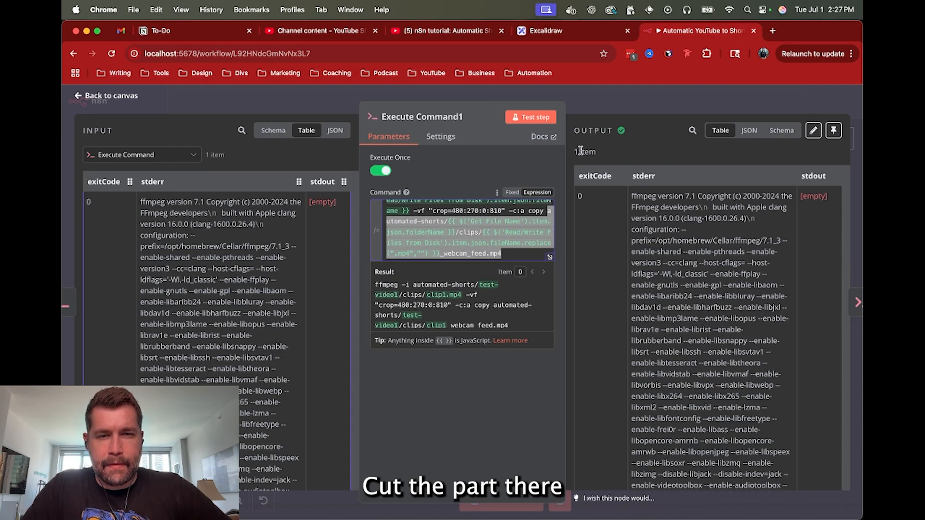
Replace webcam_feed.mp4 in the Execute Command2 command with the copied webcam feed path.
left_click(629, 106)
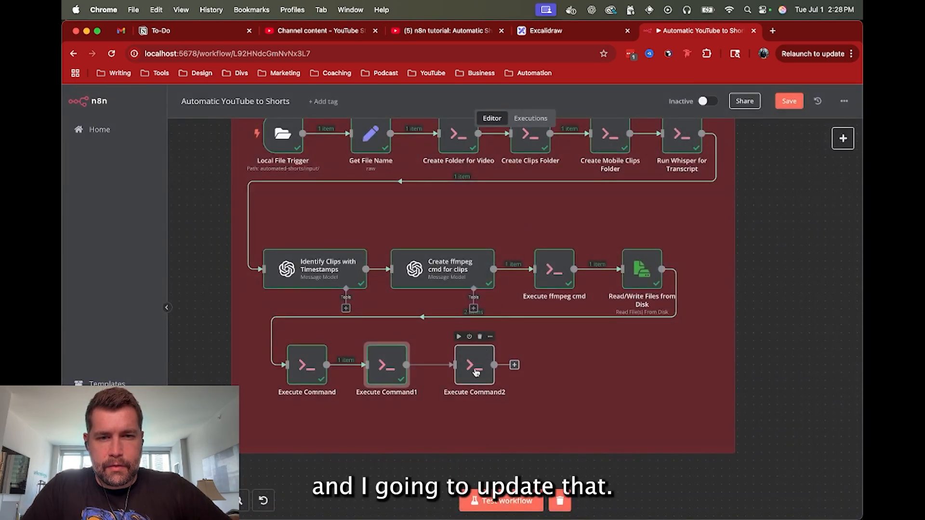
double_click(476, 374)
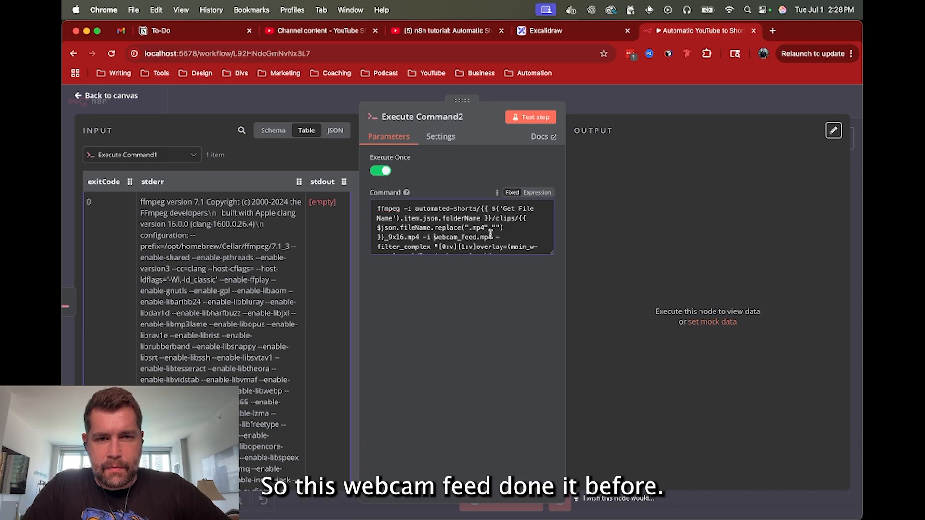
key("super+v")
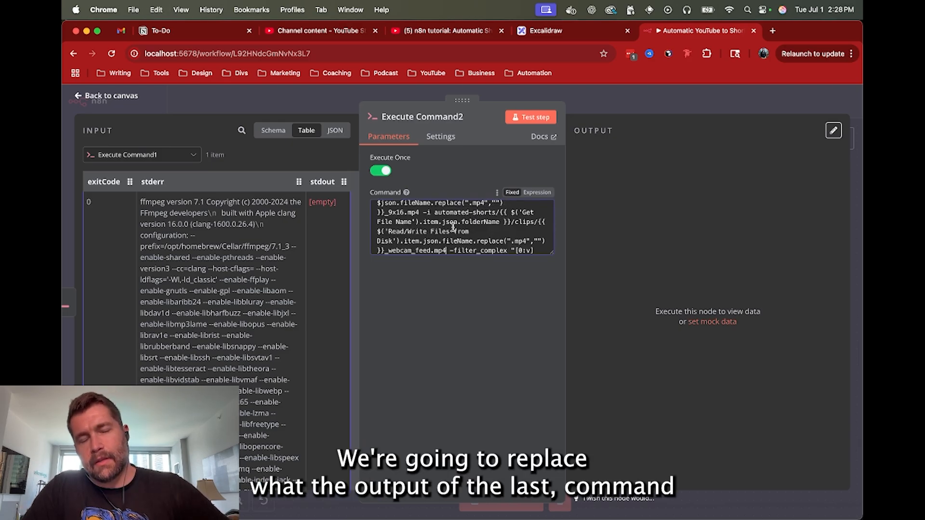
scroll(452, 227, "down", 2)
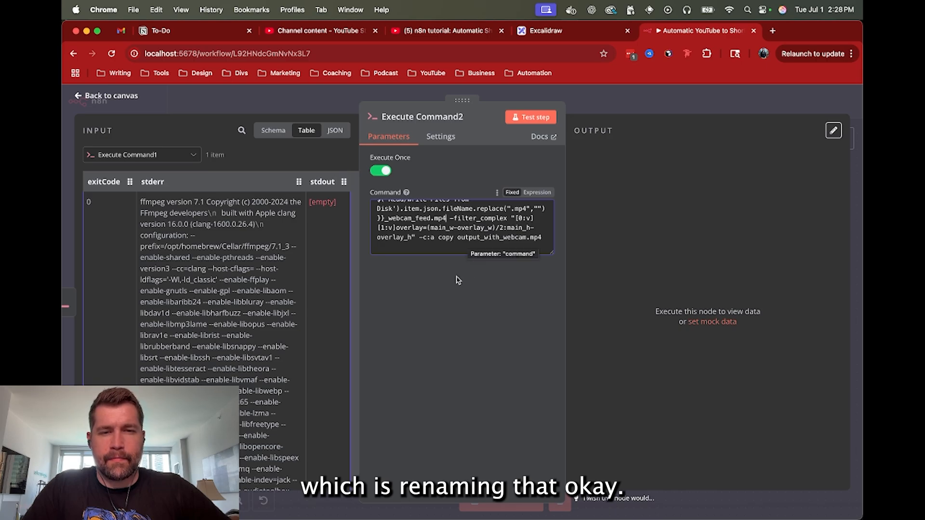
left_click(458, 253)
key("super+v")
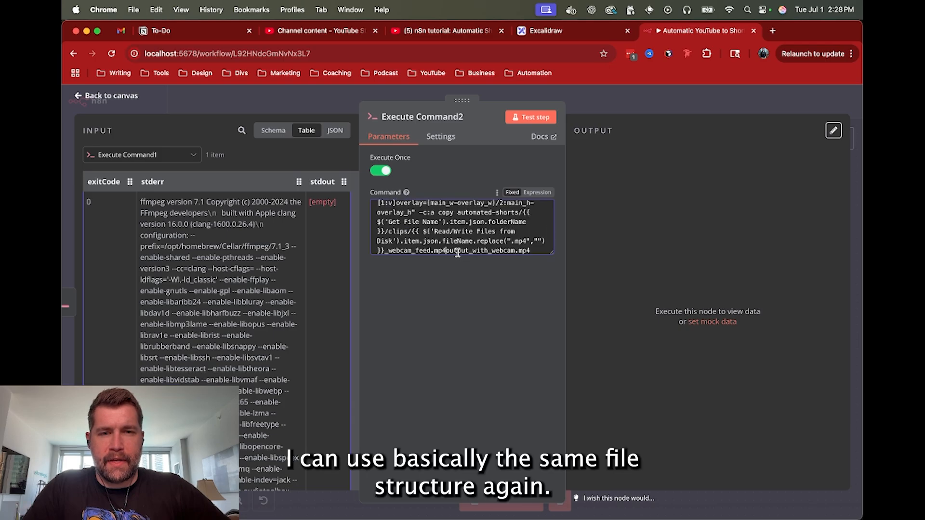
Replace everything after "-c:a copy" in the Execute Command2 command with automated-shorts/.
left_click(272, 130)
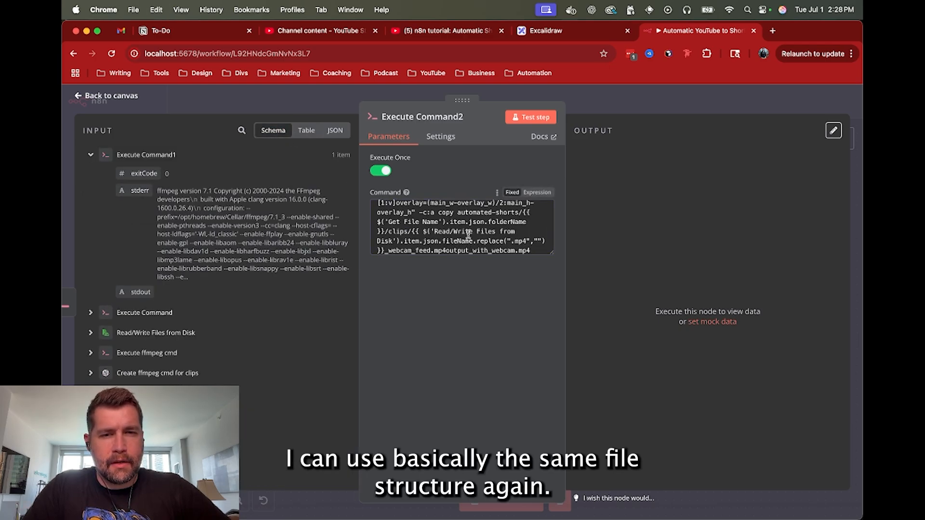
scroll(455, 230, "up", 1)
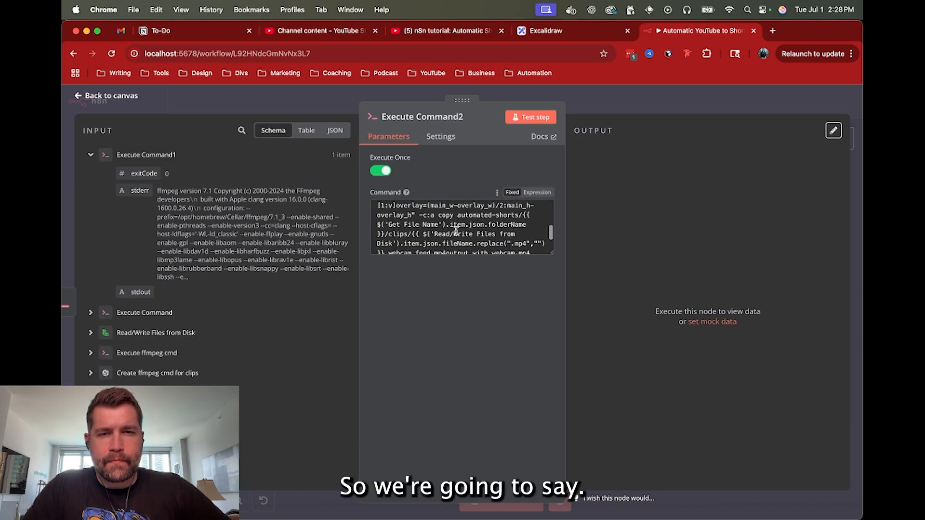
left_click_drag(457, 215, 501, 283)
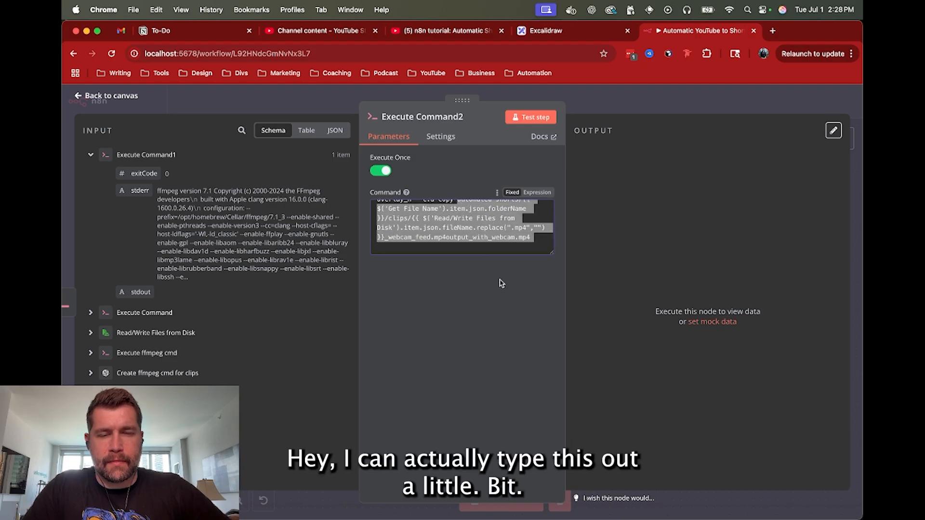
key("BackSpace")
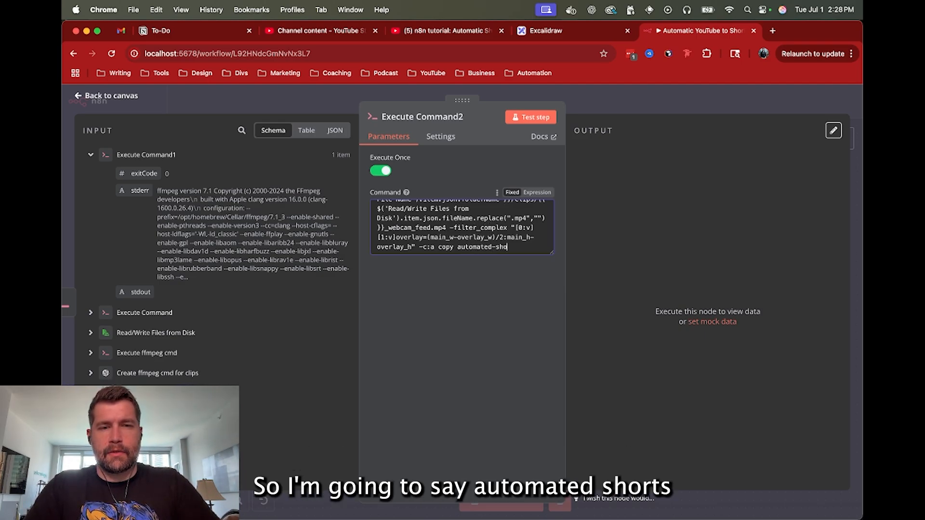
type("rts")
key("BackSpace")
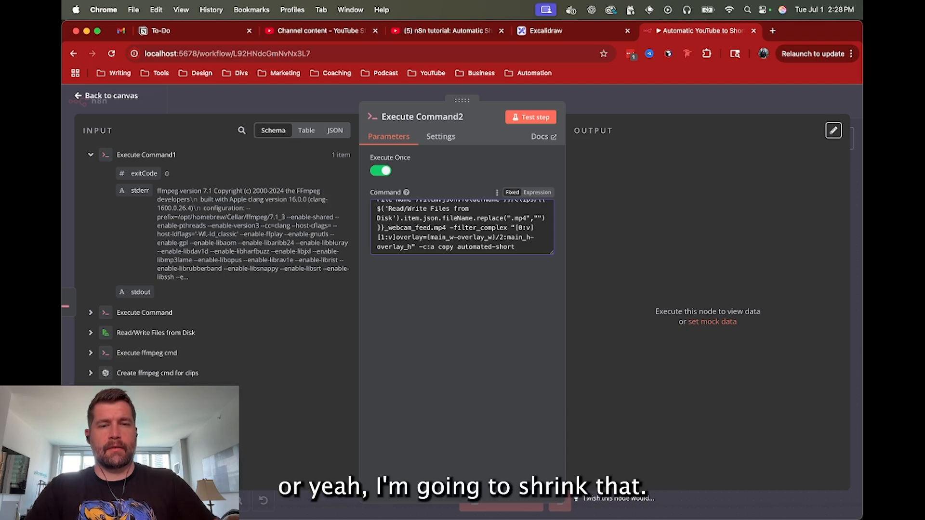
scroll(455, 241, "up", 3)
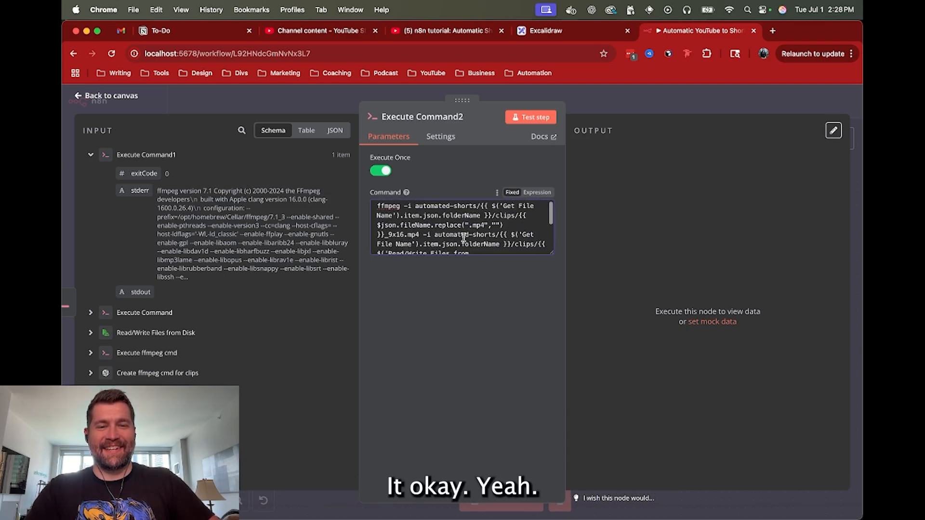
scroll(463, 237, "down", 3)
type("shorts/")
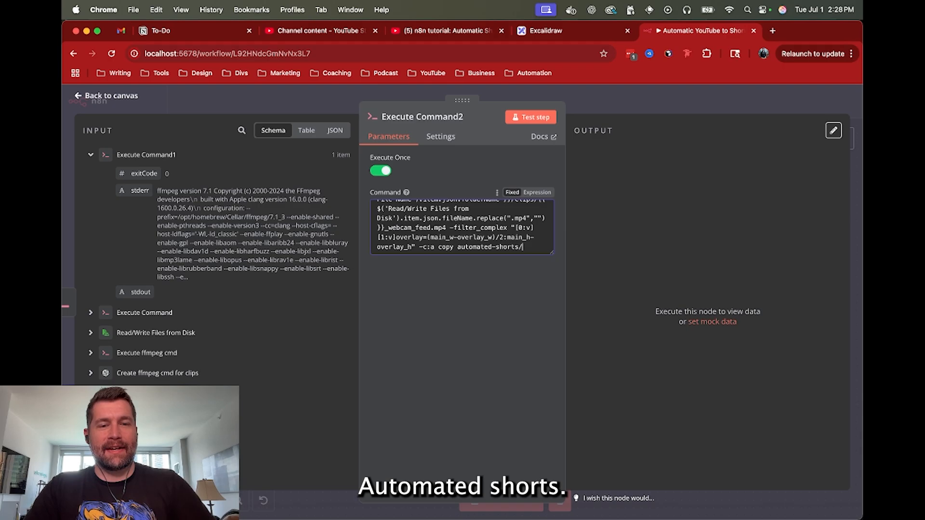
Insert the folderName value from Get File Name directly after automated-shorts/ at the end of the command, without a space.
left_click(90, 154)
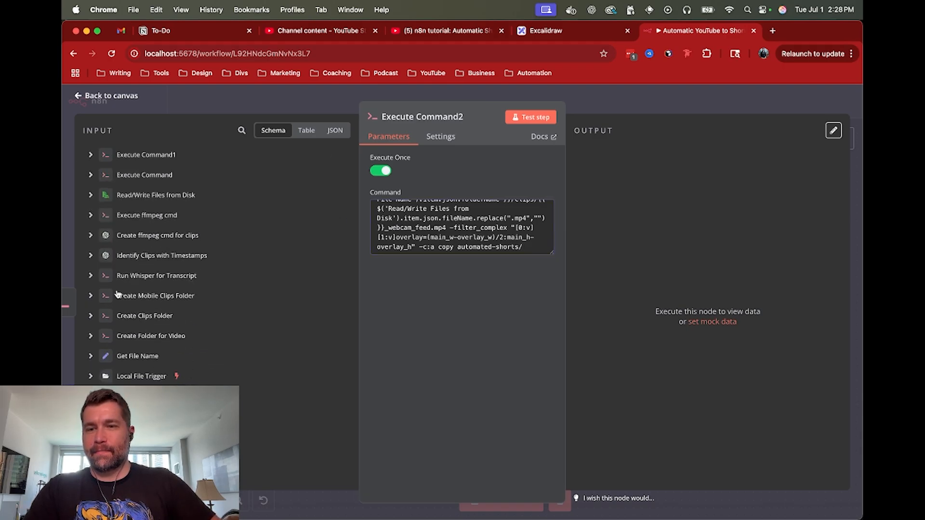
left_click(91, 357)
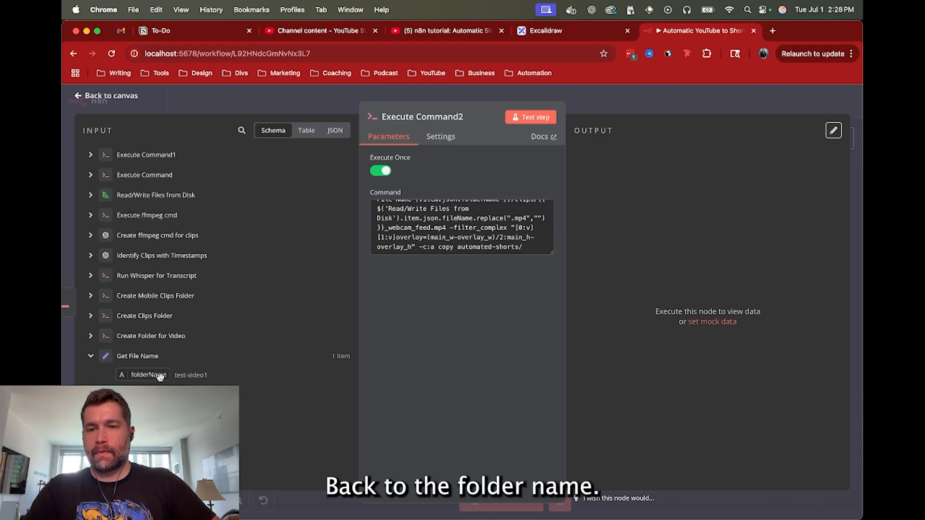
left_click_drag(155, 376, 523, 249)
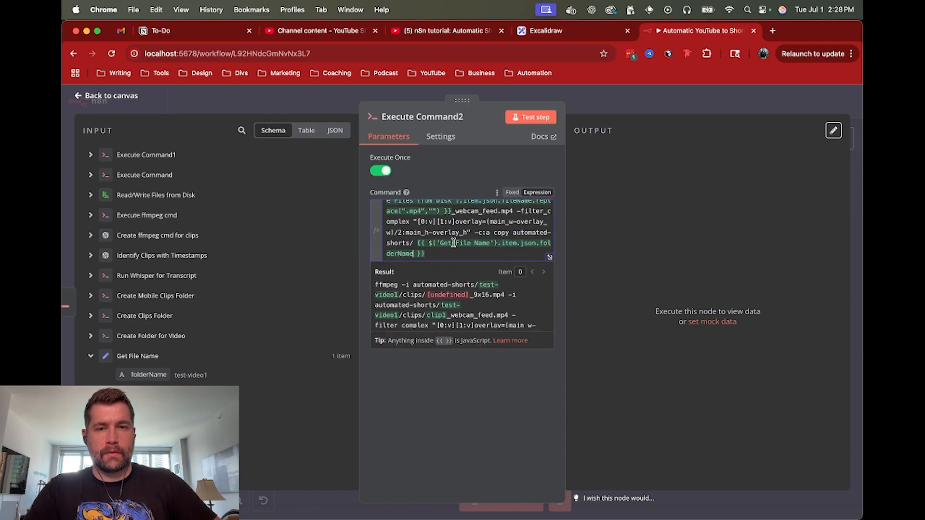
left_click(418, 243)
key("BackSpace")
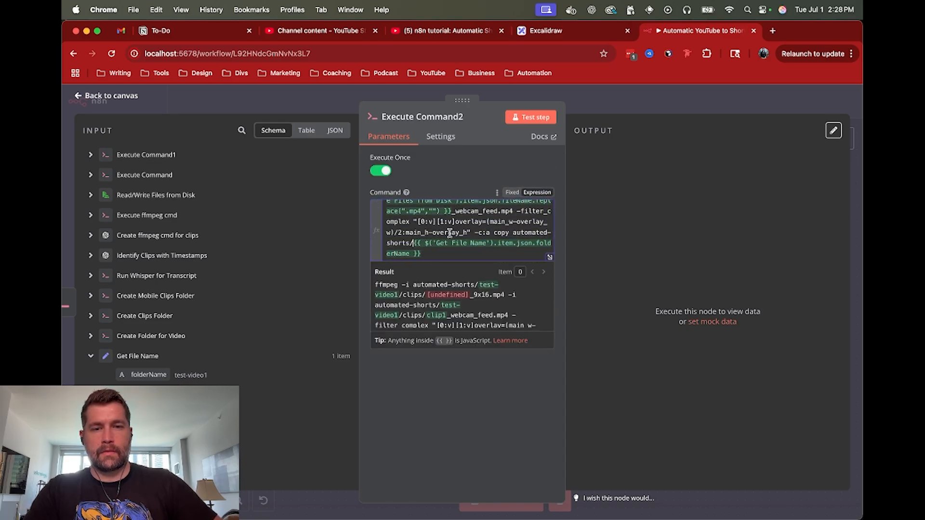
Replace the $json.fileName expression before _9x16.mp4 with the fileName value from Read/Write Files from Disk.
scroll(449, 233, "up", 3)
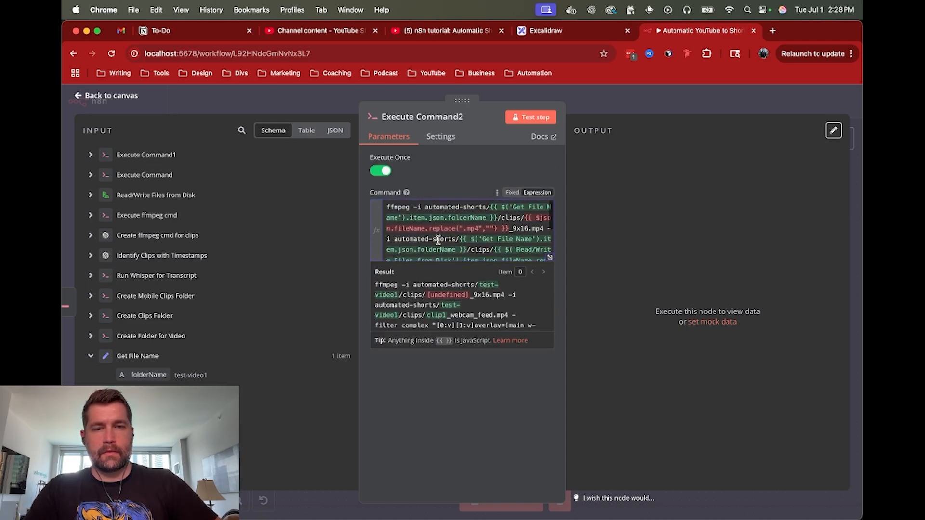
left_click(511, 228)
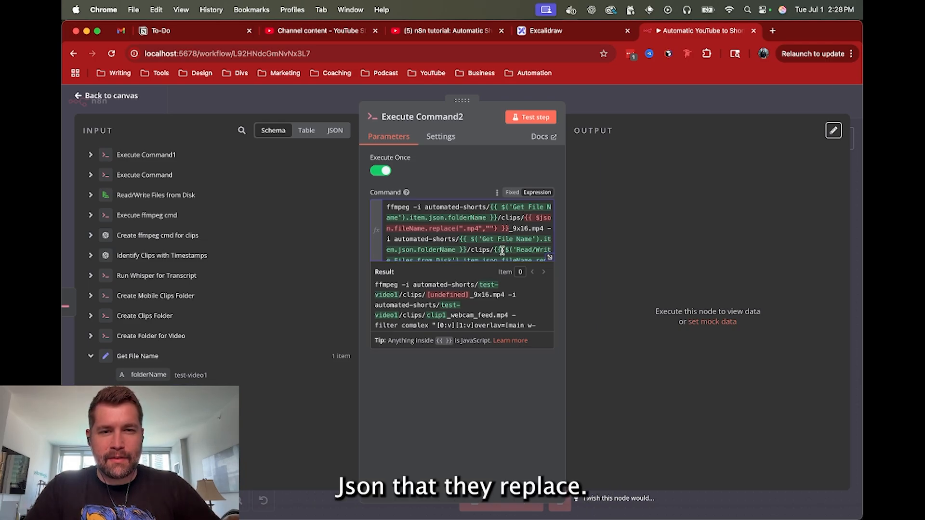
mouse_move(510, 229)
left_mouse_down()
mouse_move(393, 228)
mouse_move(534, 217)
mouse_move(522, 217)
left_mouse_up()
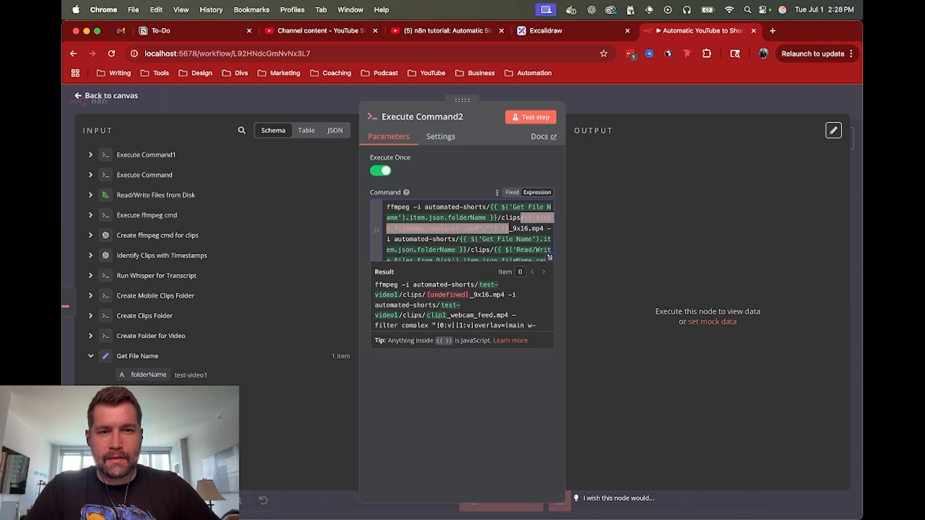
key("BackSpace")
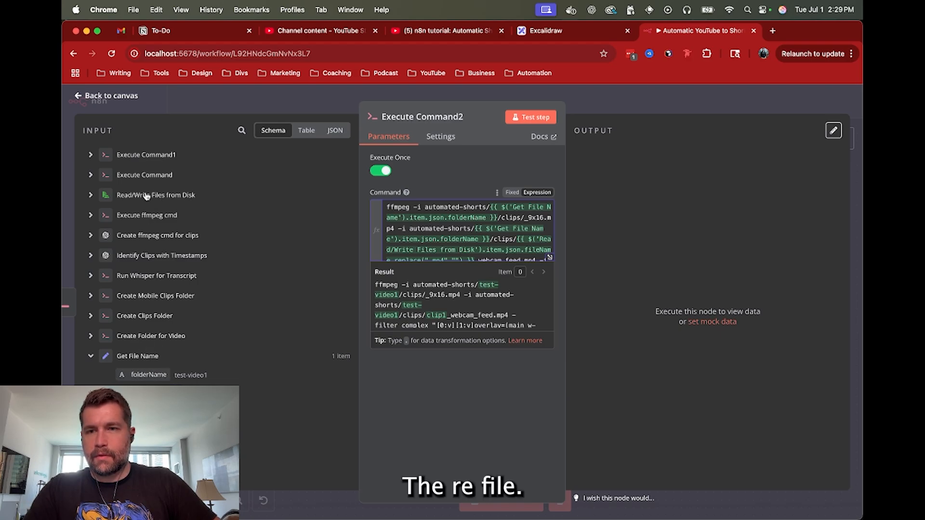
left_click(90, 195)
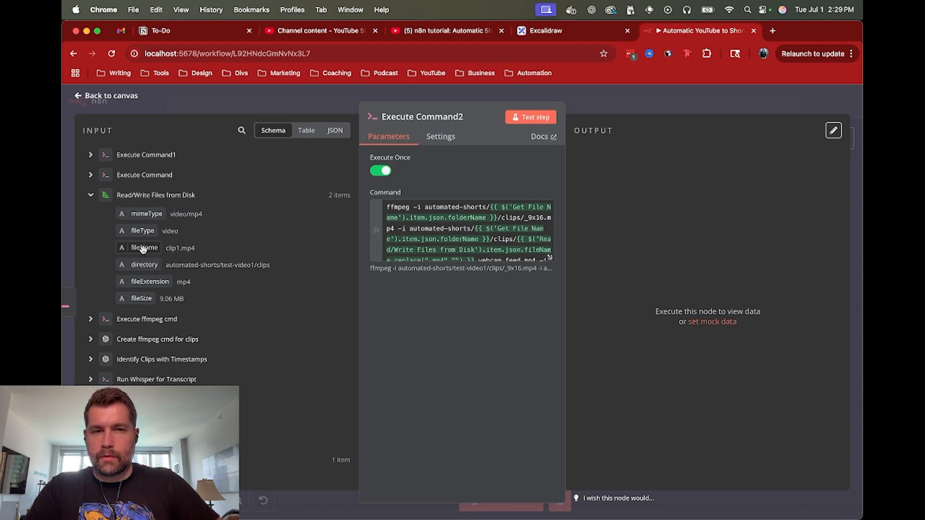
left_click_drag(147, 248, 524, 217)
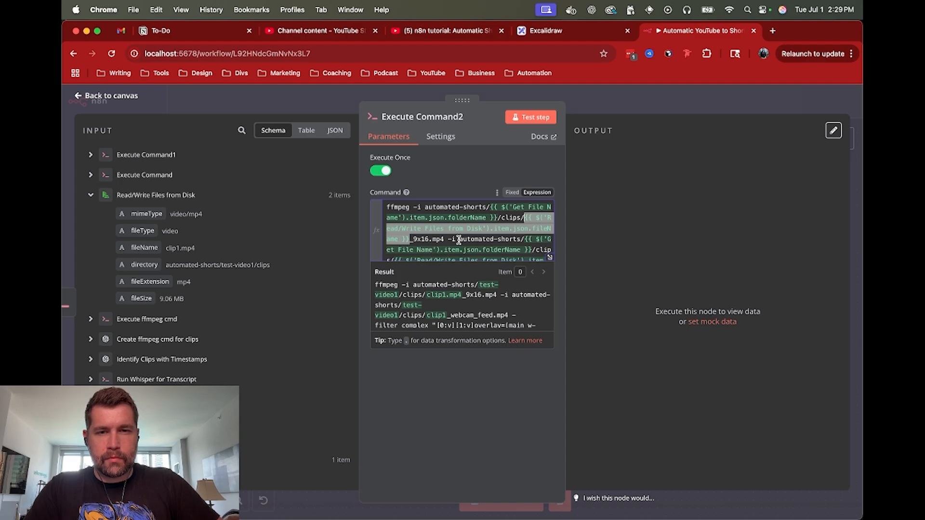
Append .replace(".mp4","") to the fileName expression in the 9x16 input path.
left_click(402, 239)
type(".replace")
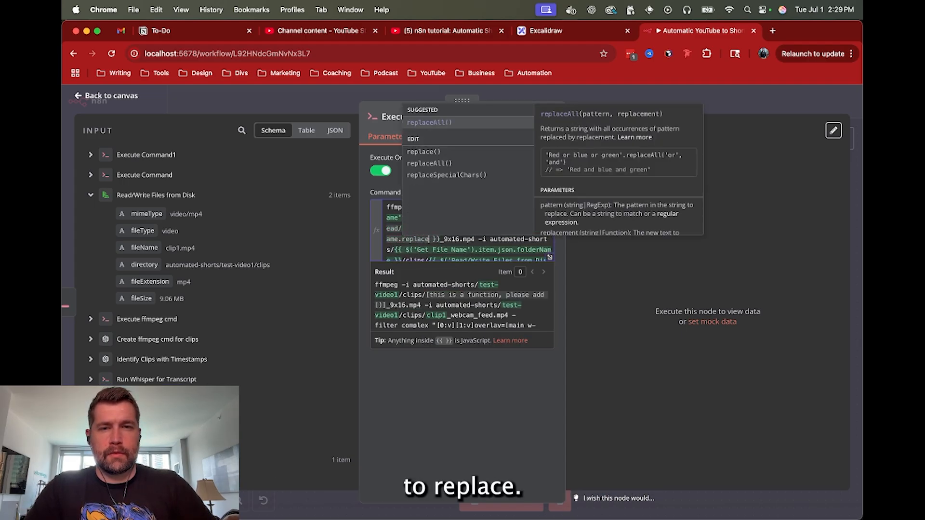
key("Down")
key("Down")
key("Up")
key("Return")
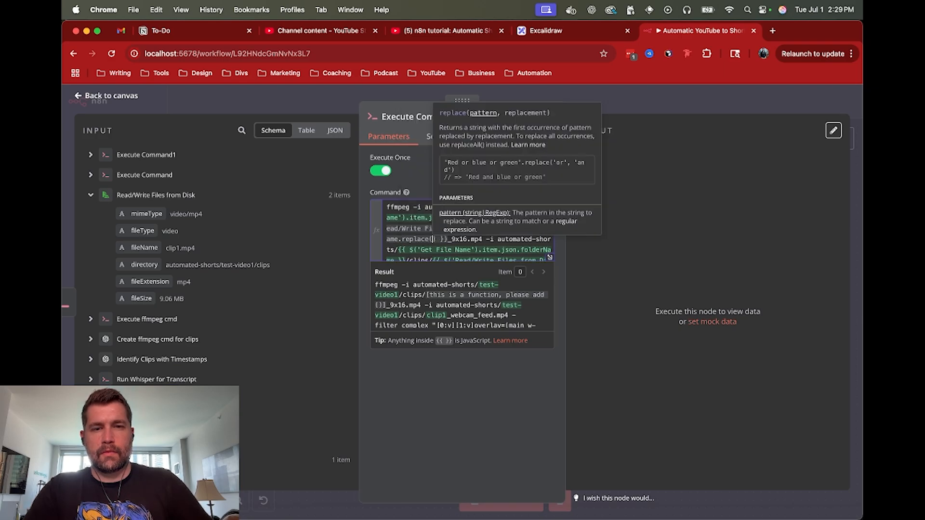
type("\"")
type(".mp4\",")
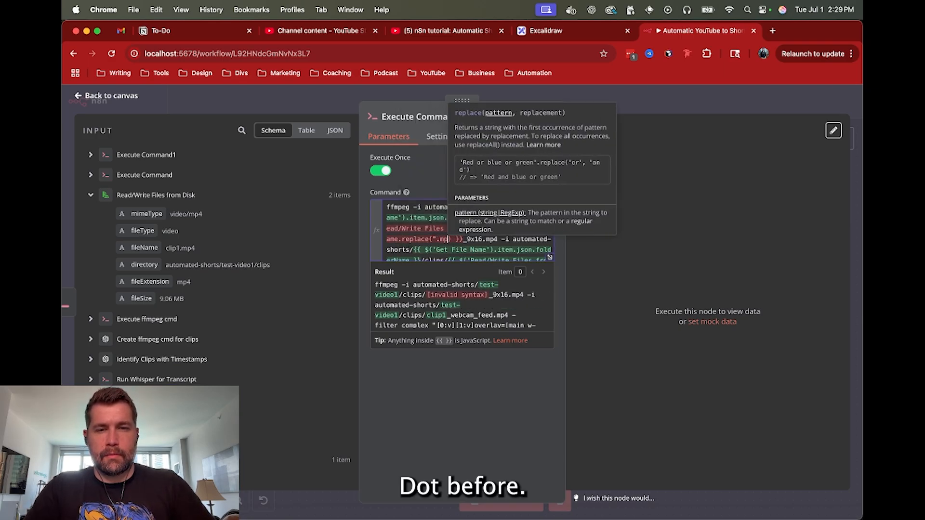
type("\"\"")
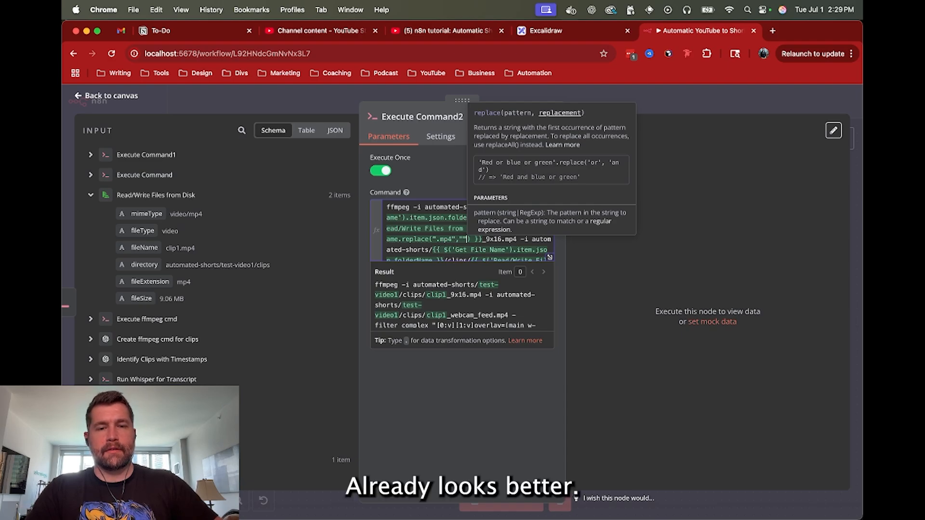
key("Escape")
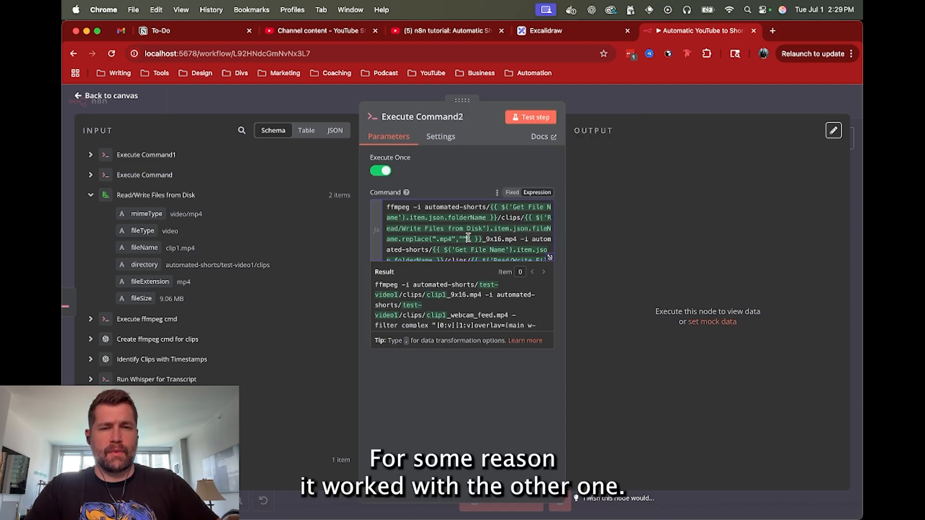
Append /mobile-clips/mobile- directly after the folderName expression in the output path at the end of the Execute Command2 command.
scroll(467, 237, "down", 5)
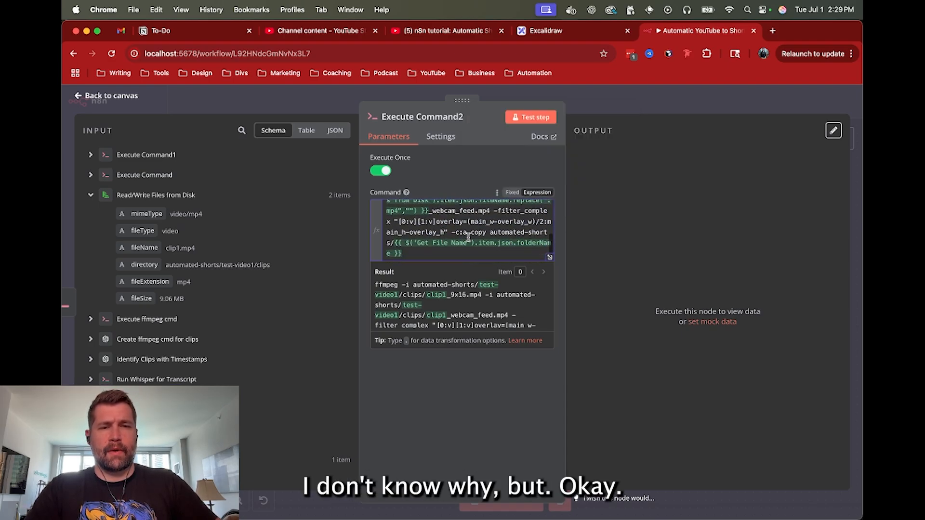
left_click(490, 233)
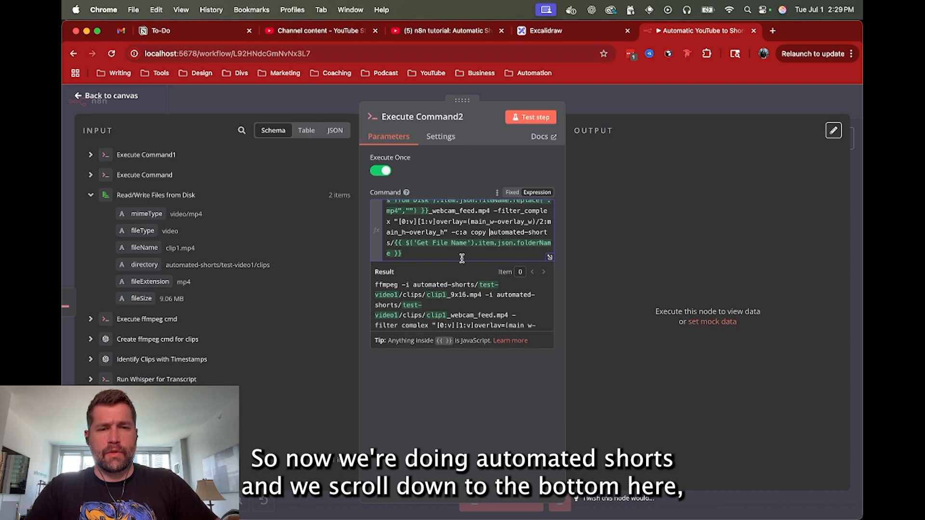
scroll(472, 318, "down", 2)
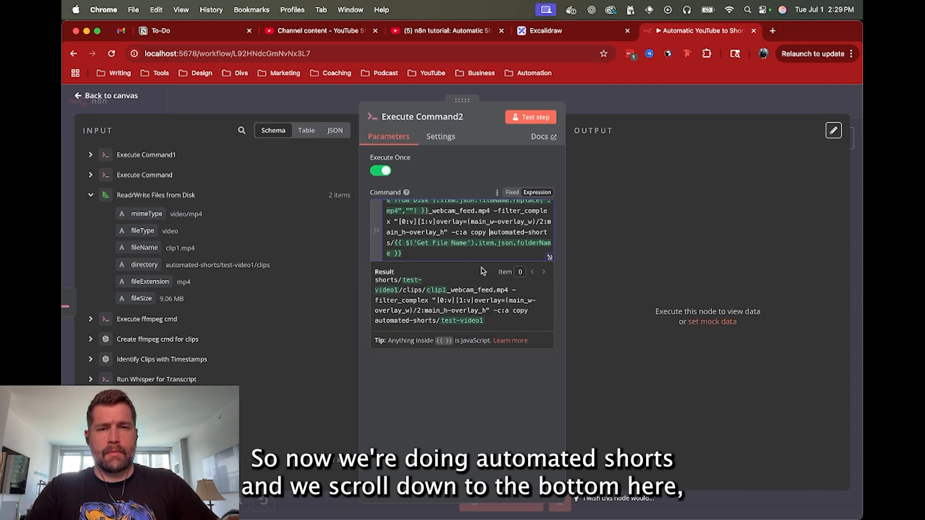
left_click(462, 251)
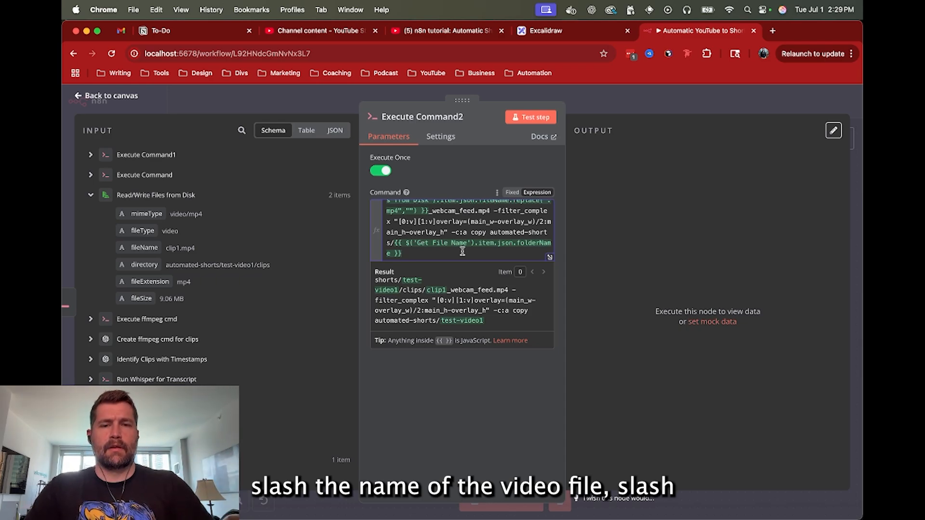
type("/")
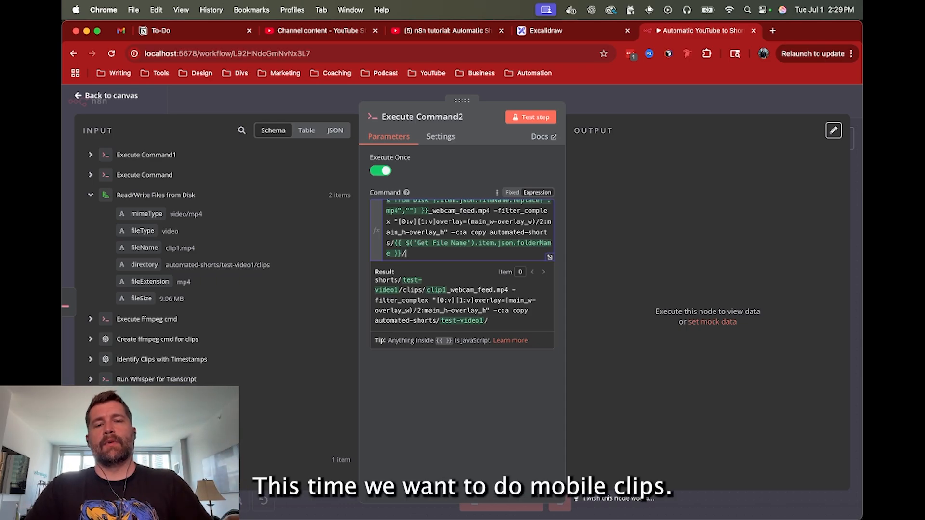
type("mobile-cli")
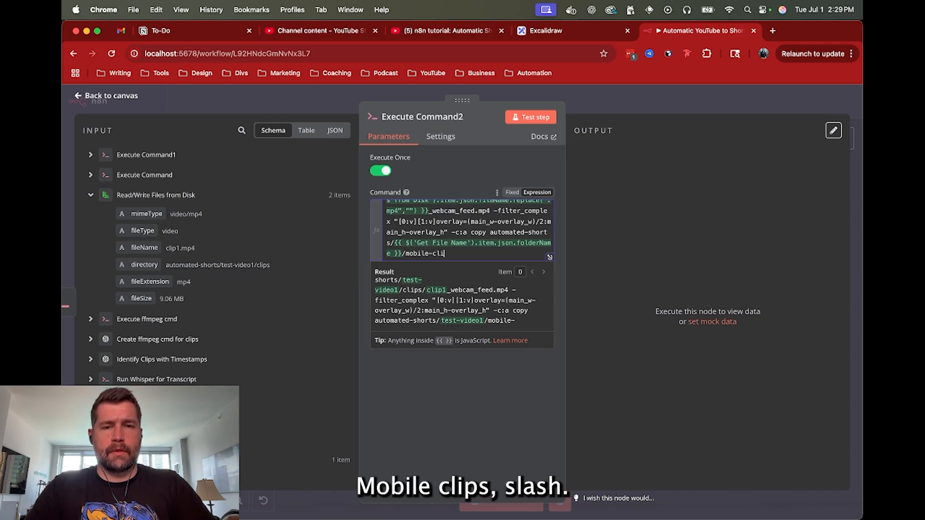
type("ps")
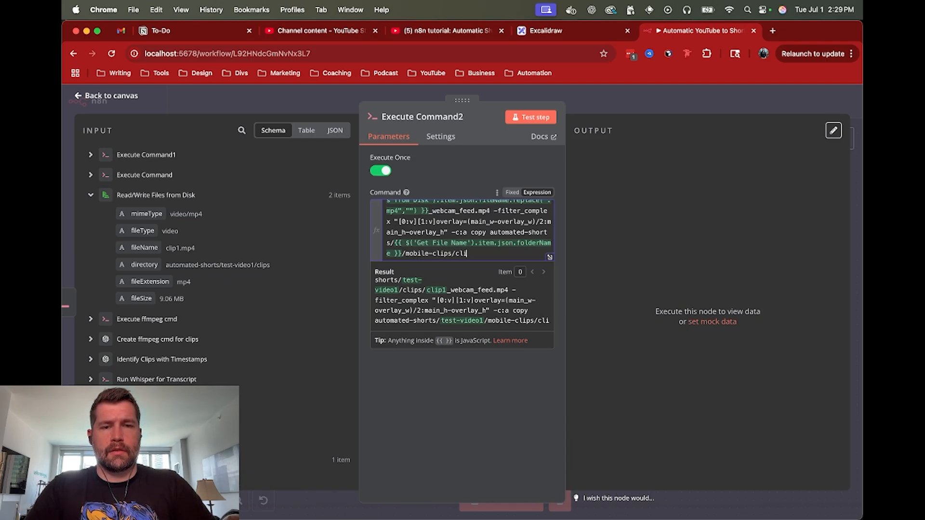
type("/mobile-")
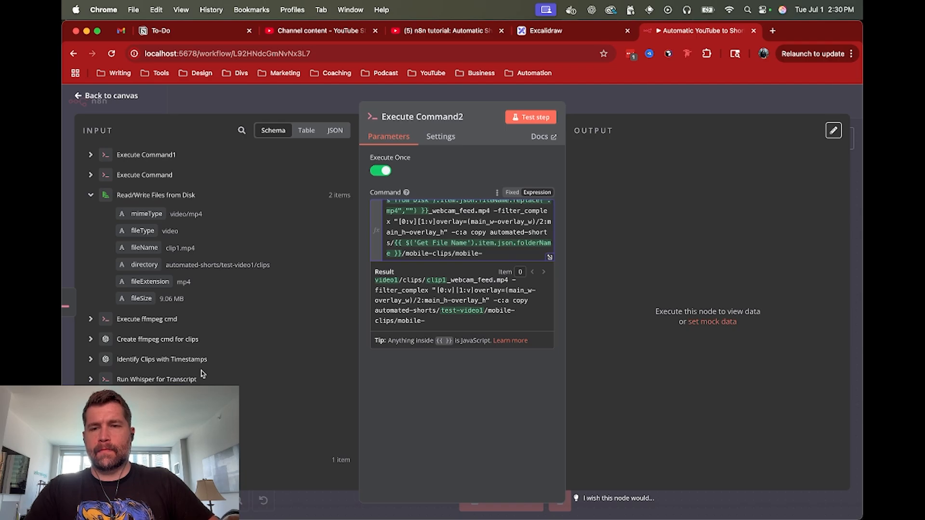
Insert the fileName value from Read/Write Files from Disk directly after mobile- in the output path and review the full command.
left_click_drag(143, 248, 515, 253)
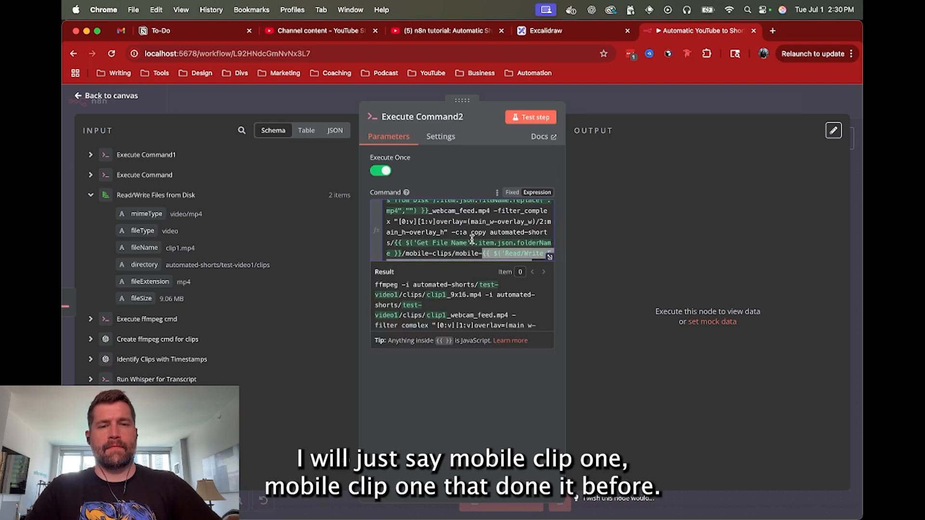
scroll(456, 294, "down", 2)
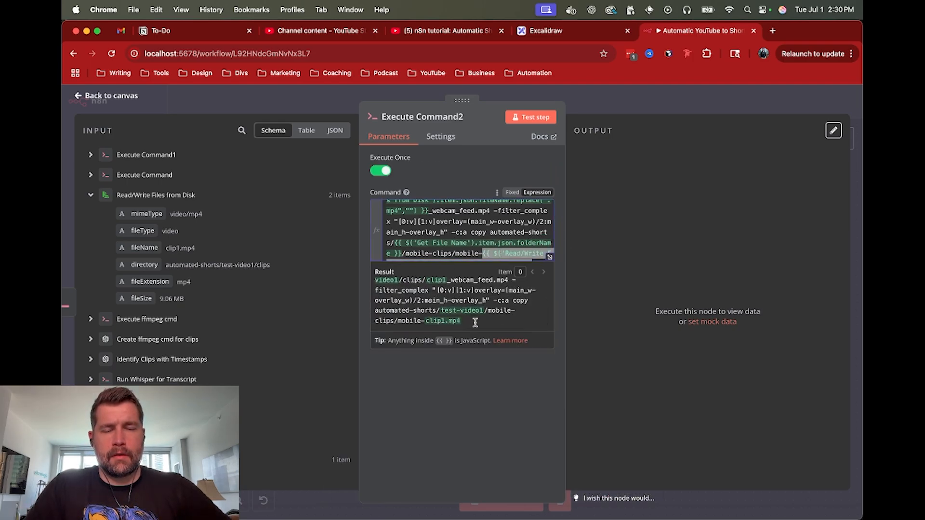
scroll(456, 313, "up", 3)
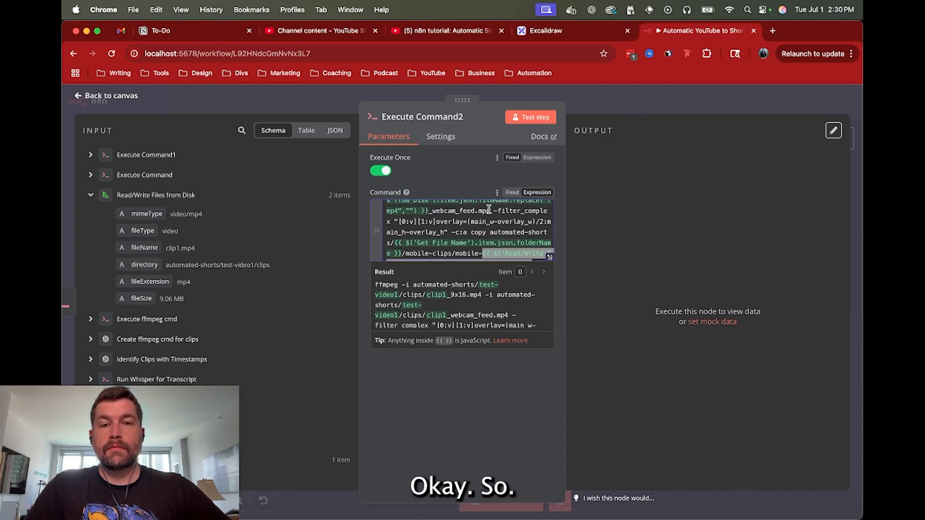
scroll(460, 223, "up", 3)
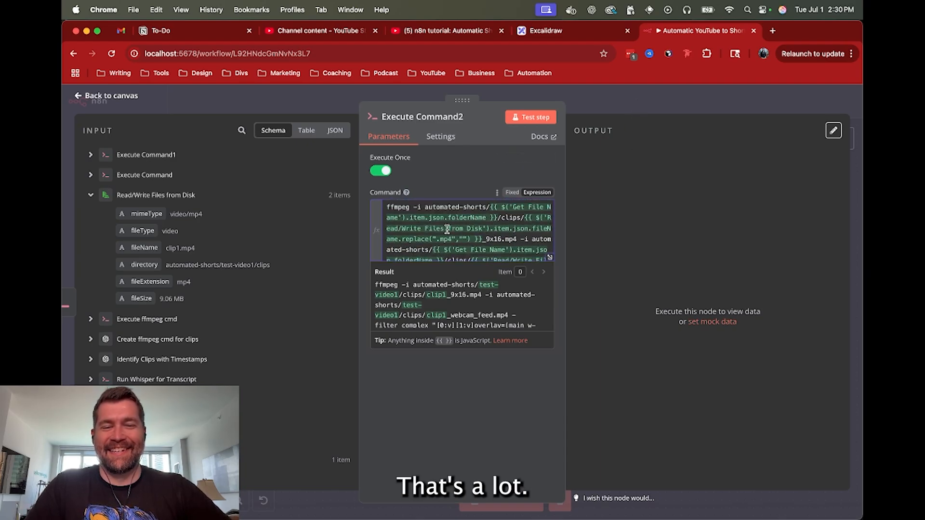
scroll(447, 229, "down", 3)
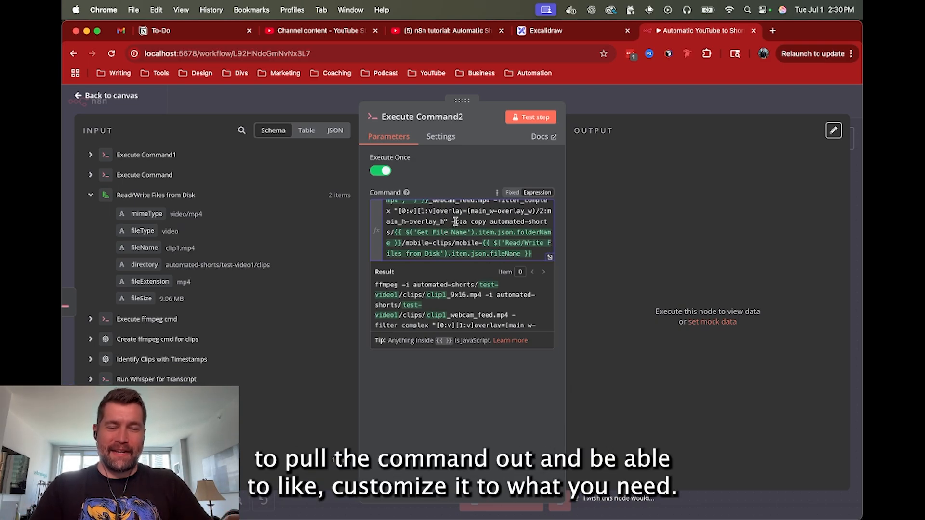
scroll(449, 221, "up", 5)
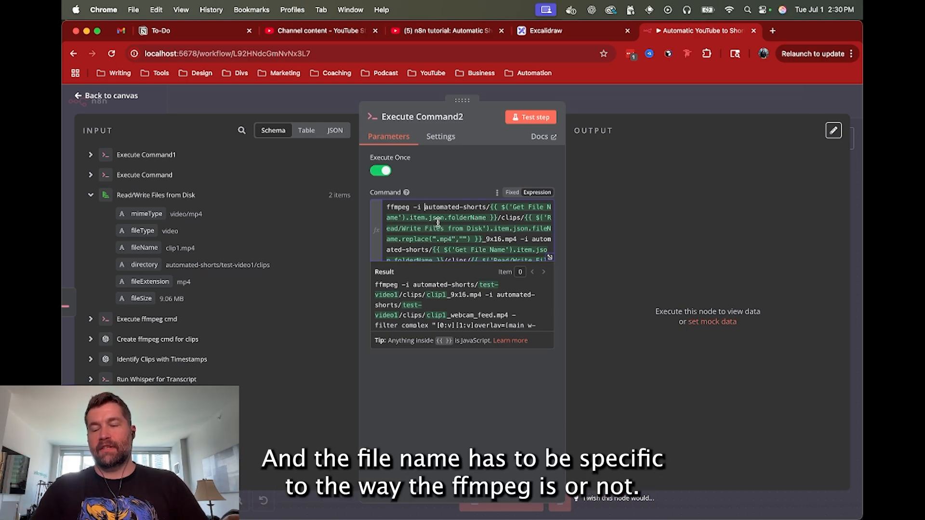
Switch to Finder and trace the paths from n8n-local through automated-shorts, test-video1 and clips, expanding the mobile-clips folder.
key("super+Tab")
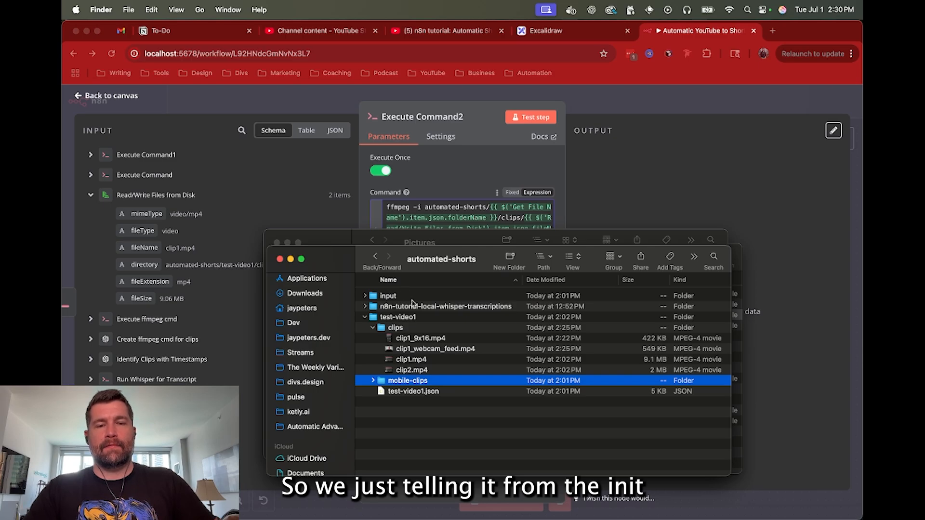
key("super+Up")
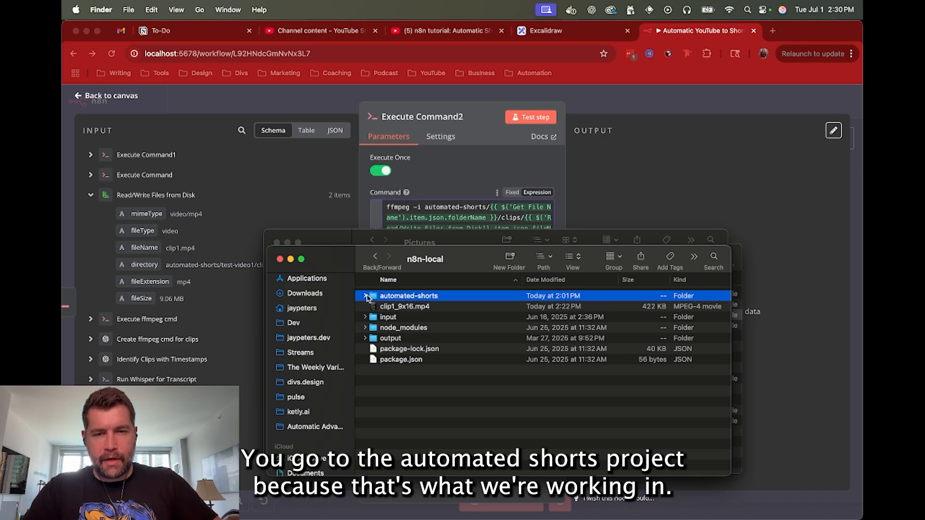
double_click(389, 299)
left_click(386, 318)
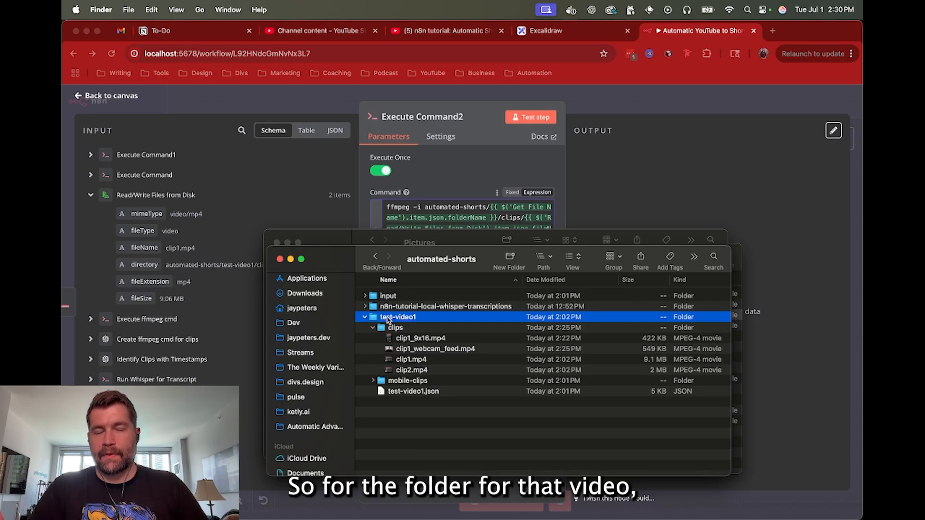
left_click(391, 329)
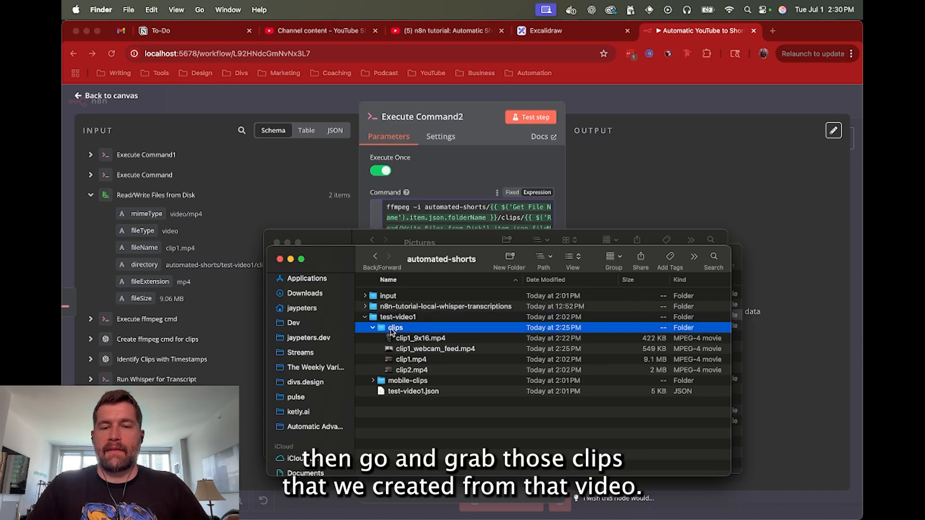
left_click(400, 381)
key("Right")
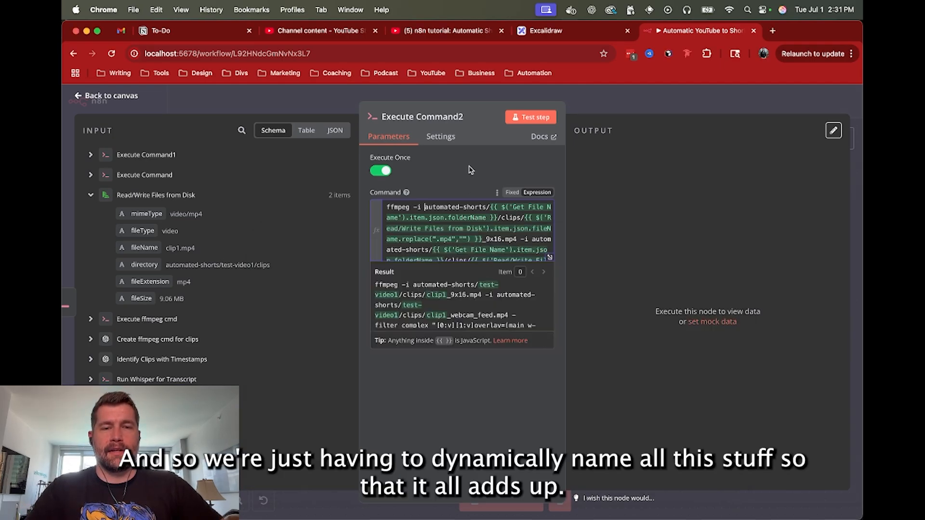
Return to the workflow in Chrome, check the resolved output path, and test the Execute Command2 step.
left_click(469, 175)
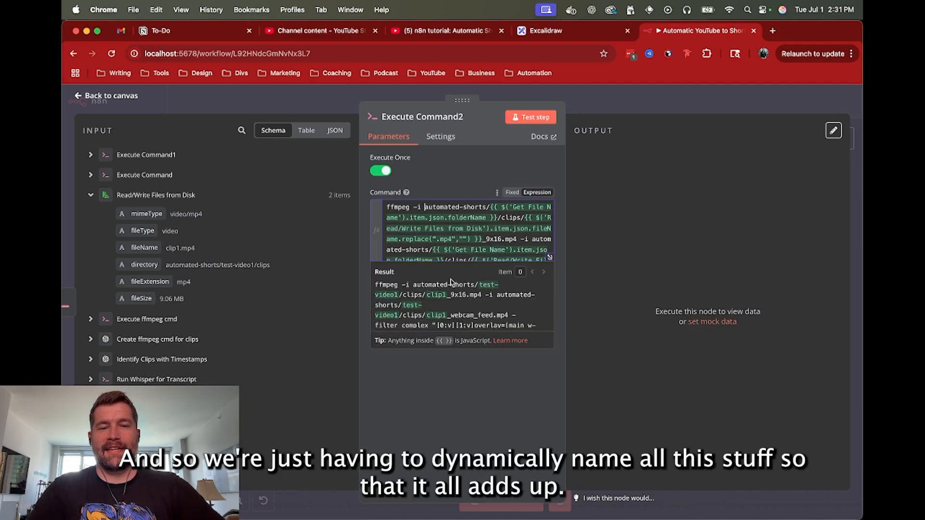
scroll(441, 301, "down", 2)
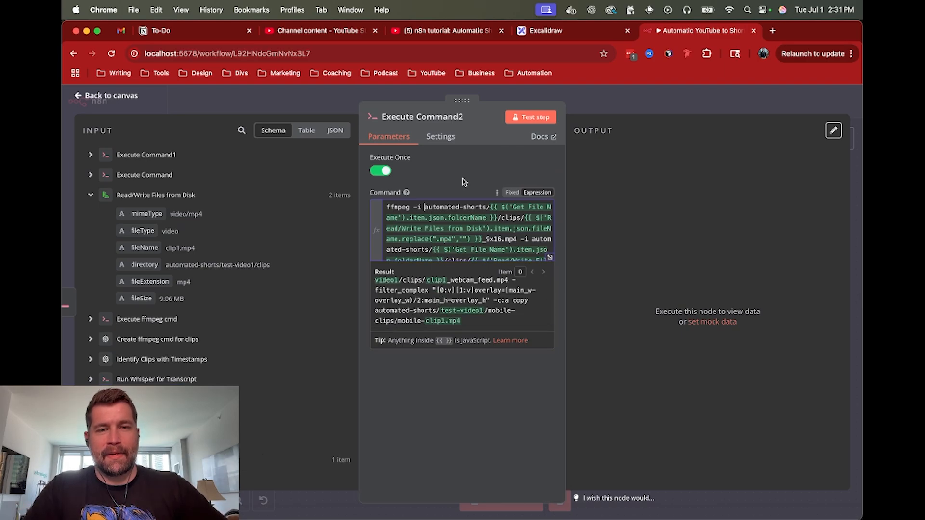
left_click(534, 122)
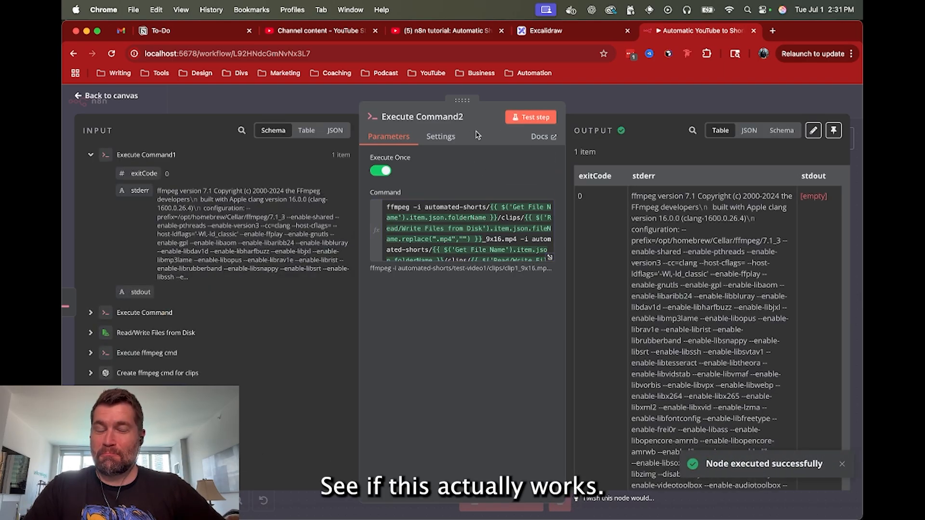
Switch to Finder, play mobile-clip1.mp4 from the mobile-clips folder to check the webcam overlay, and close the player.
key("super+Tab")
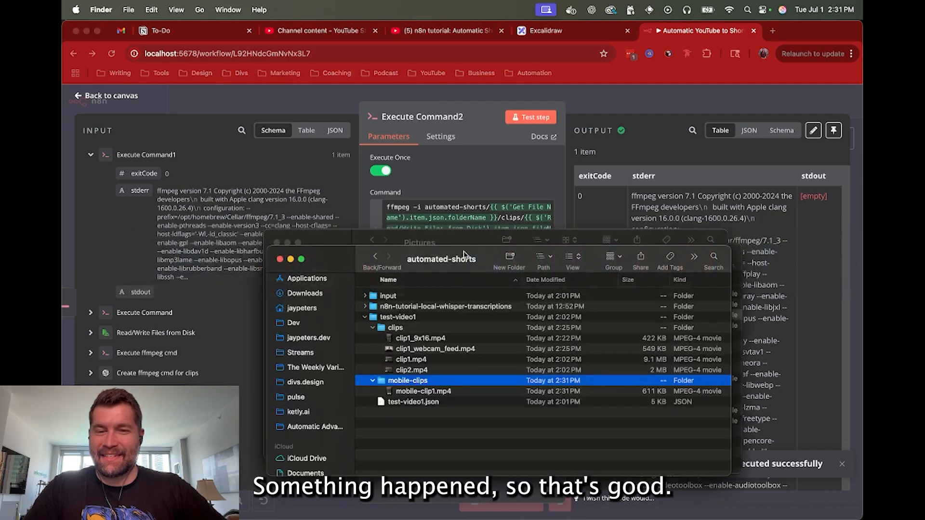
left_click(415, 392)
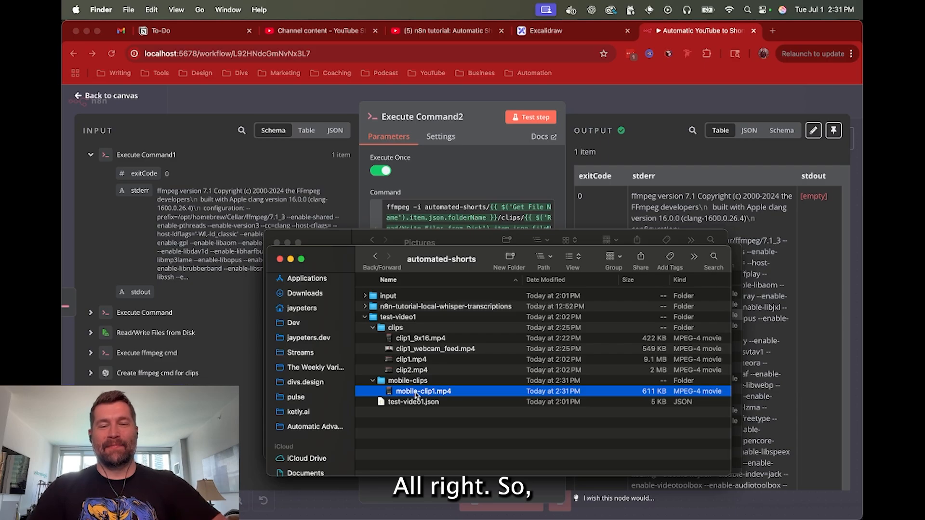
double_click(417, 395)
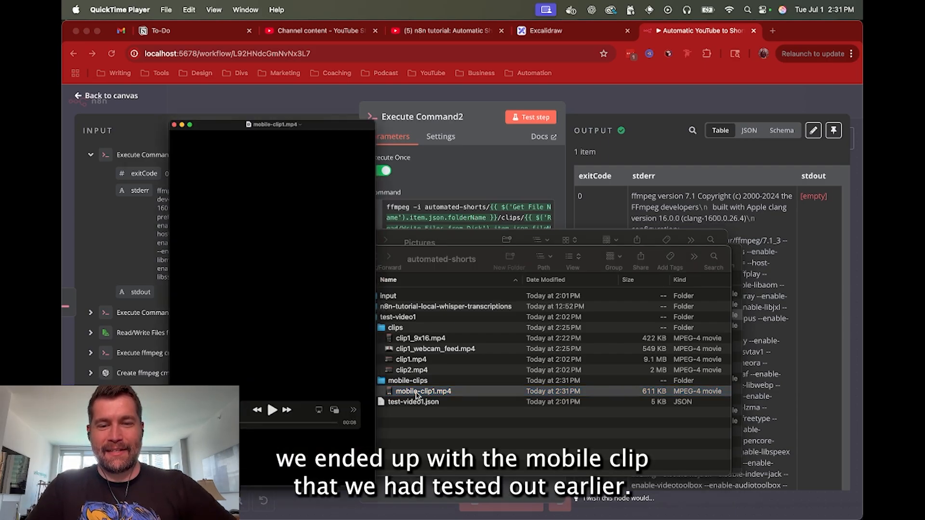
left_click_drag(297, 35, 508, 34)
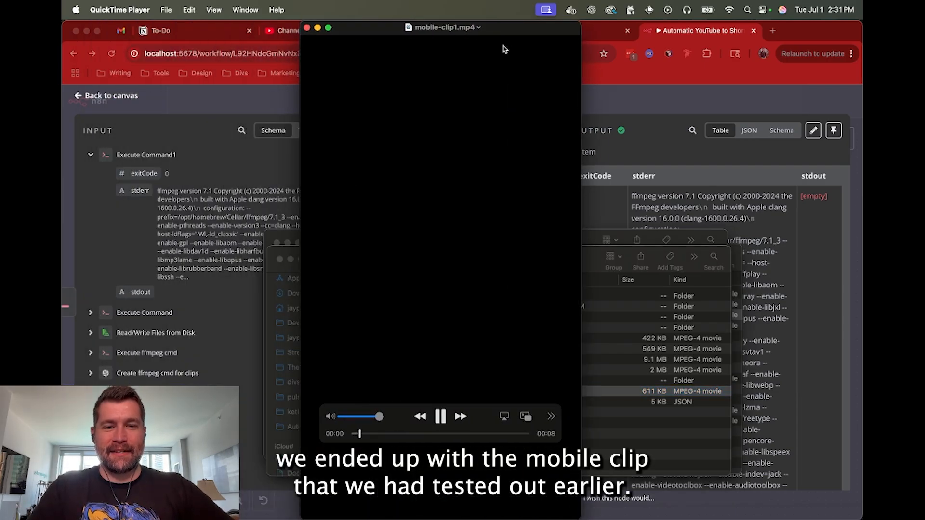
key("space")
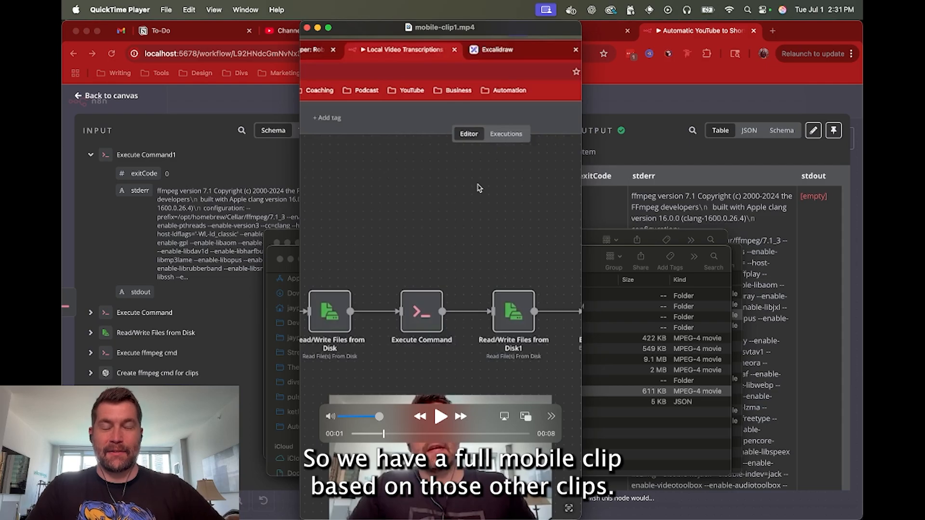
left_click(307, 28)
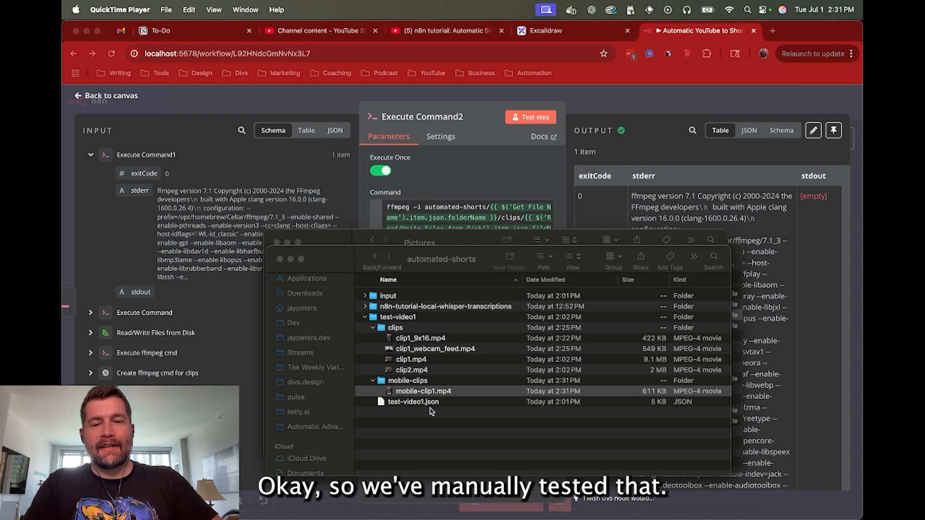
Move clip1_9x16.mp4 and clip1_webcam_feed.mp4 from the clips folder to the Trash.
left_click(429, 344)
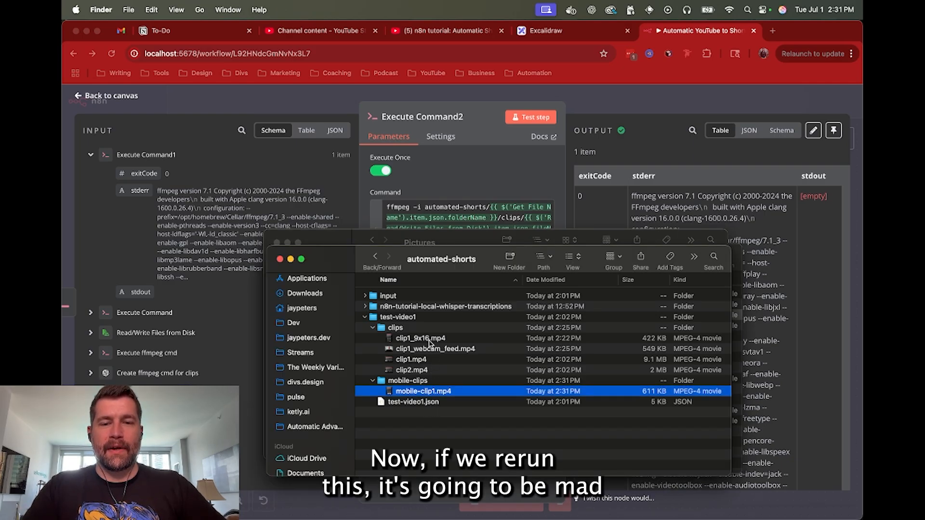
left_click(428, 340)
left_click(419, 350)
left_click(421, 340)
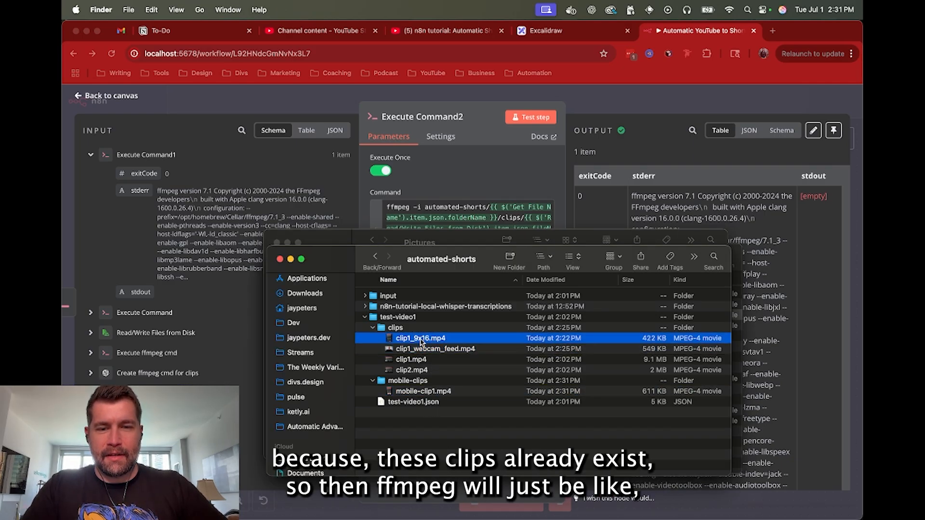
left_click(419, 350, "shift")
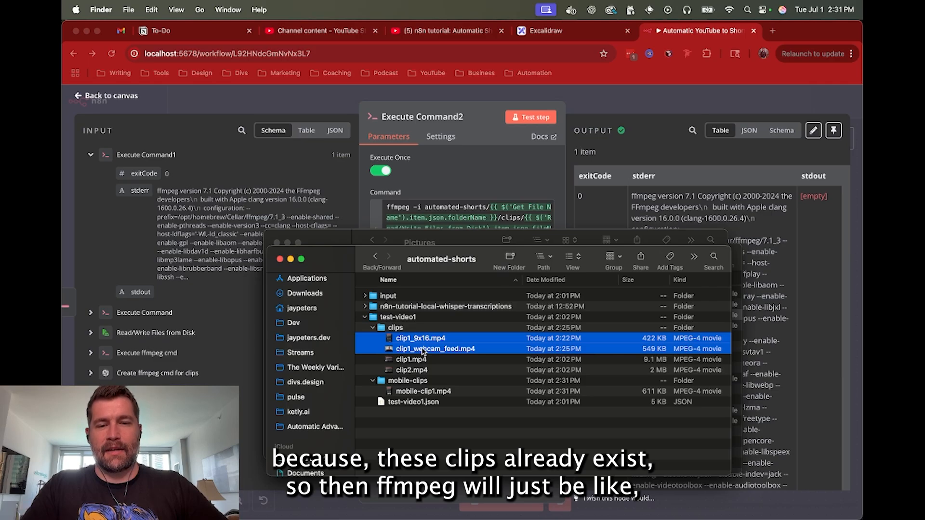
right_click(422, 350)
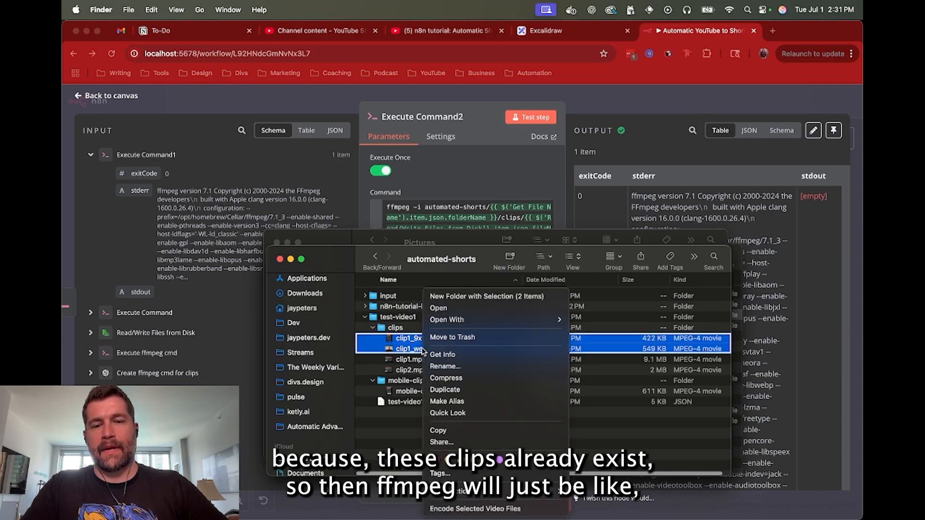
left_click(462, 340)
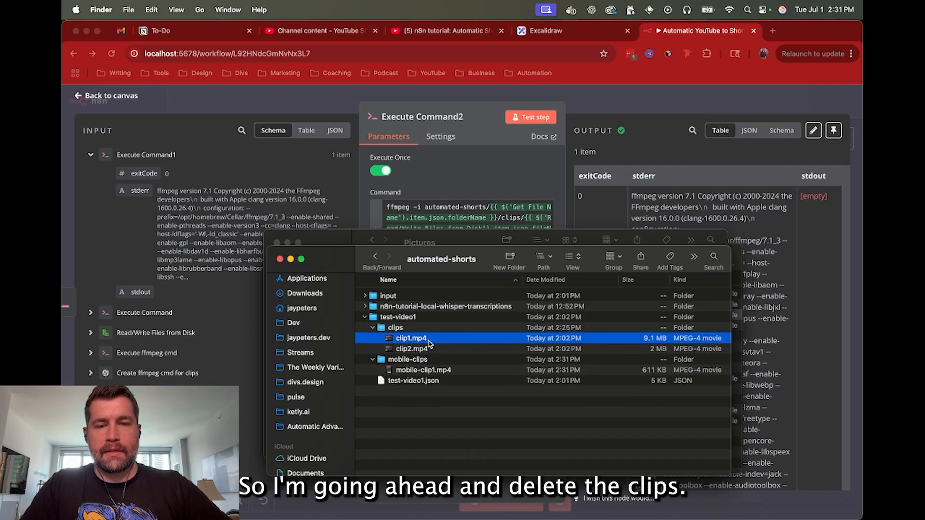
Move mobile-clip1.mp4 from the mobile-clips folder to the Trash.
left_click(412, 371)
right_click(412, 371)
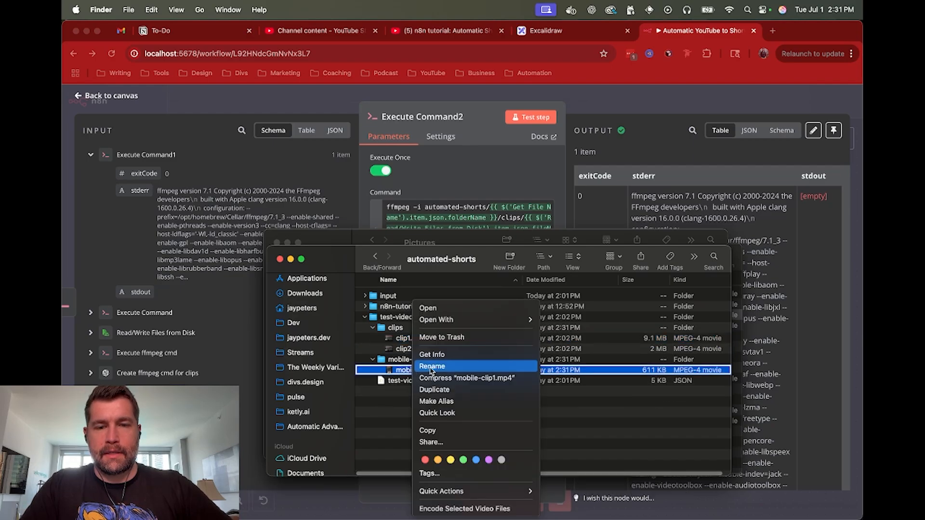
left_click(456, 343)
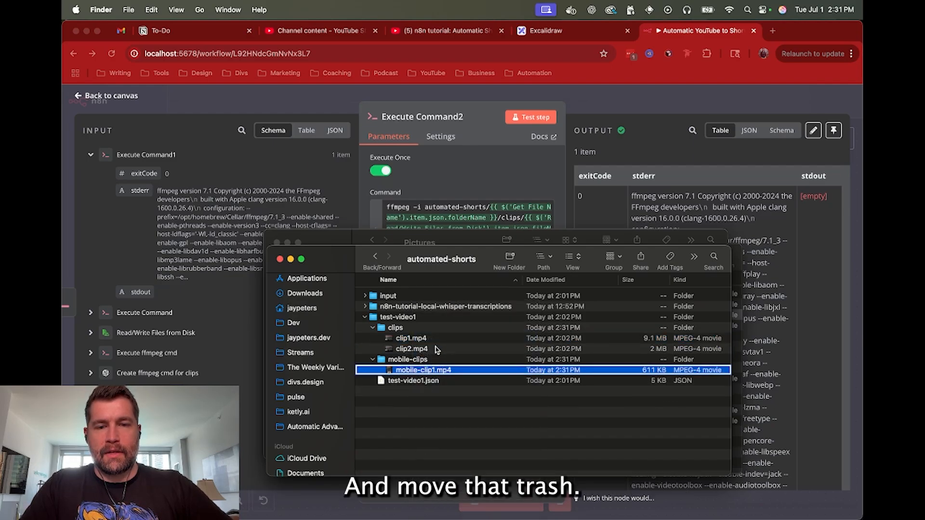
Return to Chrome, close the Execute Command2 node, and shorten the Part 1 sticky note from its lower edge.
left_click(636, 106)
left_click(641, 104)
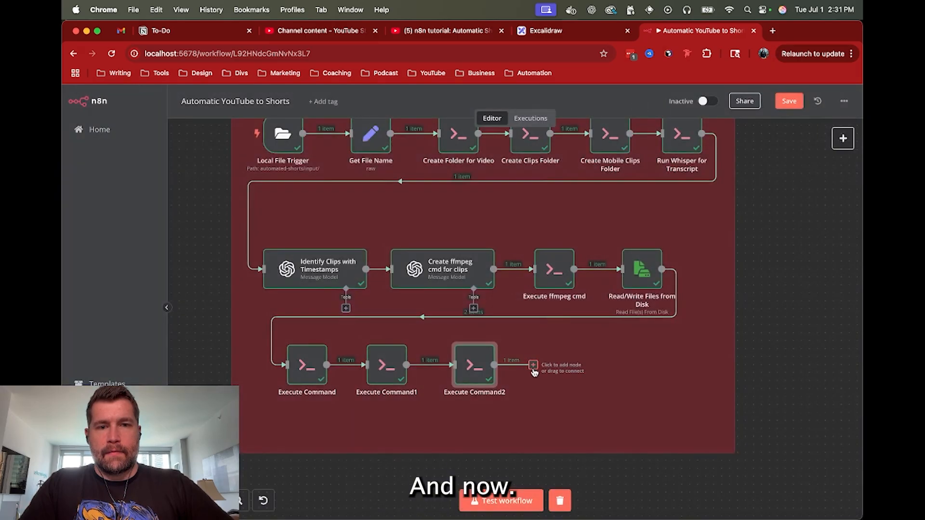
scroll(559, 391, "up", 3)
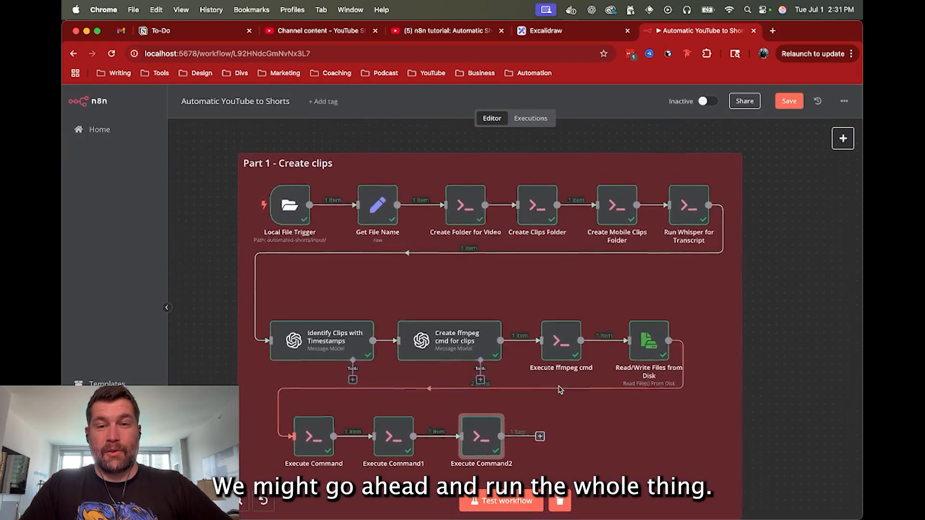
scroll(559, 390, "up", 1)
scroll(560, 390, "down", 1)
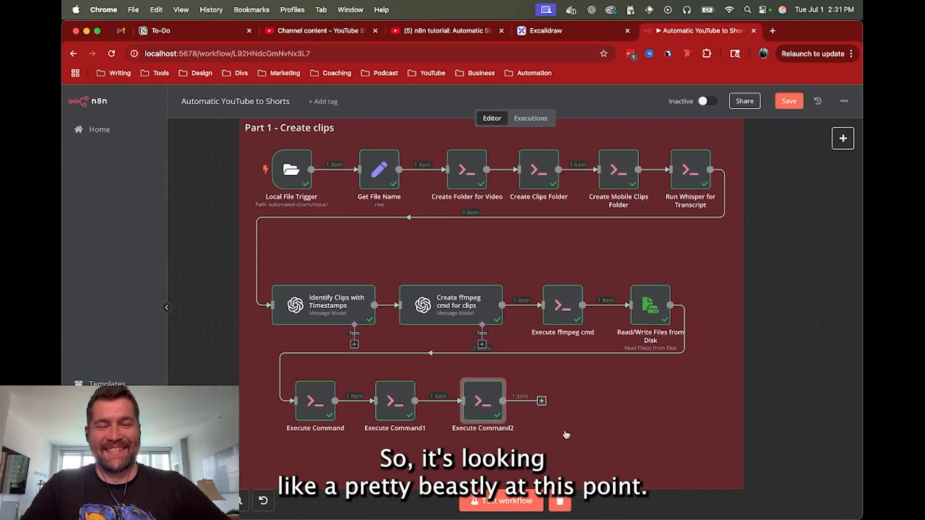
left_click(599, 461)
left_click_drag(733, 484, 722, 454)
scroll(624, 426, "up", 2)
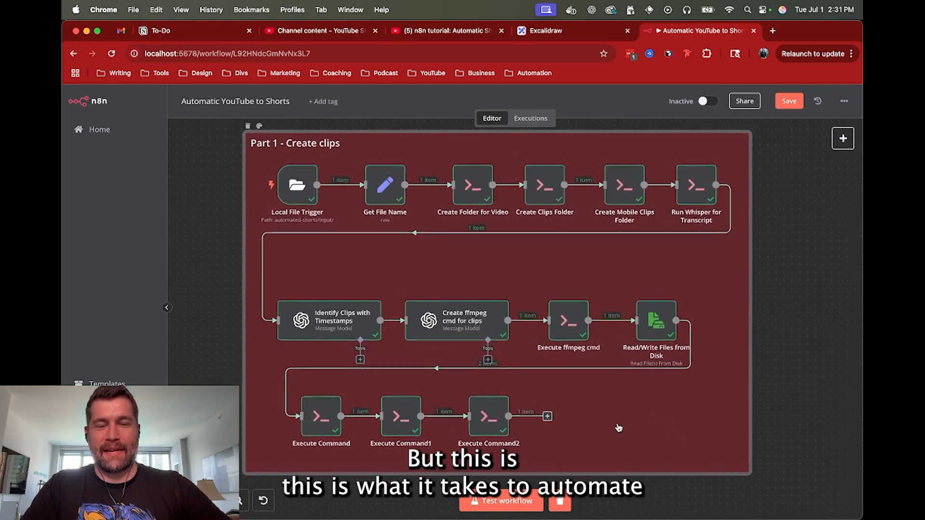
Change the sticky note's heading to "Part 1 and 2".
double_click(298, 142)
left_click(276, 139)
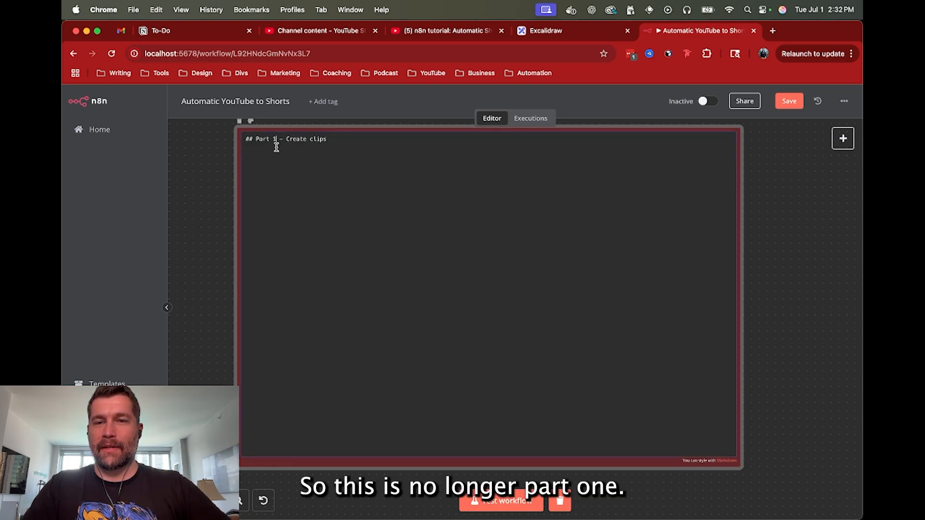
type("and 2")
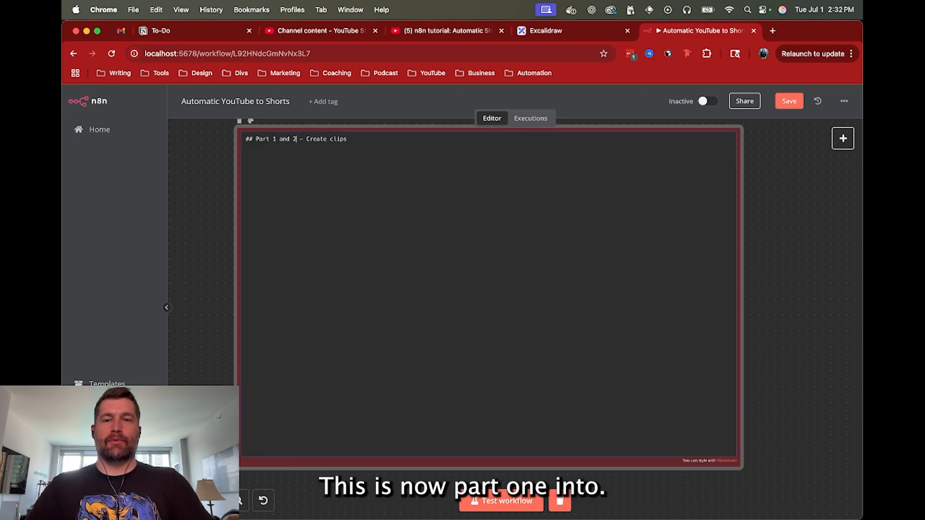
key("shift+super+Right")
key("BackSpace")
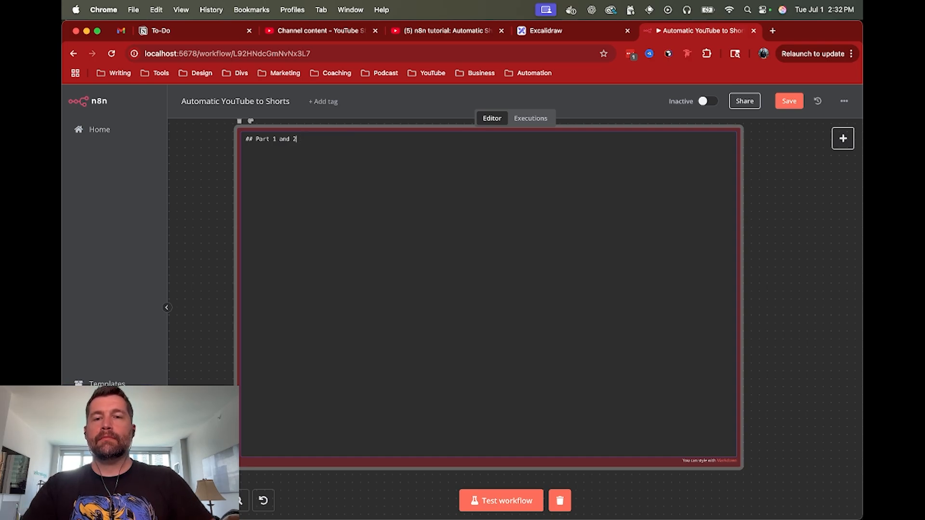
left_click(824, 248)
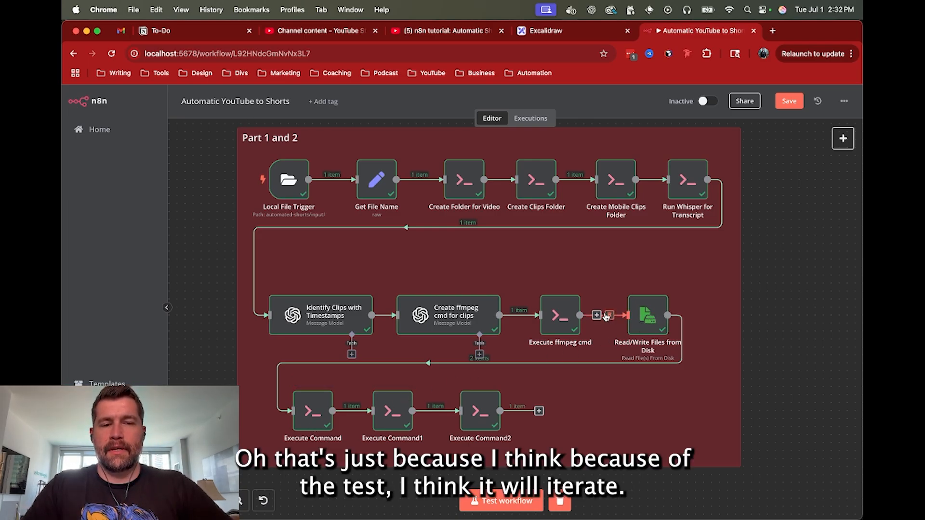
Review the output items of the Read/Write Files from Disk node and close it.
left_click(647, 320)
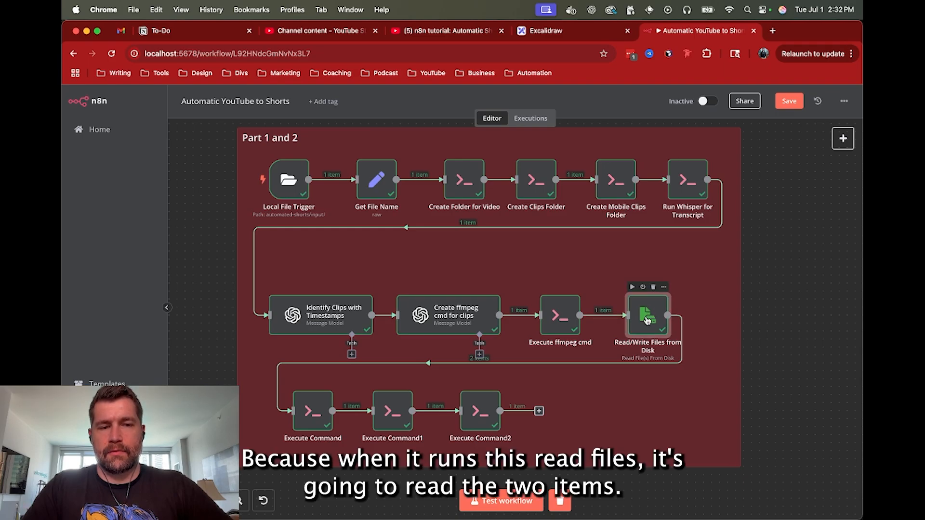
double_click(648, 321)
scroll(586, 176, "down", 3)
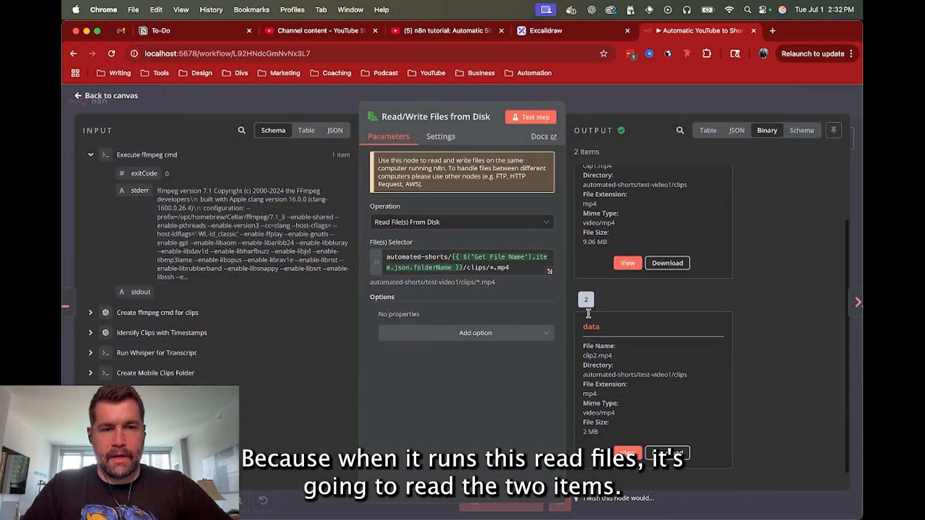
scroll(587, 289, "up", 3)
left_click(650, 102)
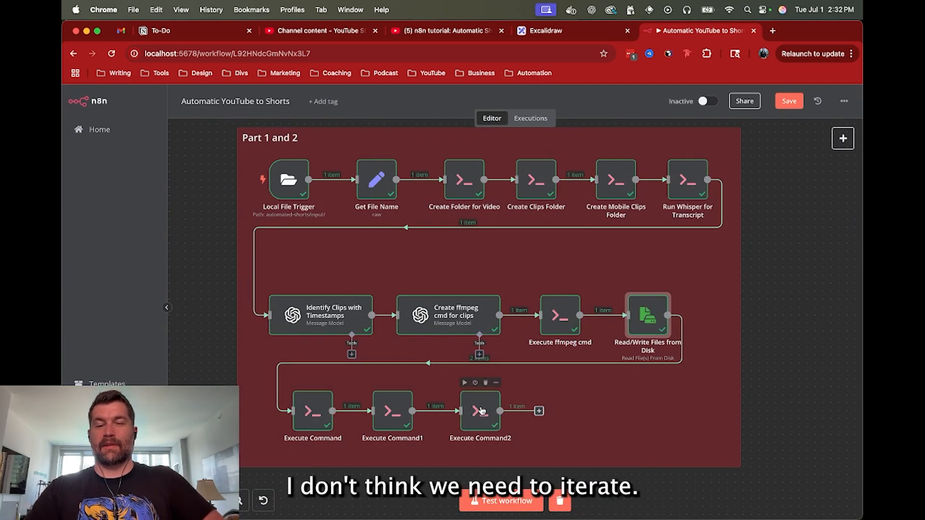
Rename the Execute Command node to "ffmpeg 9x16 clip" and return to the canvas.
double_click(311, 411)
left_click(439, 119)
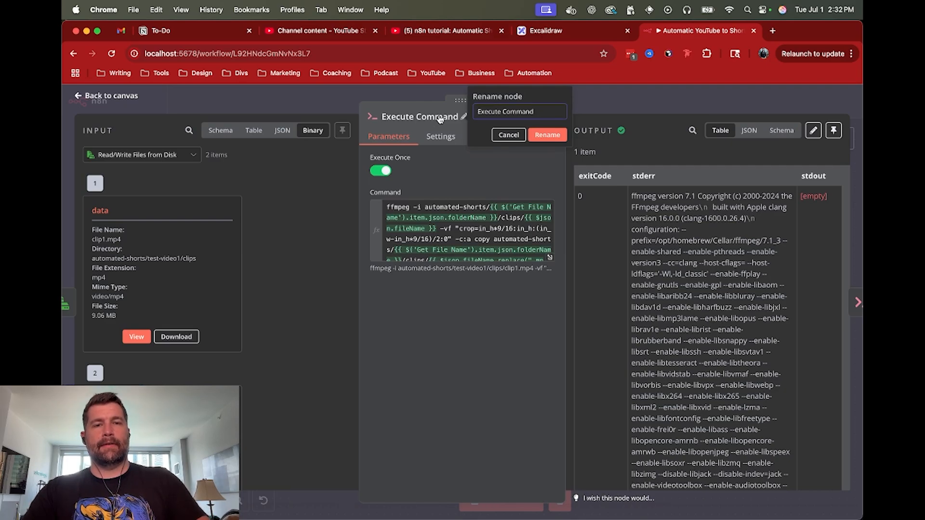
key("super+a")
type("ff")
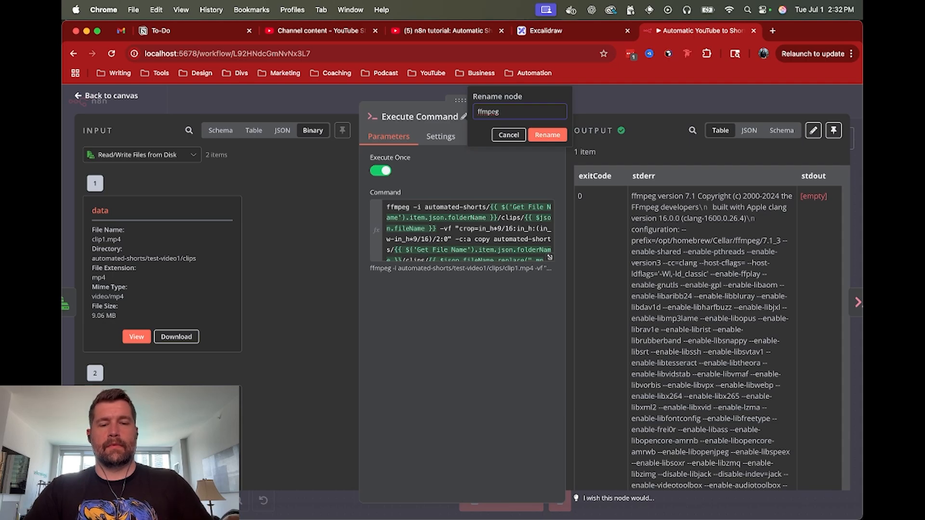
type("mpeg 9x16 clip")
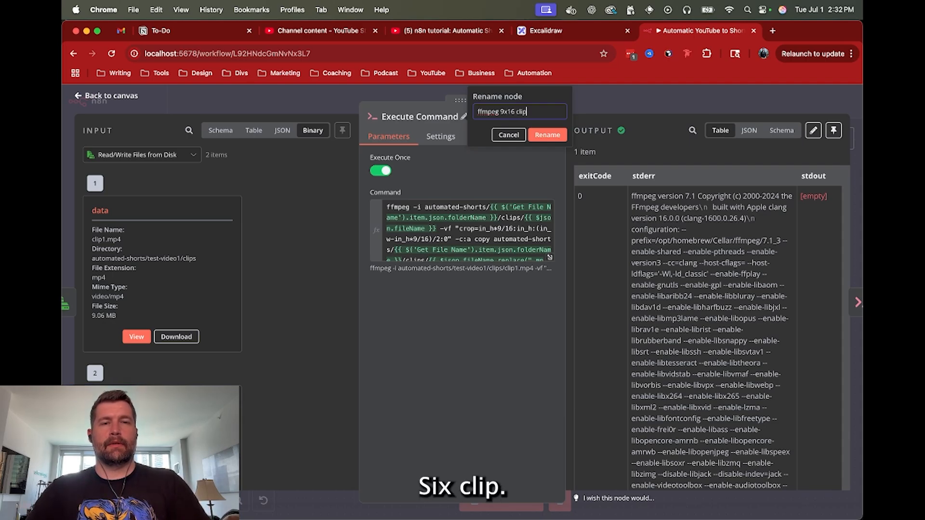
key("Return")
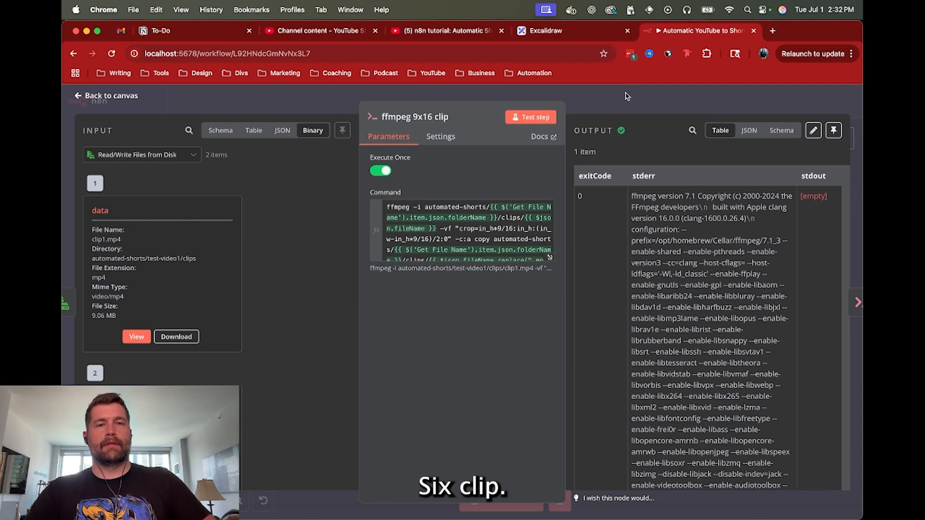
key("Escape")
Rename the Execute Command1 node to "ffmpeg camera feed clip" and return to the canvas.
double_click(392, 417)
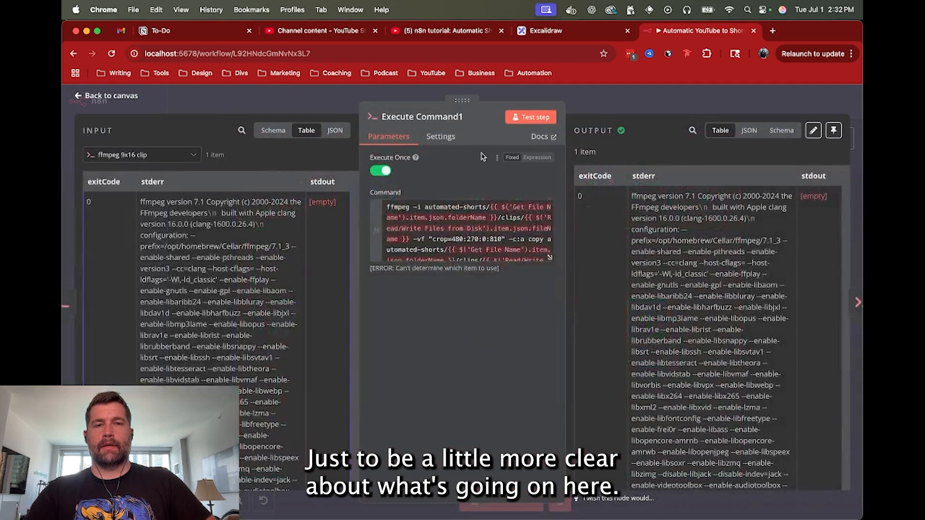
left_click(435, 120)
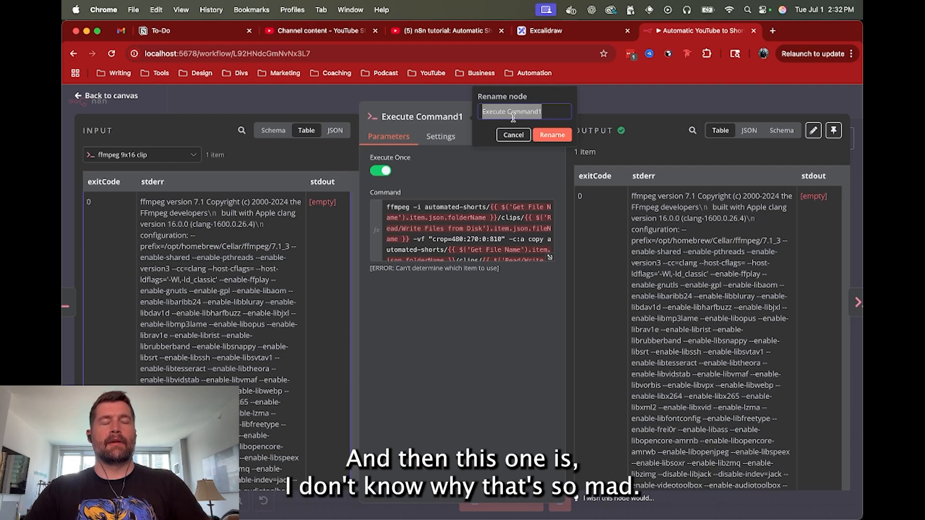
type("ffmp")
key("BackSpace")
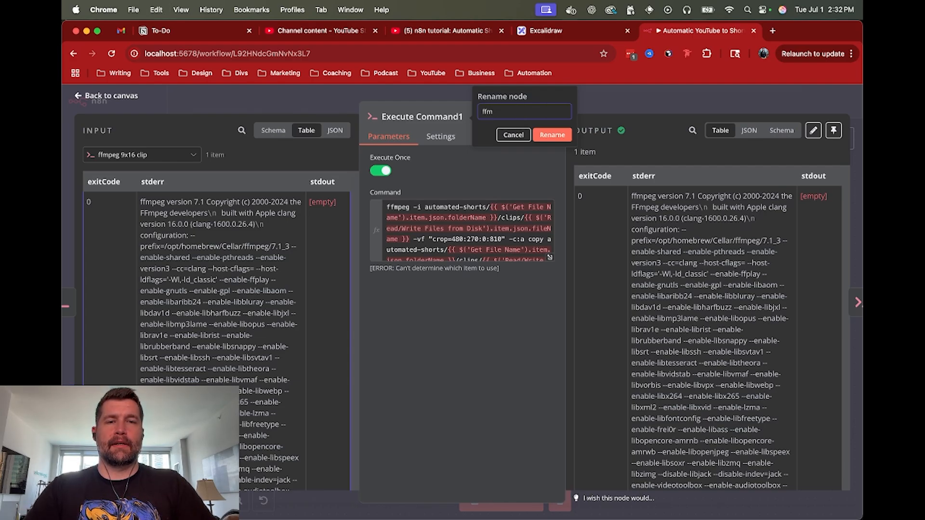
type("peg v")
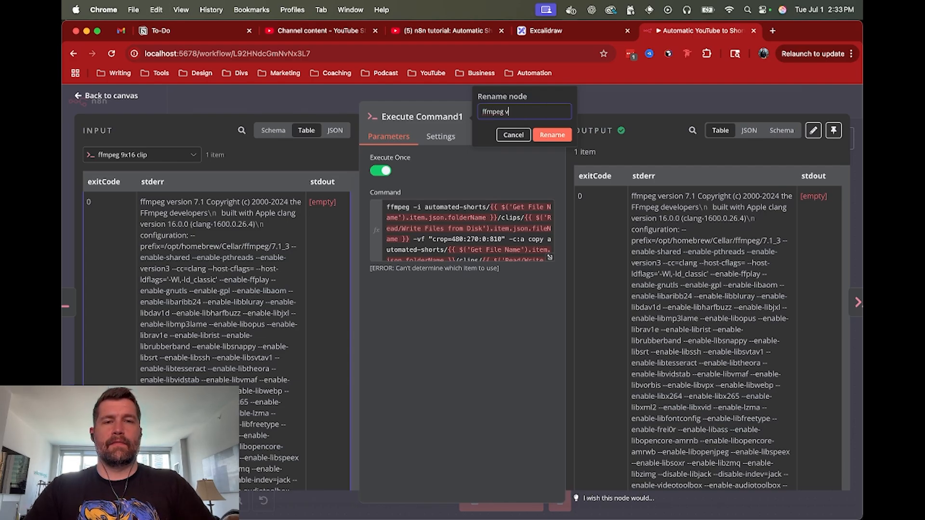
key("BackSpace")
type("camera fe")
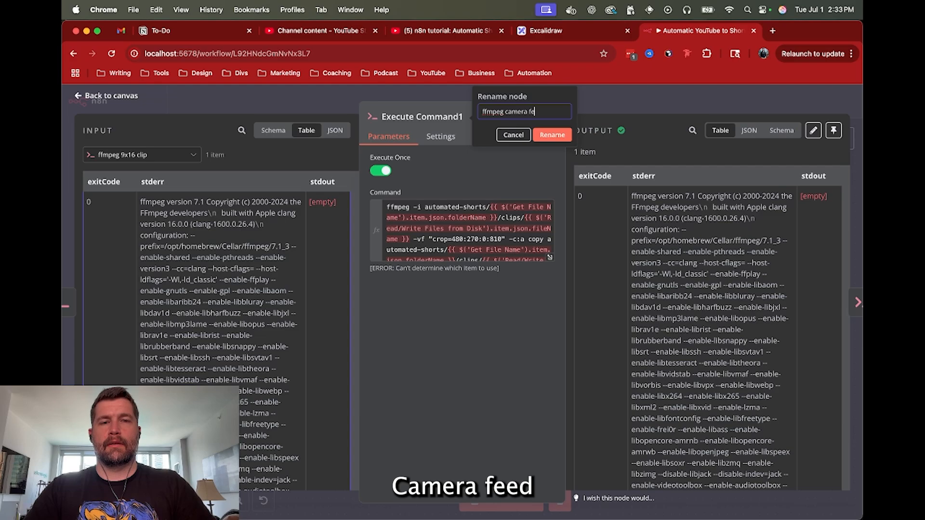
type("ed clip")
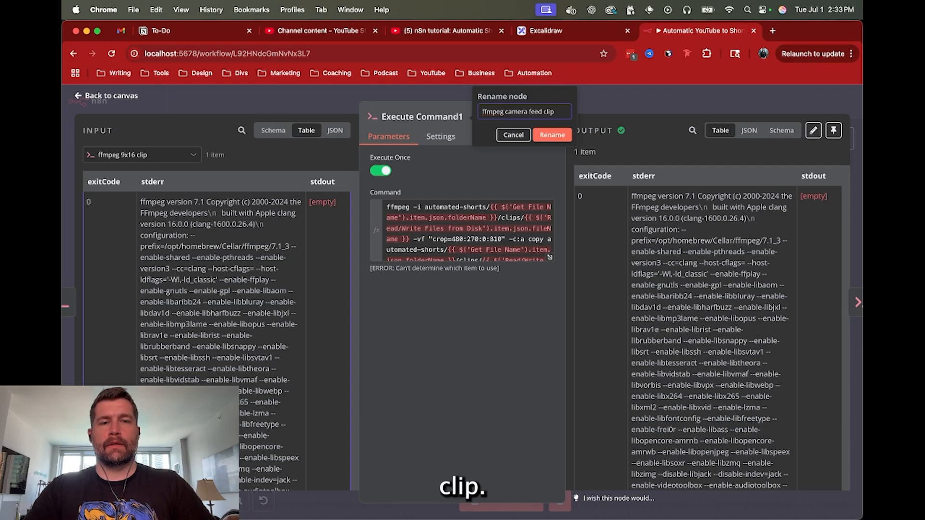
key("Return")
key("Escape")
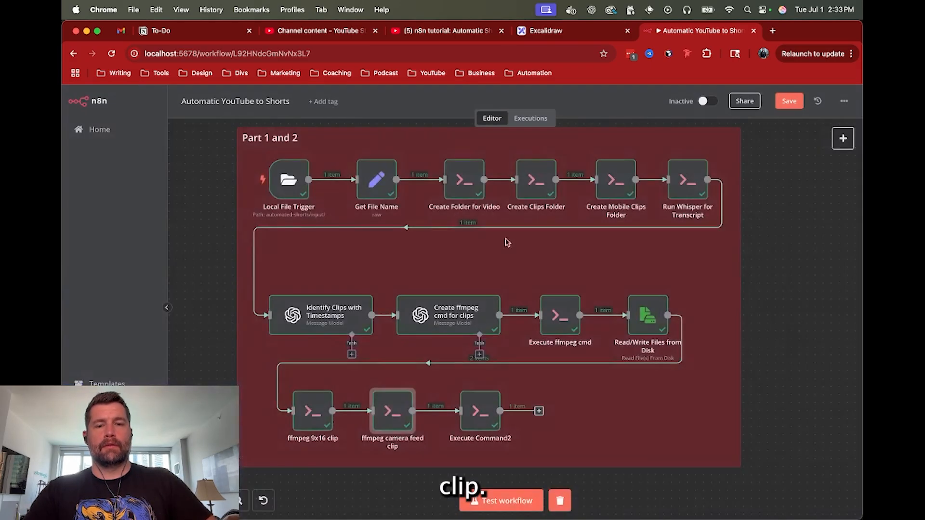
Rename the Execute Command2 node to "ffmpeg mobile clip" and return to the canvas.
double_click(493, 411)
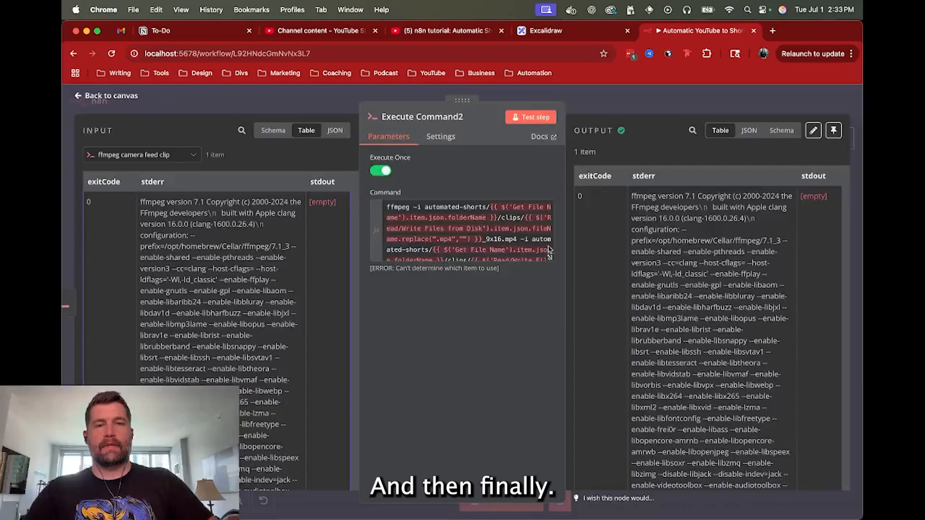
left_click(442, 118)
key("super+a")
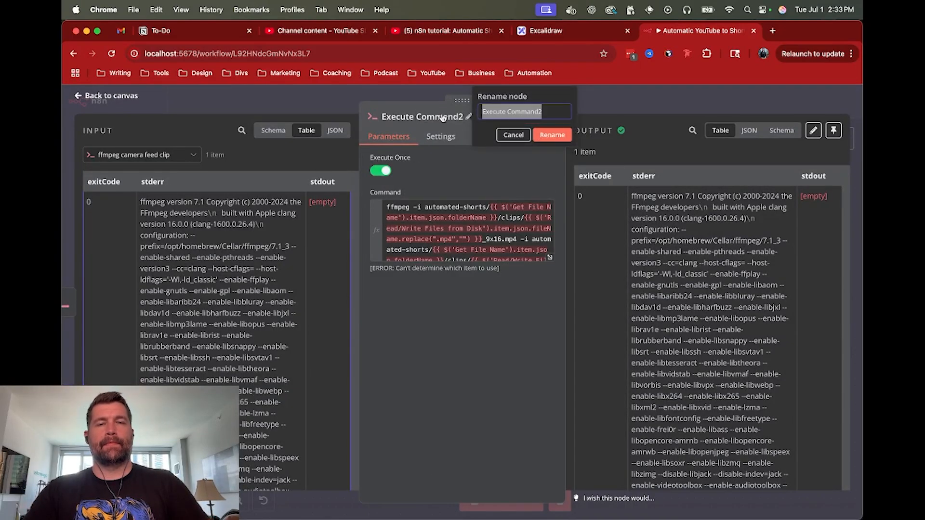
type("ffem")
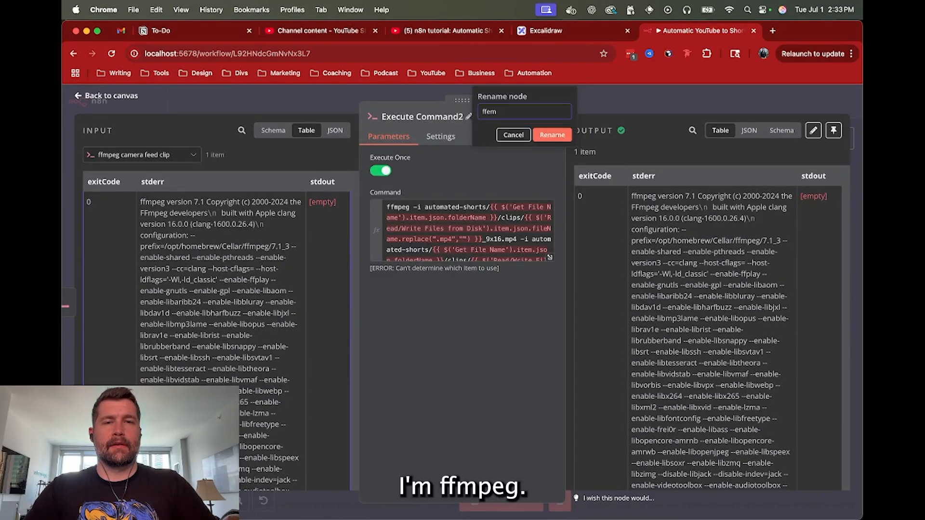
type("pg mobile clip")
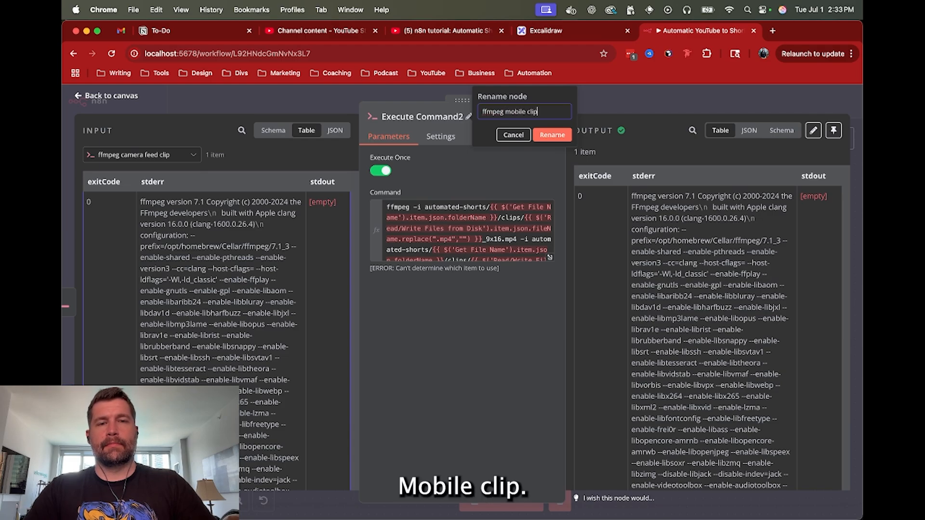
key("Return")
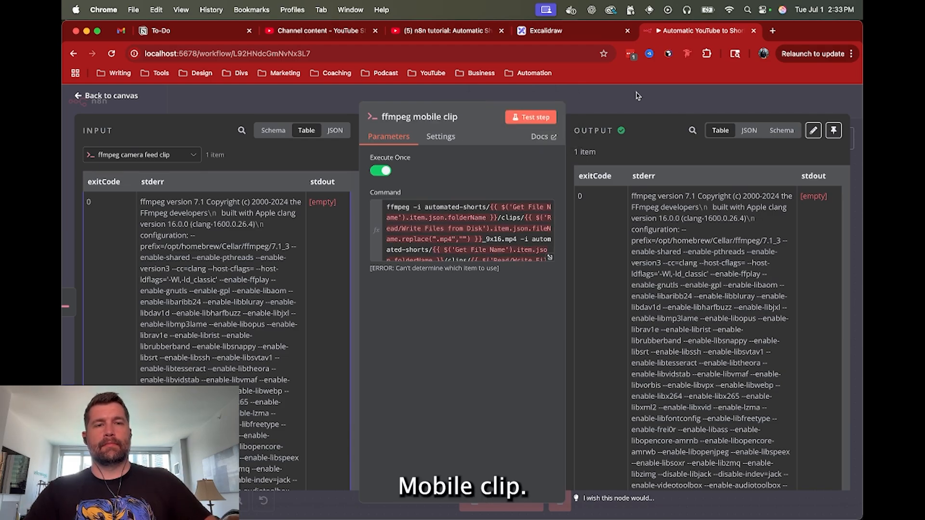
left_click(639, 97)
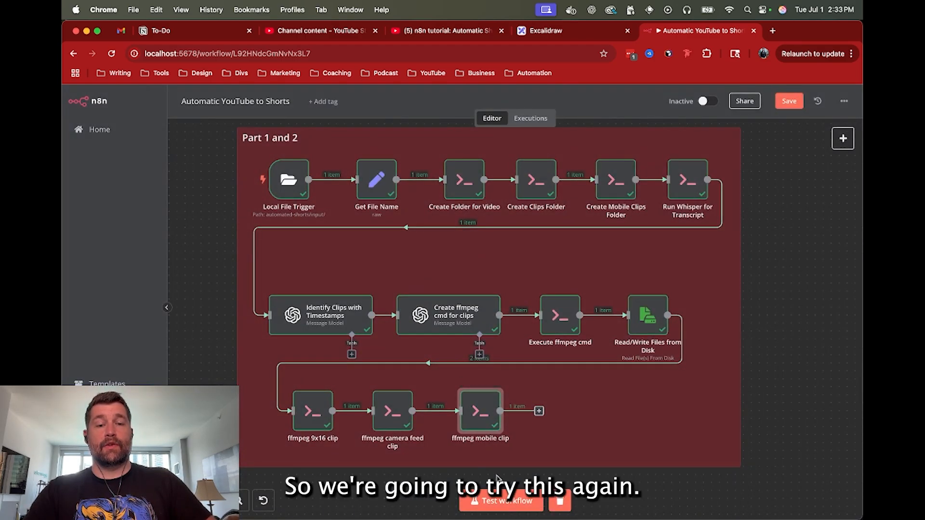
Switch to Finder and move the test-video1 folder in automated-shorts to the Trash.
key("super+Tab")
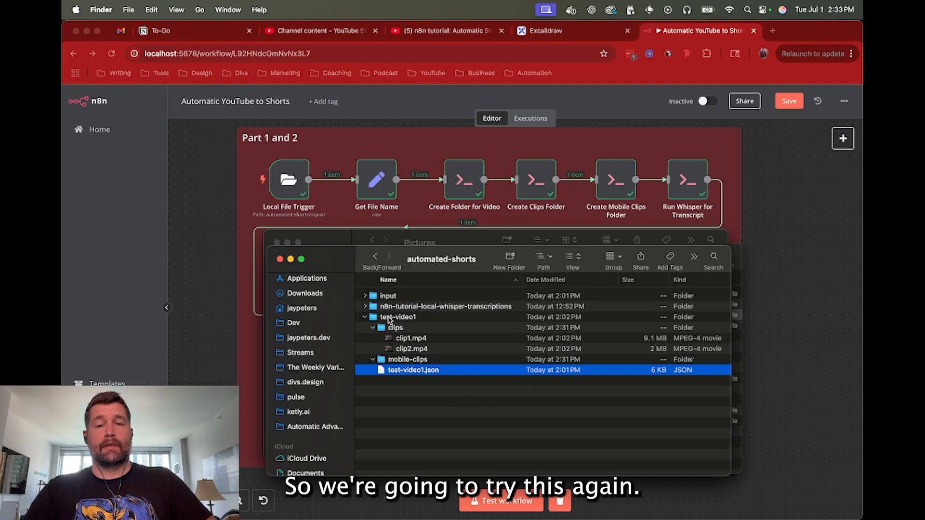
left_click(365, 317)
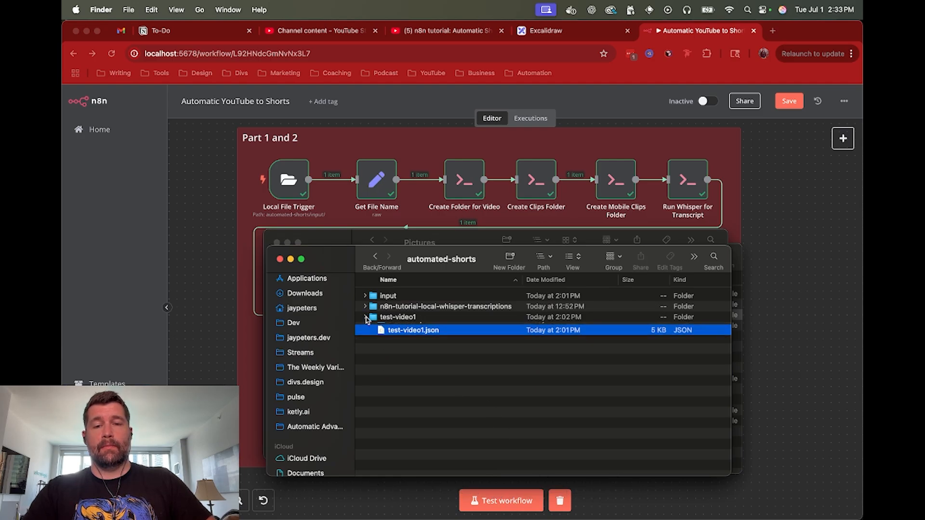
left_click(390, 320)
left_click(365, 317)
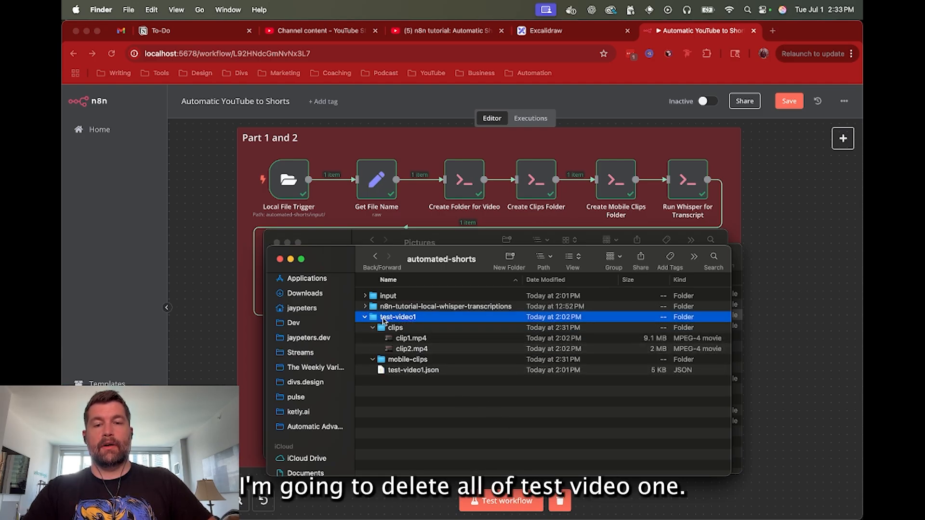
right_click(385, 318)
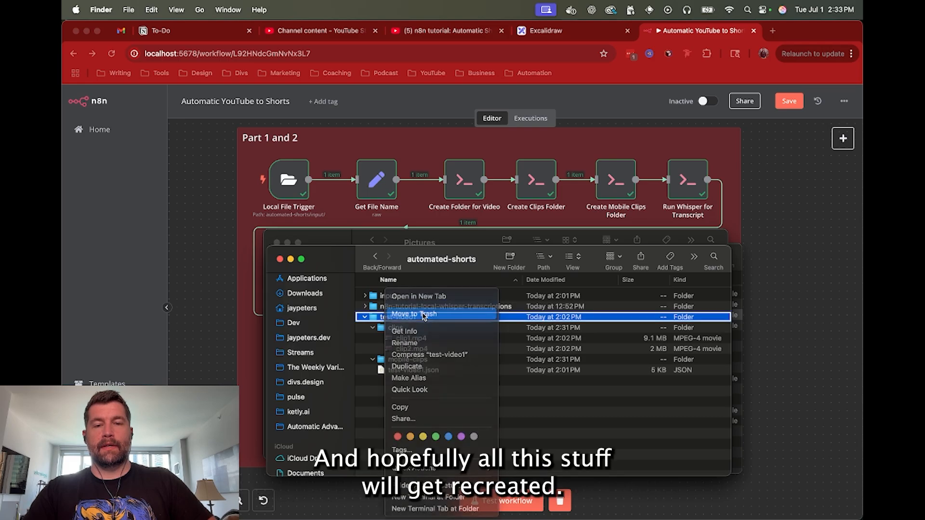
left_click(405, 313)
Move test-video1.mp4 out of the input folder into automated-shorts, switch to Chrome, and start a test run of the whole workflow.
left_click(366, 295)
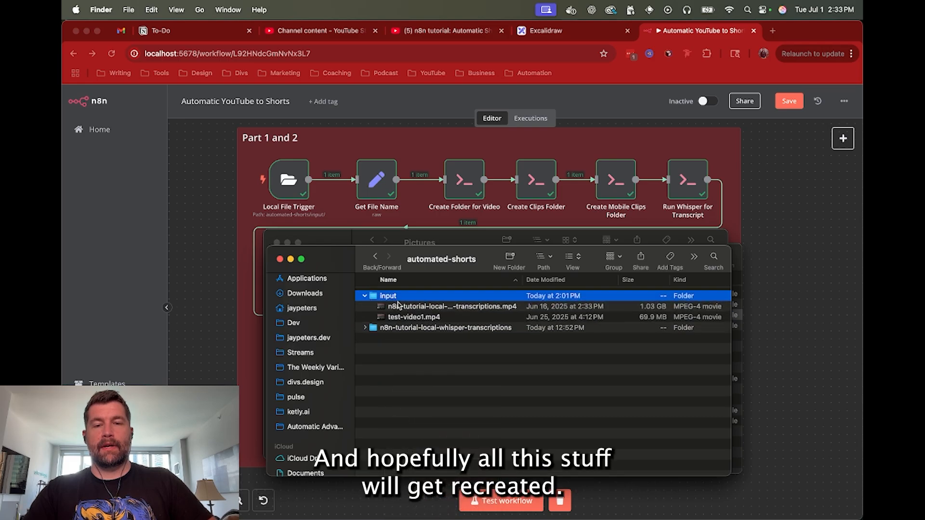
left_click_drag(400, 316, 416, 354)
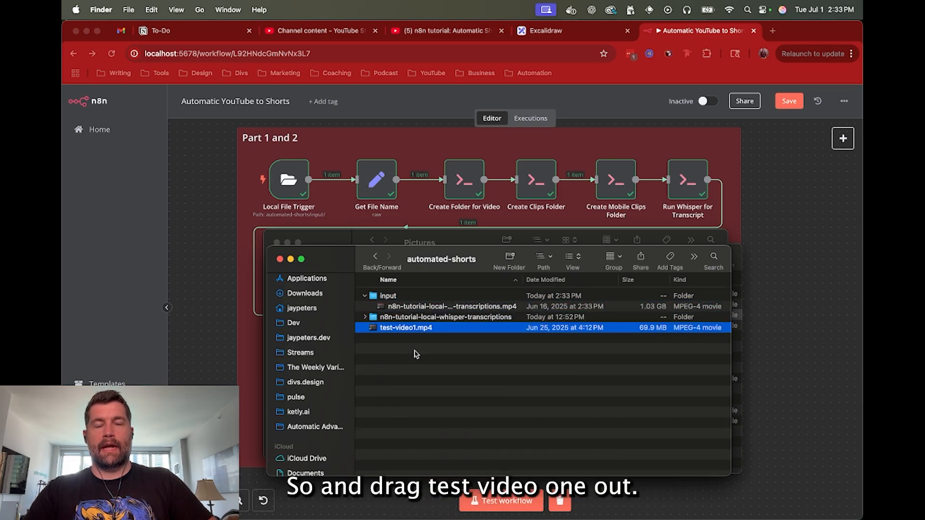
key("super+Tab")
left_click(492, 502)
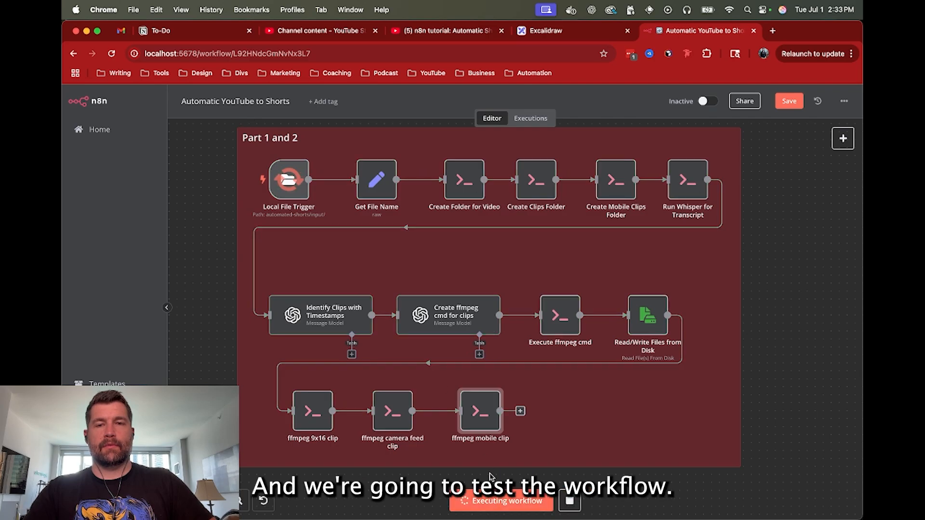
Switch to Finder and move test-video1.mp4 from automated-shorts into the input folder to trigger the waiting workflow.
key("super+Tab")
left_click_drag(397, 327, 404, 299)
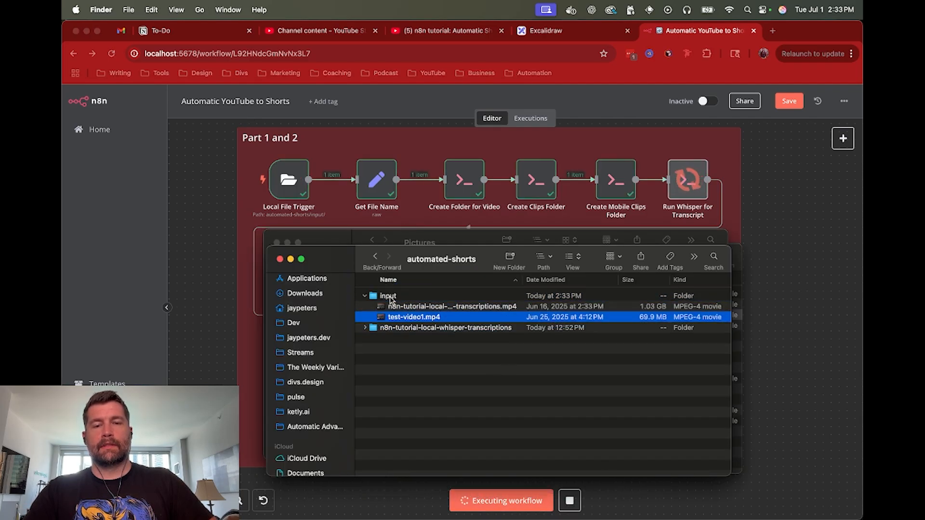
key("super+Tab")
key("super+Tab")
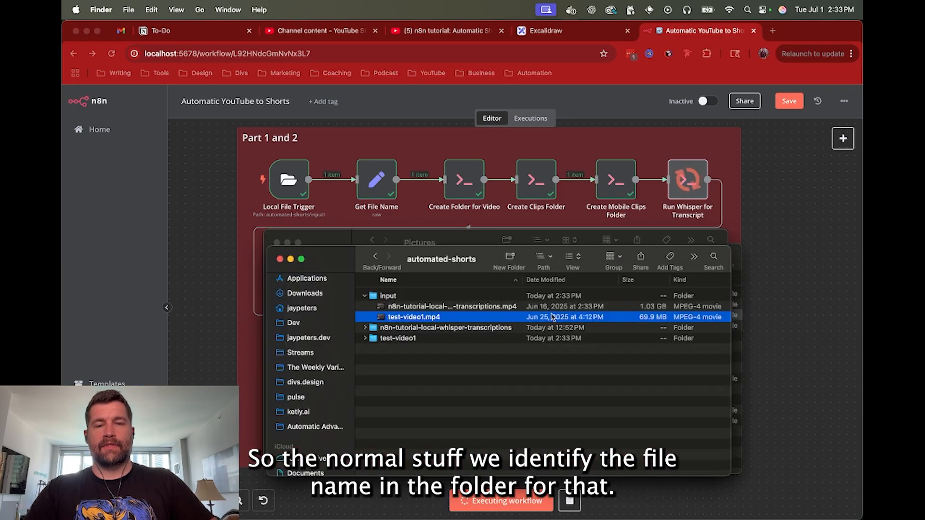
Expand the generated test-video1 folder with its clips and mobile-clips subfolders and check which files the run produced.
left_click(365, 338)
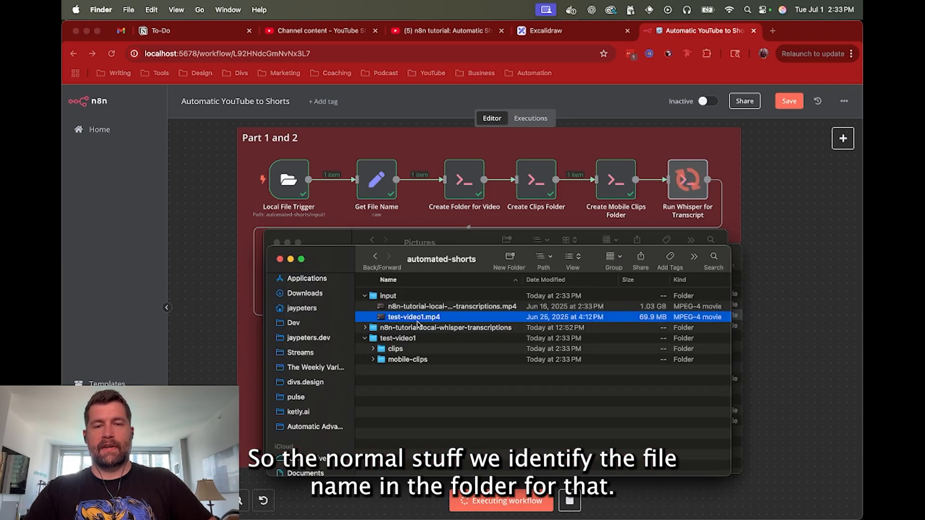
left_click(406, 361)
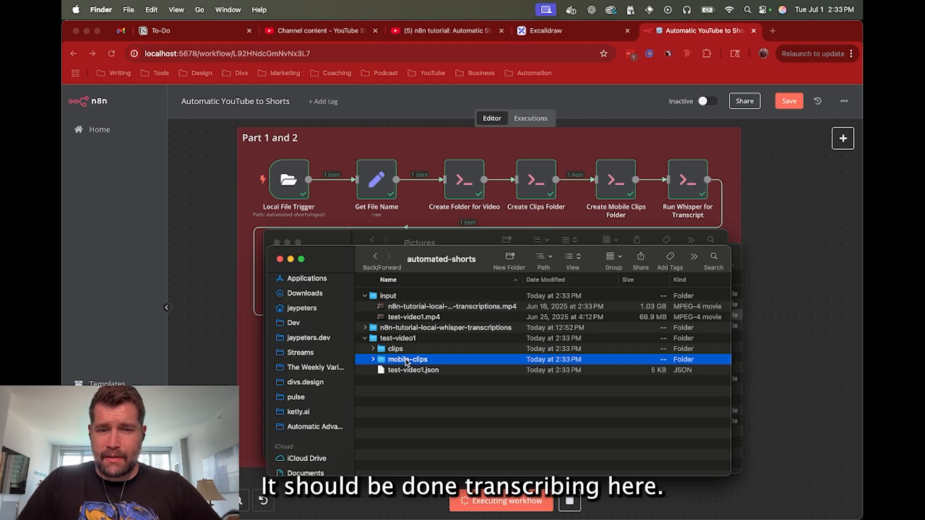
left_click(408, 371)
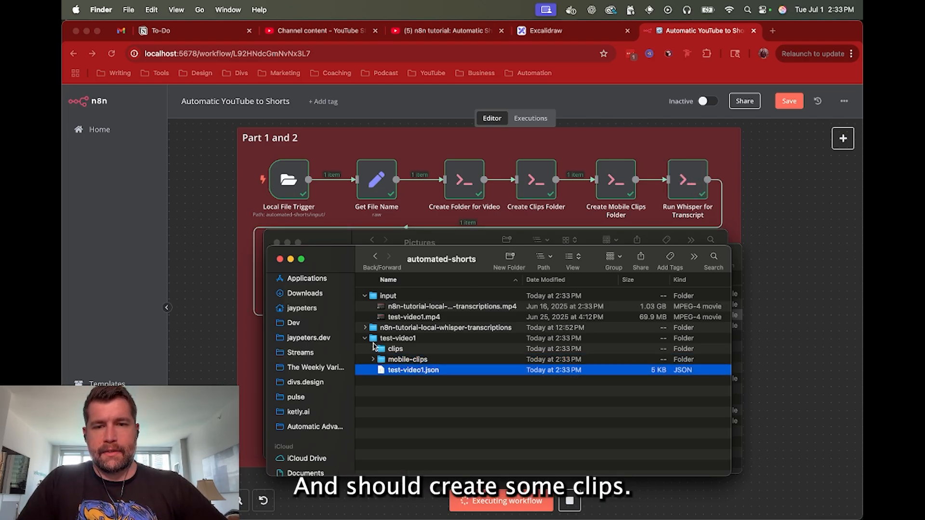
left_click(375, 349)
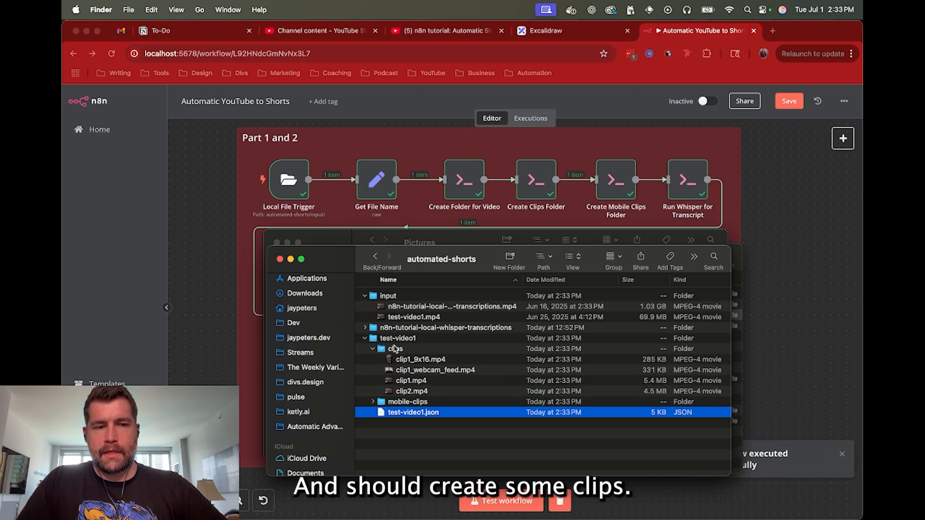
left_click(372, 402)
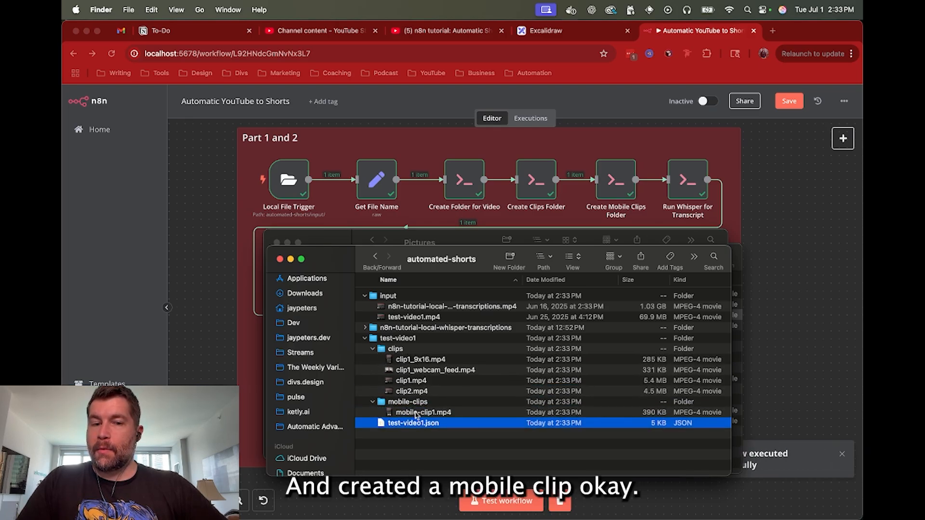
left_click(419, 416)
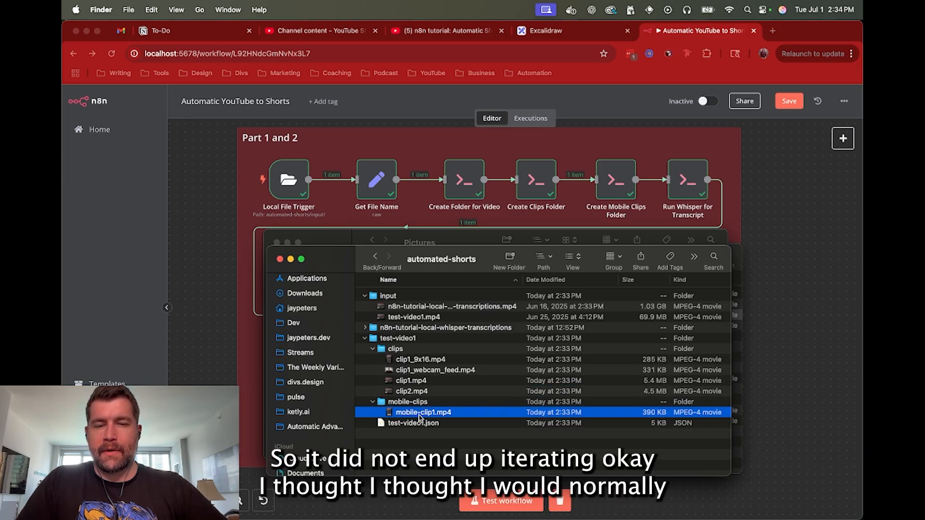
left_click(419, 392)
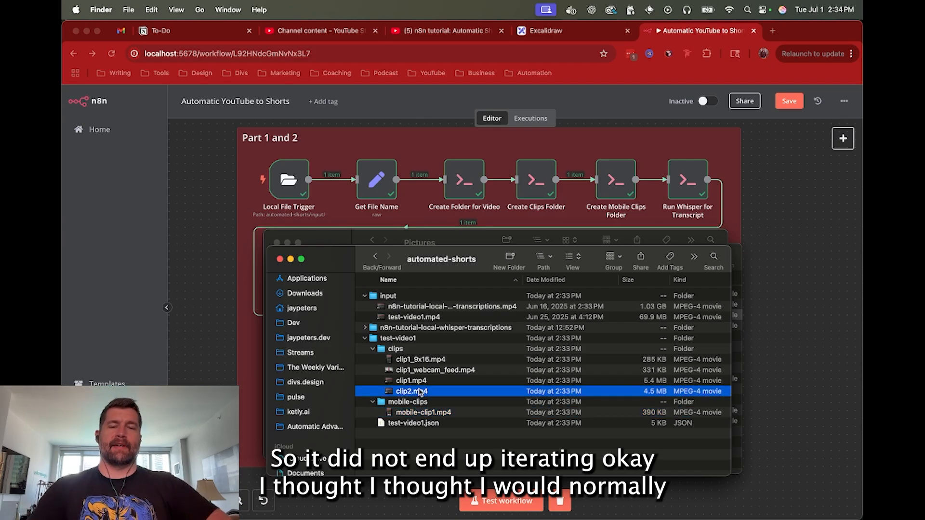
Switch to Chrome, inspect the Read/Write Files from Disk node's output in binary and table form, and return to the canvas.
left_click(800, 281)
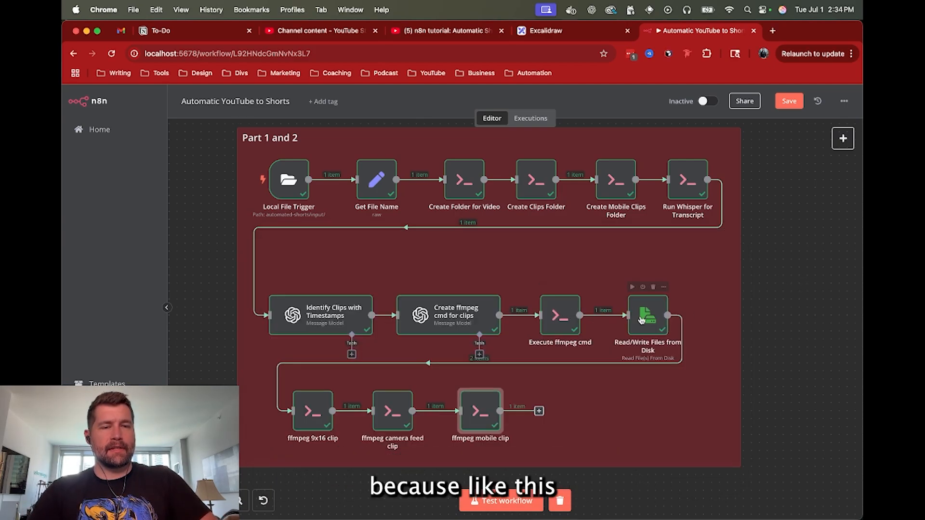
double_click(646, 322)
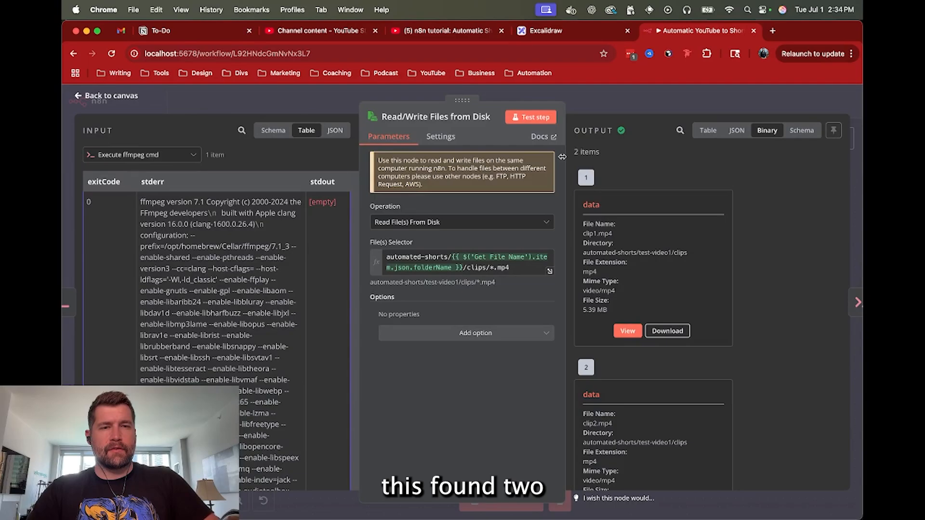
scroll(641, 174, "down", 3)
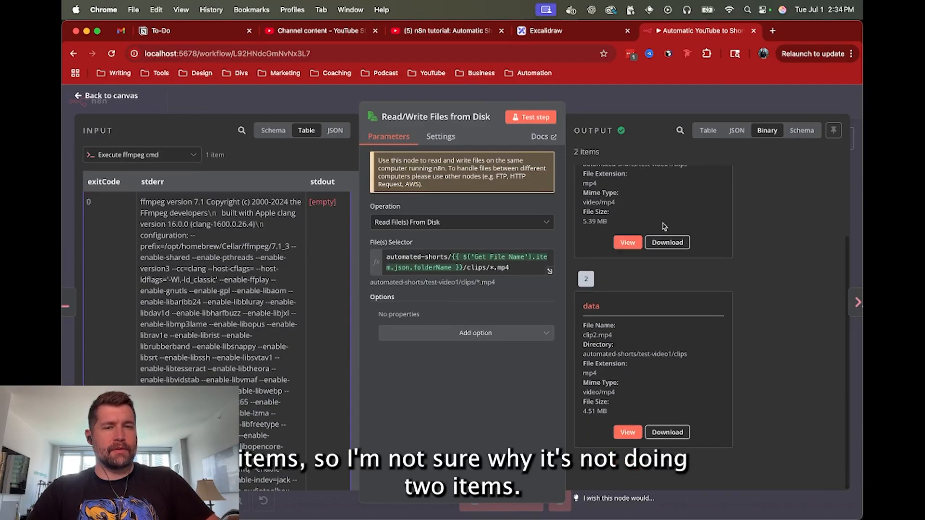
scroll(660, 227, "up", 3)
left_click(711, 132)
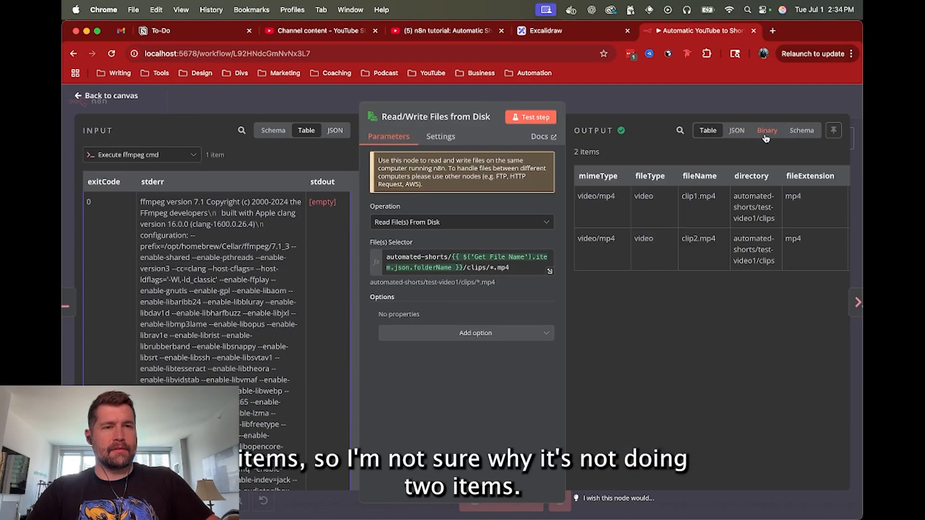
left_click(766, 131)
key("Escape")
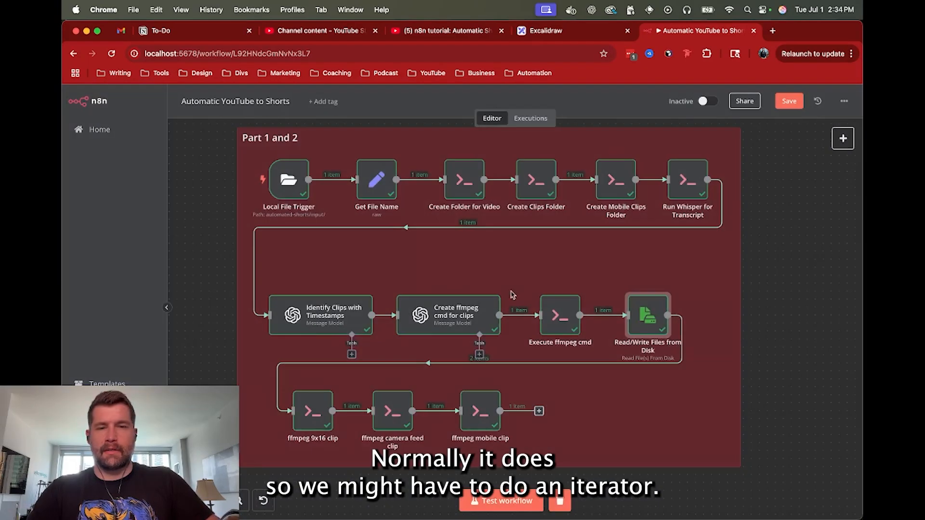
Inspect the ffmpeg 9x16 clip node's input schema and execution settings, and return to the canvas.
double_click(311, 412)
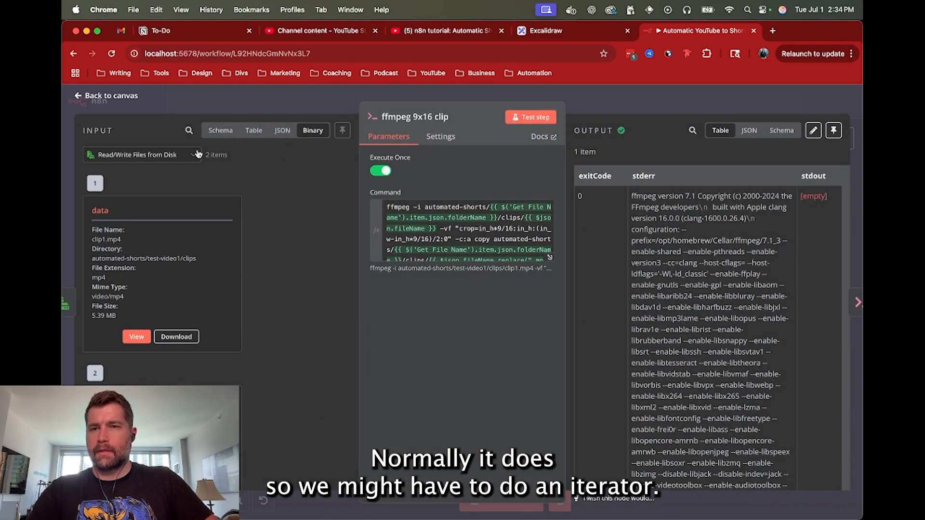
left_click(219, 130)
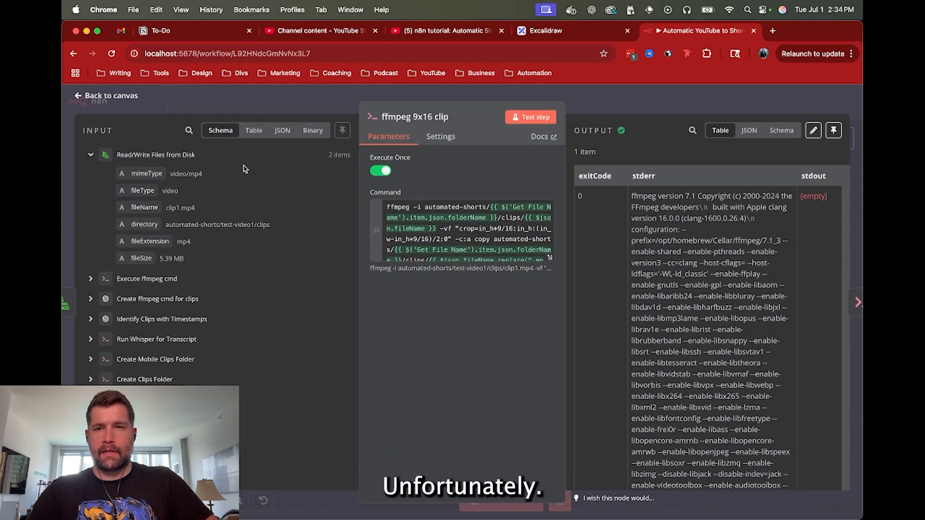
left_click(440, 138)
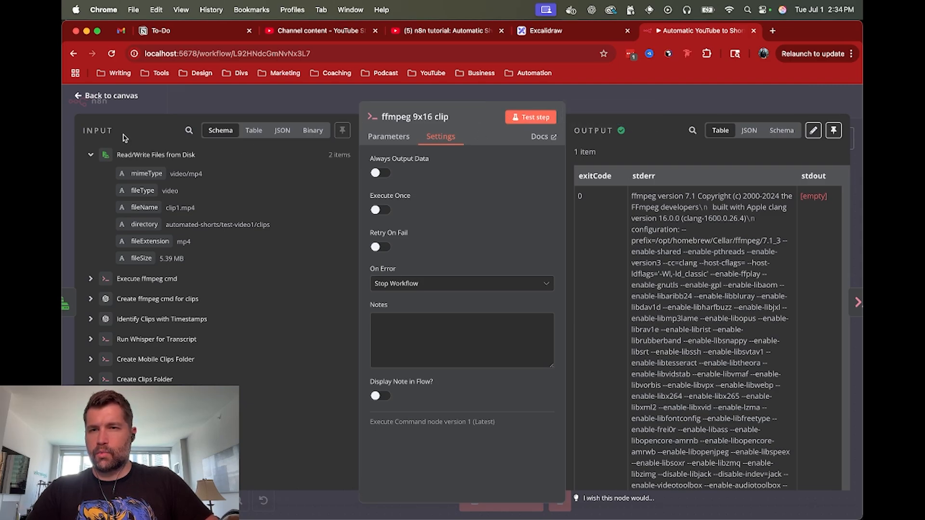
left_click(666, 102)
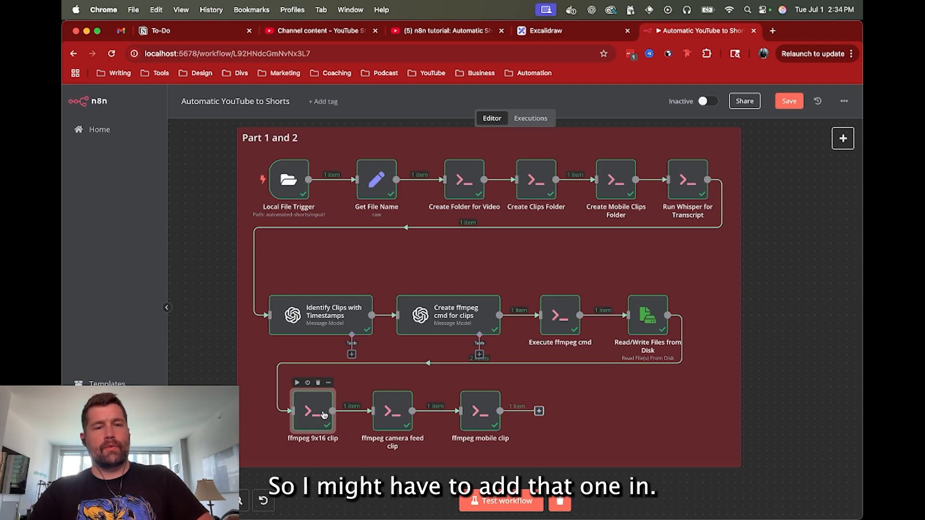
Remove the connection from Read/Write Files from Disk to ffmpeg 9x16 clip and add a Loop Over Items node after Read/Write Files from Disk.
mouse_move(682, 318)
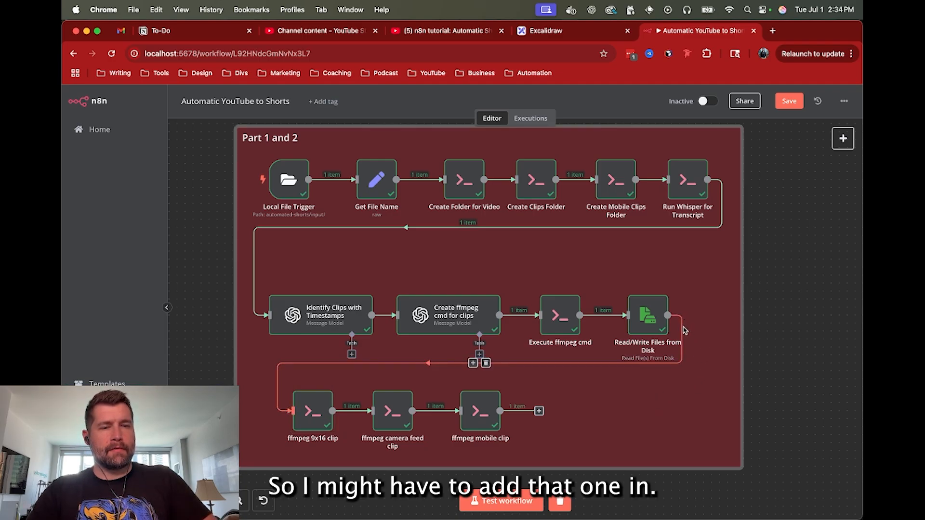
left_click(486, 363)
left_click(706, 315)
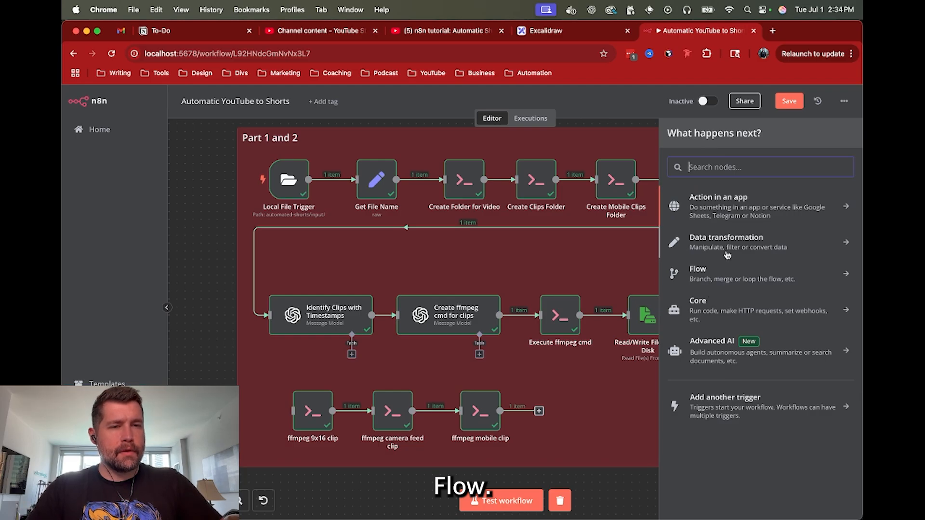
left_click(725, 277)
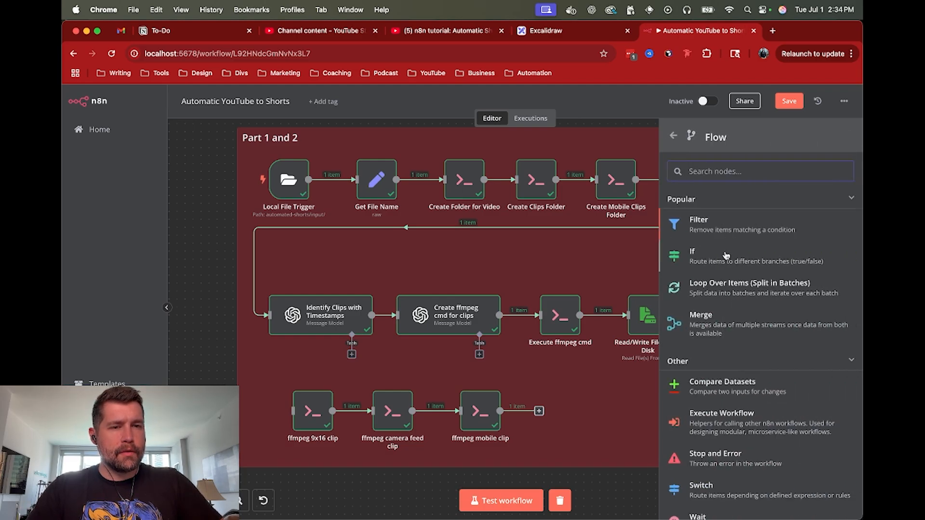
left_click(749, 287)
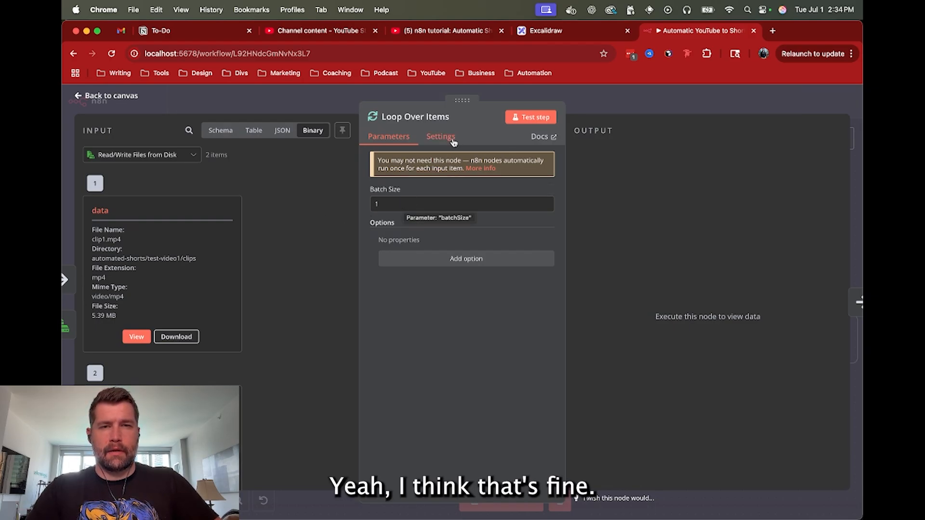
Test the Loop Over Items node with batch size 1, check its loop branch output, and return to the canvas.
left_click(532, 119)
left_click(696, 156)
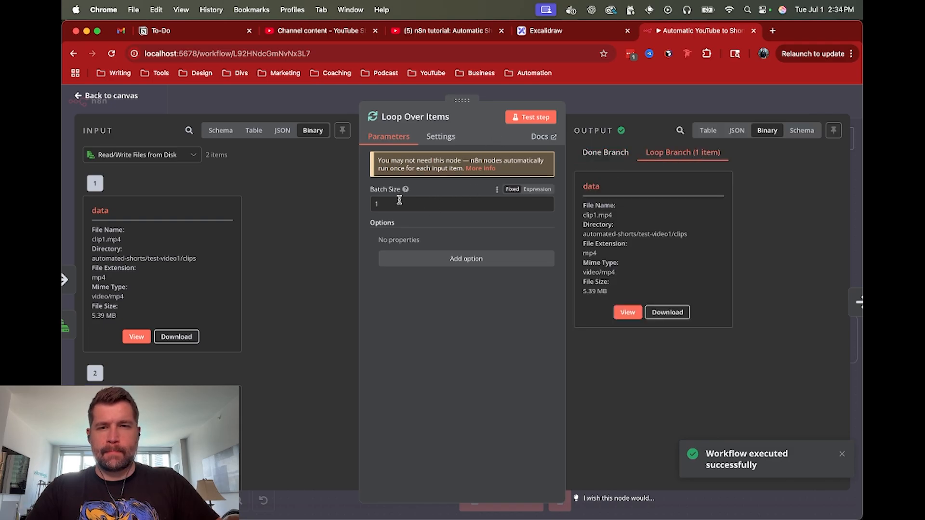
left_click(651, 104)
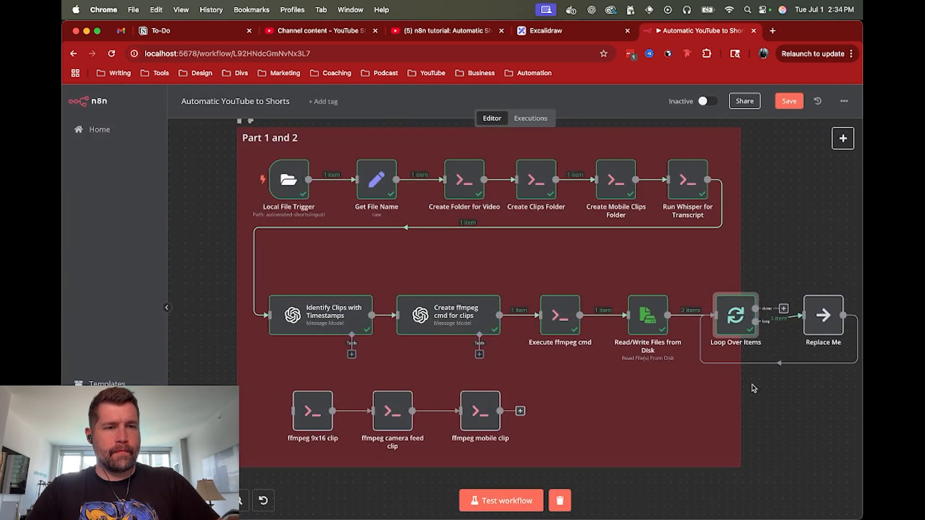
Move the Replace Me placeholder node below and beside the Loop Over Items node.
left_click_drag(815, 328, 815, 431)
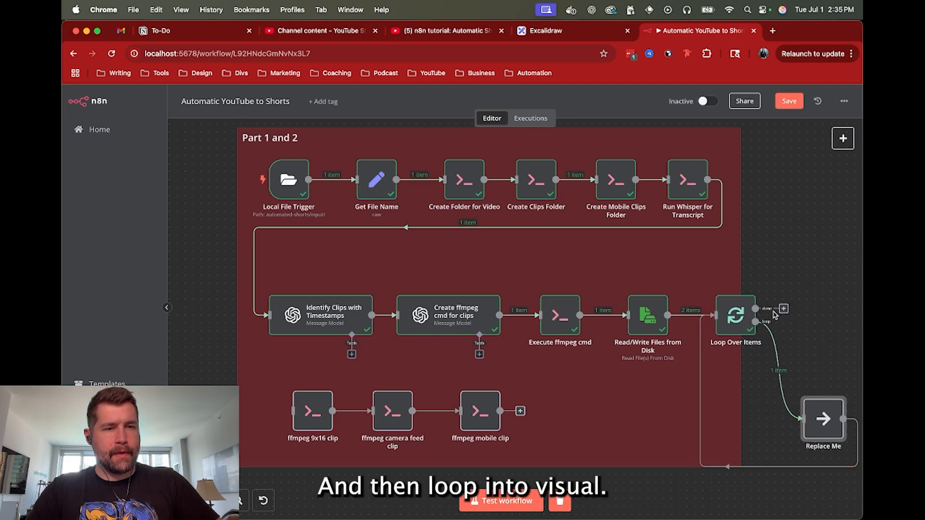
left_click_drag(816, 432, 795, 421)
scroll(610, 411, "right", 5)
scroll(610, 411, "down", 4)
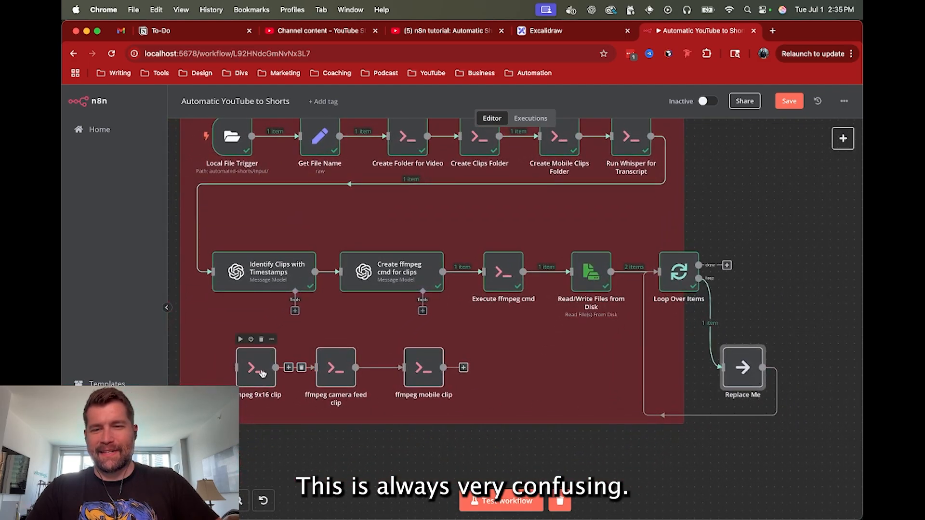
Try to move the three ffmpeg clip nodes together beneath the Loop Over Items node, and undo the move.
left_click(256, 368)
left_click(336, 367)
left_click(417, 368)
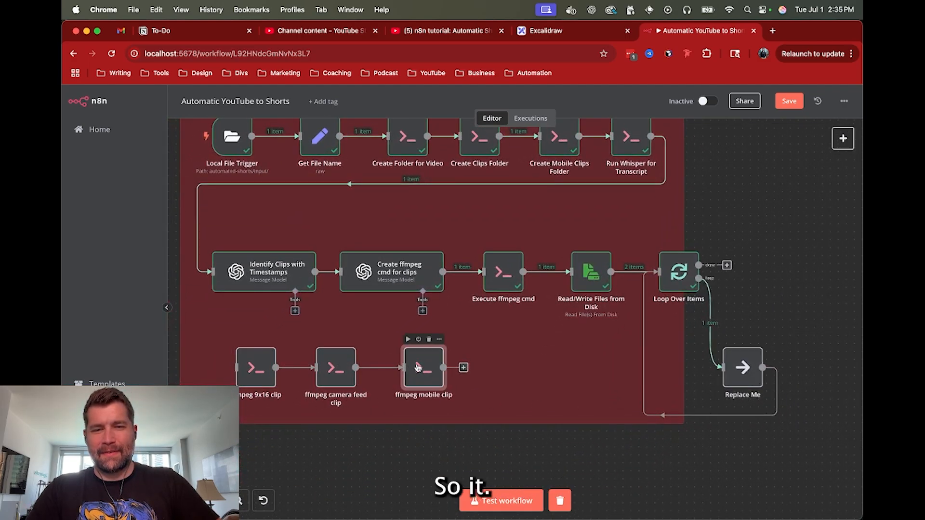
left_click(227, 351)
left_click(255, 380)
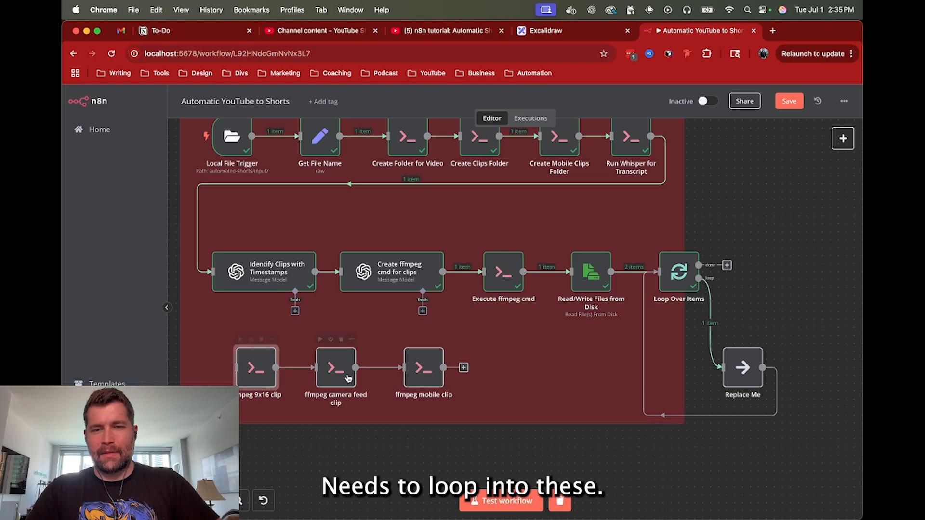
left_click(350, 379, "shift")
left_click(431, 380)
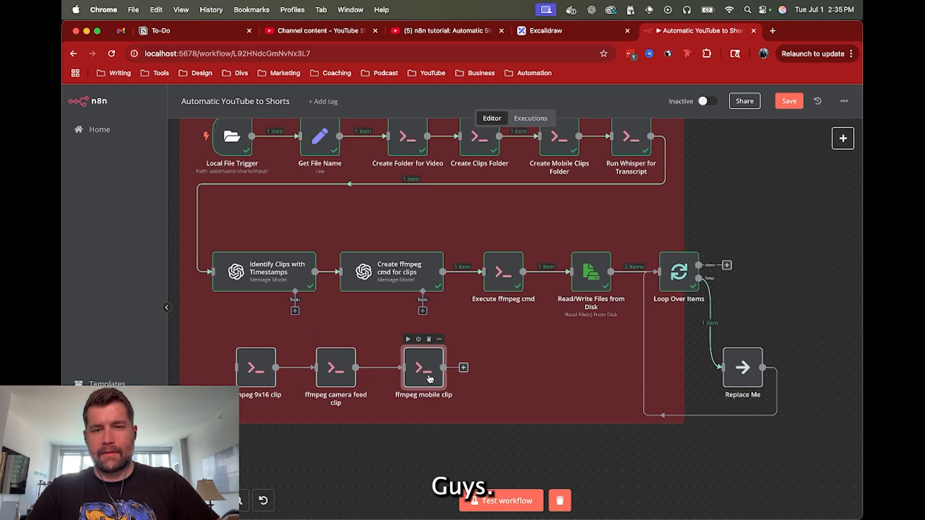
left_click(329, 367, "shift")
left_click(252, 367, "shift")
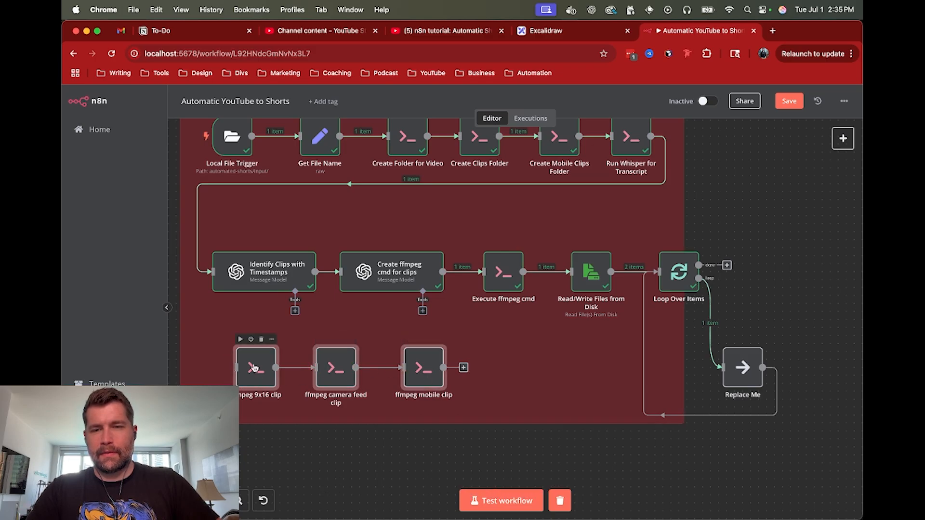
left_click_drag(446, 362, 859, 366)
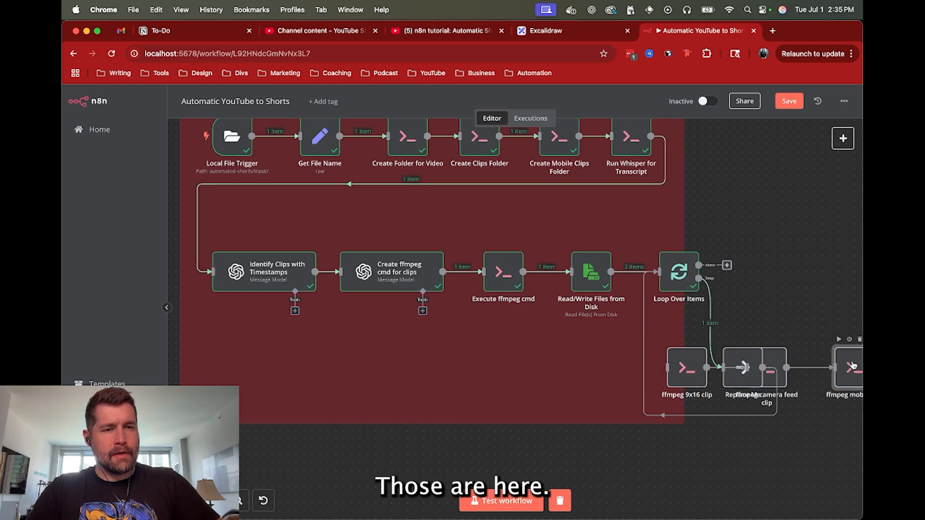
scroll(783, 306, "right", 2)
scroll(782, 306, "right", 3)
scroll(782, 306, "down", 2)
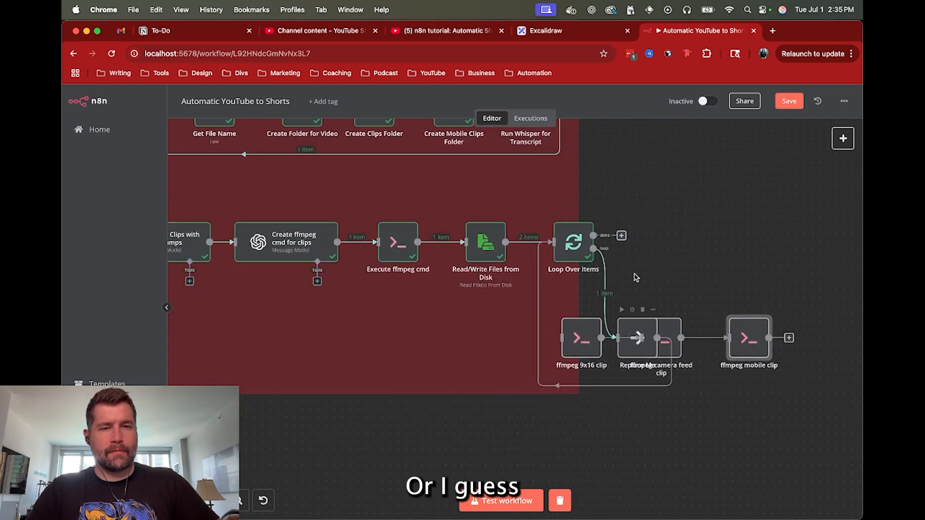
key("super+z")
Move the Loop Over Items node down to the start of the ffmpeg row, just before ffmpeg 9x16 clip.
left_click_drag(573, 241, 406, 343)
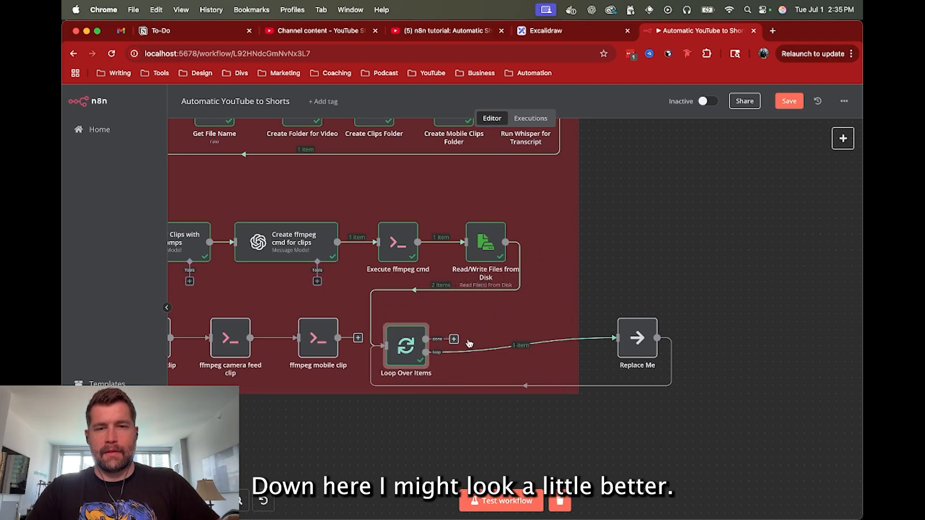
scroll(469, 343, "left", 3)
scroll(469, 343, "down", 1)
left_click_drag(561, 341, 233, 342)
Delete the Replace Me placeholder node and the leftover connection looping Loop Over Items back to itself.
left_click(792, 330)
key("Delete")
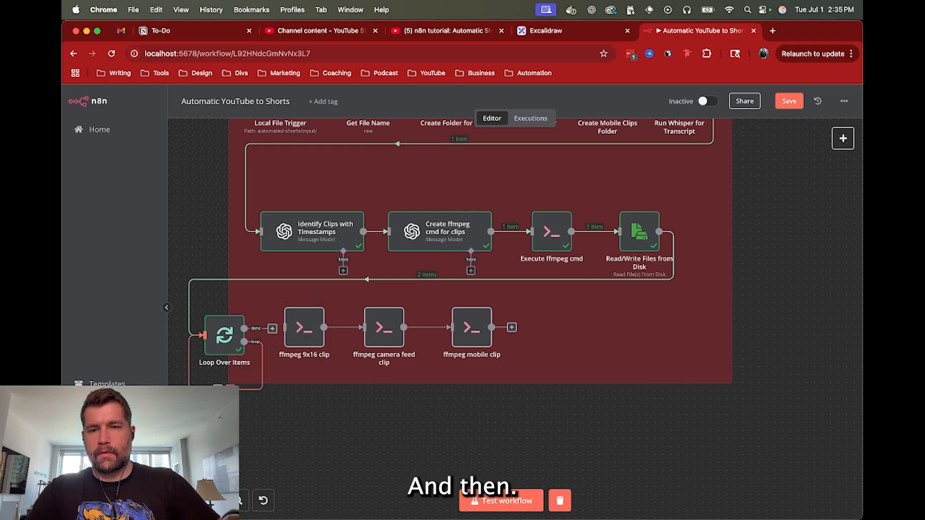
left_click(231, 389)
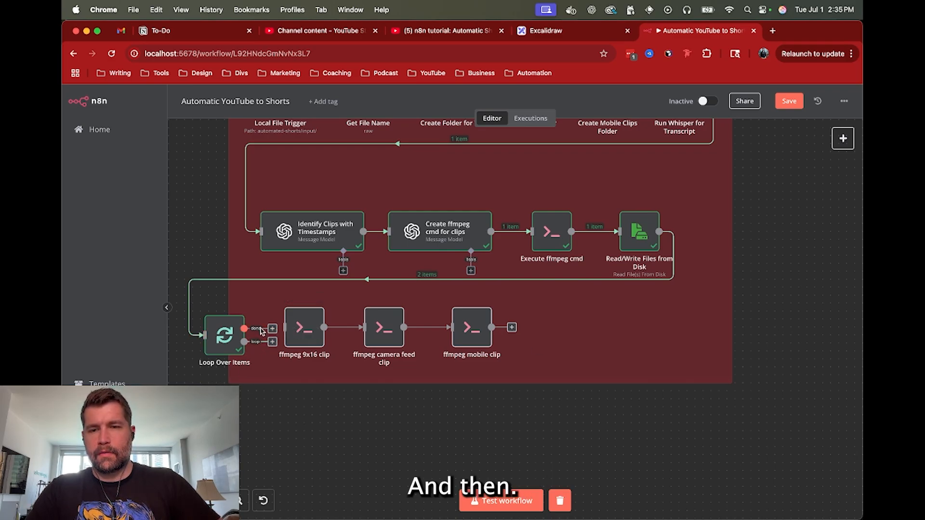
Connect the loop output of Loop Over Items to ffmpeg 9x16 clip and ffmpeg mobile clip back to Loop Over Items, spacing out the row.
left_click(304, 328)
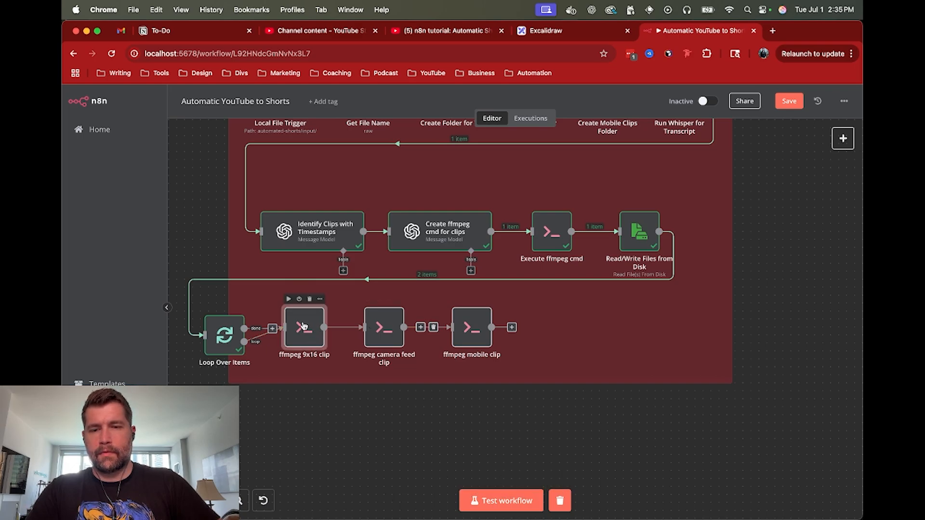
left_click(383, 325)
left_click(297, 326, "shift")
left_click(465, 335, "shift")
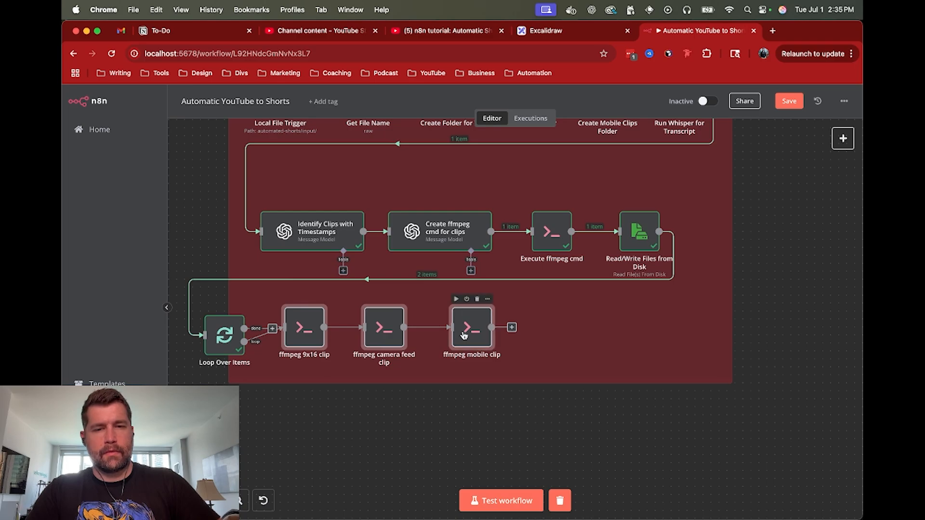
left_click_drag(468, 335, 295, 331)
left_click(555, 346)
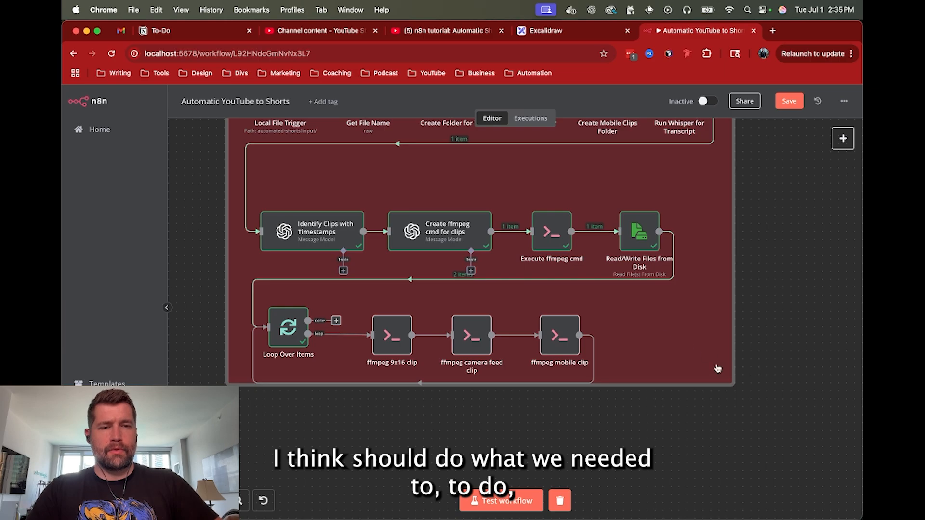
scroll(667, 345, "down", 1)
scroll(668, 345, "up", 5)
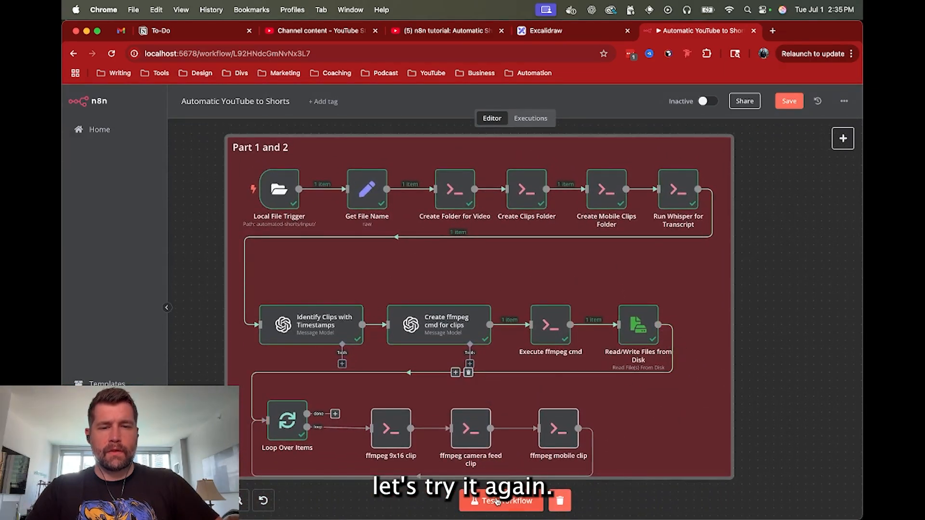
Switch to Finder, delete the test-video1 output folder, and move test-video1.mp4 out of input into automated-shorts.
key("super+Tab")
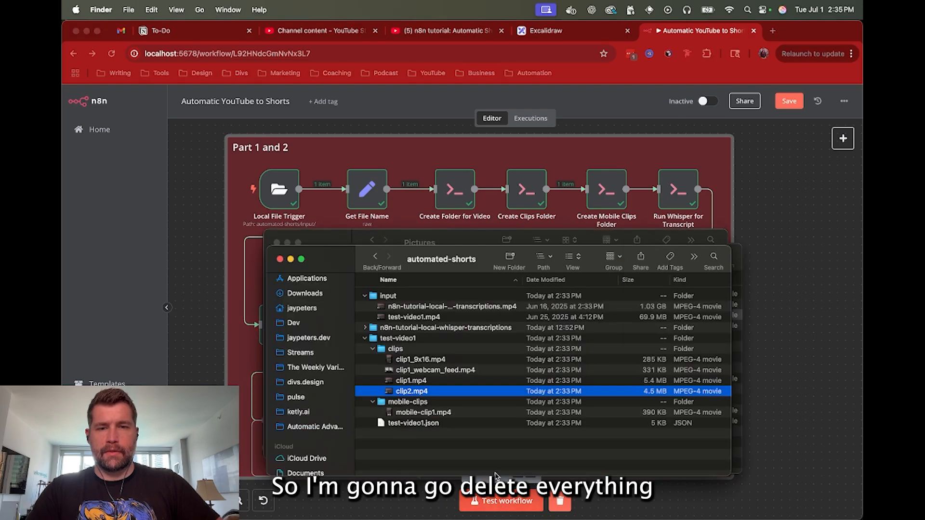
left_click(366, 339)
left_click(392, 338)
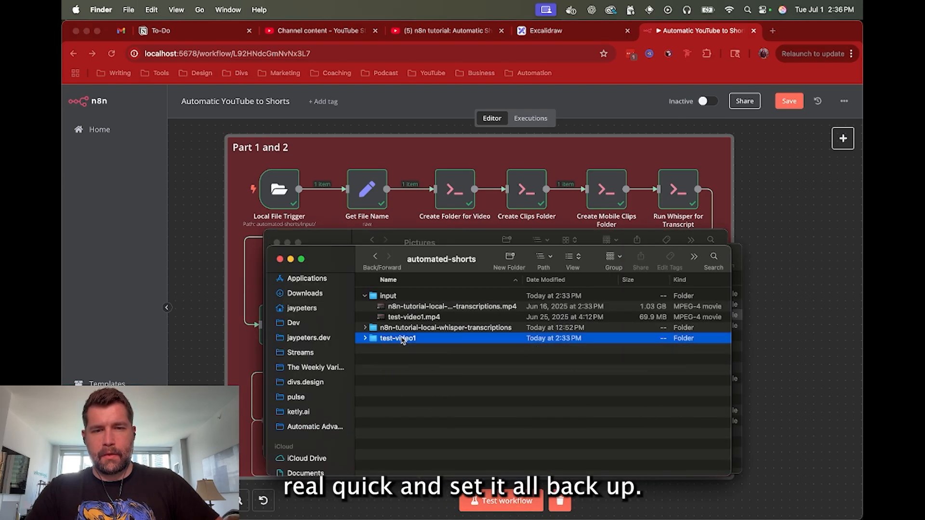
right_click(404, 338)
left_click(447, 314)
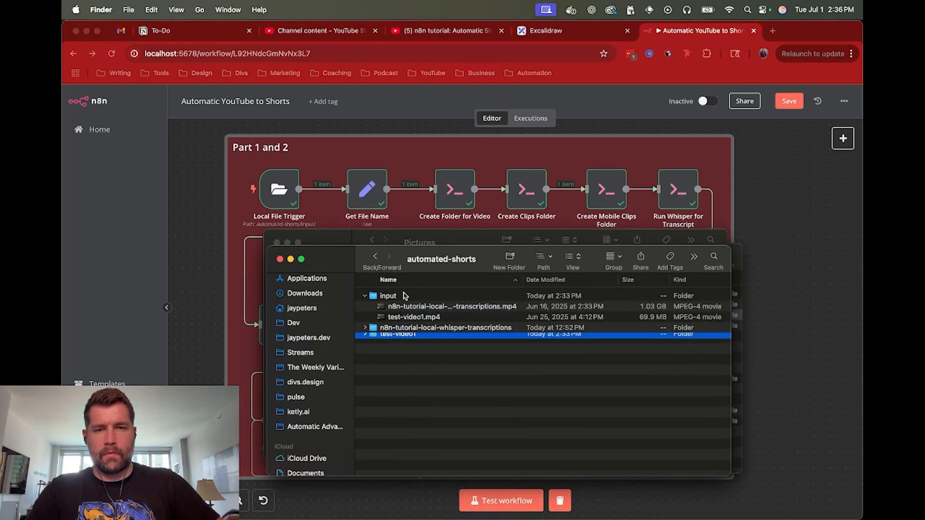
left_click_drag(392, 317, 403, 361)
left_click(364, 297)
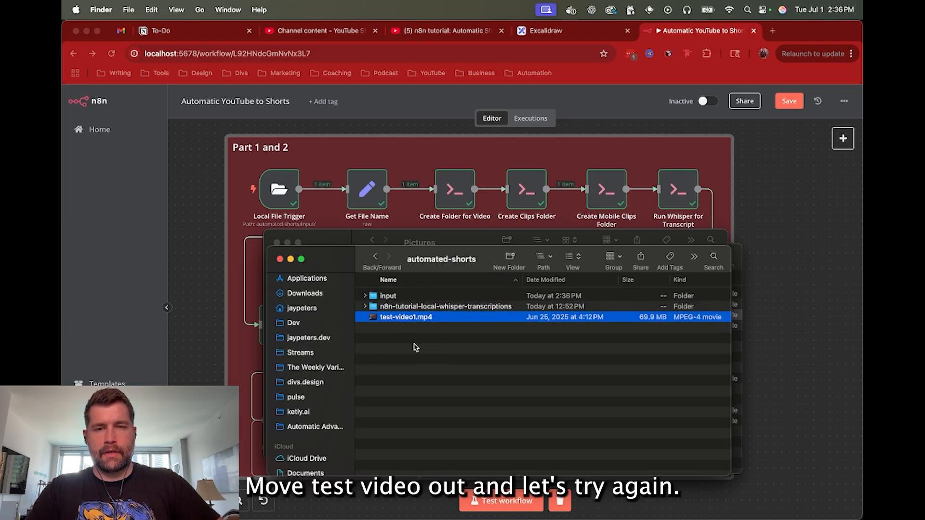
Start a test run of the workflow in Chrome and trigger it by moving test-video1.mp4 into the input folder in Finder.
key("super+Tab")
left_click(501, 501)
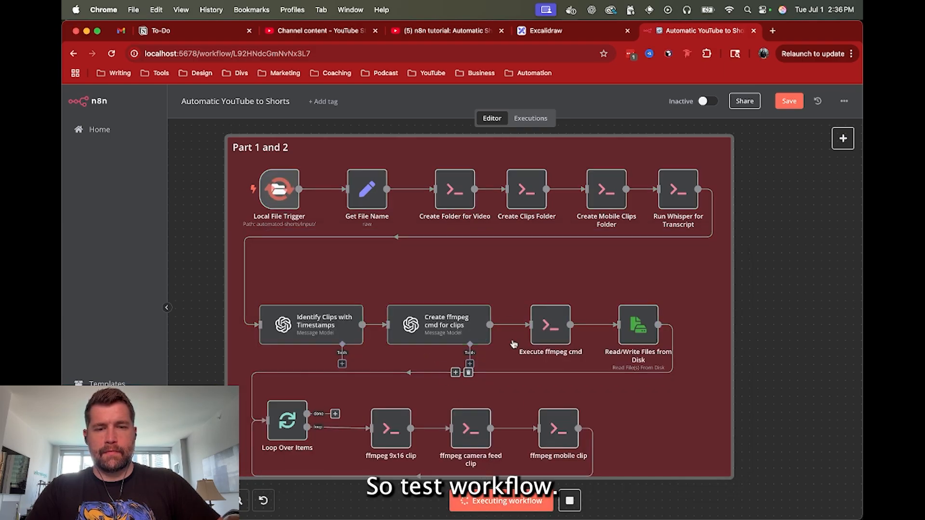
key("super+Tab")
left_click_drag(422, 319, 390, 300)
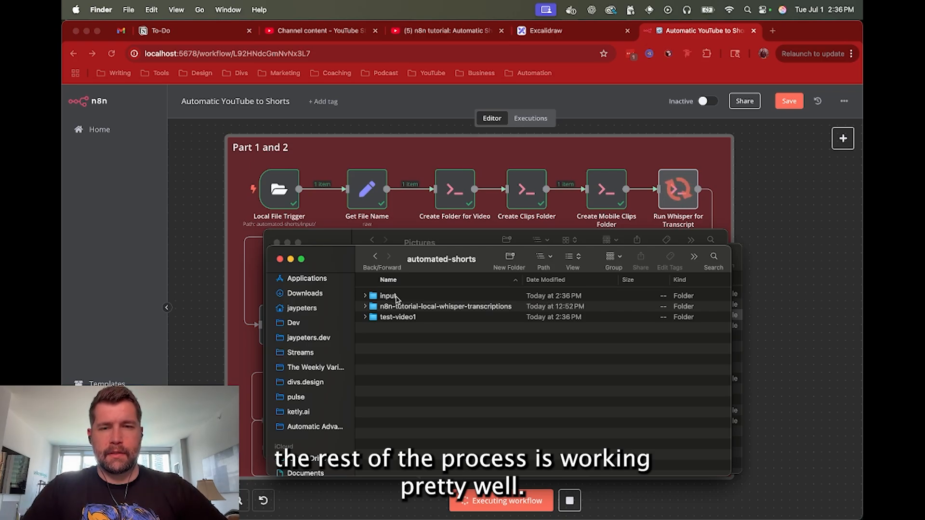
Switch to OBS to check the elapsed recording time.
key("super+Tab")
key("super+Tab")
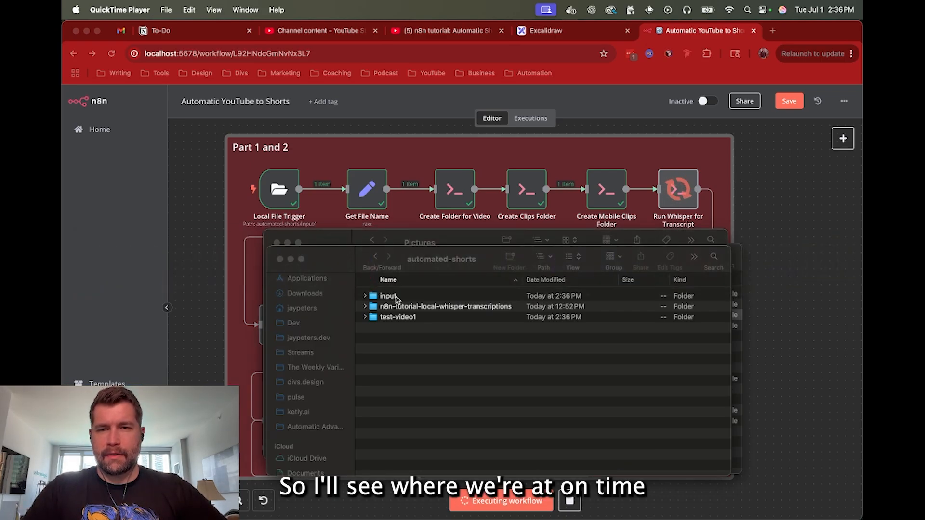
key("super+Tab")
key("super+Tab")
key("super+Tab")
key("super+Tab")
key("super+Tab")
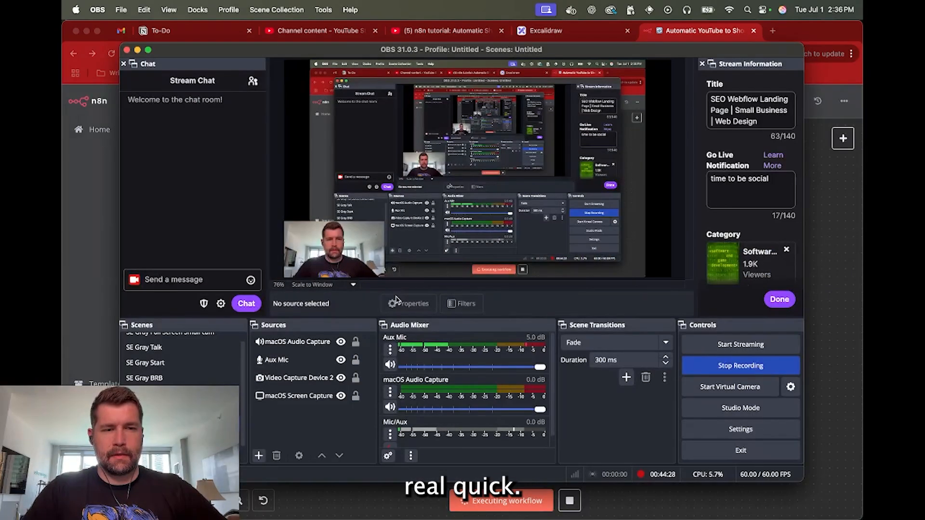
Switch back to Chrome and examine the workflow's execution through the Loop Over Items and ffmpeg nodes.
key("super+Tab")
key("super+Tab")
key("super+Tab")
key("super+Tab")
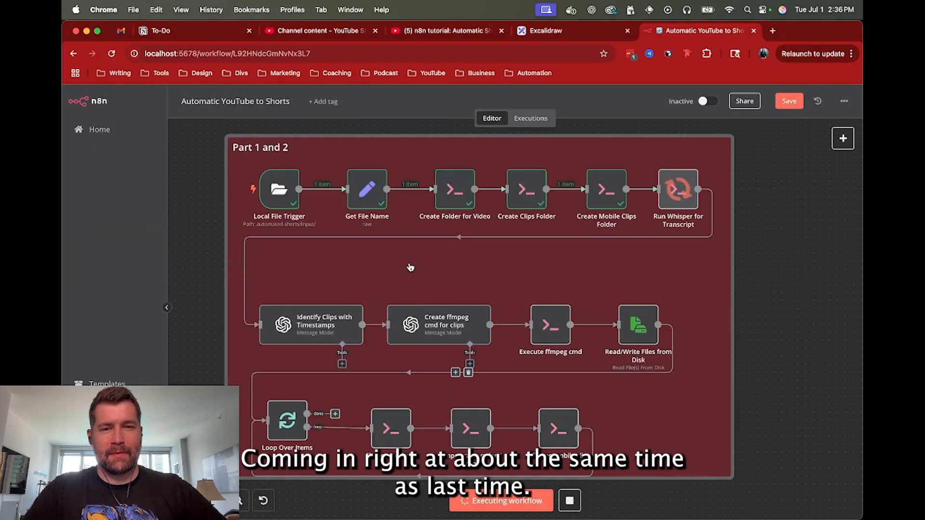
scroll(411, 267, "down", 2)
scroll(409, 265, "up", 1)
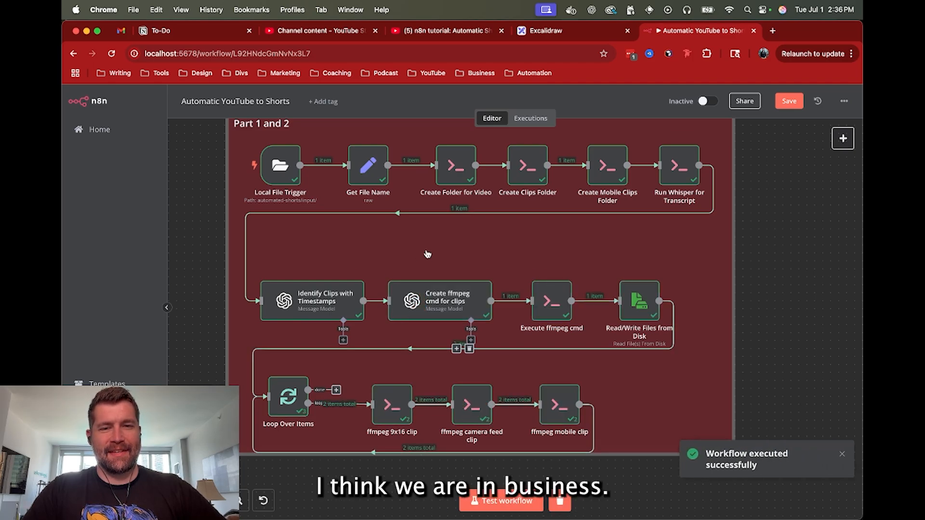
scroll(426, 253, "down", 1)
scroll(427, 254, "up", 1)
scroll(427, 254, "down", 1)
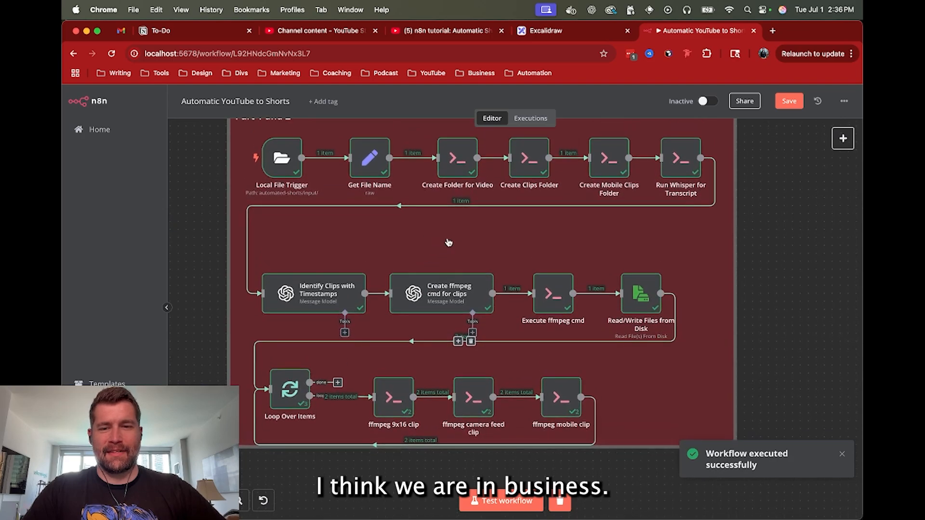
Switch to Finder and expand the test-video1 folder with its clips and mobile-clips subfolders to examine the generated files.
key("super+Tab")
key("Tab")
key("Tab")
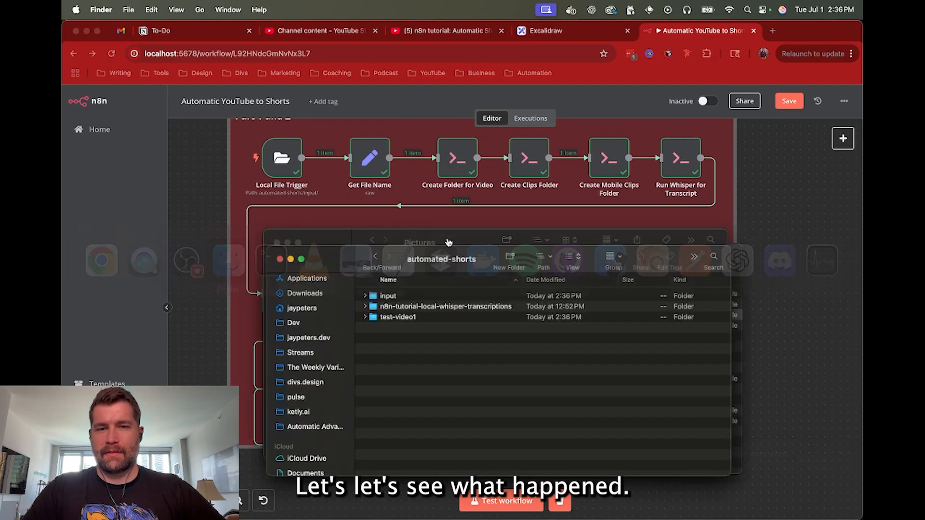
left_click(398, 319)
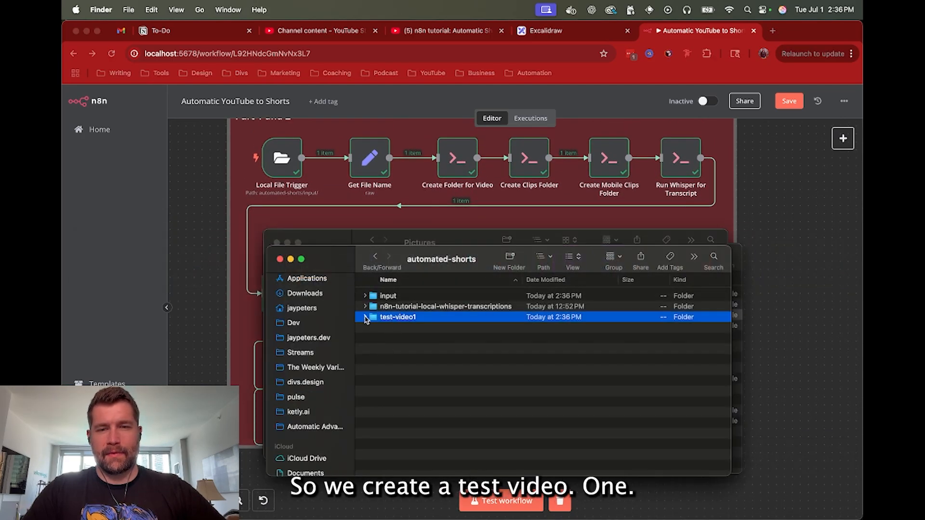
left_click(365, 318)
left_click(394, 329)
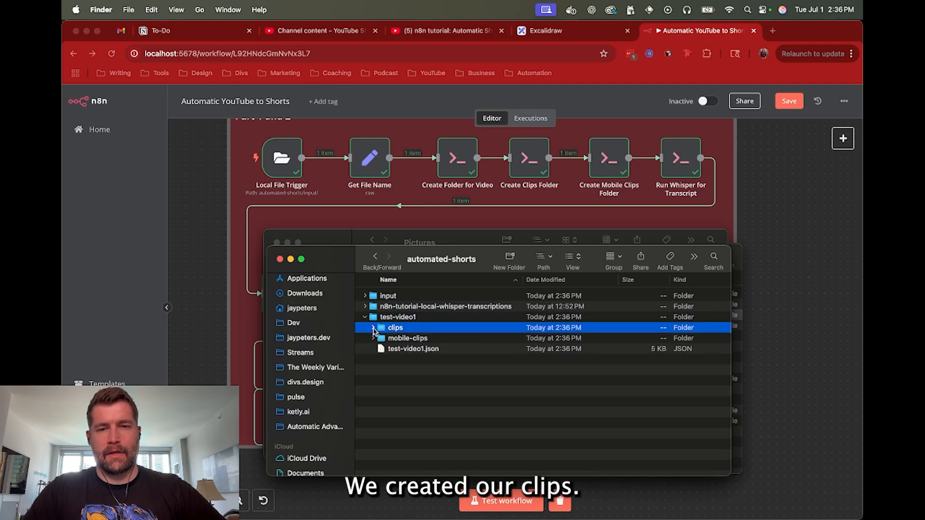
left_click(373, 328)
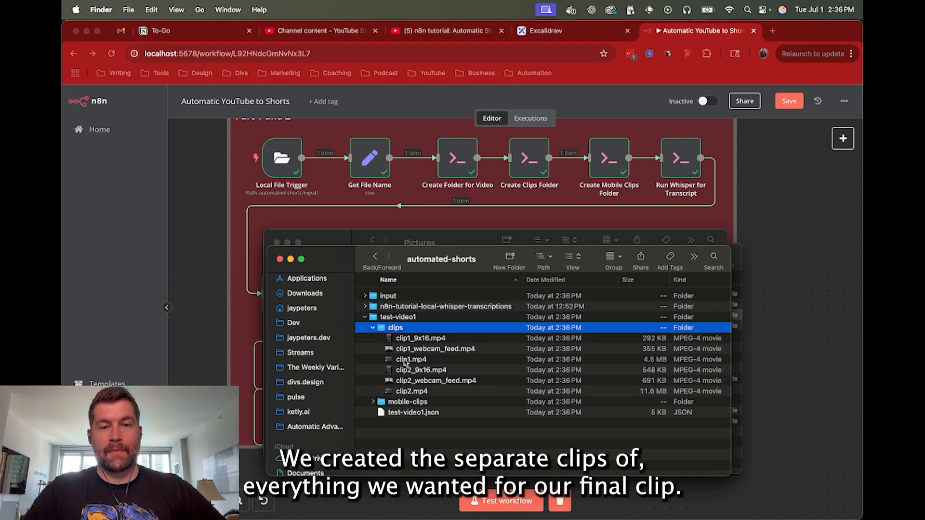
left_click(374, 403)
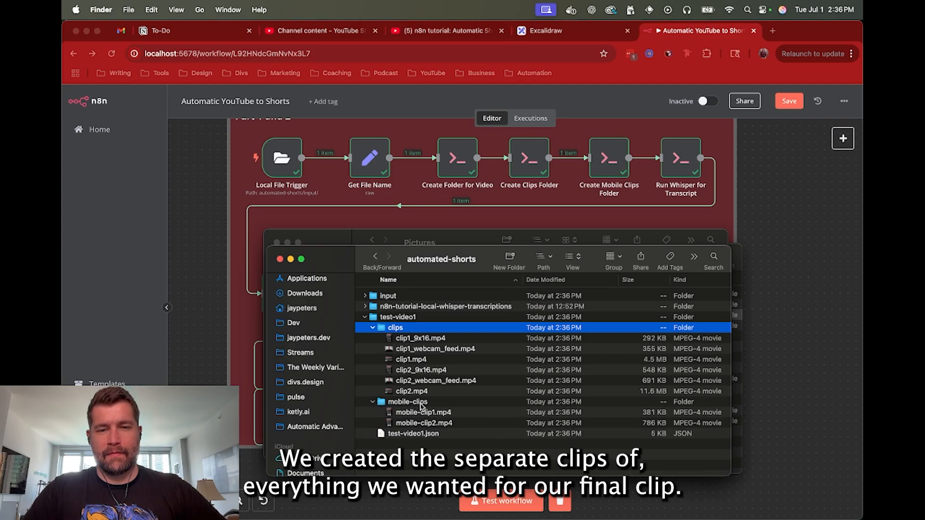
Play mobile-clip1.mp4 in QuickTime Player to review it, then pause and close it.
left_click(422, 413)
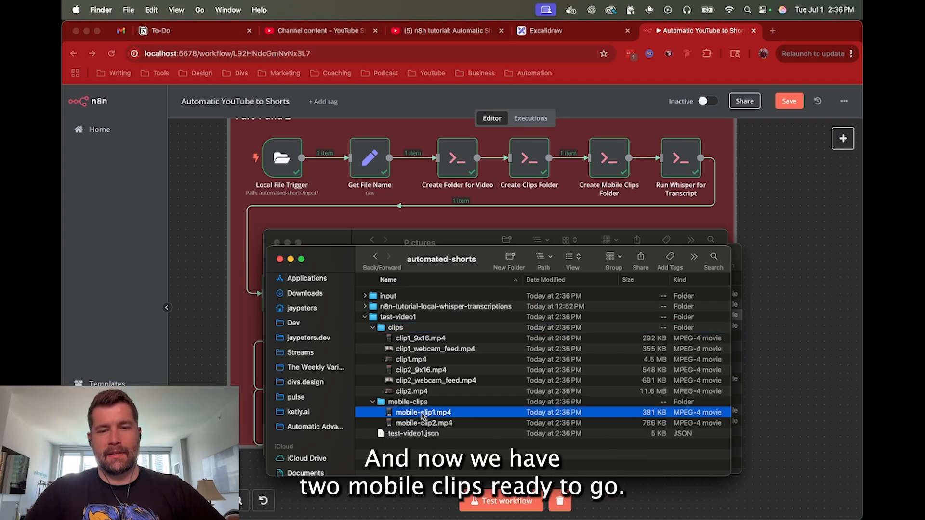
left_click(423, 422)
left_click(421, 415)
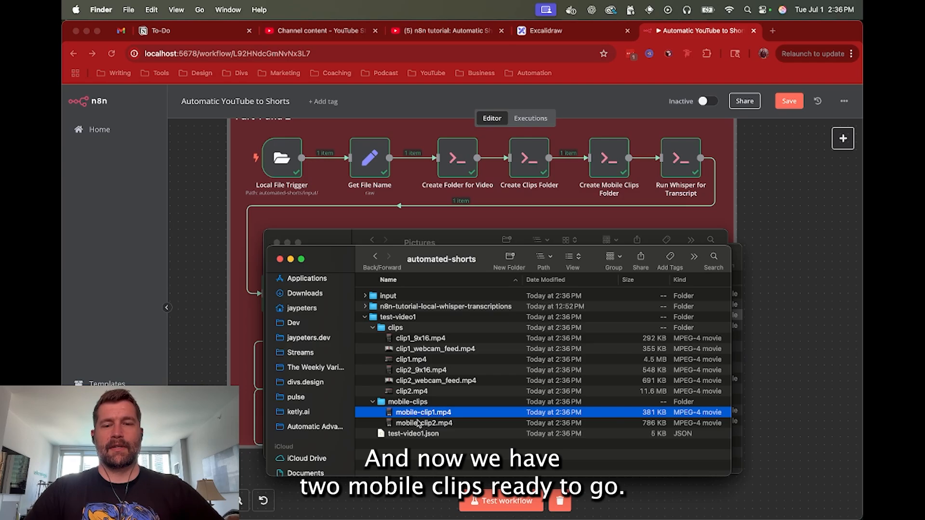
double_click(413, 416)
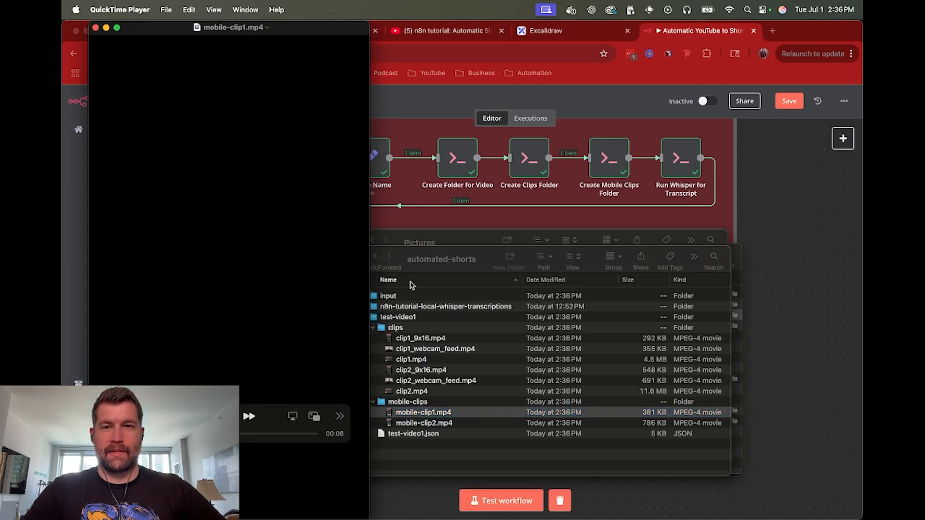
left_click_drag(299, 30, 516, 20)
key("space")
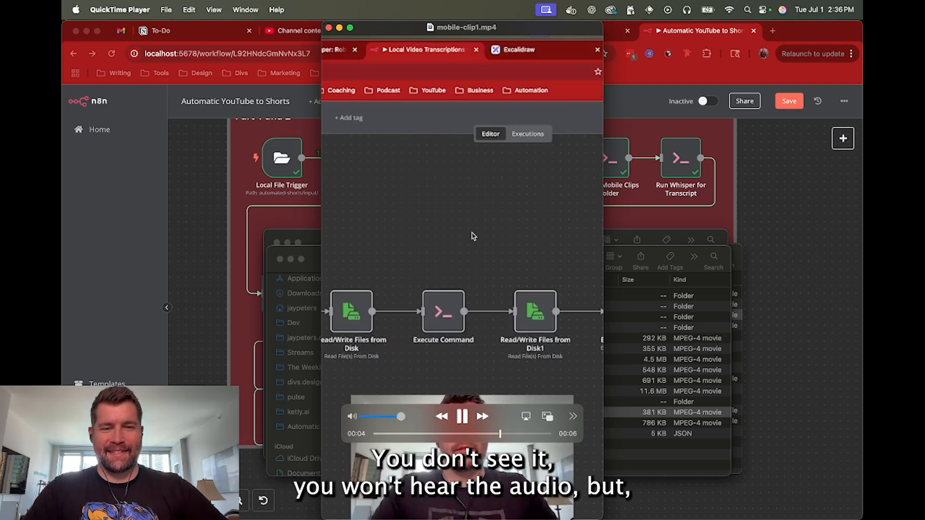
left_click(462, 417)
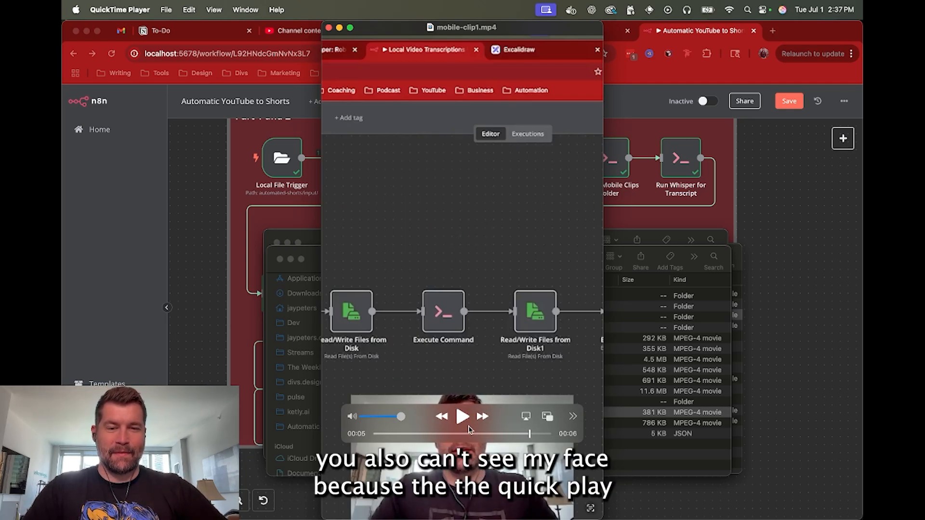
left_click(329, 28)
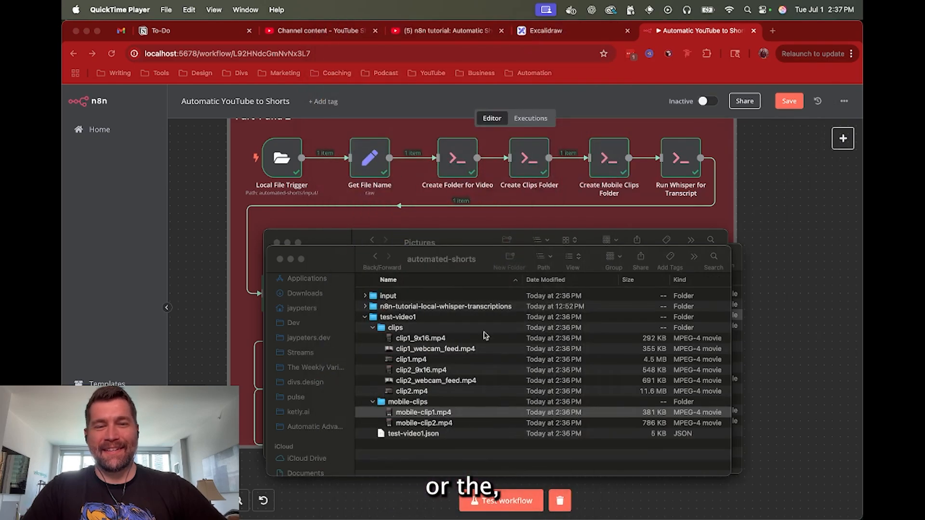
Open mobile-clip1.mp4 with VLC to review the full frame, then pause and close it.
left_click(426, 413)
right_click(426, 413)
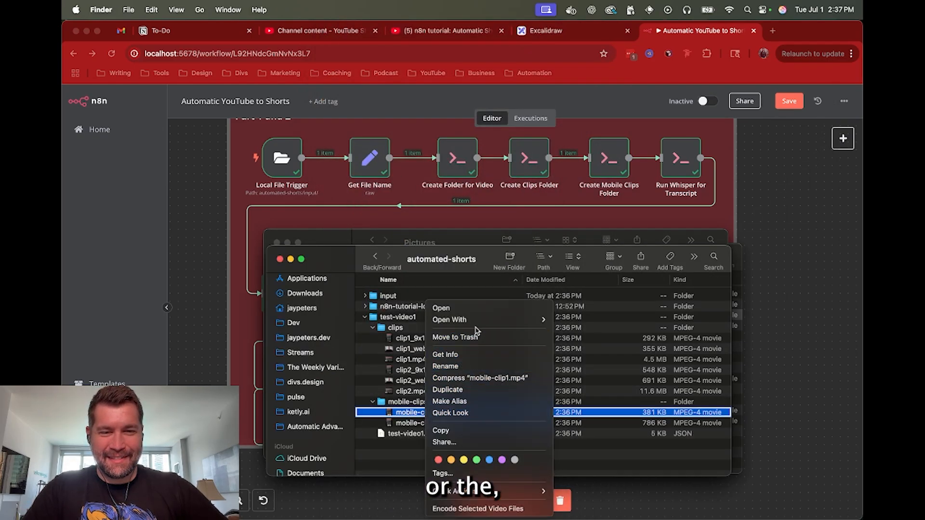
mouse_move(535, 320)
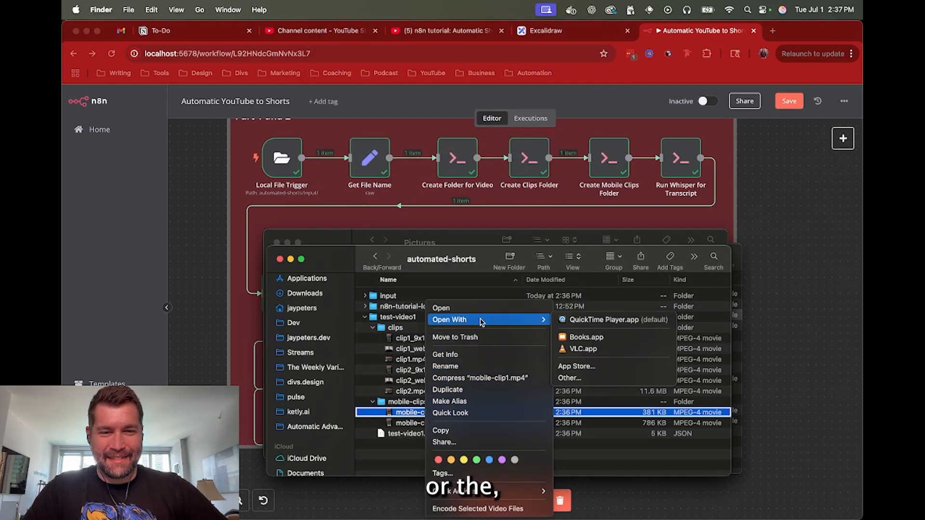
left_click(583, 349)
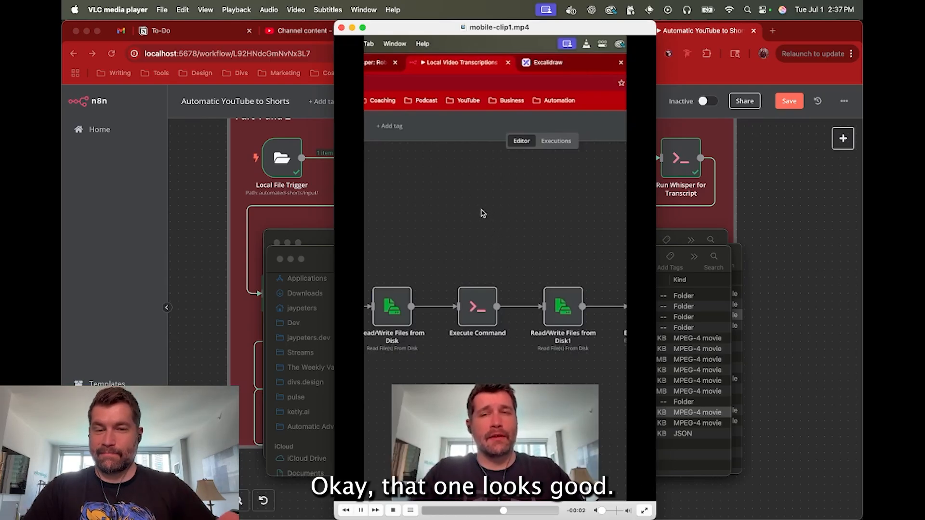
key("space")
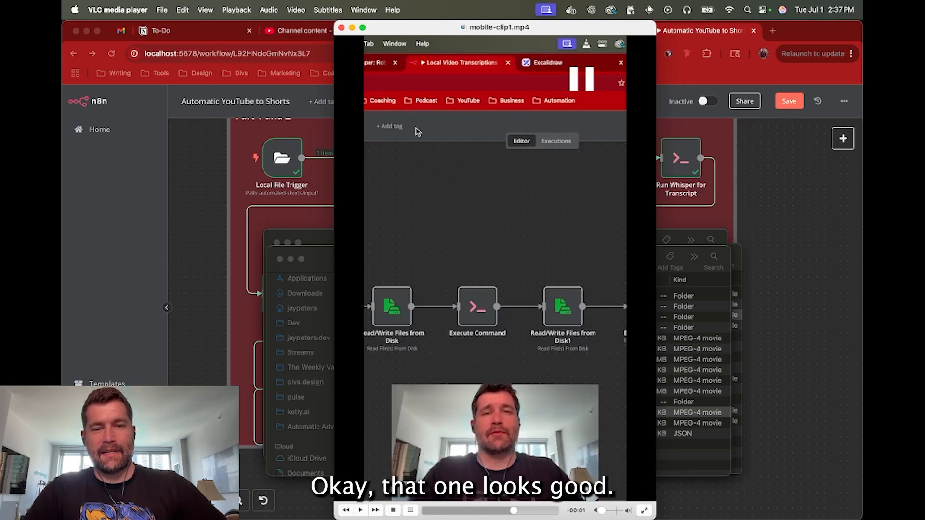
left_click(341, 28)
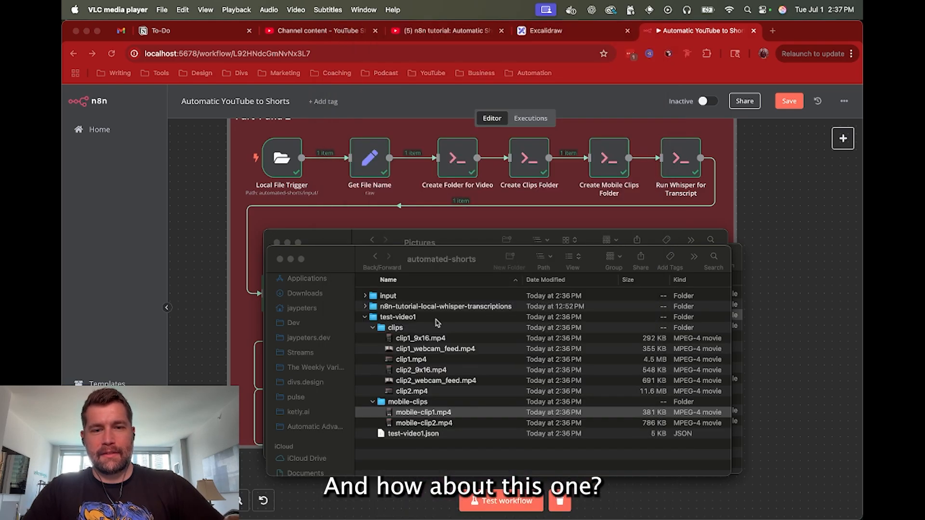
Open mobile-clip2.mp4 with VLC, play part of it to review the result, and pause it.
left_click(425, 424)
right_click(425, 424)
mouse_move(525, 320)
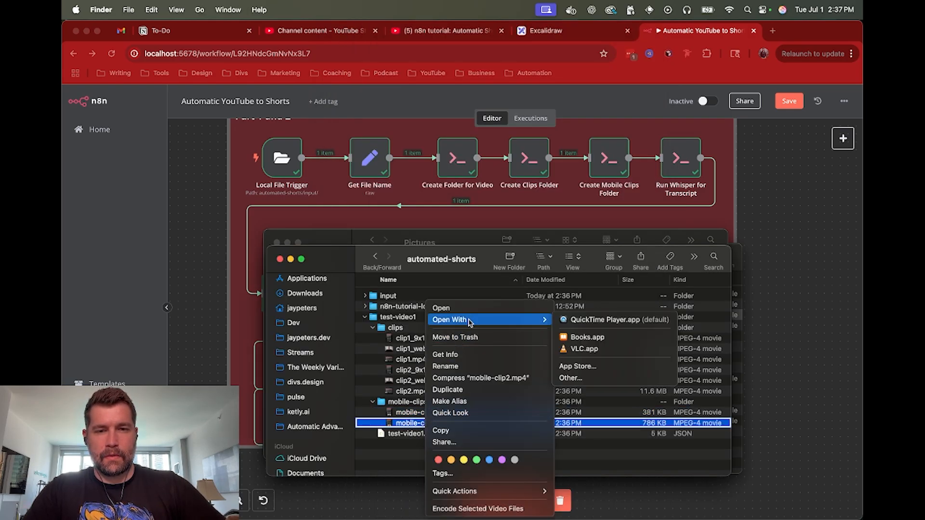
left_click(589, 349)
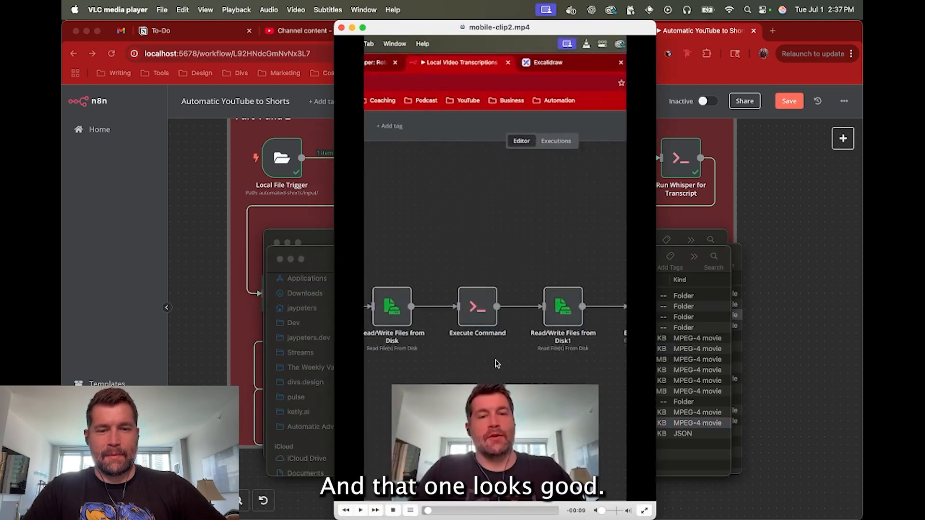
key("space")
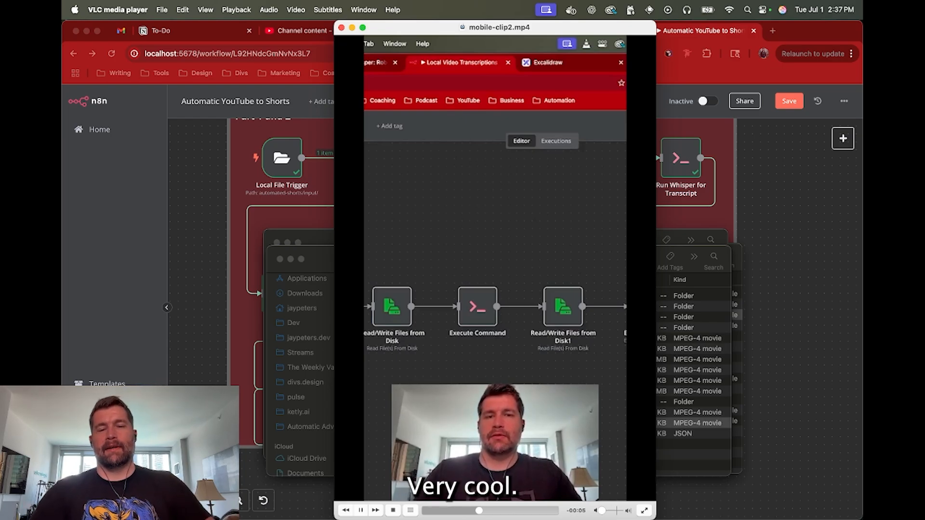
key("space")
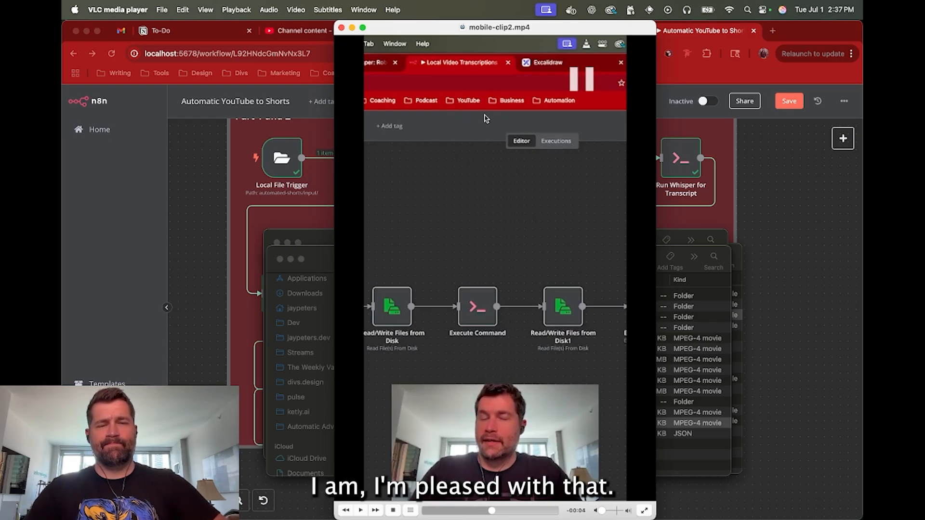
Close the mobile-clip2.mp4 video and, back in Chrome's n8n workflow, enlarge the "Part 1 and 2" sticky note slightly below the ffmpeg loop.
left_click(342, 28)
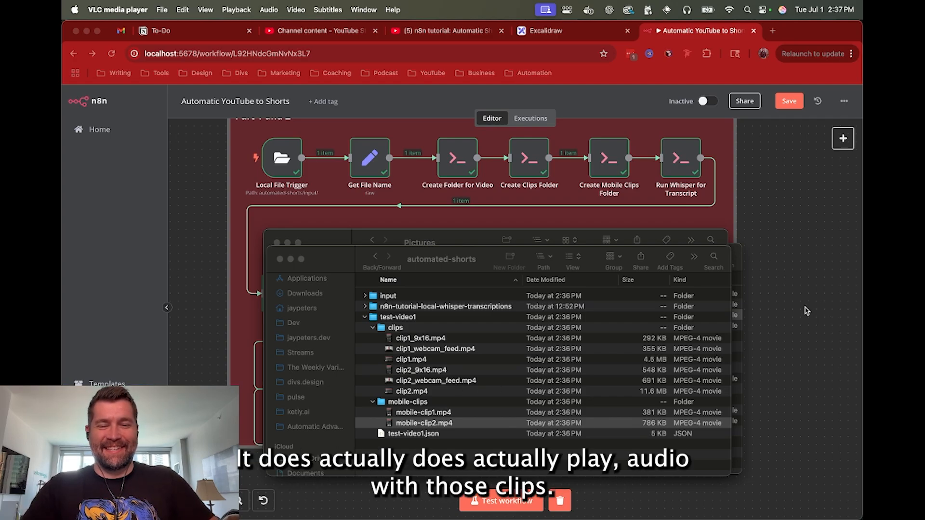
left_click(758, 359)
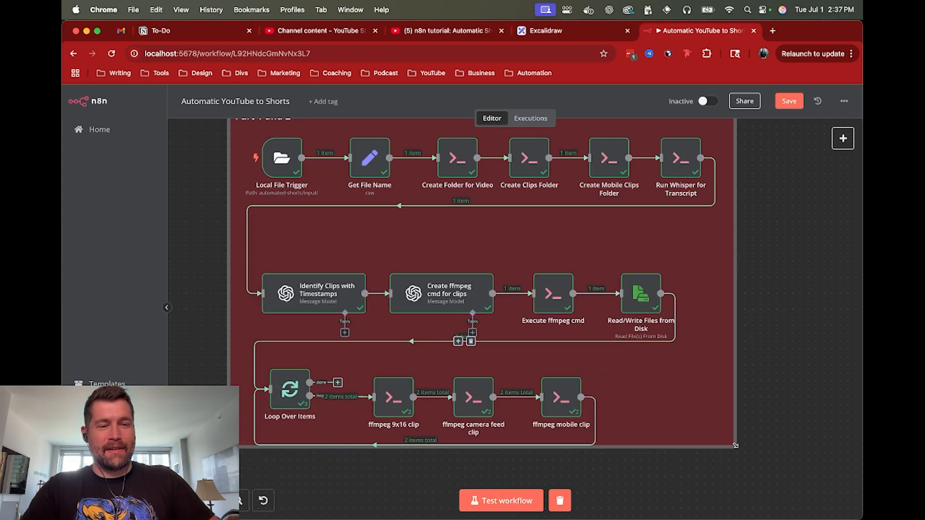
left_click_drag(736, 446, 740, 460)
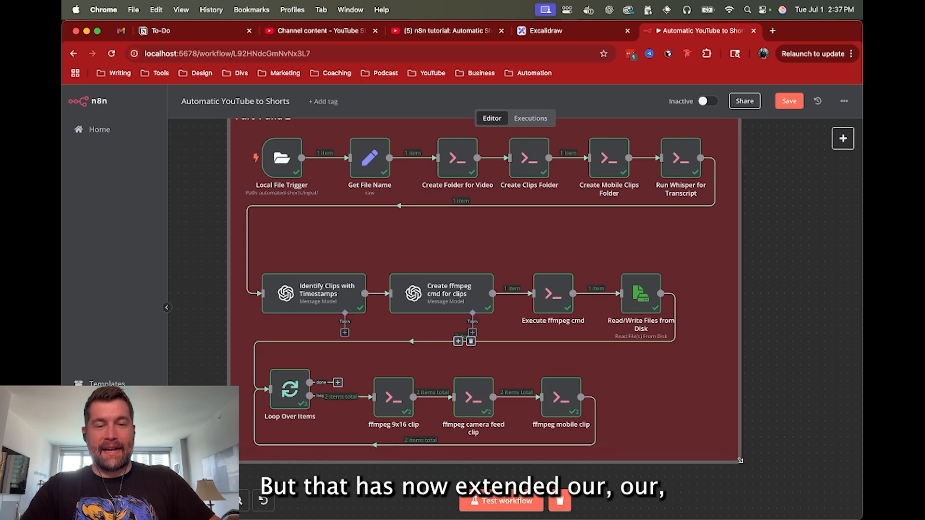
scroll(651, 395, "up", 2)
scroll(651, 394, "down", 2)
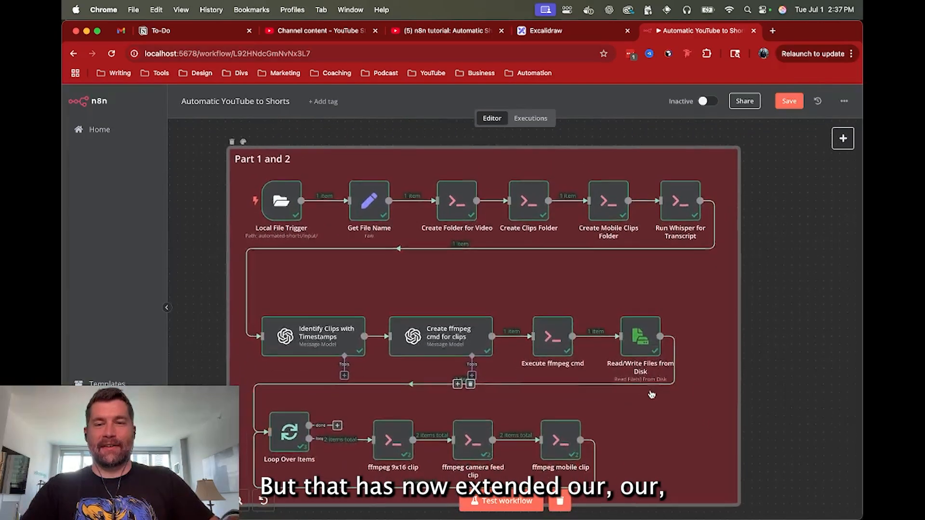
scroll(651, 394, "up", 1)
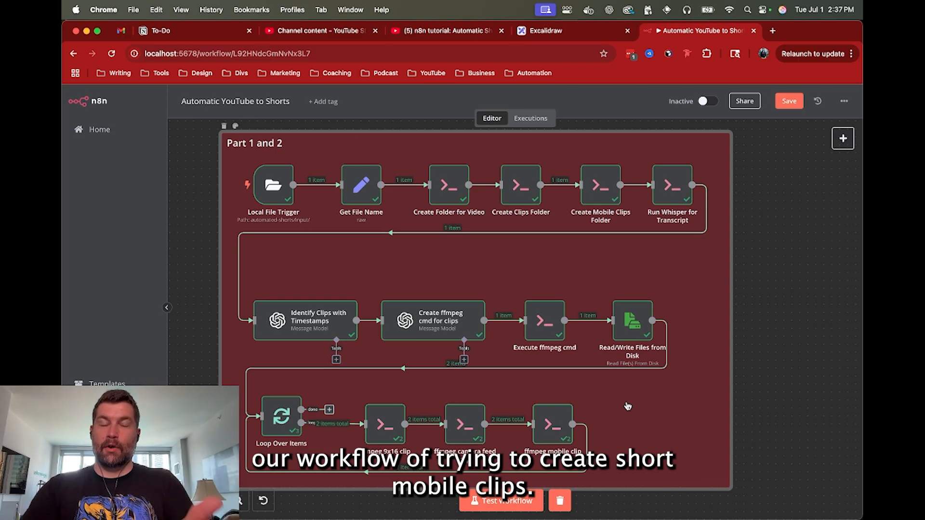
Review the three-part series outline on the Excalidraw board in Chrome, then return to the Automatic YouTube to Shorts workflow.
key("super+Tab")
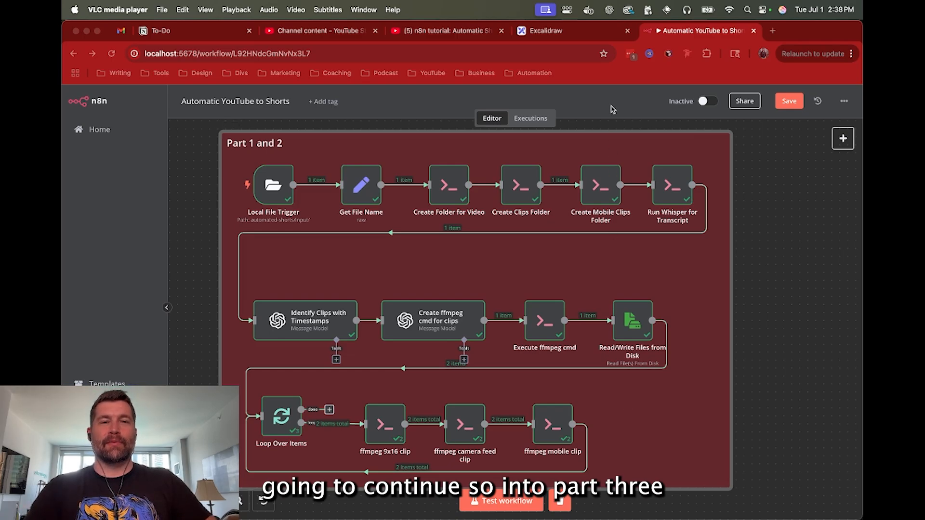
left_click(574, 32)
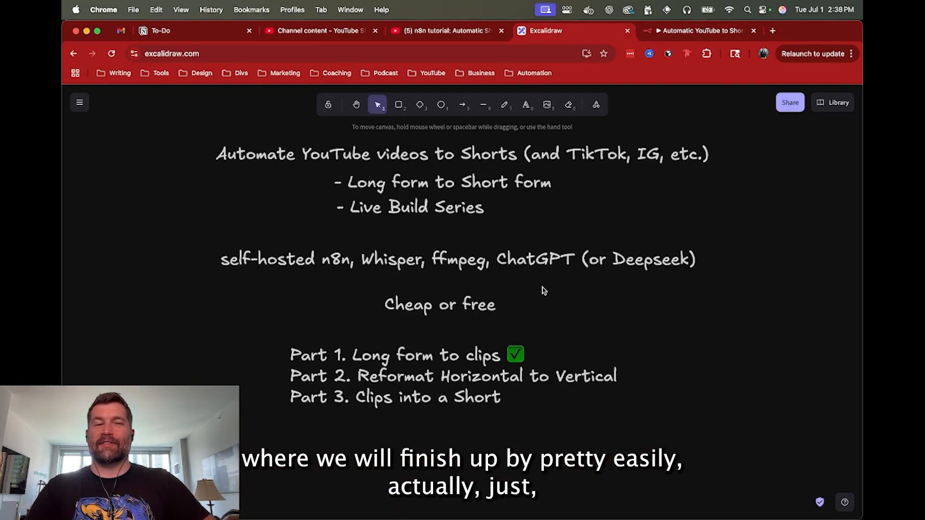
left_click(727, 29)
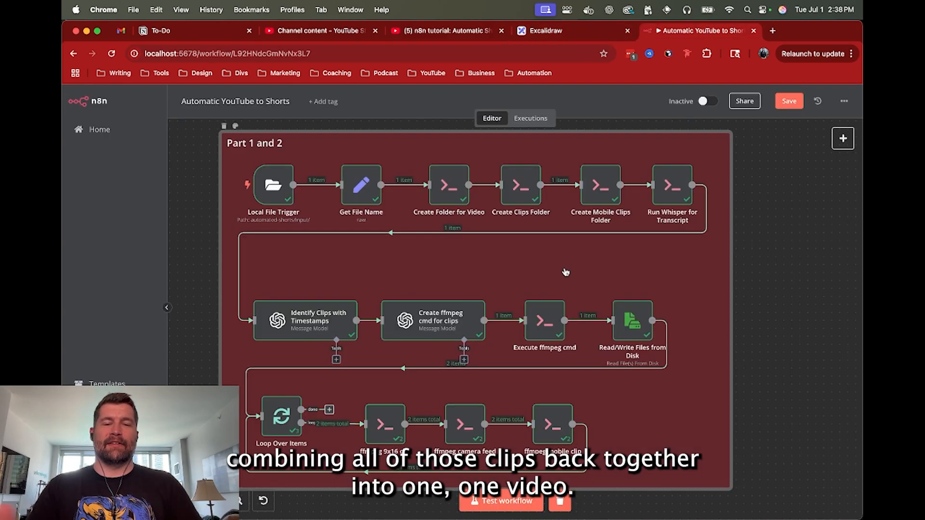